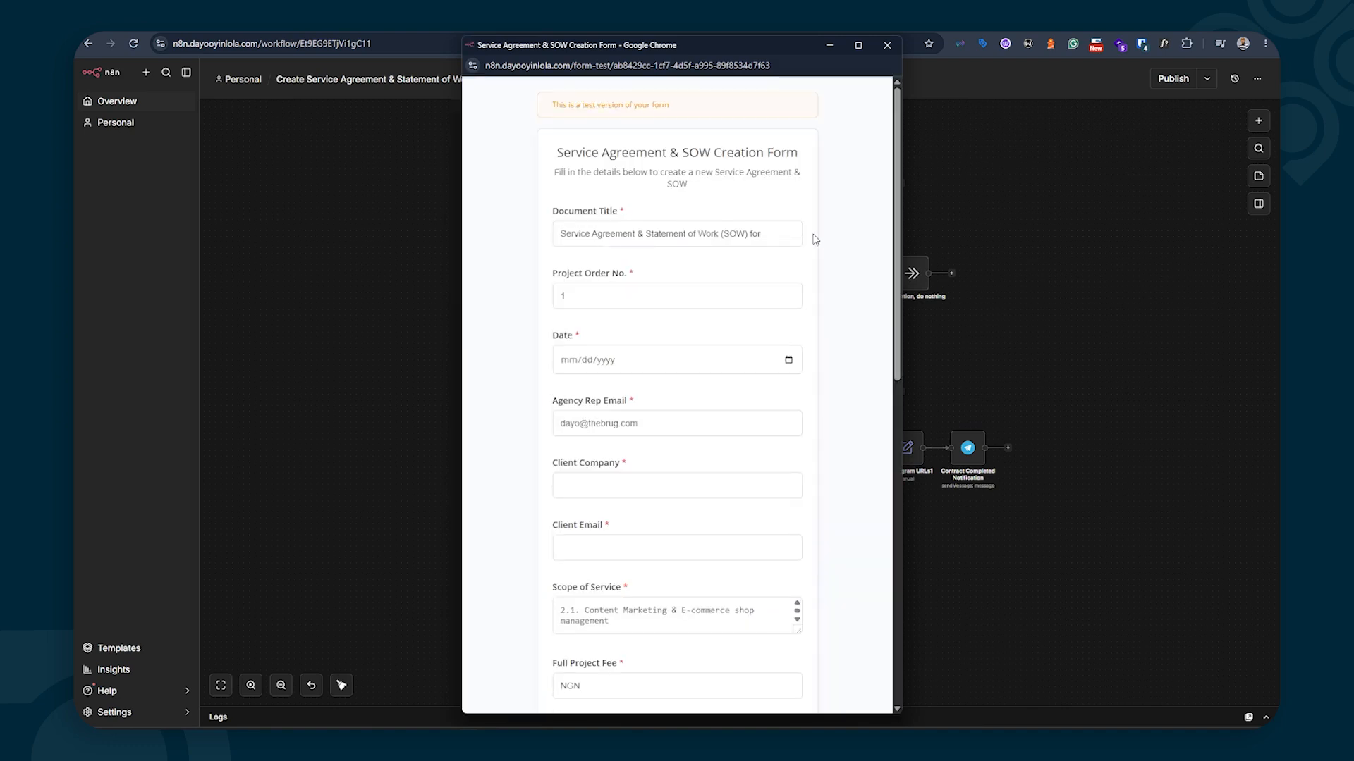
Append 'Google' to the Document Title and set the date to 08/19/2026
{"action": "left_click", "coordinate": [788, 236]}
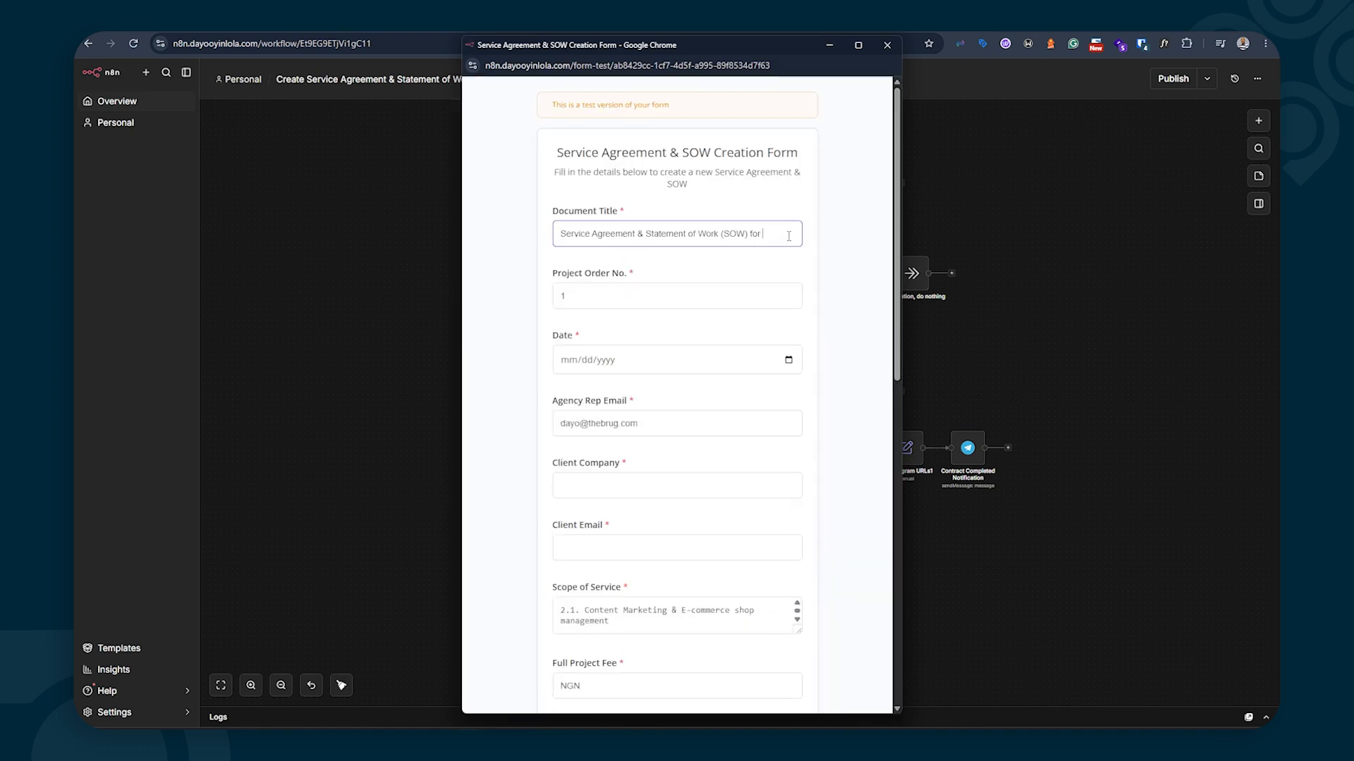
{"action": "type", "text": "Google"}
{"action": "left_click", "coordinate": [788, 361]}
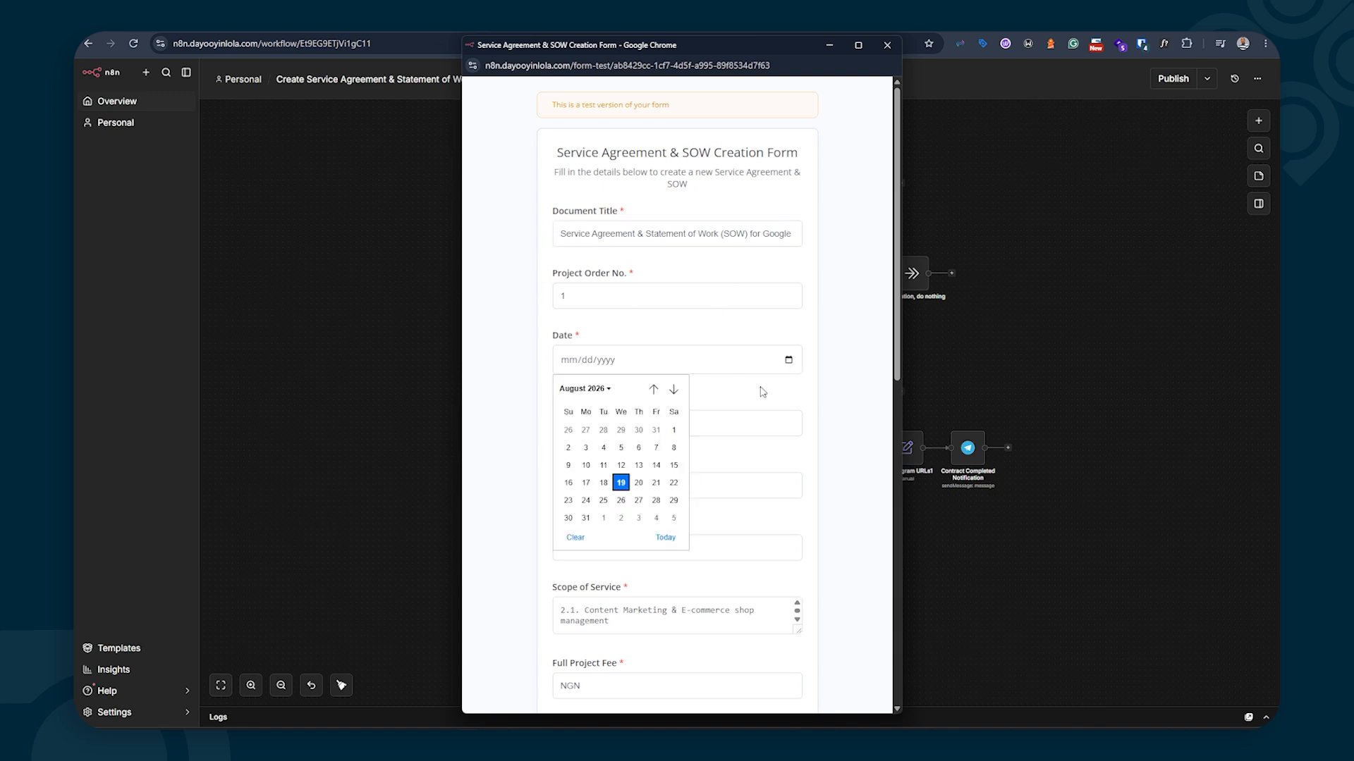
{"action": "left_click", "coordinate": [620, 484]}
{"action": "scroll", "coordinate": [612, 332], "scroll_direction": "down", "scroll_amount": 1}
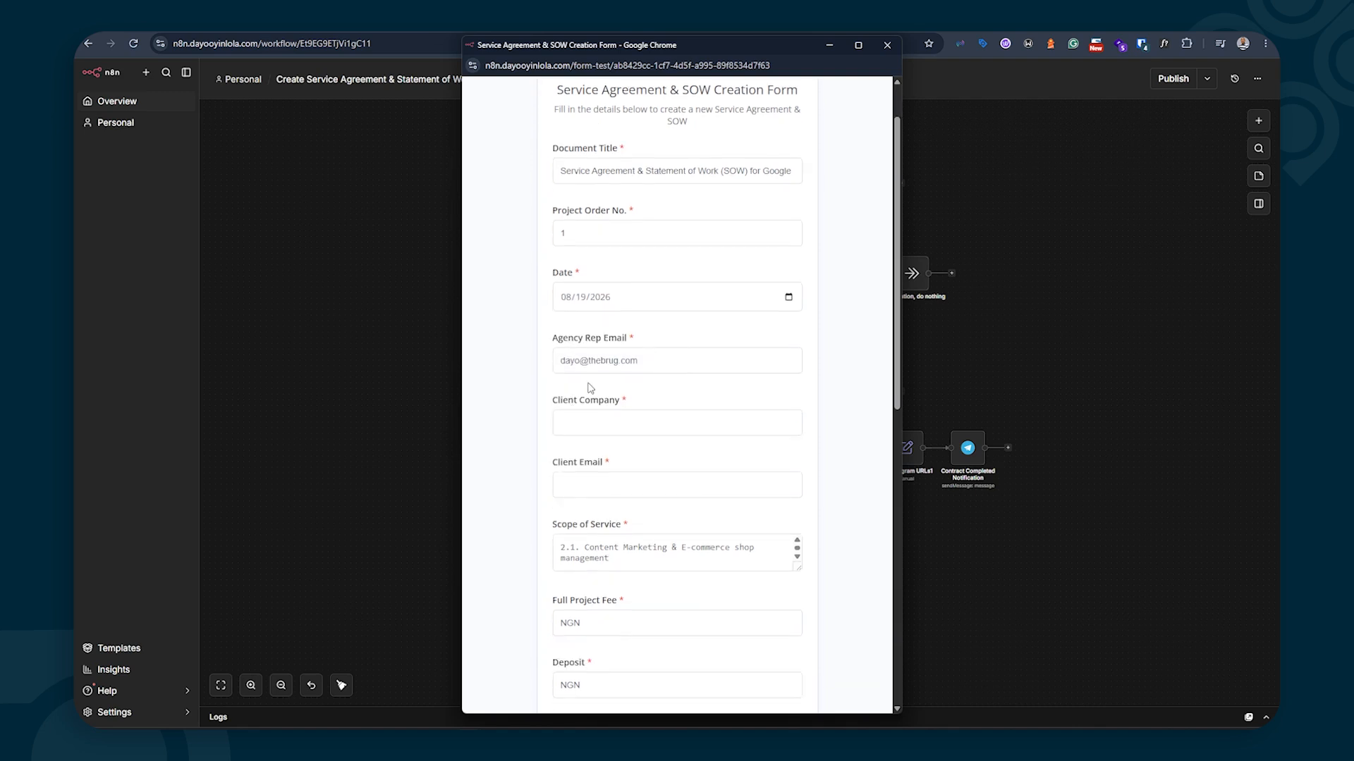
{"action": "scroll", "coordinate": [603, 392], "scroll_direction": "down", "scroll_amount": 1}
{"action": "scroll", "coordinate": [603, 389], "scroll_direction": "down", "scroll_amount": 2}
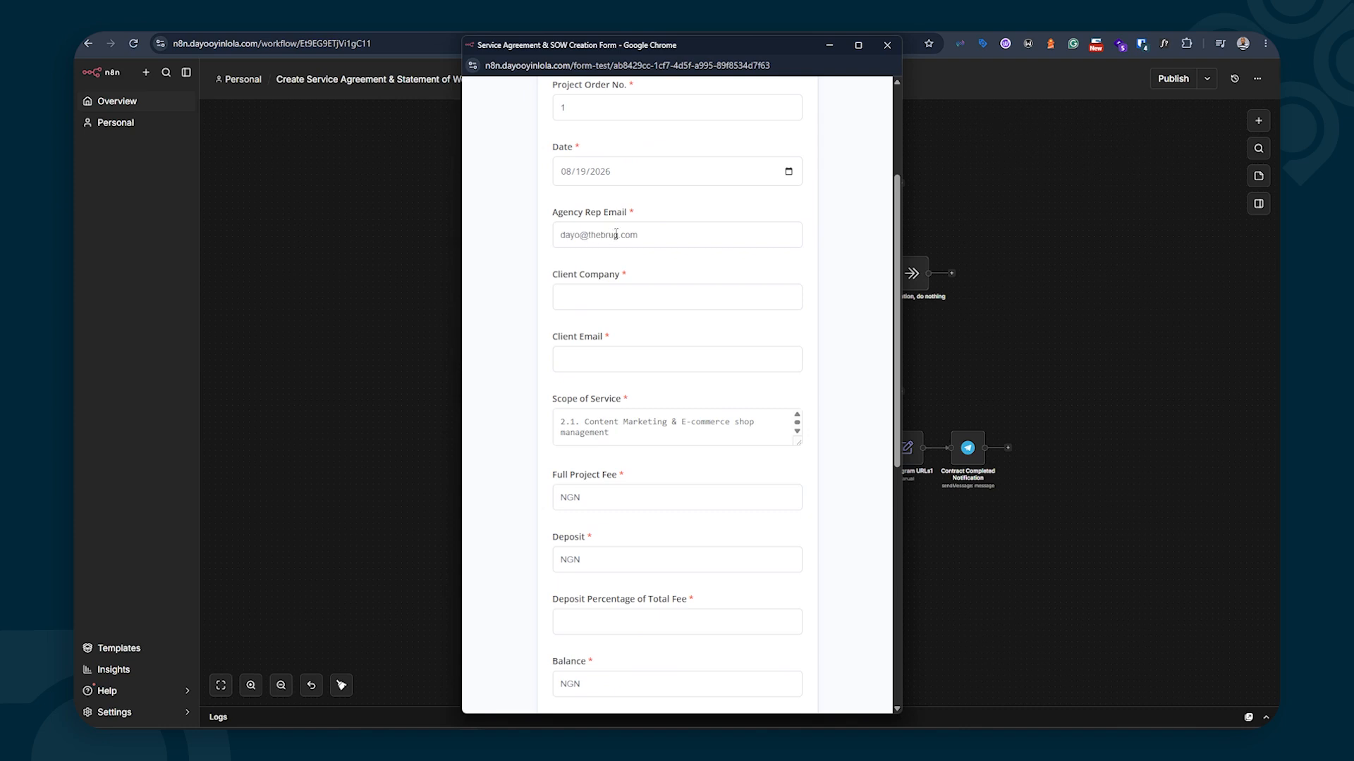
Fill in the client company (Google), the client's email and the project fee, then submit
{"action": "left_click", "coordinate": [610, 303]}
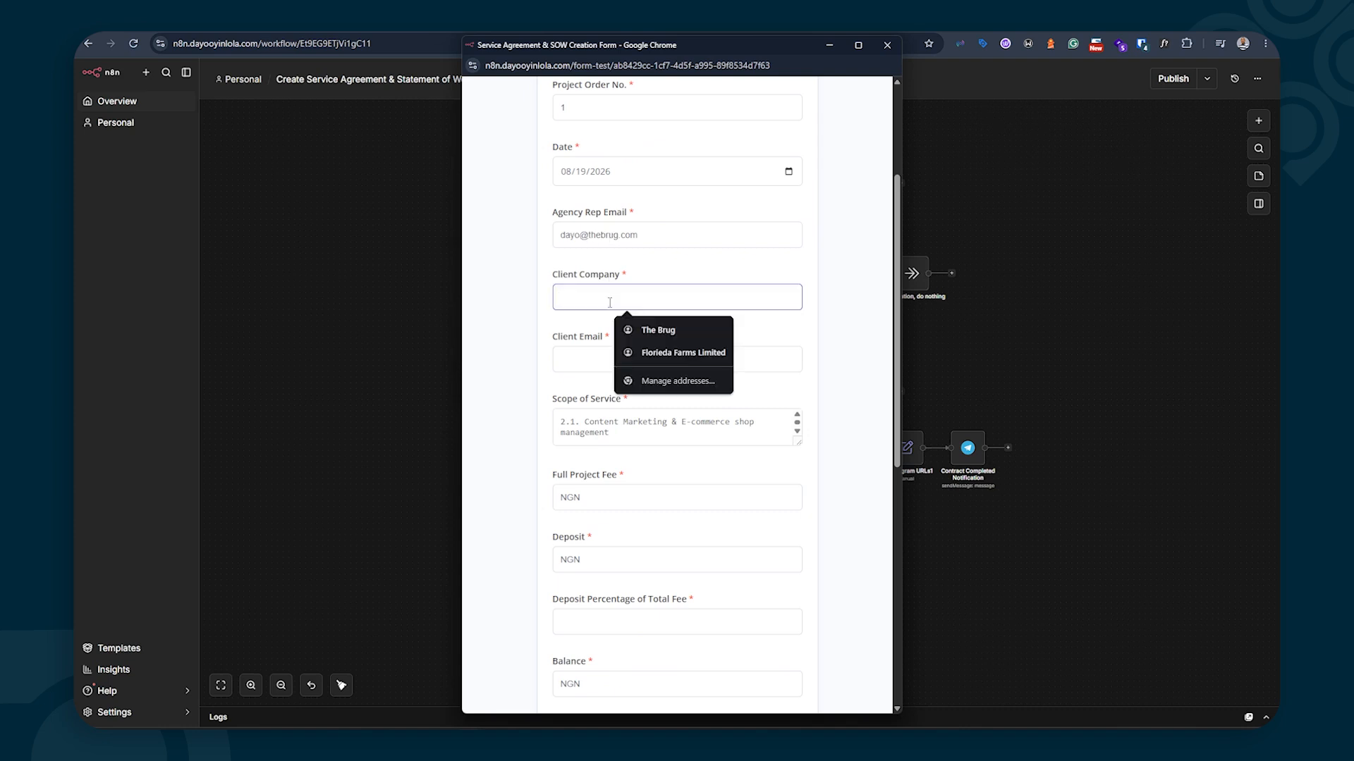
{"action": "type", "text": "Google"}
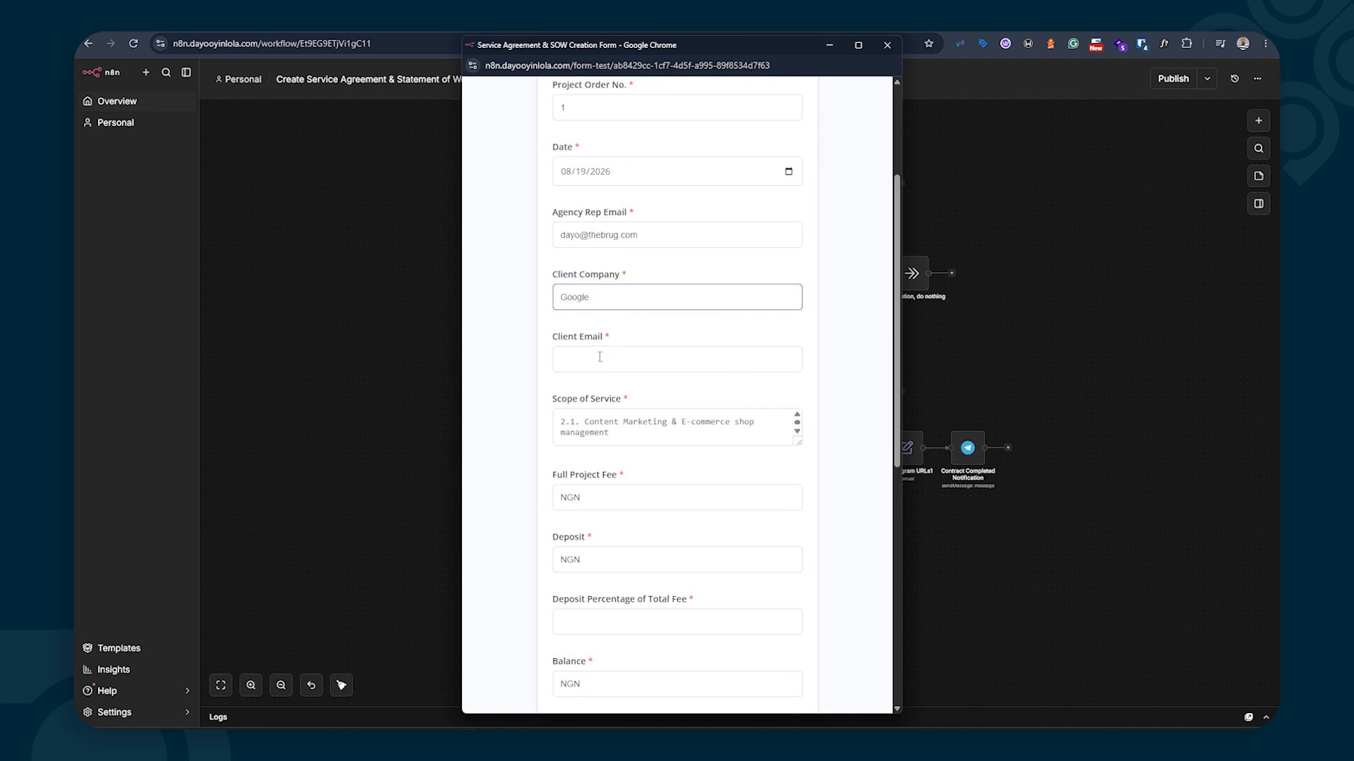
{"action": "left_click", "coordinate": [599, 357]}
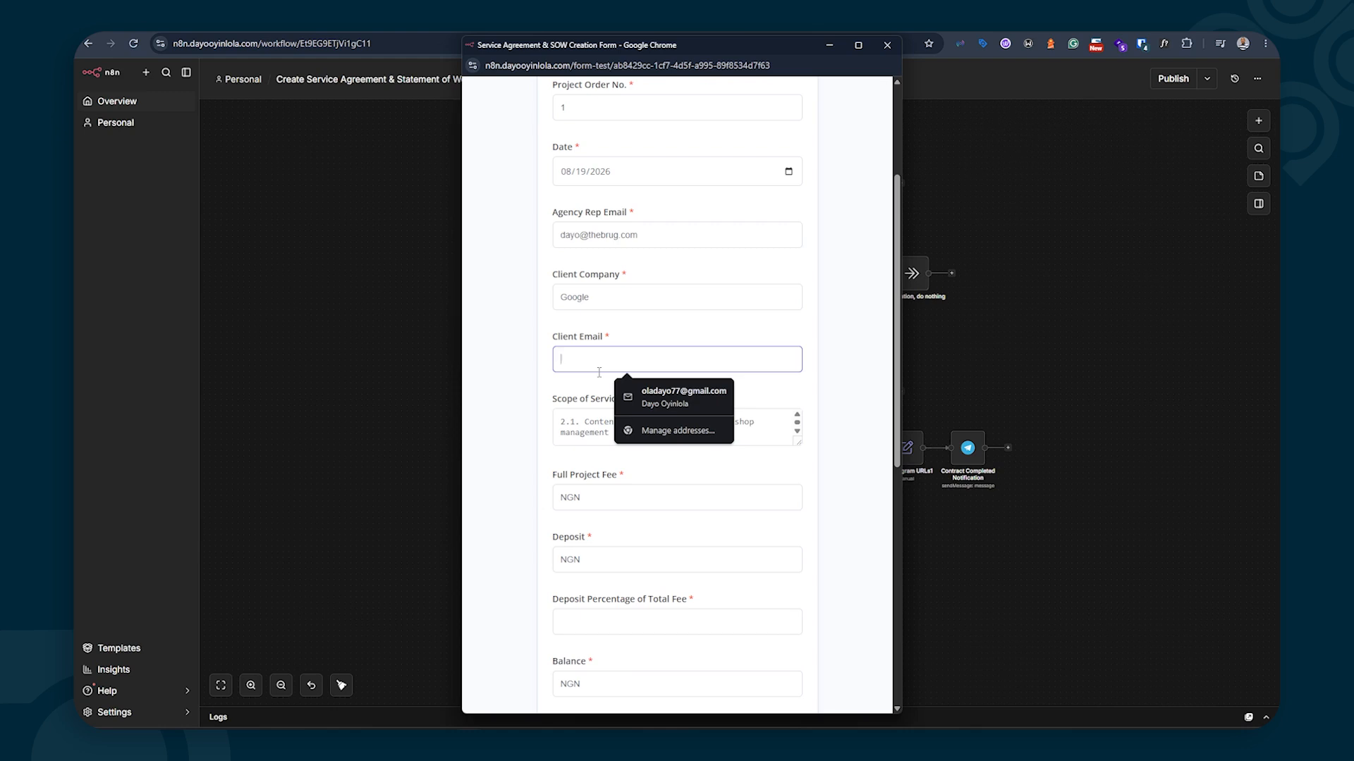
{"action": "left_click", "coordinate": [625, 386]}
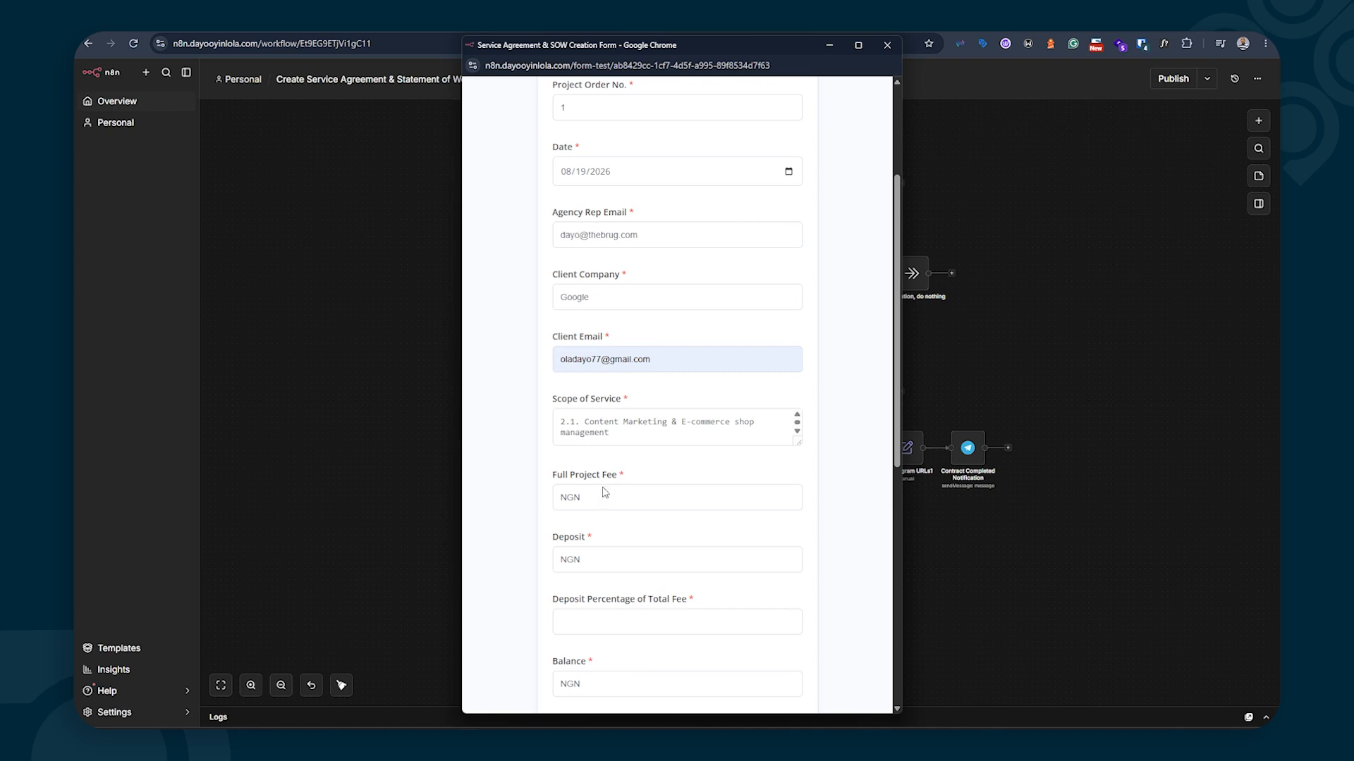
{"action": "scroll", "coordinate": [621, 428], "scroll_direction": "down", "scroll_amount": 3}
{"action": "scroll", "coordinate": [621, 428], "scroll_direction": "down", "scroll_amount": 3}
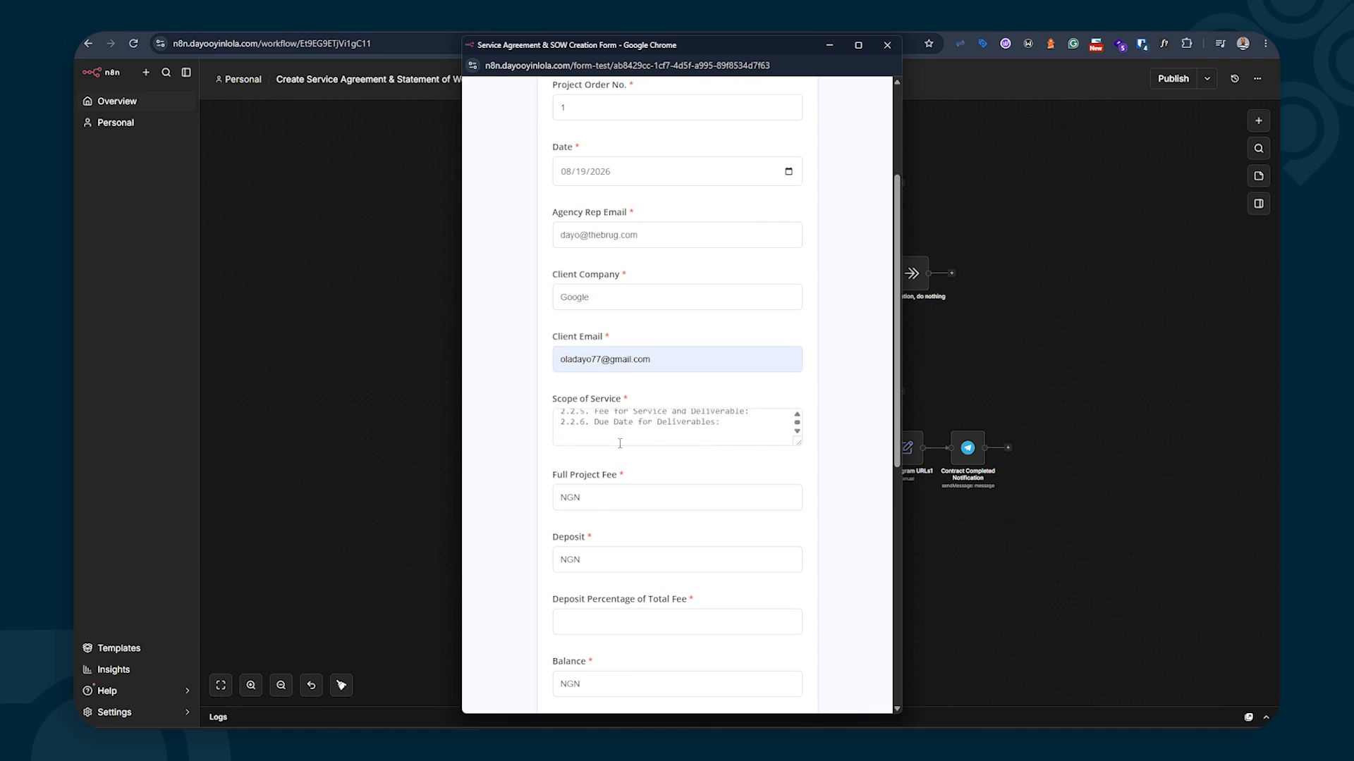
{"action": "scroll", "coordinate": [638, 441], "scroll_direction": "down", "scroll_amount": 2}
{"action": "left_click", "coordinate": [624, 373]}
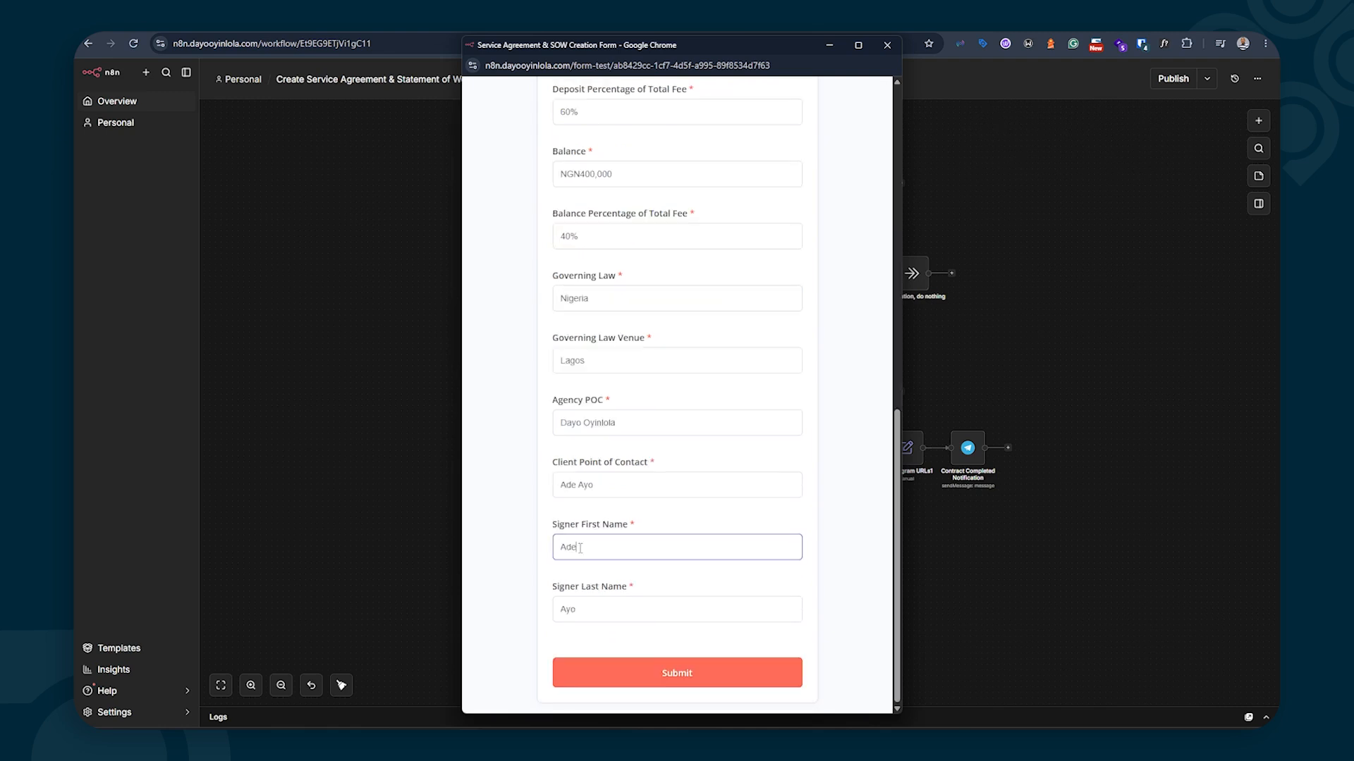
{"action": "left_click", "coordinate": [643, 668]}
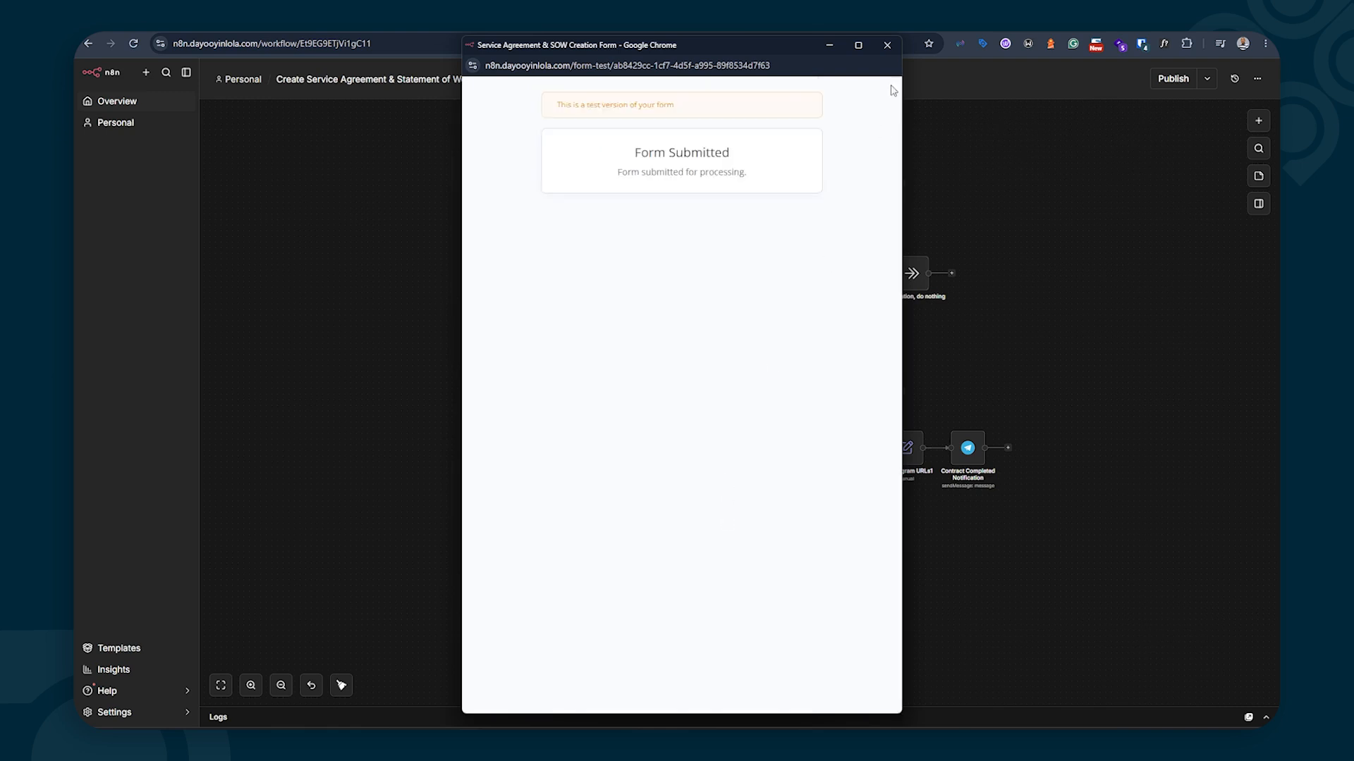
{"action": "left_click", "coordinate": [887, 45]}
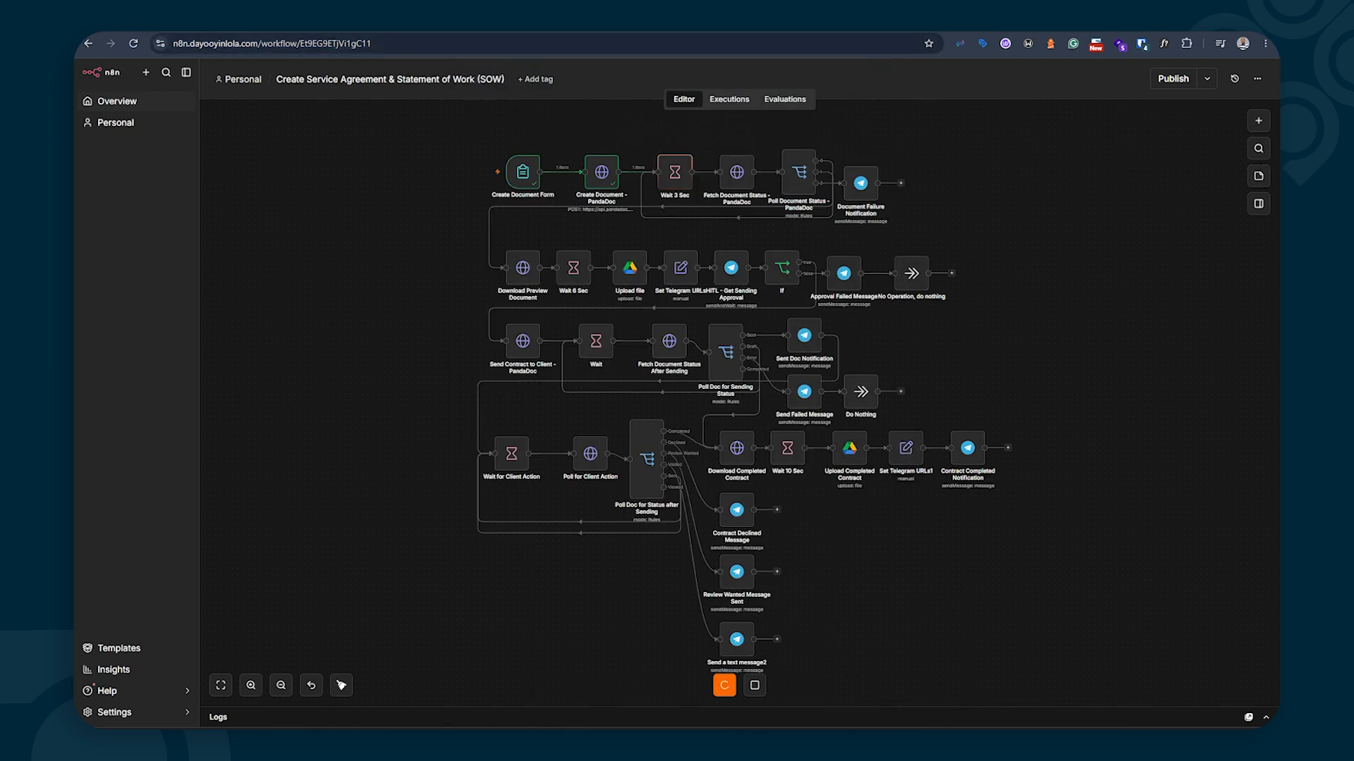
Follow the Telegram bot's preview link to the generated Google Service Agreement & SOW
{"action": "left_click", "coordinate": [961, 741]}
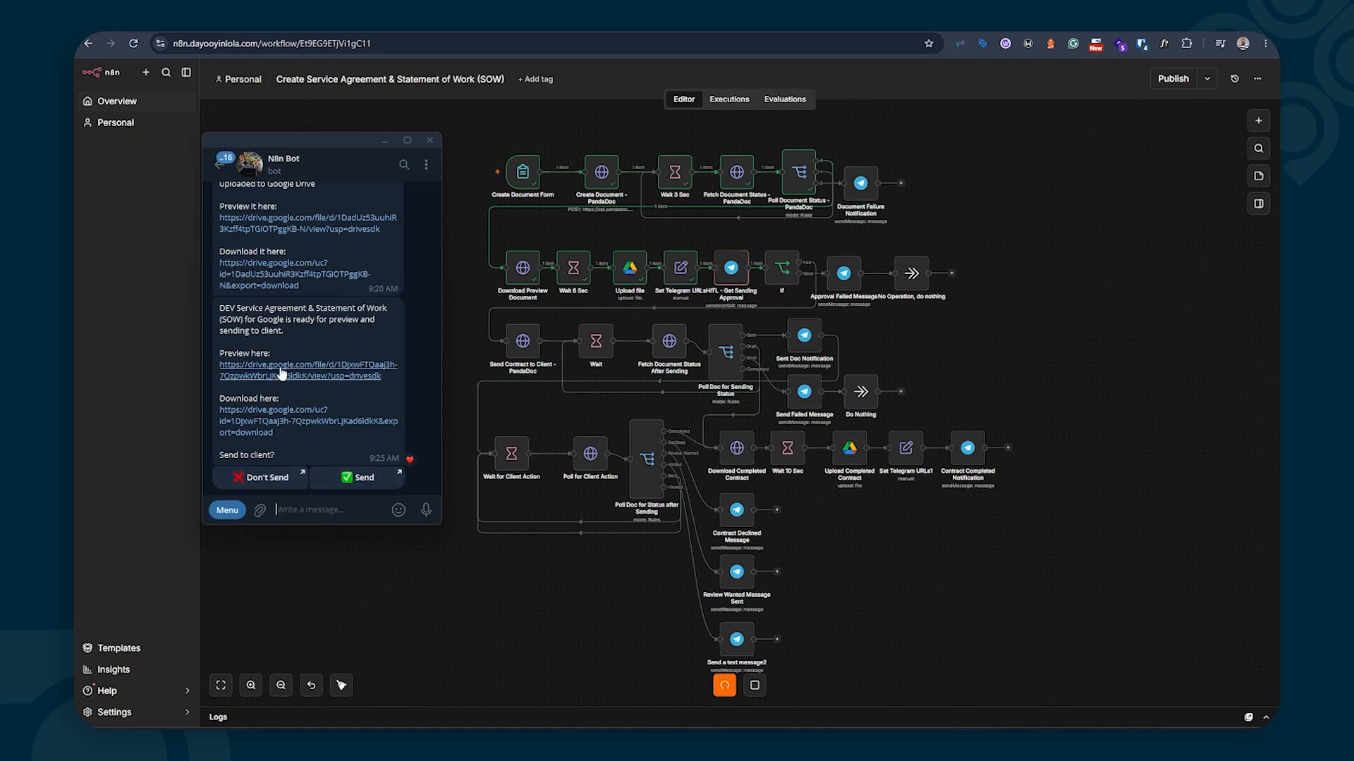
{"action": "left_click", "coordinate": [281, 371]}
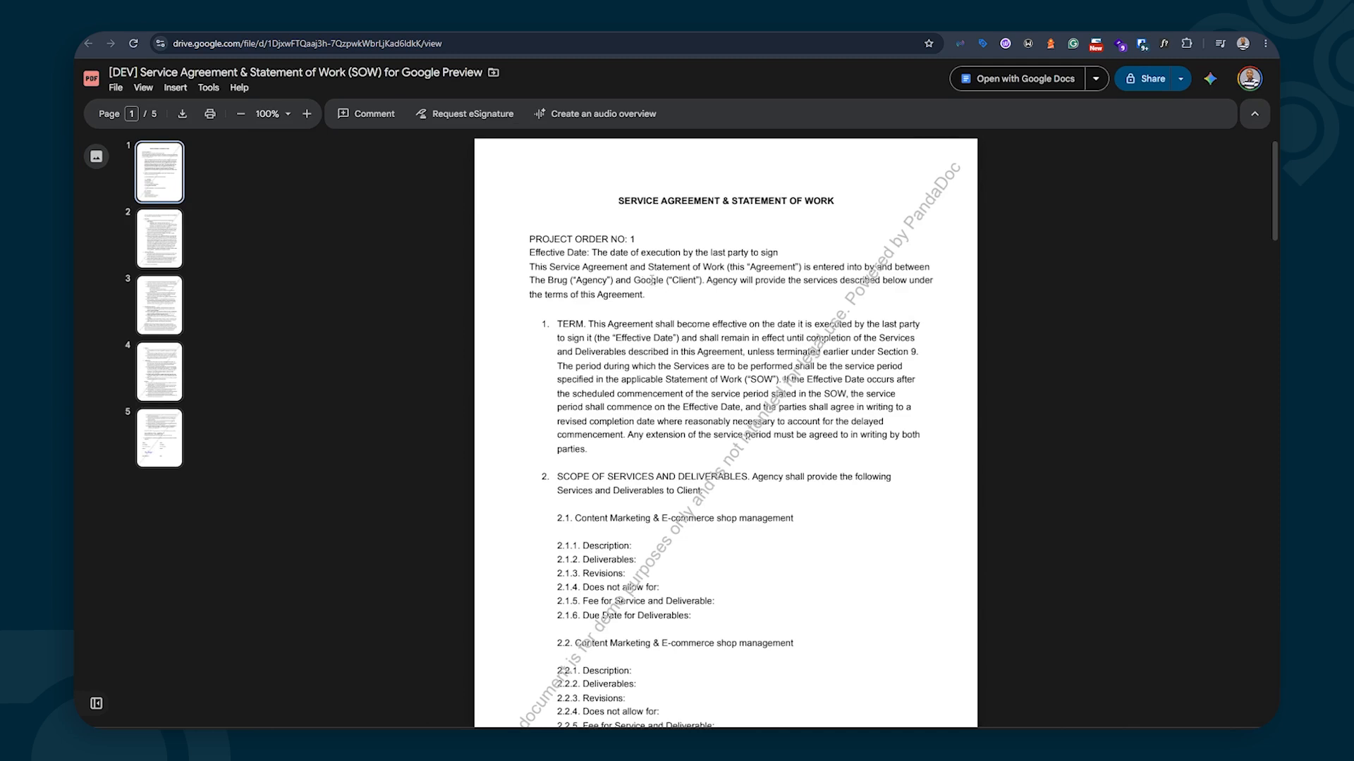
Scroll through the five-page agreement preview down to the signature block
{"action": "scroll", "coordinate": [637, 338], "scroll_direction": "down", "scroll_amount": 20}
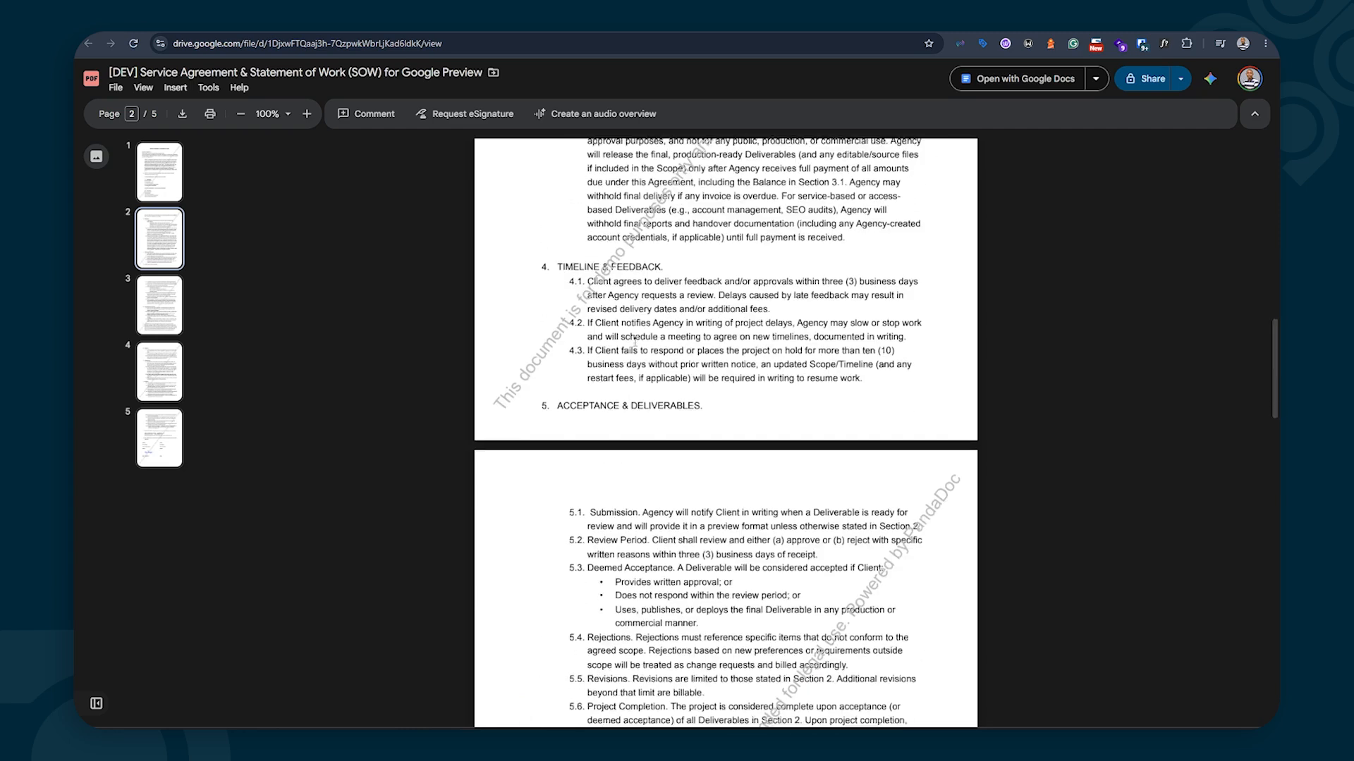
{"action": "scroll", "coordinate": [634, 342], "scroll_direction": "down", "scroll_amount": 3}
{"action": "scroll", "coordinate": [635, 346], "scroll_direction": "up", "scroll_amount": 15}
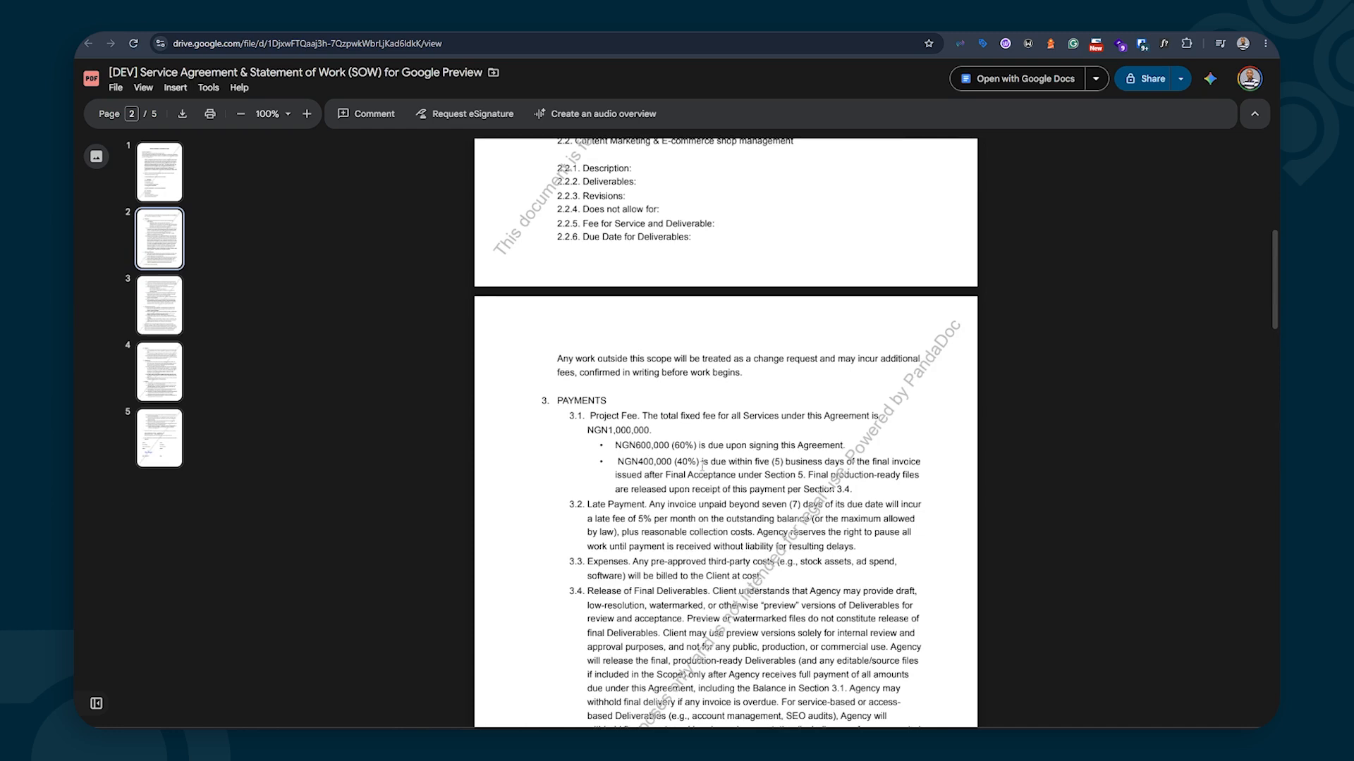
{"action": "scroll", "coordinate": [707, 464], "scroll_direction": "down", "scroll_amount": 20}
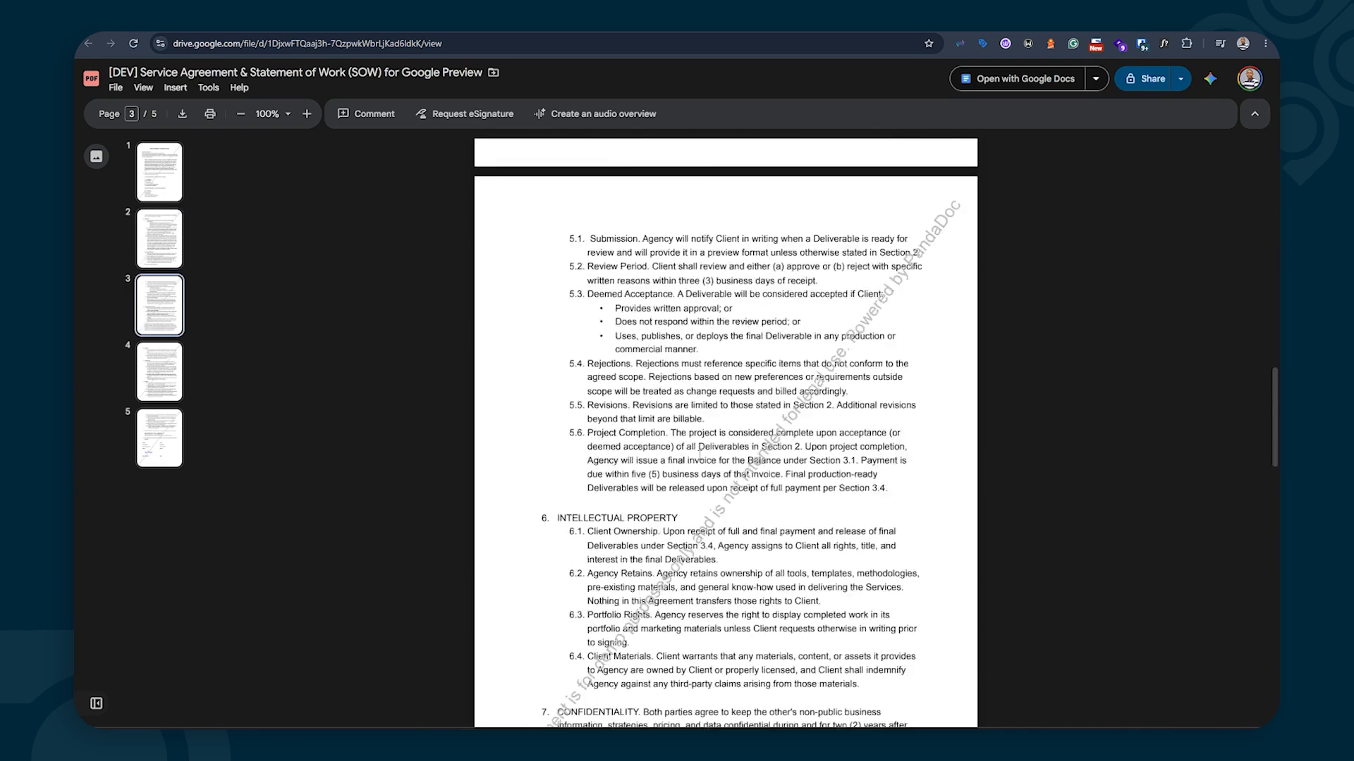
{"action": "scroll", "coordinate": [699, 455], "scroll_direction": "down", "scroll_amount": 15}
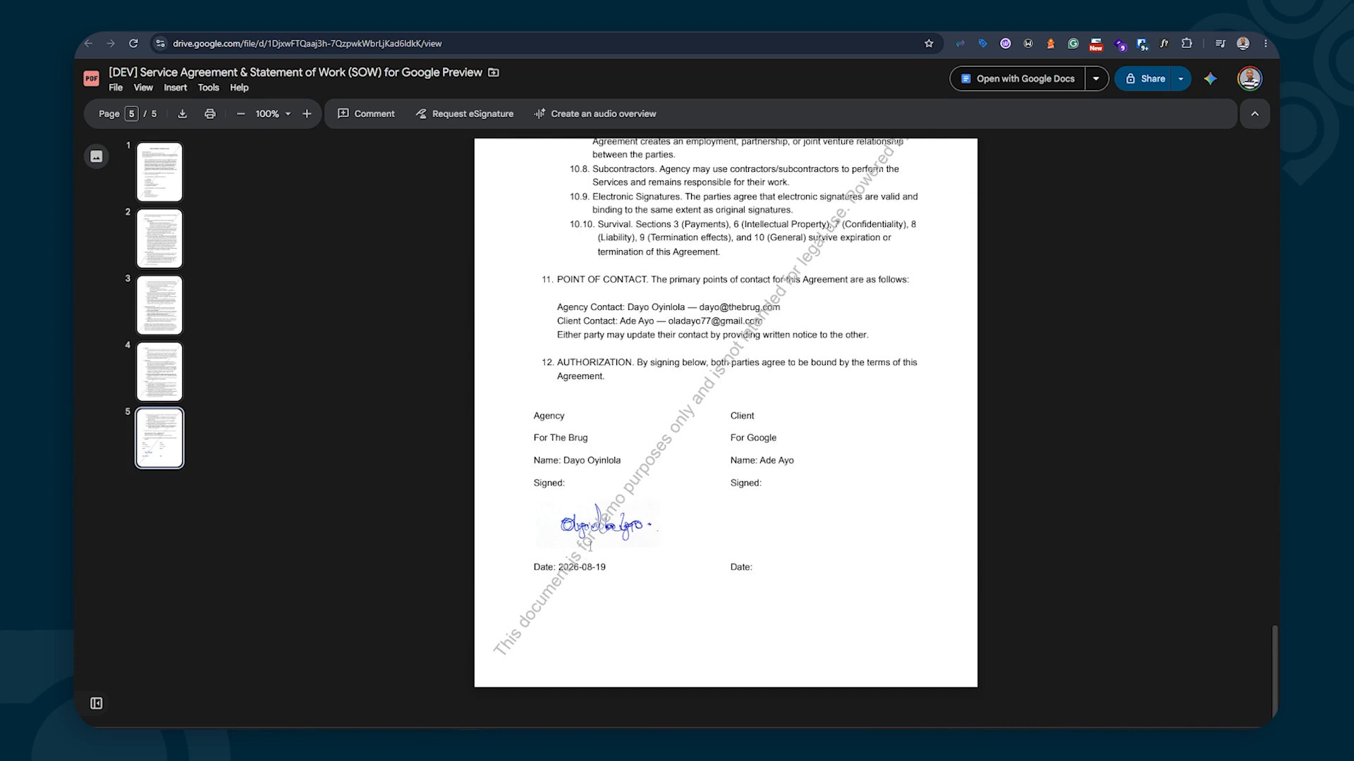
{"action": "scroll", "coordinate": [590, 546], "scroll_direction": "up", "scroll_amount": 4}
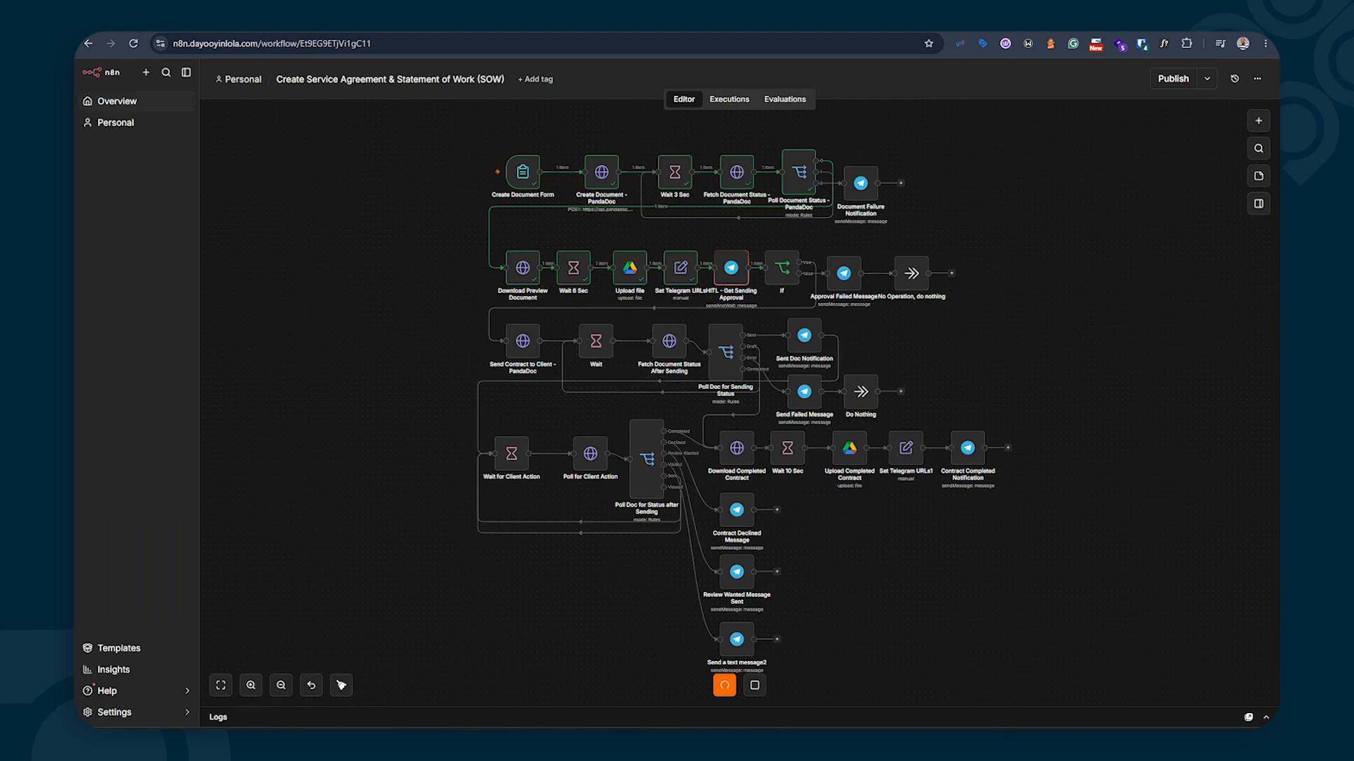
Approve sending the Google SOW to the client from the bot's Send button, confirming the link
{"action": "left_click", "coordinate": [783, 744]}
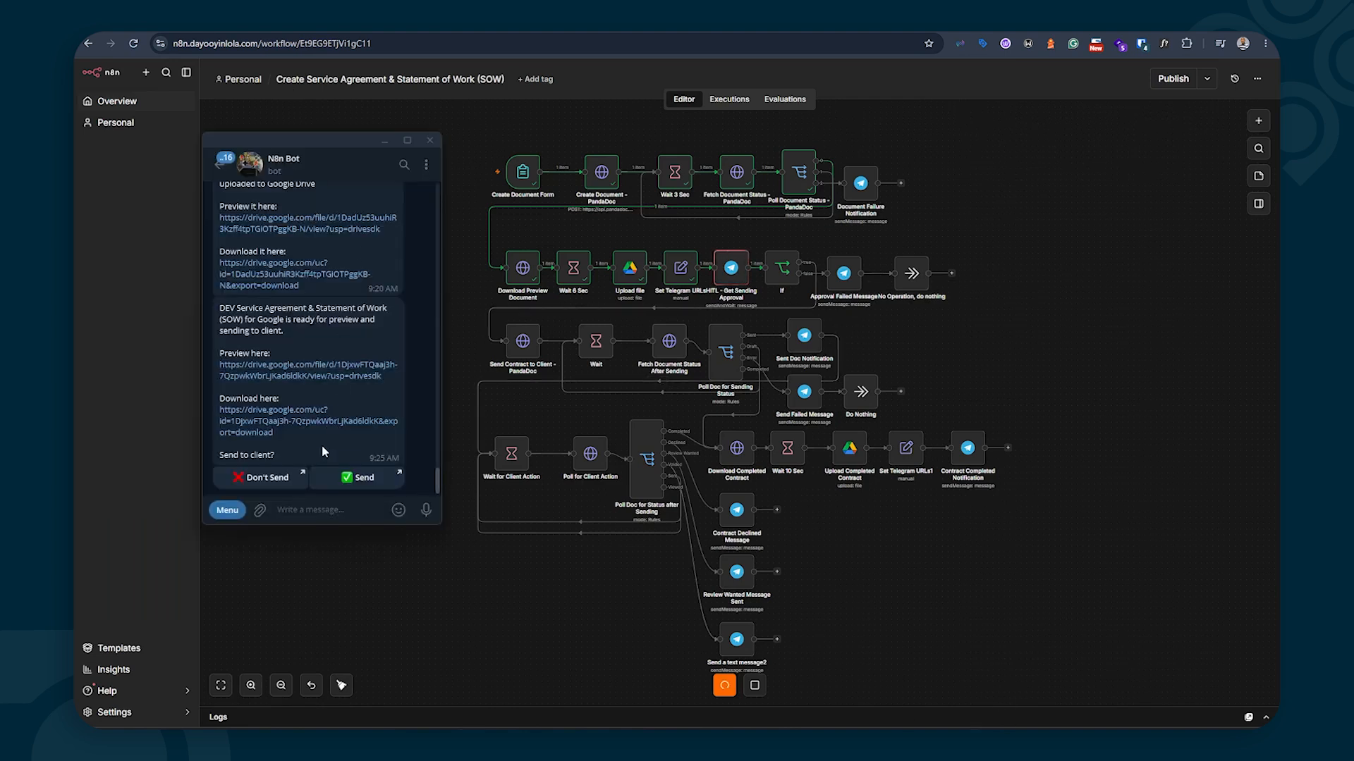
{"action": "double_click", "coordinate": [346, 479]}
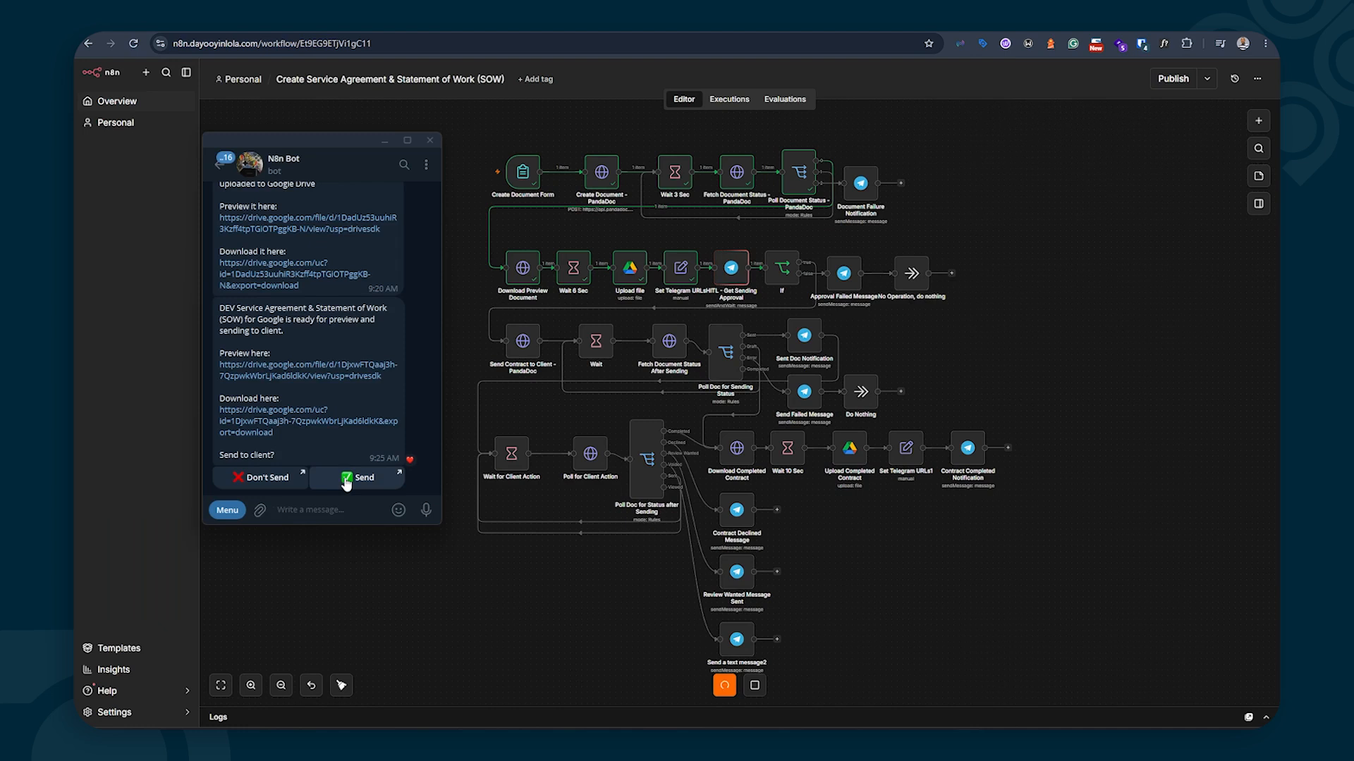
{"action": "left_click", "coordinate": [346, 479]}
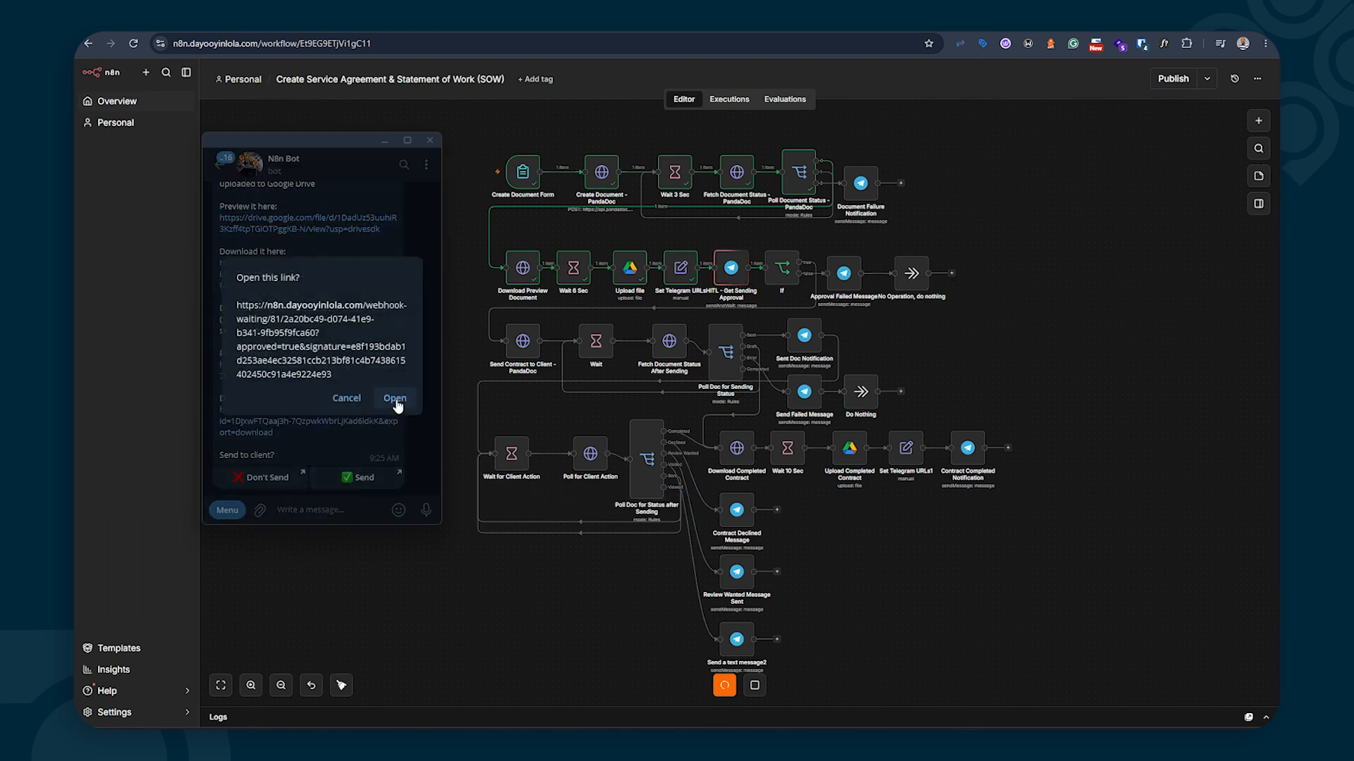
{"action": "left_click", "coordinate": [395, 398]}
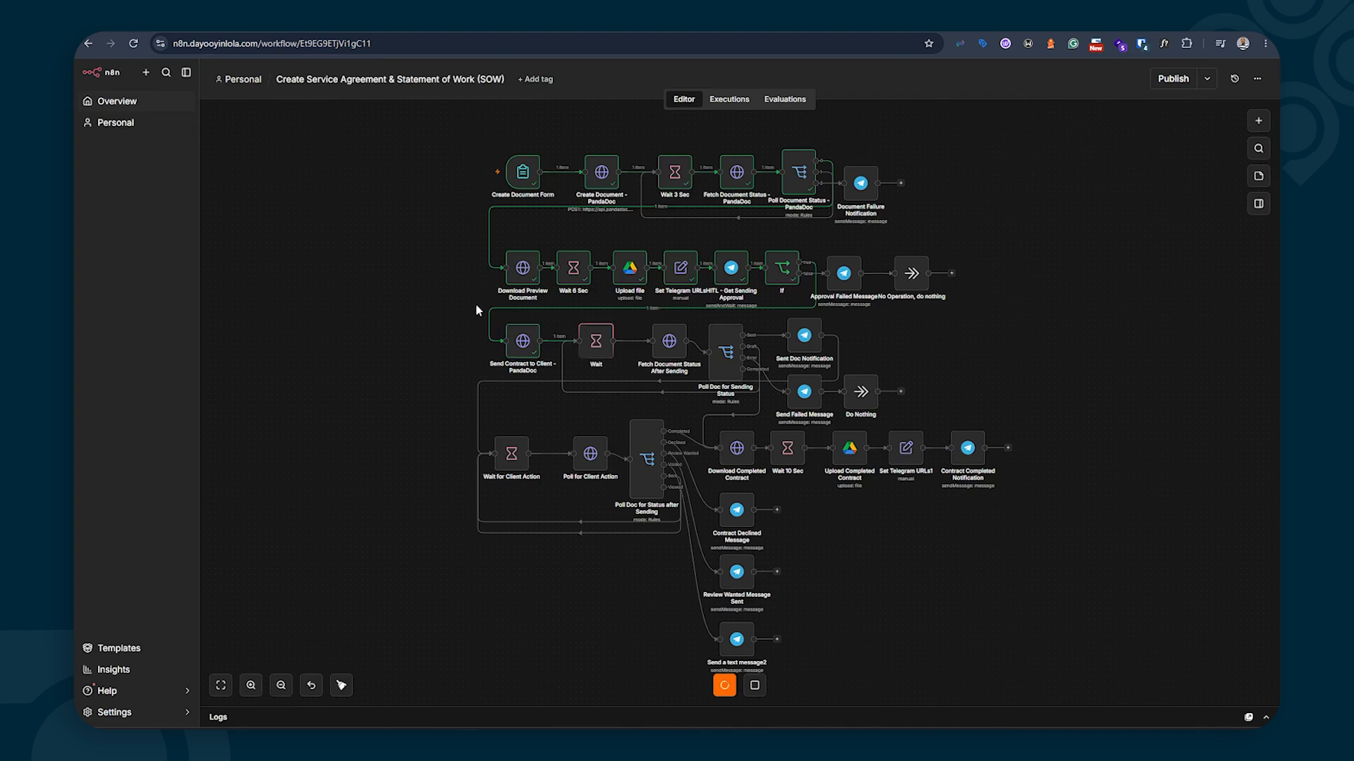
Open the bot's sent-for-signing confirmation and react to it with a heart
{"action": "mouse_move", "coordinate": [519, 348]}
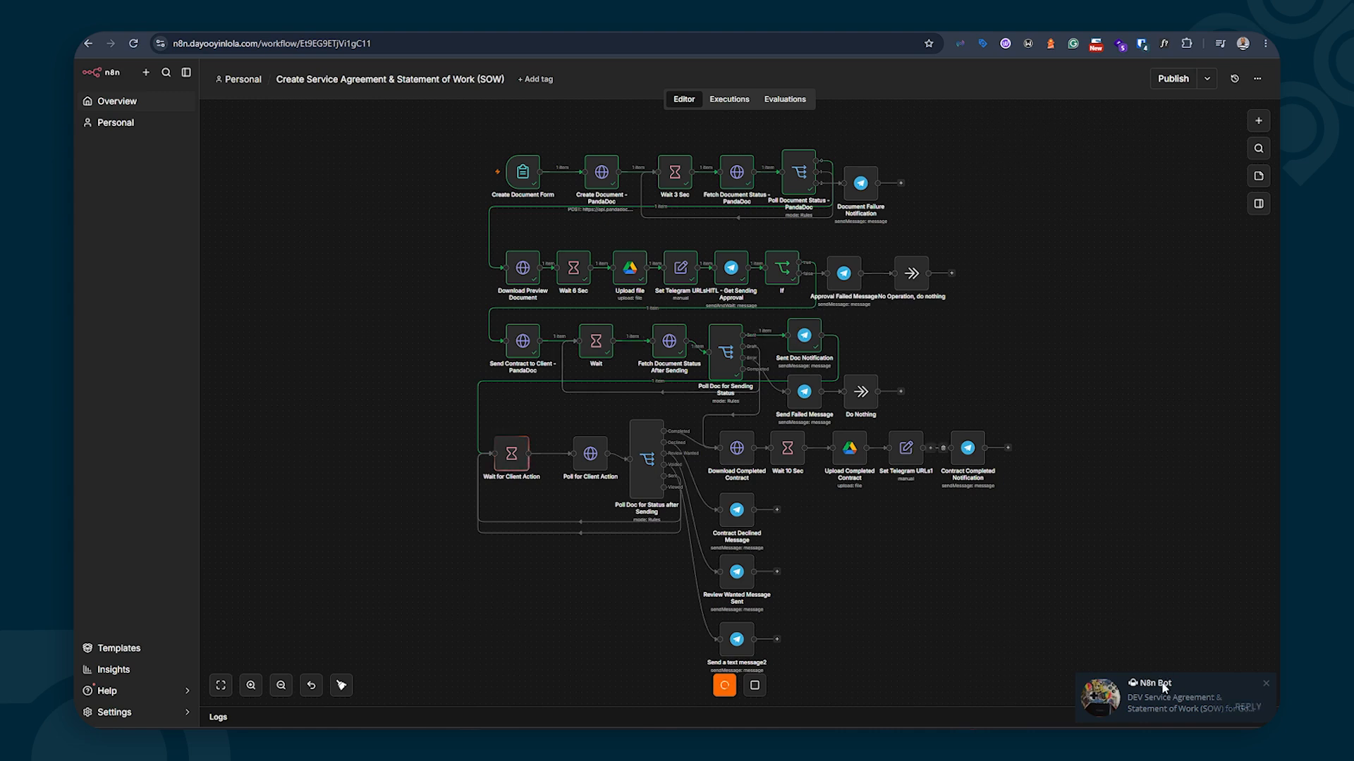
{"action": "left_click", "coordinate": [1170, 698]}
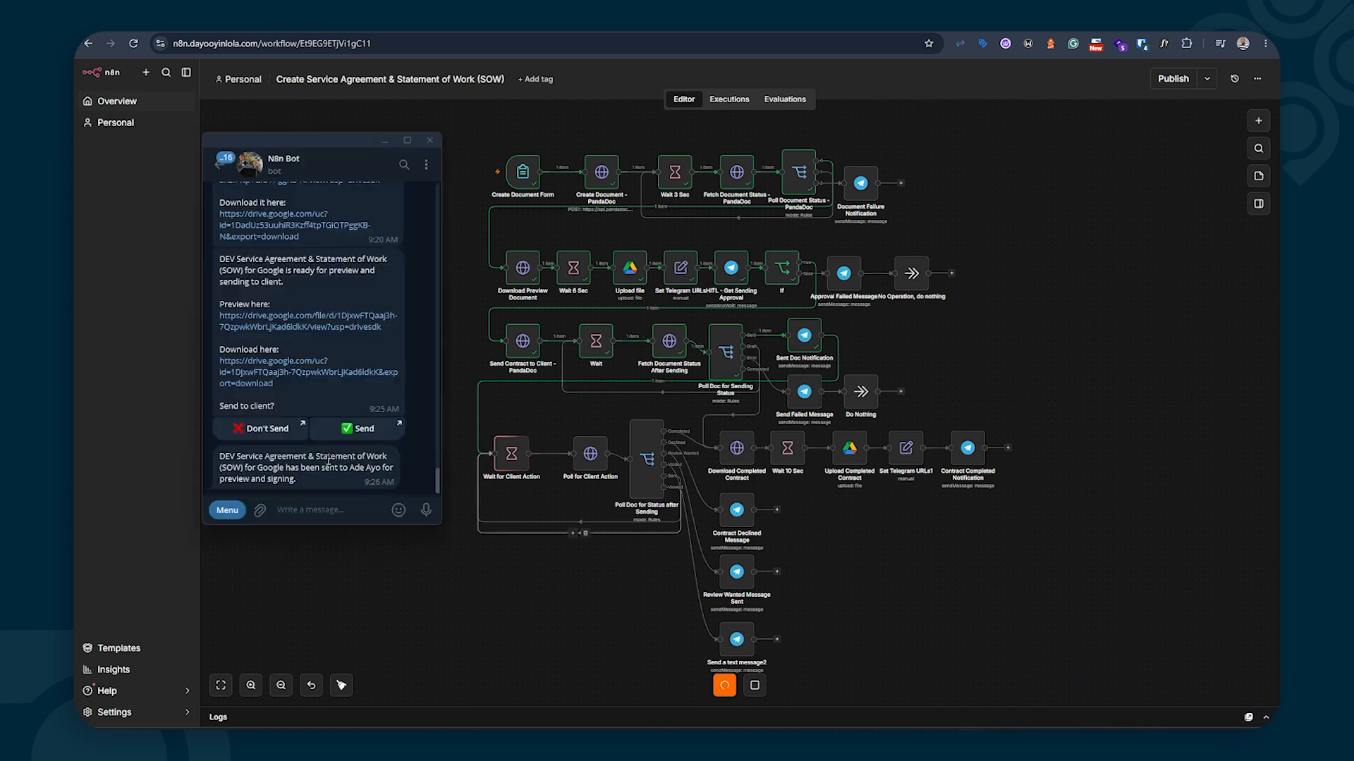
{"action": "double_click", "coordinate": [301, 466]}
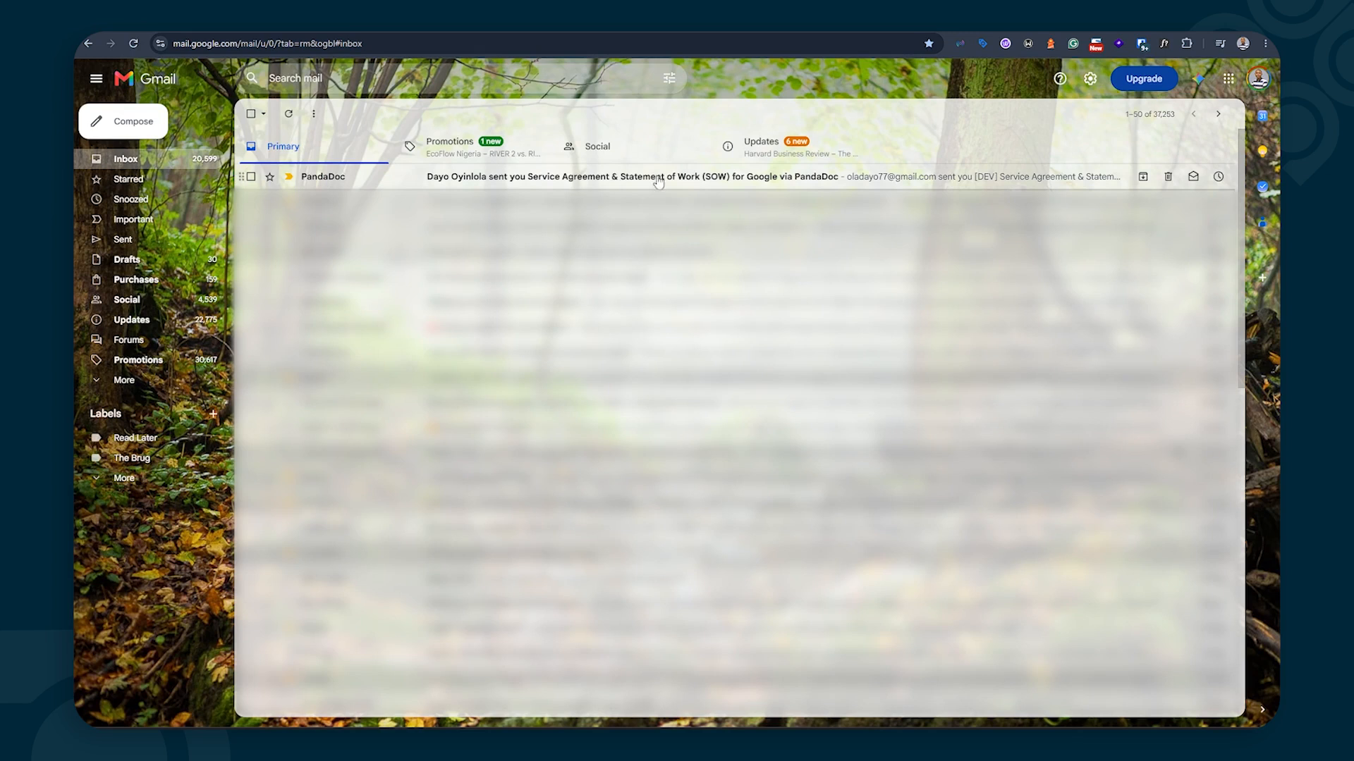
Open PandaDoc's signing email for the Google SOW and launch the document from it
{"action": "left_click", "coordinate": [740, 182]}
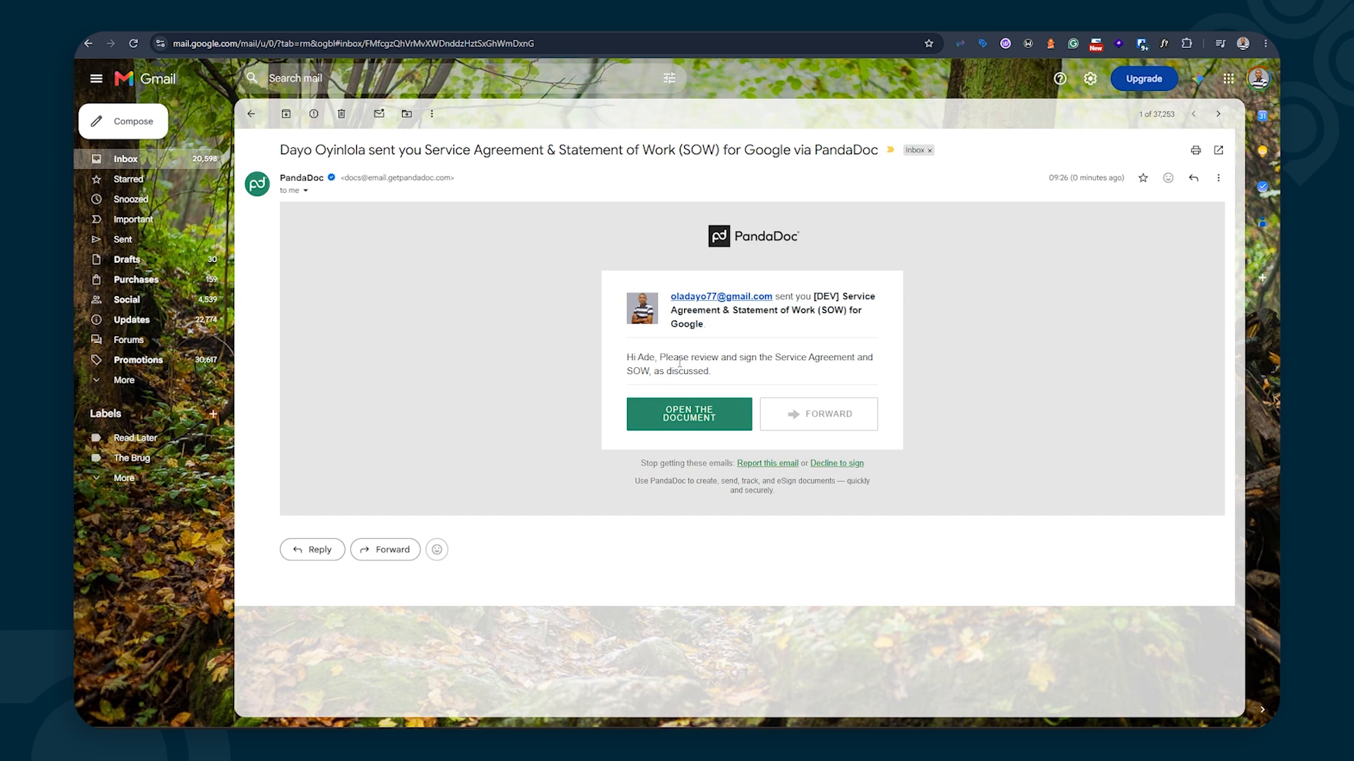
{"action": "left_click", "coordinate": [668, 413]}
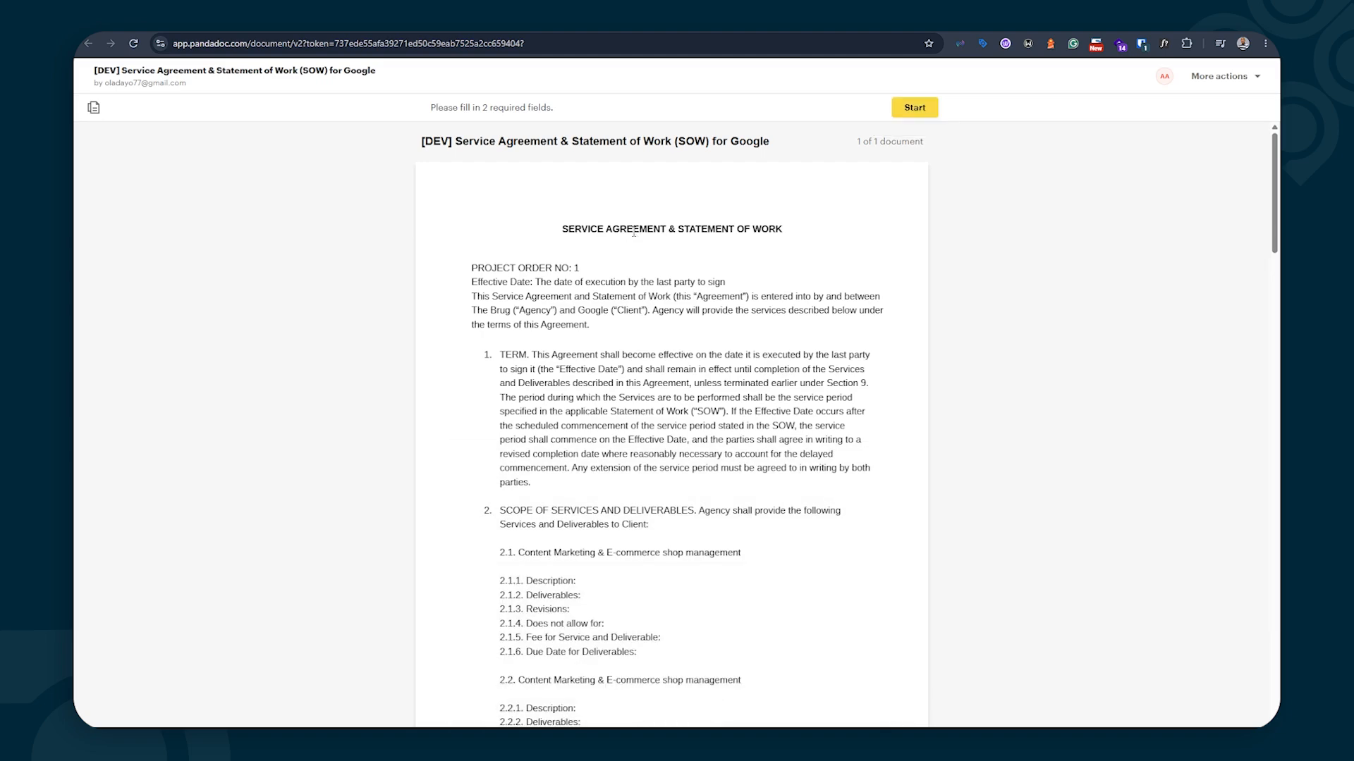
Apply a typed client signature with the signer's name to the Signature field
{"action": "scroll", "coordinate": [568, 297], "scroll_direction": "down", "scroll_amount": 5}
{"action": "scroll", "coordinate": [568, 297], "scroll_direction": "down", "scroll_amount": 20}
{"action": "scroll", "coordinate": [548, 312], "scroll_direction": "down", "scroll_amount": 3}
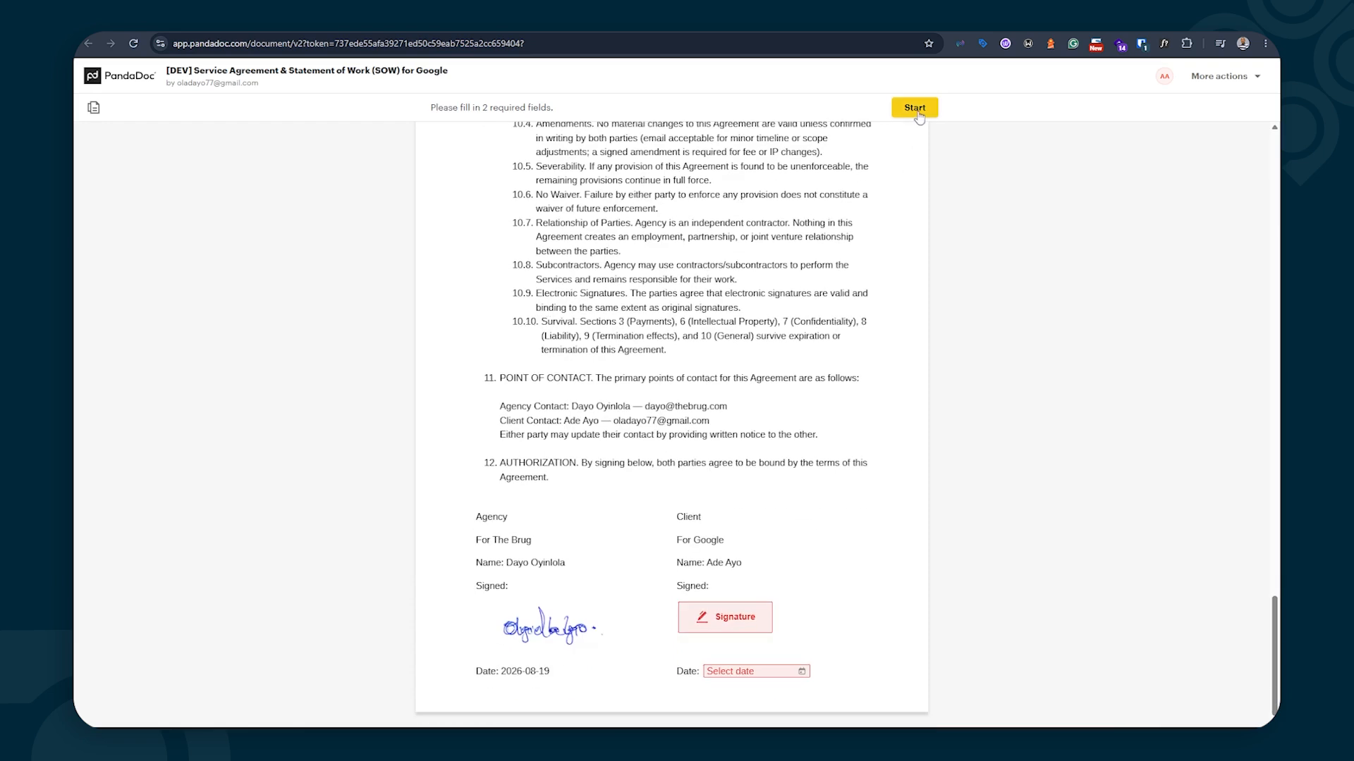
{"action": "left_click", "coordinate": [917, 111]}
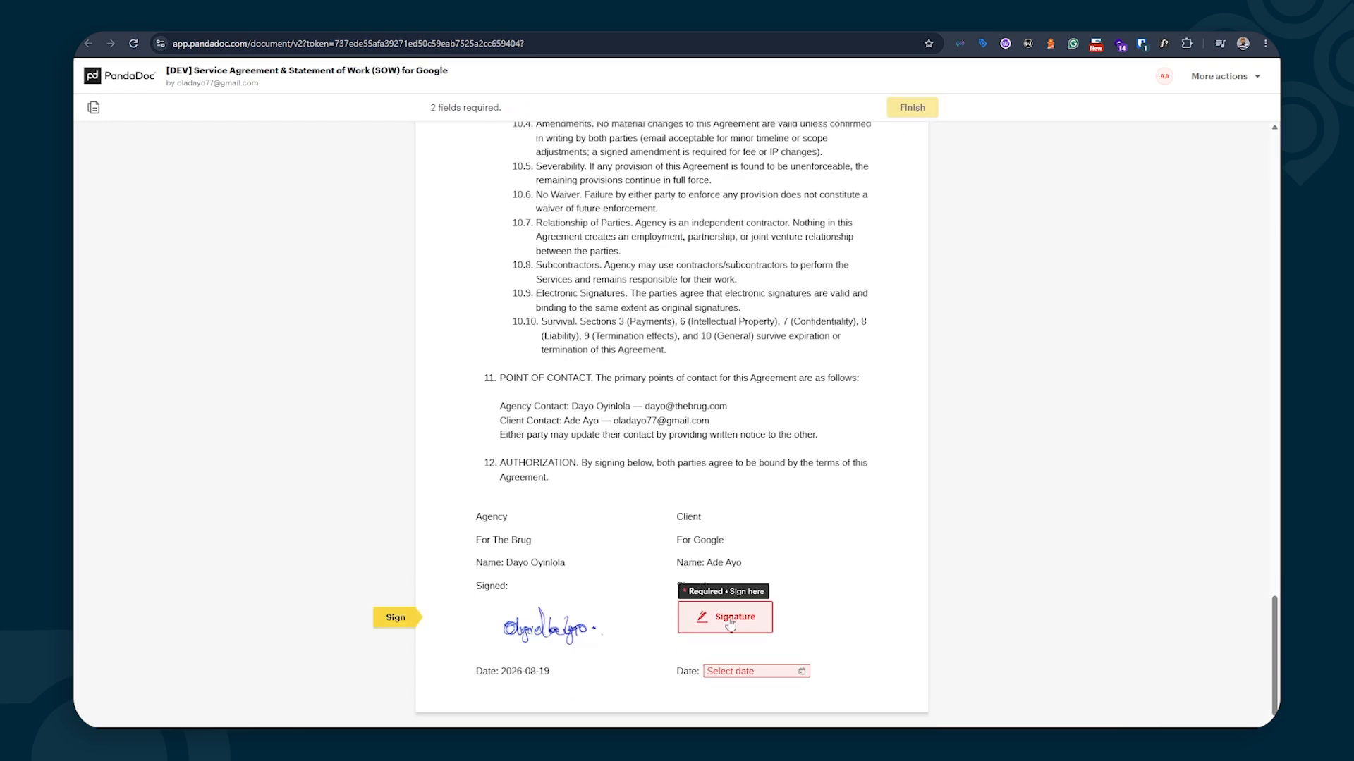
{"action": "left_click", "coordinate": [718, 624]}
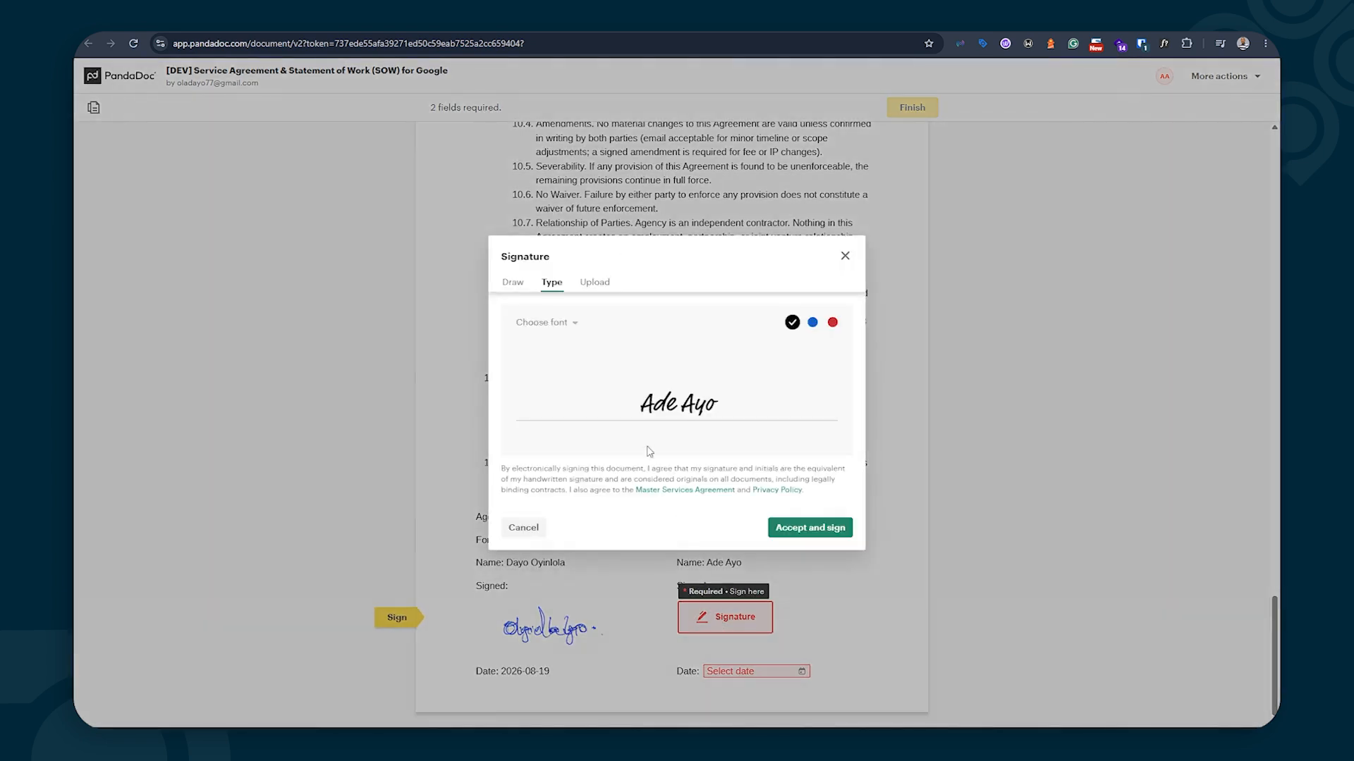
{"action": "left_click", "coordinate": [734, 402]}
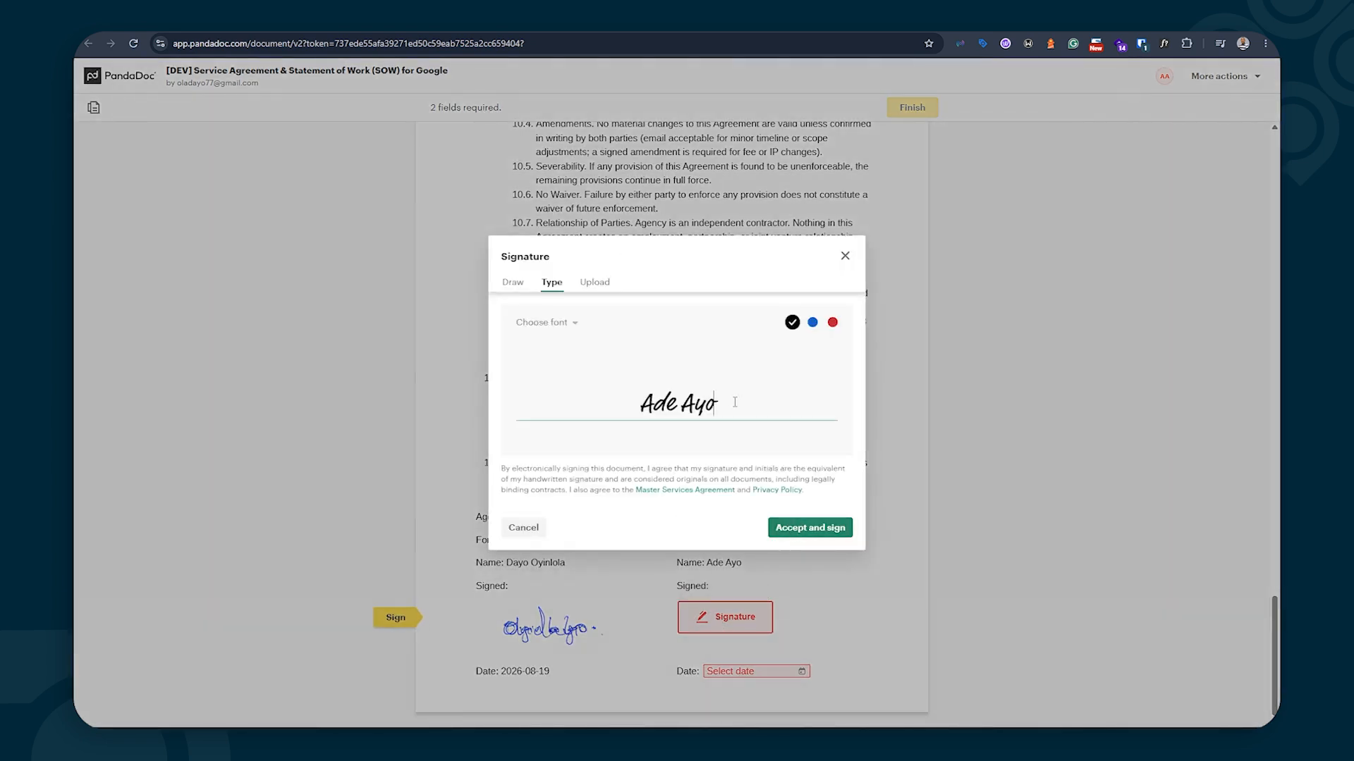
{"action": "type", "text": "Ola"}
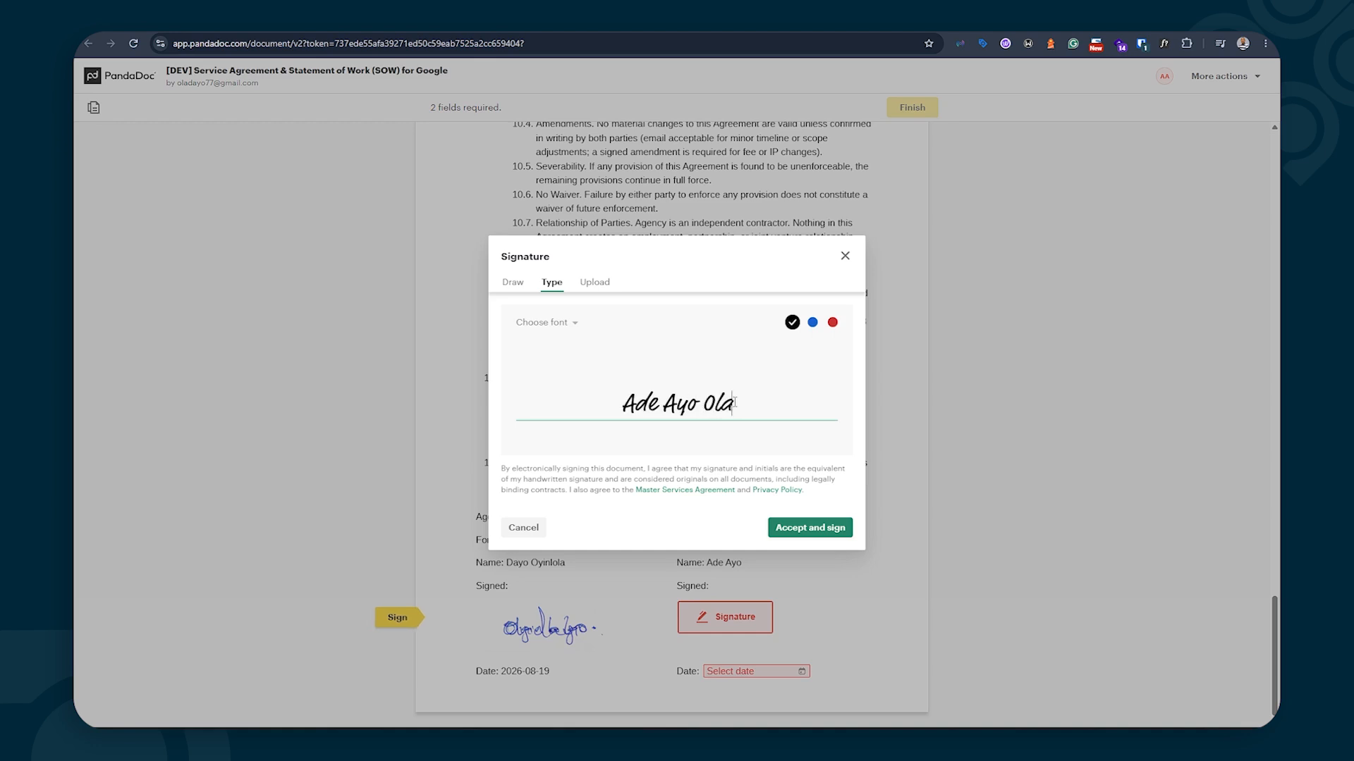
{"action": "left_click", "coordinate": [812, 533]}
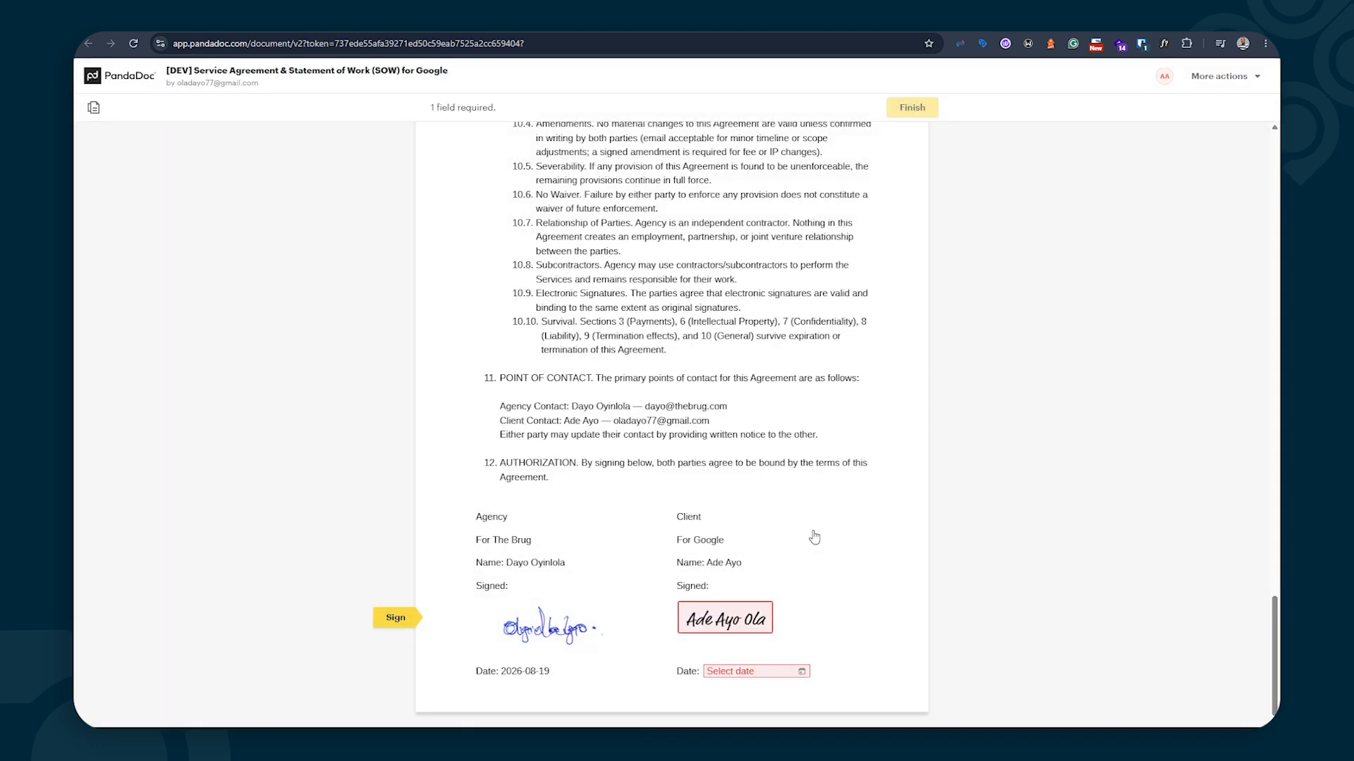
Set the client date to the 19th (2026-08-19) and finish the document
{"action": "left_click", "coordinate": [748, 671]}
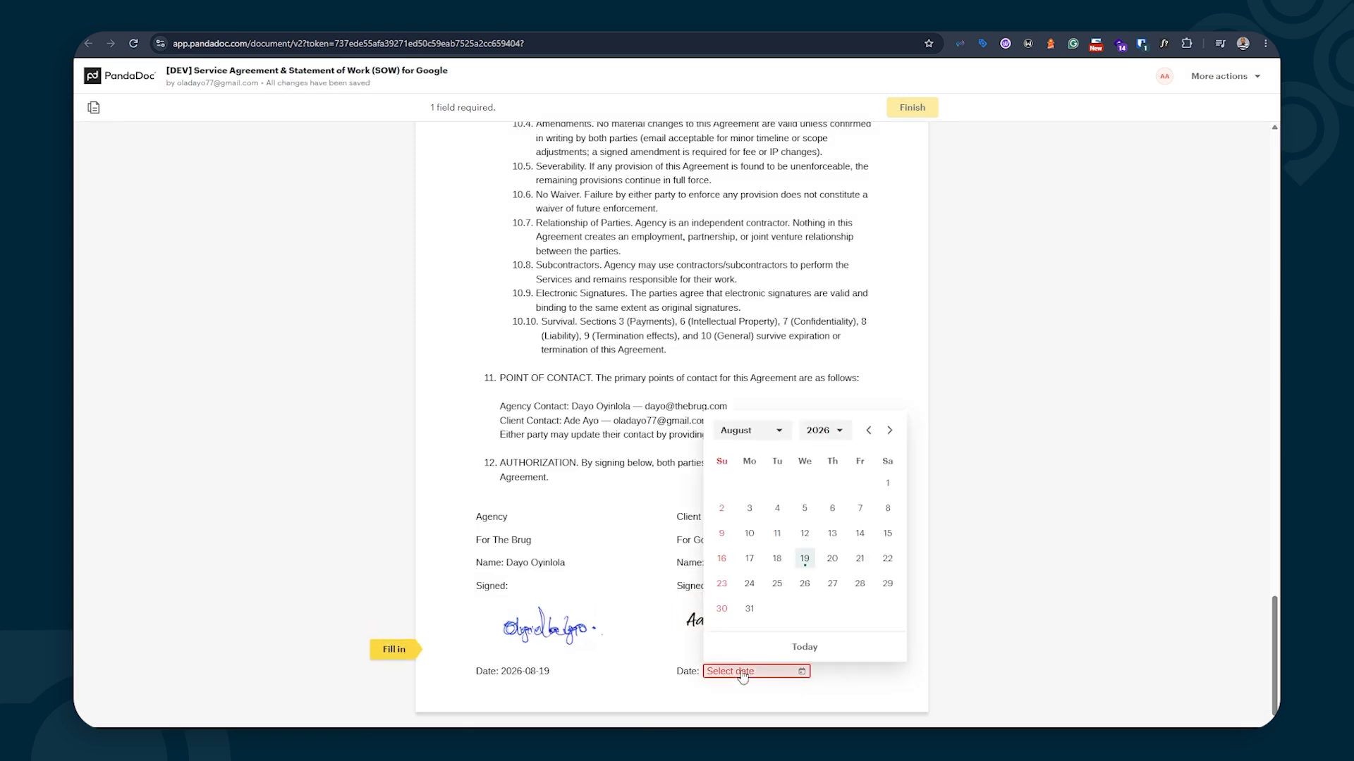
{"action": "left_click", "coordinate": [804, 560]}
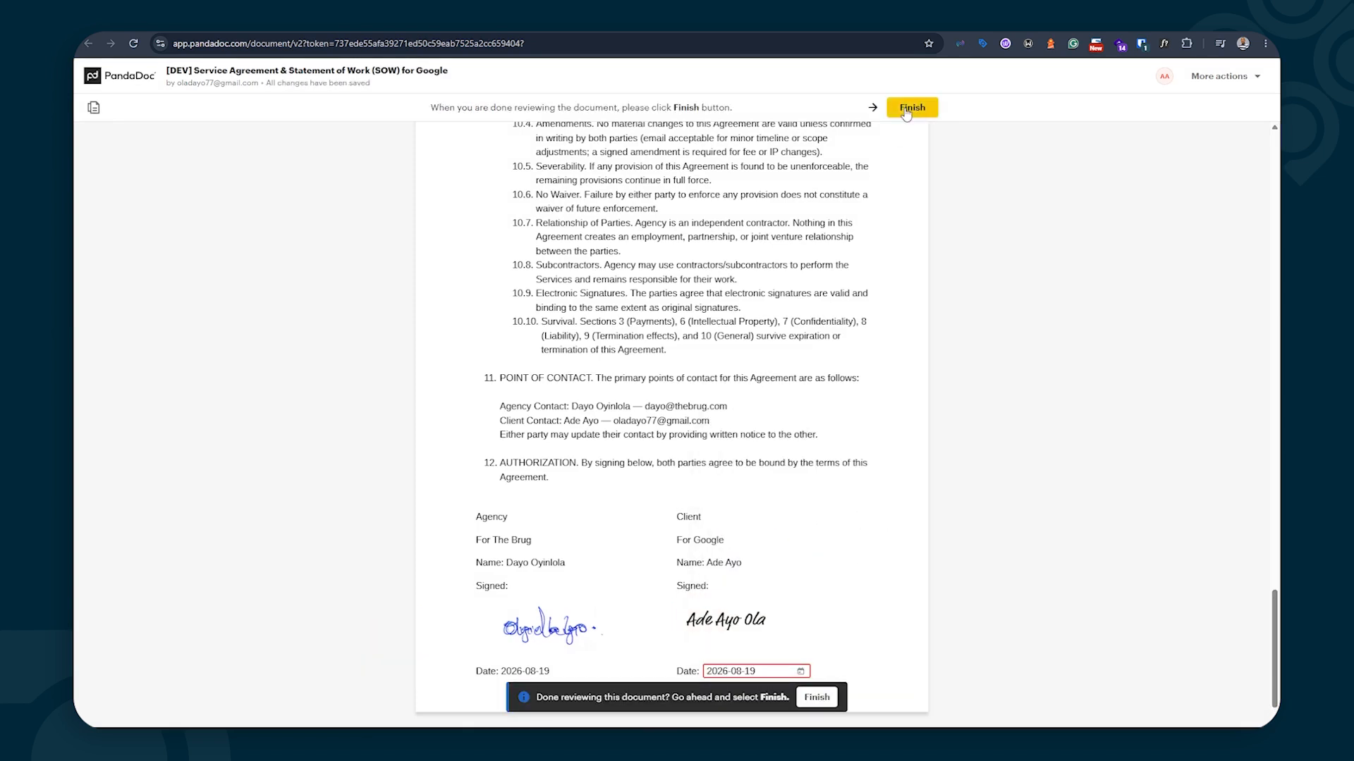
{"action": "left_click", "coordinate": [909, 110]}
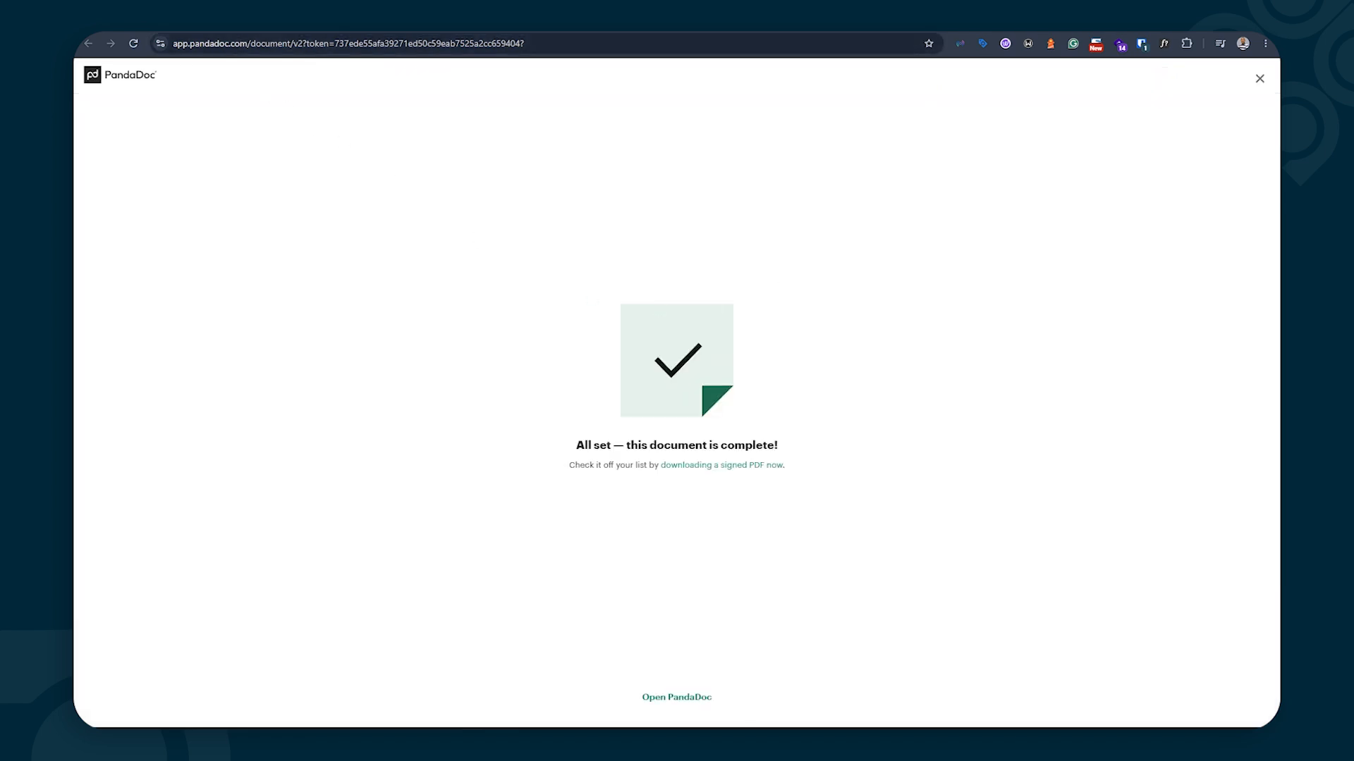
{"action": "left_click", "coordinate": [240, 20]}
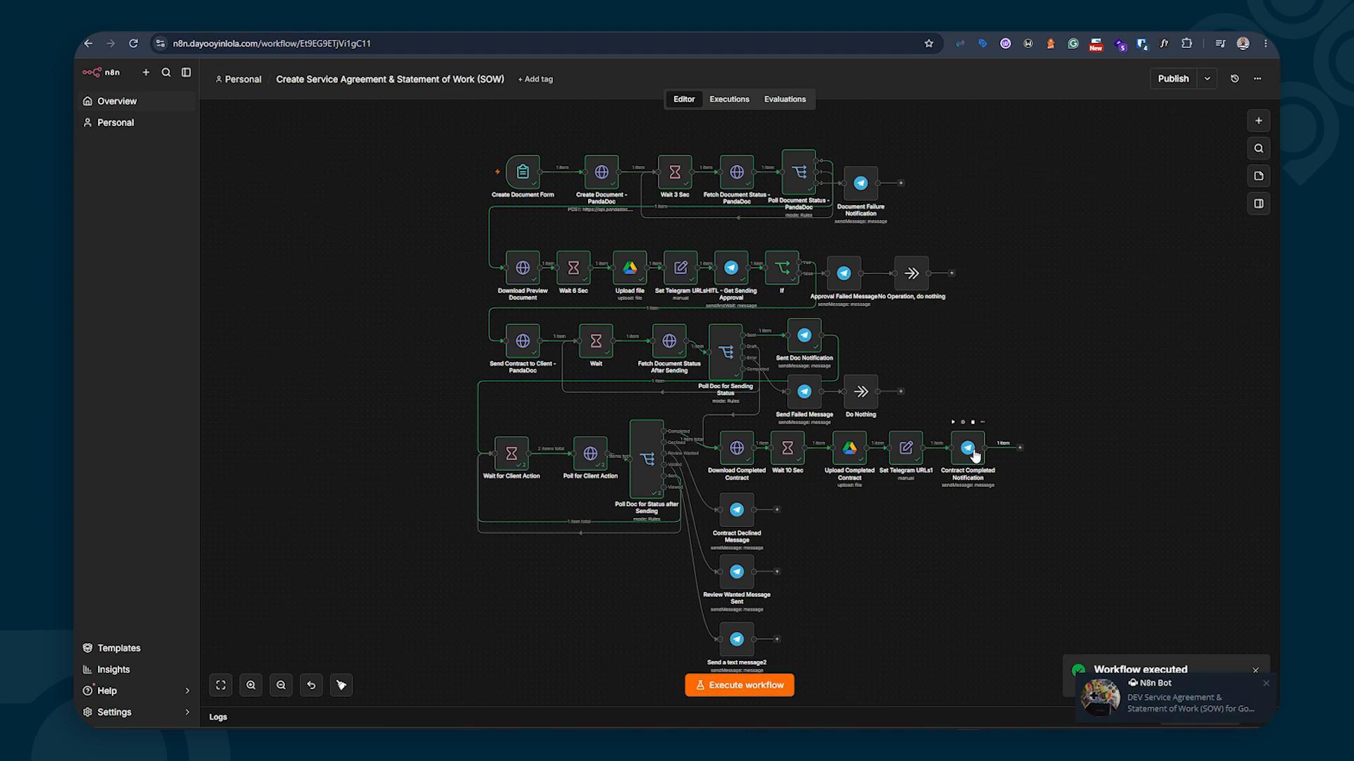
Follow the bot's completion message link to preview the signed Google SOW in Drive
{"action": "left_click", "coordinate": [968, 738]}
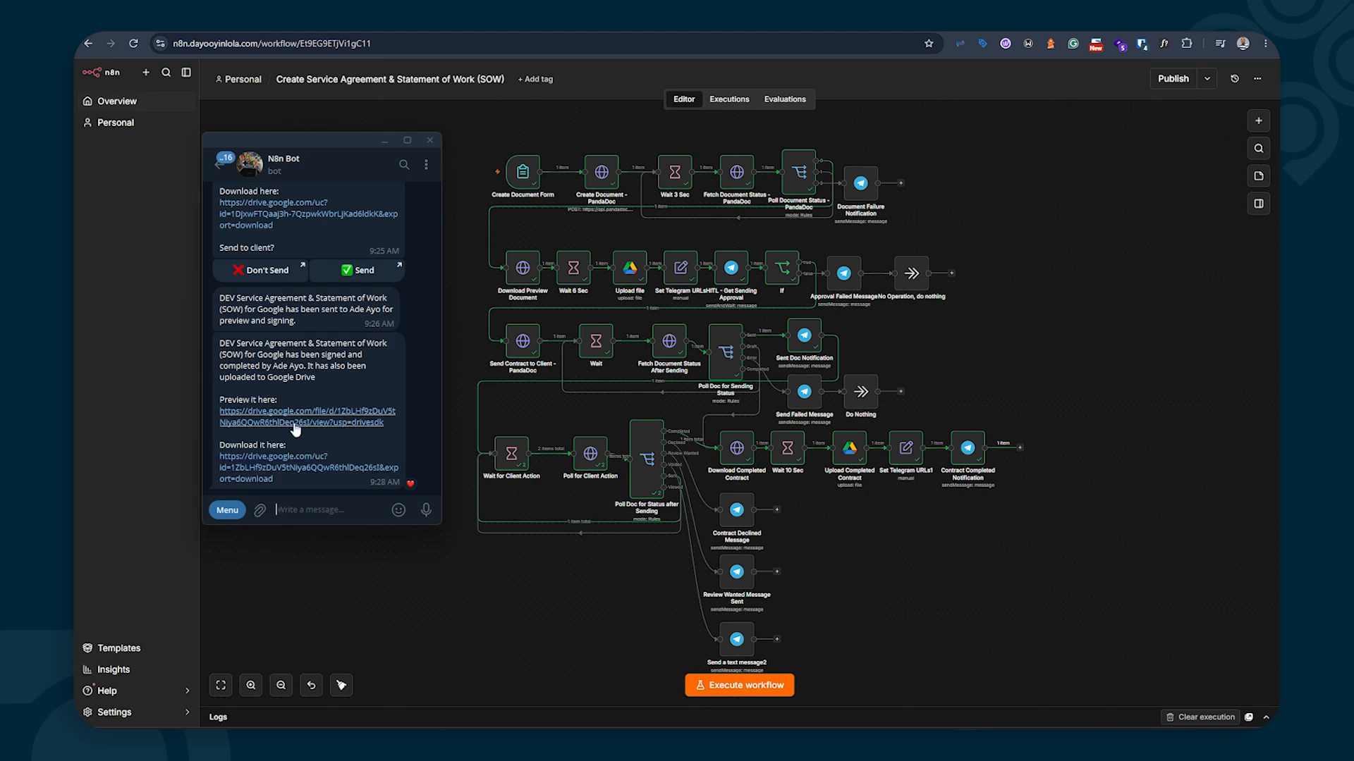
{"action": "left_click", "coordinate": [295, 423]}
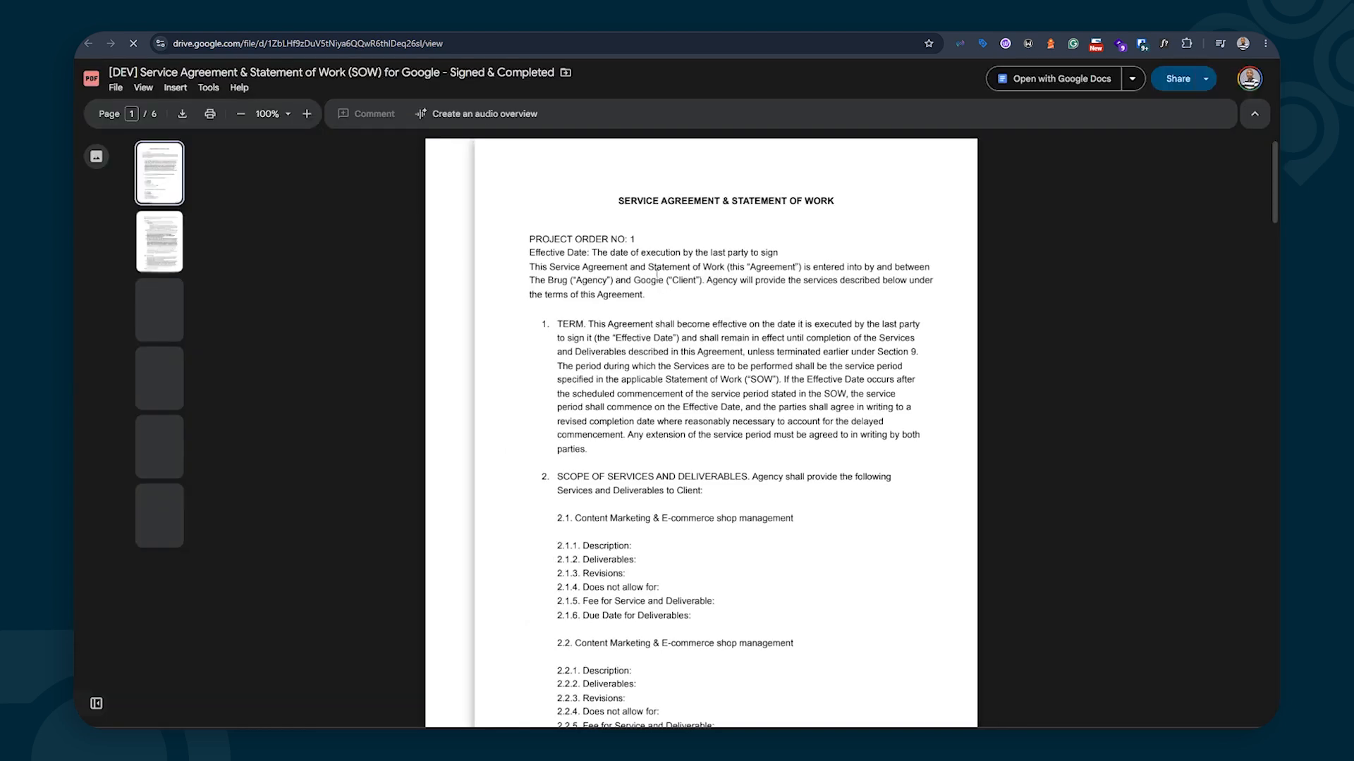
Scroll through the six-page signed PDF to both signatures and the Certificate of Signature
{"action": "scroll", "coordinate": [656, 275], "scroll_direction": "down", "scroll_amount": 10}
{"action": "scroll", "coordinate": [656, 275], "scroll_direction": "down", "scroll_amount": 20}
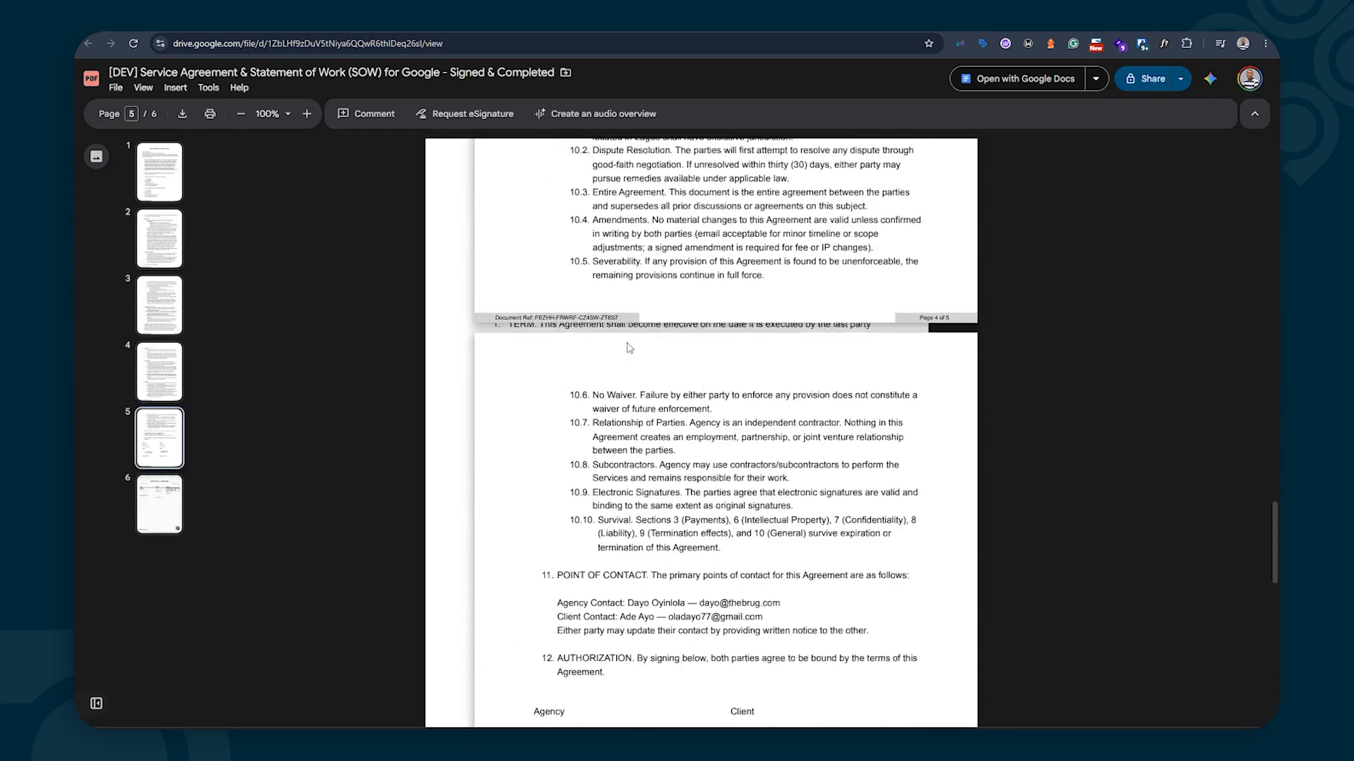
{"action": "scroll", "coordinate": [629, 347], "scroll_direction": "down", "scroll_amount": 12}
{"action": "scroll", "coordinate": [626, 344], "scroll_direction": "up", "scroll_amount": 4}
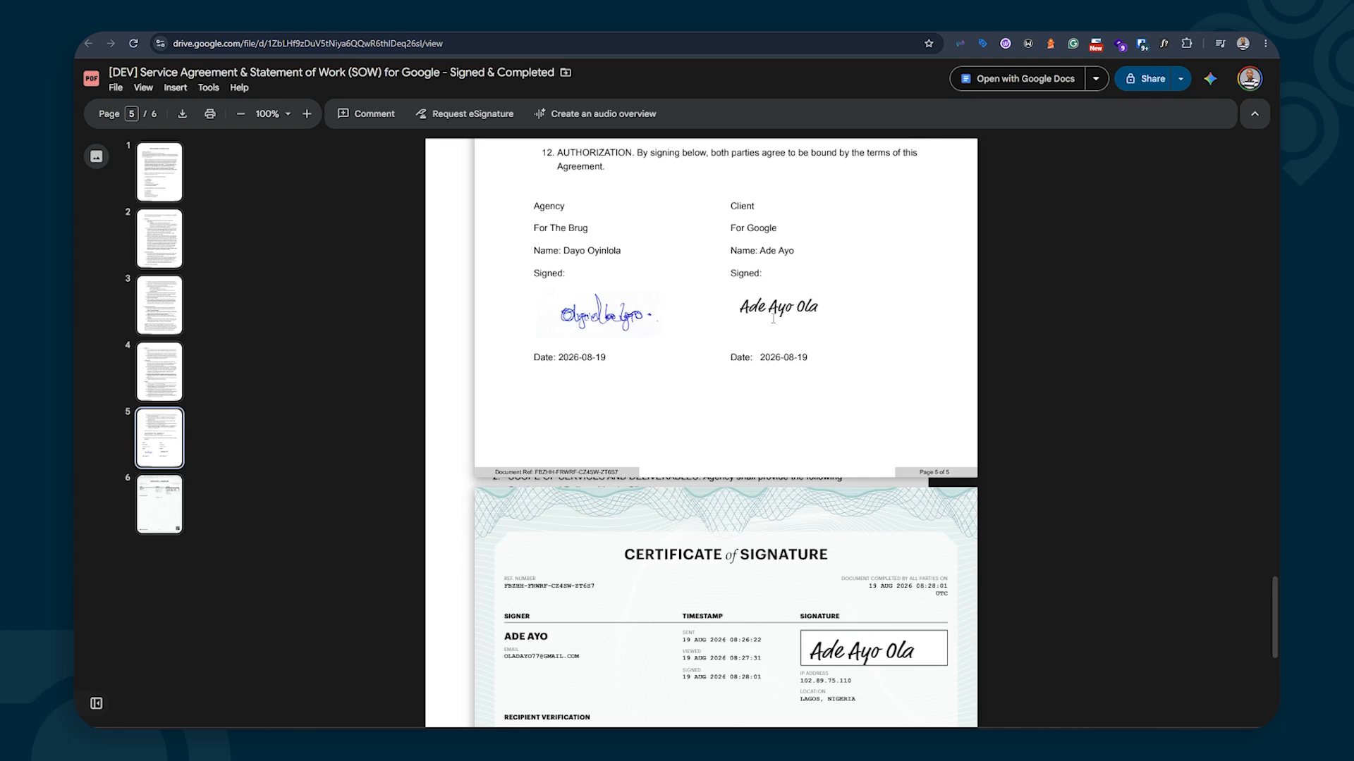
{"action": "scroll", "coordinate": [768, 321], "scroll_direction": "down", "scroll_amount": 4}
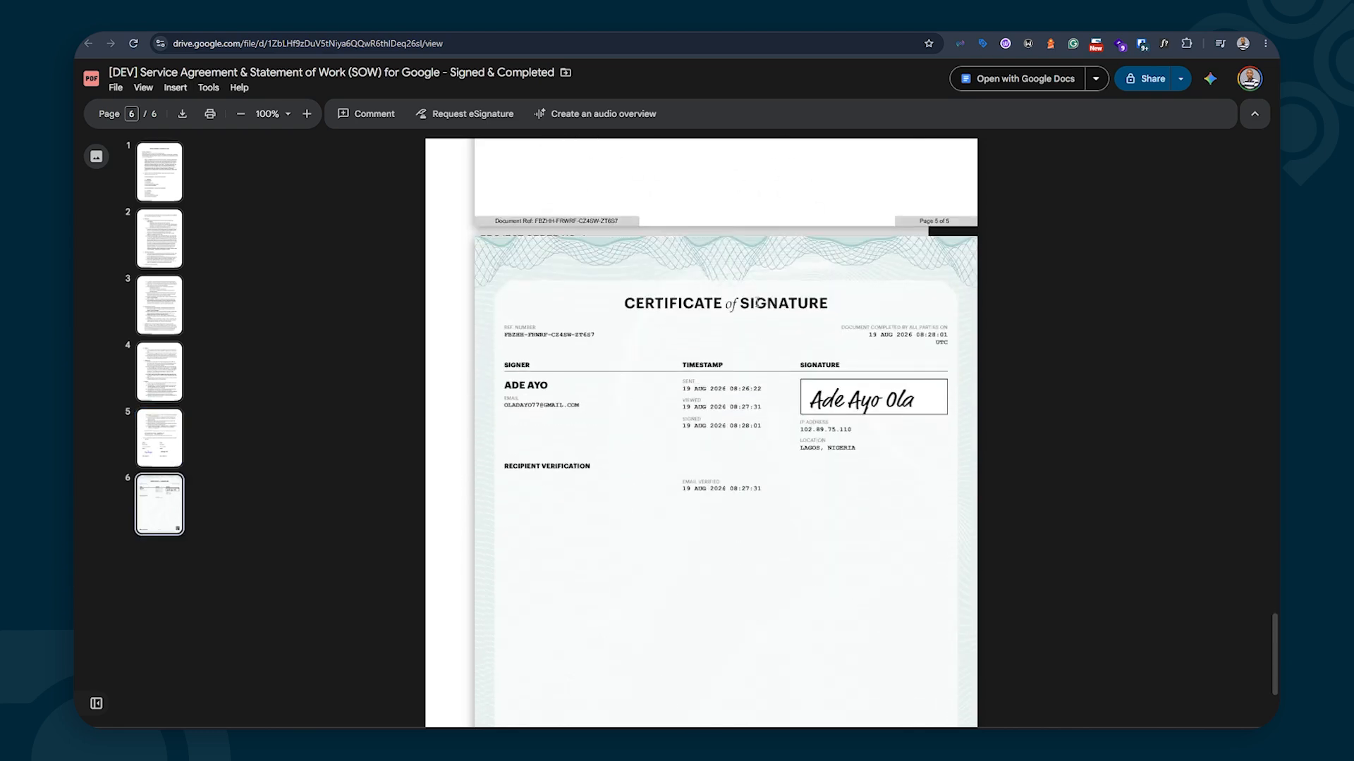
{"action": "scroll", "coordinate": [682, 414], "scroll_direction": "down", "scroll_amount": 2}
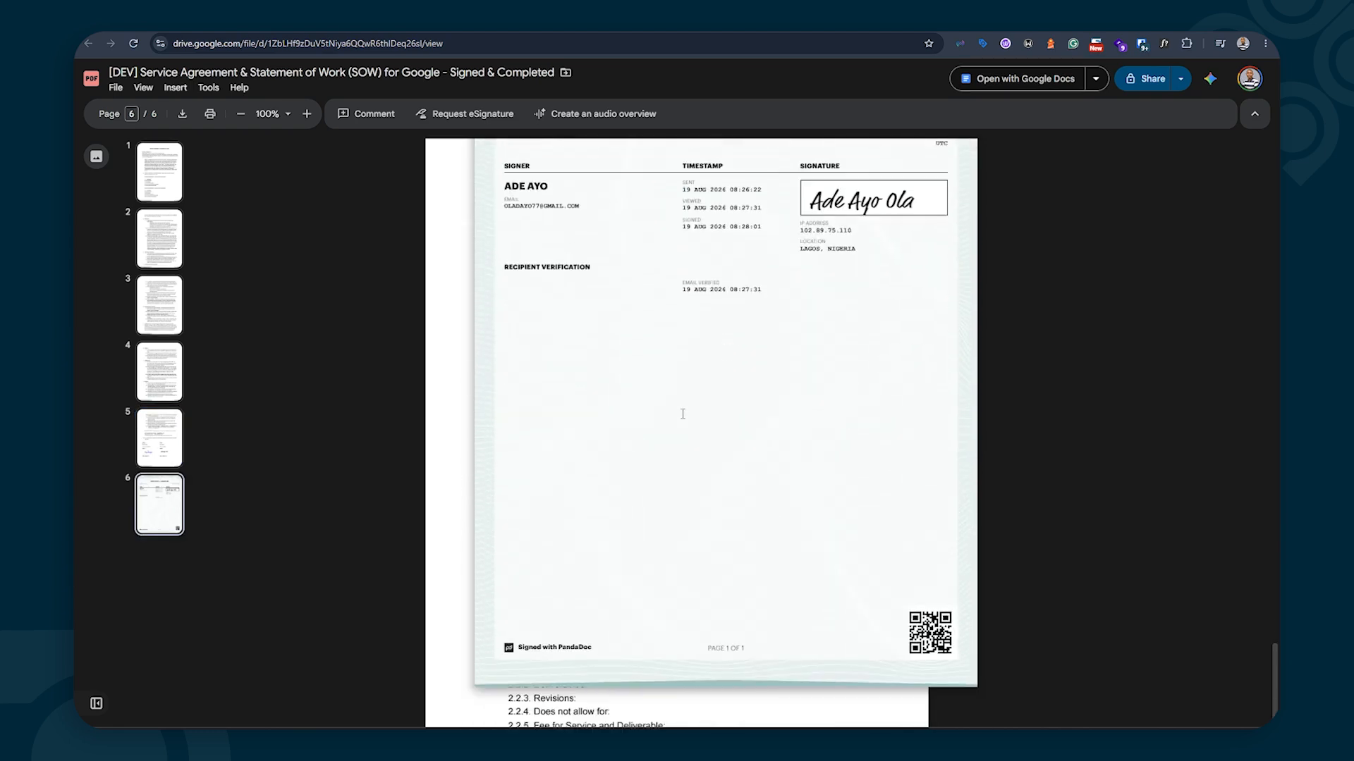
{"action": "scroll", "coordinate": [682, 415], "scroll_direction": "up", "scroll_amount": 2}
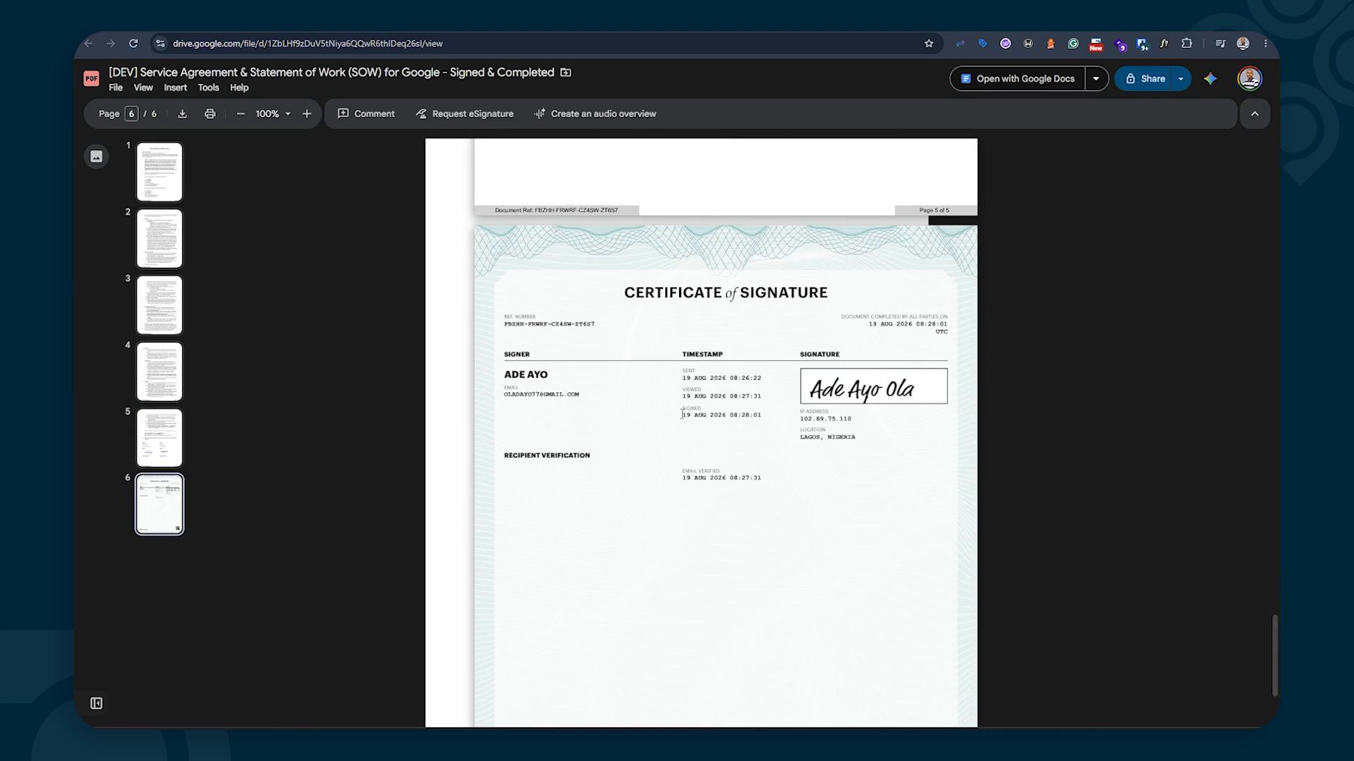
{"action": "scroll", "coordinate": [681, 414], "scroll_direction": "down", "scroll_amount": 3}
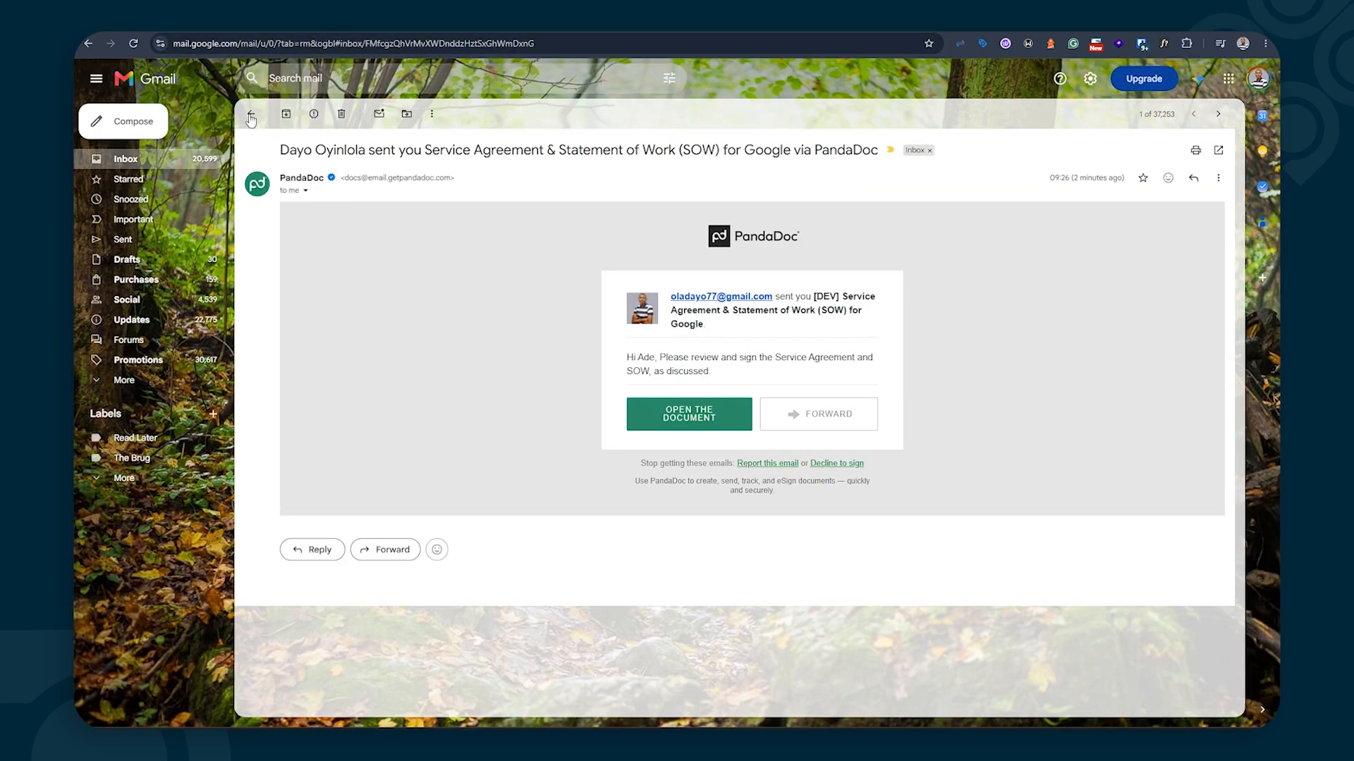
Open PandaDoc's email confirming all participants completed the Google SOW from the inbox
{"action": "left_click", "coordinate": [250, 116]}
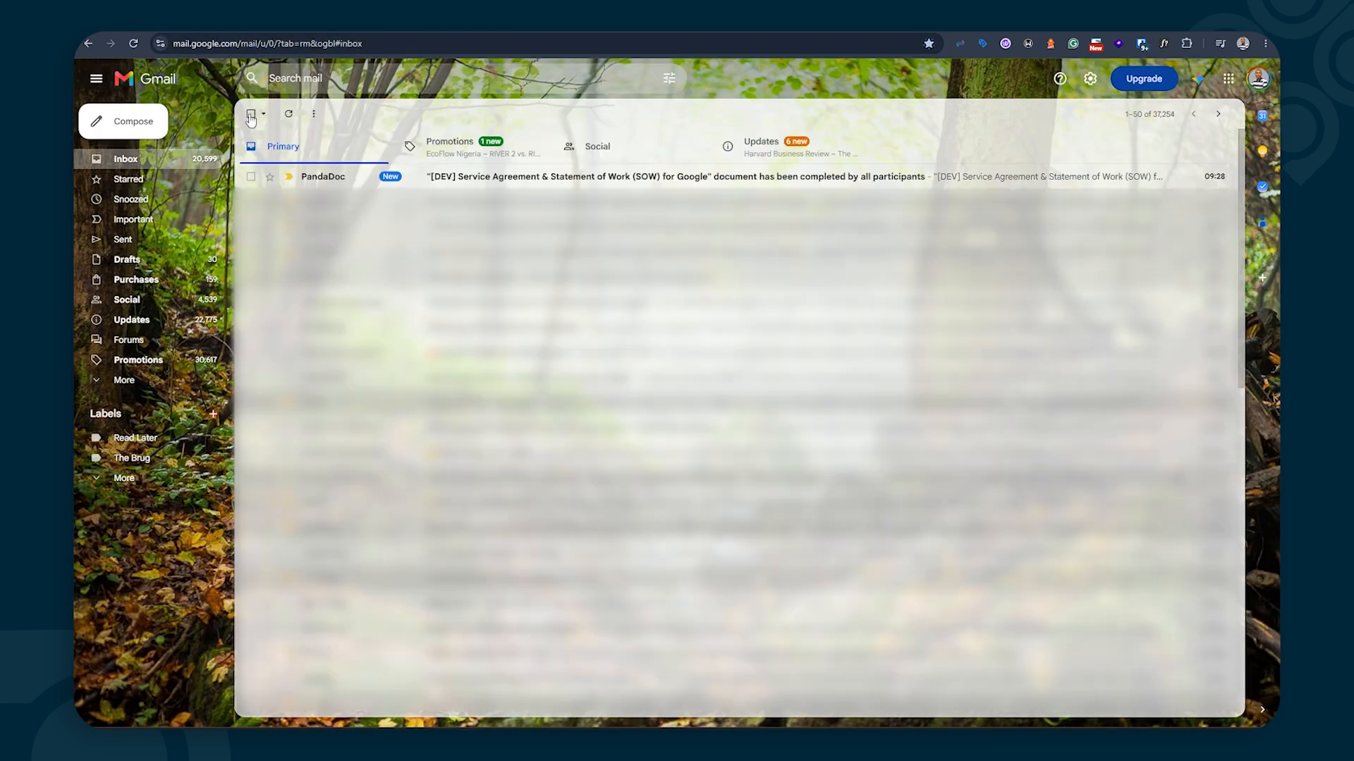
{"action": "left_click", "coordinate": [462, 176]}
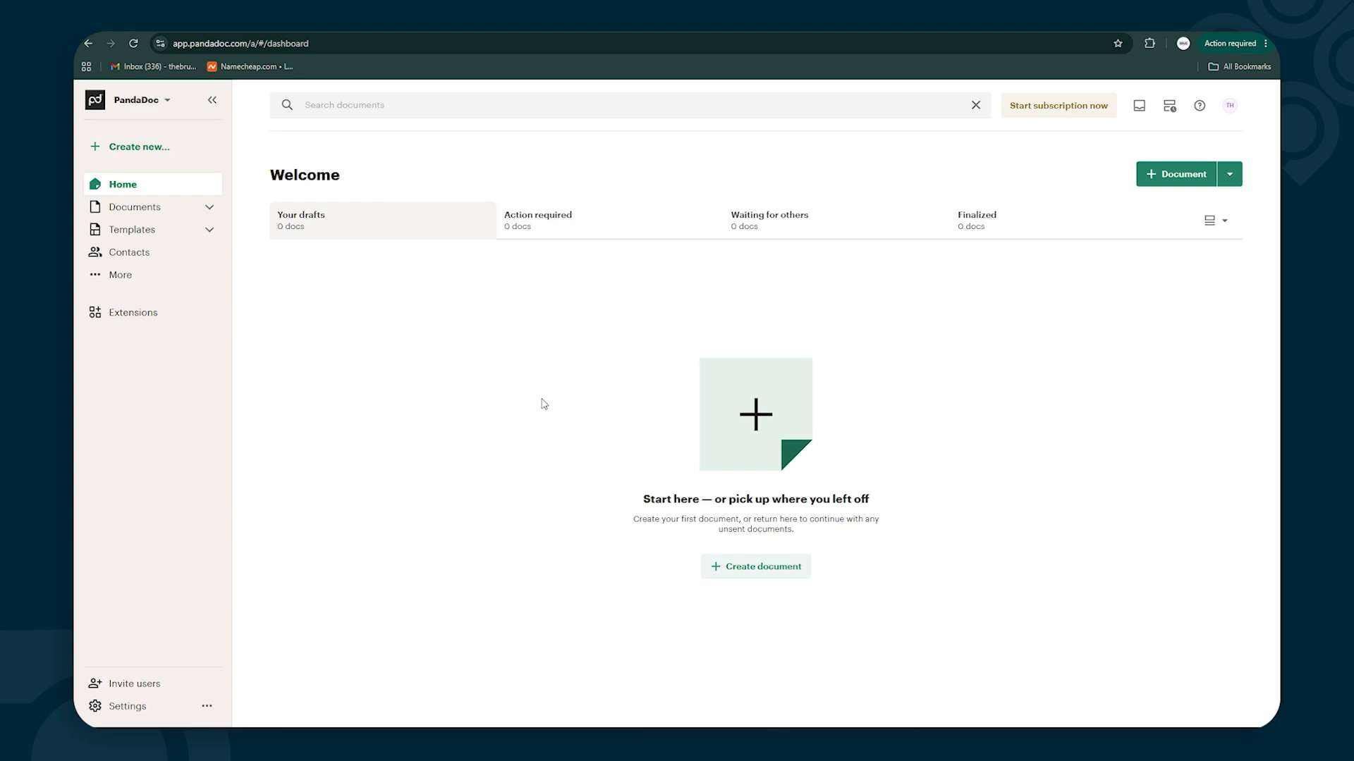
Create a new documents folder named 'Contracts'
{"action": "left_click", "coordinate": [180, 215]}
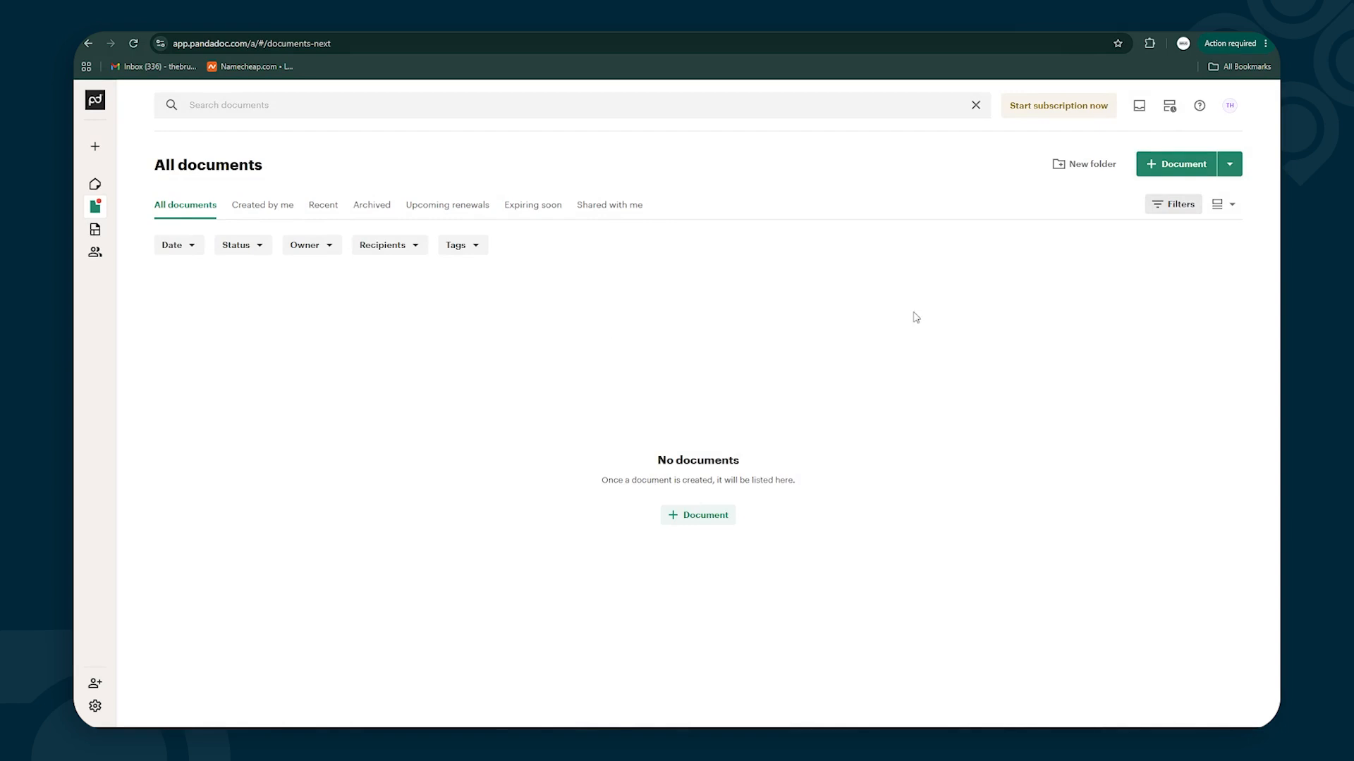
{"action": "left_click", "coordinate": [1084, 166]}
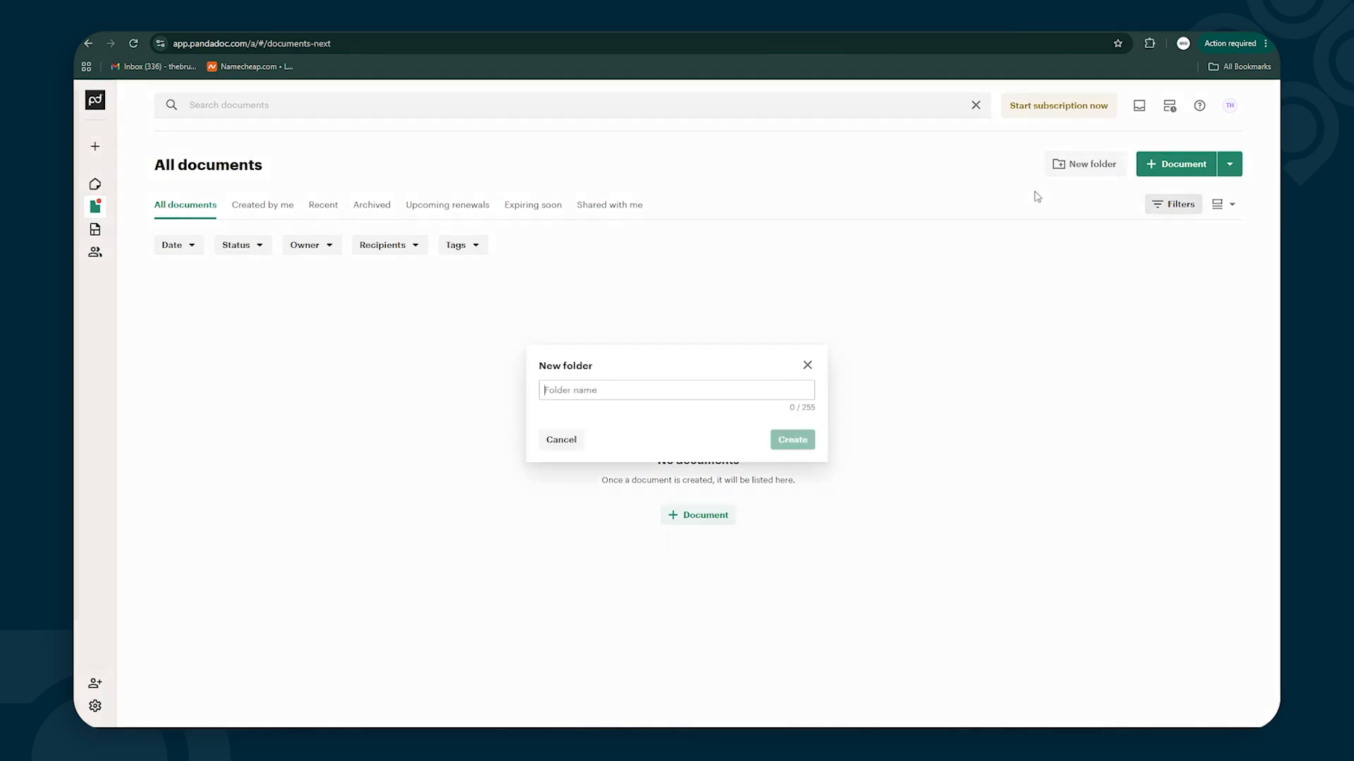
{"action": "type", "text": "Contracts"}
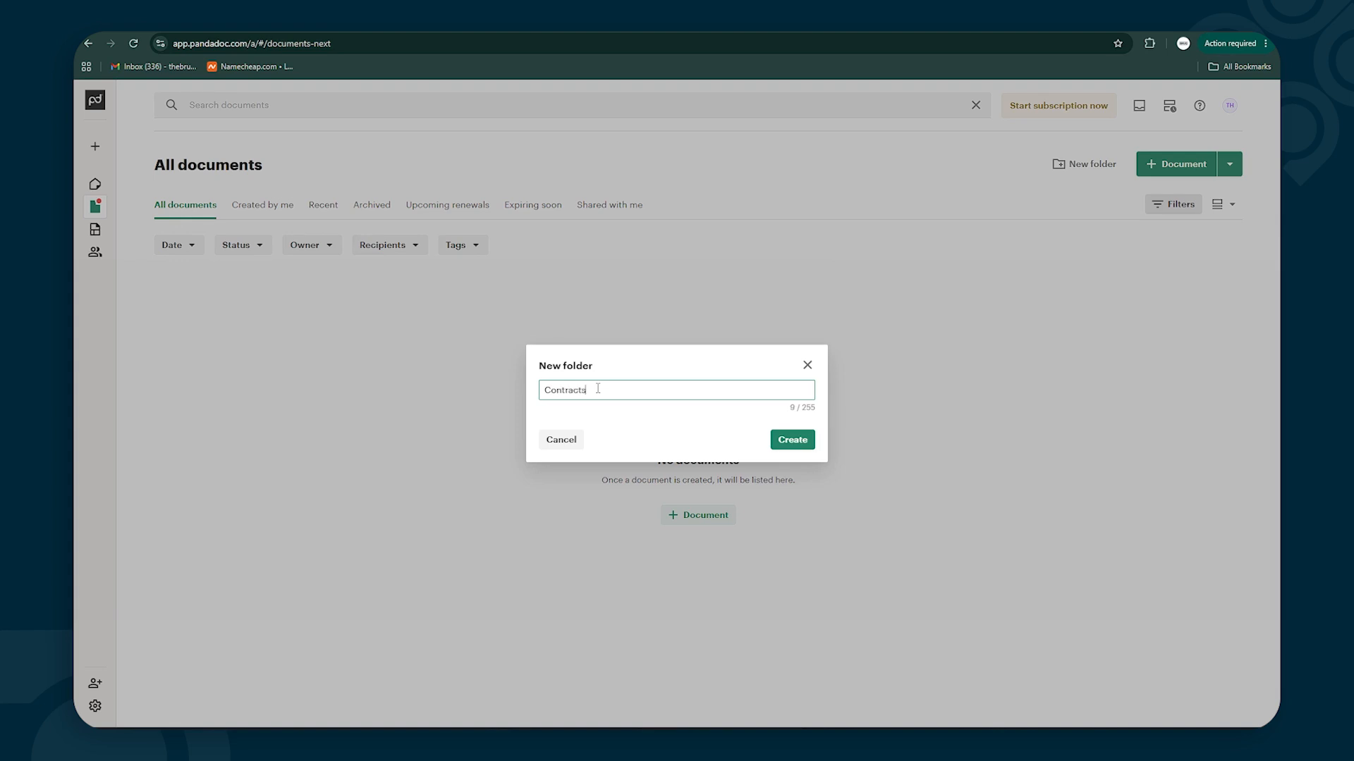
{"action": "left_click", "coordinate": [789, 442]}
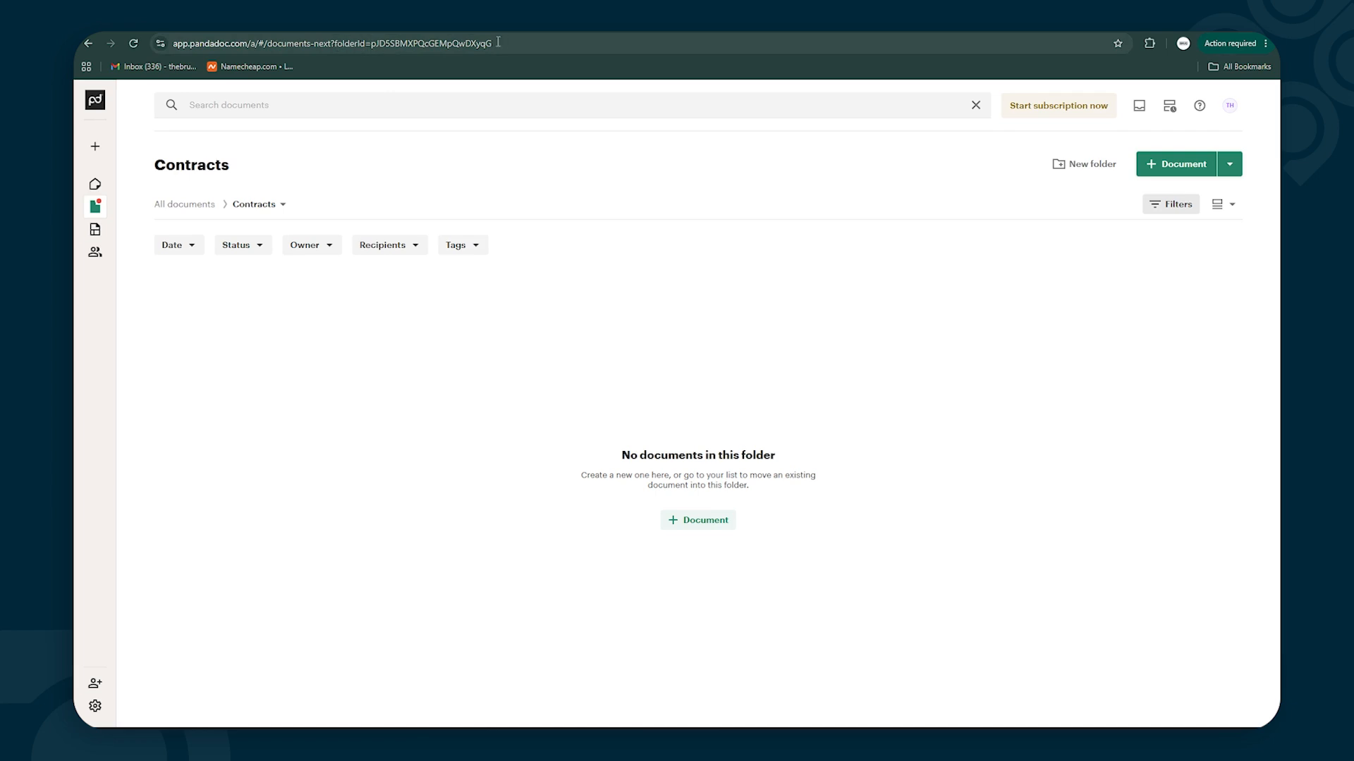
{"action": "left_click", "coordinate": [373, 44]}
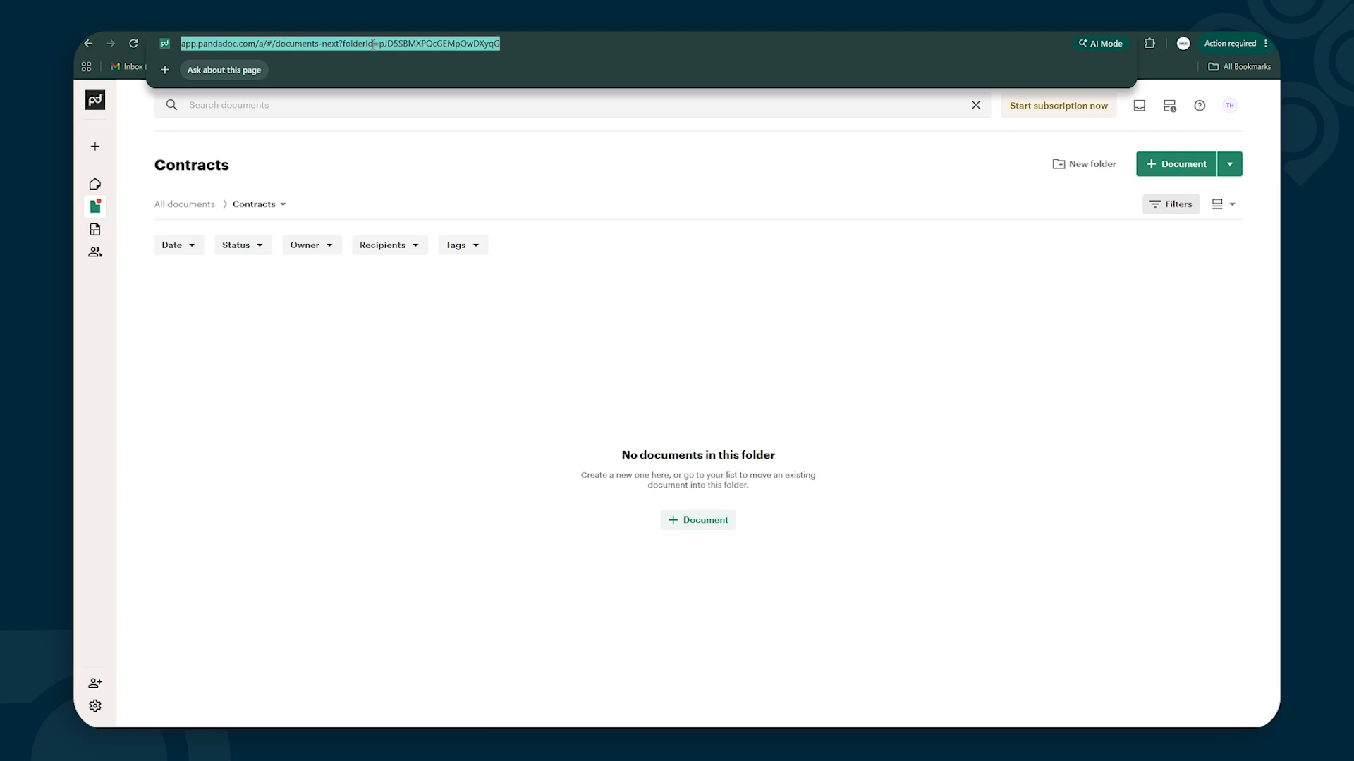
{"action": "left_click", "coordinate": [378, 44]}
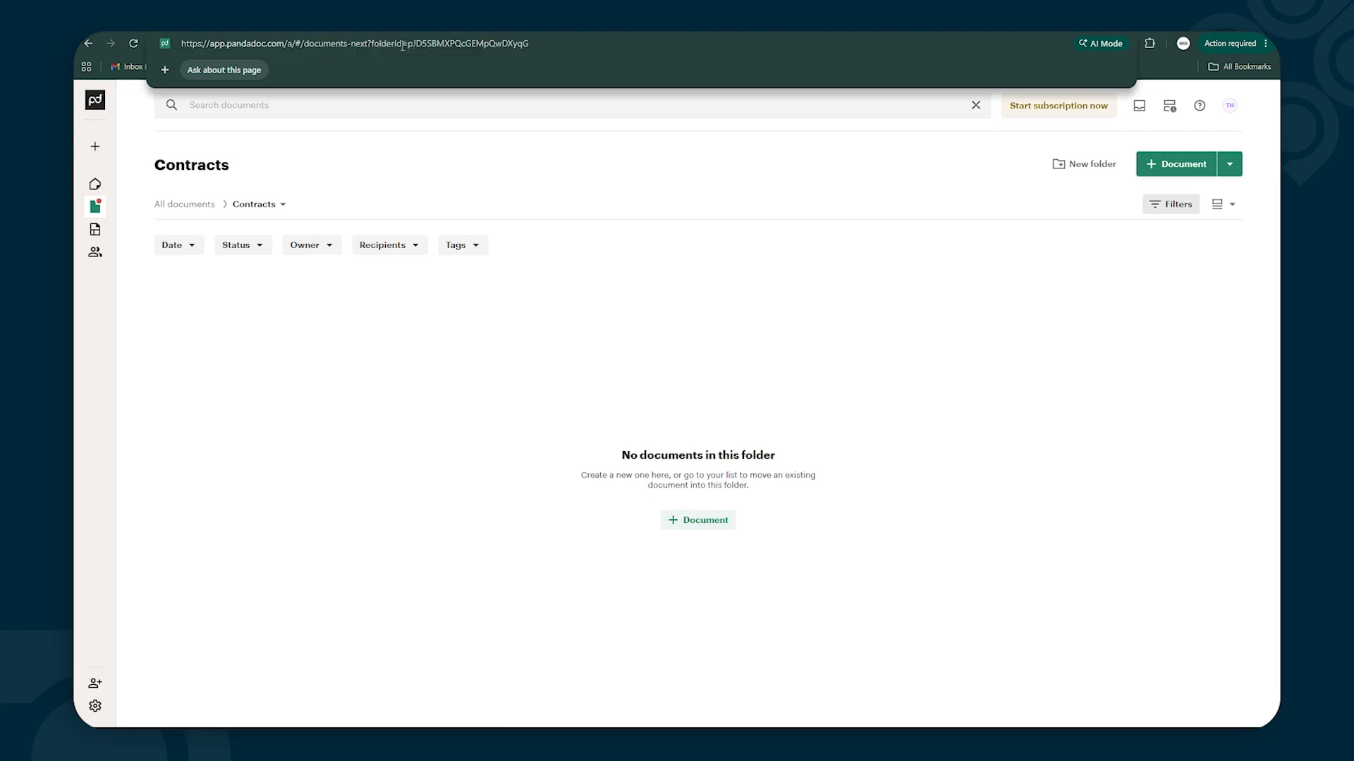
{"action": "left_click_drag", "start_coordinate": [408, 44], "coordinate": [546, 43]}
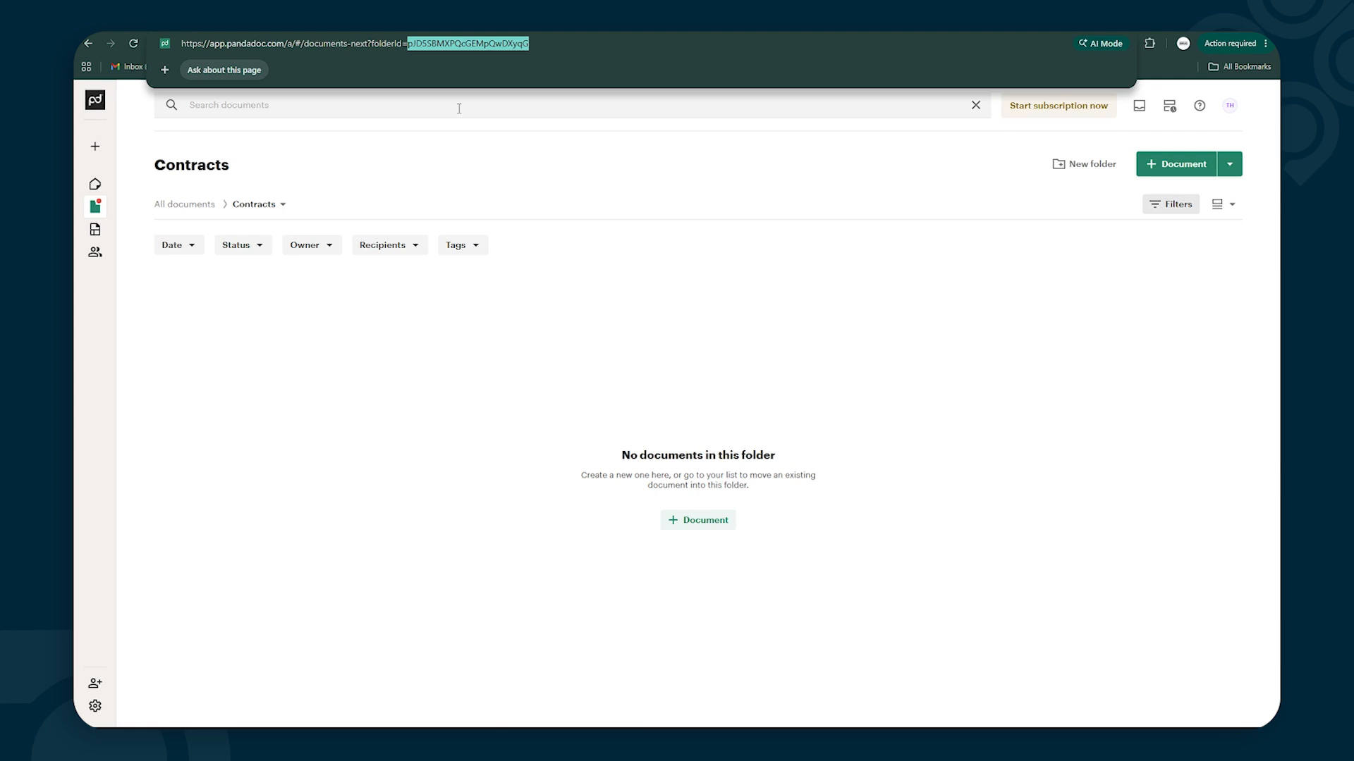
{"action": "left_click", "coordinate": [394, 395]}
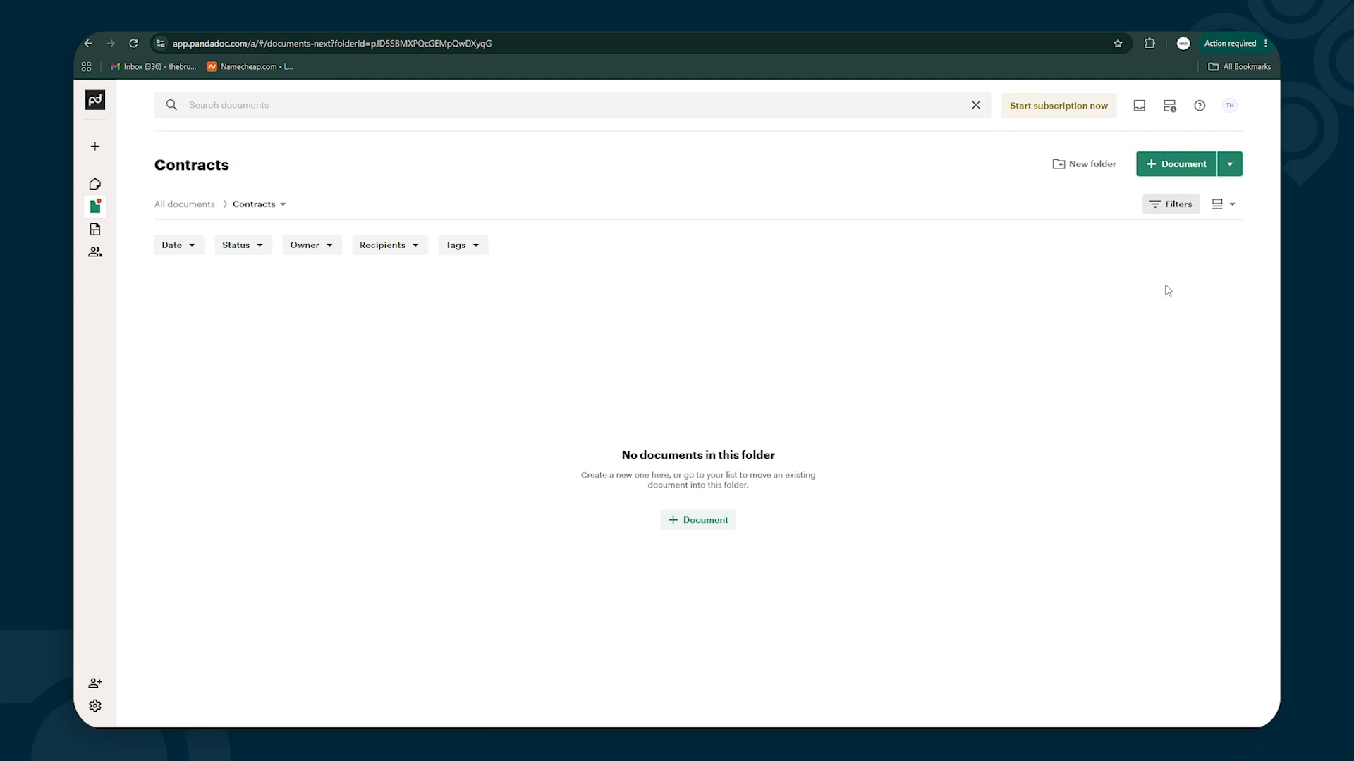
Upload 'Service Agreement & Statement of Work (SOW) Template.docx' into Document templates as a new template
{"action": "left_click_drag", "start_coordinate": [708, 416], "coordinate": [496, 434]}
{"action": "left_click_drag", "start_coordinate": [495, 434], "coordinate": [497, 430]}
{"action": "mouse_move", "coordinate": [120, 284]}
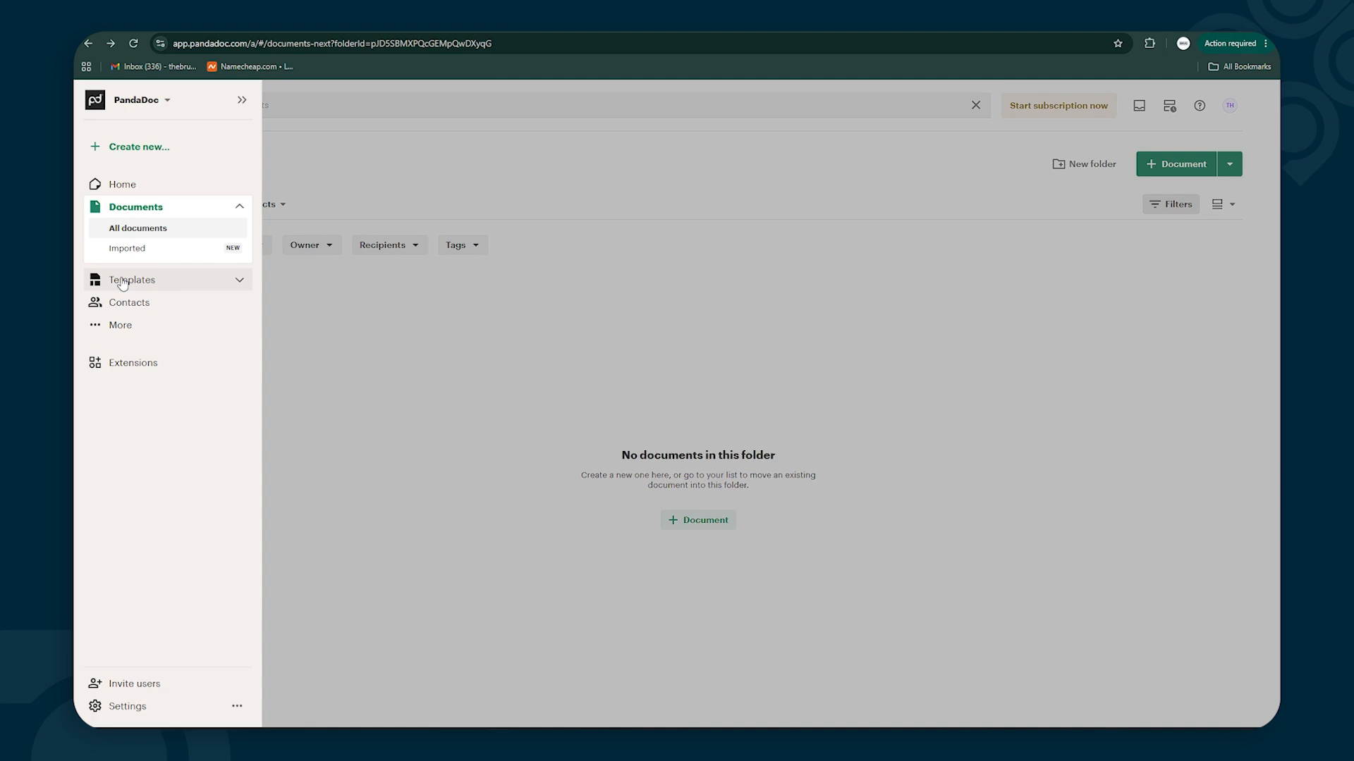
{"action": "left_click", "coordinate": [122, 281]}
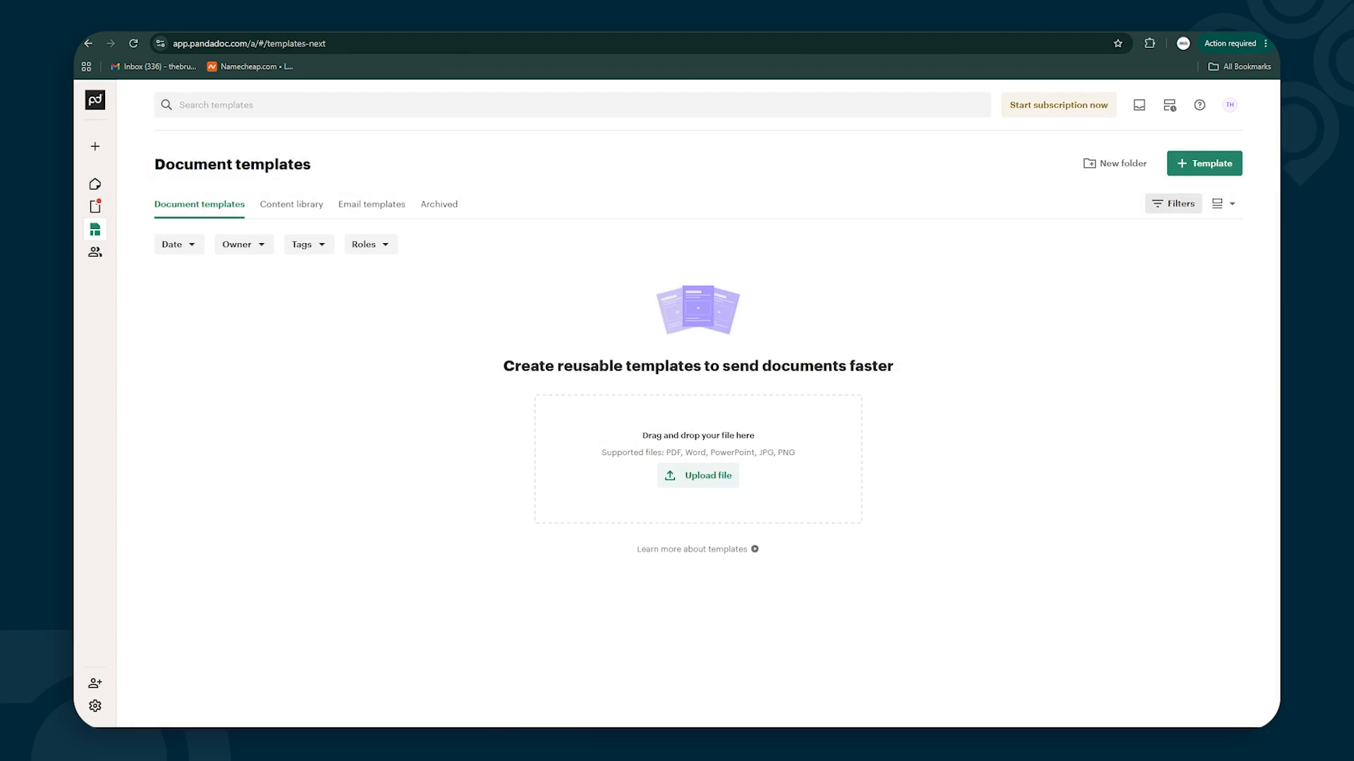
{"action": "left_click_drag", "start_coordinate": [1001, 367], "coordinate": [624, 477]}
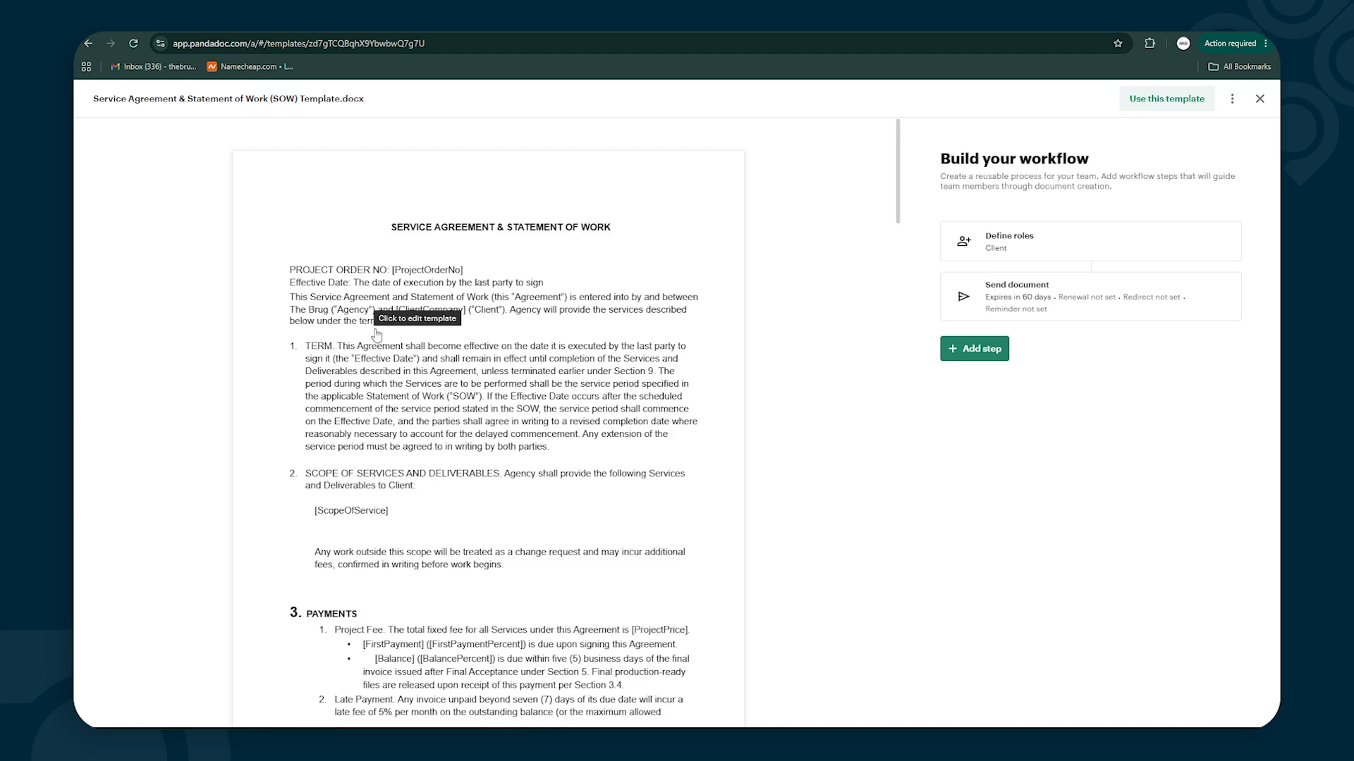
{"action": "scroll", "coordinate": [374, 335], "scroll_direction": "down", "scroll_amount": 5}
{"action": "scroll", "coordinate": [378, 334], "scroll_direction": "up", "scroll_amount": 5}
{"action": "scroll", "coordinate": [381, 345], "scroll_direction": "down", "scroll_amount": 1}
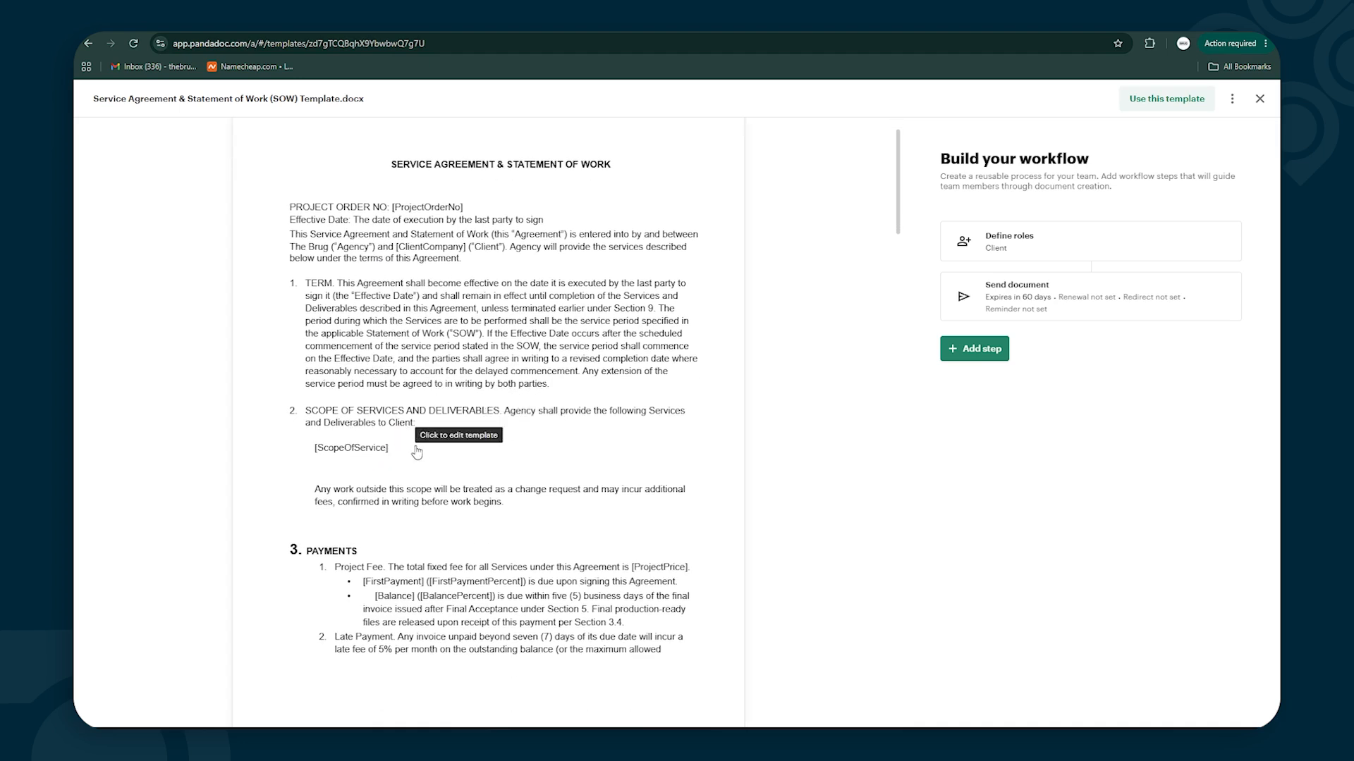
{"action": "scroll", "coordinate": [417, 452], "scroll_direction": "down", "scroll_amount": 3}
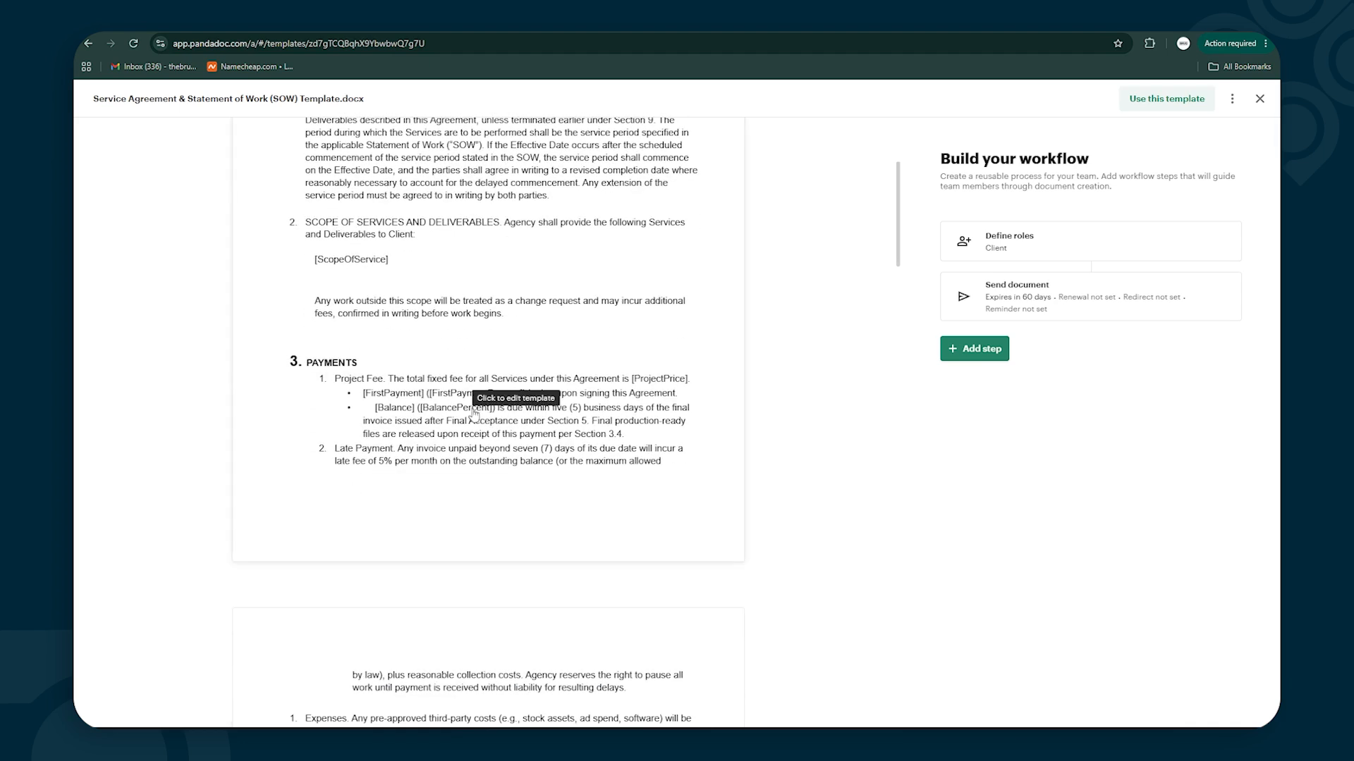
{"action": "scroll", "coordinate": [395, 426], "scroll_direction": "down", "scroll_amount": 3}
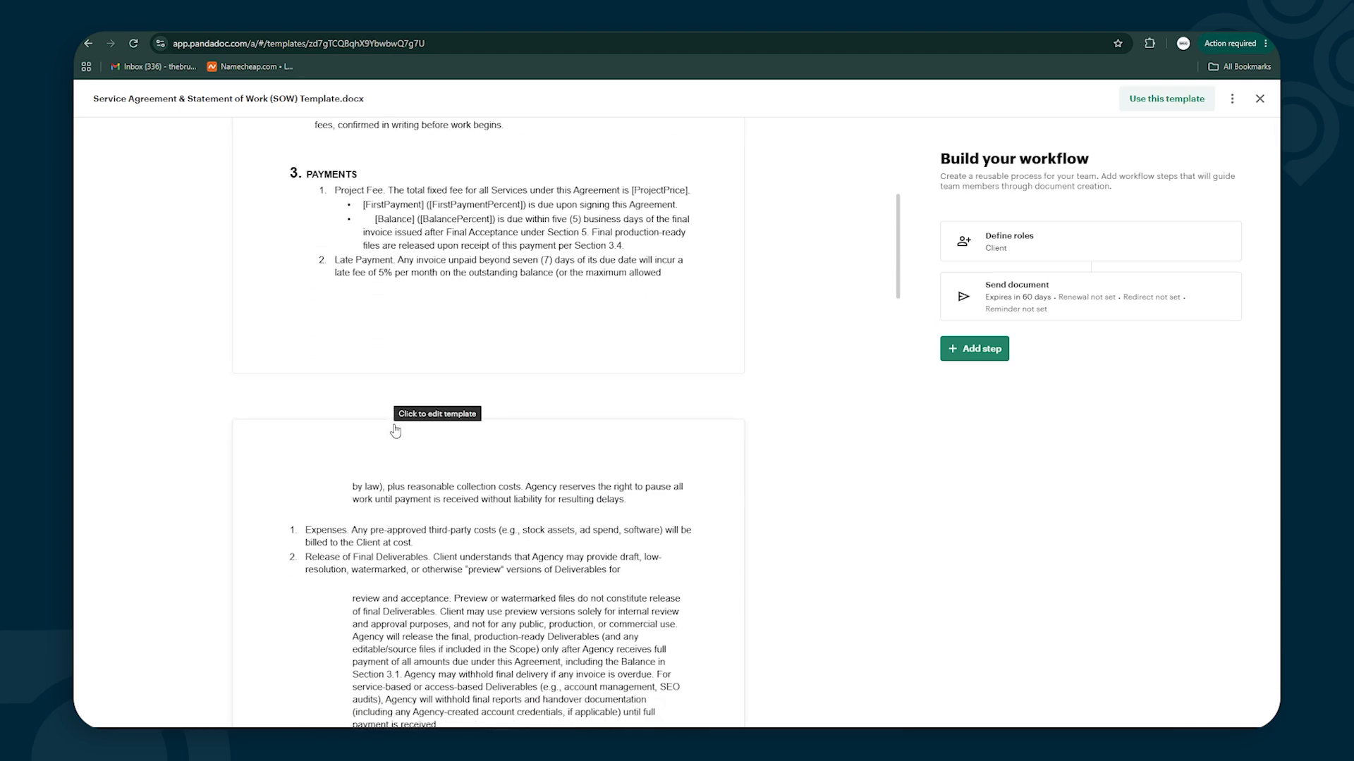
{"action": "scroll", "coordinate": [396, 431], "scroll_direction": "down", "scroll_amount": 3}
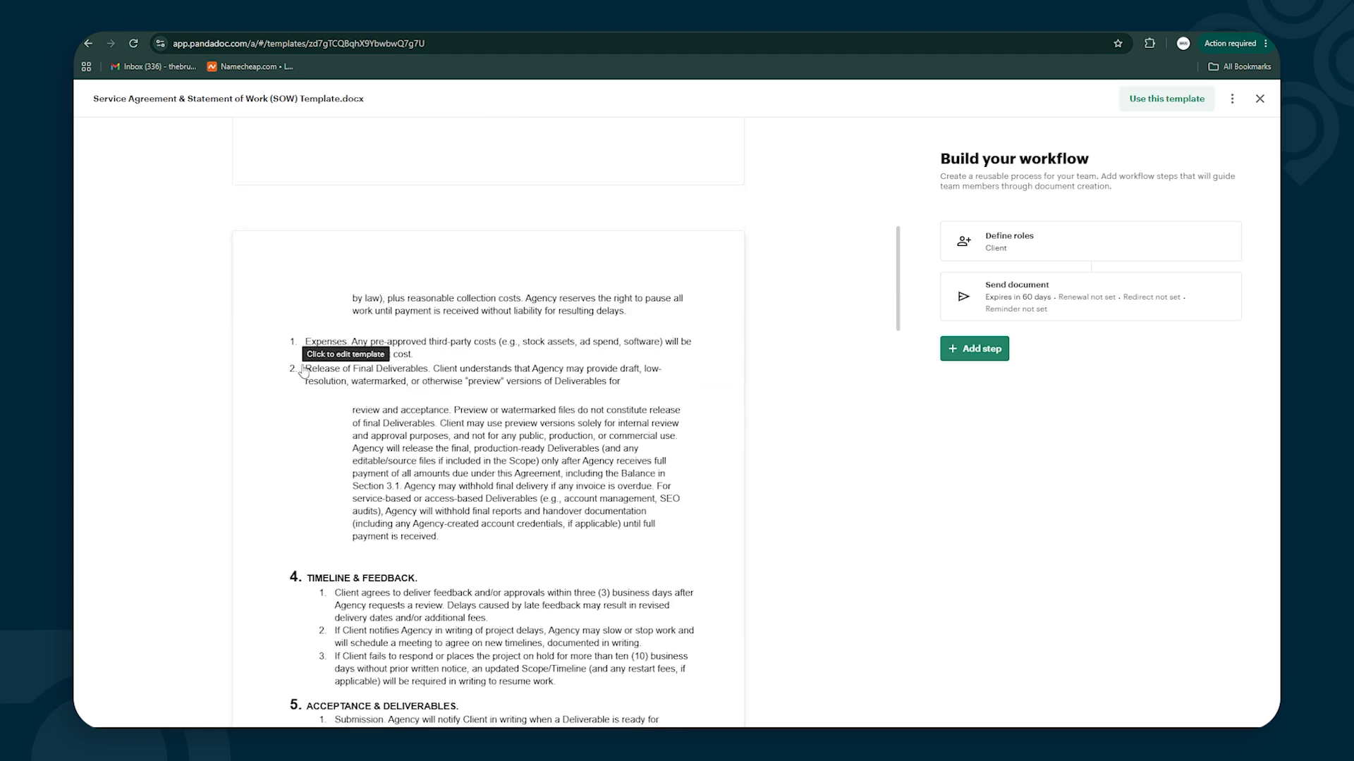
{"action": "scroll", "coordinate": [310, 370], "scroll_direction": "down", "scroll_amount": 3}
{"action": "scroll", "coordinate": [381, 423], "scroll_direction": "down", "scroll_amount": 2}
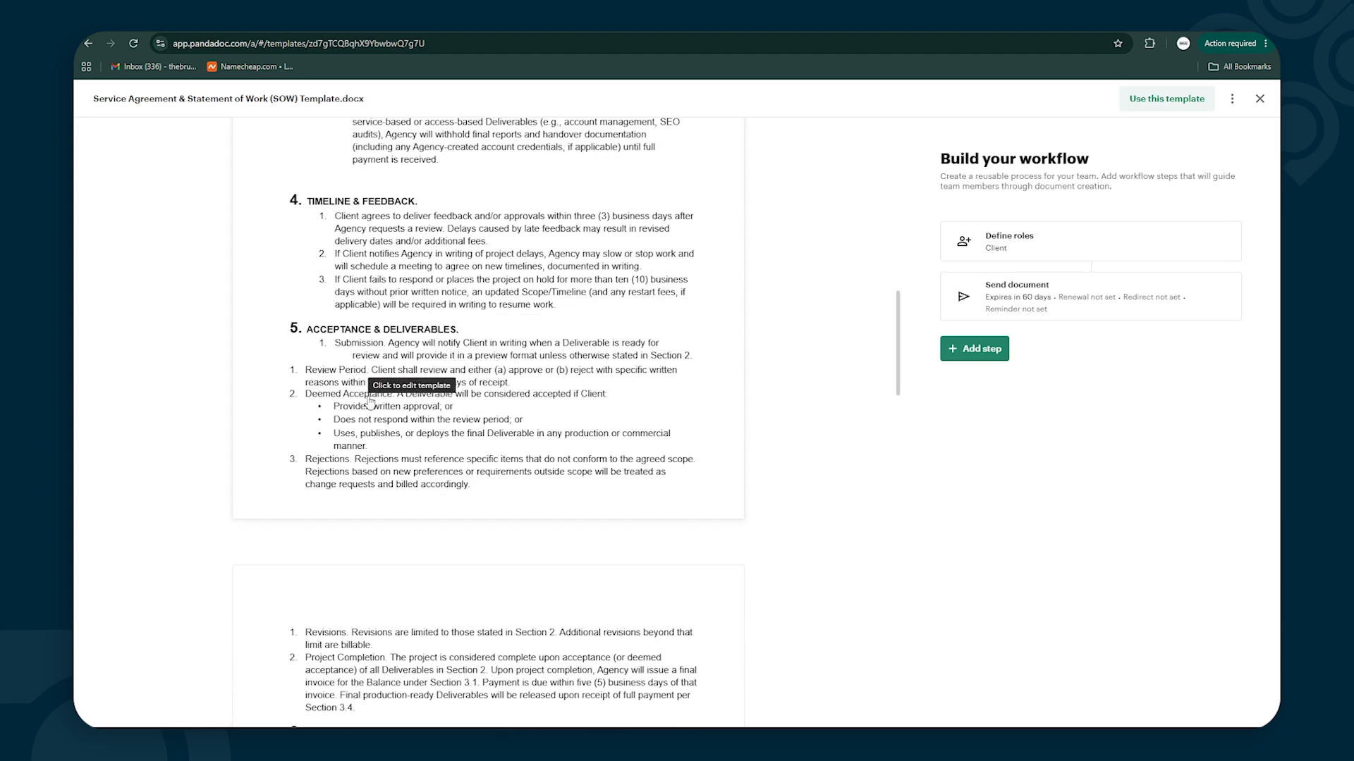
{"action": "scroll", "coordinate": [367, 416], "scroll_direction": "down", "scroll_amount": 6}
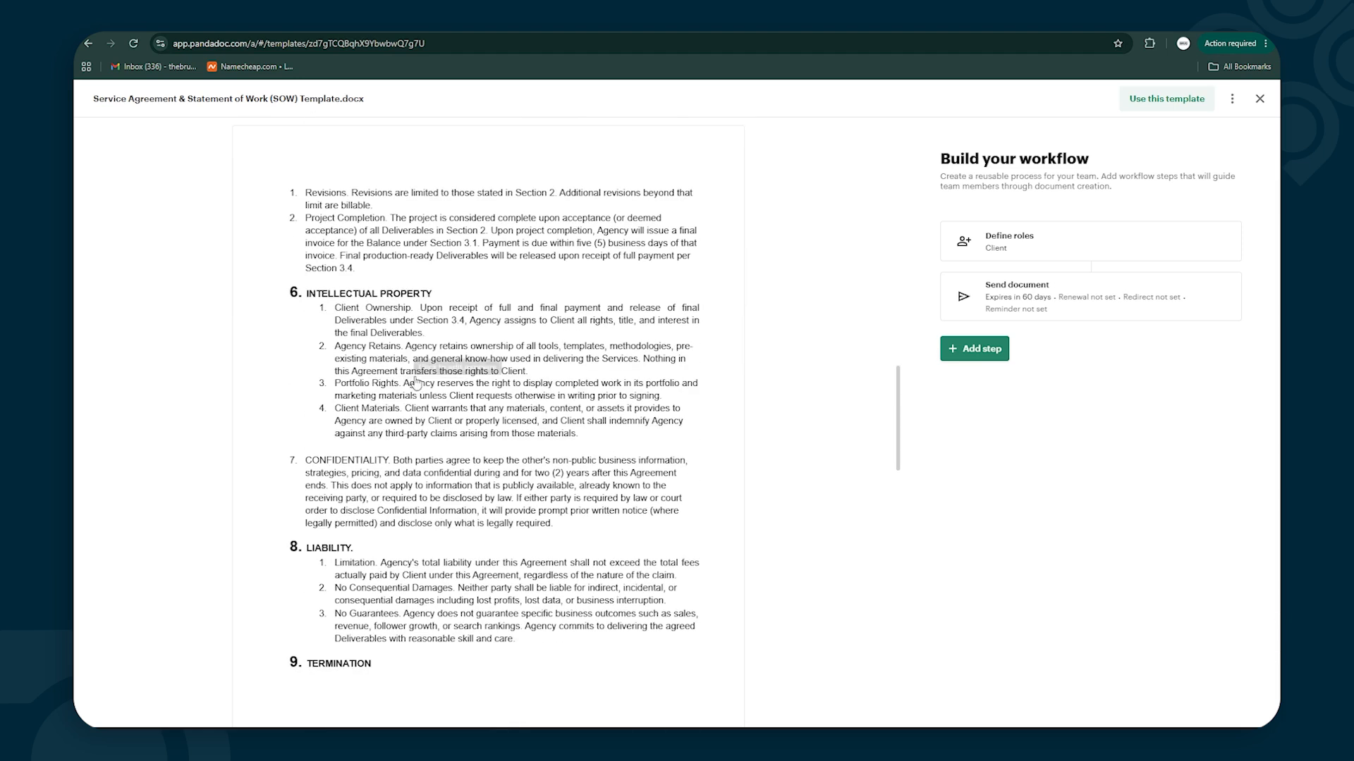
{"action": "scroll", "coordinate": [360, 431], "scroll_direction": "down", "scroll_amount": 5}
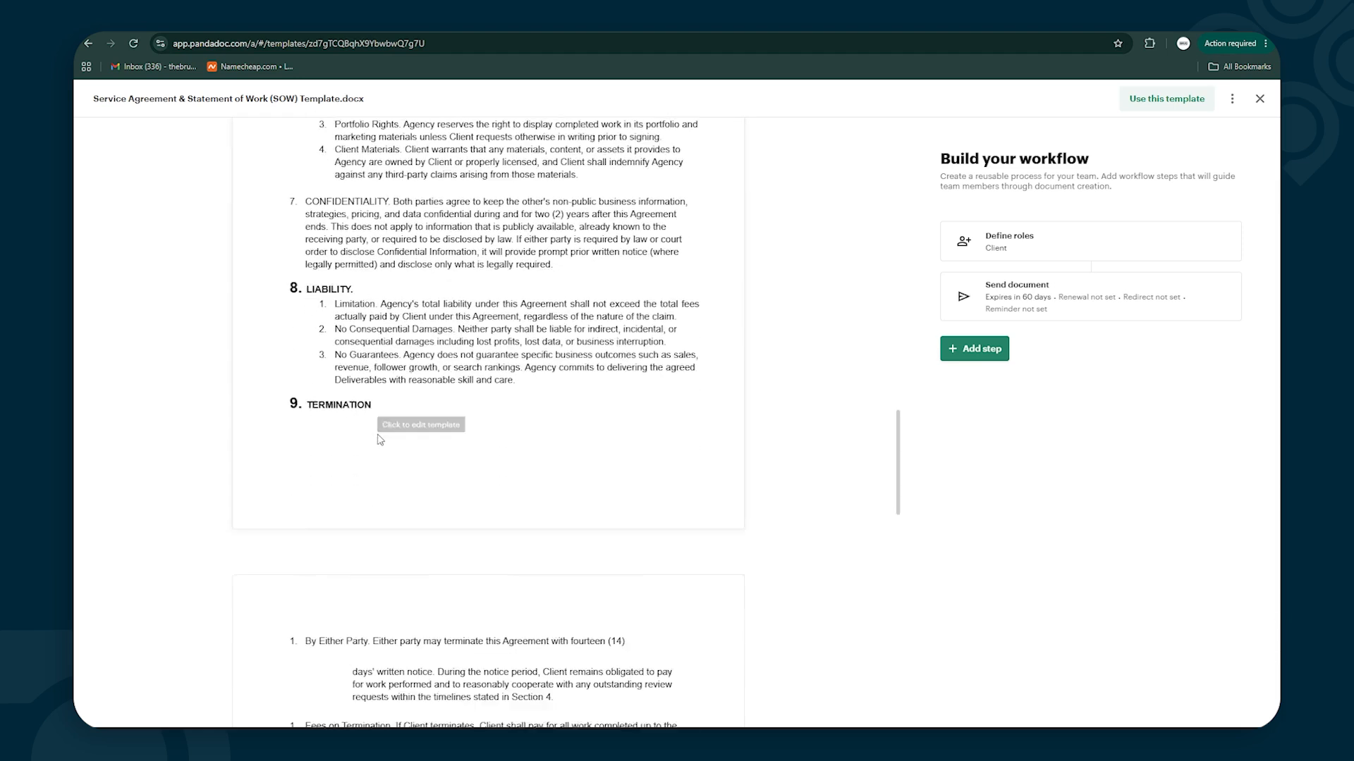
{"action": "scroll", "coordinate": [410, 318], "scroll_direction": "down", "scroll_amount": 8}
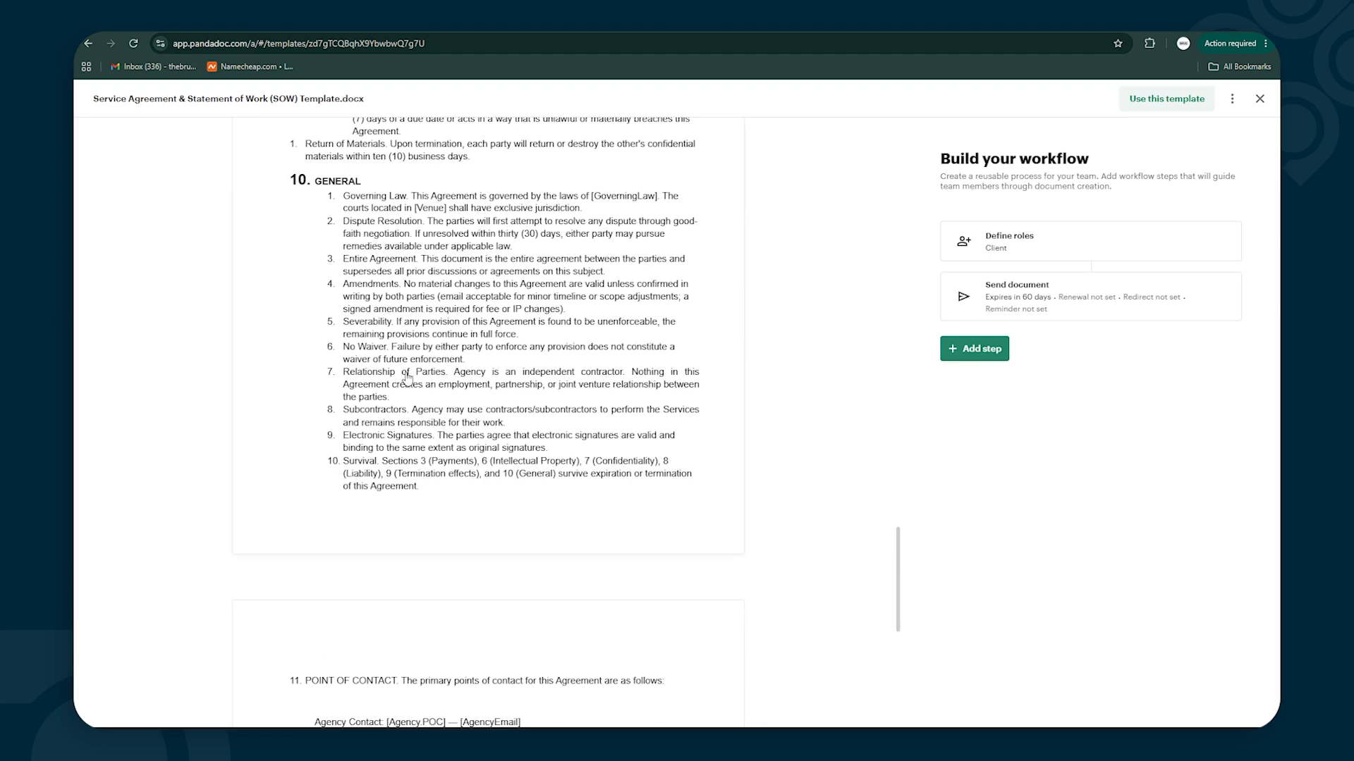
{"action": "scroll", "coordinate": [415, 375], "scroll_direction": "down", "scroll_amount": 4}
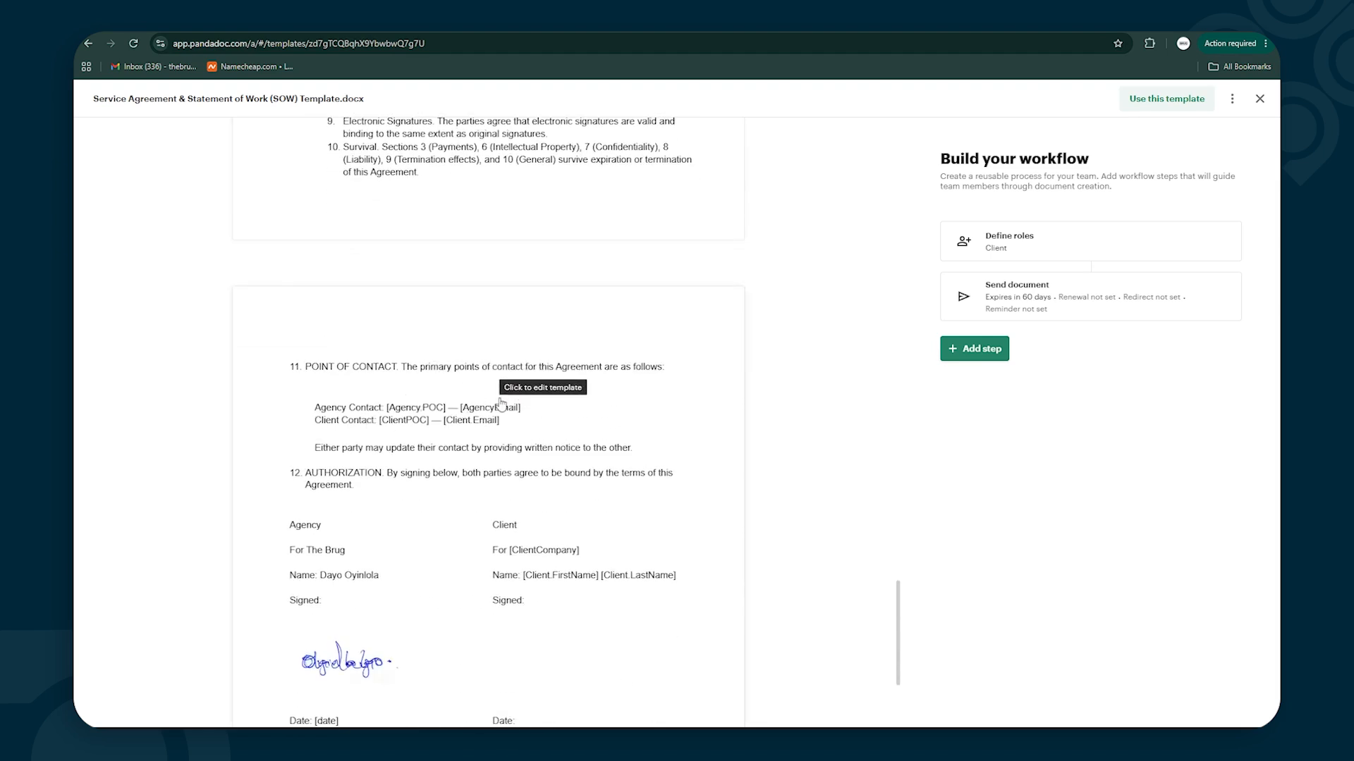
{"action": "scroll", "coordinate": [501, 403], "scroll_direction": "down", "scroll_amount": 2}
{"action": "scroll", "coordinate": [432, 393], "scroll_direction": "up", "scroll_amount": 3}
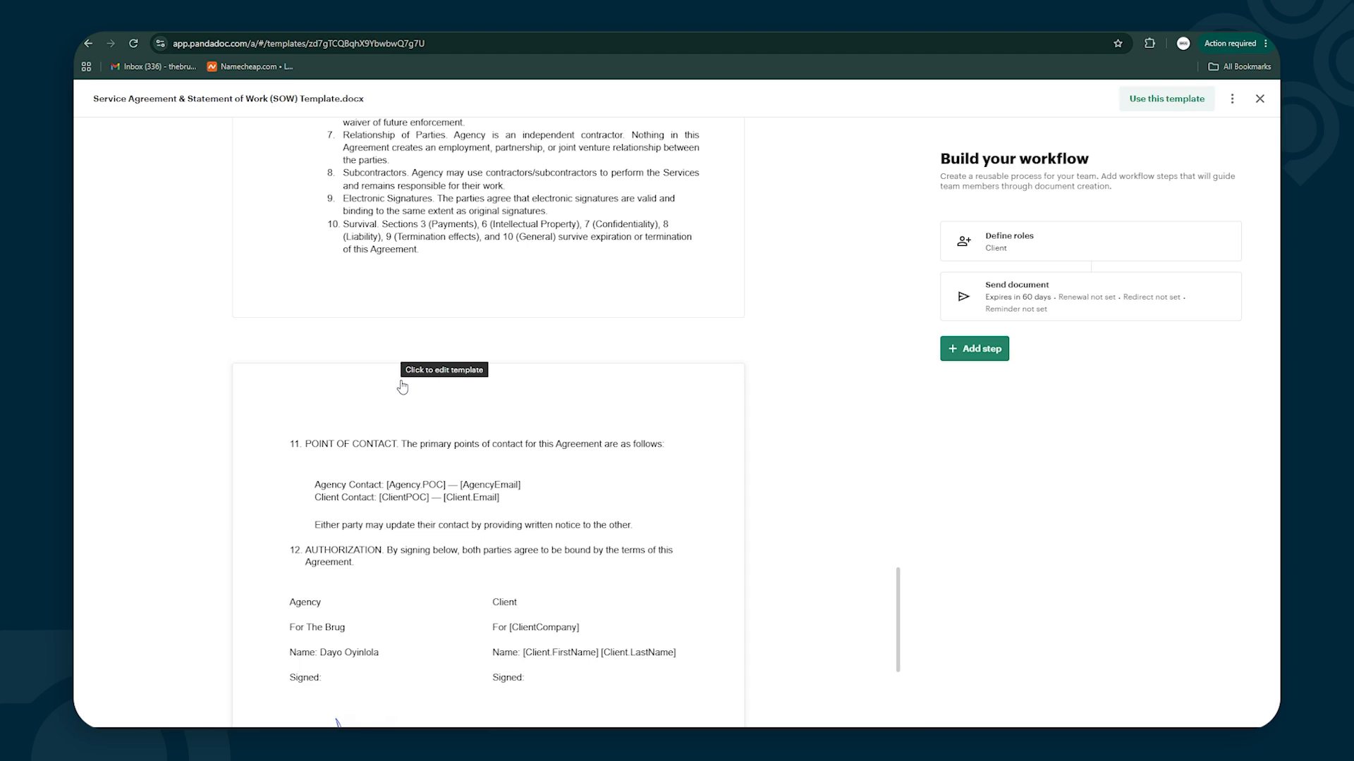
{"action": "scroll", "coordinate": [402, 387], "scroll_direction": "up", "scroll_amount": 15}
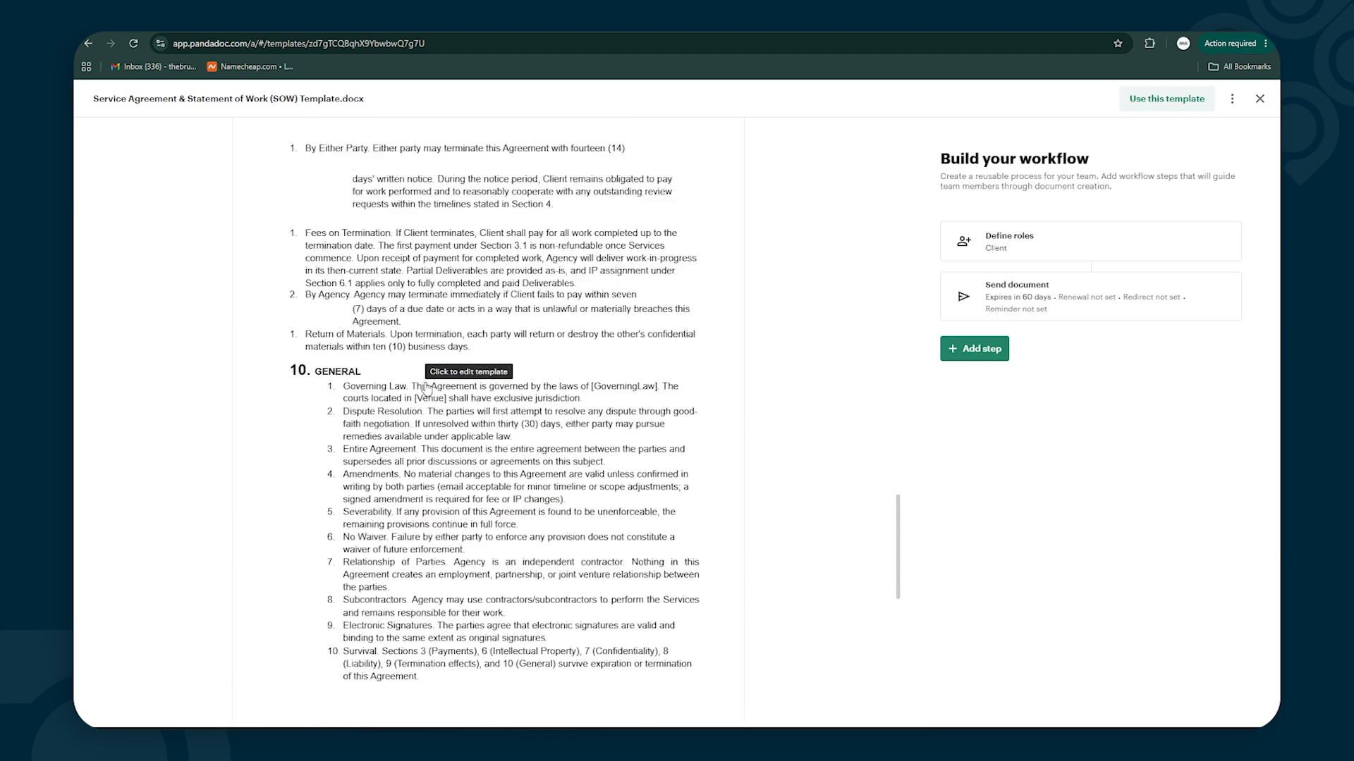
{"action": "scroll", "coordinate": [426, 387], "scroll_direction": "up", "scroll_amount": 8}
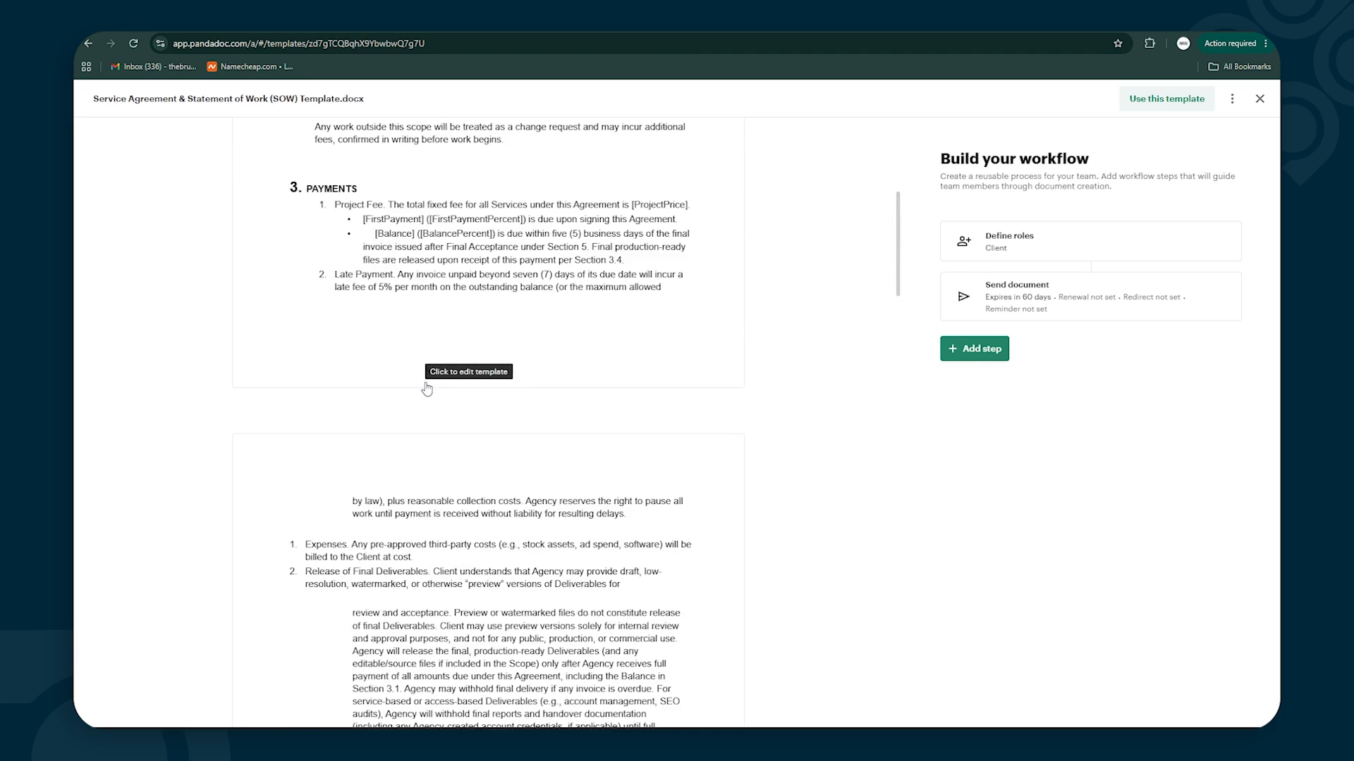
{"action": "scroll", "coordinate": [426, 387], "scroll_direction": "up", "scroll_amount": 6}
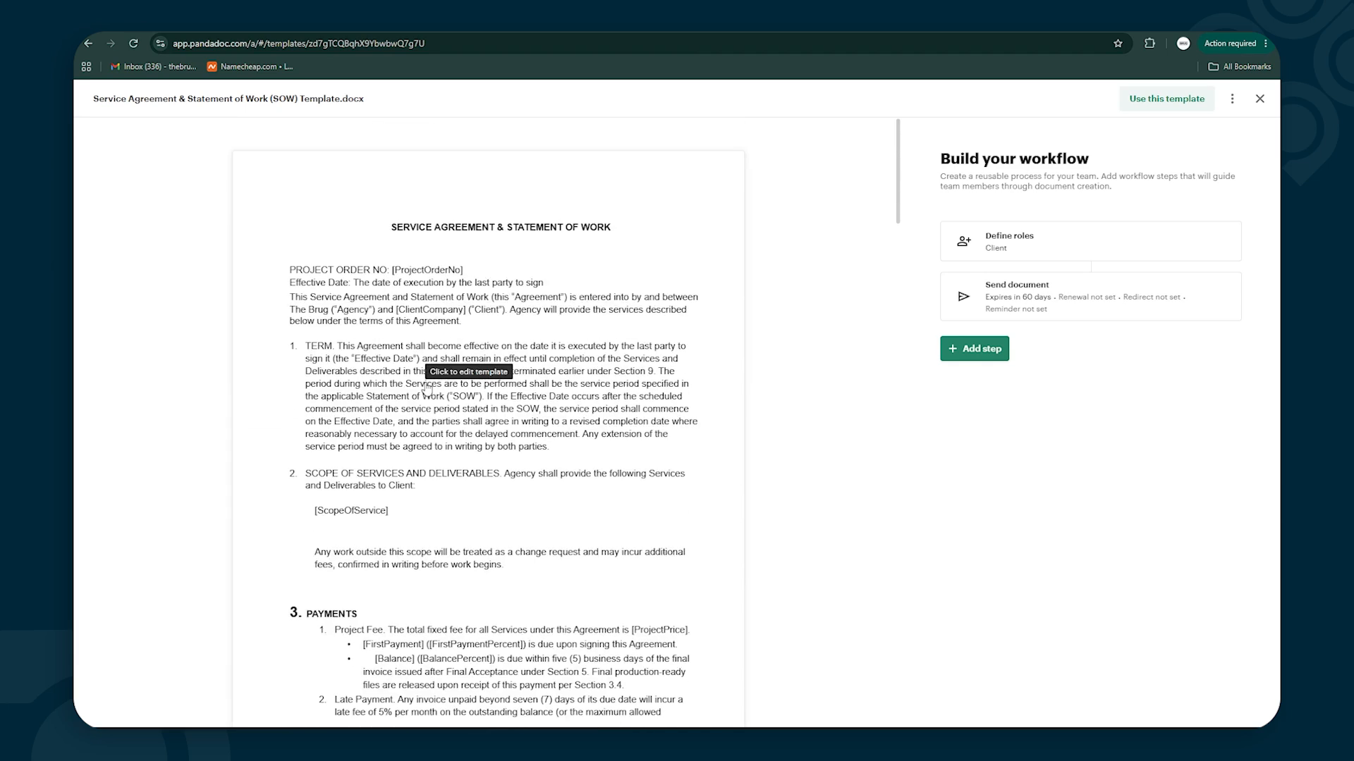
{"action": "scroll", "coordinate": [426, 390], "scroll_direction": "down", "scroll_amount": 1}
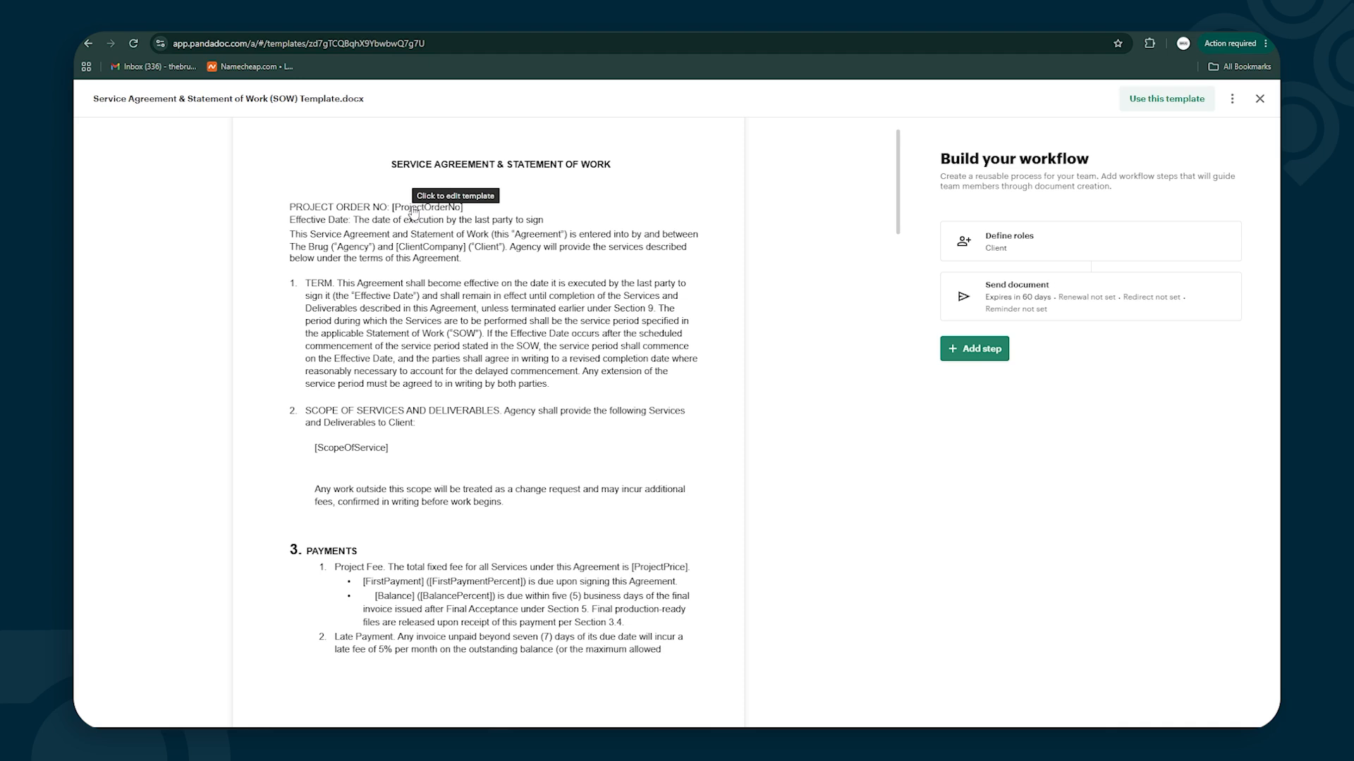
{"action": "left_click", "coordinate": [409, 263]}
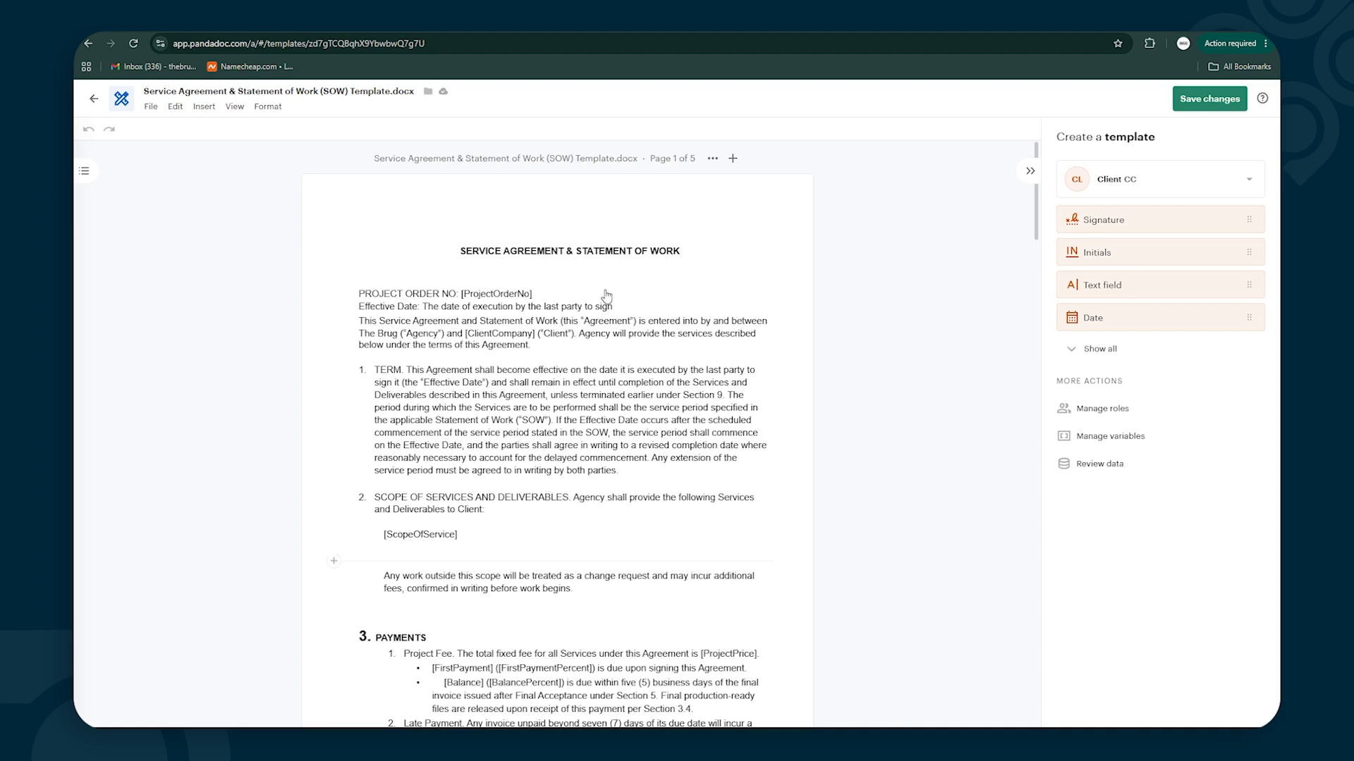
In the SOW template editor, delete the empty line directly below the agreement title
{"action": "left_click", "coordinate": [412, 322]}
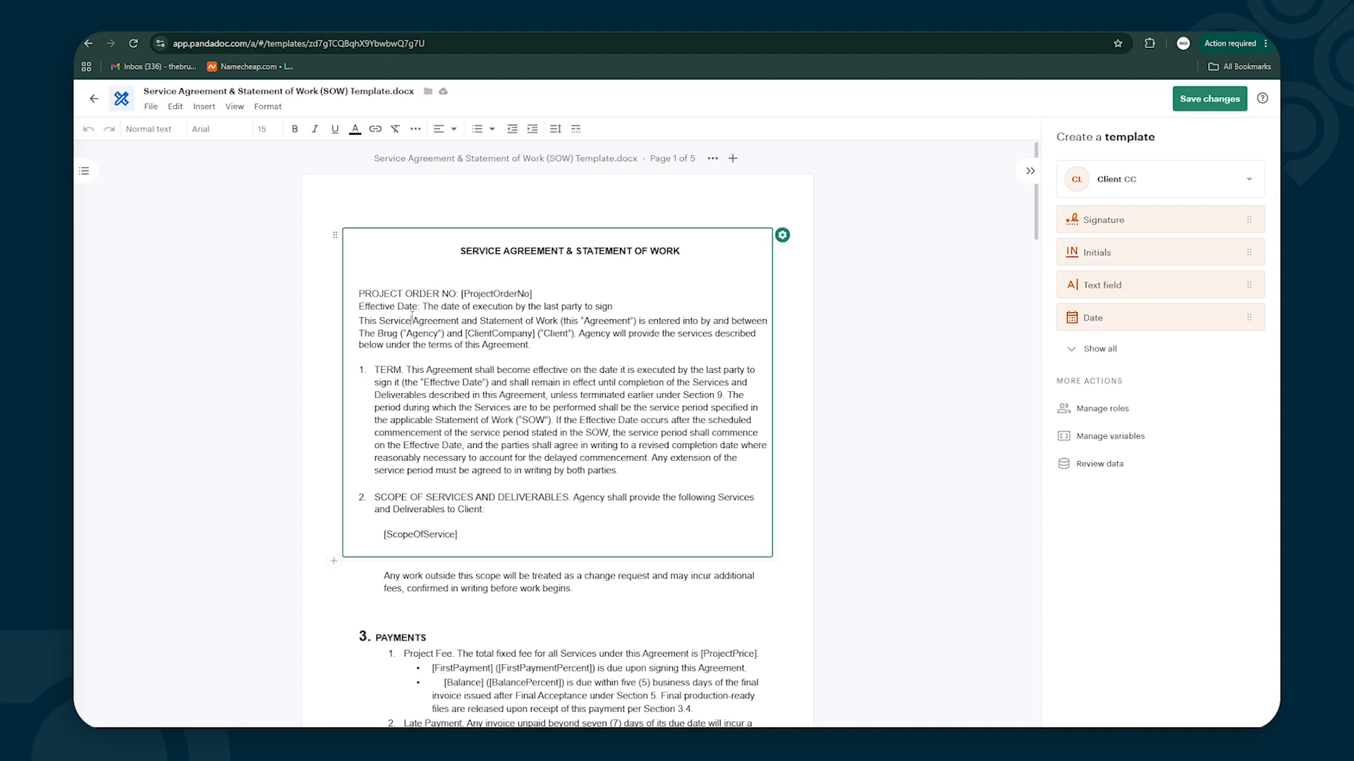
{"action": "left_click", "coordinate": [422, 268]}
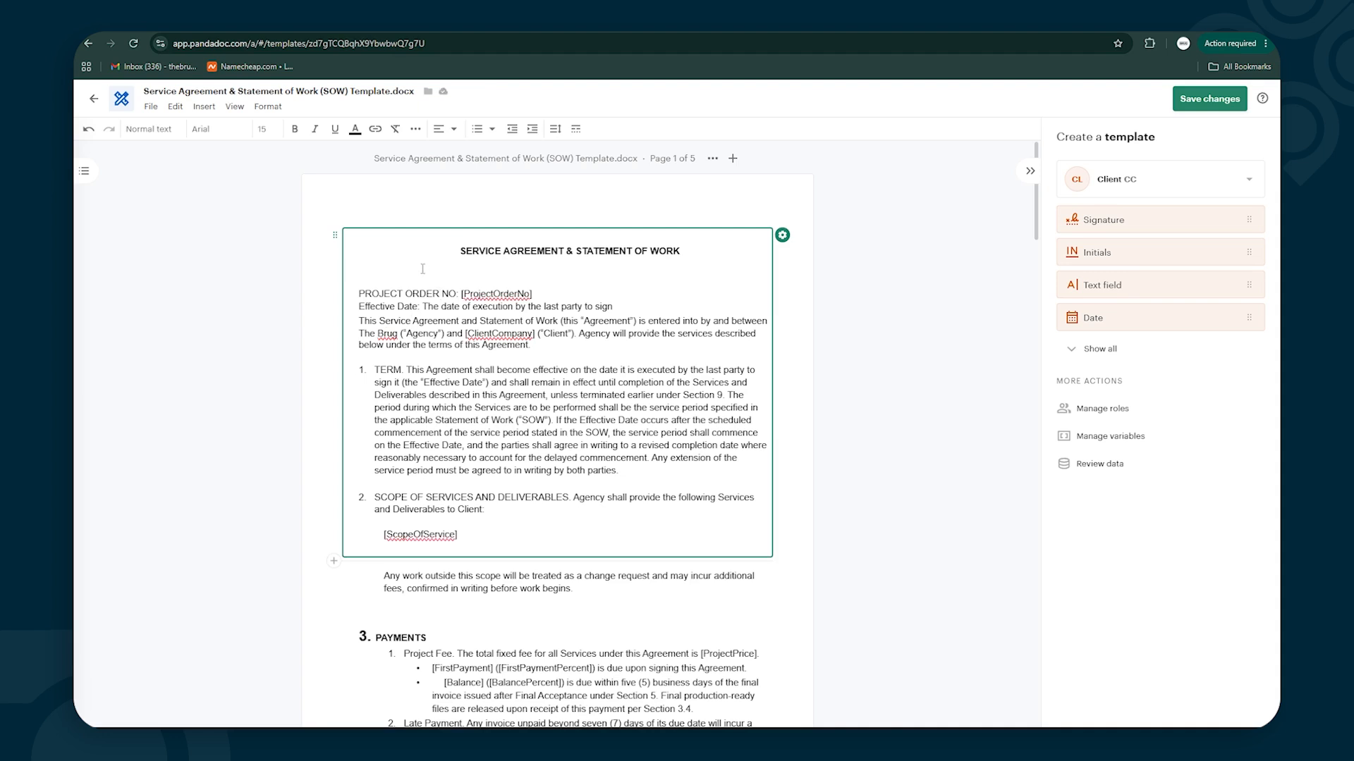
{"action": "key", "text": "Delete"}
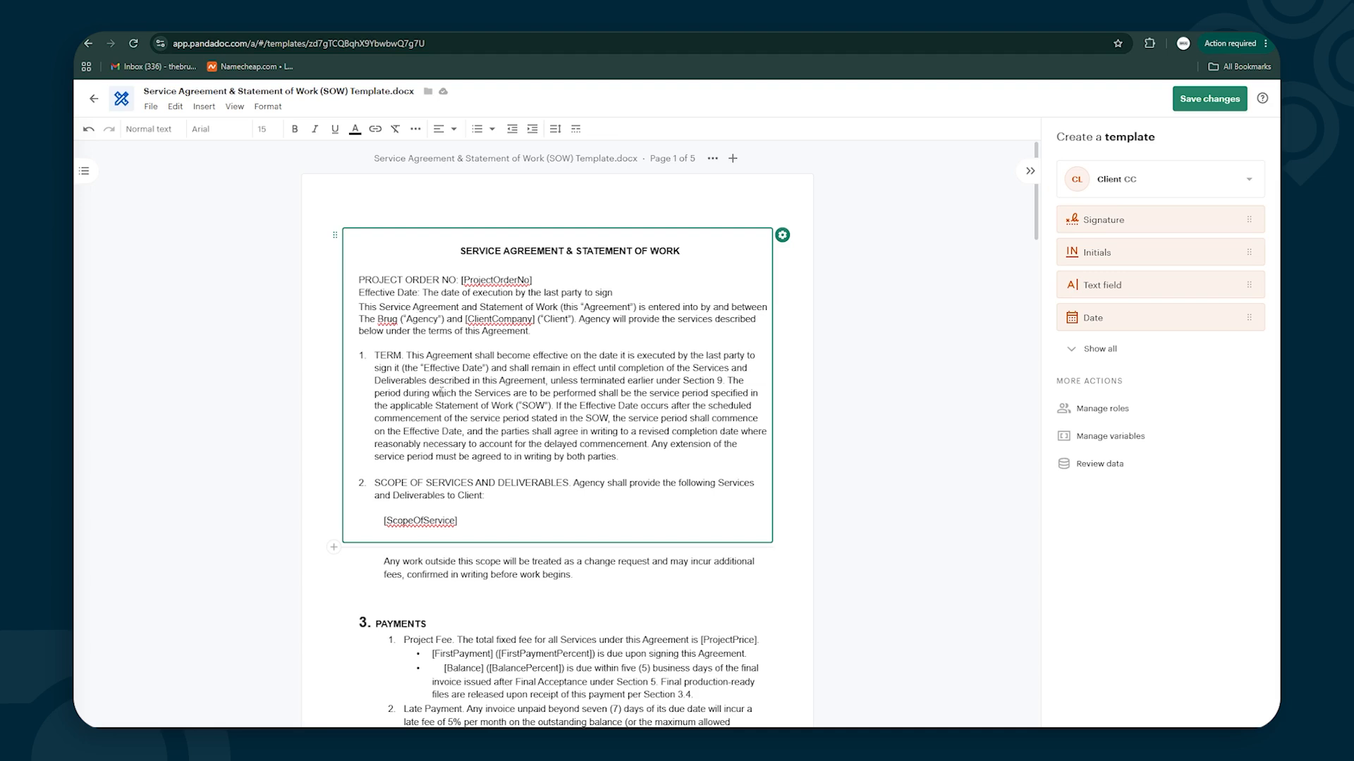
{"action": "scroll", "coordinate": [442, 390], "scroll_direction": "down", "scroll_amount": 5}
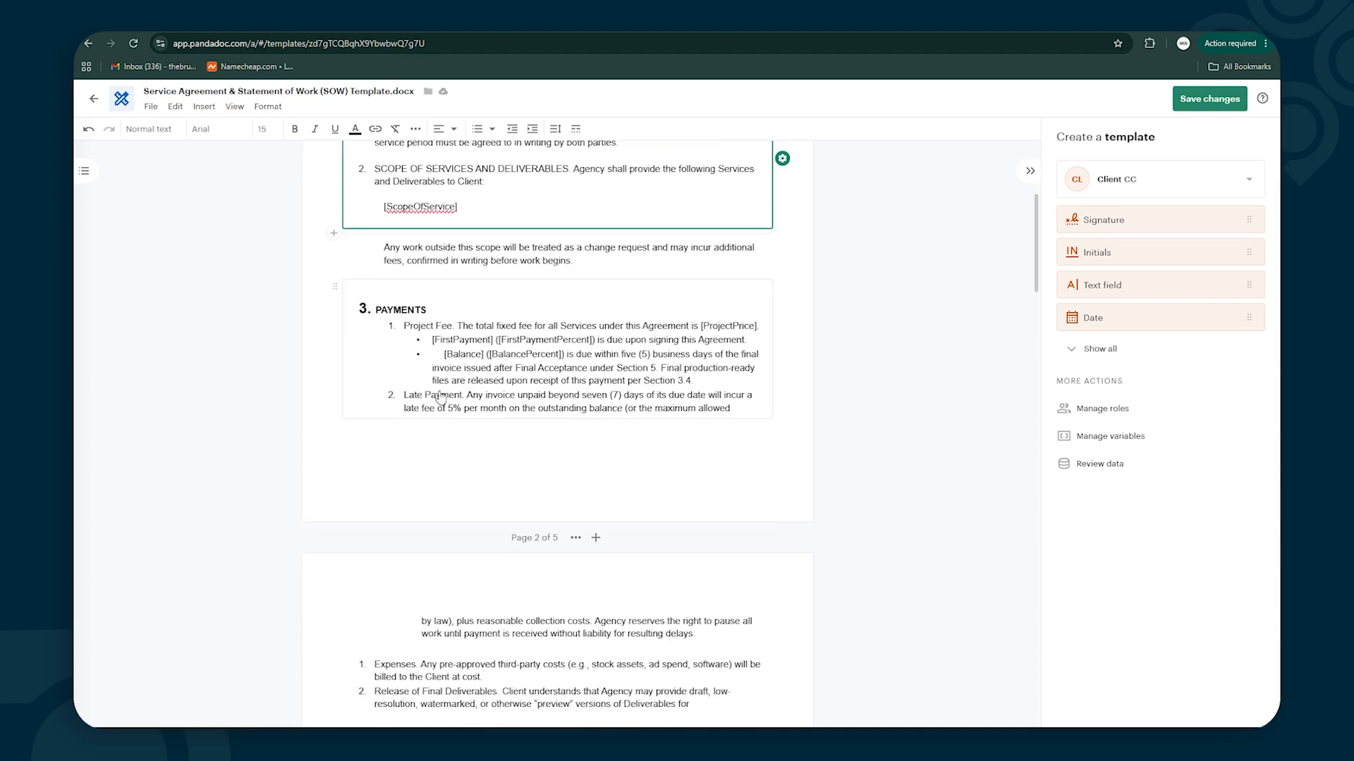
{"action": "scroll", "coordinate": [440, 397], "scroll_direction": "down", "scroll_amount": 3}
{"action": "scroll", "coordinate": [409, 339], "scroll_direction": "up", "scroll_amount": 3}
{"action": "scroll", "coordinate": [418, 323], "scroll_direction": "up", "scroll_amount": 3}
{"action": "scroll", "coordinate": [480, 366], "scroll_direction": "down", "scroll_amount": 5}
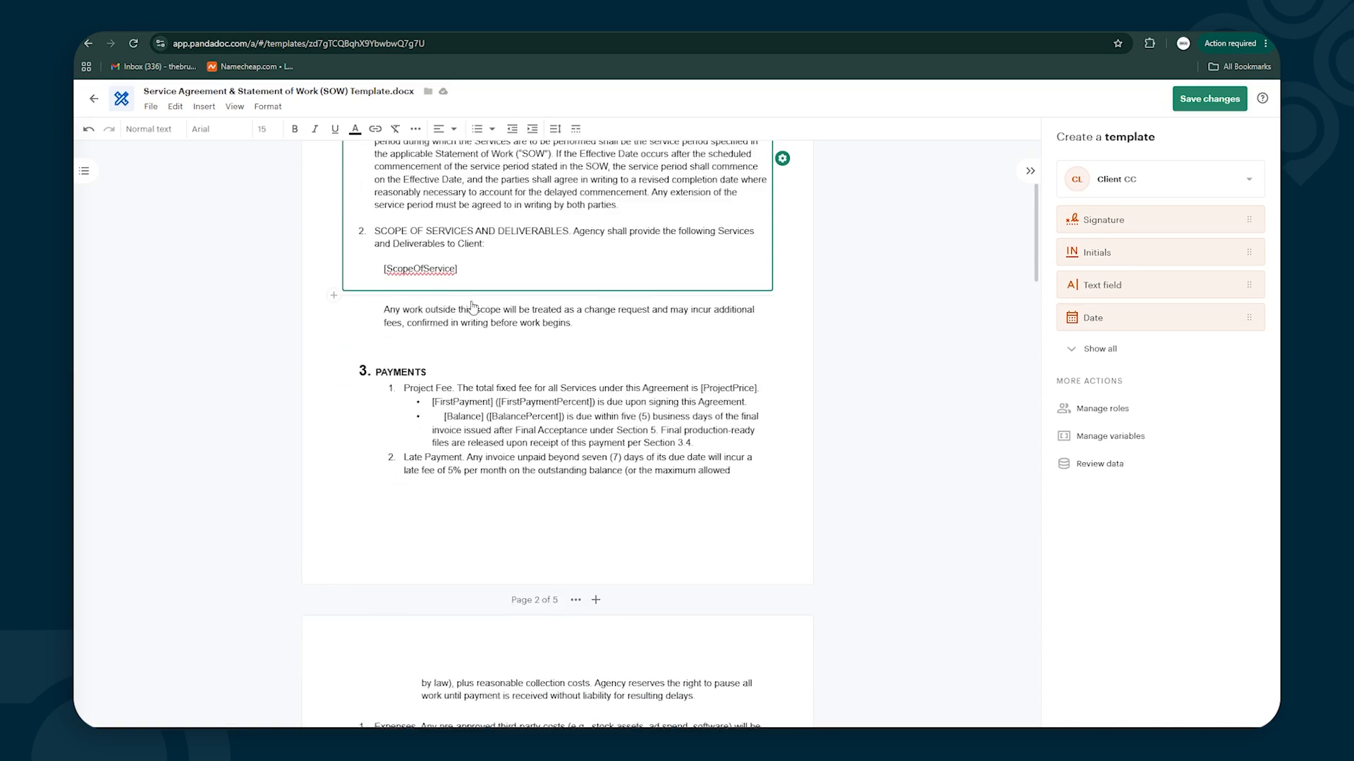
{"action": "scroll", "coordinate": [472, 308], "scroll_direction": "up", "scroll_amount": 2}
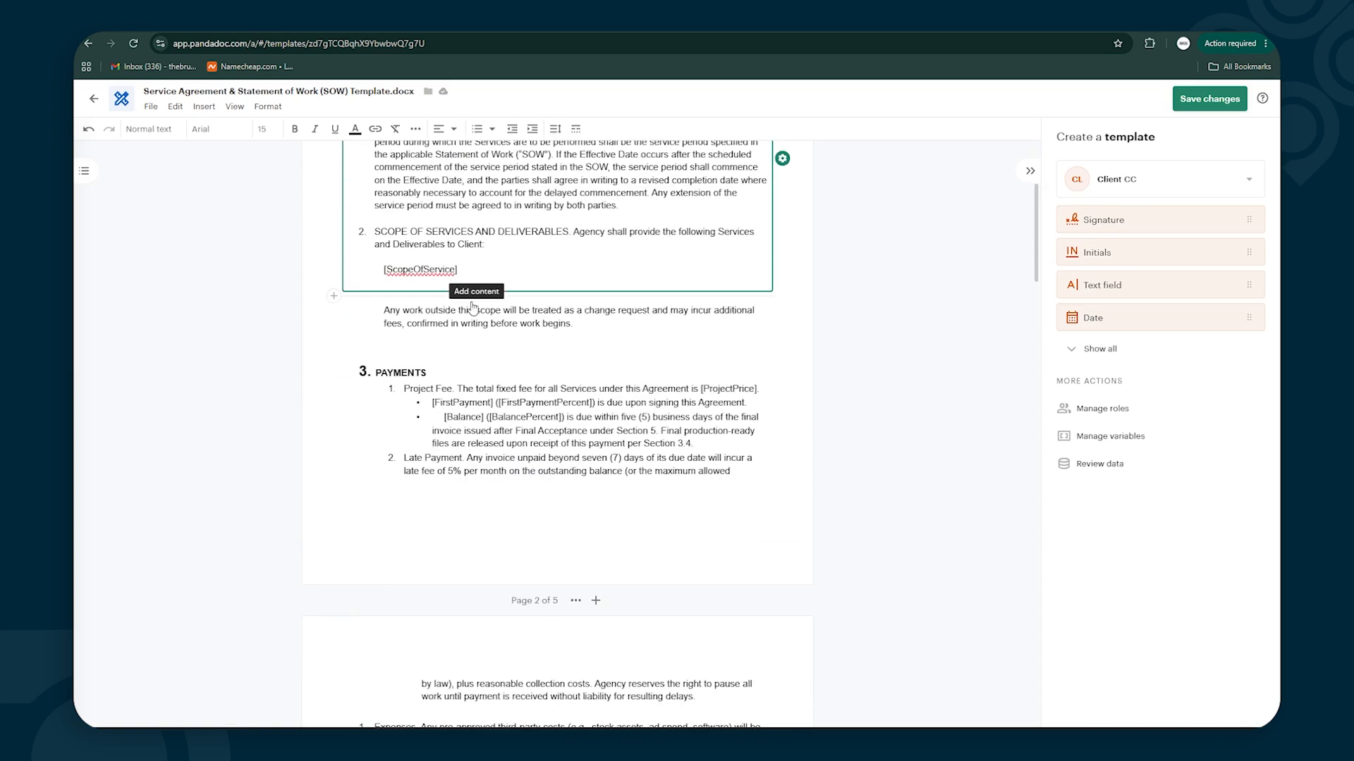
{"action": "scroll", "coordinate": [473, 306], "scroll_direction": "up", "scroll_amount": 1}
{"action": "scroll", "coordinate": [472, 307], "scroll_direction": "up", "scroll_amount": 3}
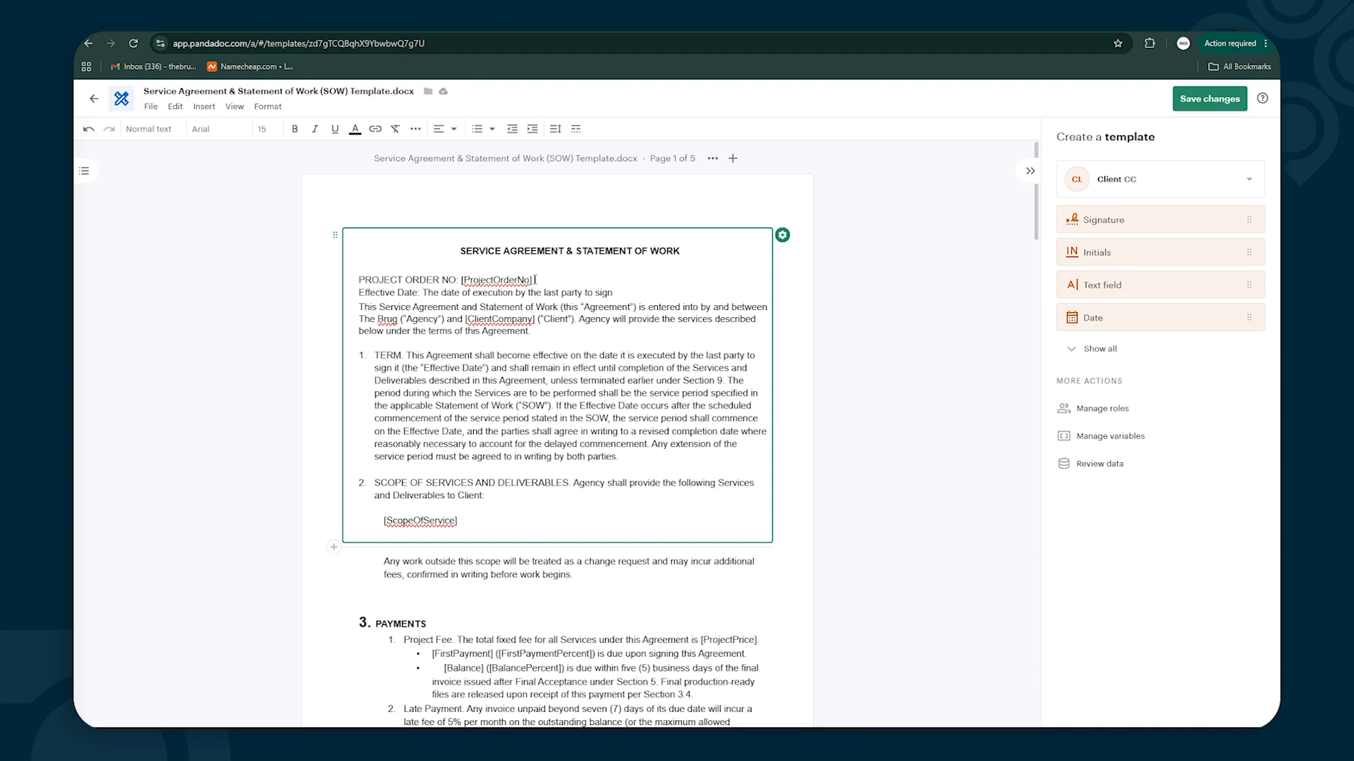
Replace the plain [ProjectOrderNo] text with the linked ProjectOrderNo variable, then start a ClientCompany variable search
{"action": "type", "text": "["}
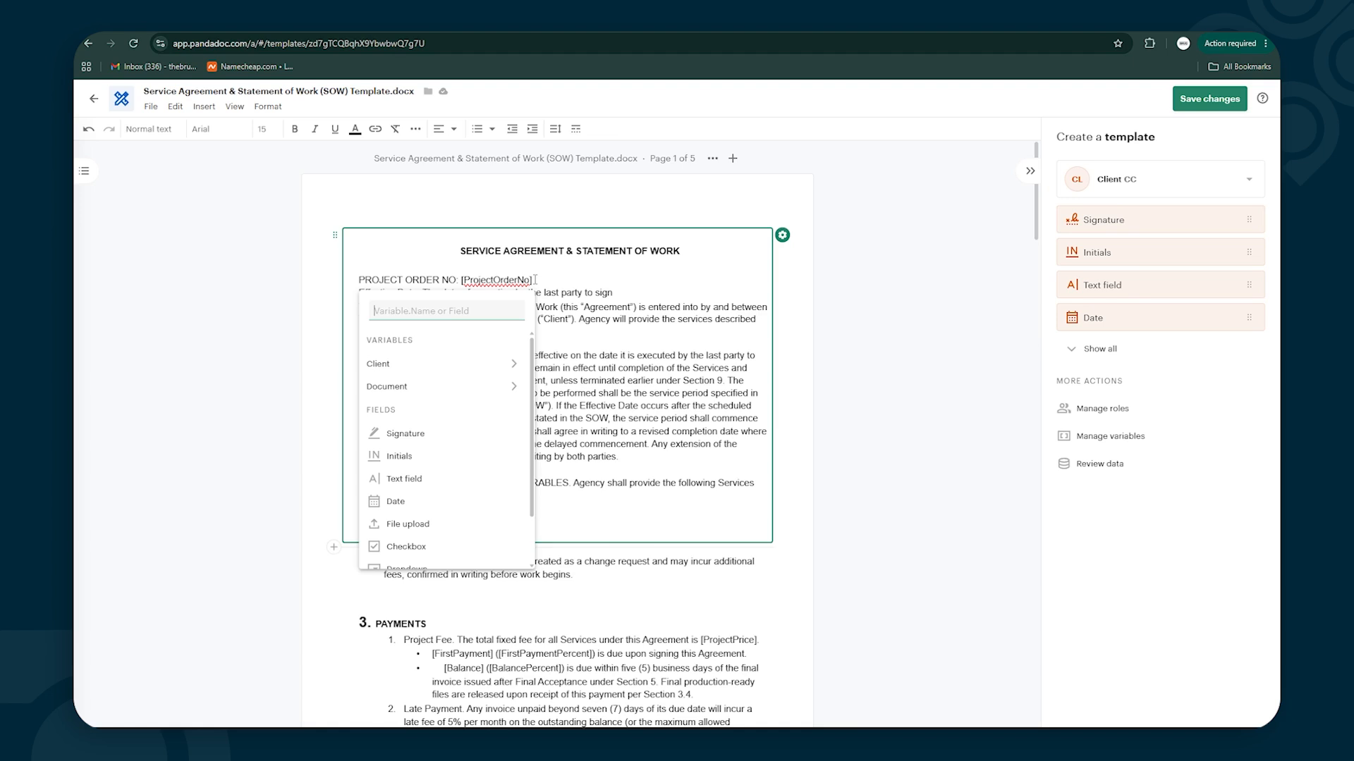
{"action": "type", "text": "Pro"}
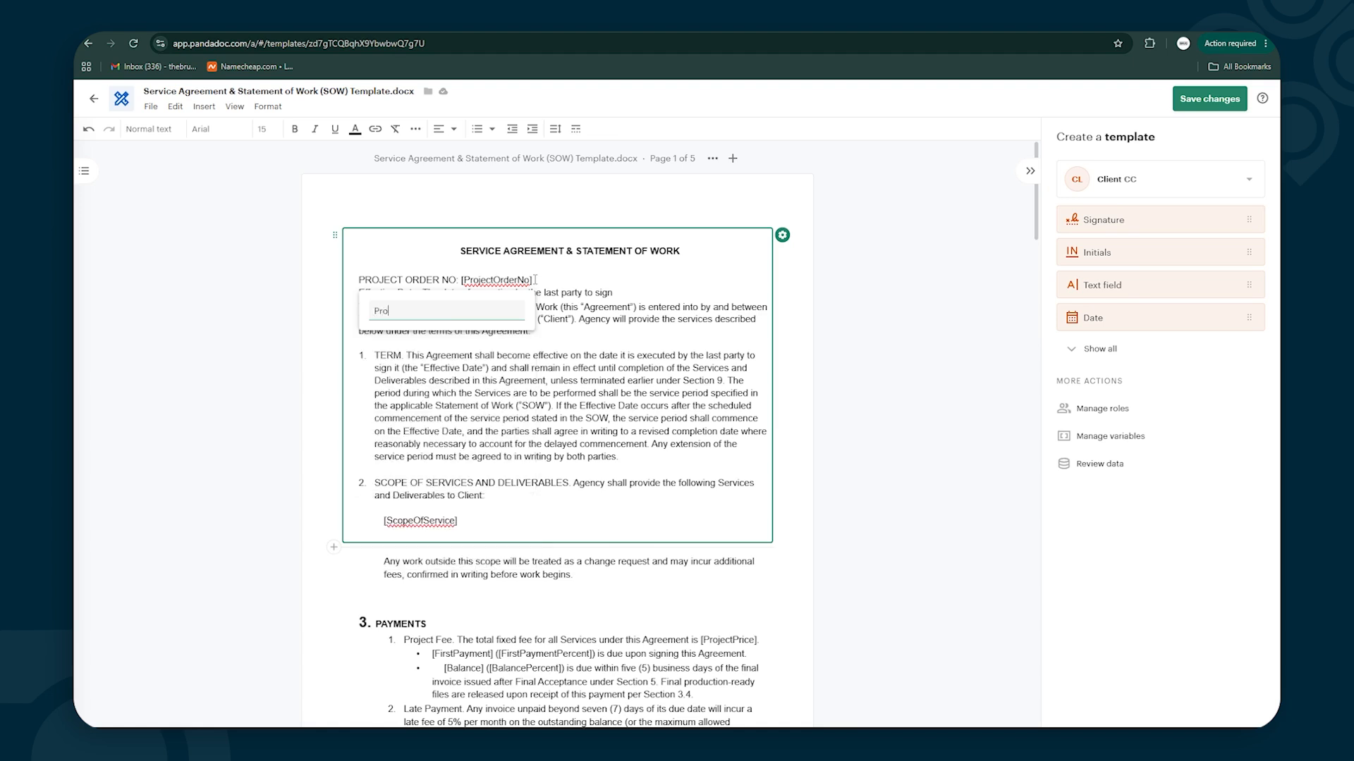
{"action": "type", "text": "jectOrderNo"}
{"action": "key", "text": "Return"}
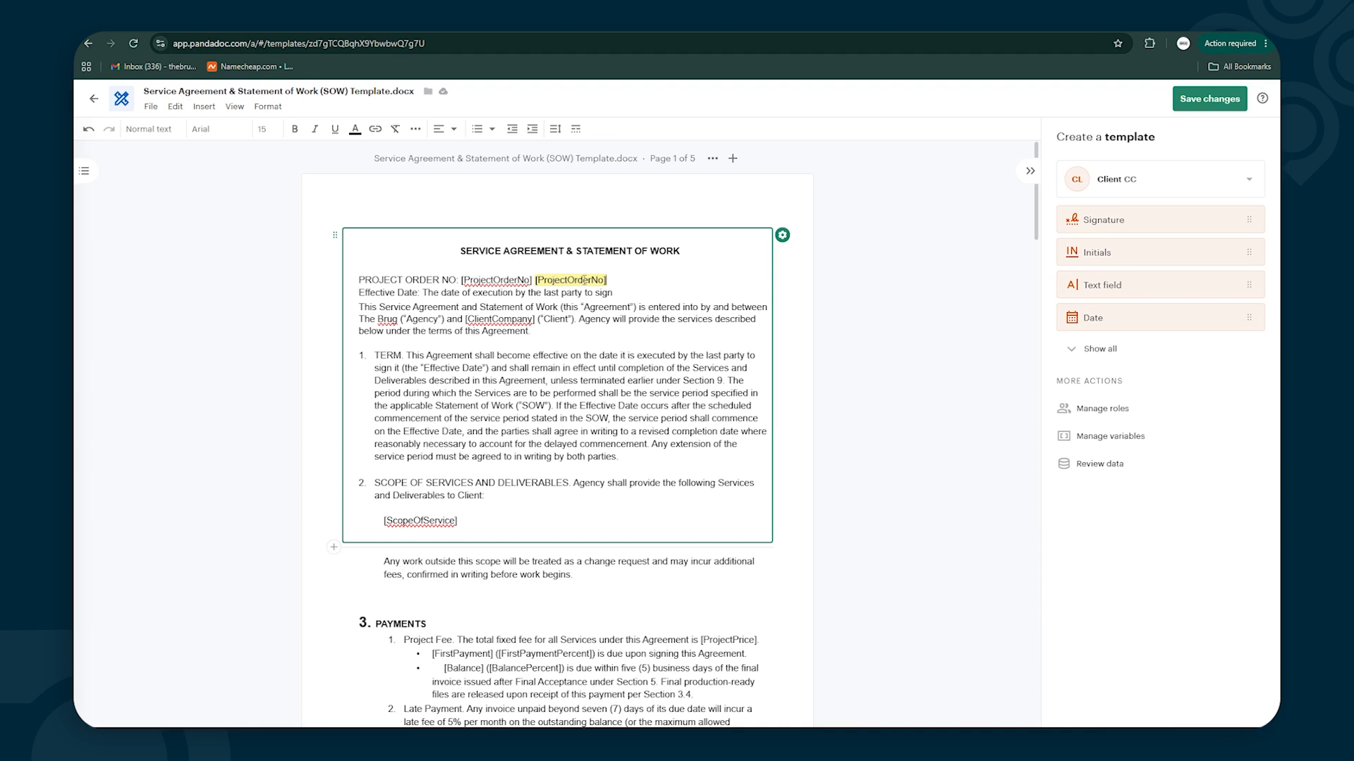
{"action": "key", "text": "BackSpace"}
{"action": "key", "text": "BackSpace"}
{"action": "key", "text": "BackSpace"}
{"action": "key", "text": "BackSpace"}
{"action": "key", "text": "BackSpace"}
{"action": "key", "text": "BackSpace"}
{"action": "key", "text": "BackSpace"}
{"action": "key", "text": "BackSpace"}
{"action": "key", "text": "BackSpace"}
{"action": "key", "text": "BackSpace"}
{"action": "key", "text": "BackSpace"}
{"action": "key", "text": "BackSpace"}
{"action": "key", "text": "BackSpace"}
{"action": "key", "text": "BackSpace"}
{"action": "key", "text": "BackSpace"}
{"action": "key", "text": "BackSpace"}
{"action": "key", "text": "BackSpace"}
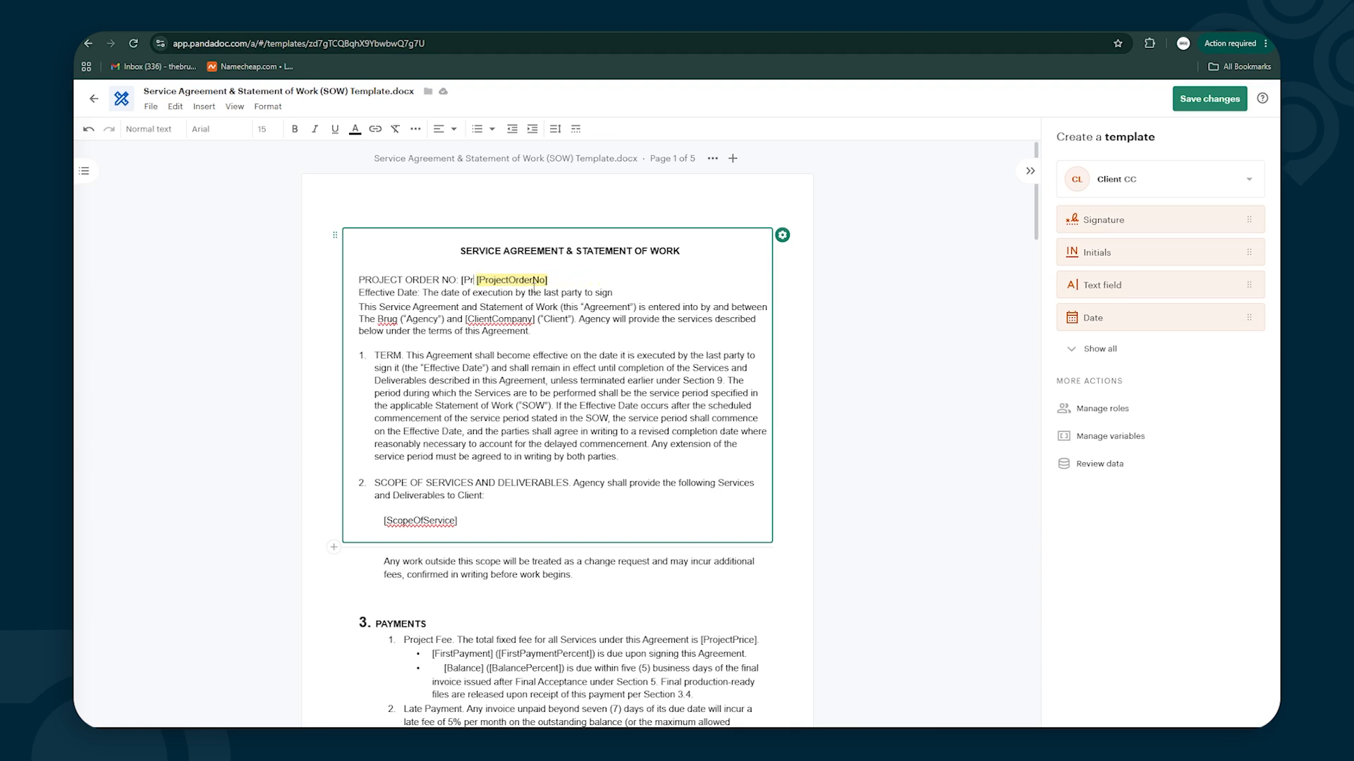
{"action": "key", "text": "BackSpace"}
{"action": "type", "text": "["}
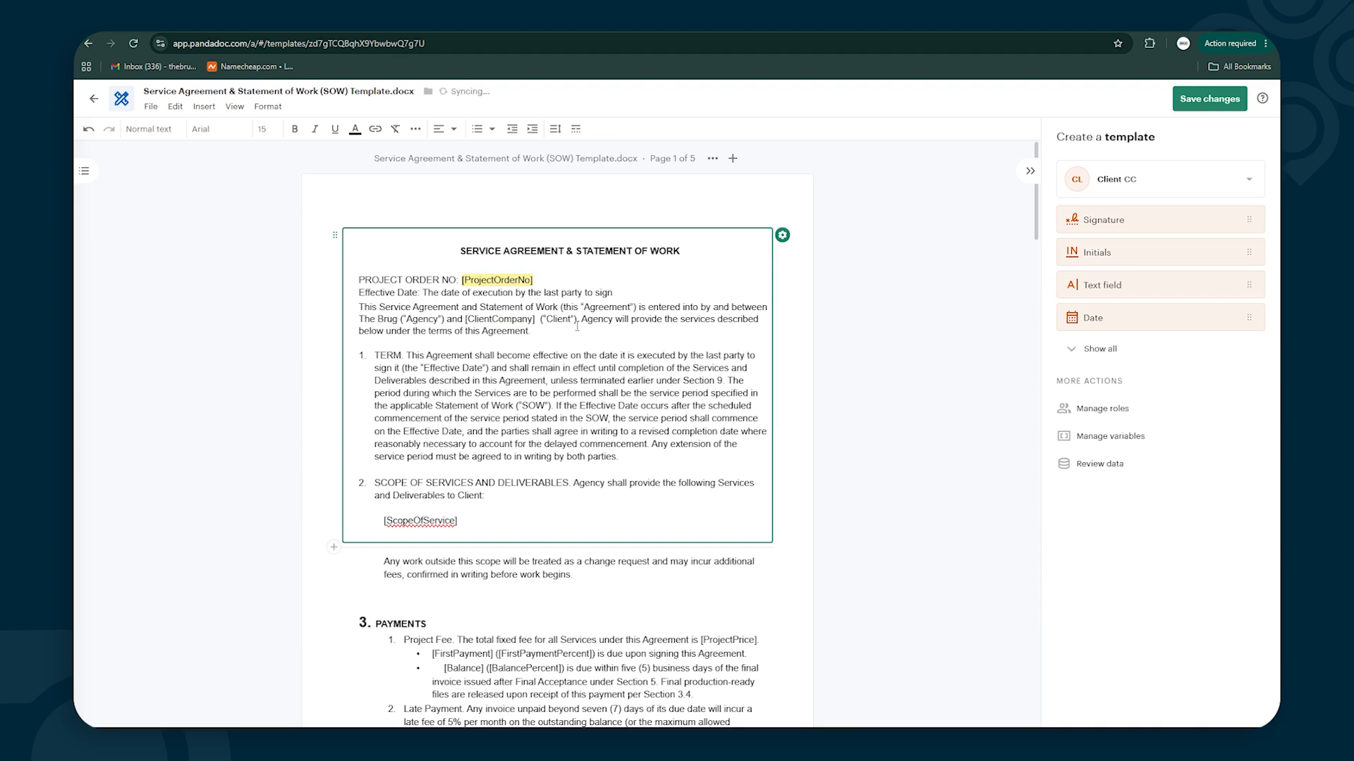
{"action": "type", "text": "Client"}
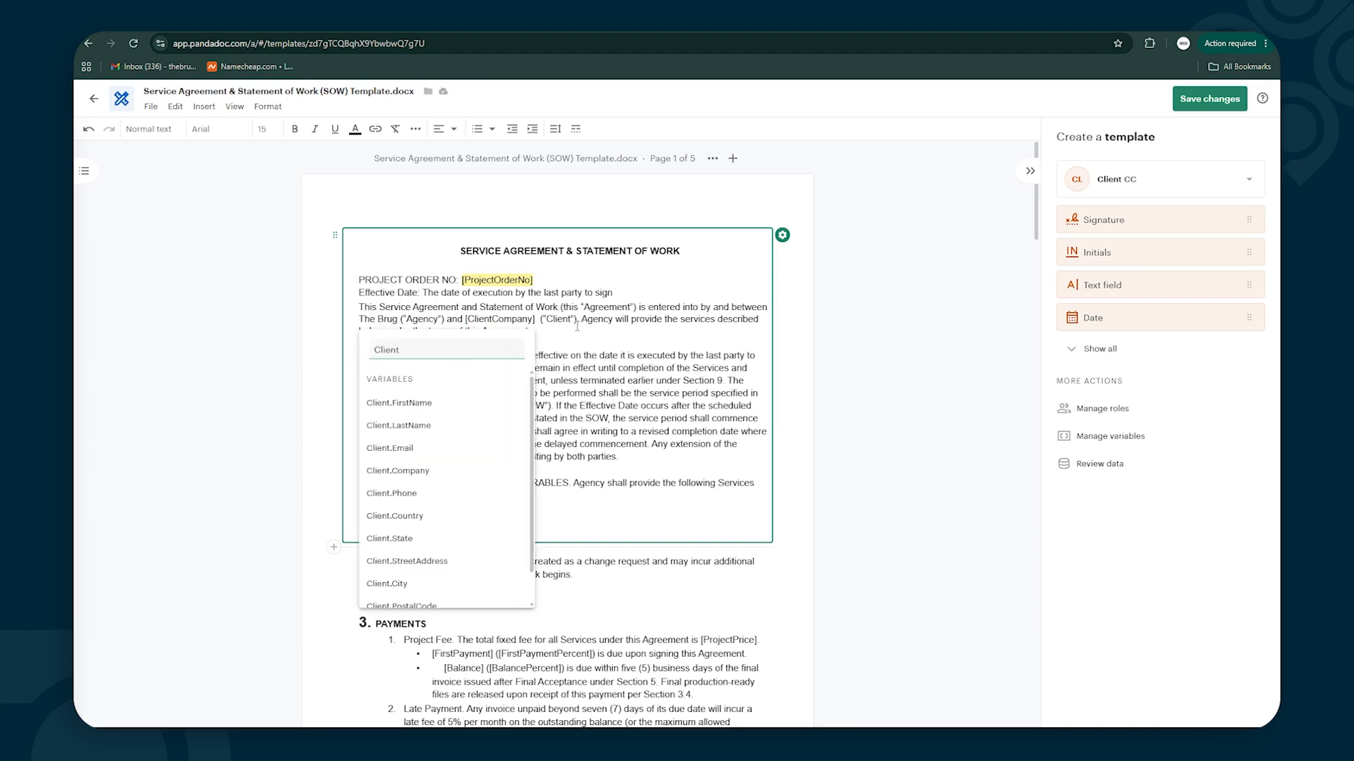
{"action": "type", "text": "Company"}
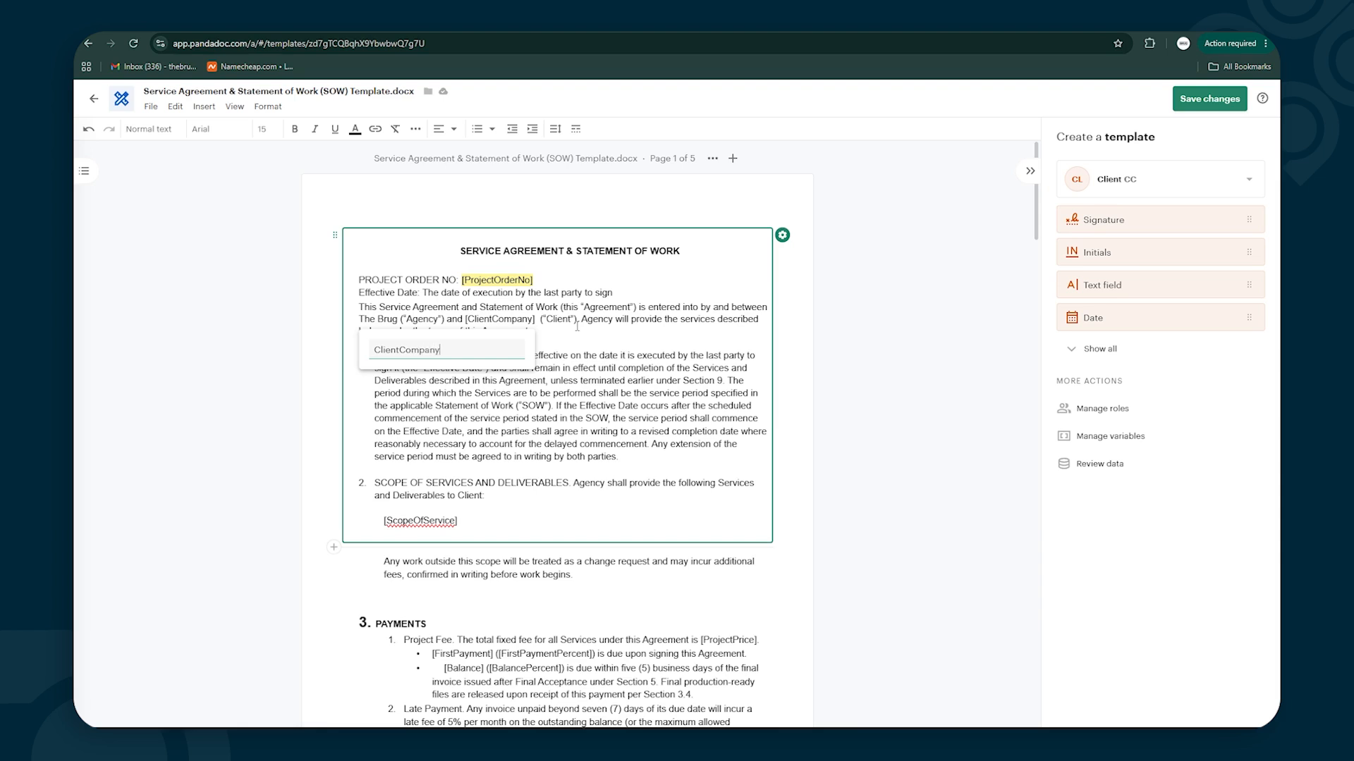
Insert the ClientCompany variable, delete its plain duplicate, and retype the ScopeOfService placeholder ending 'ice]'
{"action": "key", "text": "Return"}
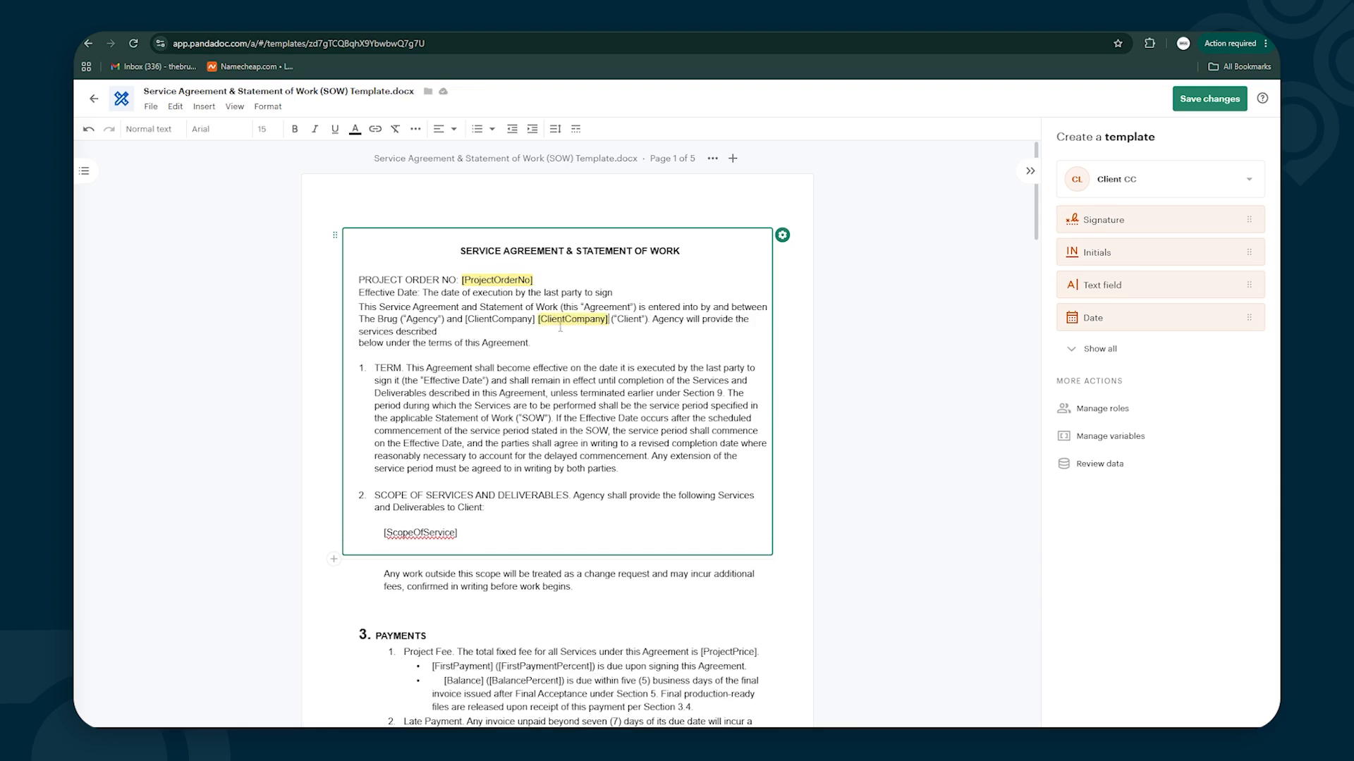
{"action": "left_click", "coordinate": [538, 319]}
{"action": "key", "text": "BackSpace"}
{"action": "key", "text": "BackSpace"}
{"action": "key", "text": "BackSpace"}
{"action": "key", "text": "BackSpace"}
{"action": "key", "text": "BackSpace"}
{"action": "key", "text": "BackSpace"}
{"action": "key", "text": "BackSpace"}
{"action": "key", "text": "BackSpace"}
{"action": "key", "text": "BackSpace"}
{"action": "key", "text": "BackSpace"}
{"action": "key", "text": "BackSpace"}
{"action": "key", "text": "BackSpace"}
{"action": "key", "text": "BackSpace"}
{"action": "key", "text": "BackSpace"}
{"action": "key", "text": "BackSpace"}
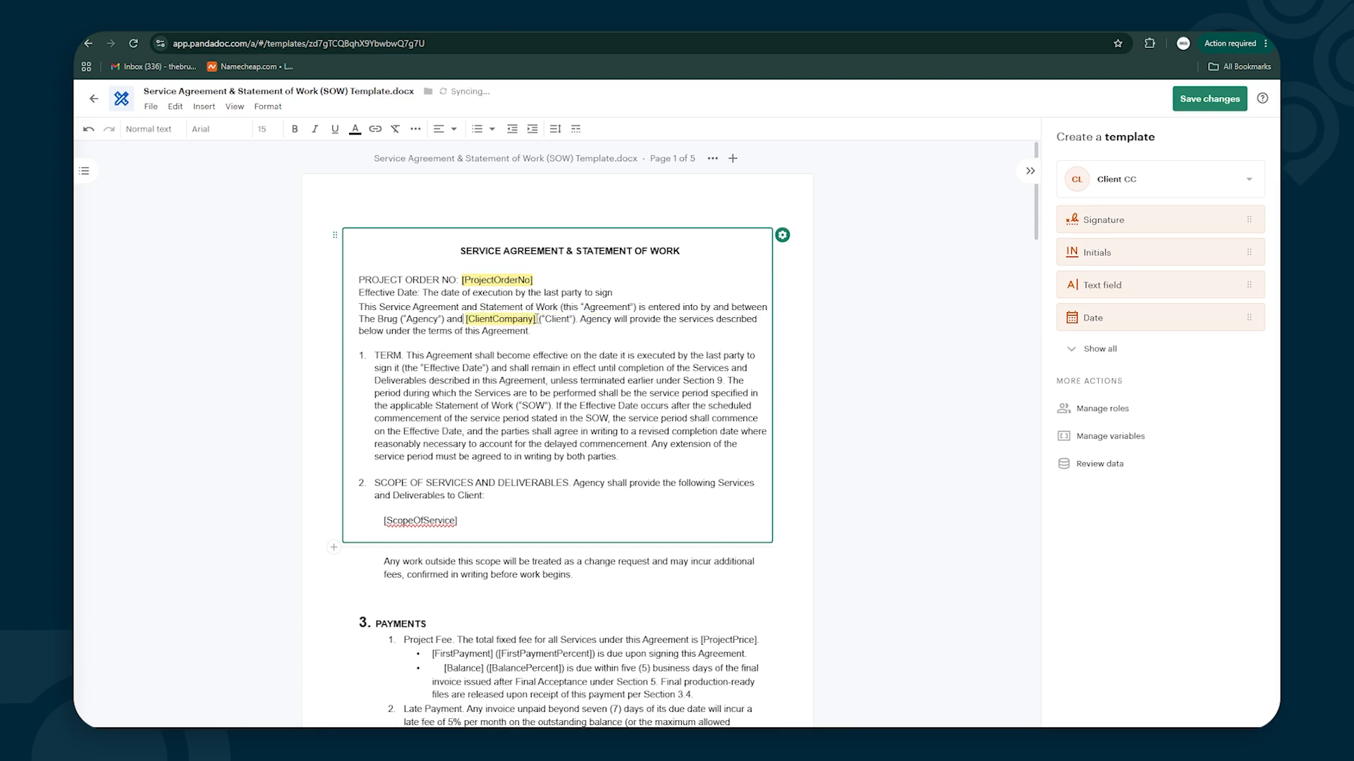
{"action": "scroll", "coordinate": [538, 321], "scroll_direction": "down", "scroll_amount": 2}
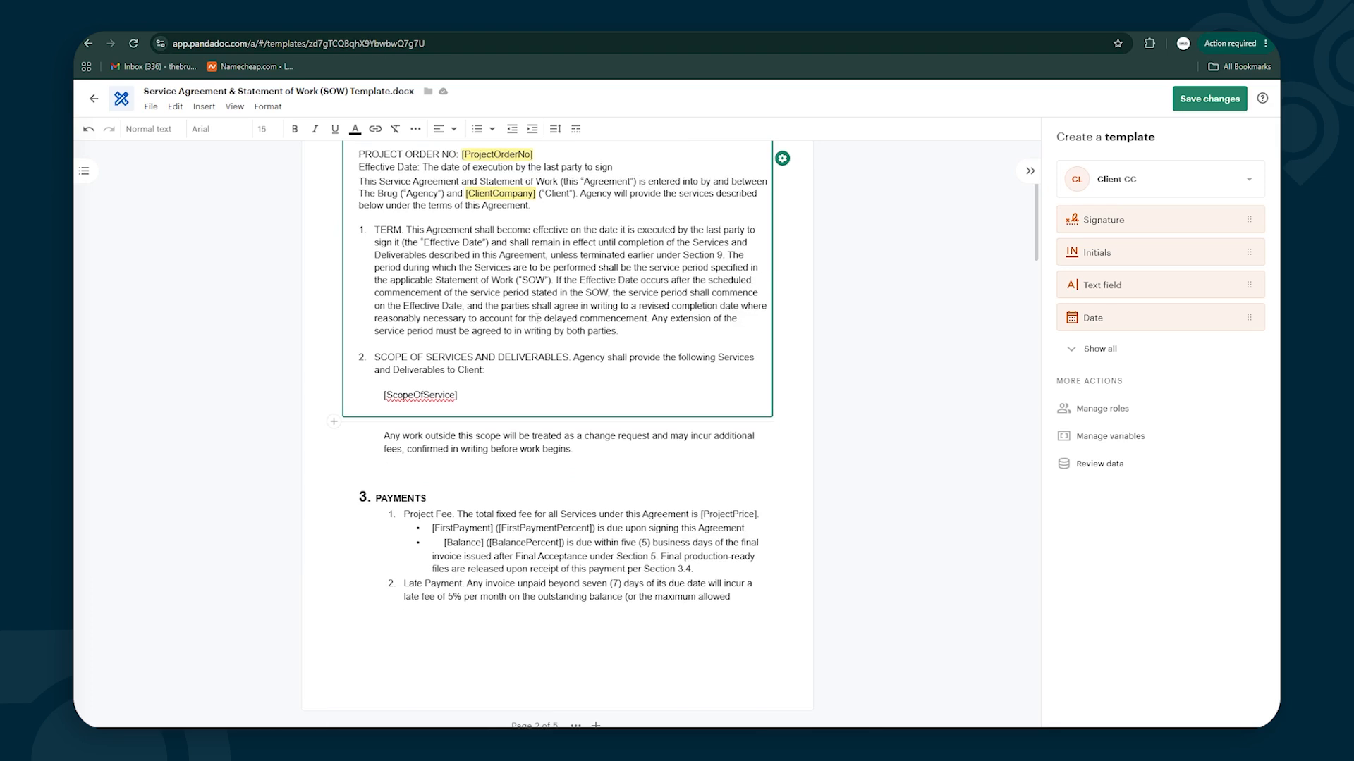
{"action": "scroll", "coordinate": [537, 319], "scroll_direction": "up", "scroll_amount": 2}
{"action": "scroll", "coordinate": [538, 321], "scroll_direction": "down", "scroll_amount": 2}
{"action": "key", "text": "BackSpace"}
{"action": "key", "text": "BackSpace"}
{"action": "key", "text": "BackSpace"}
{"action": "key", "text": "BackSpace"}
{"action": "type", "text": "ice]"}
Insert the ScopeOfService variable under Scope of Services and erase the old plain-text placeholder
{"action": "scroll", "coordinate": [489, 290], "scroll_direction": "down", "scroll_amount": 1}
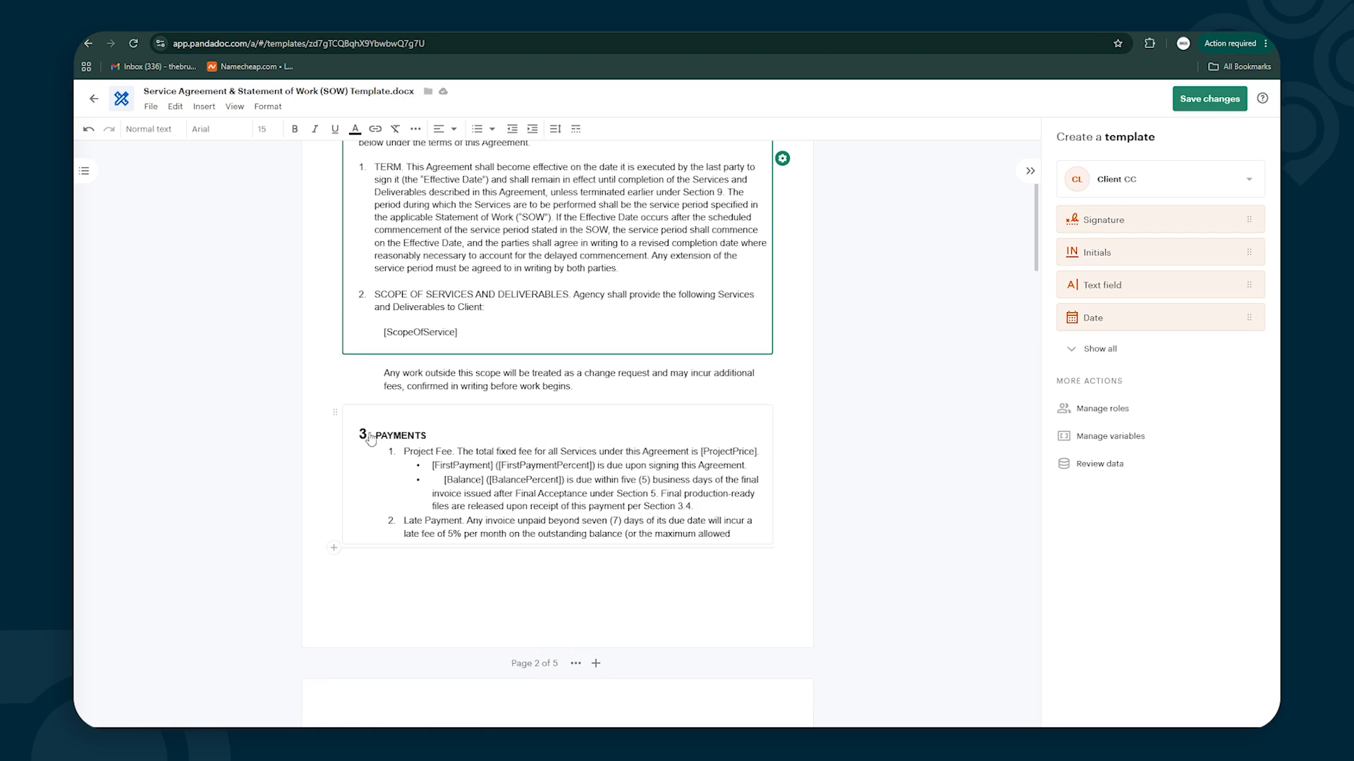
{"action": "scroll", "coordinate": [451, 534], "scroll_direction": "down", "scroll_amount": 4}
{"action": "scroll", "coordinate": [451, 534], "scroll_direction": "down", "scroll_amount": 3}
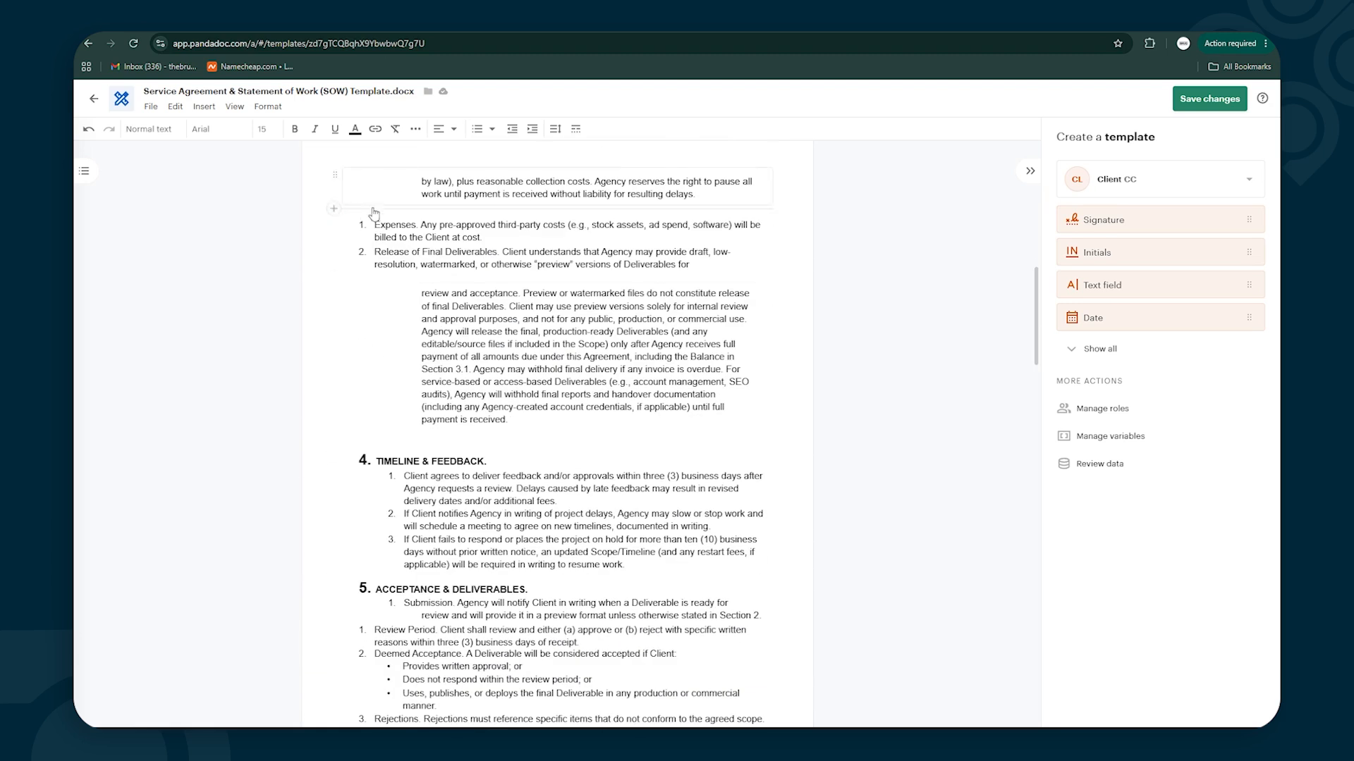
{"action": "scroll", "coordinate": [477, 398], "scroll_direction": "up", "scroll_amount": 8}
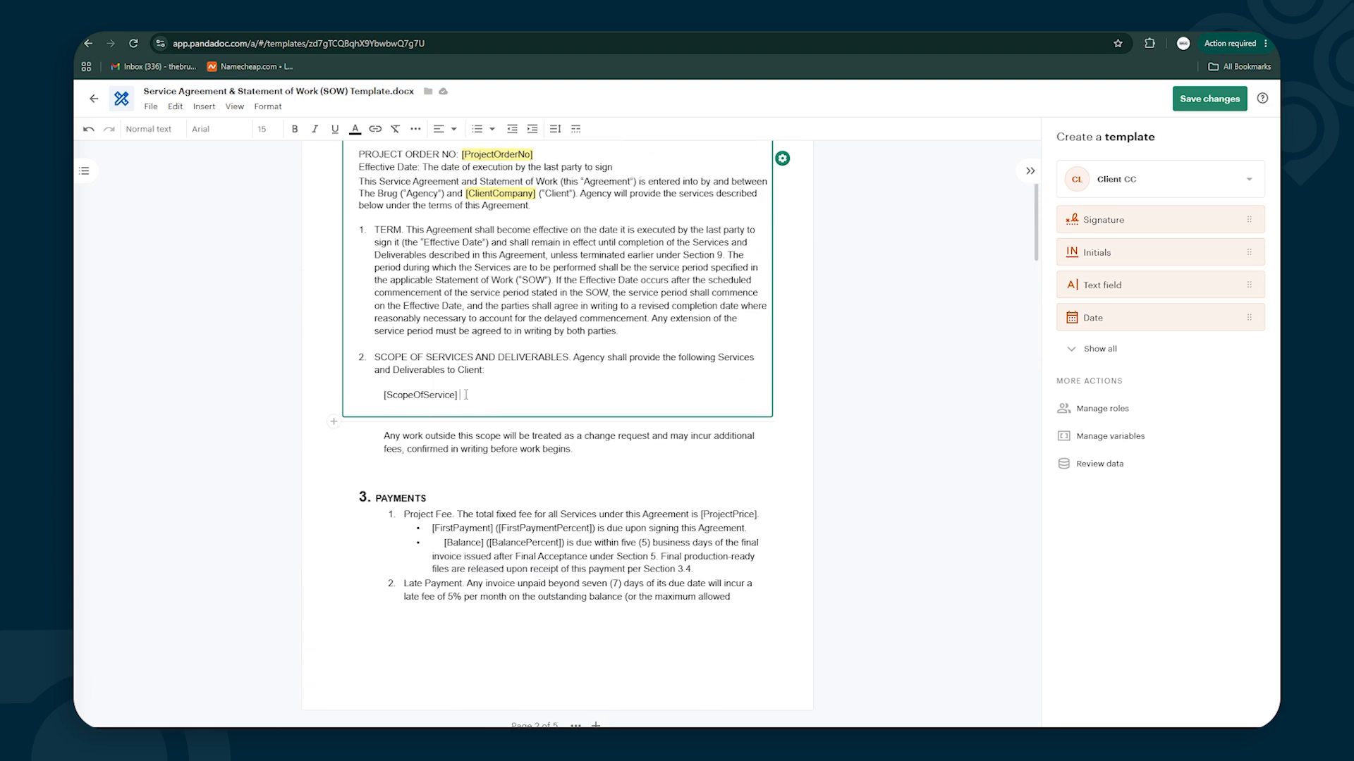
{"action": "type", "text": "[Scoe"}
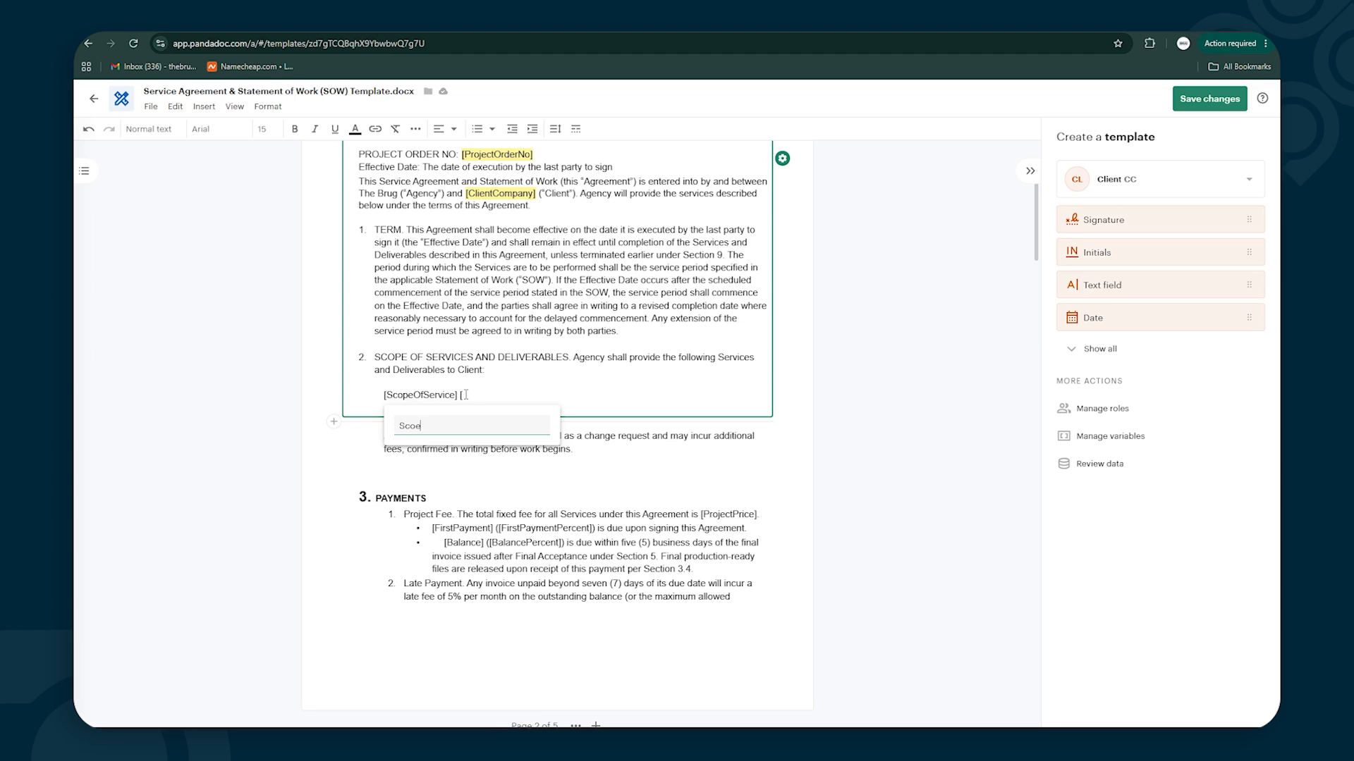
{"action": "type", "text": "pw"}
{"action": "type", "text": "O"}
{"action": "type", "text": "fServ"}
{"action": "type", "text": "ice"}
{"action": "key", "text": "Return"}
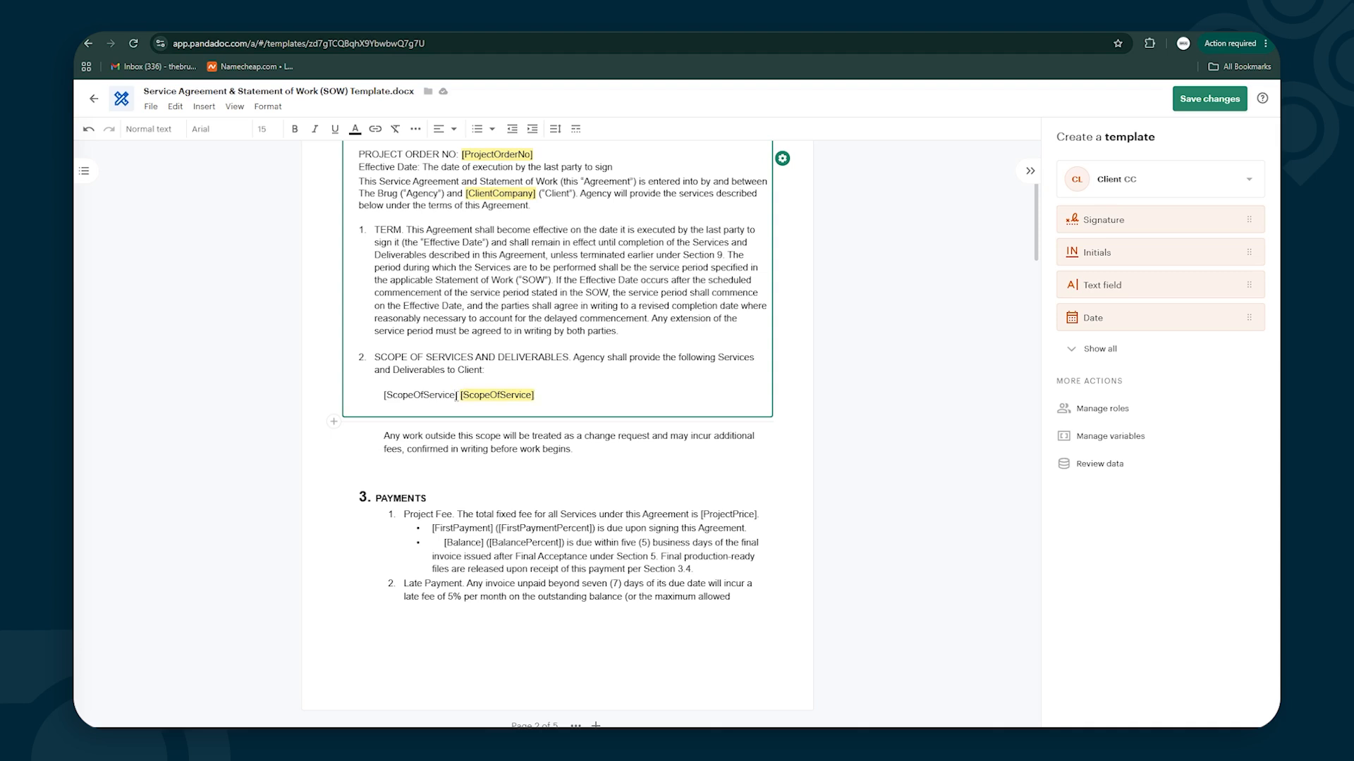
{"action": "key", "text": "BackSpace"}
{"action": "key", "text": "BackSpace"}
{"action": "key", "text": "BackSpace"}
{"action": "key", "text": "BackSpace"}
{"action": "key", "text": "BackSpace"}
{"action": "key", "text": "BackSpace"}
{"action": "key", "text": "BackSpace"}
{"action": "key", "text": "BackSpace"}
{"action": "key", "text": "BackSpace"}
{"action": "key", "text": "BackSpace"}
{"action": "key", "text": "BackSpace"}
{"action": "key", "text": "BackSpace"}
{"action": "key", "text": "BackSpace"}
{"action": "key", "text": "BackSpace"}
{"action": "key", "text": "BackSpace"}
{"action": "key", "text": "BackSpace"}
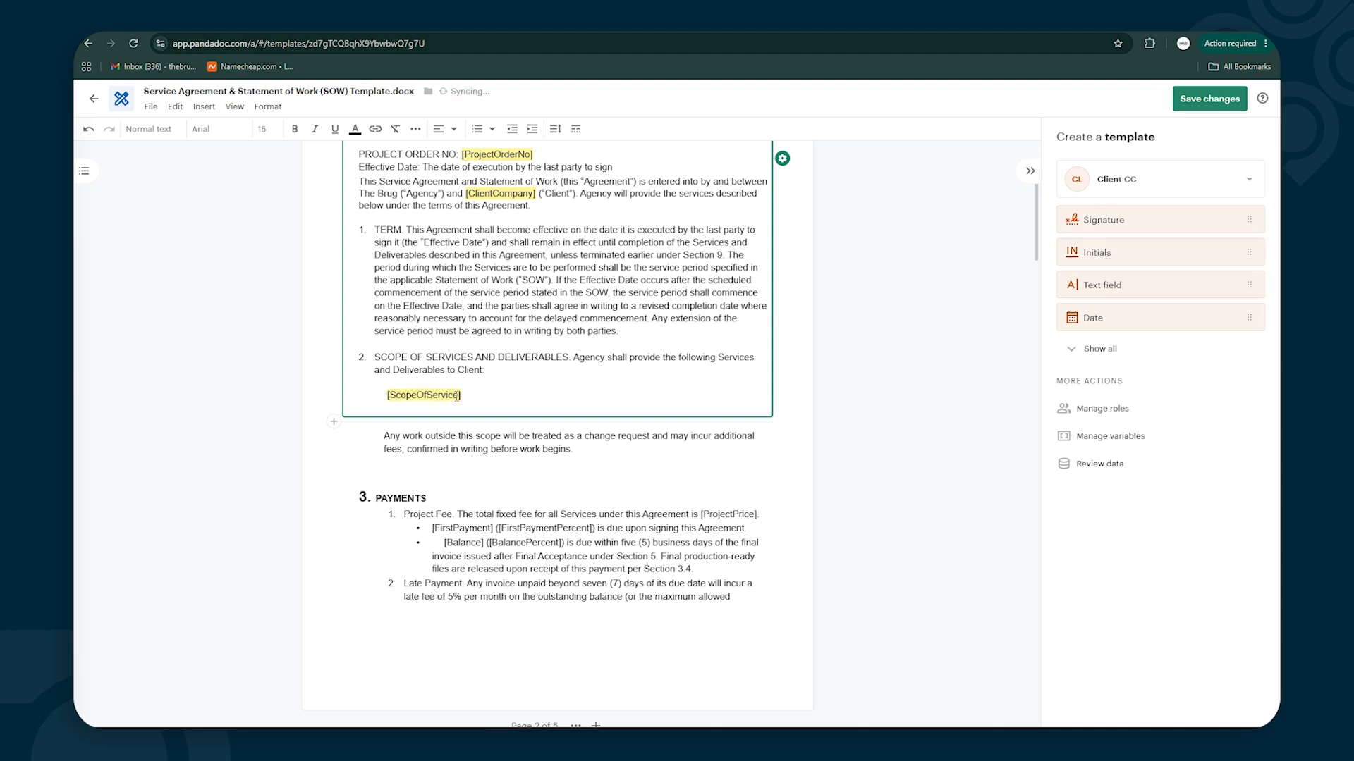
{"action": "key", "text": "BackSpace"}
{"action": "scroll", "coordinate": [465, 391], "scroll_direction": "down", "scroll_amount": 2}
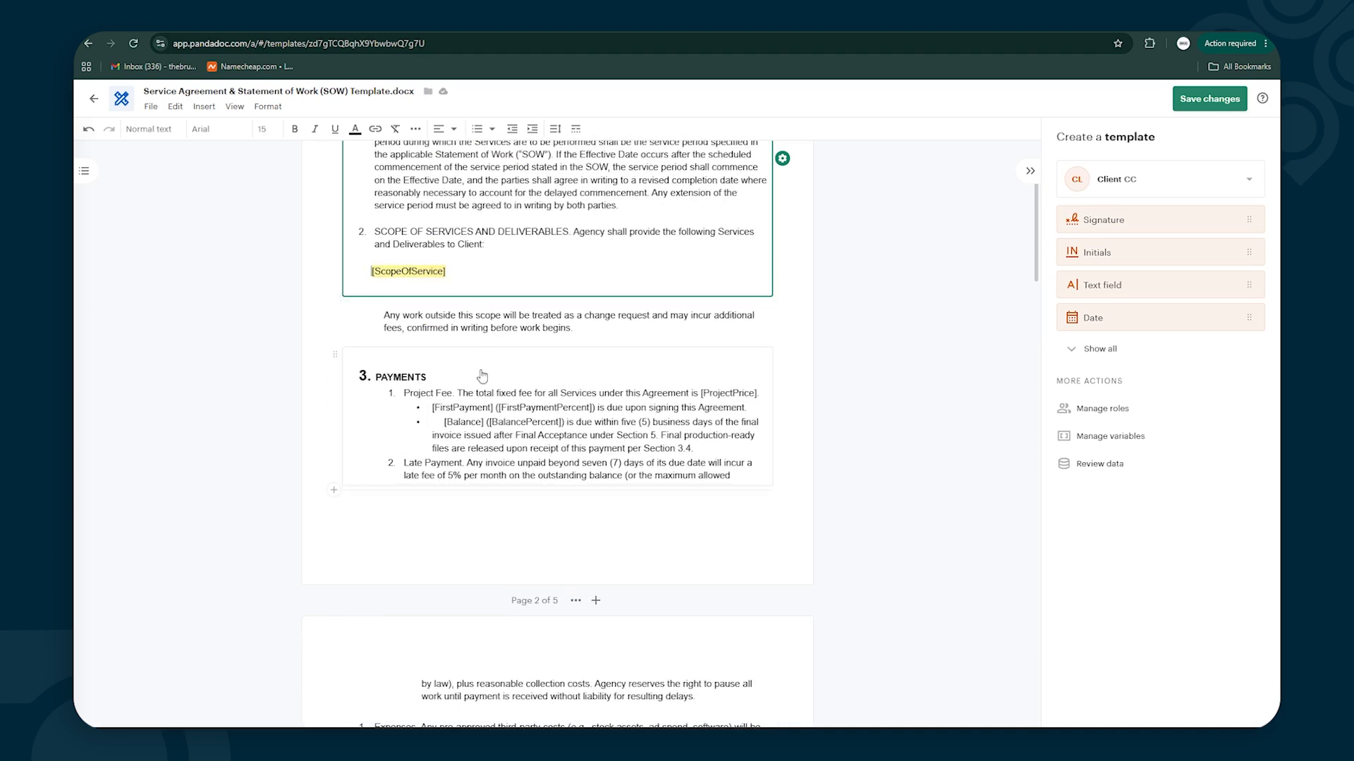
Scroll down to section 12 Authorization and the signature blocks on page 5
{"action": "scroll", "coordinate": [535, 430], "scroll_direction": "down", "scroll_amount": 4}
{"action": "scroll", "coordinate": [535, 432], "scroll_direction": "down", "scroll_amount": 12}
{"action": "scroll", "coordinate": [512, 399], "scroll_direction": "up", "scroll_amount": 15}
{"action": "scroll", "coordinate": [504, 401], "scroll_direction": "down", "scroll_amount": 13}
{"action": "scroll", "coordinate": [536, 415], "scroll_direction": "down", "scroll_amount": 15}
{"action": "scroll", "coordinate": [538, 415], "scroll_direction": "down", "scroll_amount": 8}
{"action": "scroll", "coordinate": [368, 363], "scroll_direction": "up", "scroll_amount": 3}
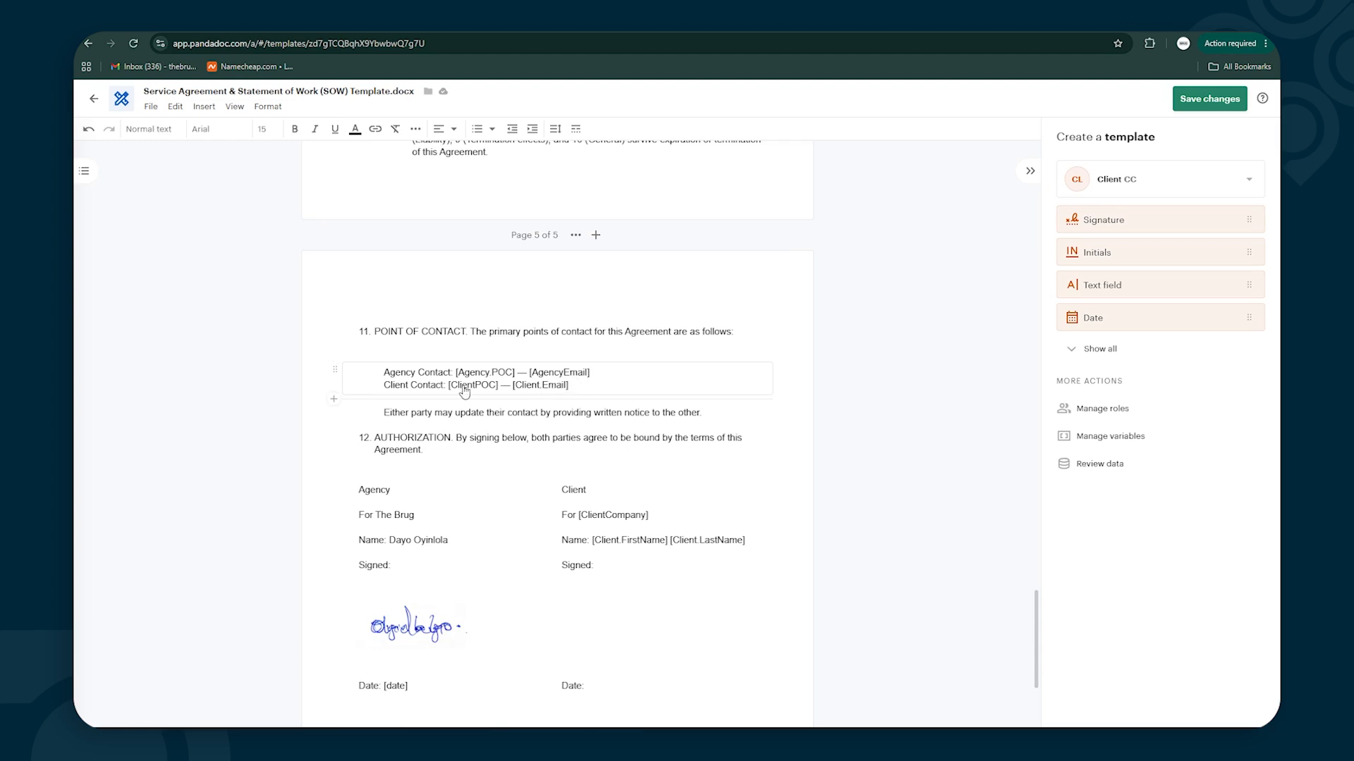
{"action": "scroll", "coordinate": [451, 381], "scroll_direction": "down", "scroll_amount": 3}
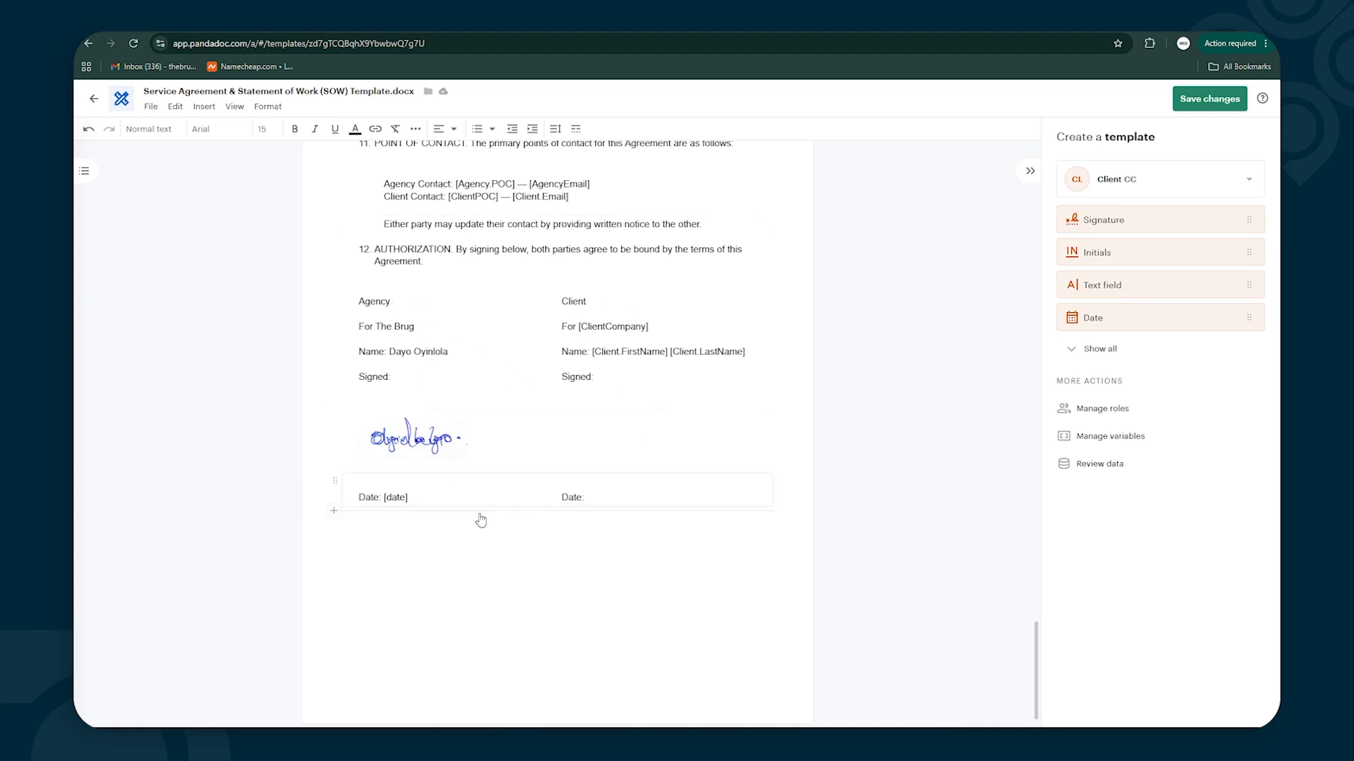
Insert a table below the date line with header cells 'Agency' and 'Client'
{"action": "left_click", "coordinate": [331, 517]}
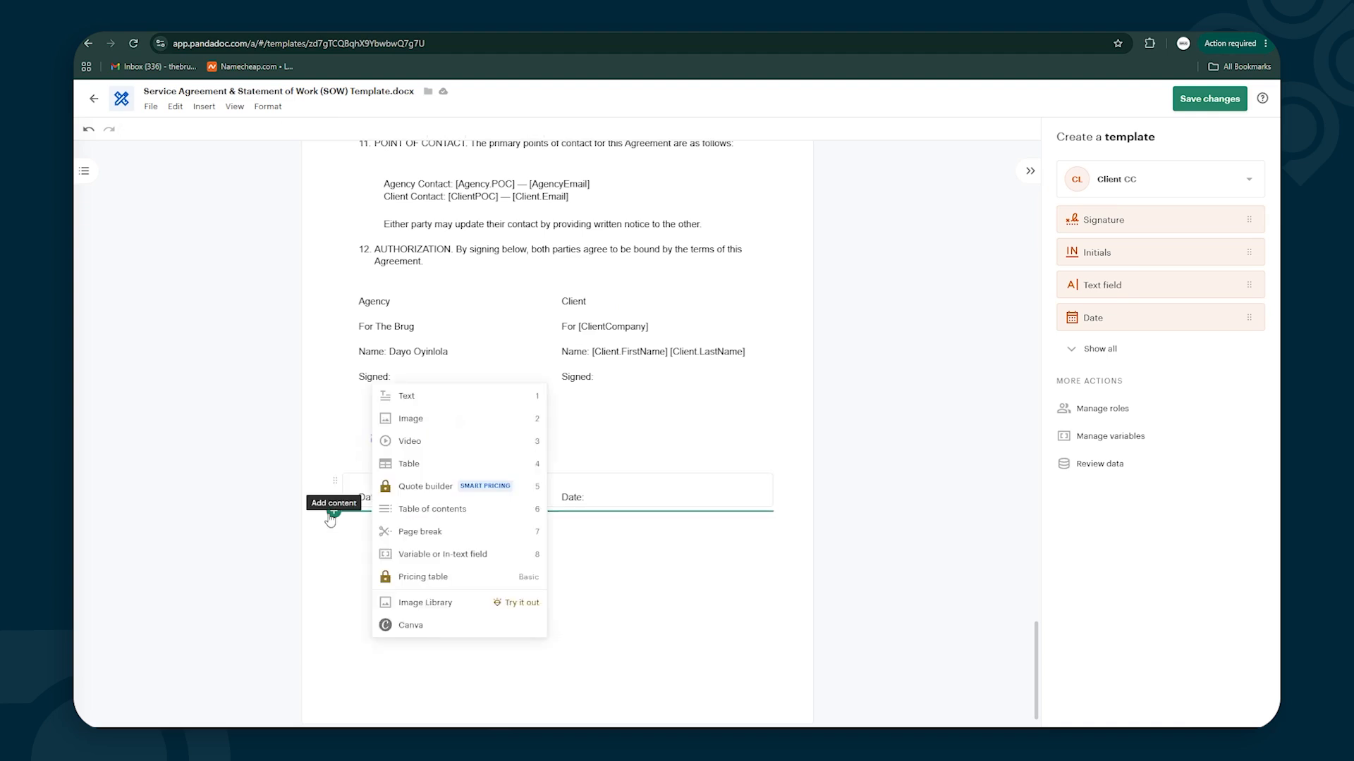
{"action": "left_click", "coordinate": [409, 464]}
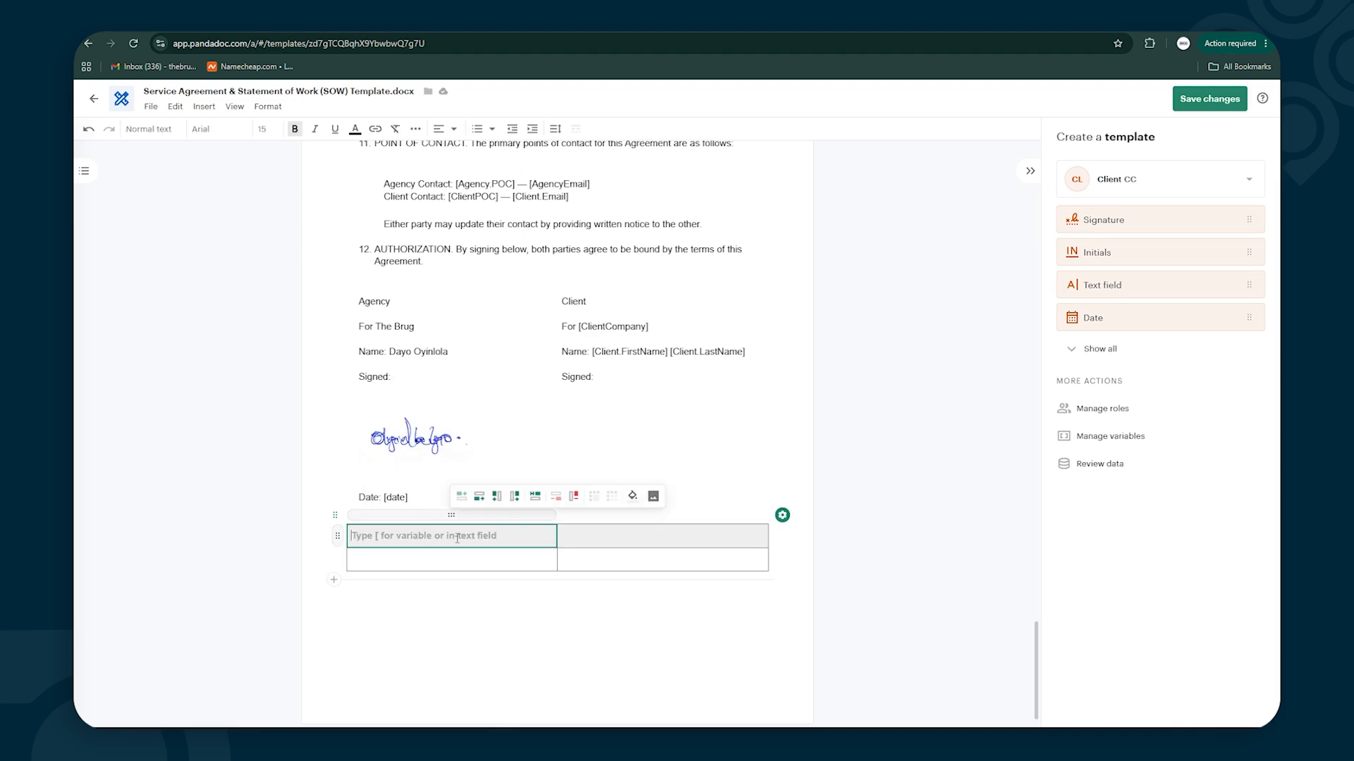
{"action": "type", "text": "Agency"}
{"action": "key", "text": "BackSpace"}
{"action": "key", "text": "BackSpace"}
{"action": "key", "text": "BackSpace"}
{"action": "type", "text": "ncy"}
{"action": "key", "text": "Tab"}
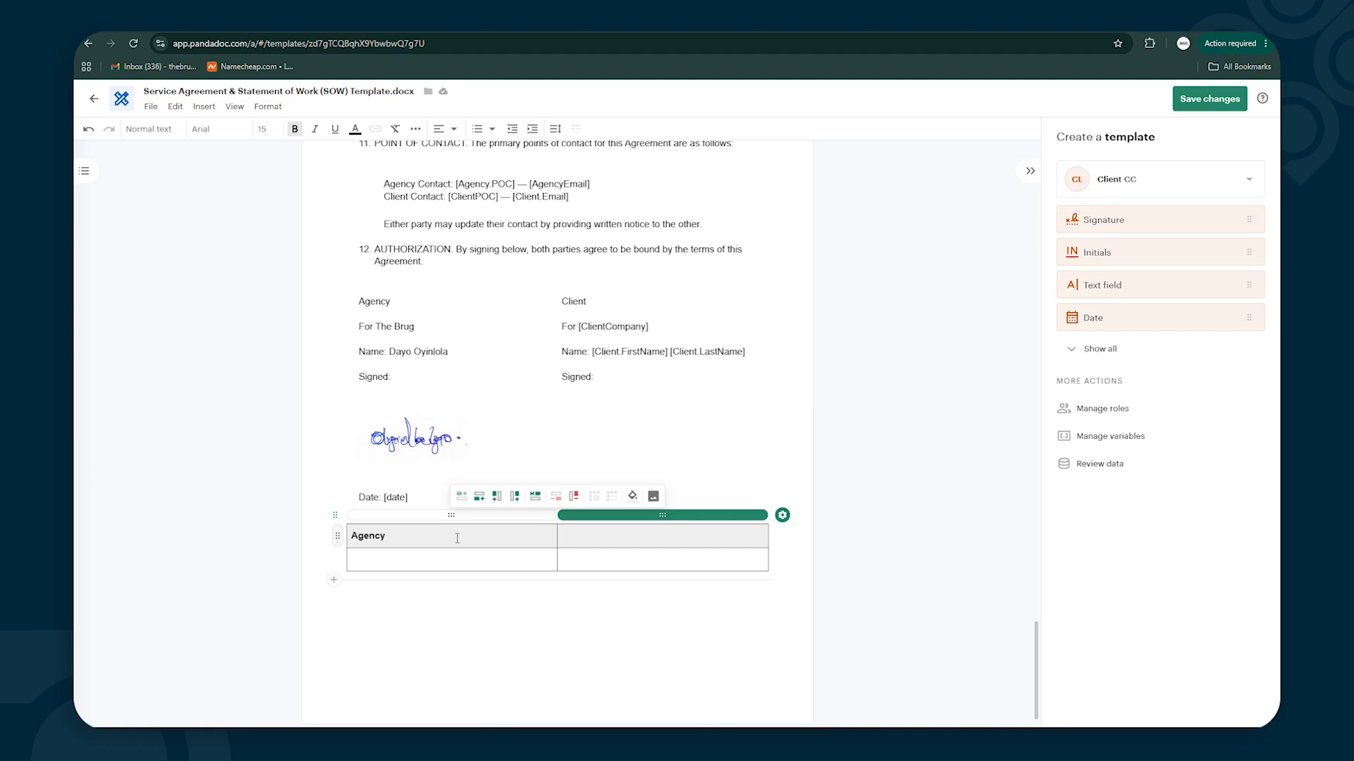
{"action": "left_click", "coordinate": [580, 540]}
{"action": "type", "text": "CLient"}
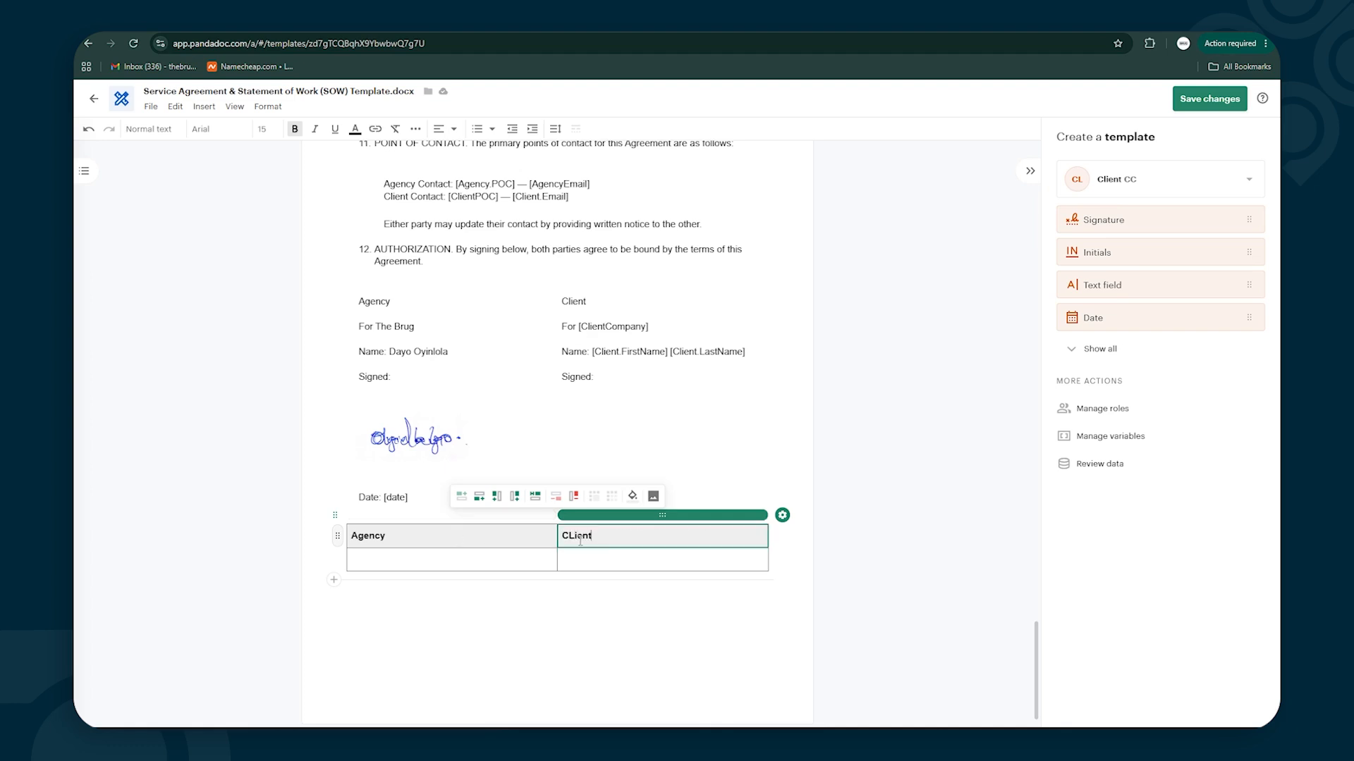
{"action": "key", "text": "BackSpace"}
{"action": "key", "text": "BackSpace"}
{"action": "key", "text": "BackSpace"}
{"action": "key", "text": "BackSpace"}
{"action": "key", "text": "BackSpace"}
{"action": "type", "text": "lient"}
Fill the second row with 'For: The Brug' under Agency and 'For [' under Client
{"action": "key", "text": "Tab"}
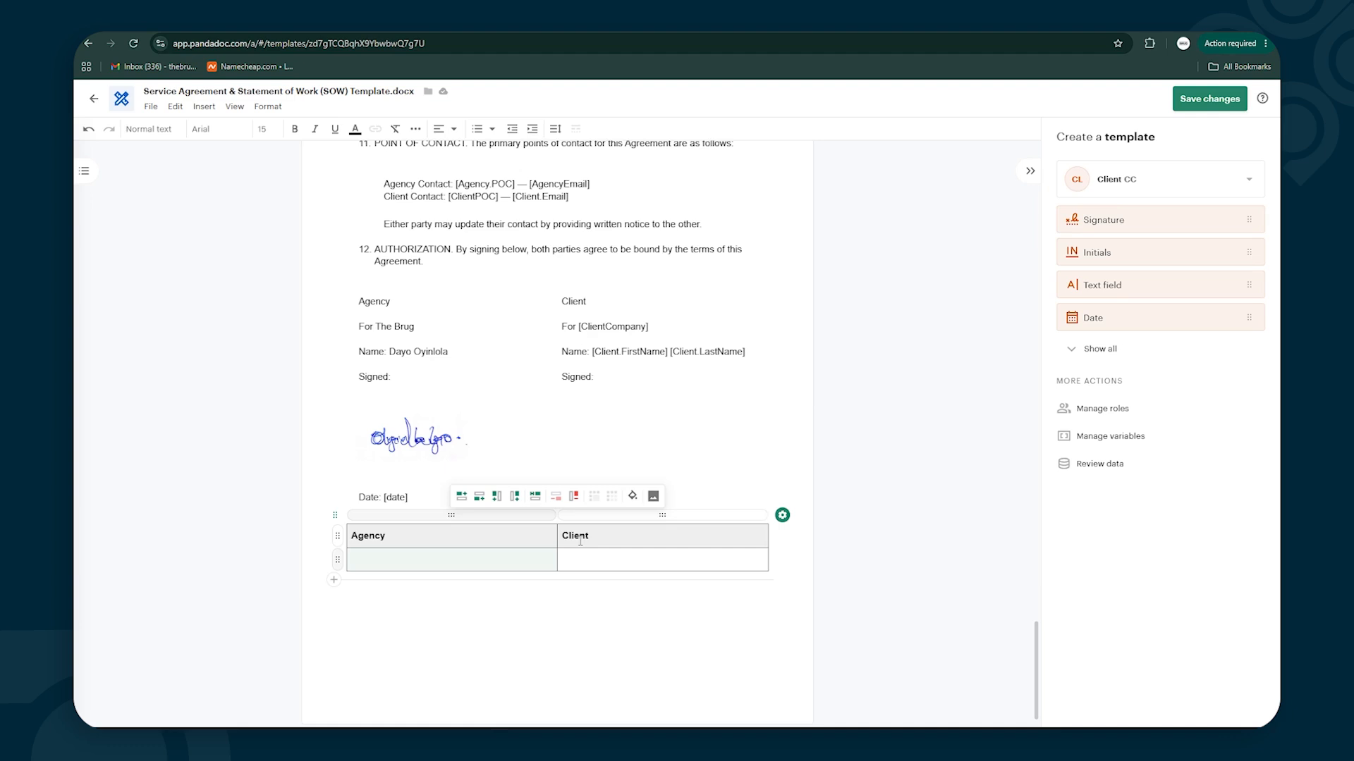
{"action": "type", "text": "For"}
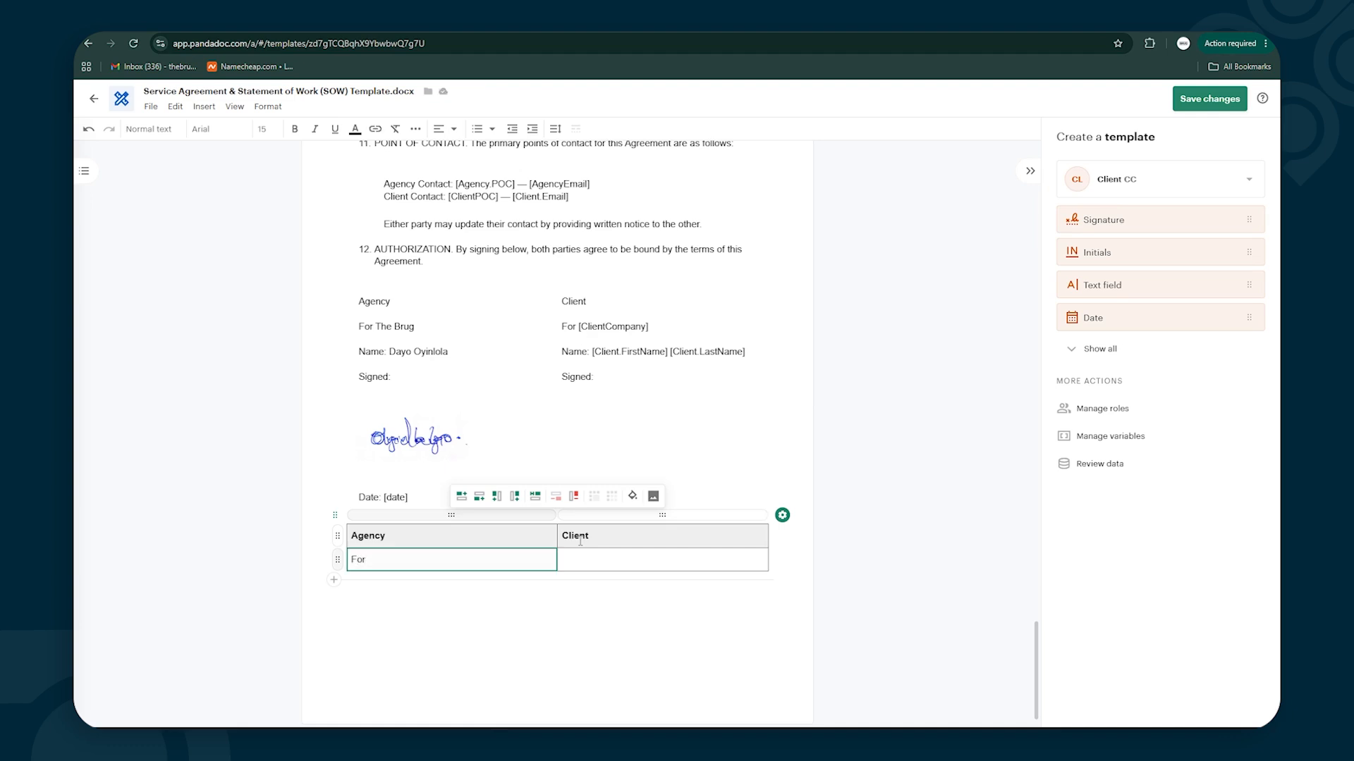
{"action": "type", "text": ": The Brug"}
{"action": "key", "text": "Tab"}
{"action": "type", "text": "For "}
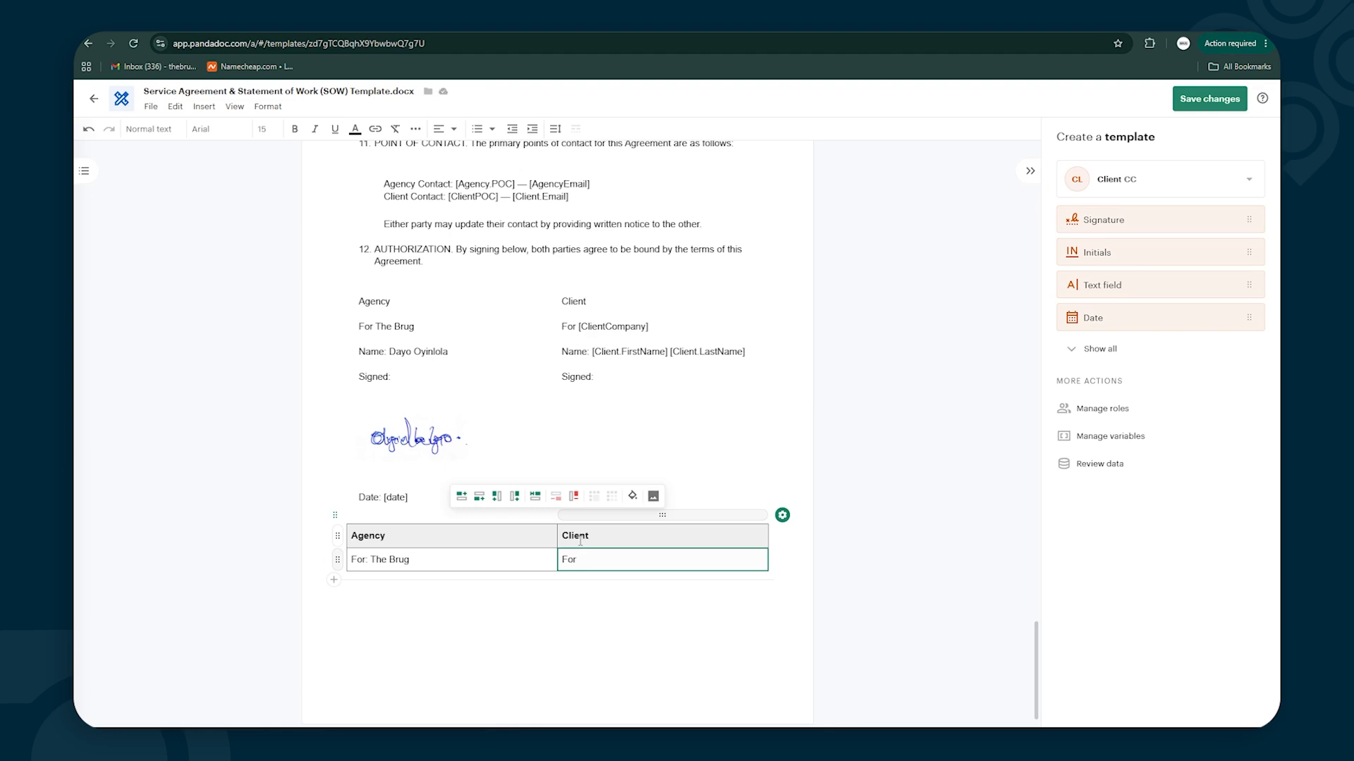
{"action": "type", "text": "["}
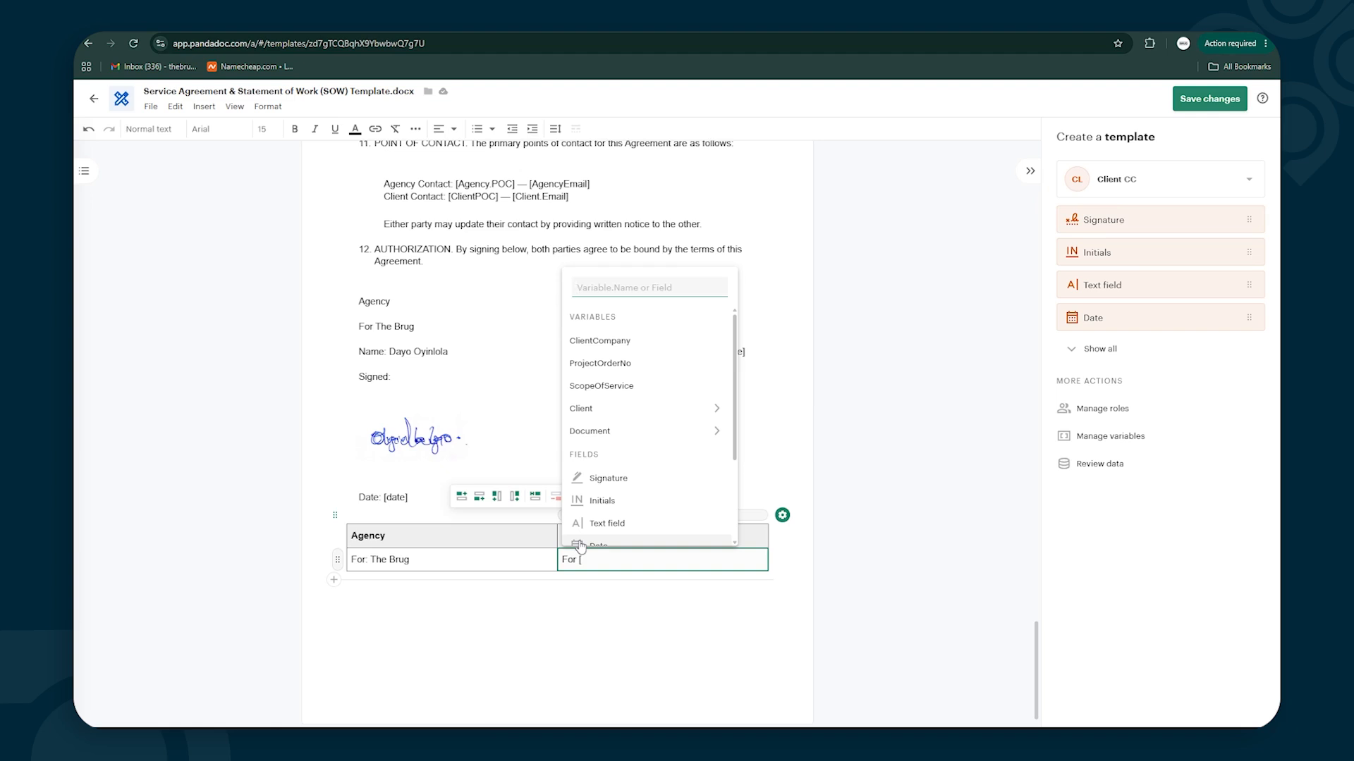
Add ClientCompany in the Client cell and a Name row with the agency representative's name
{"action": "left_click", "coordinate": [589, 342]}
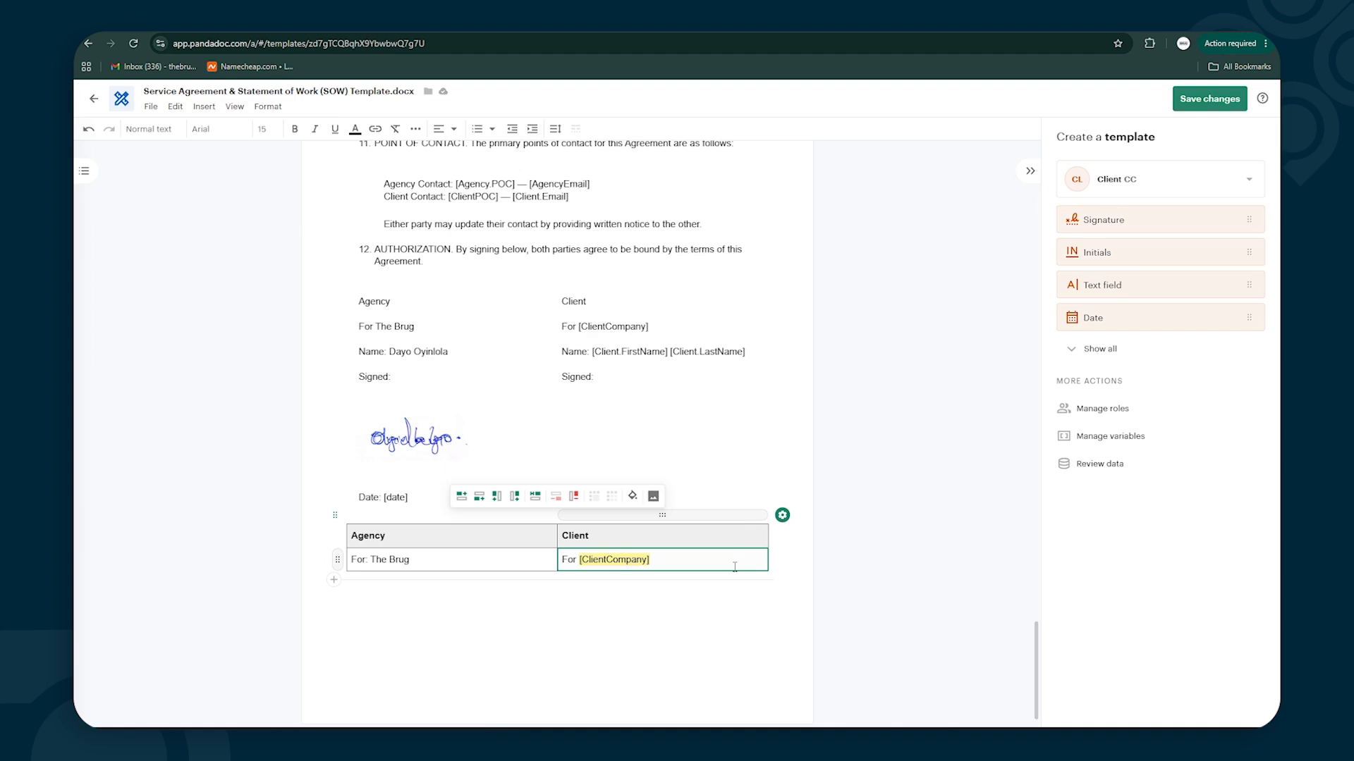
{"action": "key", "text": "Tab"}
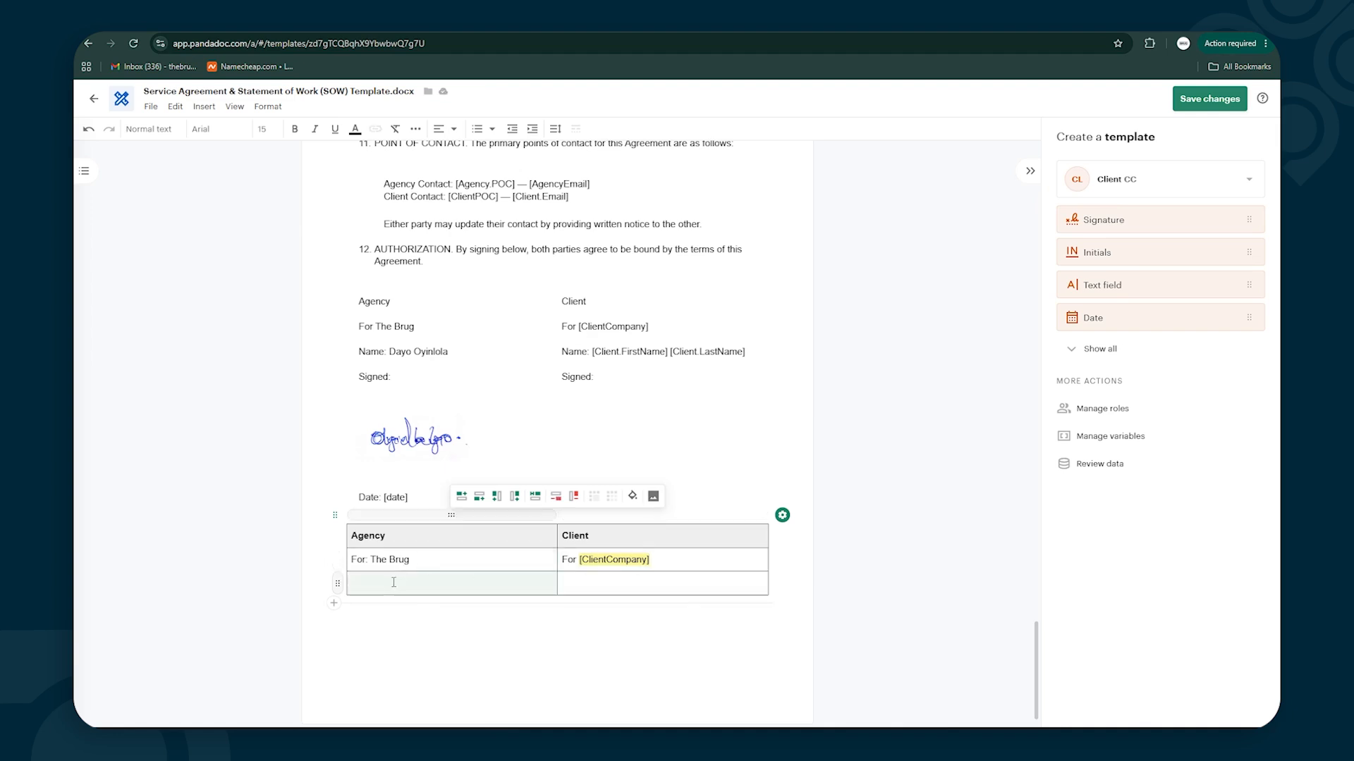
{"action": "type", "text": "Name"}
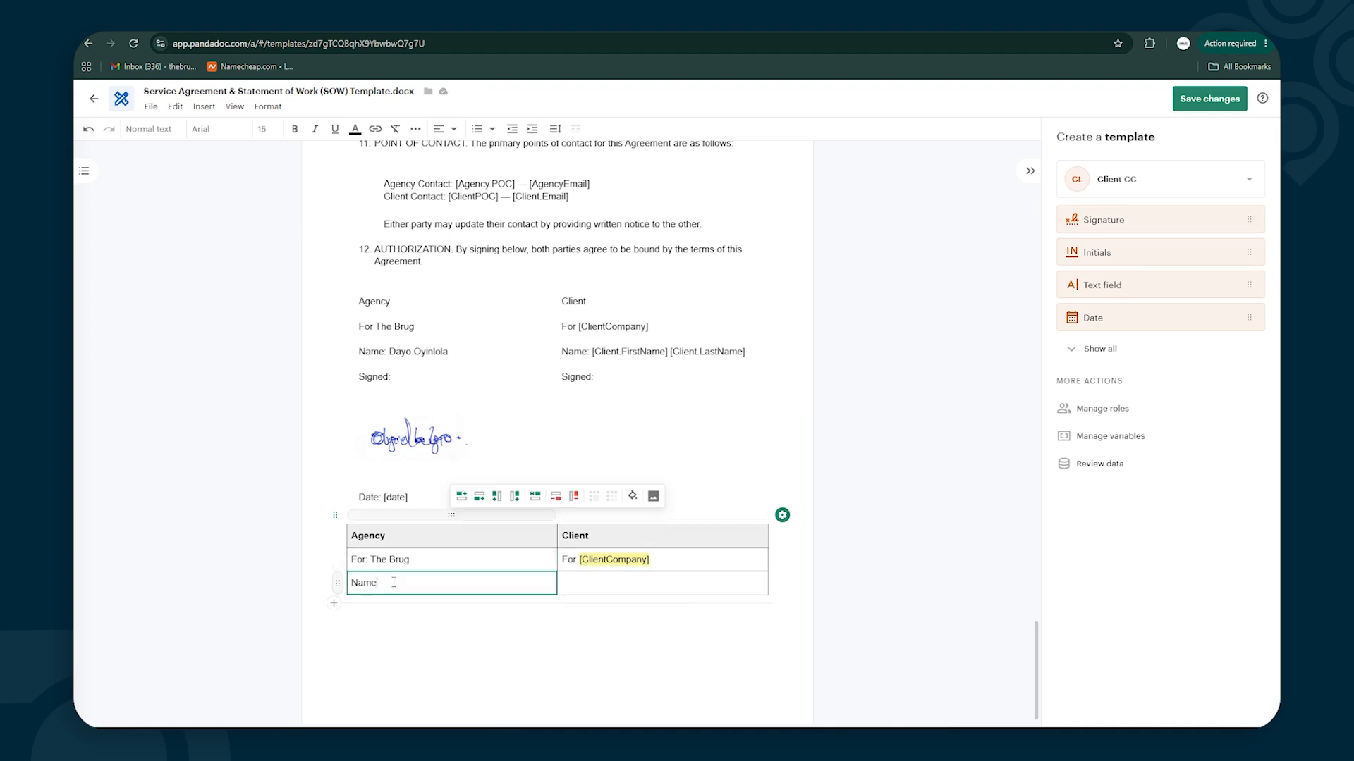
{"action": "key", "text": "Tab"}
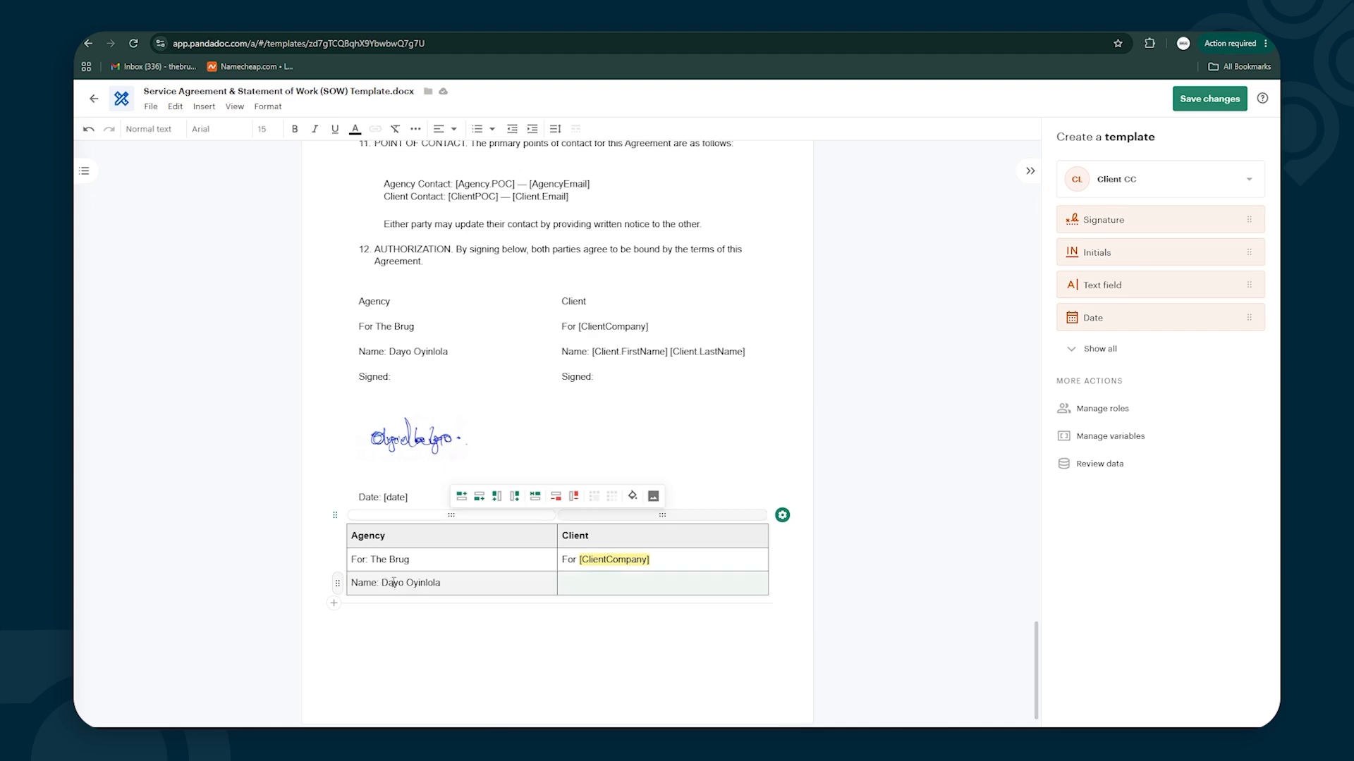
{"action": "type", "text": "For"}
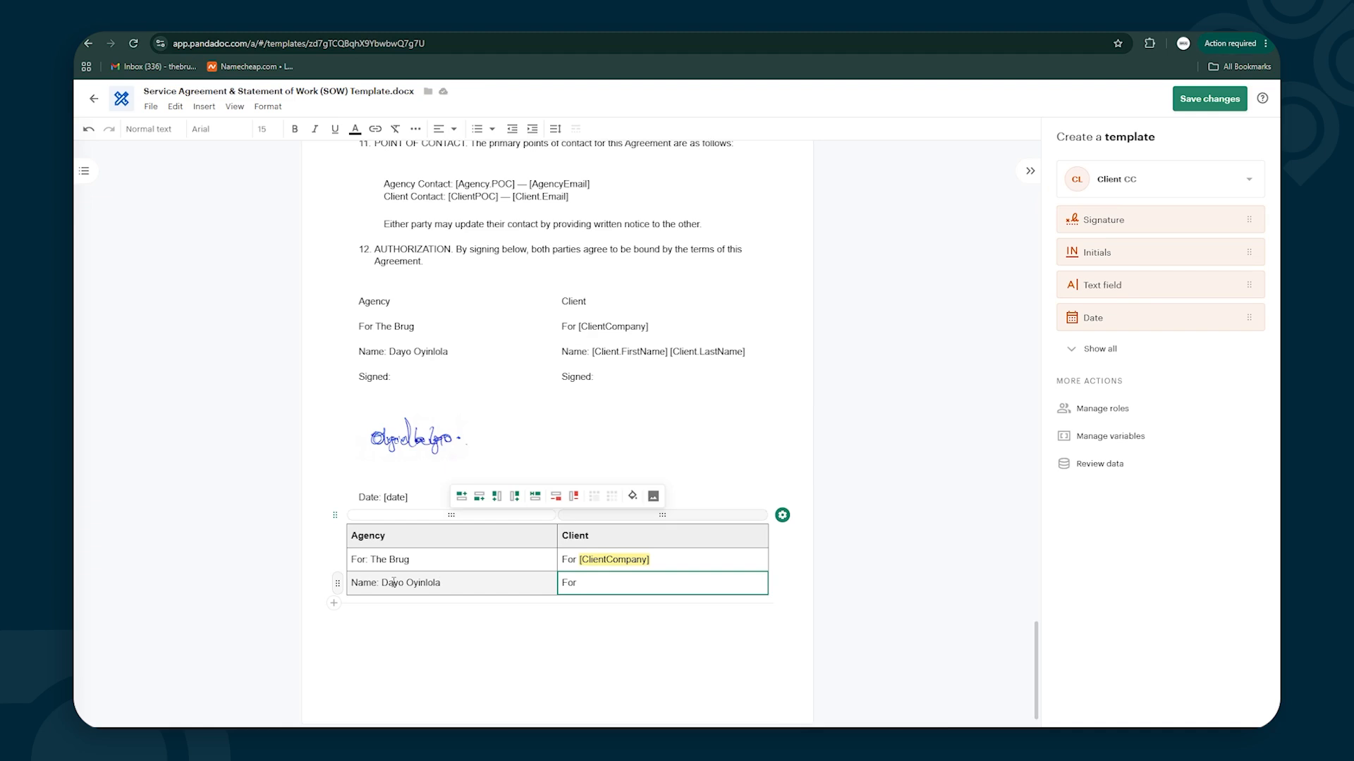
{"action": "key", "text": "BackSpace"}
{"action": "key", "text": "BackSpace"}
{"action": "type", "text": "Name: ["}
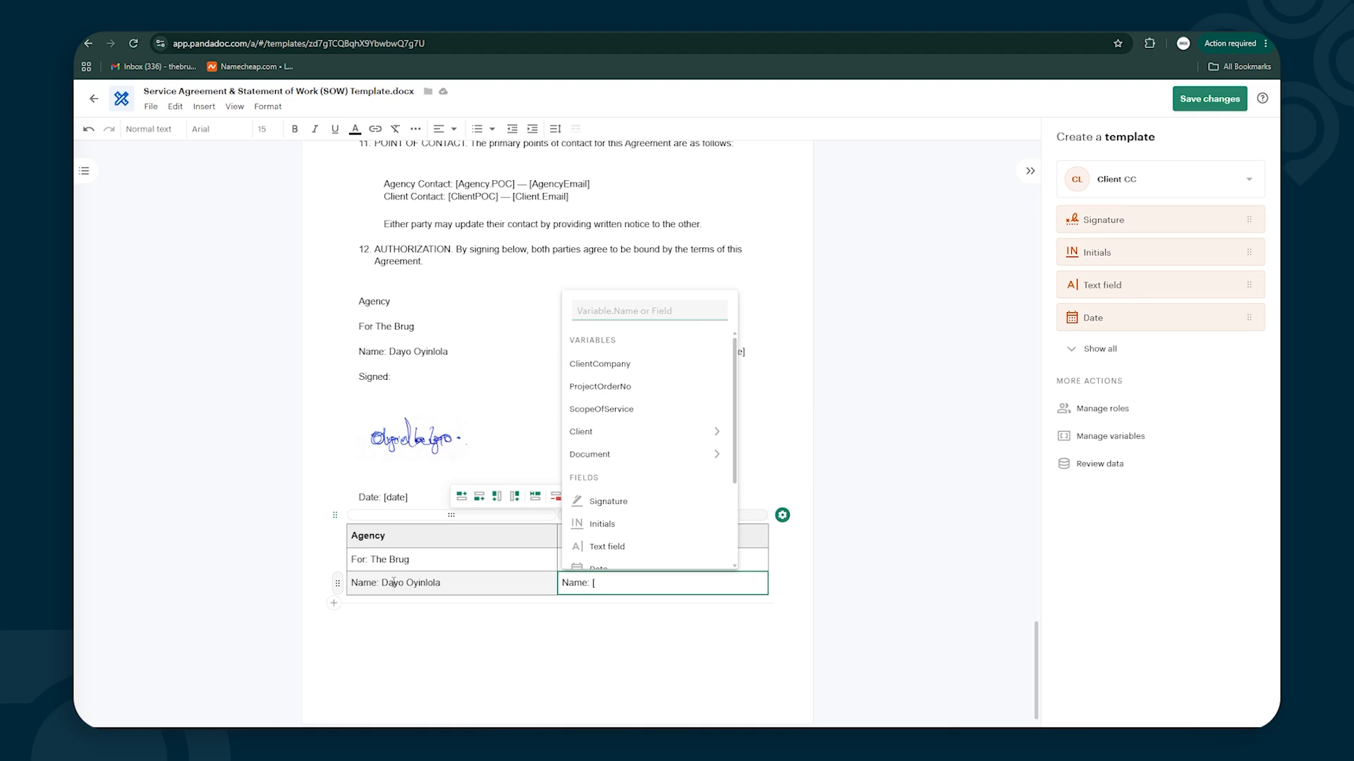
Fill the client's Name cell with the Client.FirstName and Client.LastName variables
{"action": "left_click", "coordinate": [584, 652]}
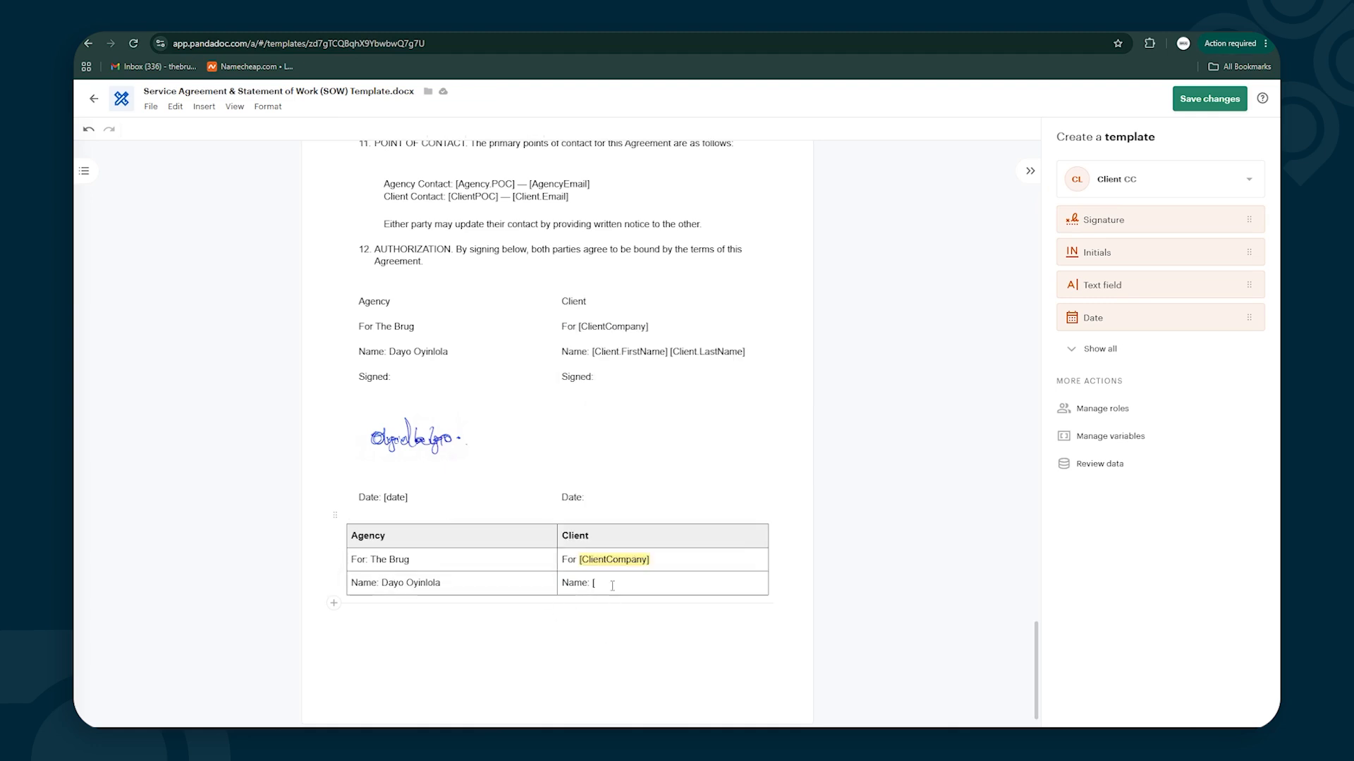
{"action": "left_click", "coordinate": [608, 582]}
{"action": "left_click", "coordinate": [609, 582]}
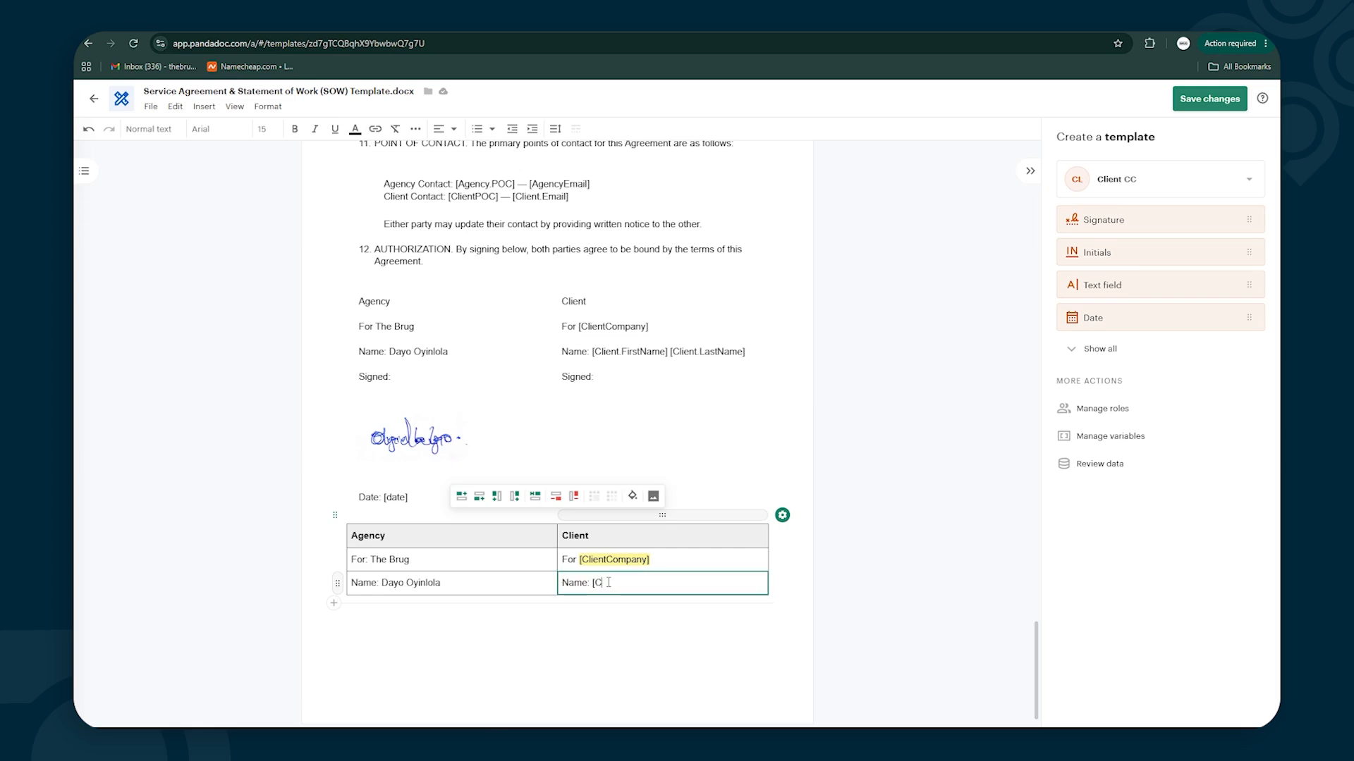
{"action": "key", "text": "BackSpace"}
{"action": "type", "text": "["}
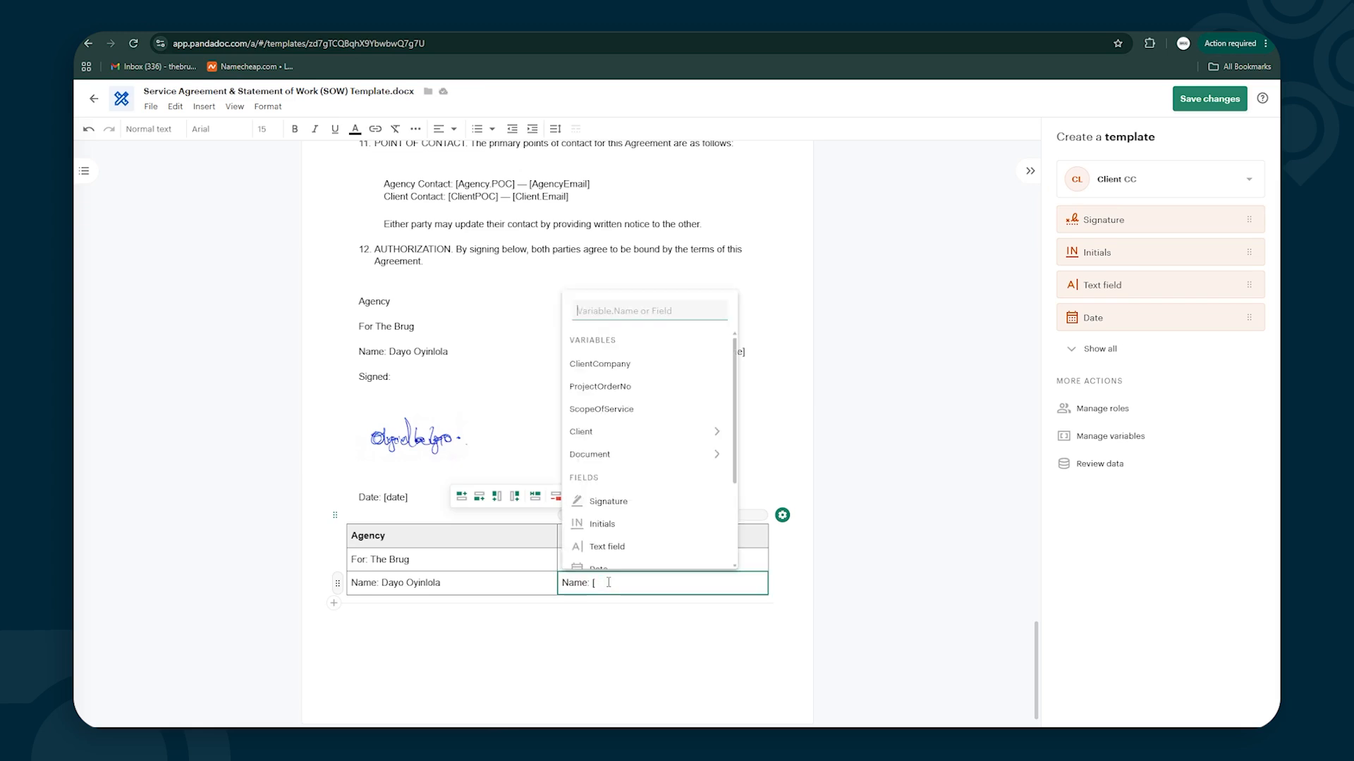
{"action": "type", "text": "Client"}
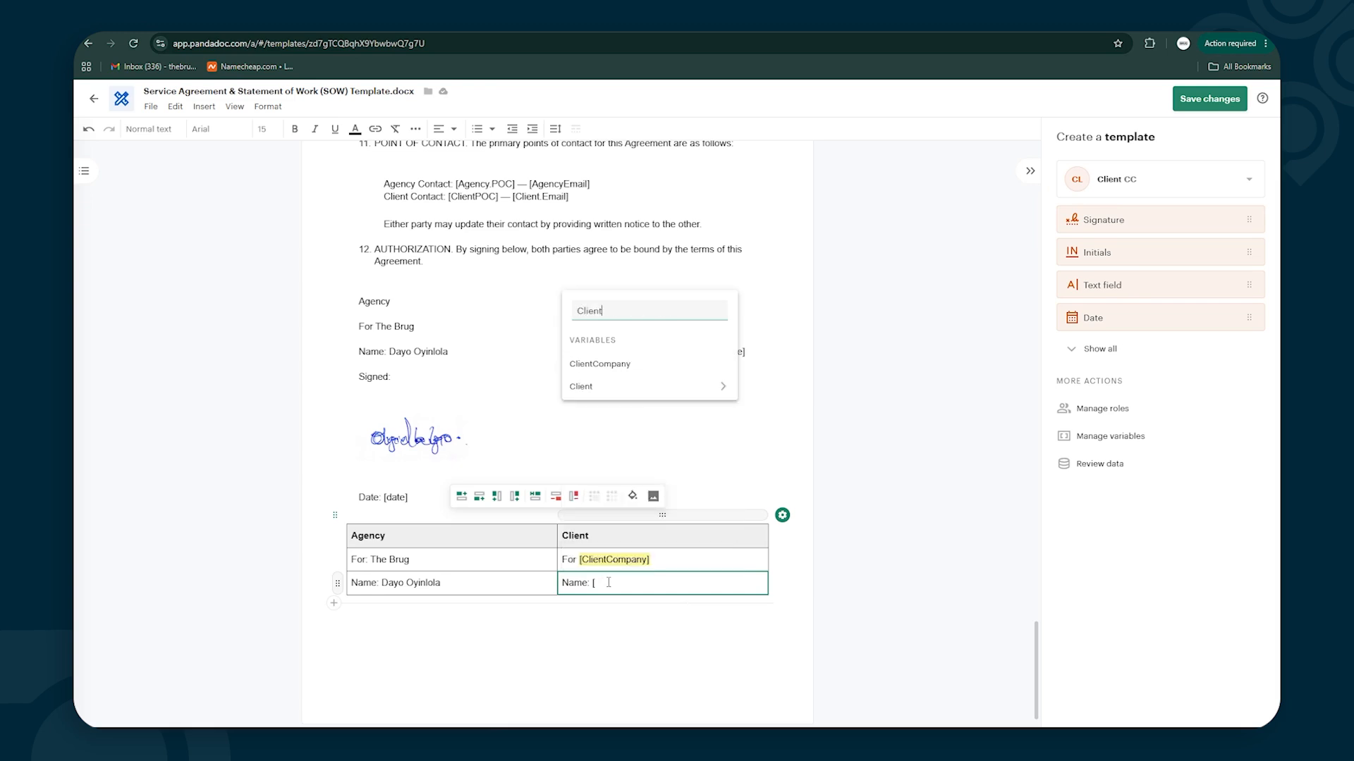
{"action": "left_click", "coordinate": [719, 387]}
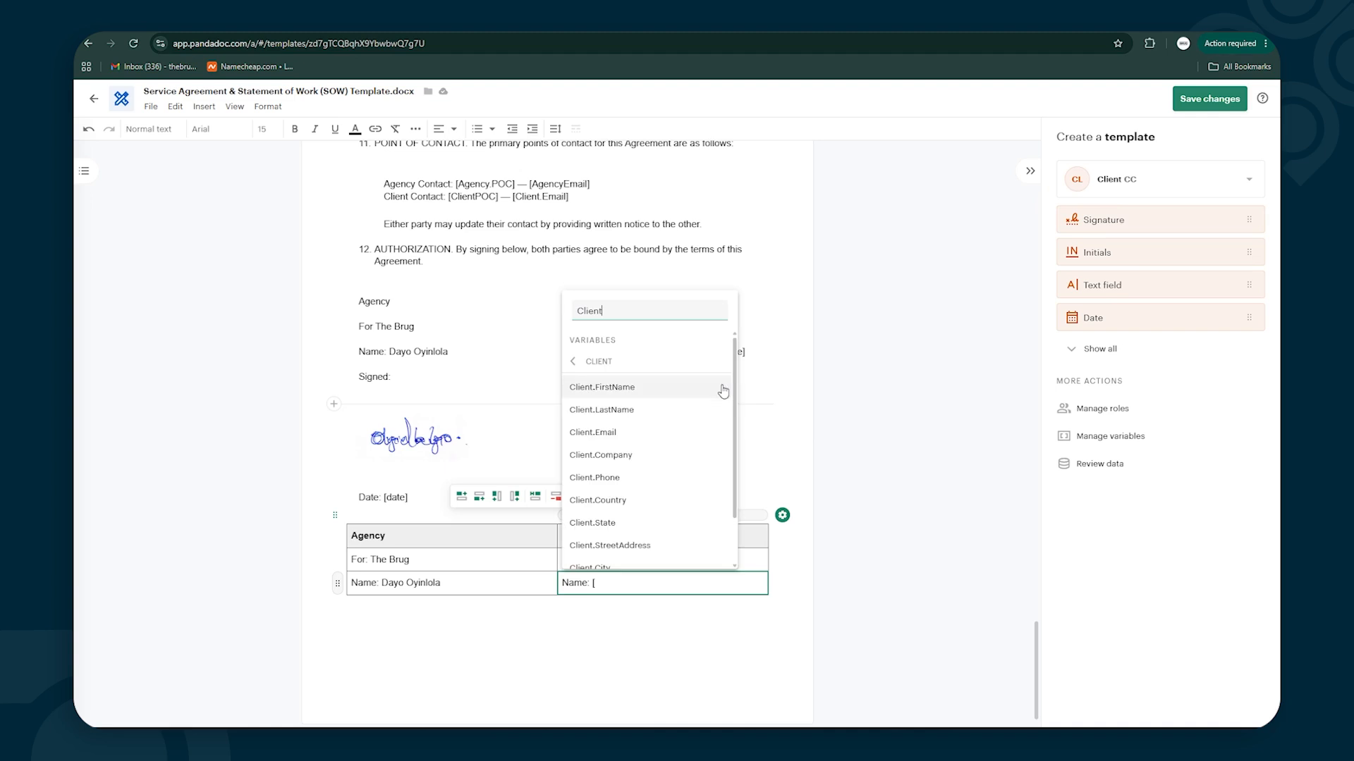
{"action": "left_click", "coordinate": [601, 387]}
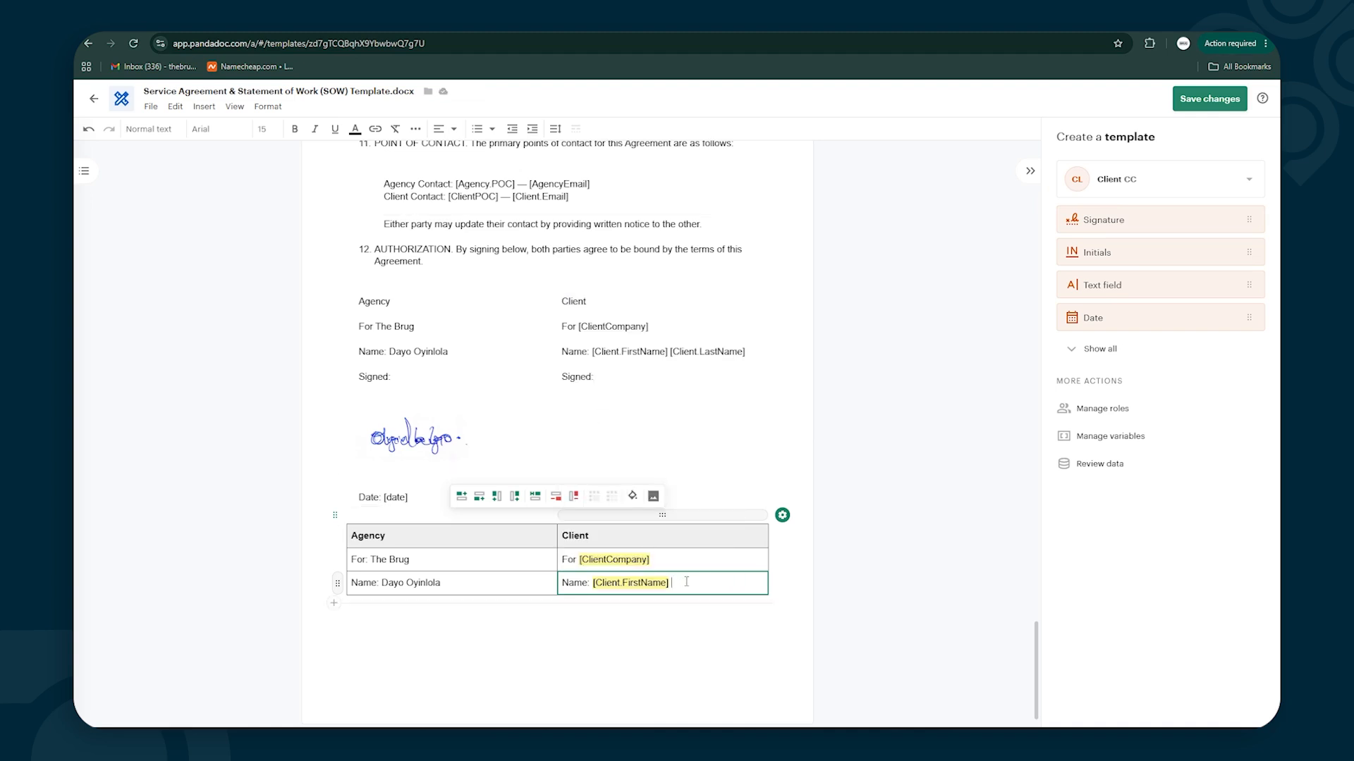
{"action": "type", "text": "["}
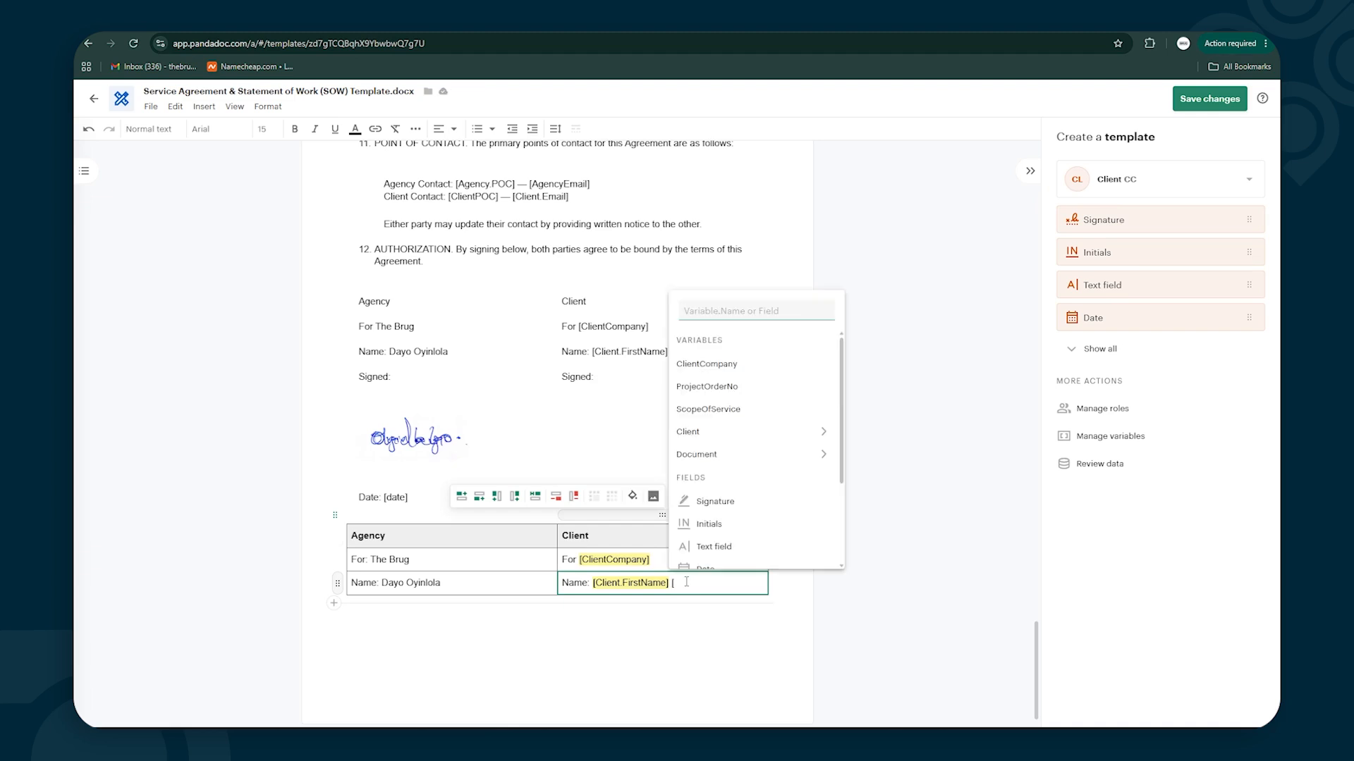
{"action": "left_click", "coordinate": [823, 433]}
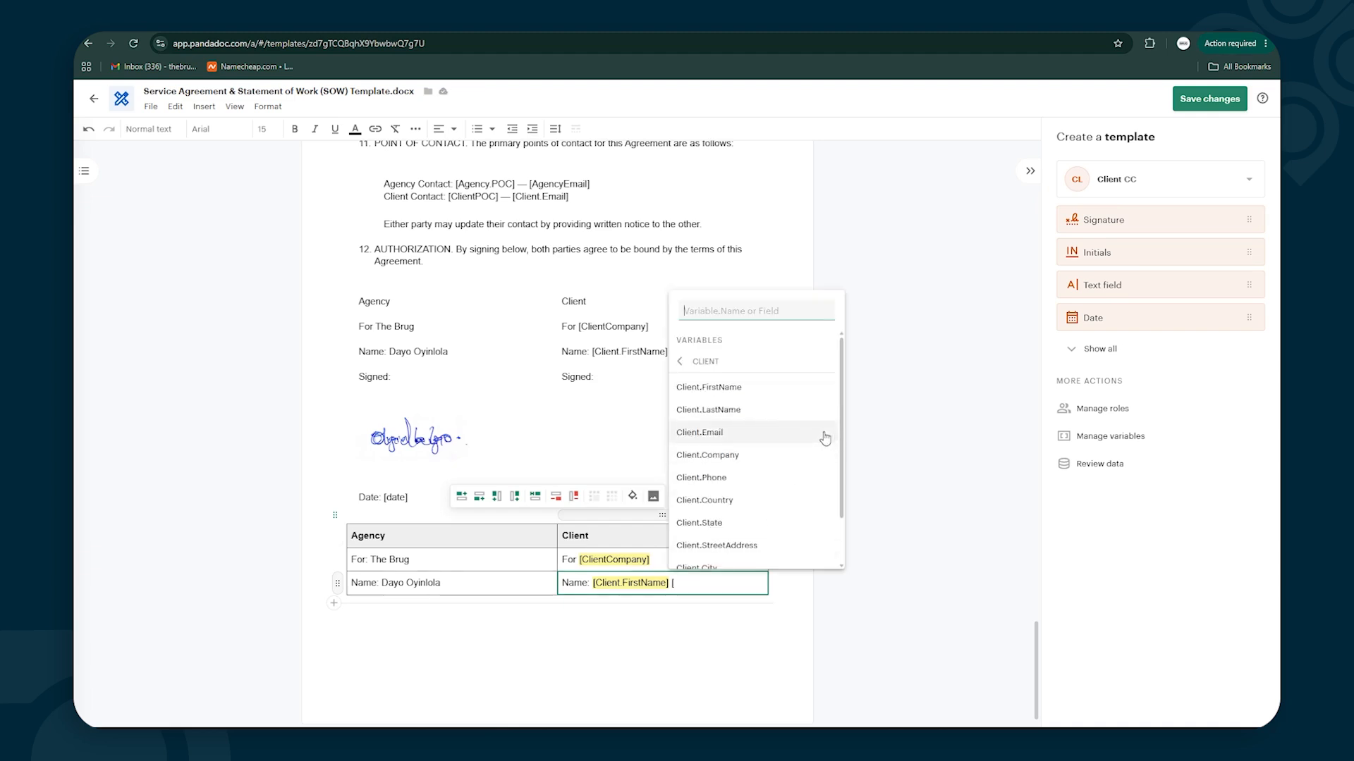
{"action": "left_click", "coordinate": [715, 410]}
Add a row with 'Signed:' in both Agency and Client cells, plus another empty row
{"action": "key", "text": "Tab"}
{"action": "left_click", "coordinate": [415, 608]}
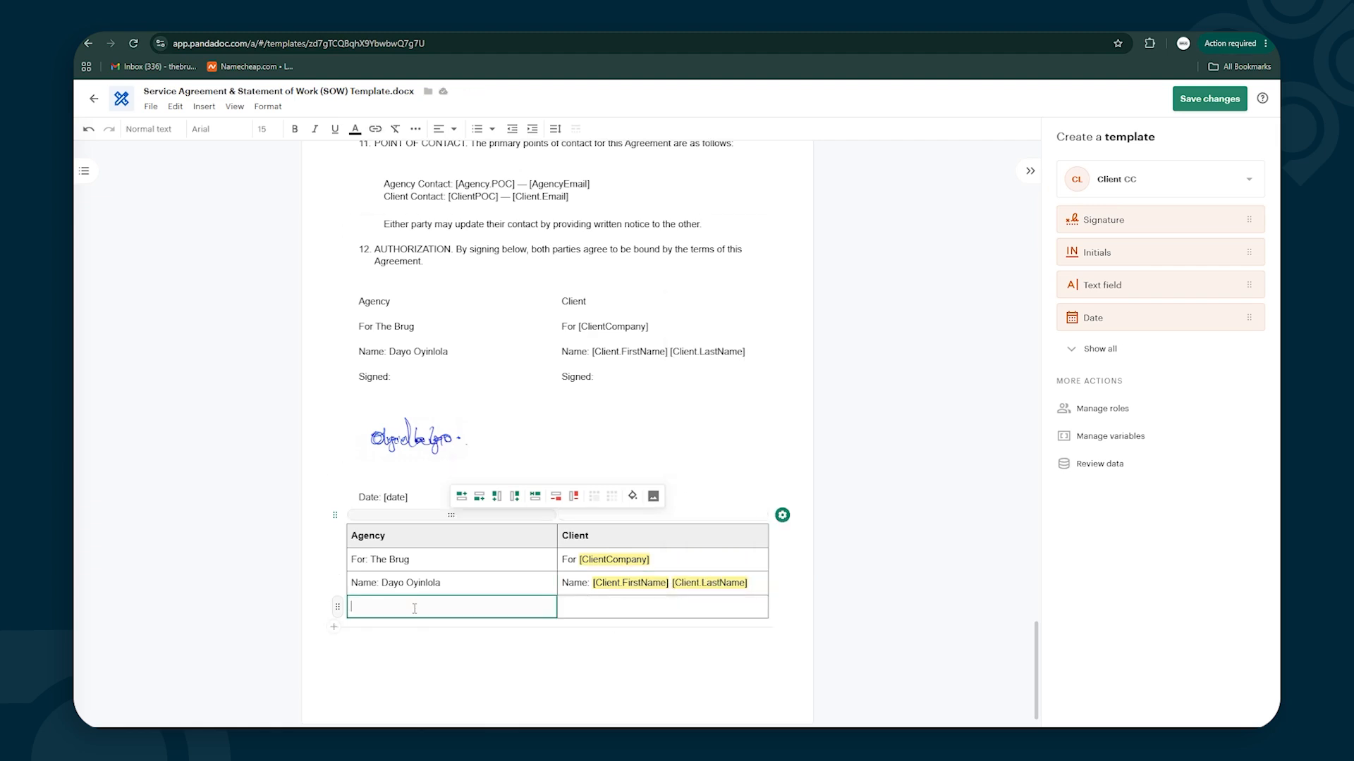
{"action": "type", "text": "Signed:"}
{"action": "key", "text": "Tab"}
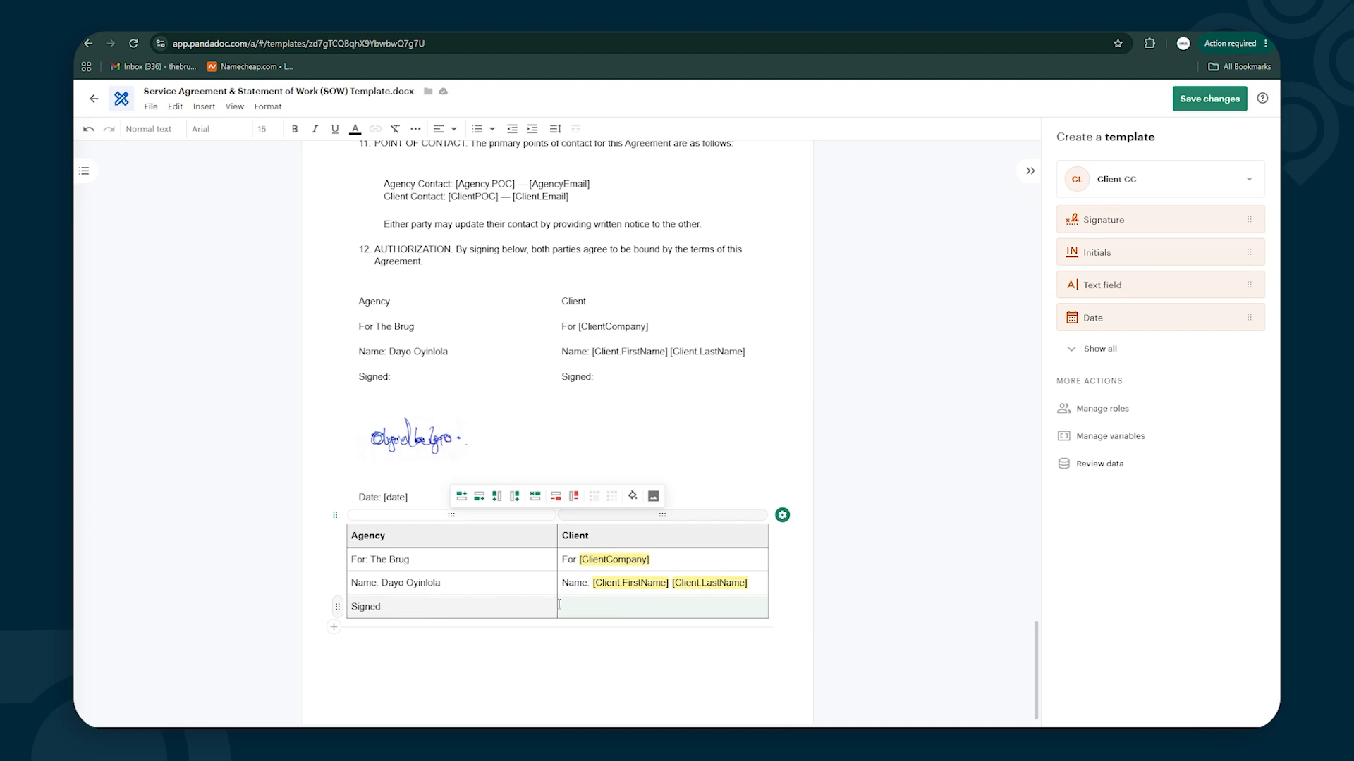
{"action": "left_click", "coordinate": [607, 607]}
{"action": "type", "text": "Signed"}
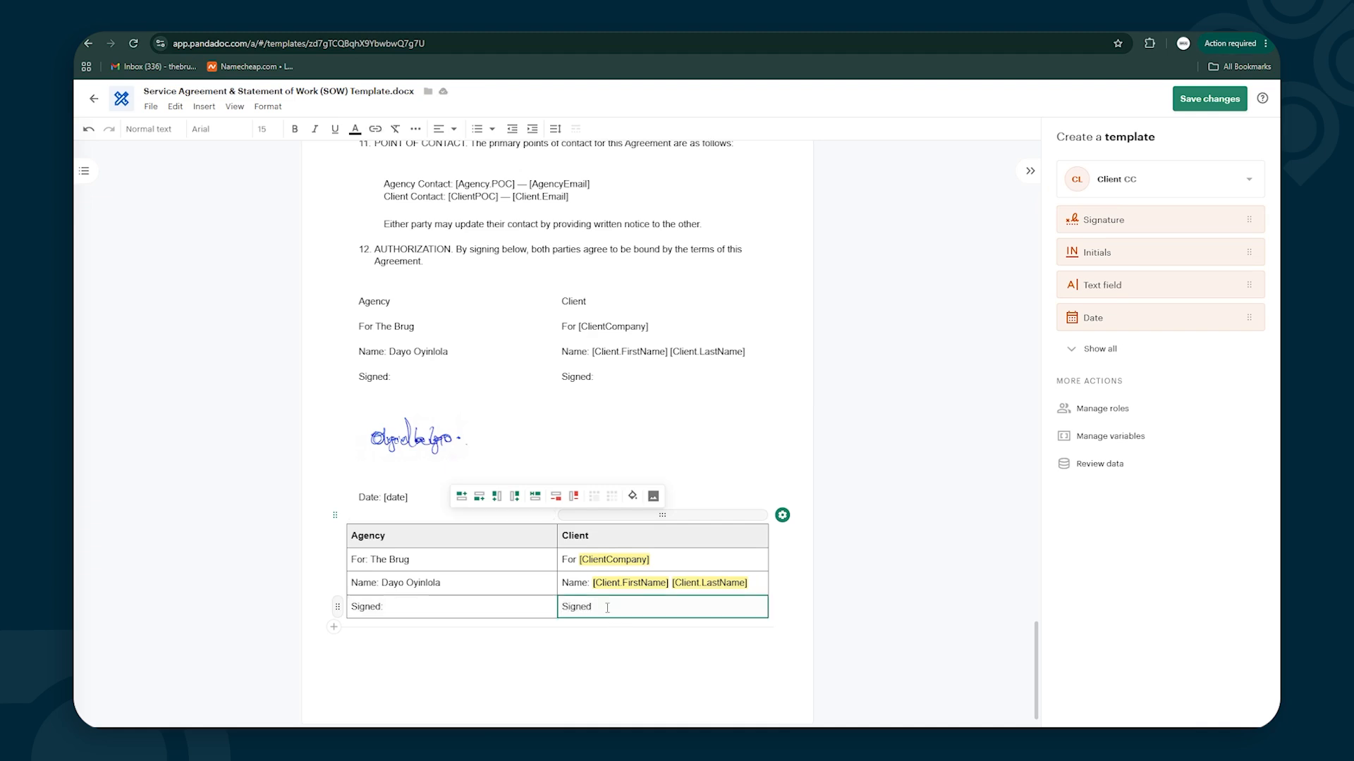
{"action": "type", "text": ":"}
{"action": "key", "text": "Tab"}
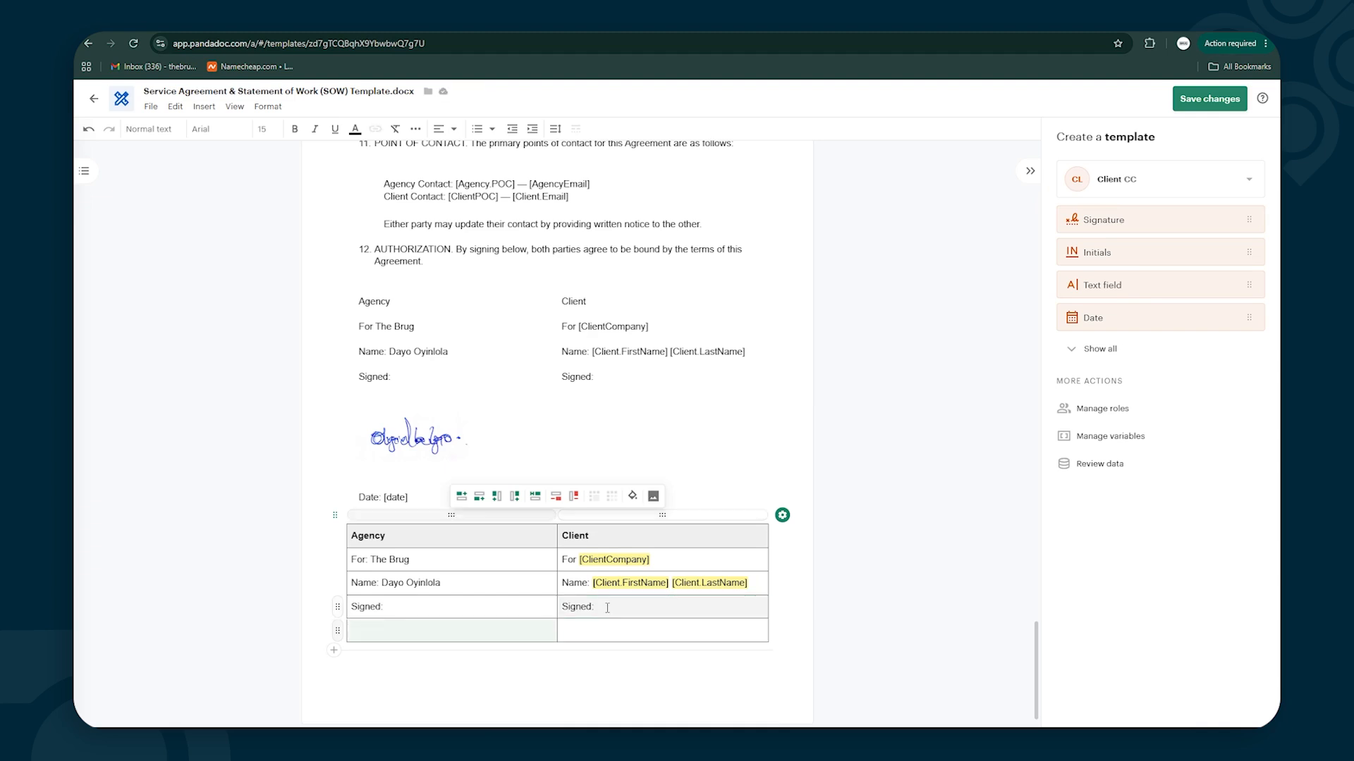
{"action": "scroll", "coordinate": [424, 563], "scroll_direction": "down", "scroll_amount": 1}
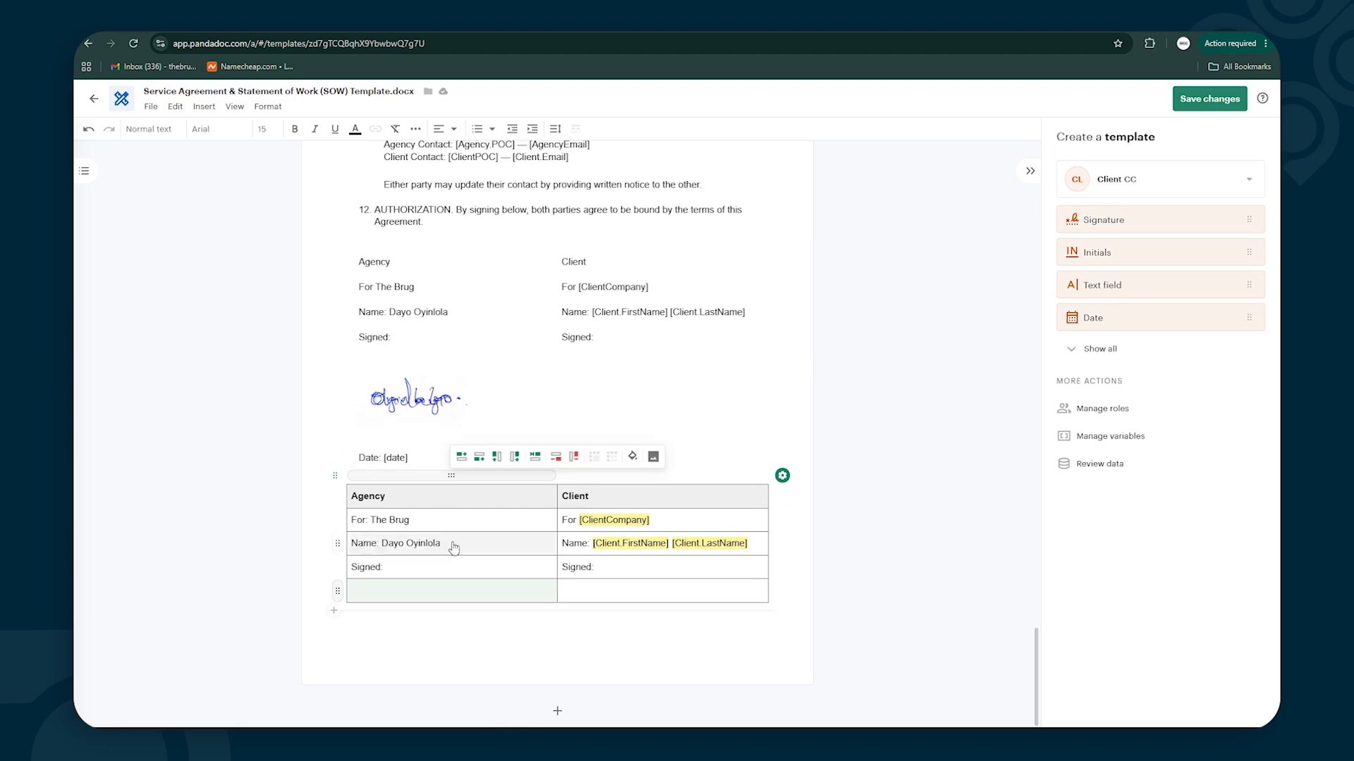
Insert Pictures/Signature.jpg as the agency signature image in the table's bottom-left cell
{"action": "left_click", "coordinate": [400, 592]}
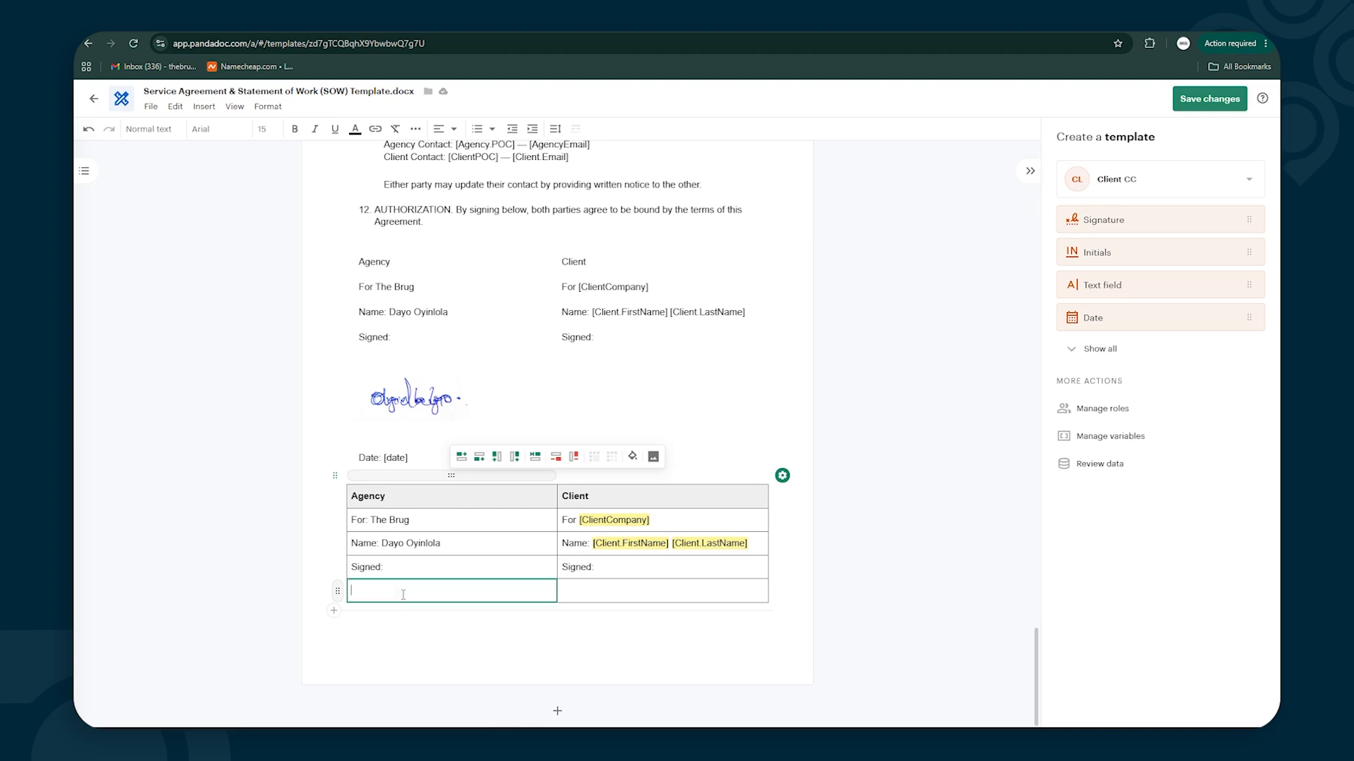
{"action": "left_click", "coordinate": [654, 458]}
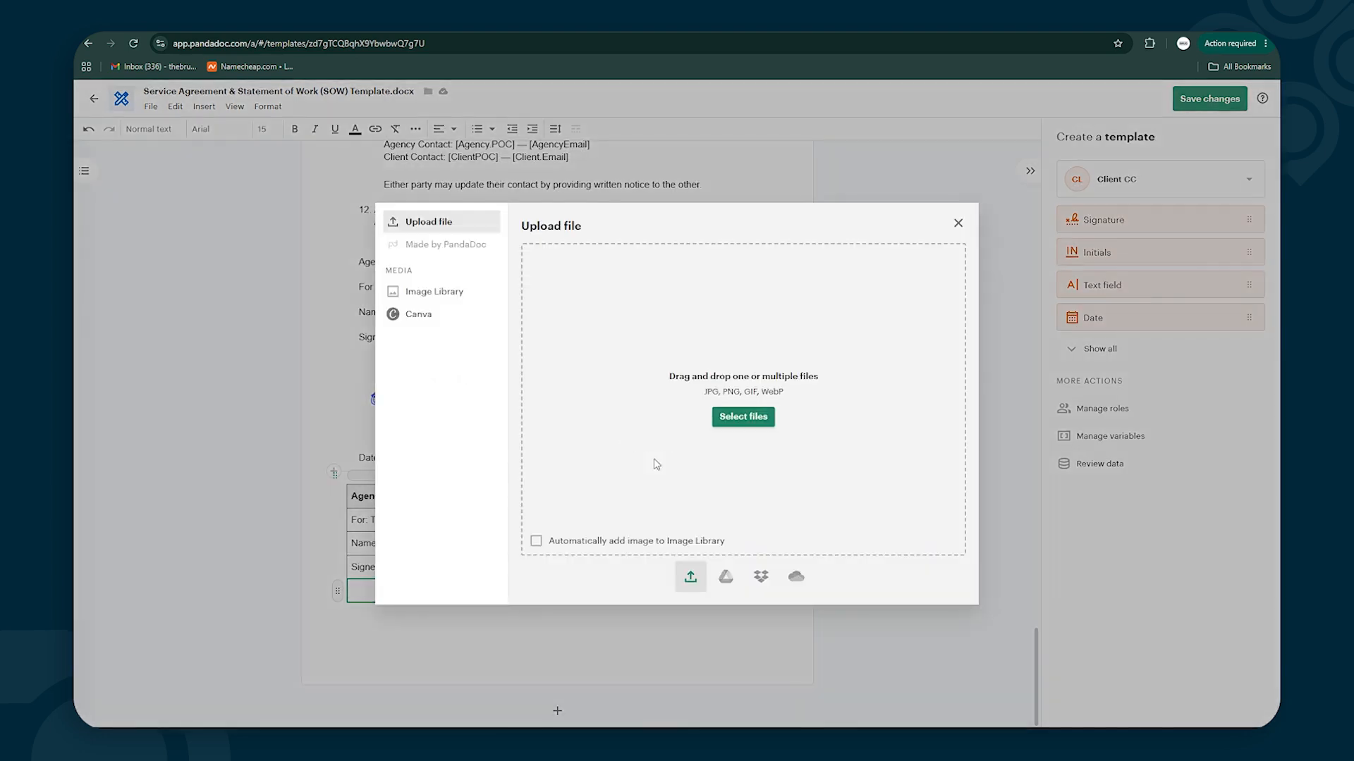
{"action": "left_click", "coordinate": [743, 417]}
{"action": "left_click", "coordinate": [121, 160]}
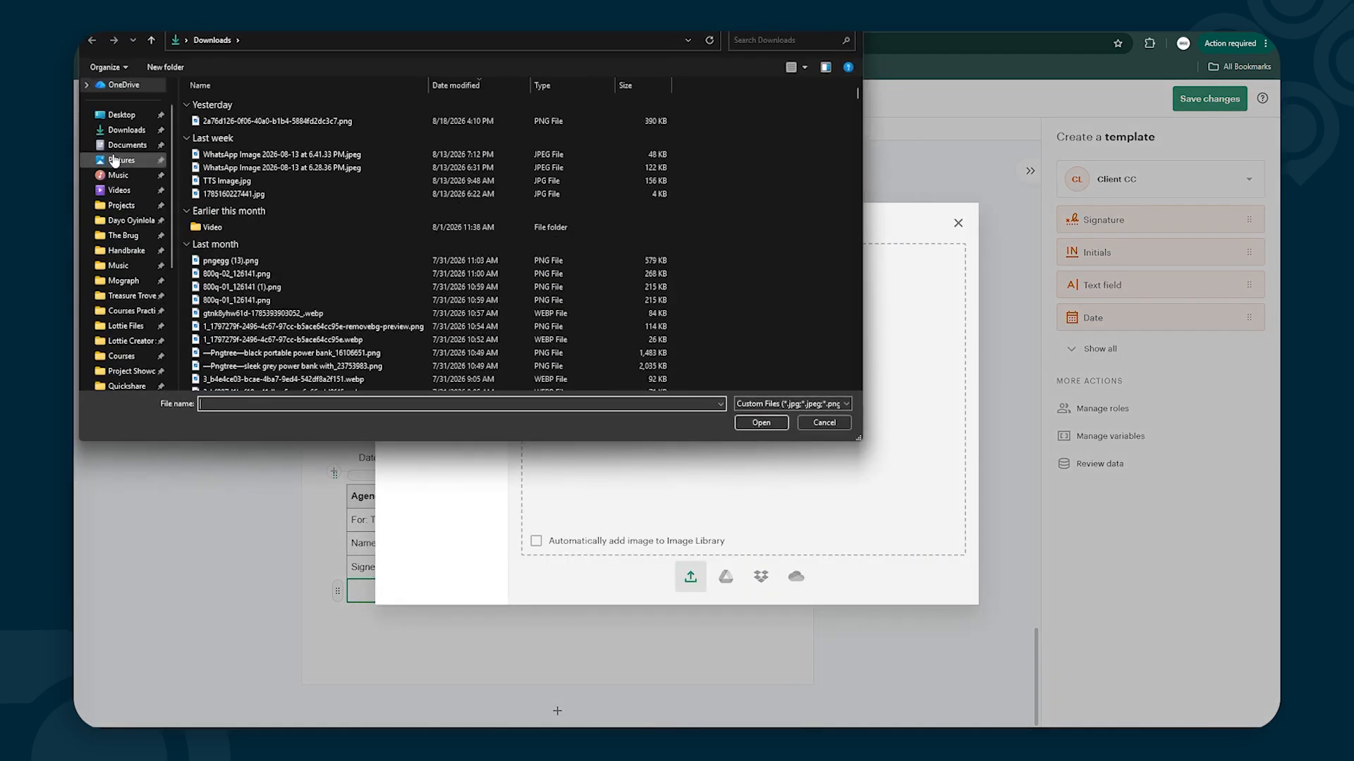
{"action": "left_click", "coordinate": [770, 130]}
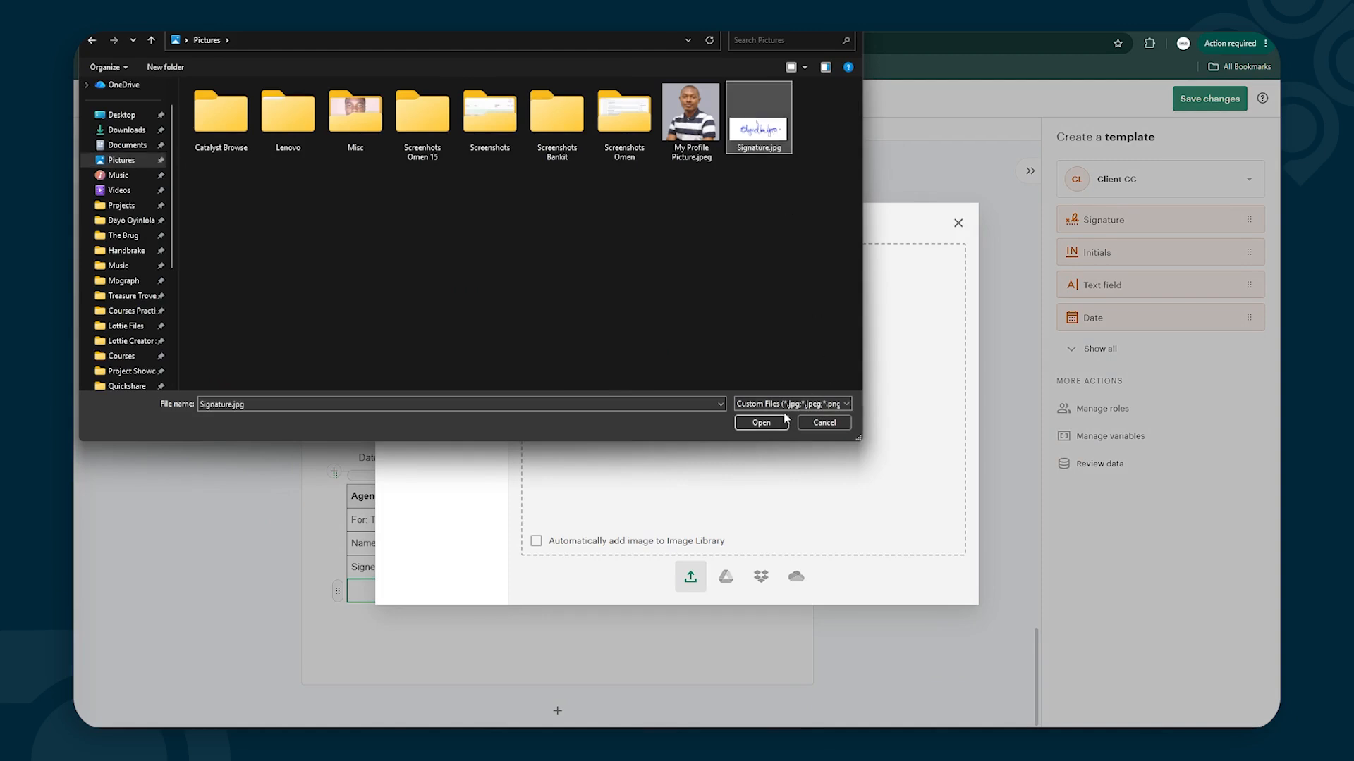
{"action": "left_click", "coordinate": [763, 423]}
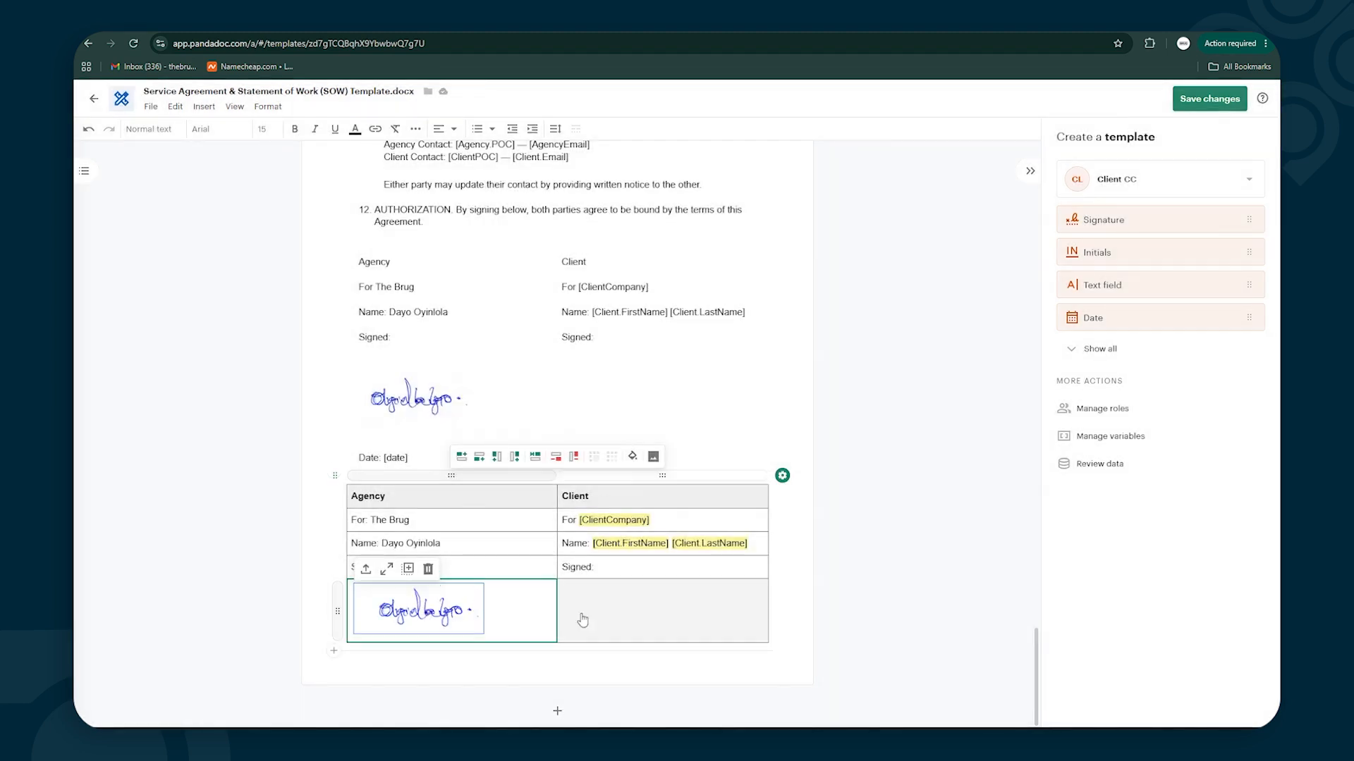
{"action": "left_click", "coordinate": [604, 608]}
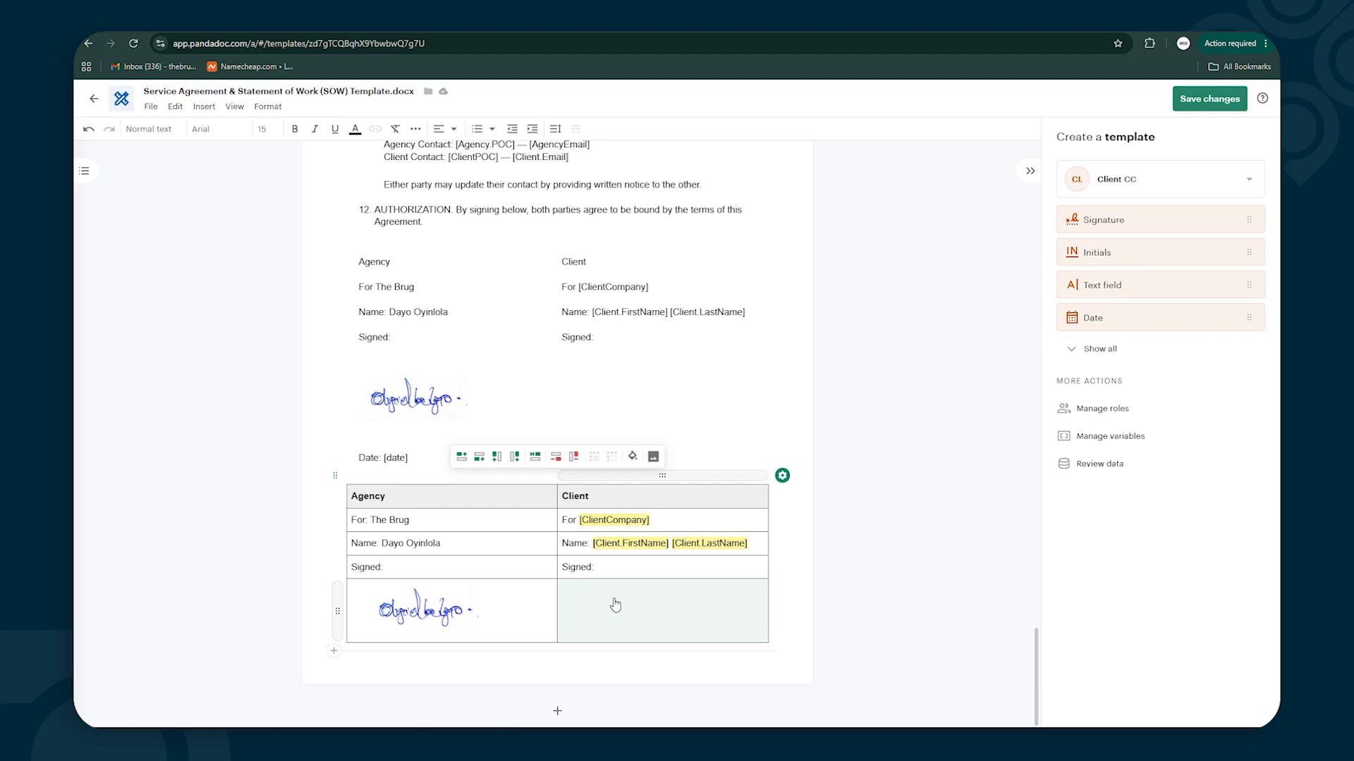
Assign the Client Signer role, drop a signature field into the Client cell, and add a row
{"action": "left_click", "coordinate": [1182, 182]}
{"action": "left_click", "coordinate": [1141, 185]}
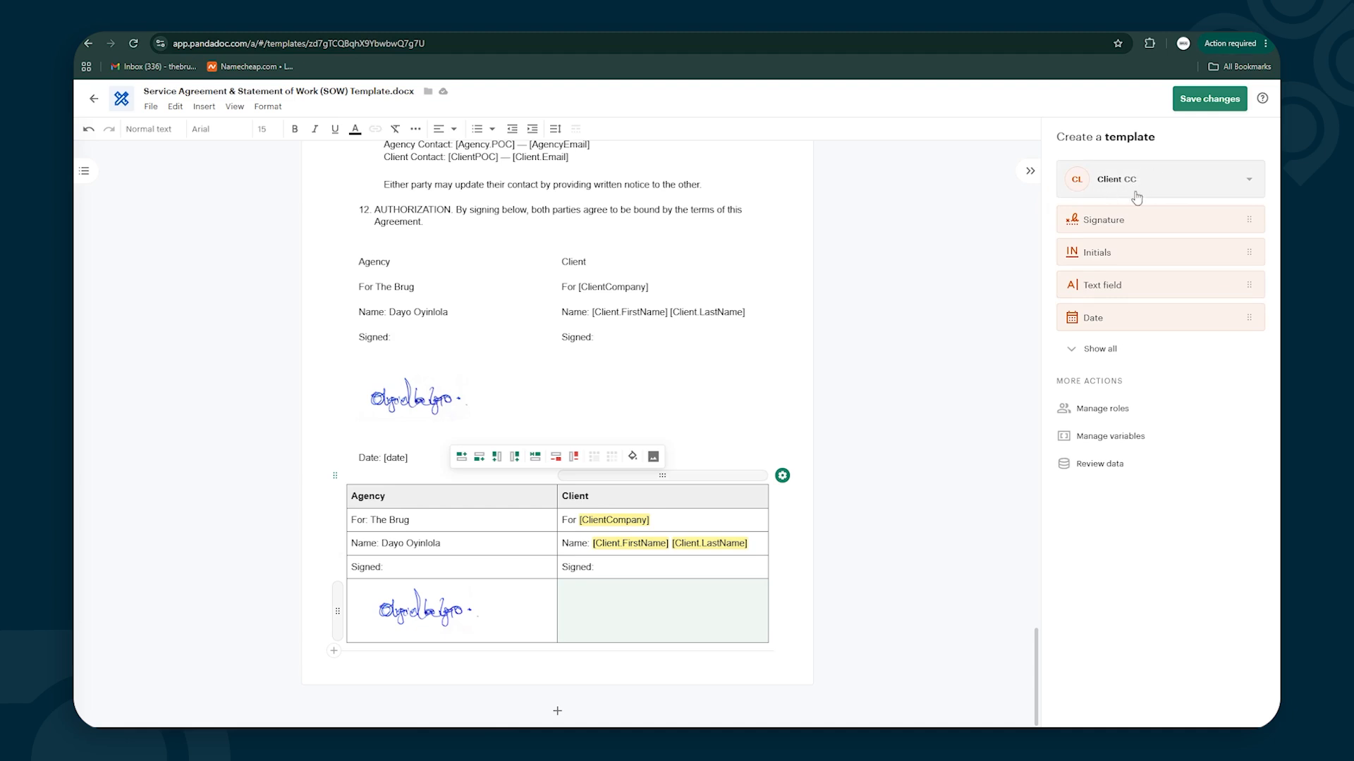
{"action": "mouse_move", "coordinate": [1121, 218]}
{"action": "left_mouse_down"}
{"action": "mouse_move", "coordinate": [1015, 281]}
{"action": "mouse_move", "coordinate": [822, 506]}
{"action": "mouse_move", "coordinate": [630, 632]}
{"action": "mouse_move", "coordinate": [601, 620]}
{"action": "left_mouse_up"}
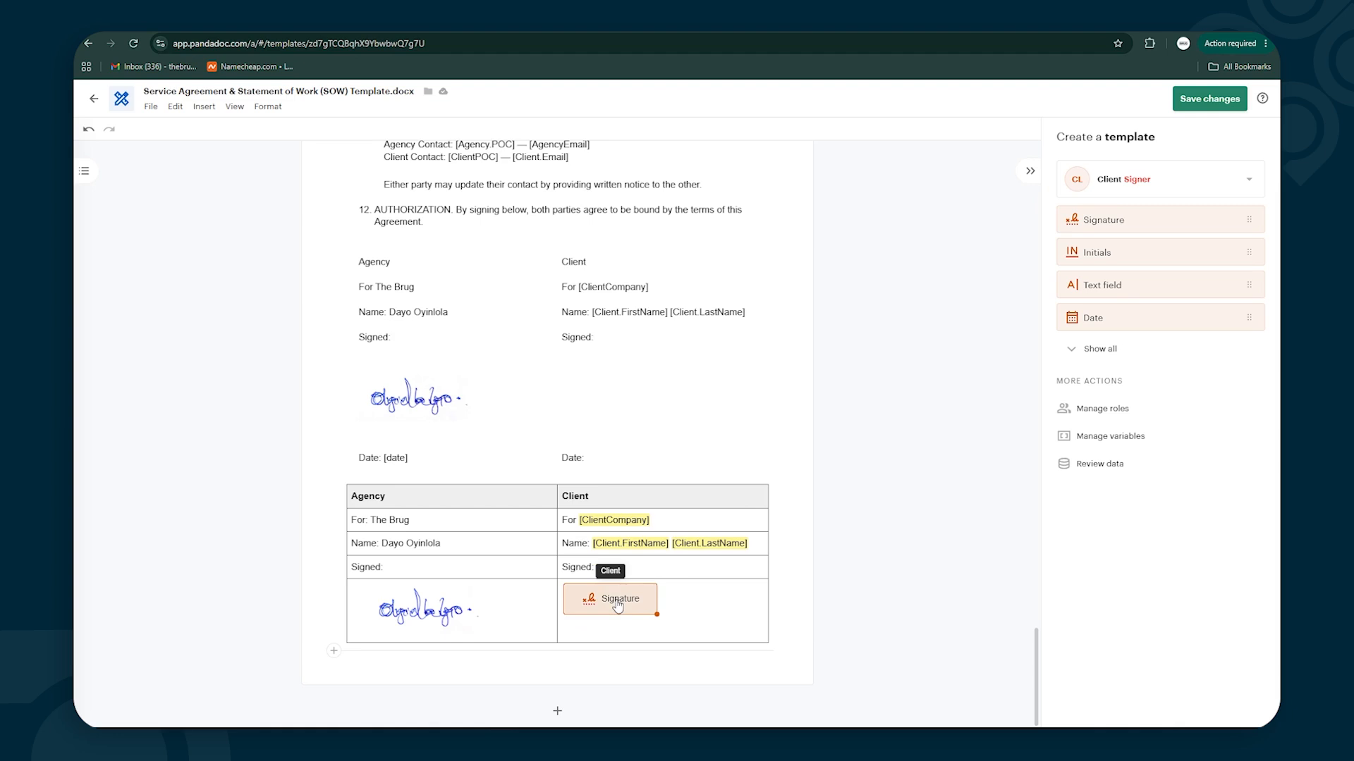
{"action": "left_click", "coordinate": [707, 607]}
{"action": "key", "text": "Tab"}
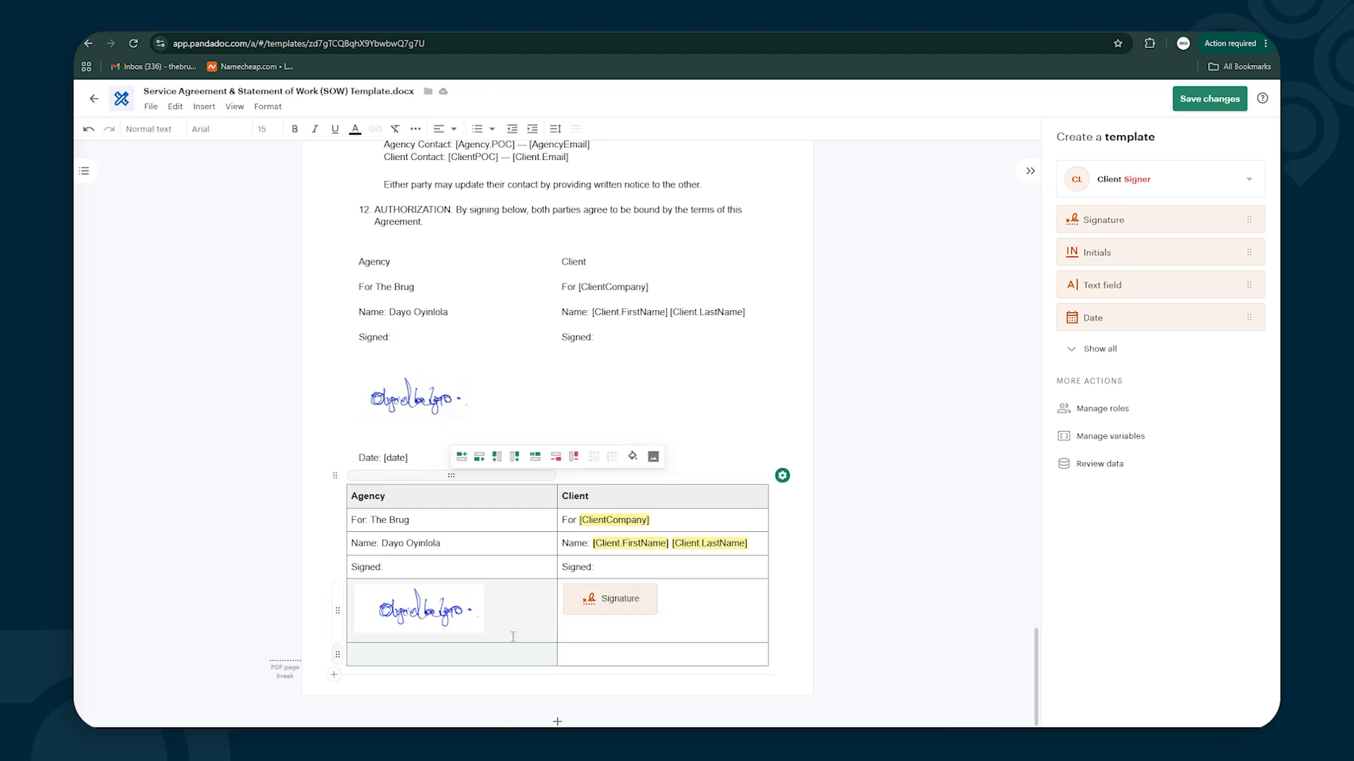
Enter 'Date: [Date]' in the bottom-left cell and drop a Date field into the Client cell
{"action": "left_click", "coordinate": [418, 656]}
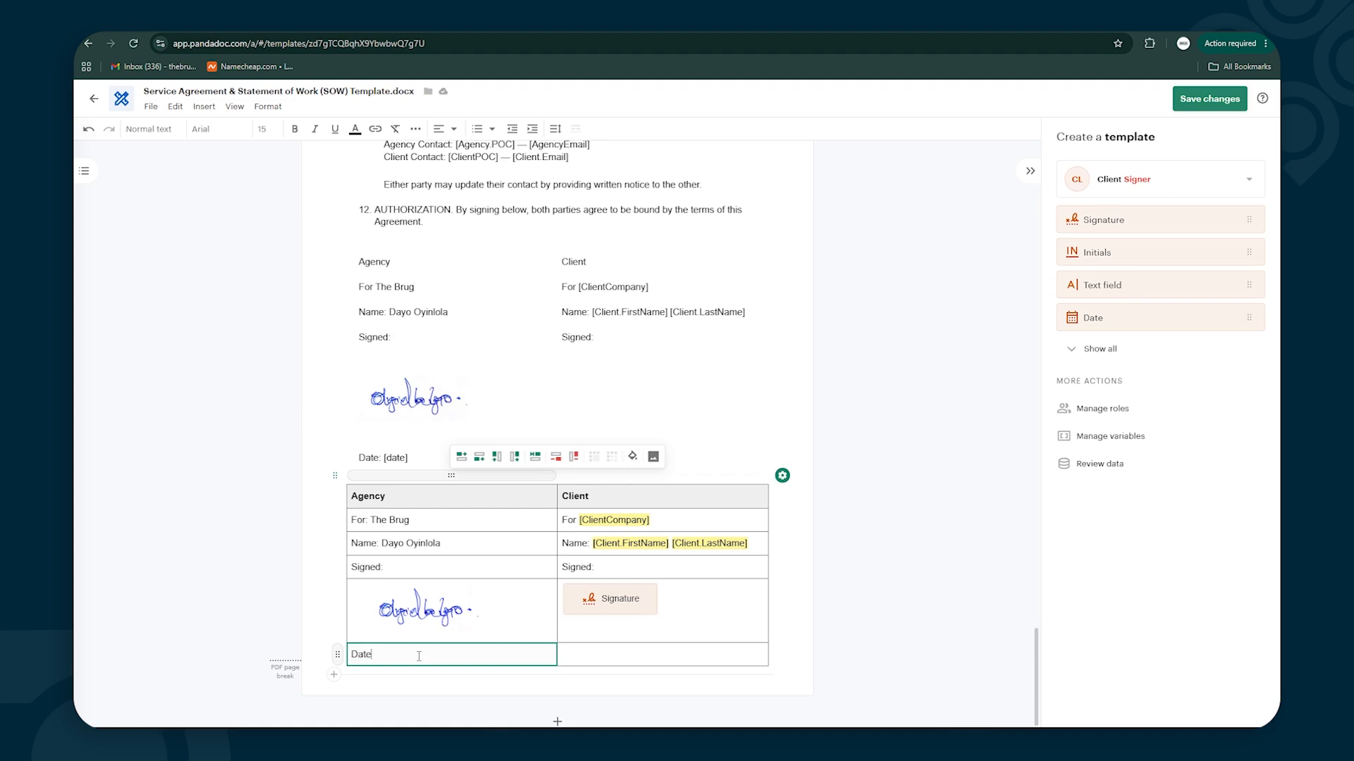
{"action": "type", "text": "Date: ["}
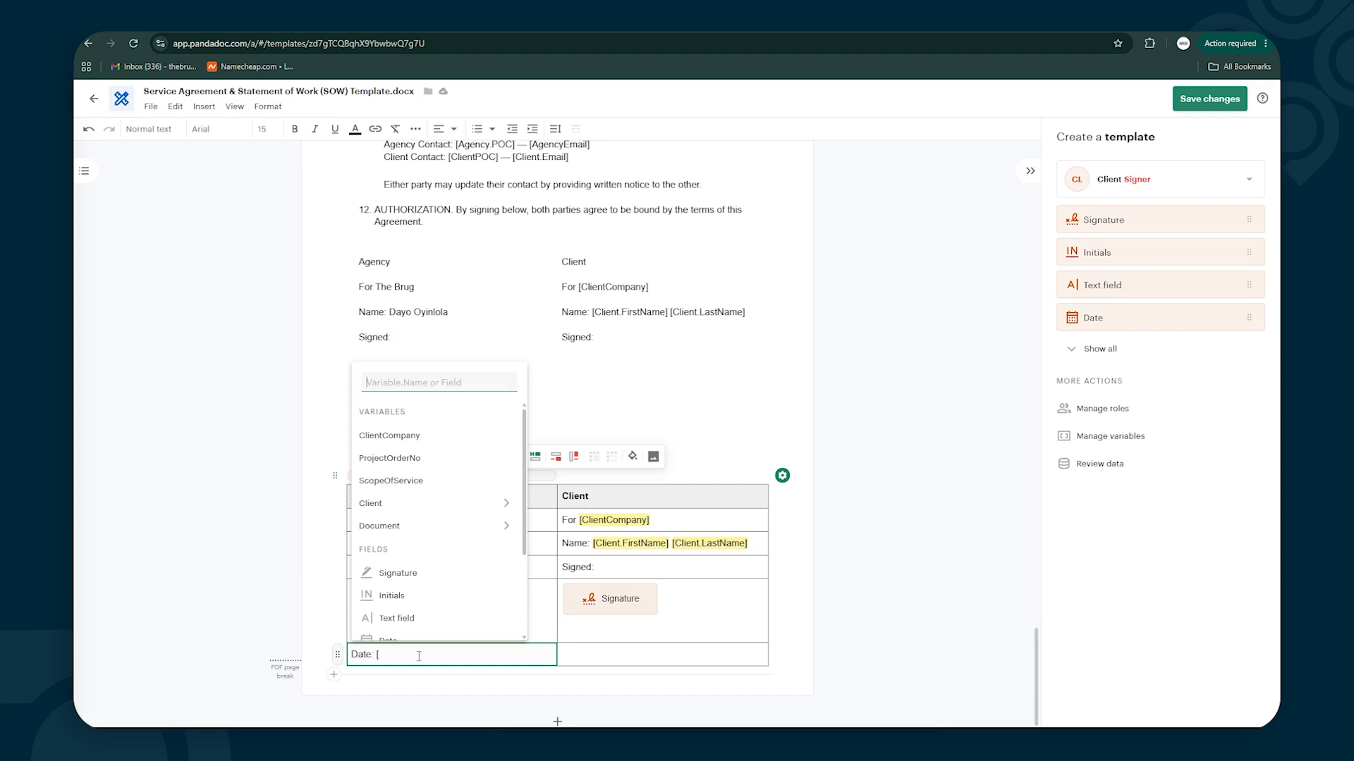
{"action": "type", "text": "Da"}
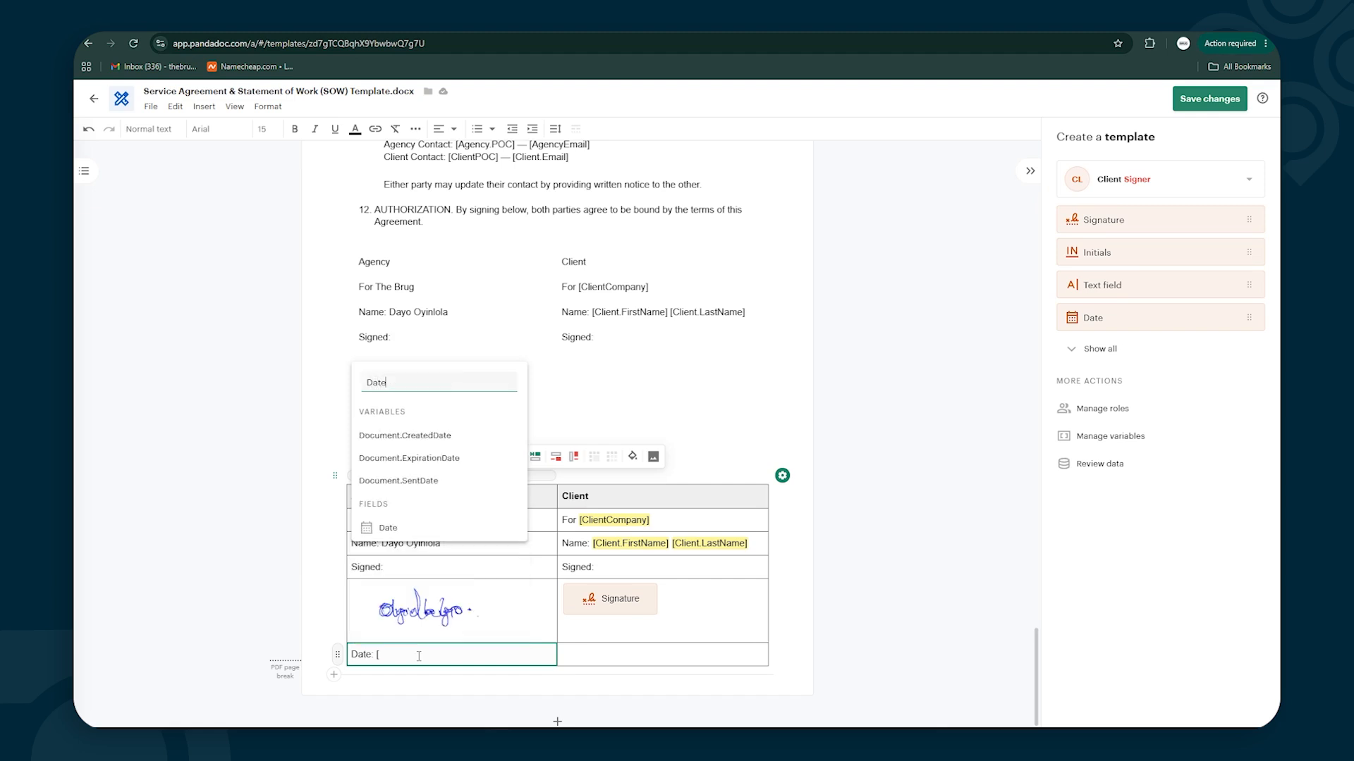
{"action": "key", "text": "Return"}
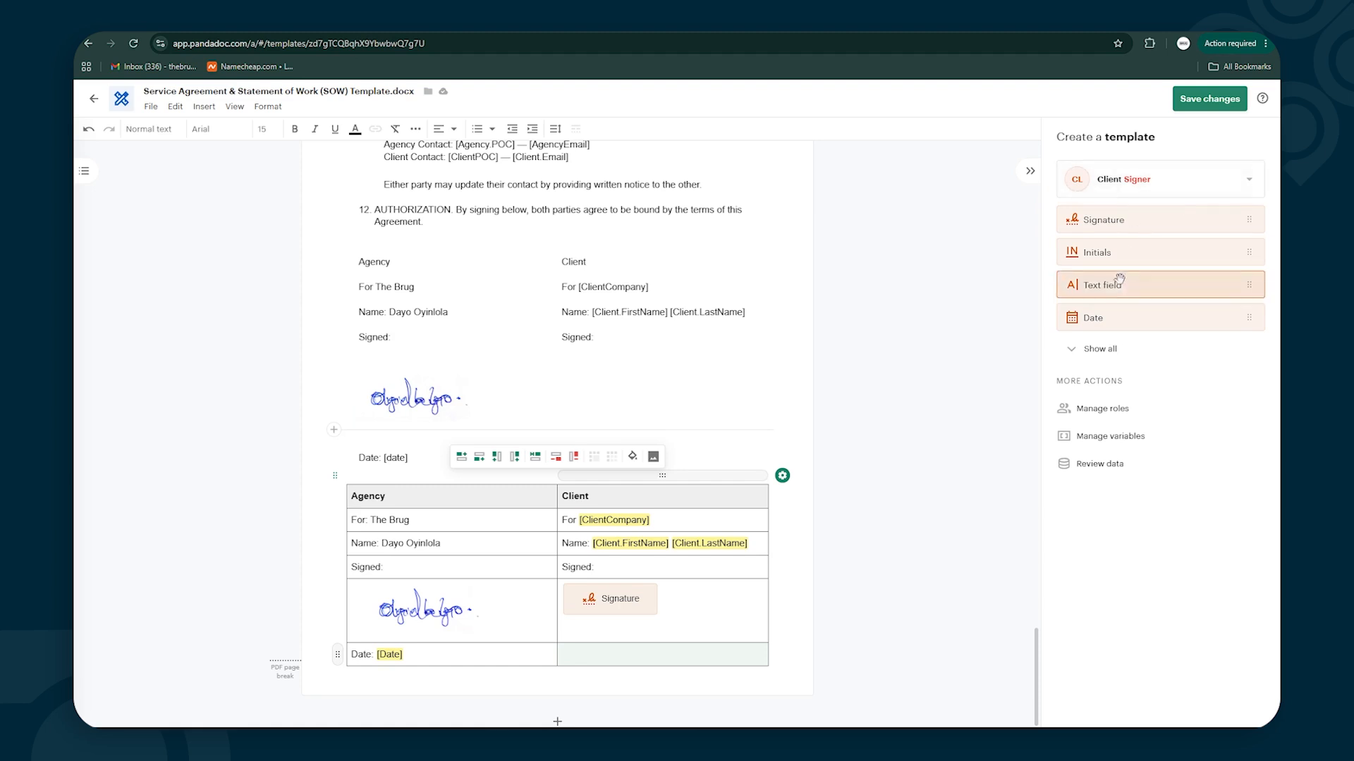
{"action": "left_click_drag", "start_coordinate": [1105, 317], "coordinate": [630, 657]}
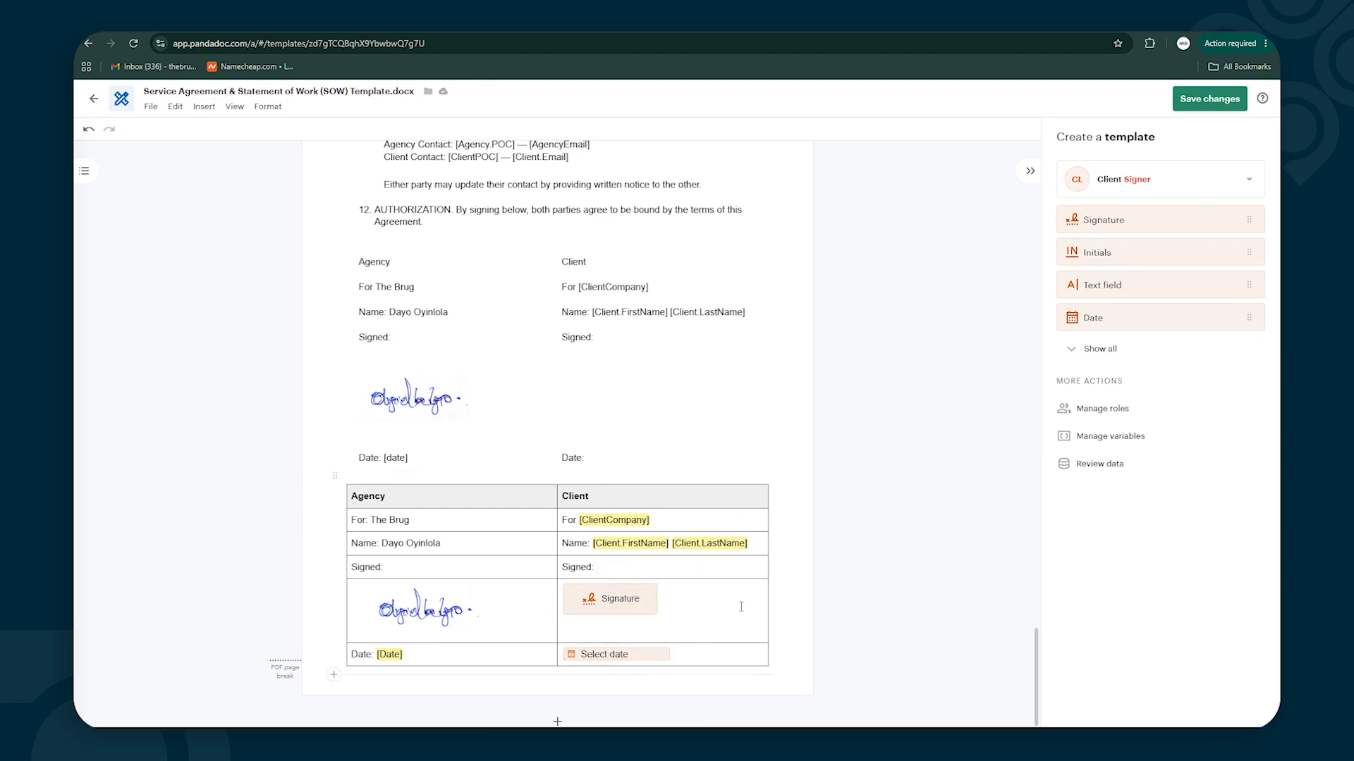
Create a new recipient role named 'Sender' from the role dropdown
{"action": "left_click", "coordinate": [1248, 185]}
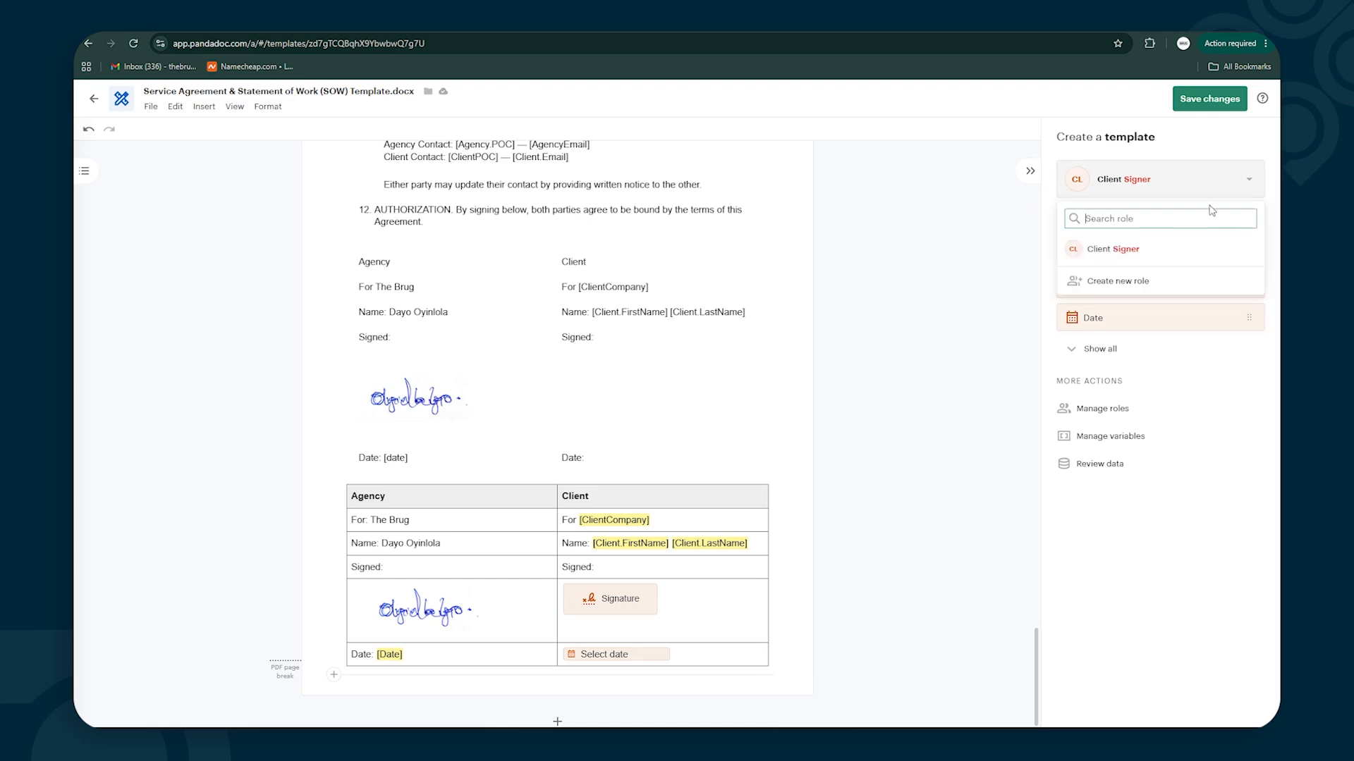
{"action": "left_click", "coordinate": [1101, 284]}
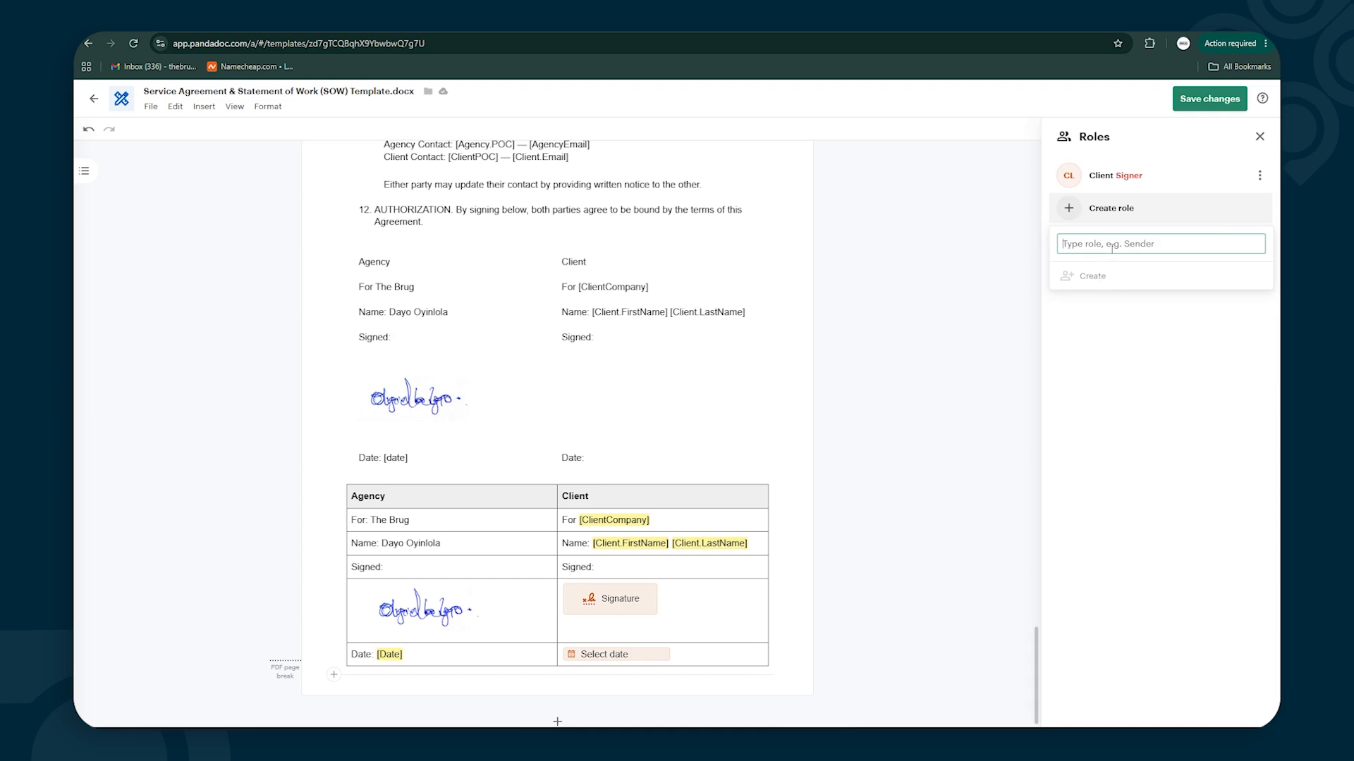
{"action": "type", "text": "Sender"}
{"action": "left_click", "coordinate": [1091, 276]}
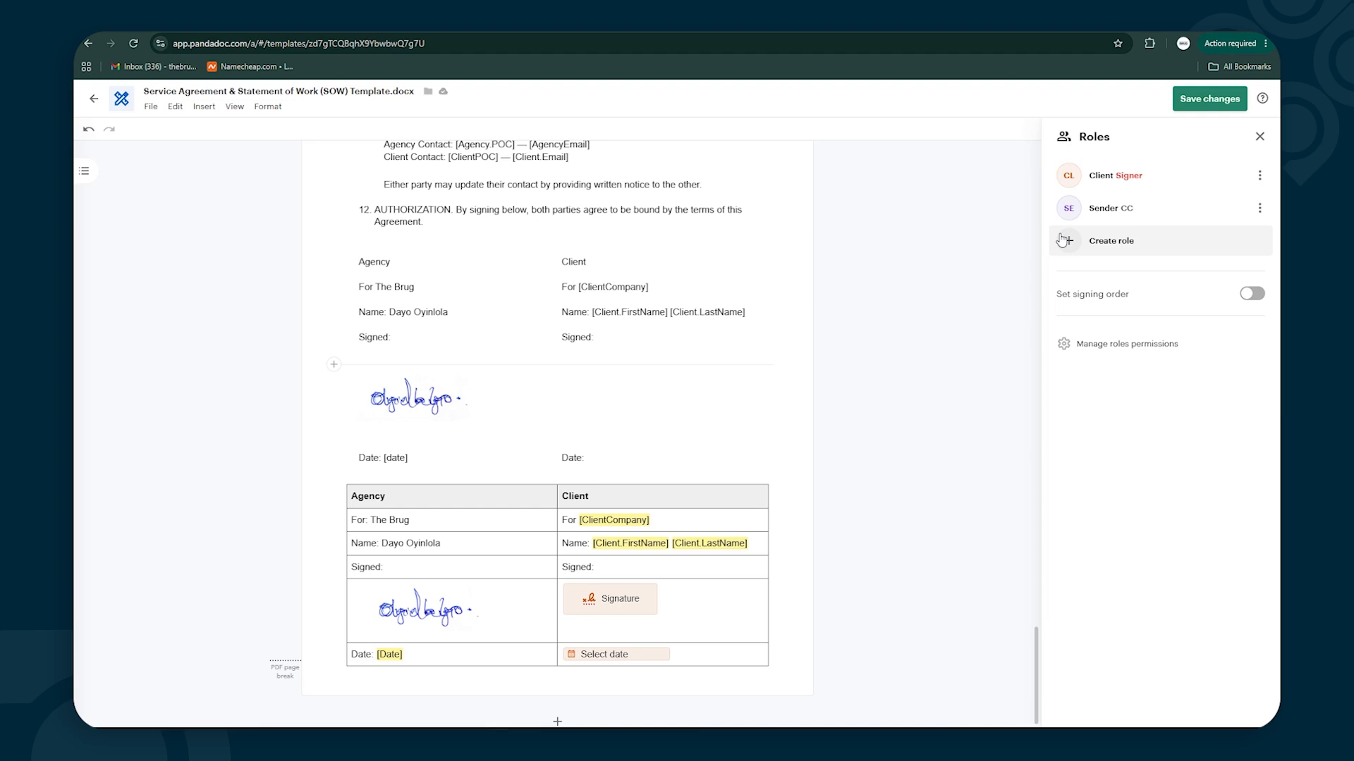
Assign new fields to Client Signer and expand the field list with Show all
{"action": "left_click", "coordinate": [1260, 136]}
{"action": "left_click", "coordinate": [1142, 179]}
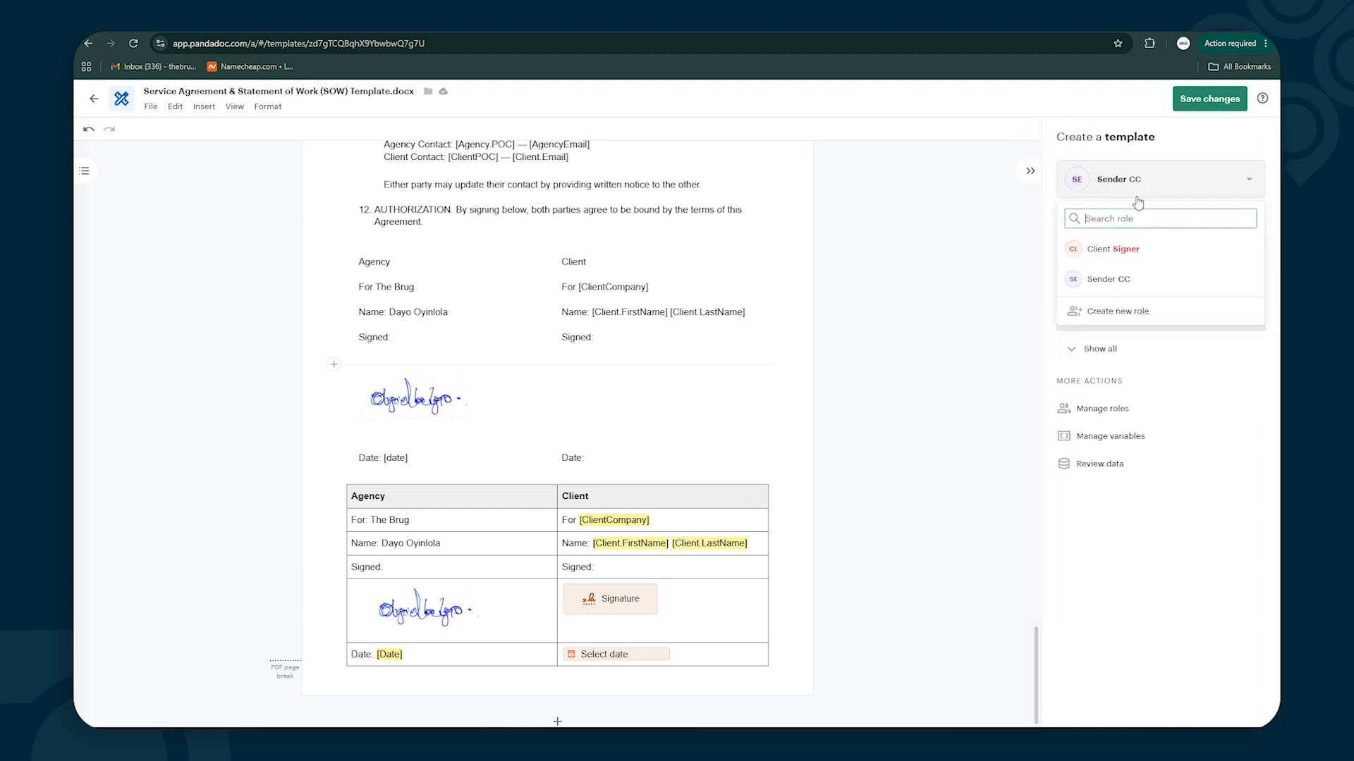
{"action": "left_click", "coordinate": [1004, 251]}
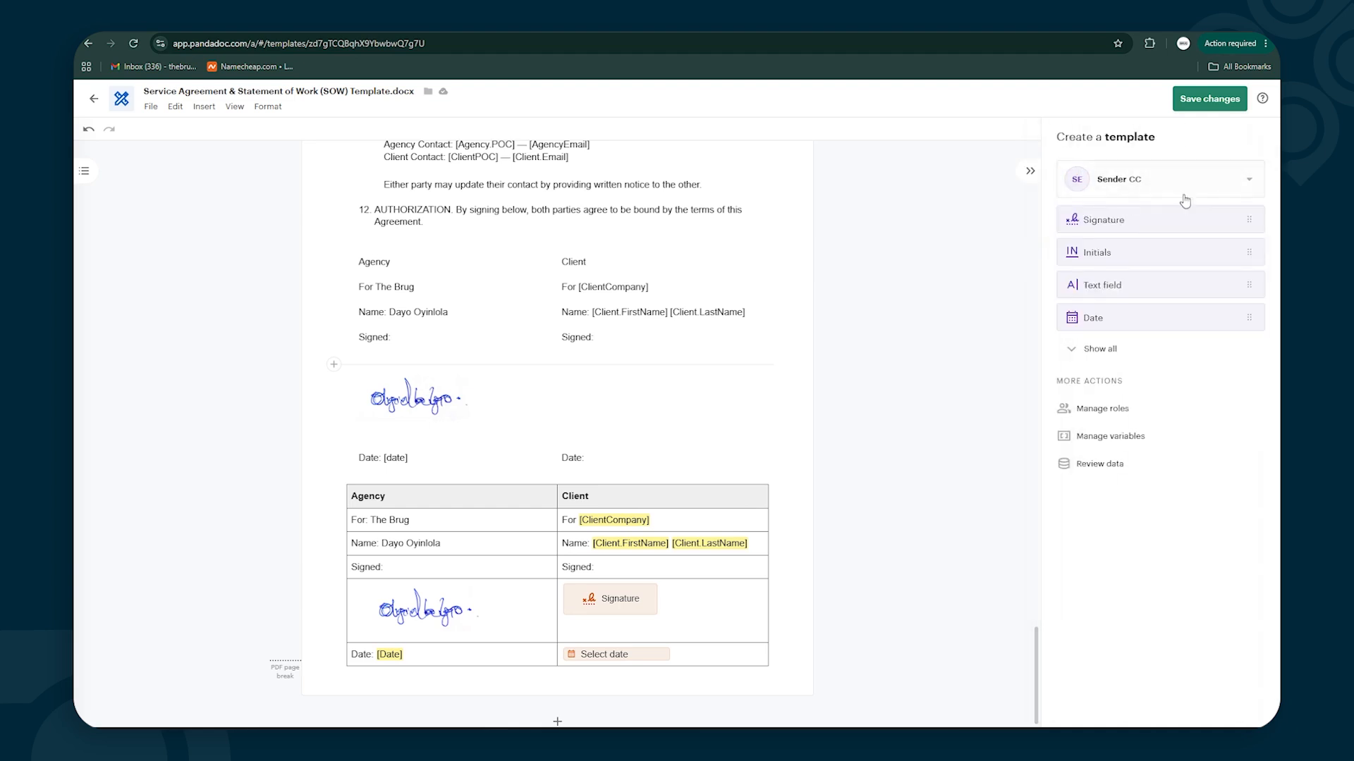
{"action": "left_click", "coordinate": [1250, 185]}
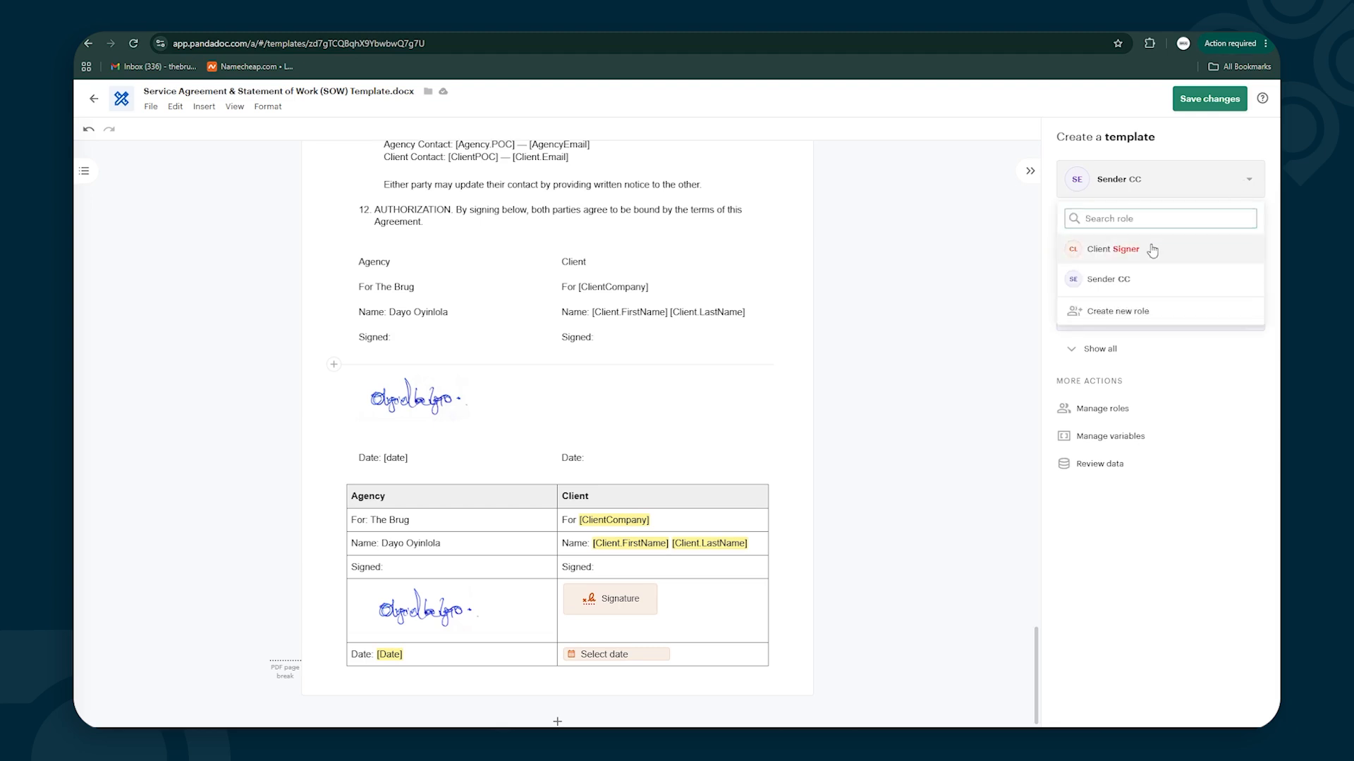
{"action": "left_click", "coordinate": [1149, 248]}
{"action": "left_click", "coordinate": [1246, 184]}
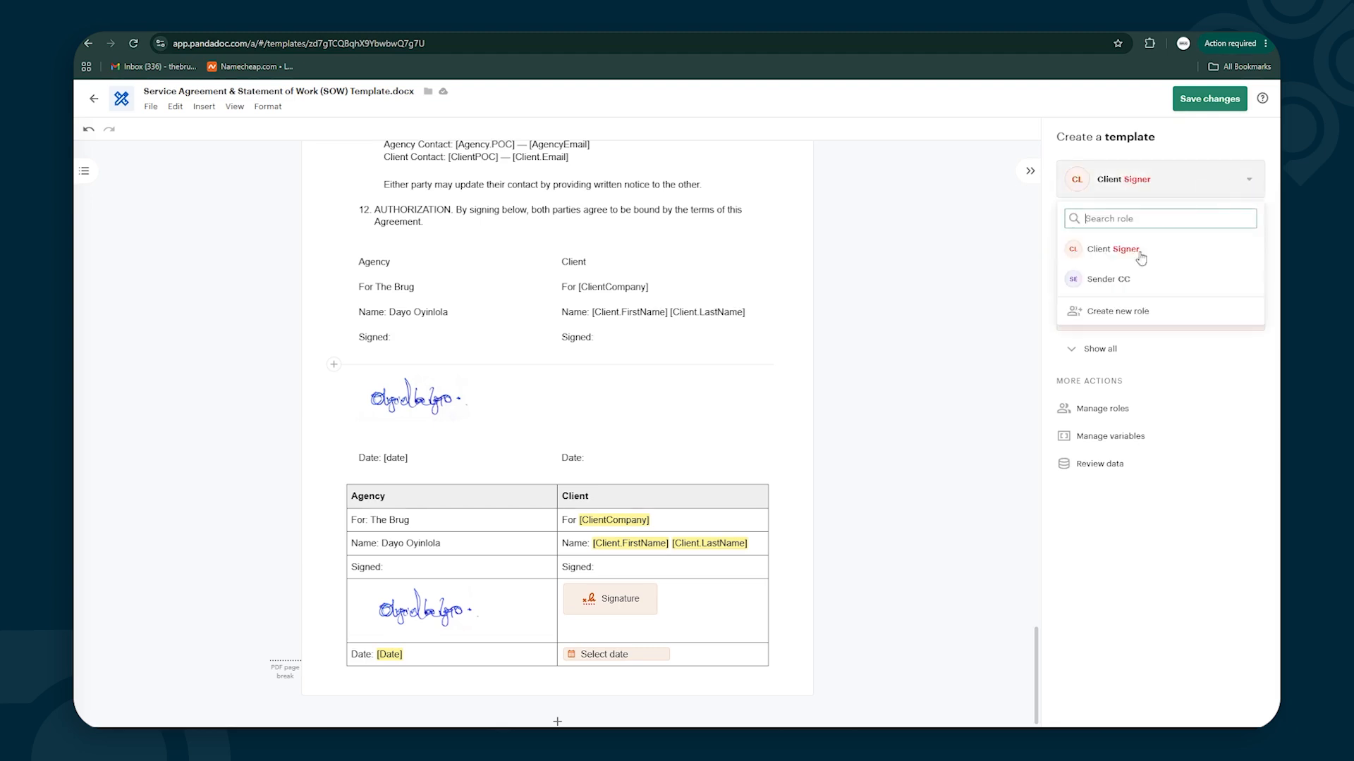
{"action": "left_click", "coordinate": [1120, 277]}
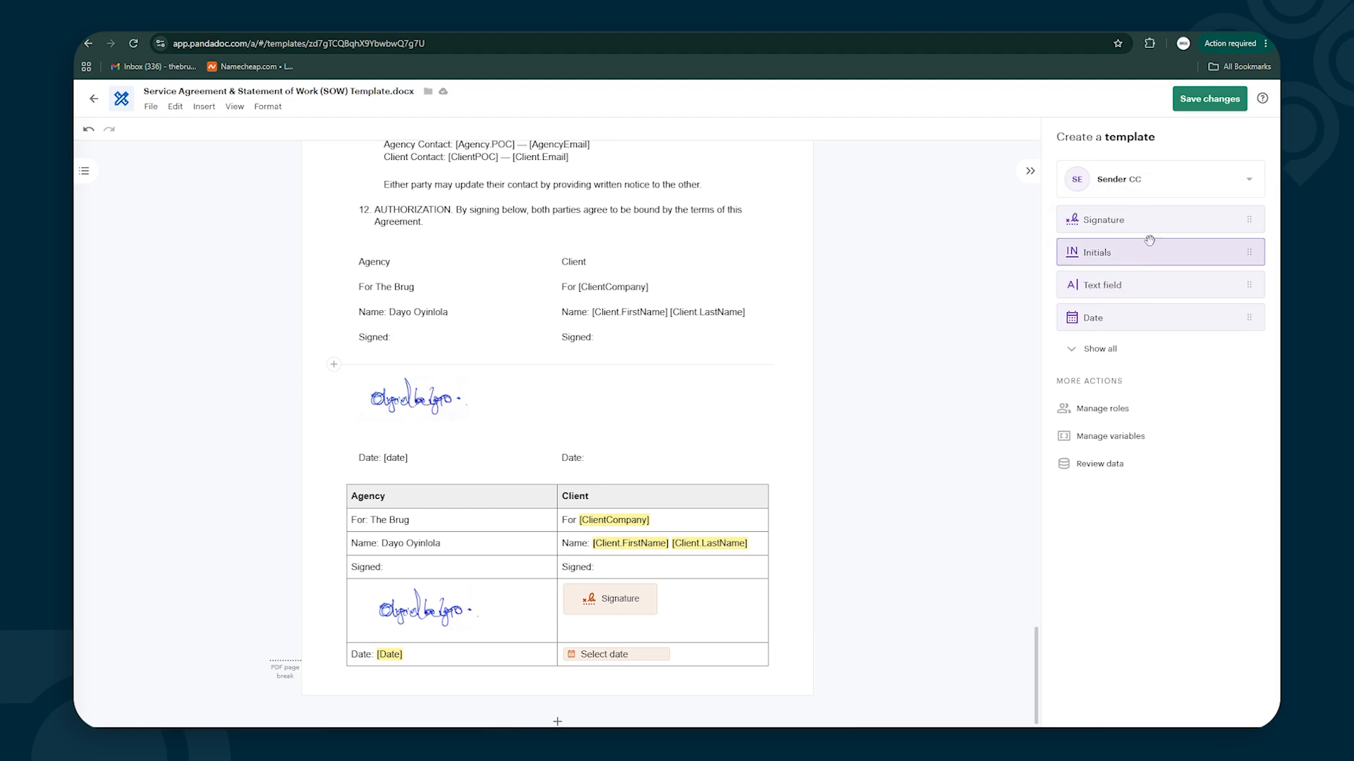
{"action": "left_click", "coordinate": [1250, 183]}
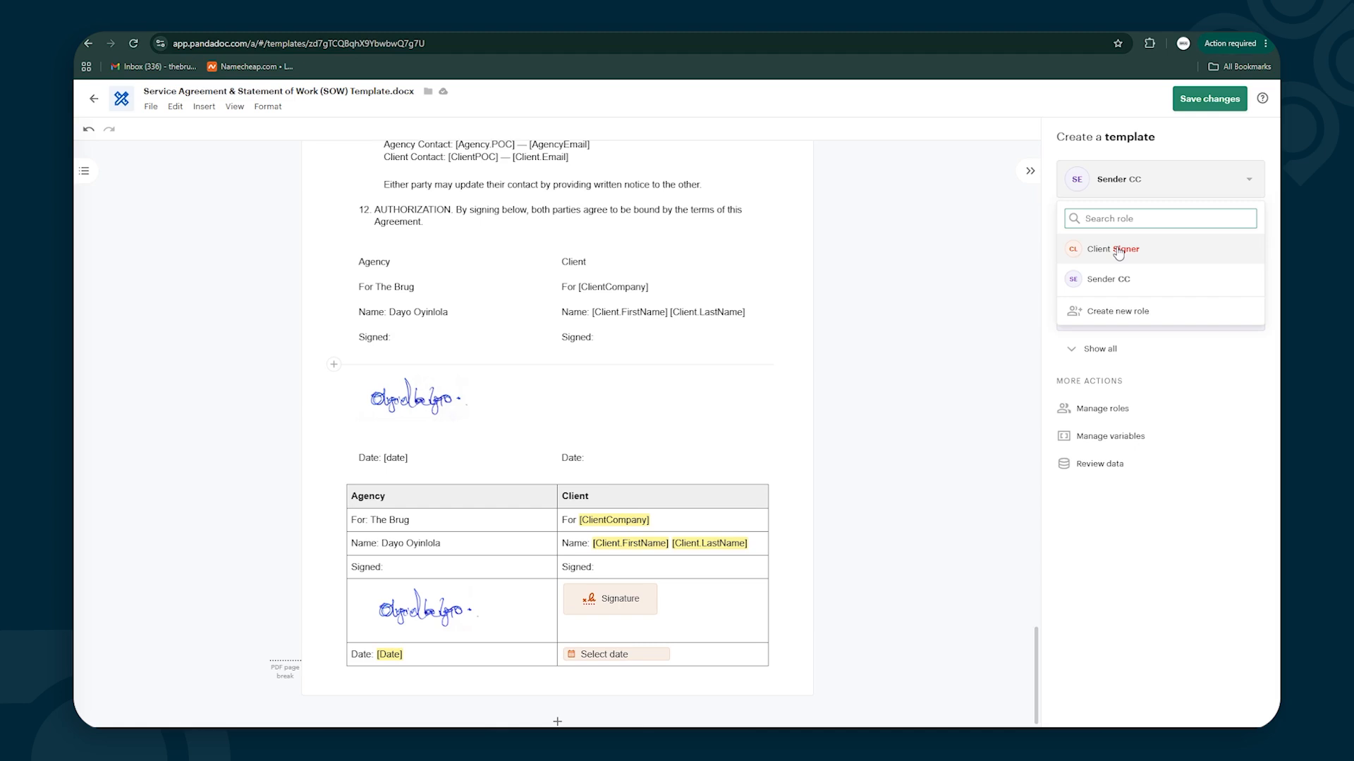
{"action": "left_click", "coordinate": [1118, 251]}
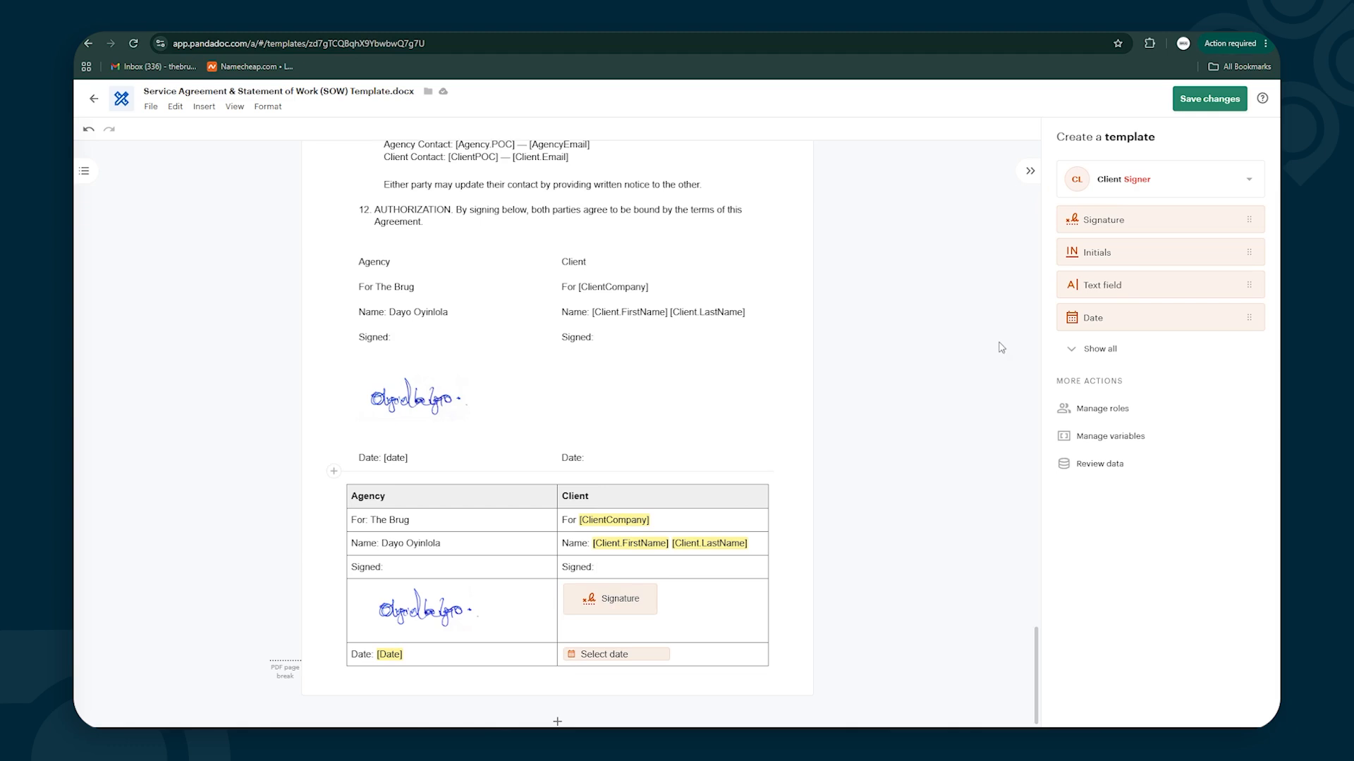
{"action": "left_click", "coordinate": [1089, 350]}
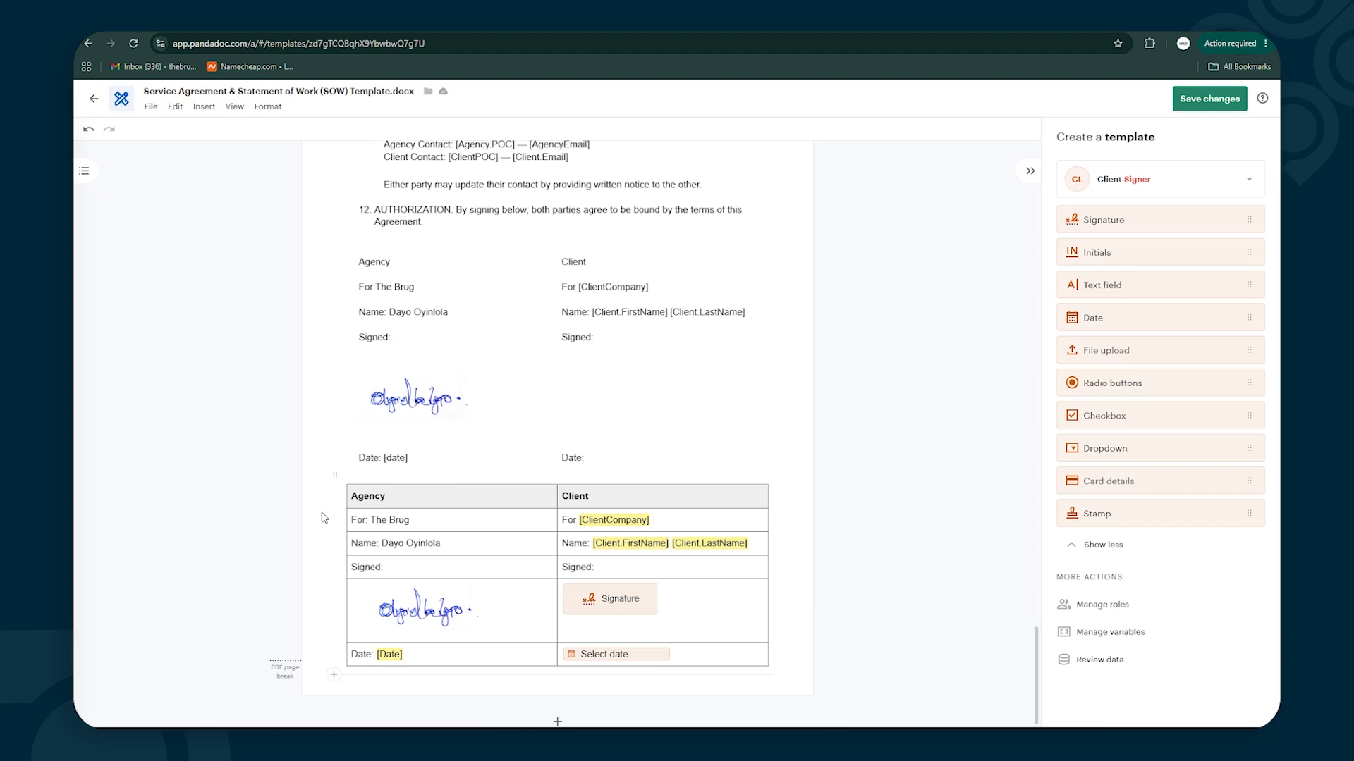
{"action": "left_click", "coordinate": [451, 498]}
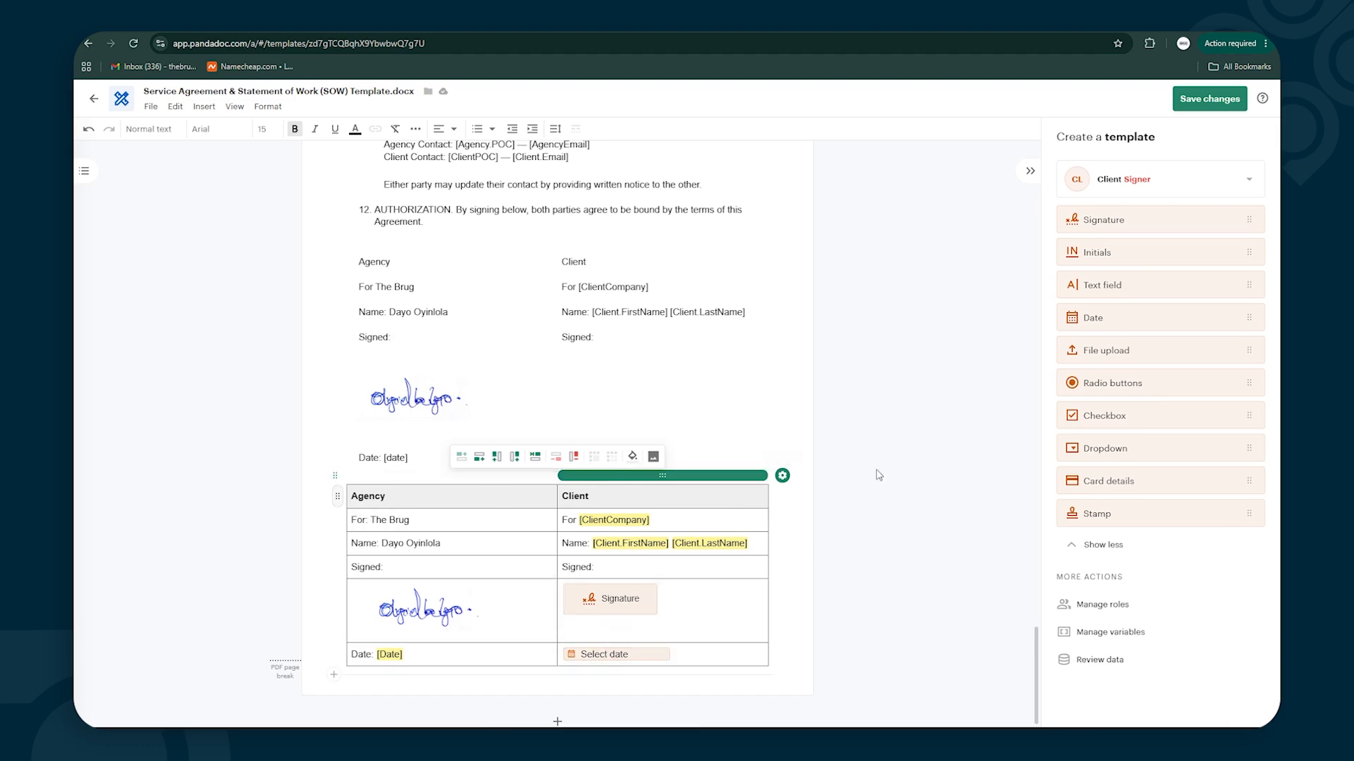
Turn off the lower table's Horizontal, Vertical and Outline borders in Table design
{"action": "left_click", "coordinate": [782, 477]}
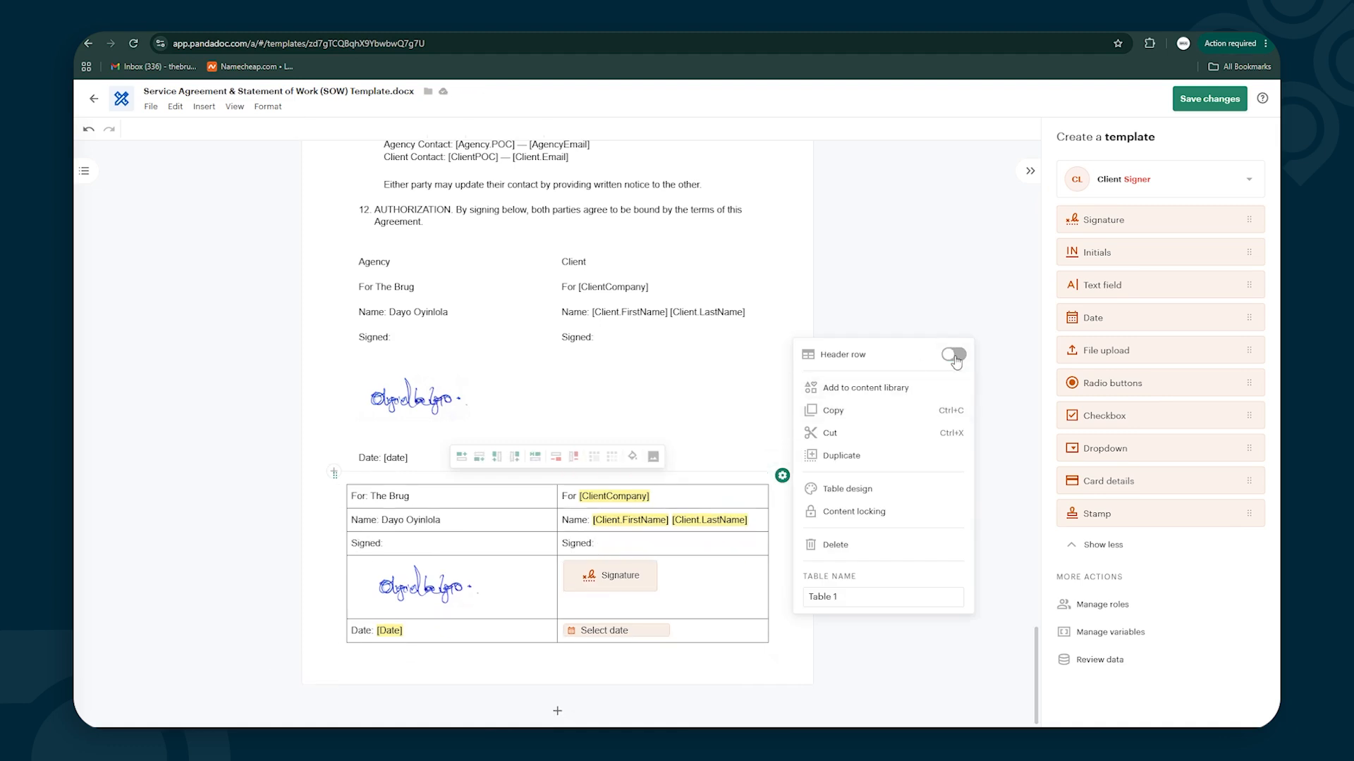
{"action": "left_click", "coordinate": [853, 490]}
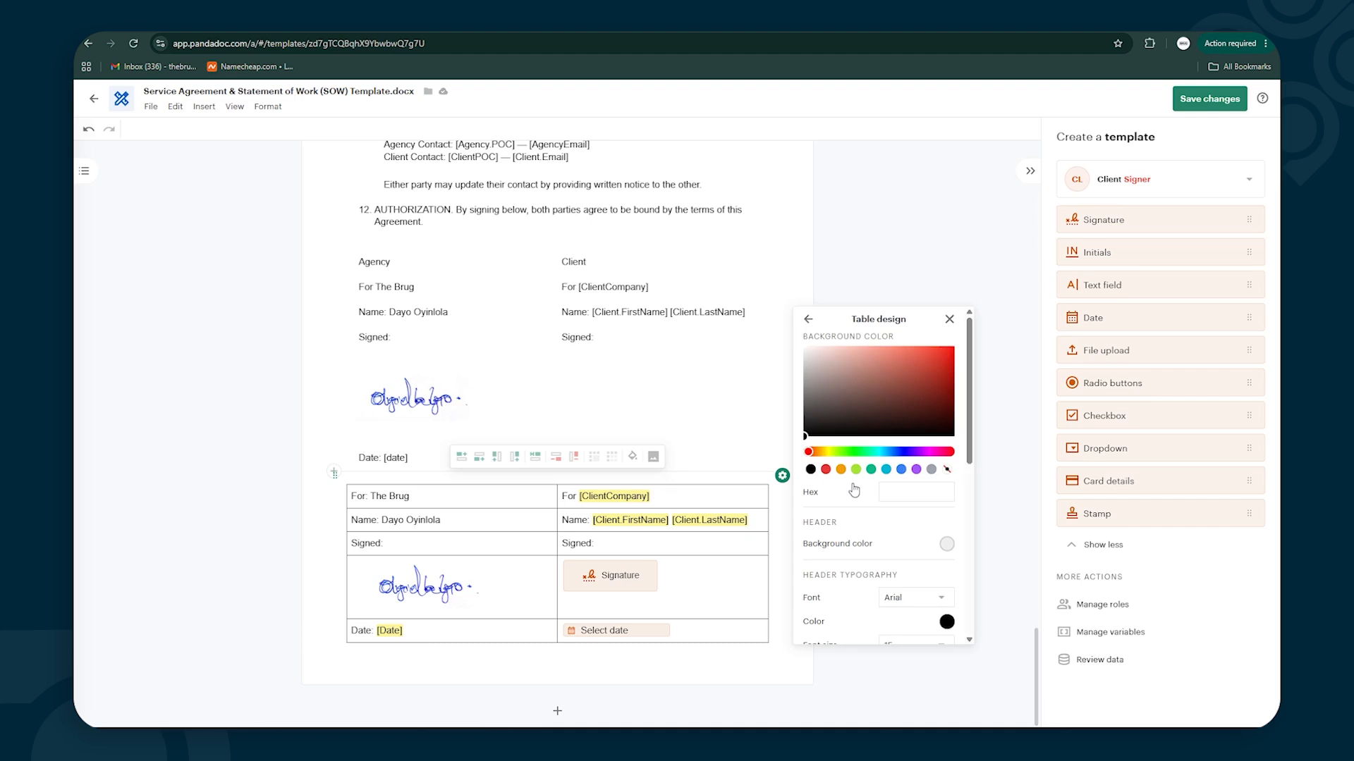
{"action": "scroll", "coordinate": [847, 533], "scroll_direction": "down", "scroll_amount": 1}
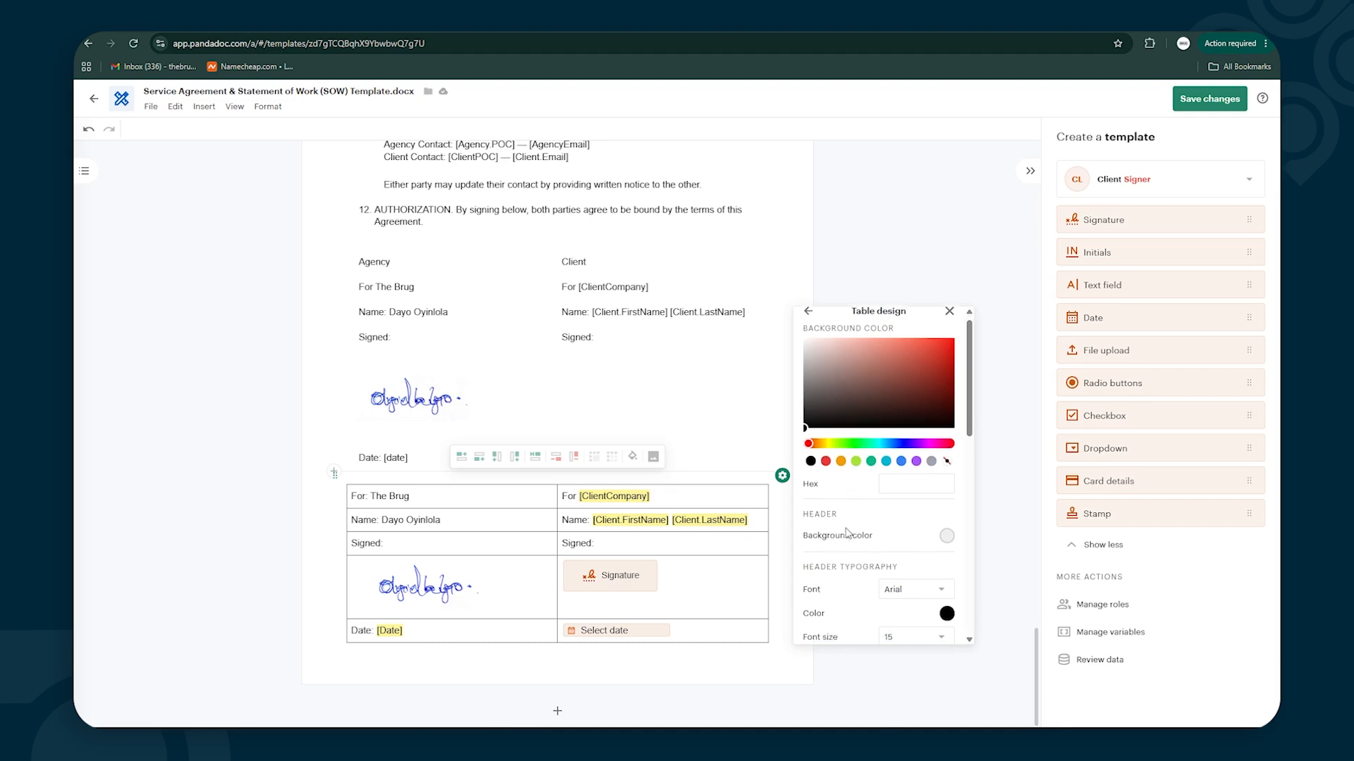
{"action": "scroll", "coordinate": [846, 533], "scroll_direction": "down", "scroll_amount": 4}
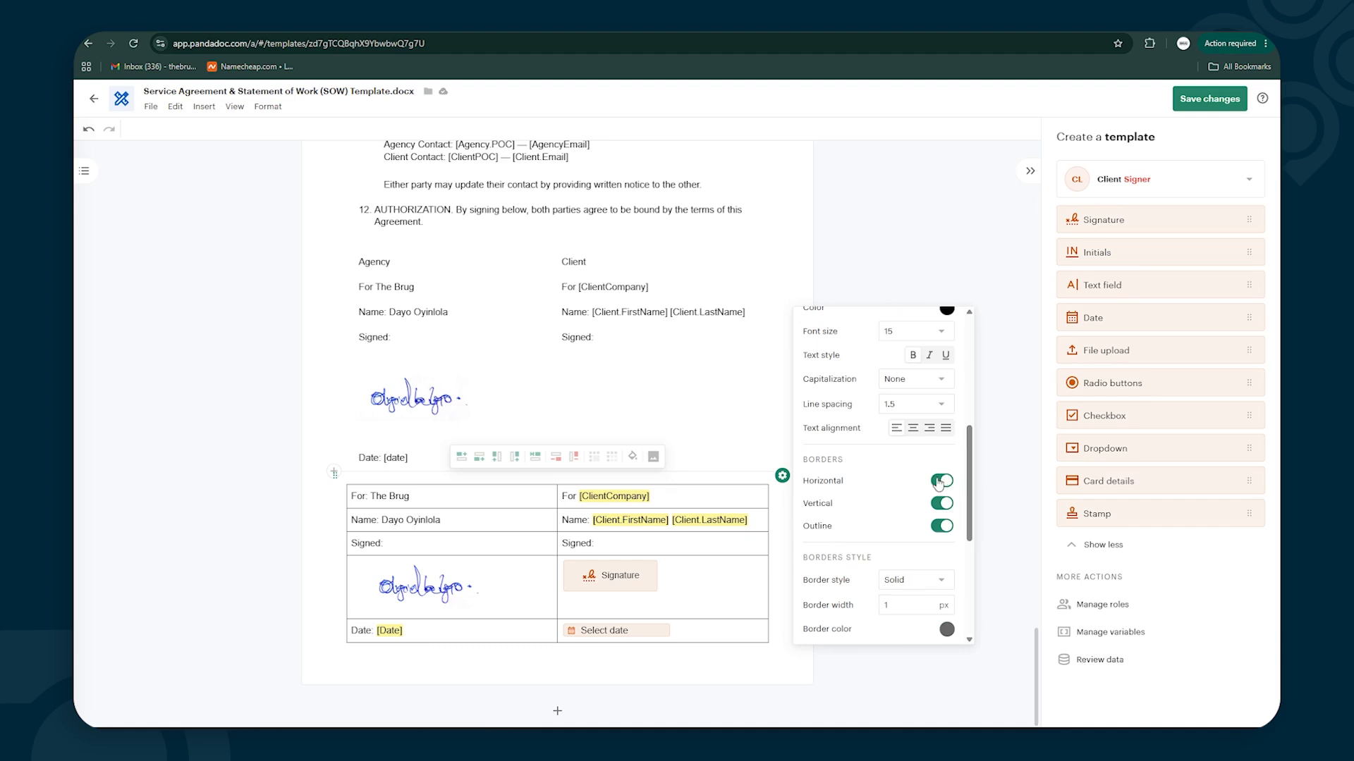
{"action": "left_click", "coordinate": [941, 481]}
{"action": "left_click", "coordinate": [941, 504]}
{"action": "left_click", "coordinate": [940, 526]}
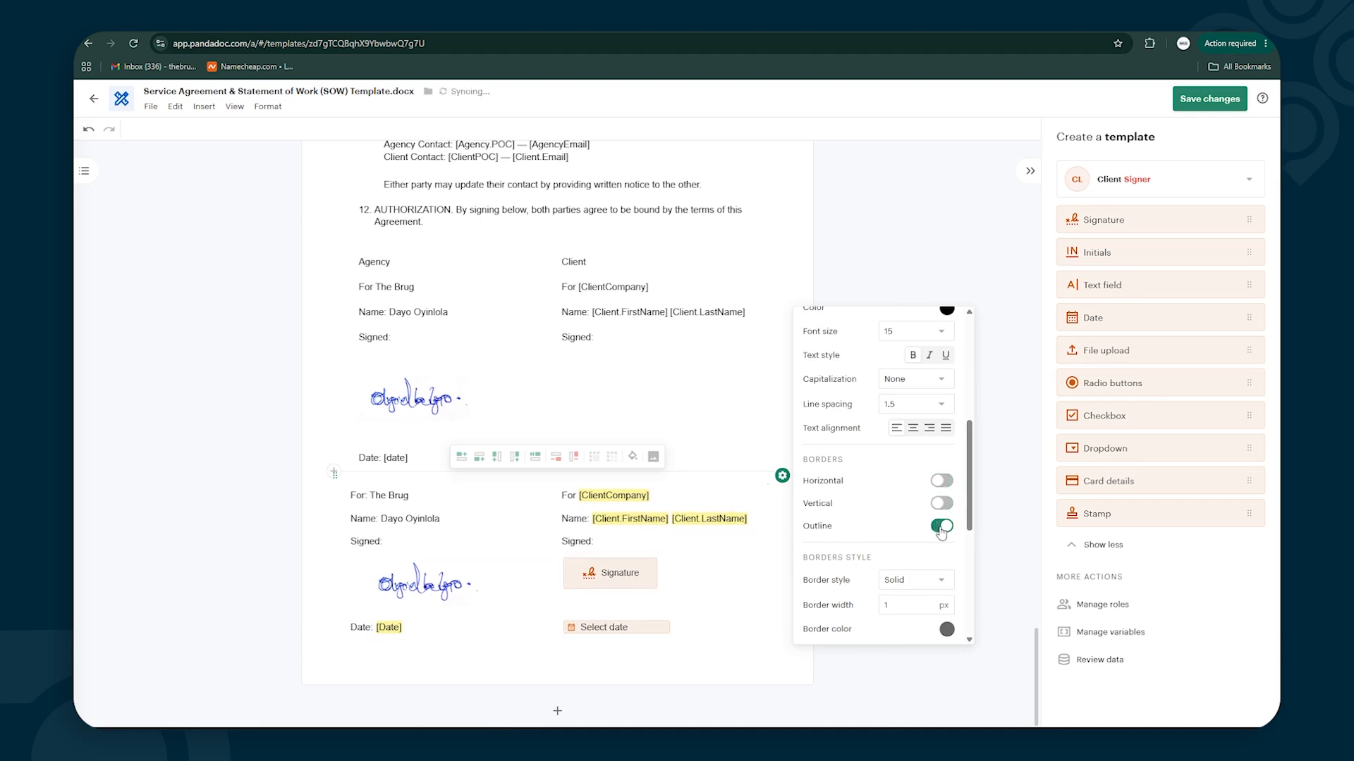
{"action": "left_click", "coordinate": [842, 275]}
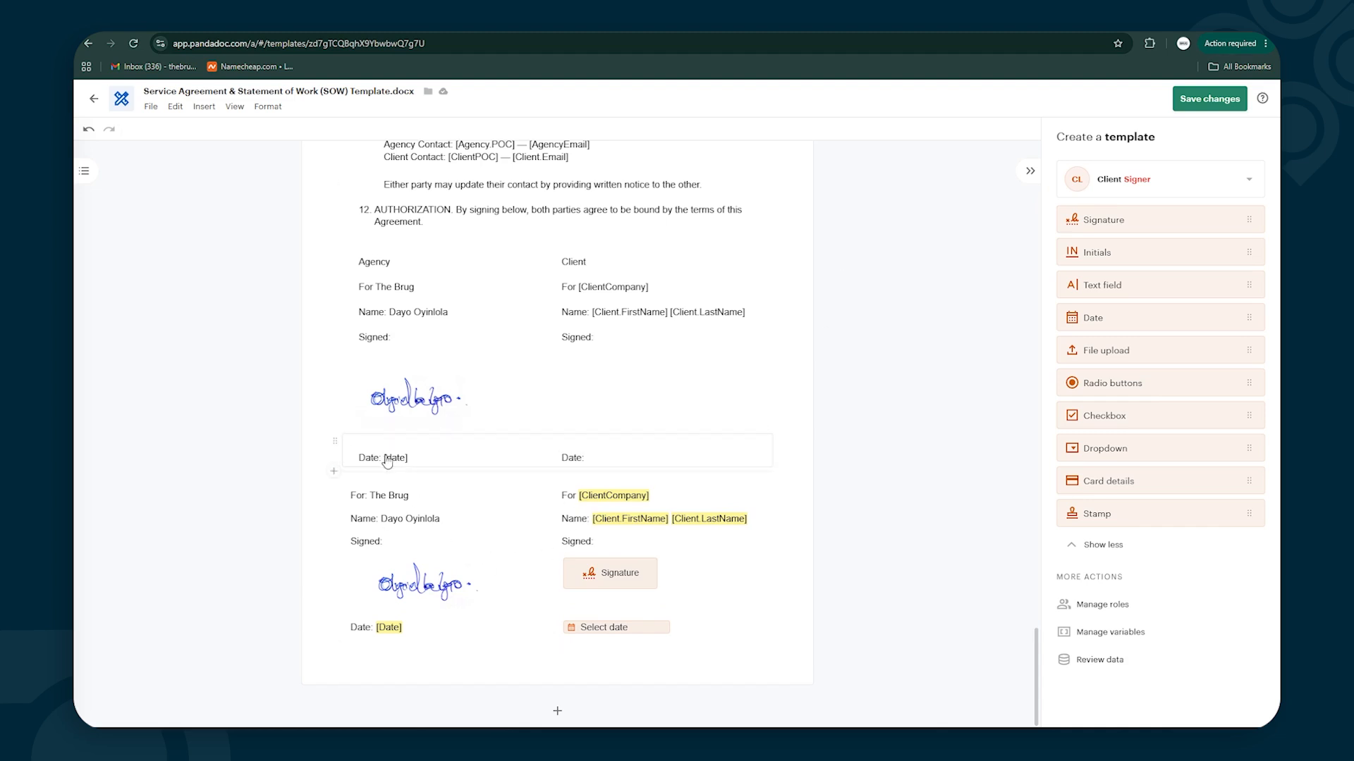
{"action": "right_click", "coordinate": [334, 442]}
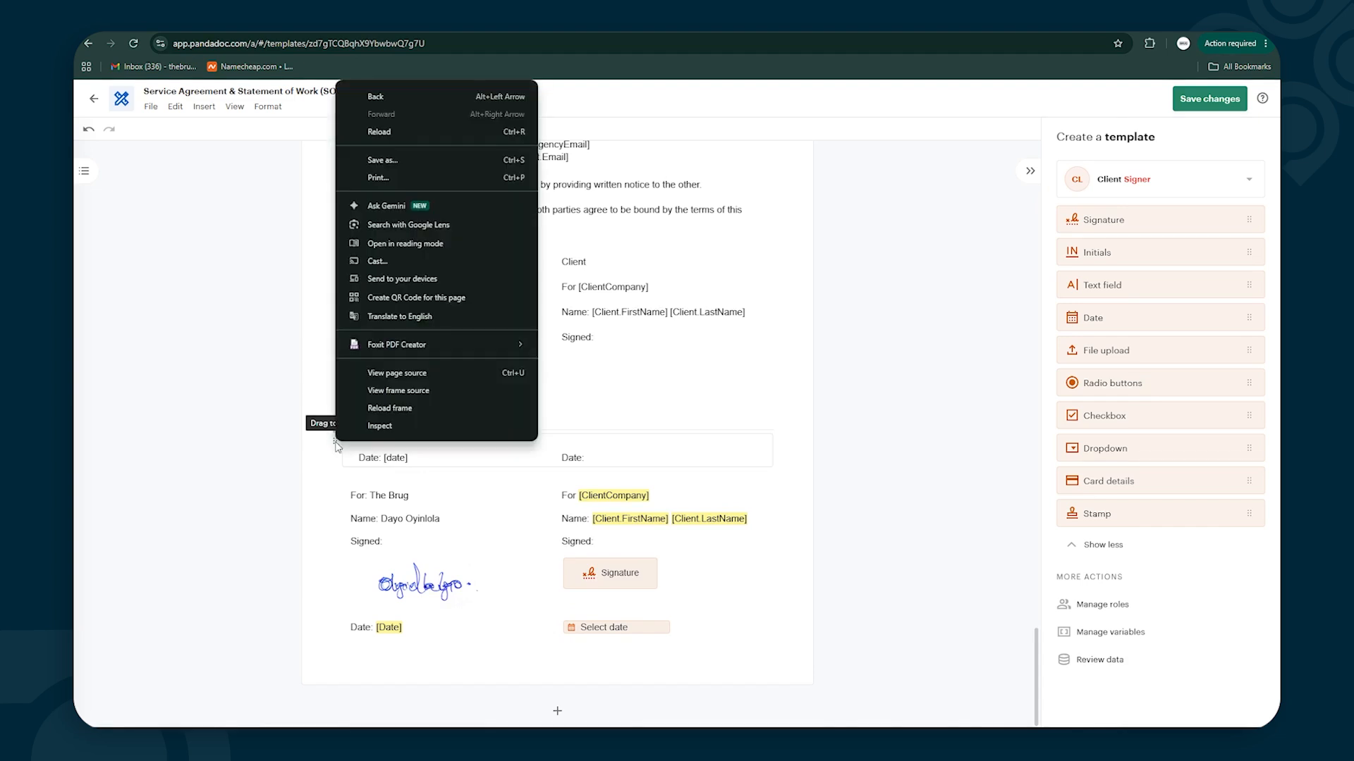
Delete the old Date line and the upper handwritten signature image
{"action": "left_click", "coordinate": [500, 450]}
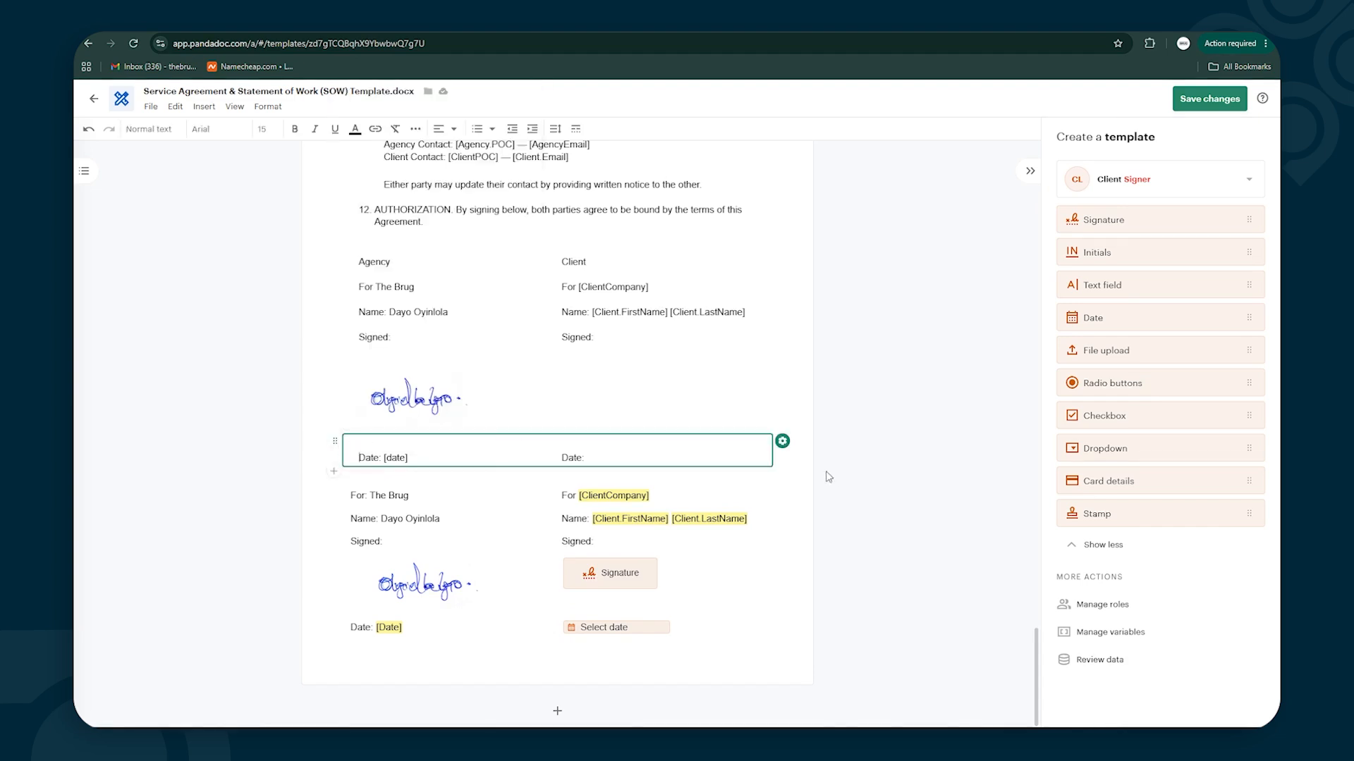
{"action": "left_click", "coordinate": [783, 442]}
{"action": "left_click", "coordinate": [836, 504]}
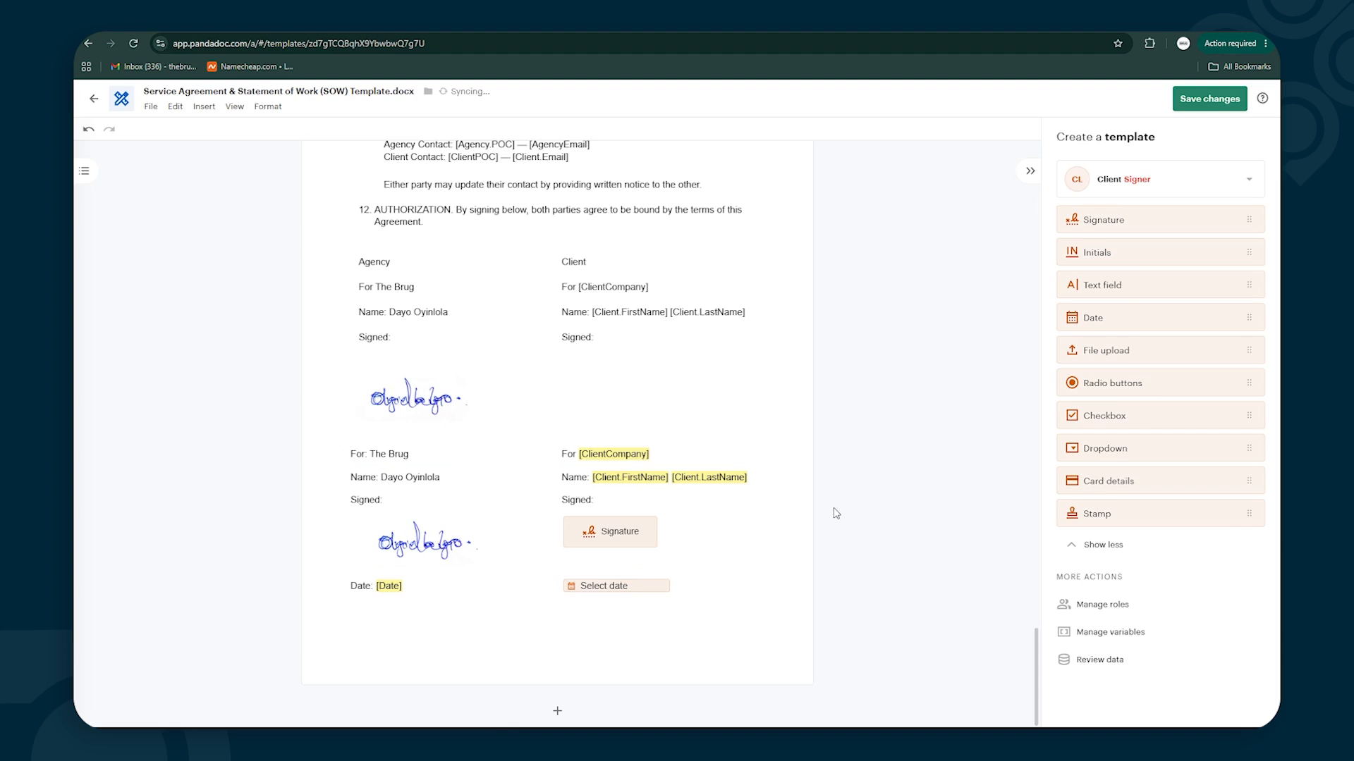
{"action": "left_click", "coordinate": [767, 385]}
{"action": "left_click", "coordinate": [782, 376]}
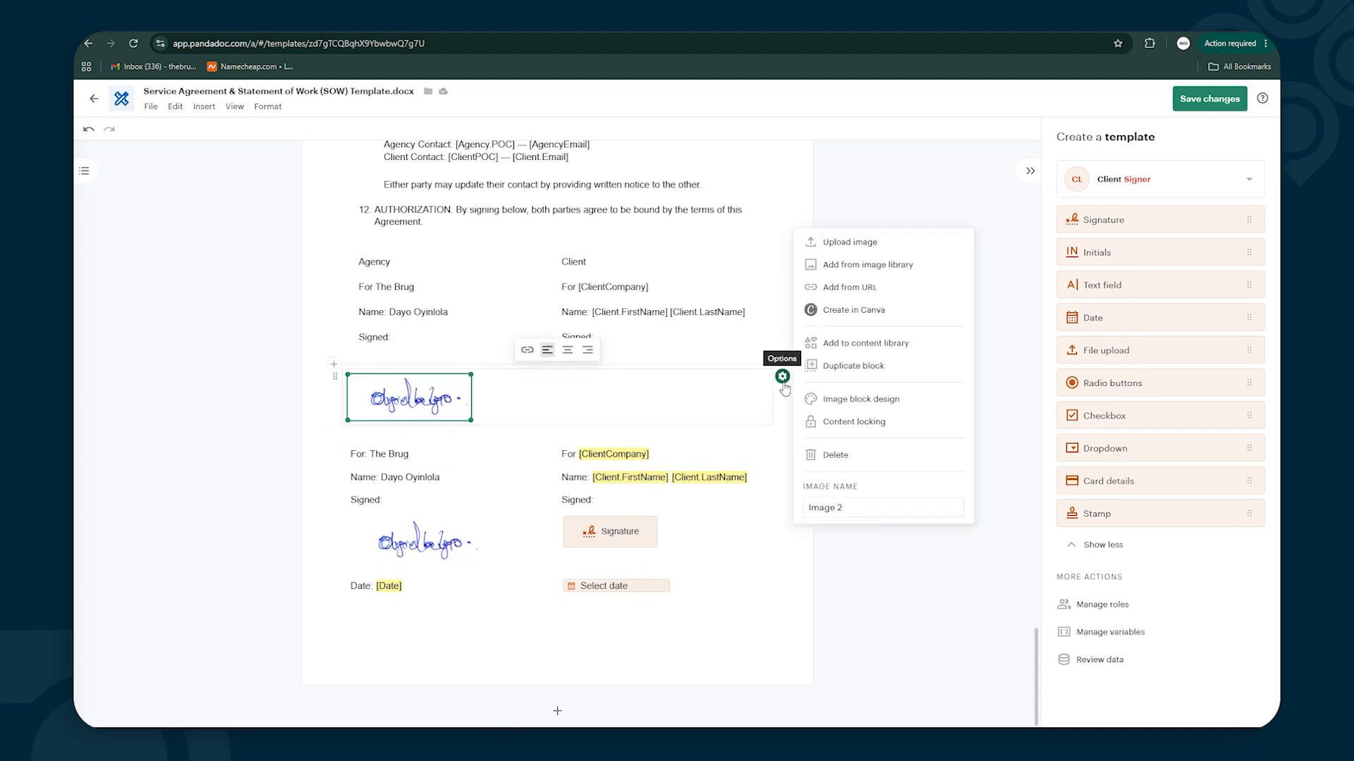
{"action": "left_click", "coordinate": [835, 455]}
Move the 'Either party' line and item 12 below the Client Contact line
{"action": "left_click", "coordinate": [655, 323]}
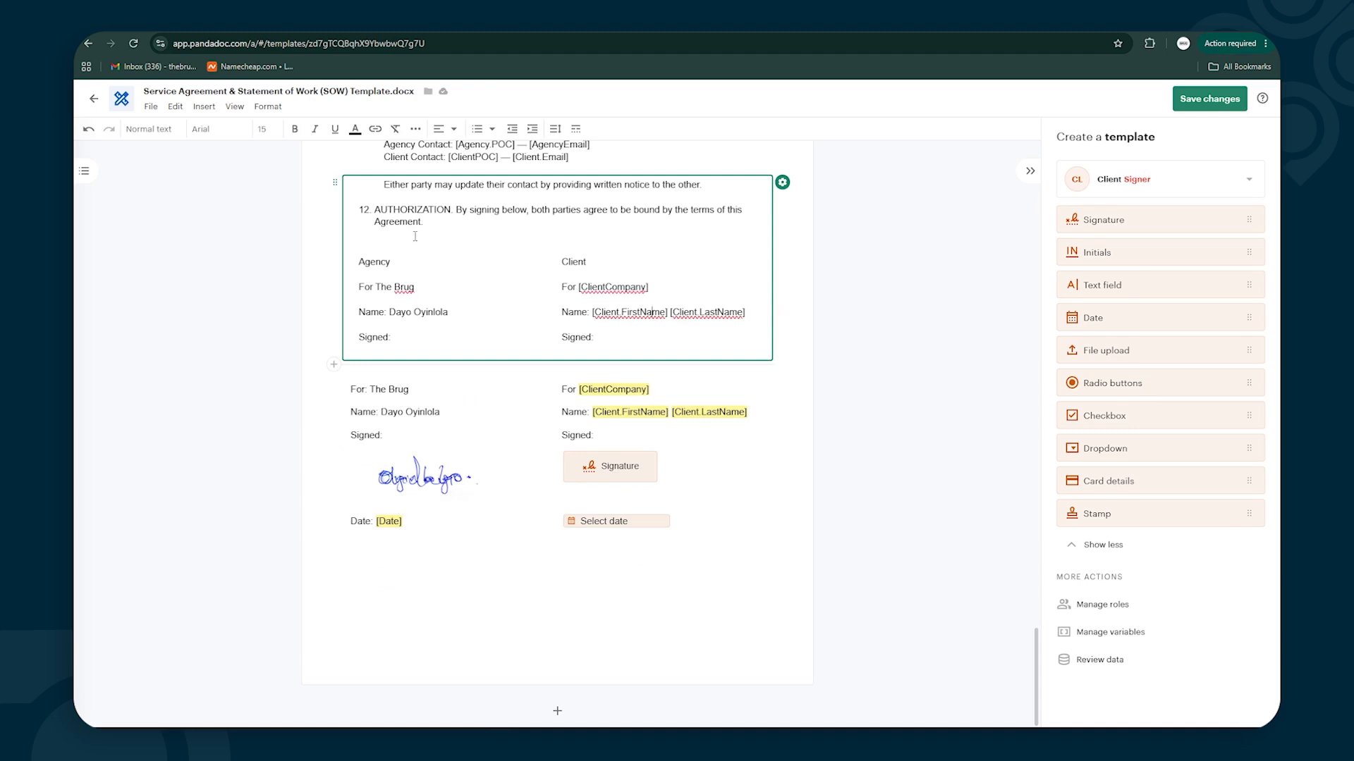
{"action": "scroll", "coordinate": [423, 268], "scroll_direction": "up", "scroll_amount": 3}
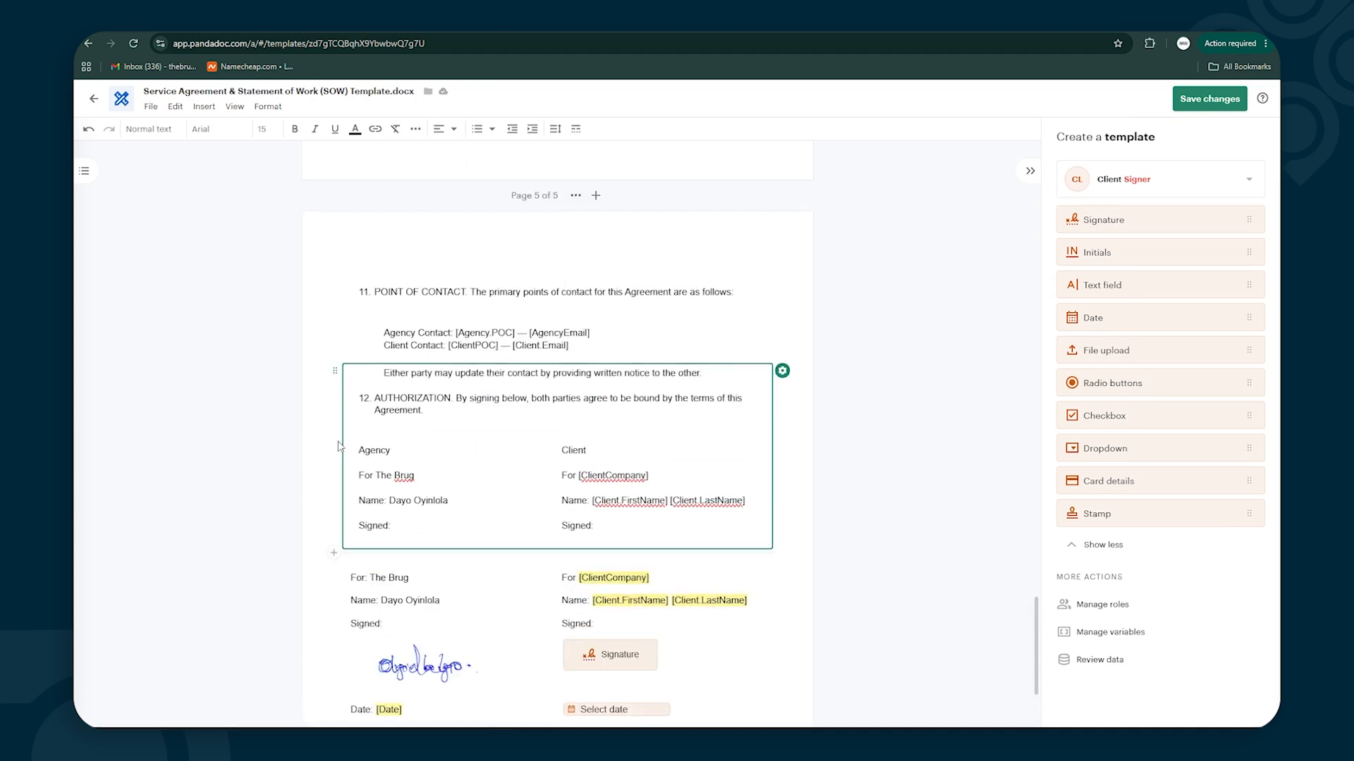
{"action": "left_click_drag", "start_coordinate": [429, 413], "coordinate": [350, 372]}
{"action": "key", "text": "ctrl+c"}
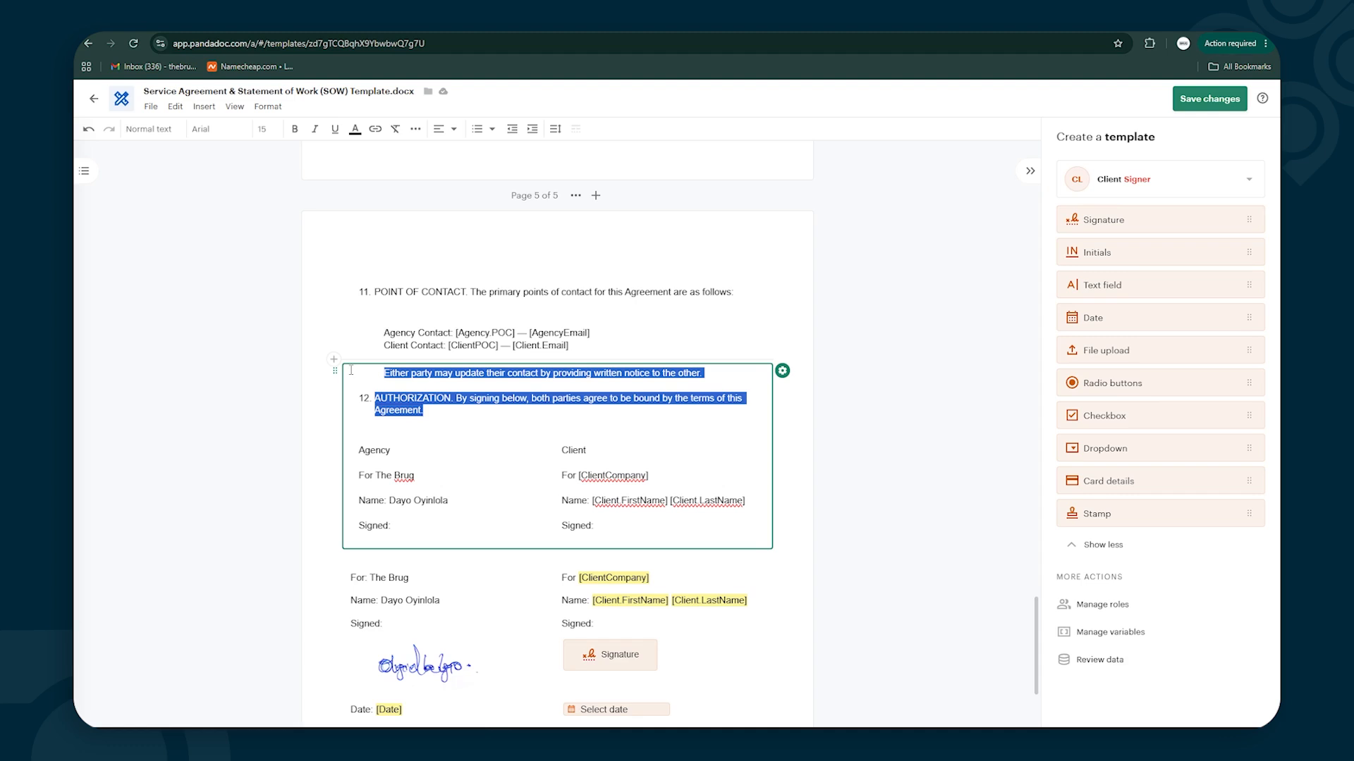
{"action": "key", "text": "BackSpace"}
{"action": "left_click", "coordinate": [609, 347]}
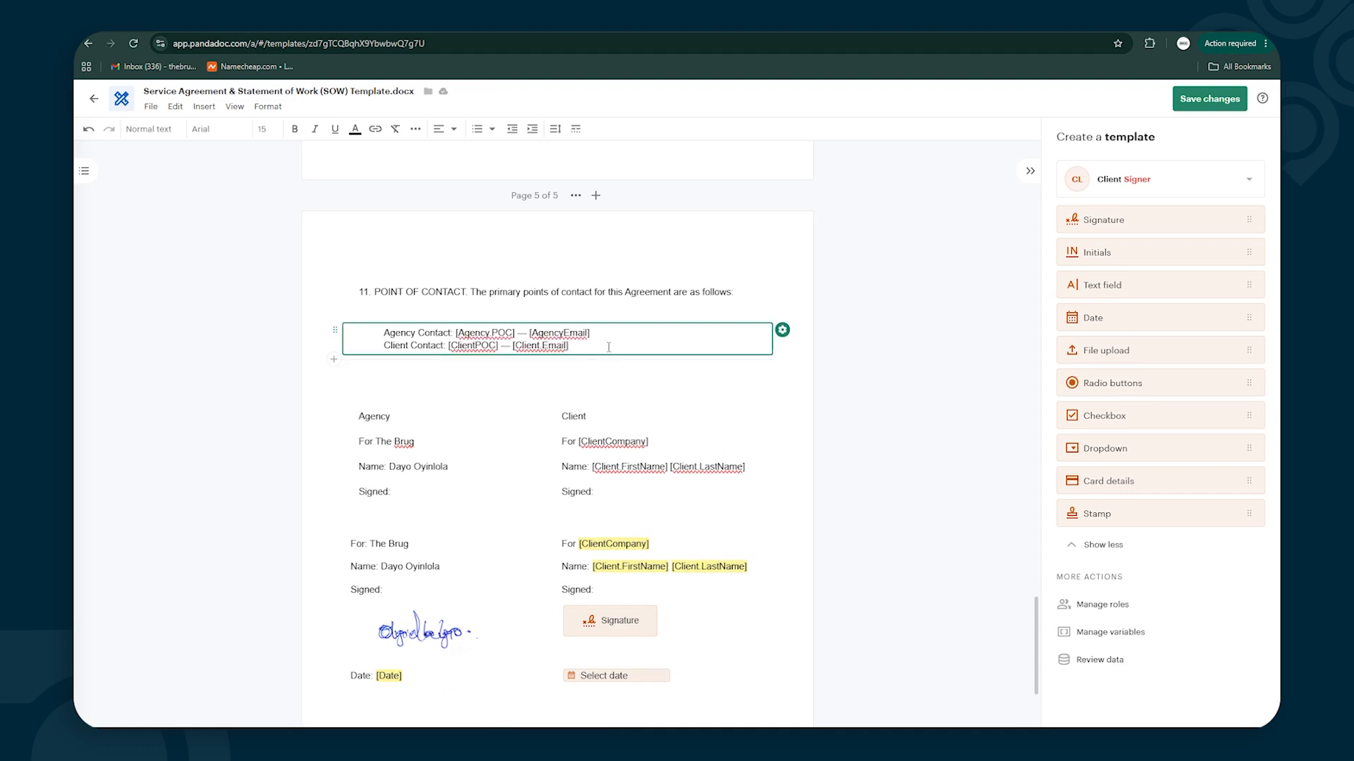
{"action": "key", "text": "Return"}
{"action": "key", "text": "Return"}
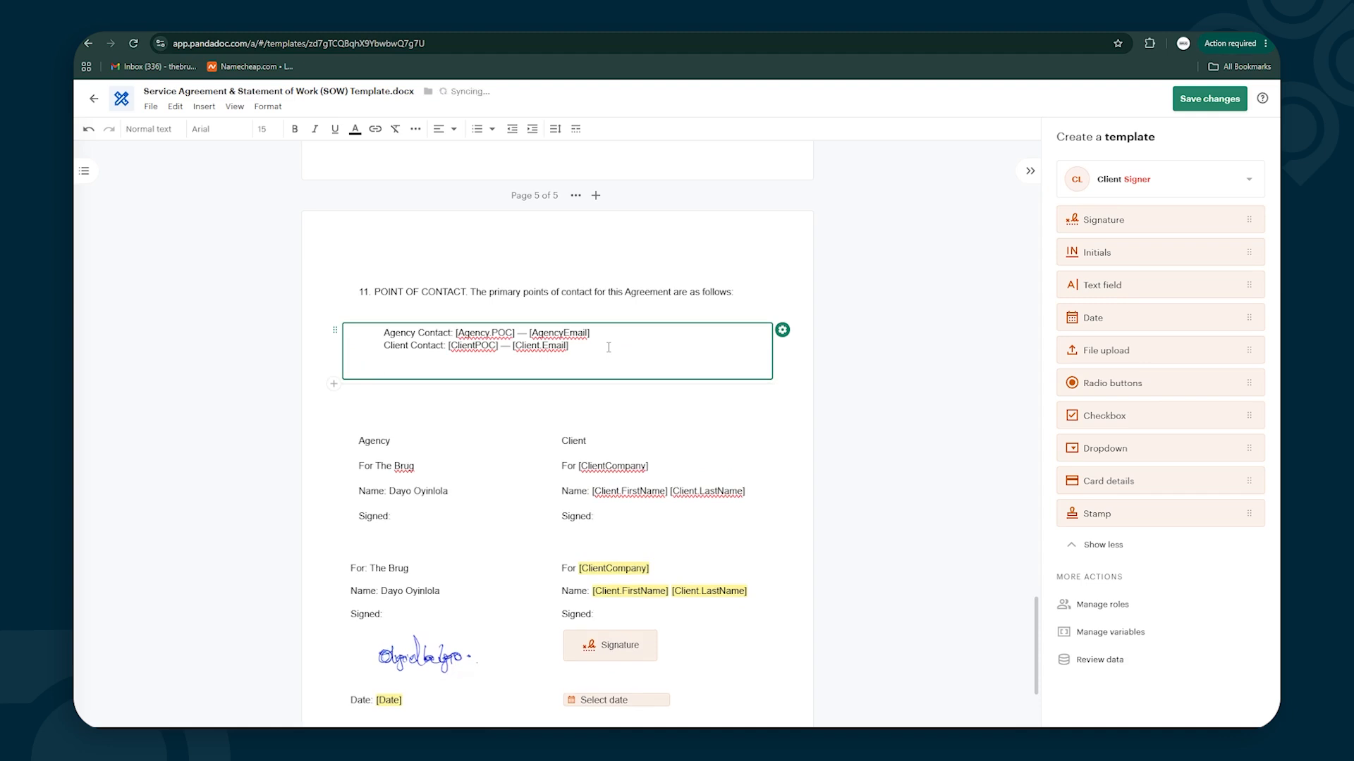
{"action": "key", "text": "ctrl+v"}
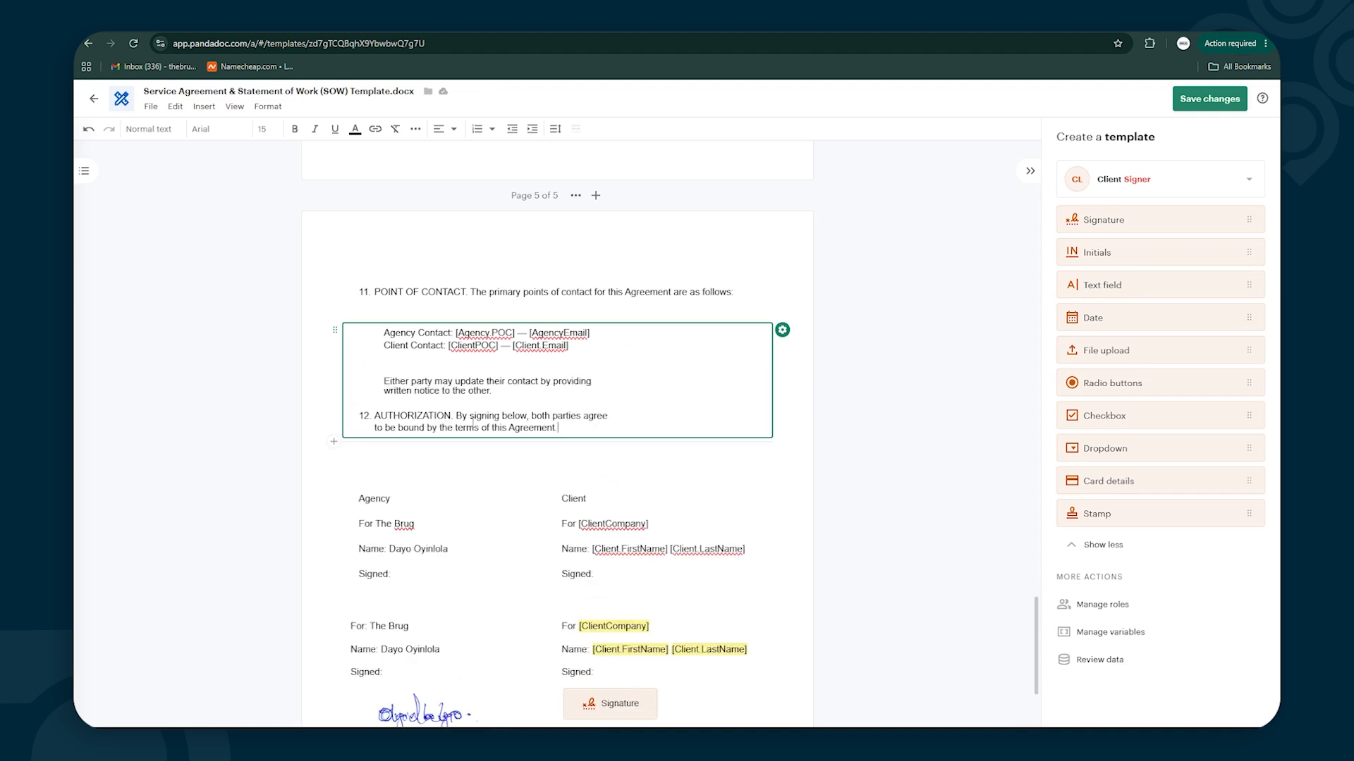
Delete the old Agency/Client signature table
{"action": "left_click", "coordinate": [414, 487]}
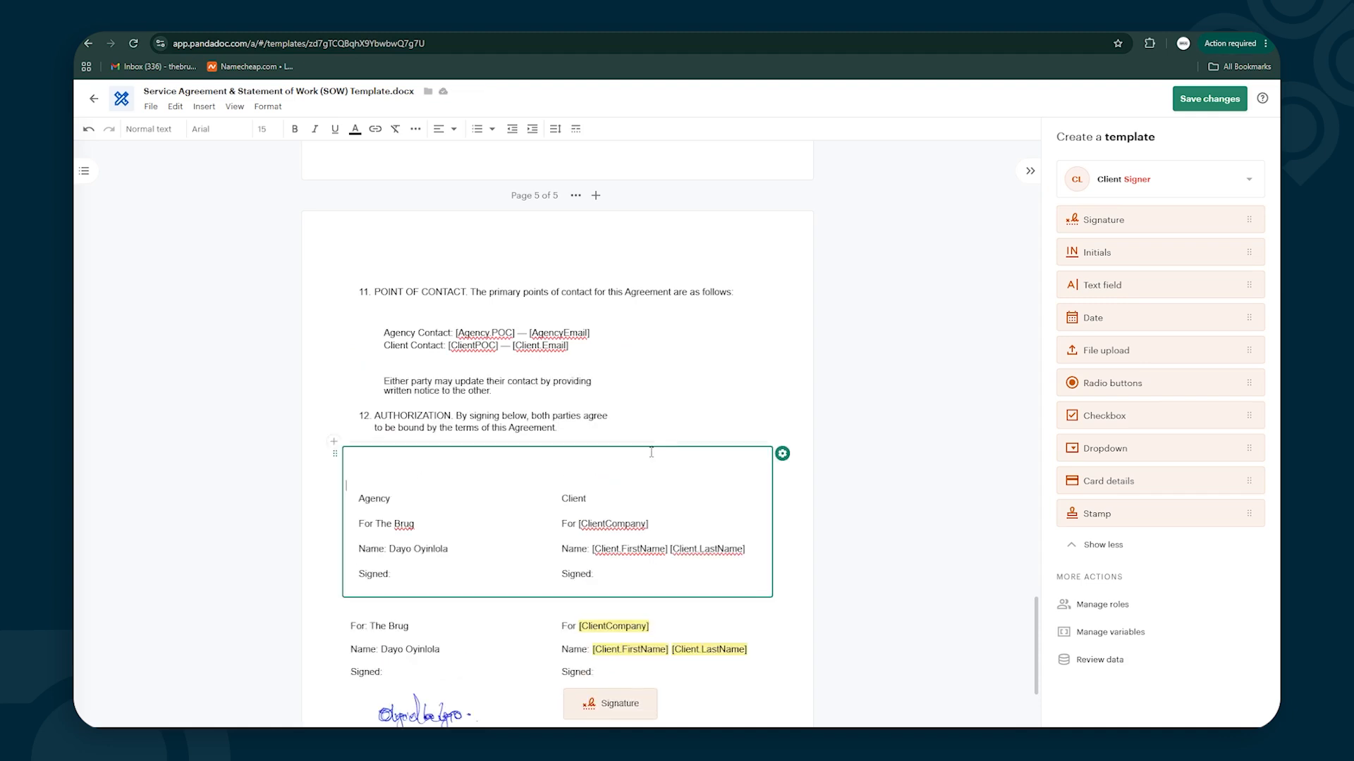
{"action": "left_click", "coordinate": [783, 454]}
{"action": "left_click", "coordinate": [845, 518]}
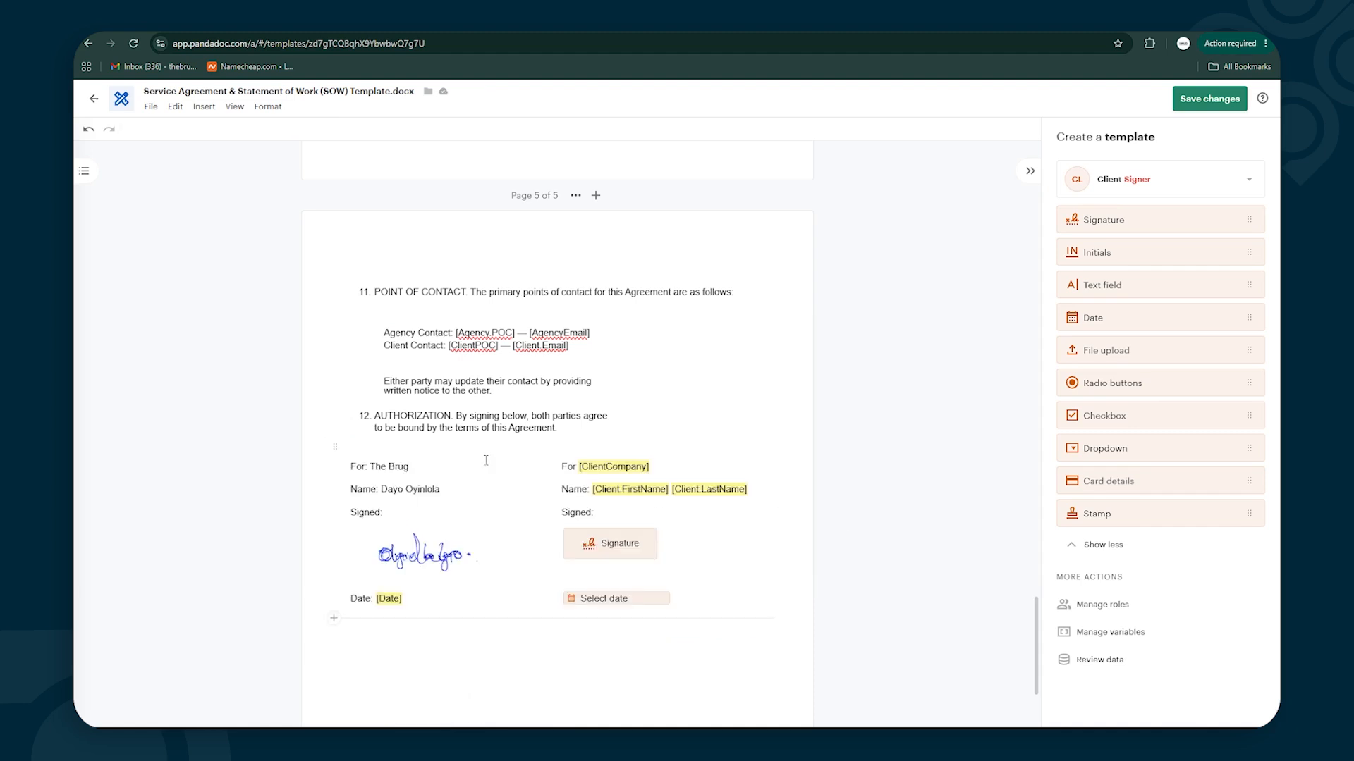
{"action": "scroll", "coordinate": [381, 433], "scroll_direction": "down", "scroll_amount": 1}
{"action": "scroll", "coordinate": [382, 433], "scroll_direction": "down", "scroll_amount": 1}
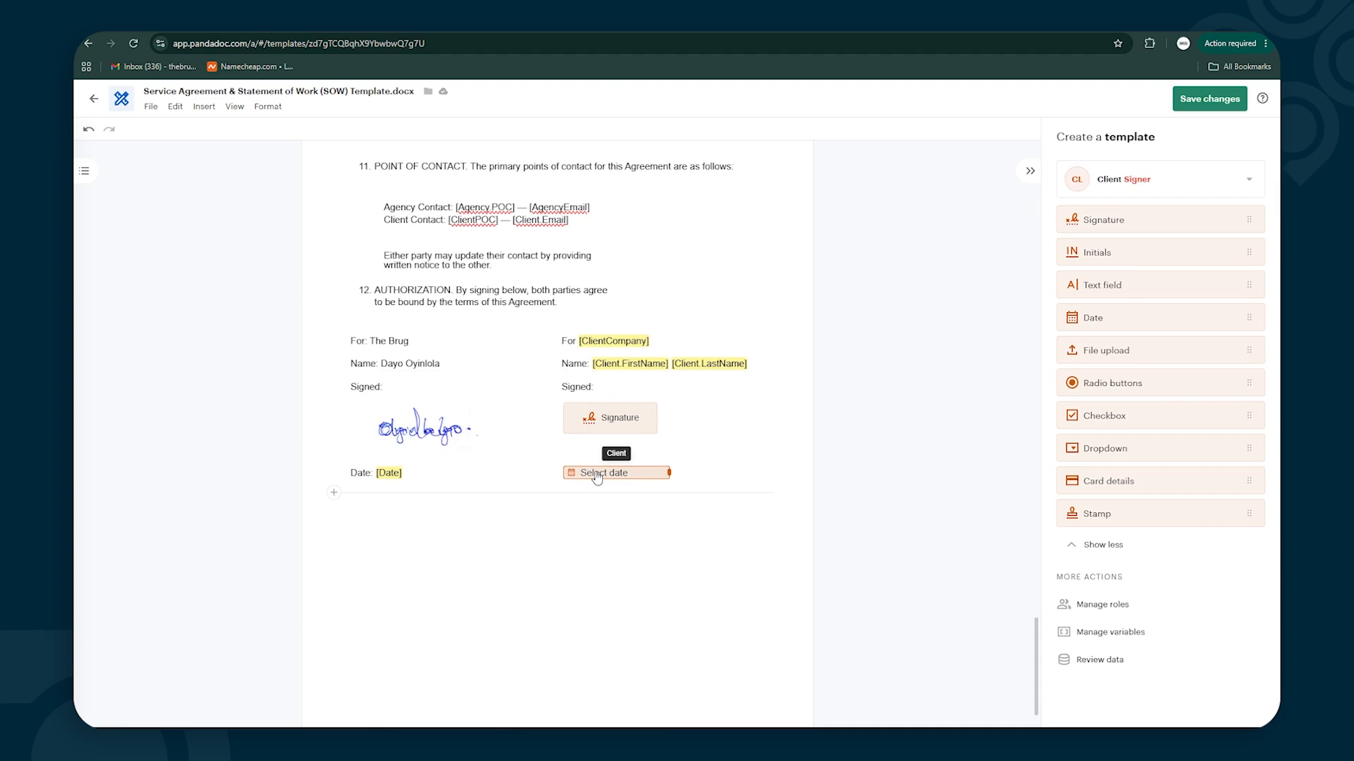
{"action": "scroll", "coordinate": [596, 478], "scroll_direction": "up", "scroll_amount": 20}
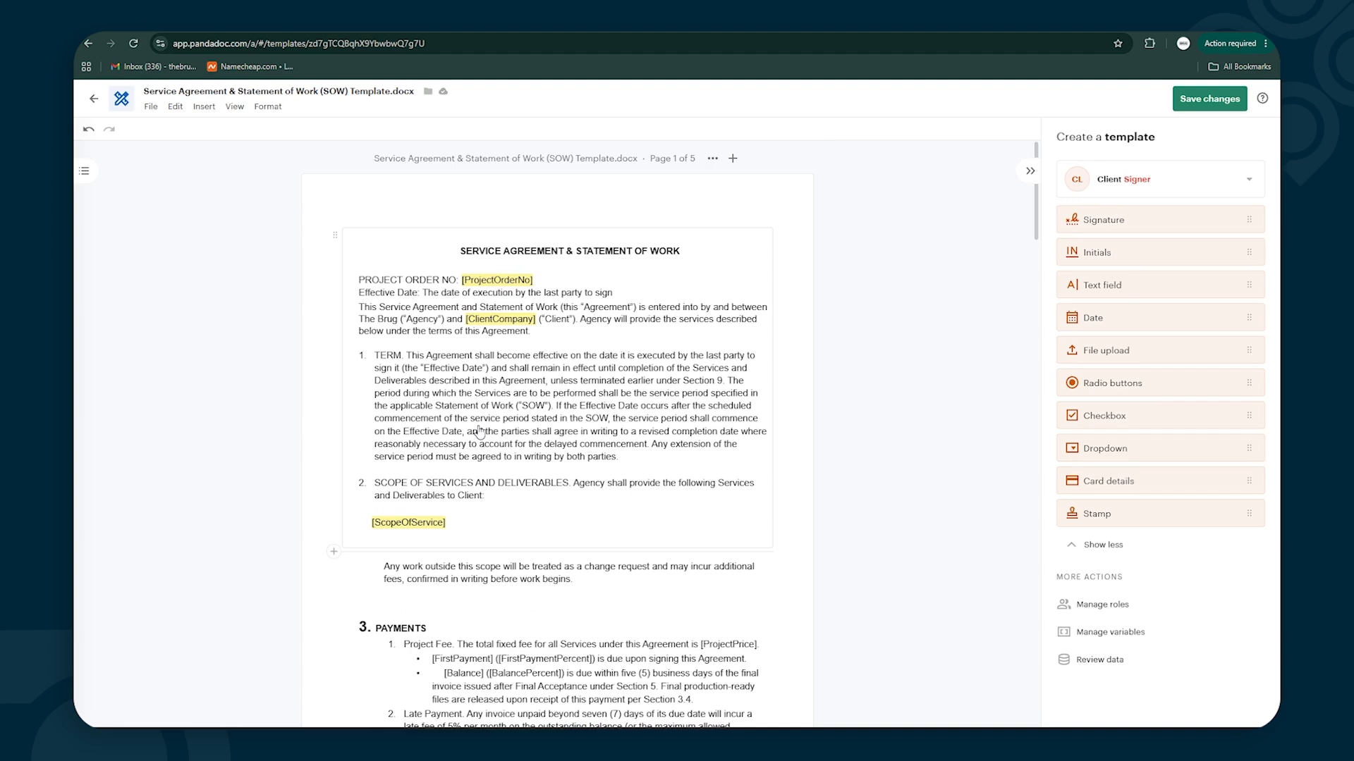
{"action": "scroll", "coordinate": [471, 435], "scroll_direction": "down", "scroll_amount": 1}
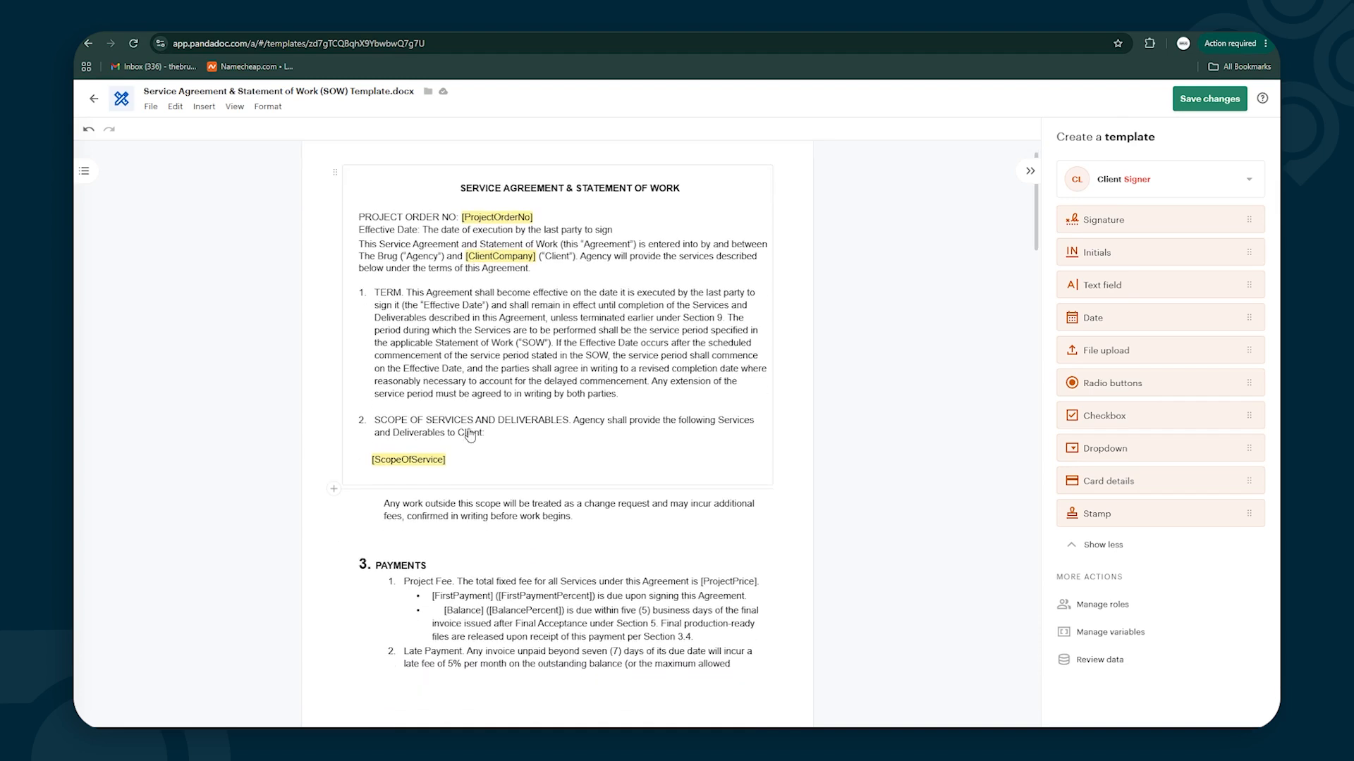
{"action": "scroll", "coordinate": [472, 434], "scroll_direction": "down", "scroll_amount": 5}
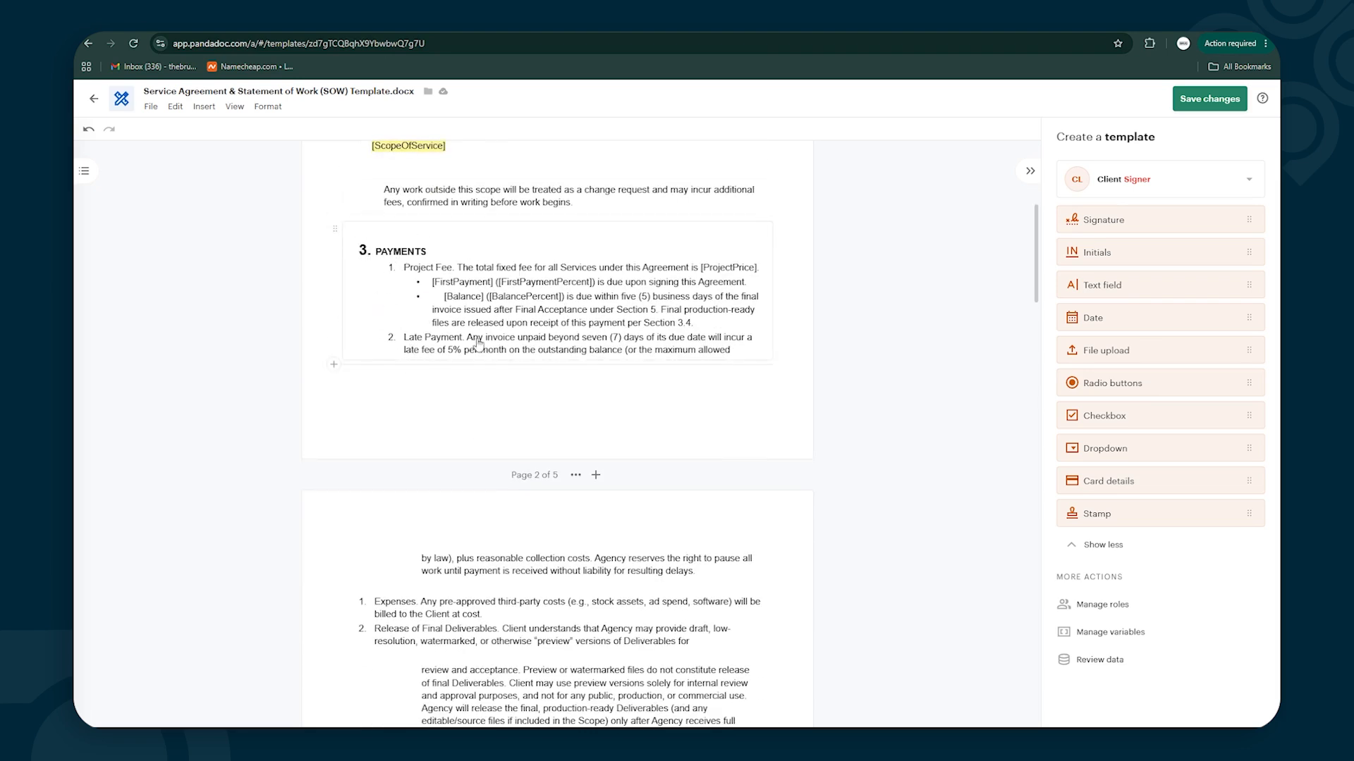
{"action": "scroll", "coordinate": [446, 478], "scroll_direction": "down", "scroll_amount": 5}
{"action": "scroll", "coordinate": [446, 477], "scroll_direction": "up", "scroll_amount": 5}
{"action": "scroll", "coordinate": [446, 477], "scroll_direction": "up", "scroll_amount": 5}
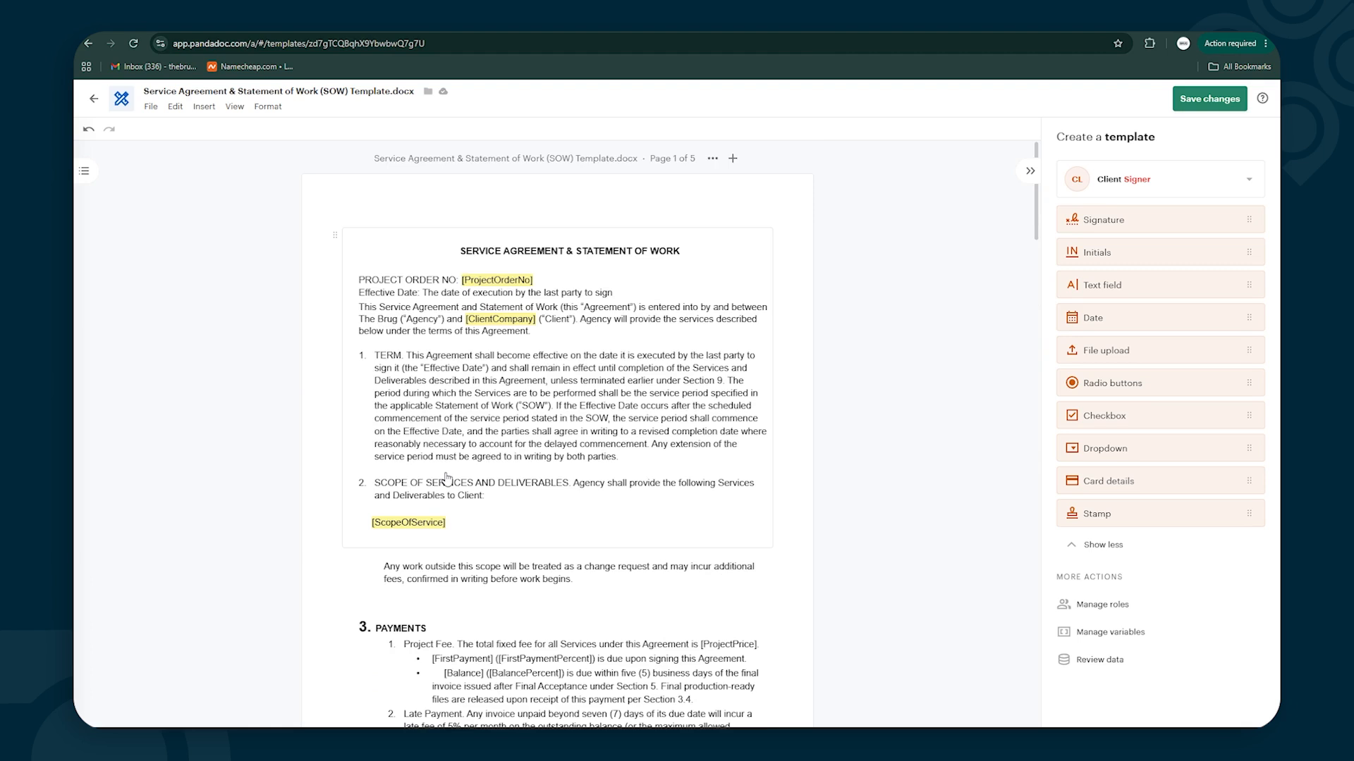
{"action": "scroll", "coordinate": [539, 325], "scroll_direction": "down", "scroll_amount": 10}
{"action": "scroll", "coordinate": [542, 335], "scroll_direction": "down", "scroll_amount": 20}
{"action": "scroll", "coordinate": [572, 356], "scroll_direction": "up", "scroll_amount": 20}
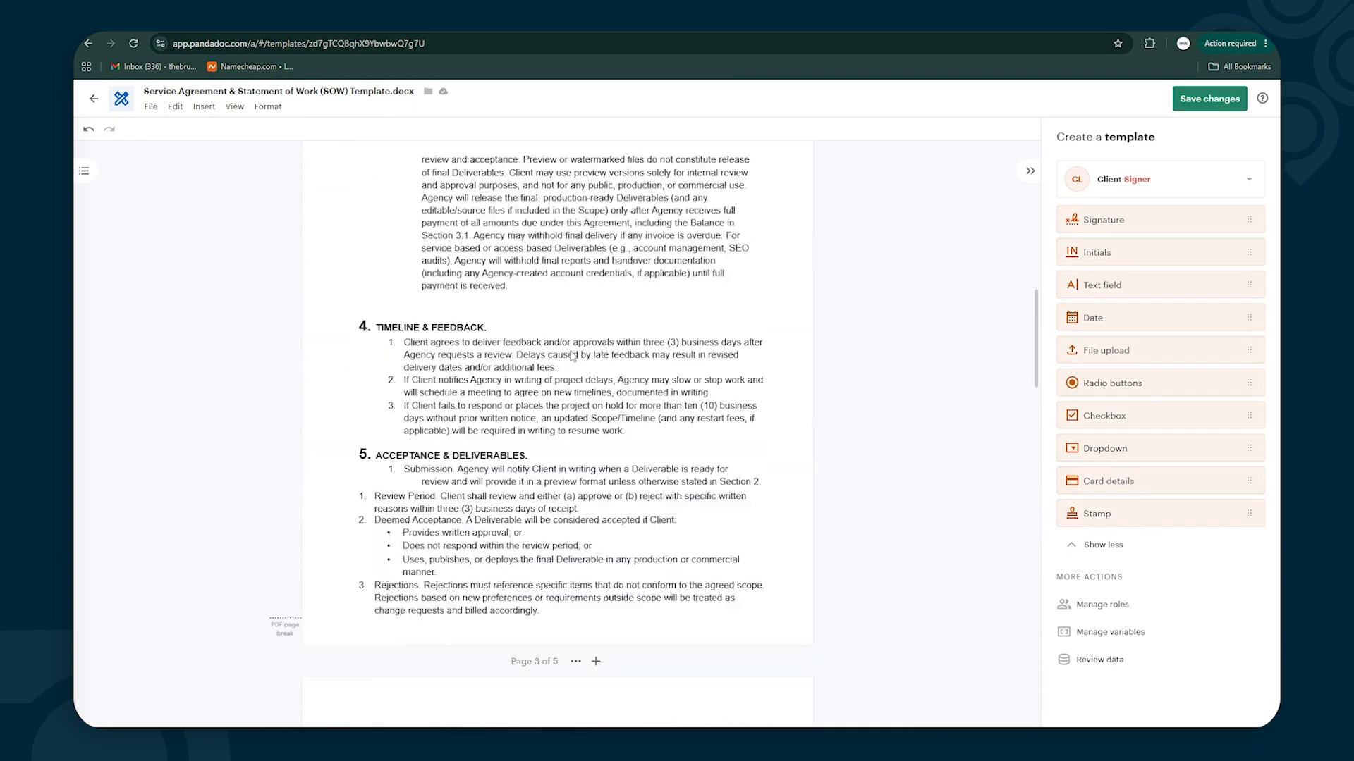
{"action": "scroll", "coordinate": [572, 356], "scroll_direction": "up", "scroll_amount": 12}
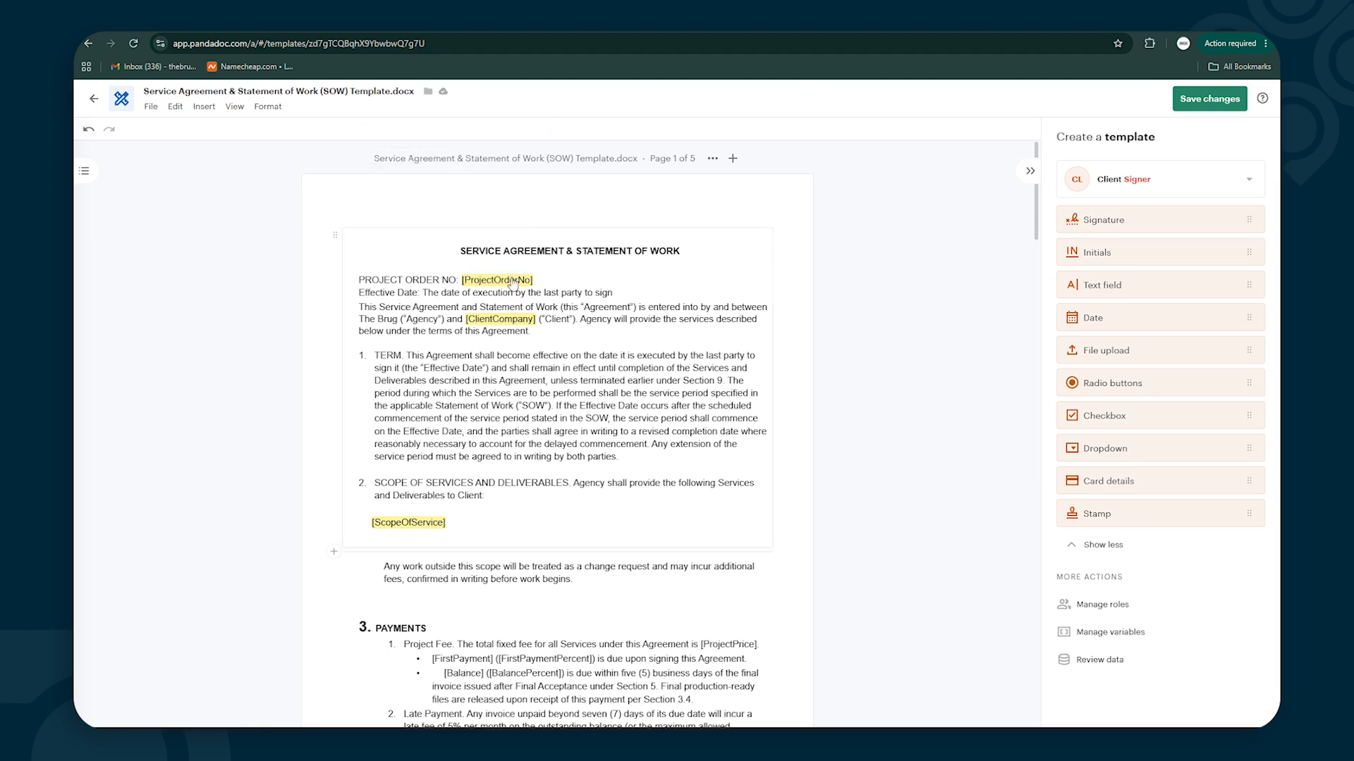
{"action": "left_click", "coordinate": [430, 44]}
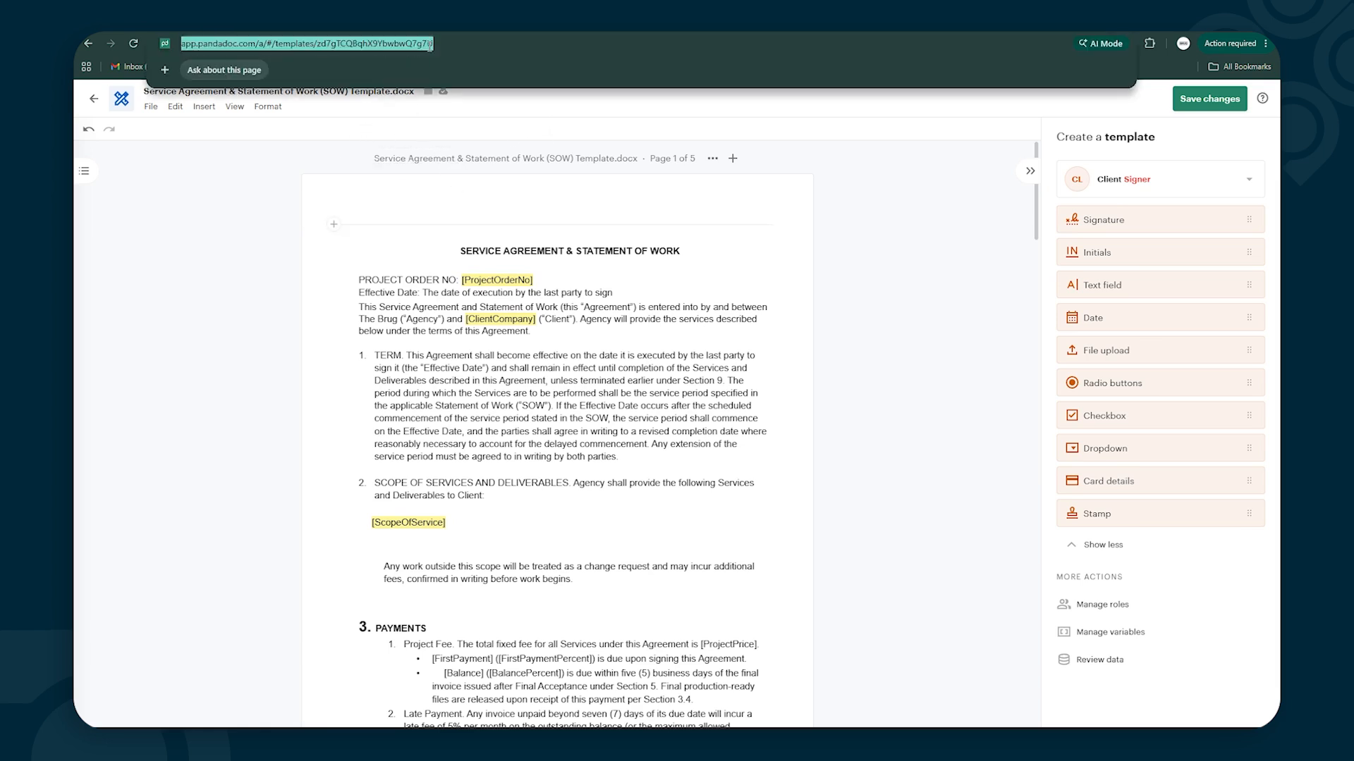
{"action": "left_click", "coordinate": [436, 45]}
{"action": "left_click_drag", "start_coordinate": [462, 44], "coordinate": [349, 46]}
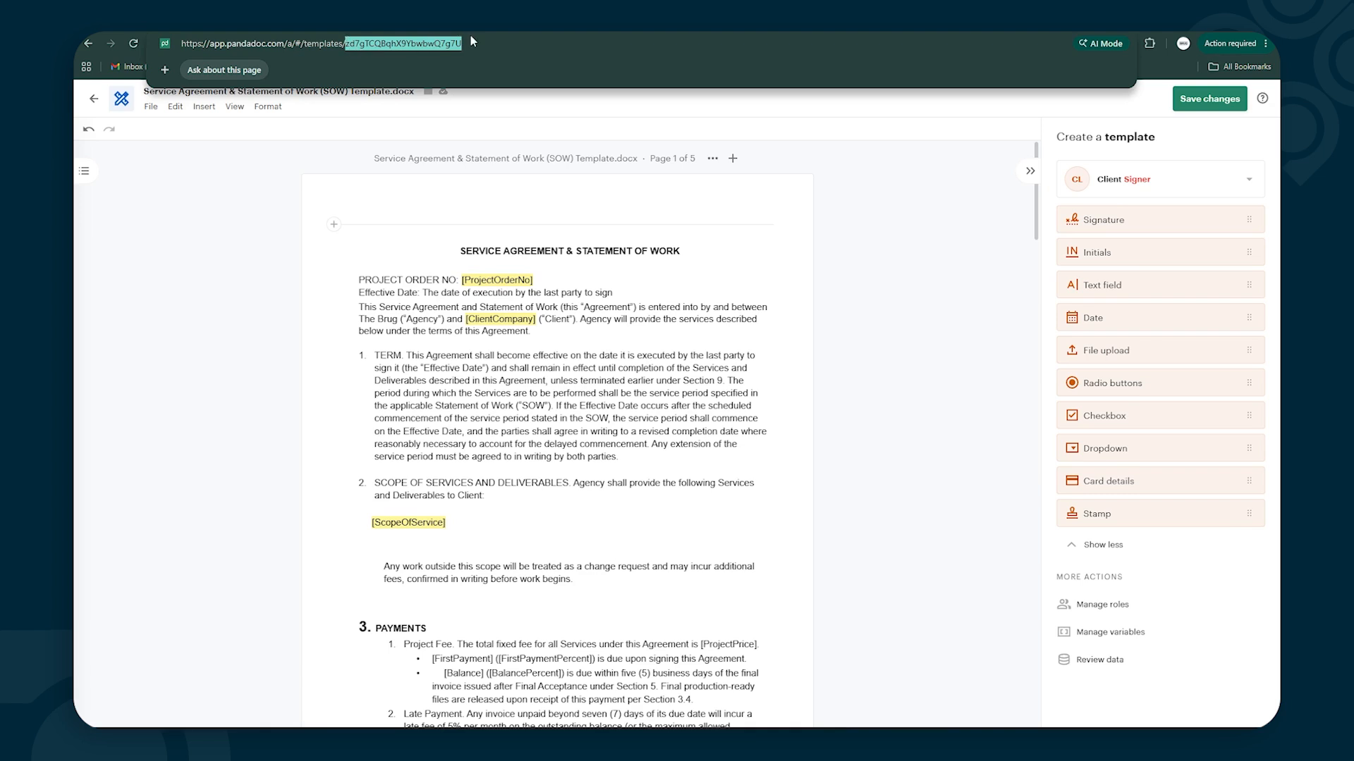
{"action": "left_click", "coordinate": [952, 334]}
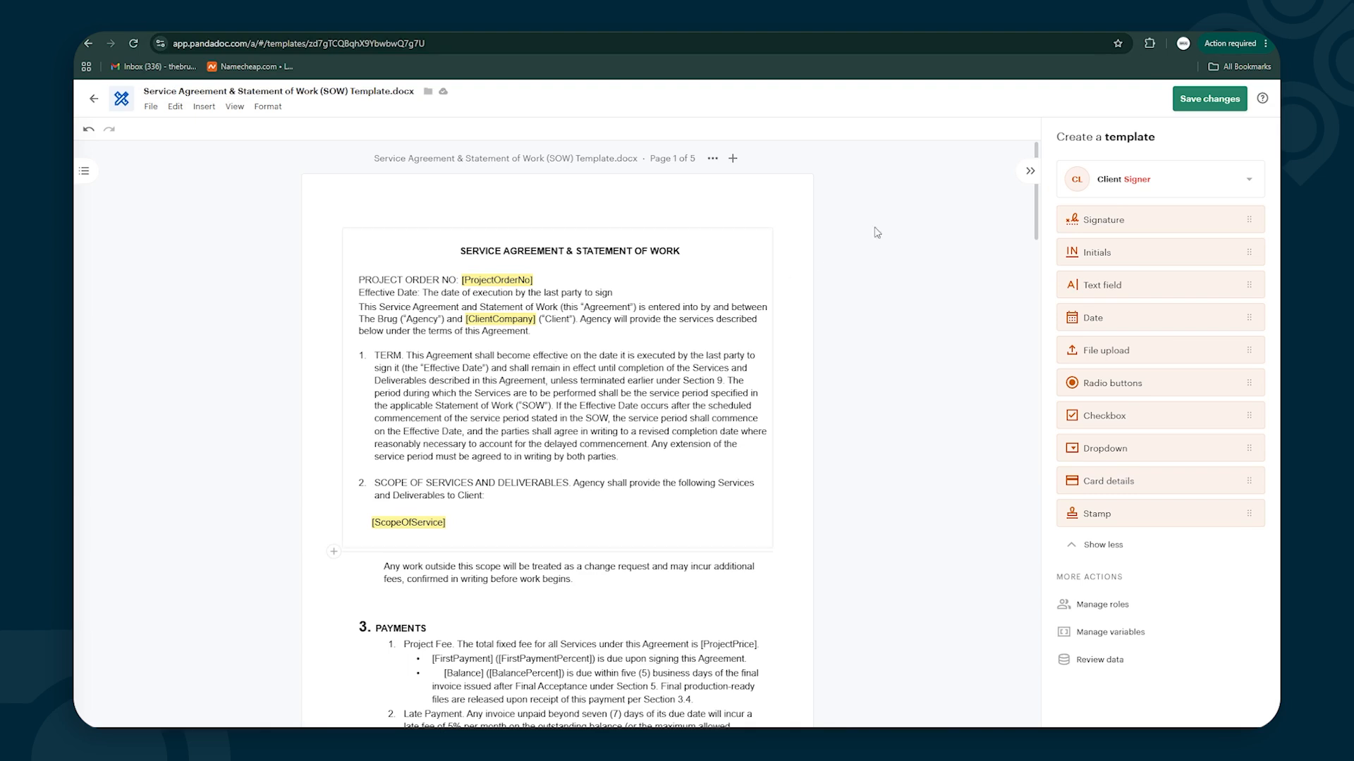
Save the SOW template changes and return to the Templates list
{"action": "left_click", "coordinate": [1183, 107]}
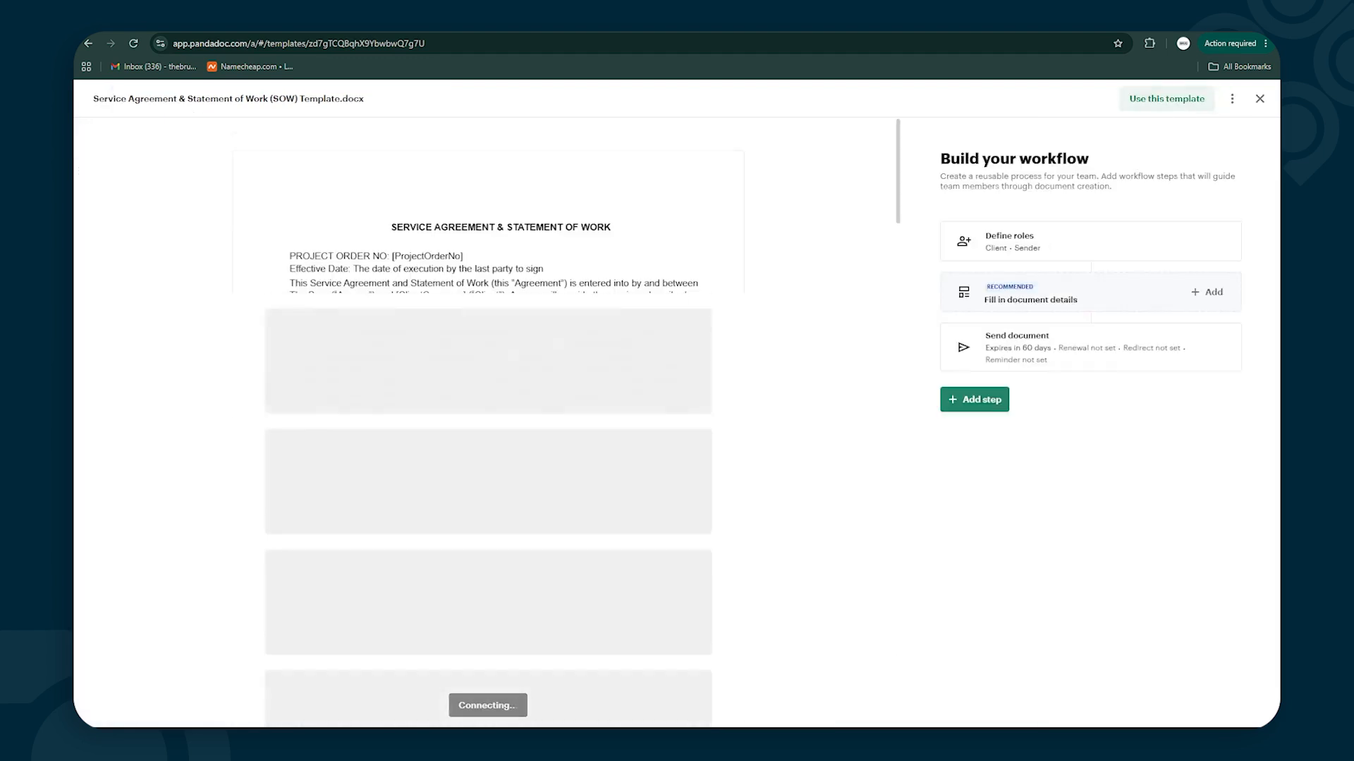
{"action": "left_click", "coordinate": [1260, 99]}
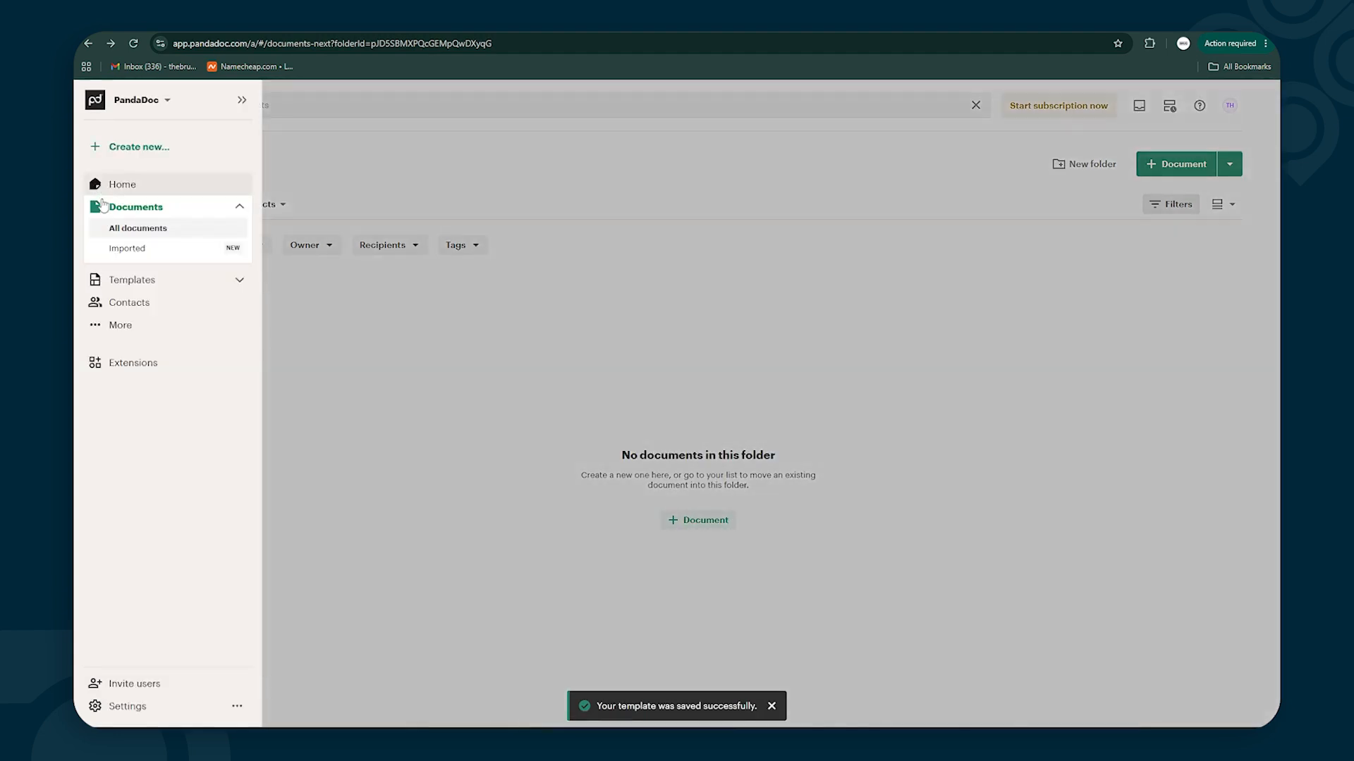
{"action": "left_click", "coordinate": [126, 282]}
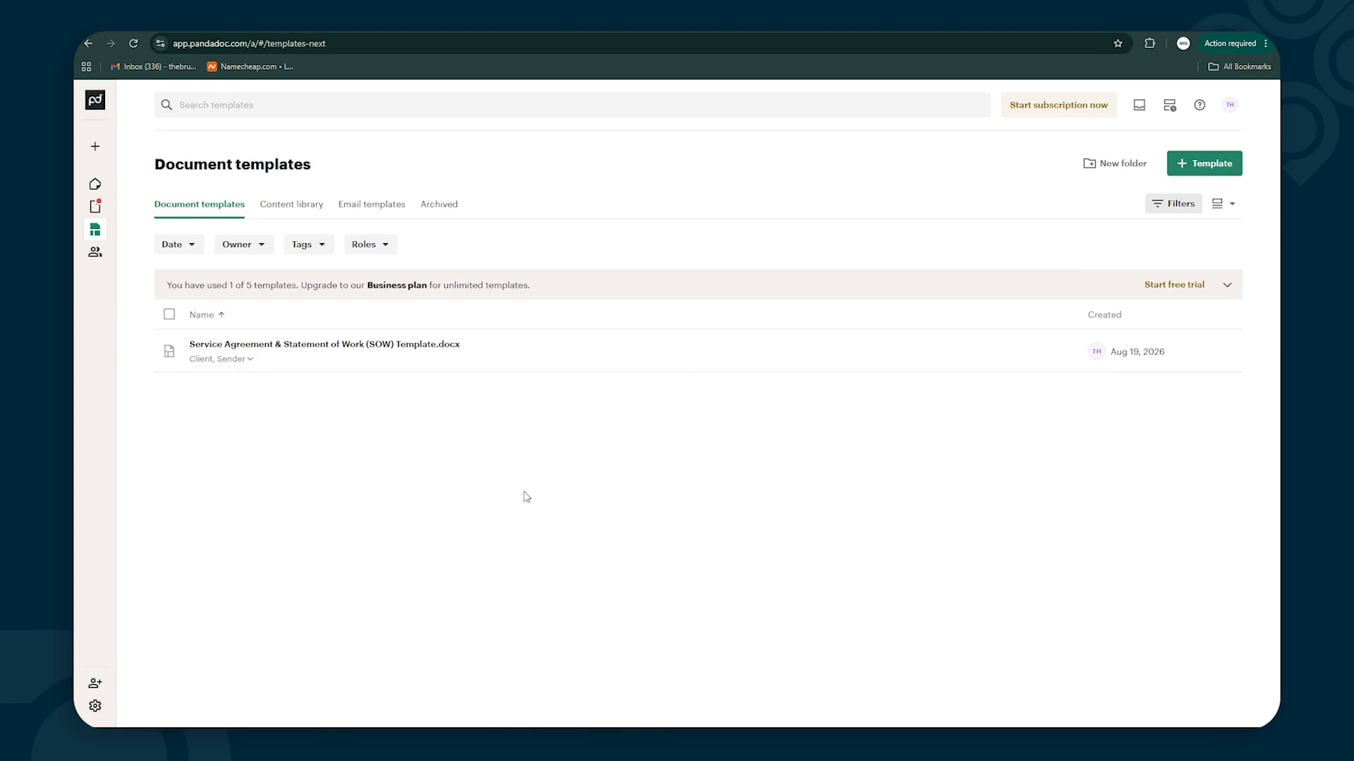
Generate the Sandbox and Production API keys via Integrations > API and Webhooks
{"action": "left_click", "coordinate": [102, 709]}
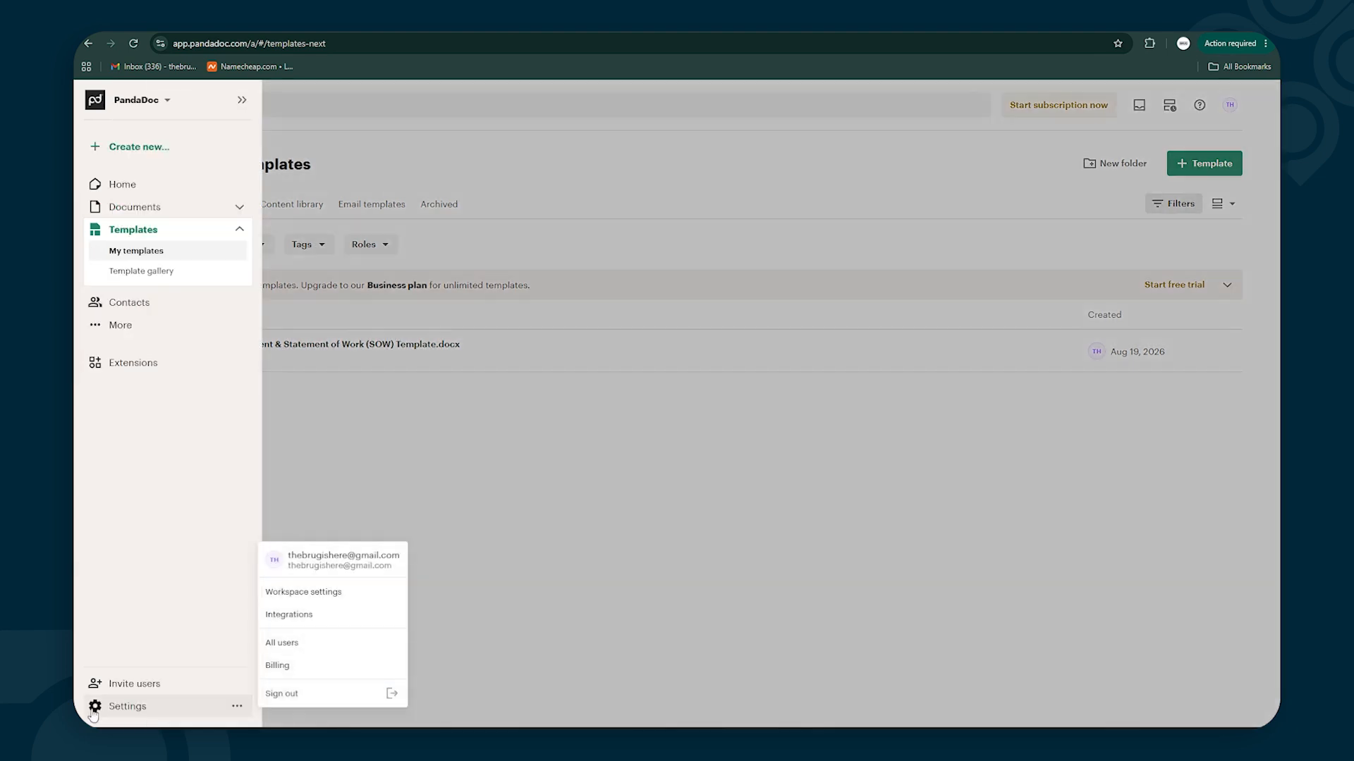
{"action": "left_click", "coordinate": [311, 616]}
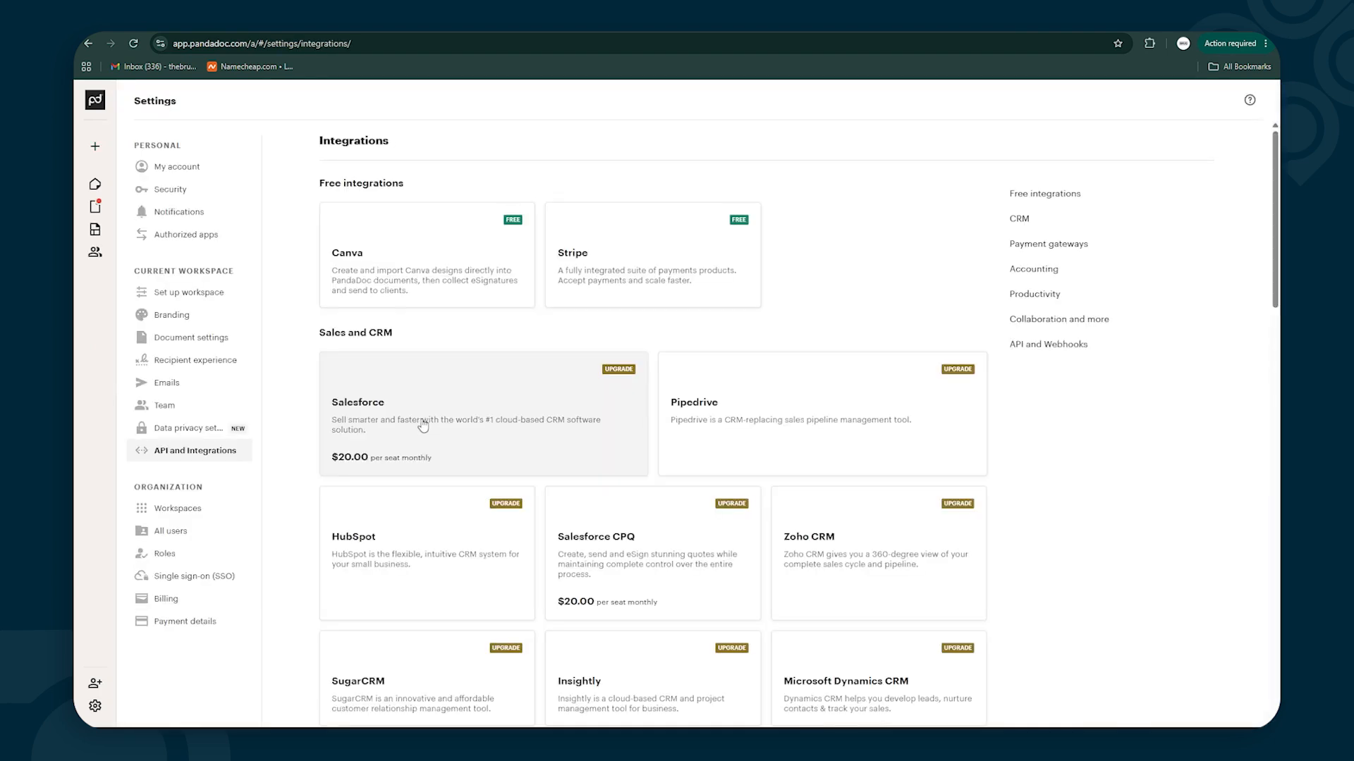
{"action": "scroll", "coordinate": [529, 383], "scroll_direction": "down", "scroll_amount": 15}
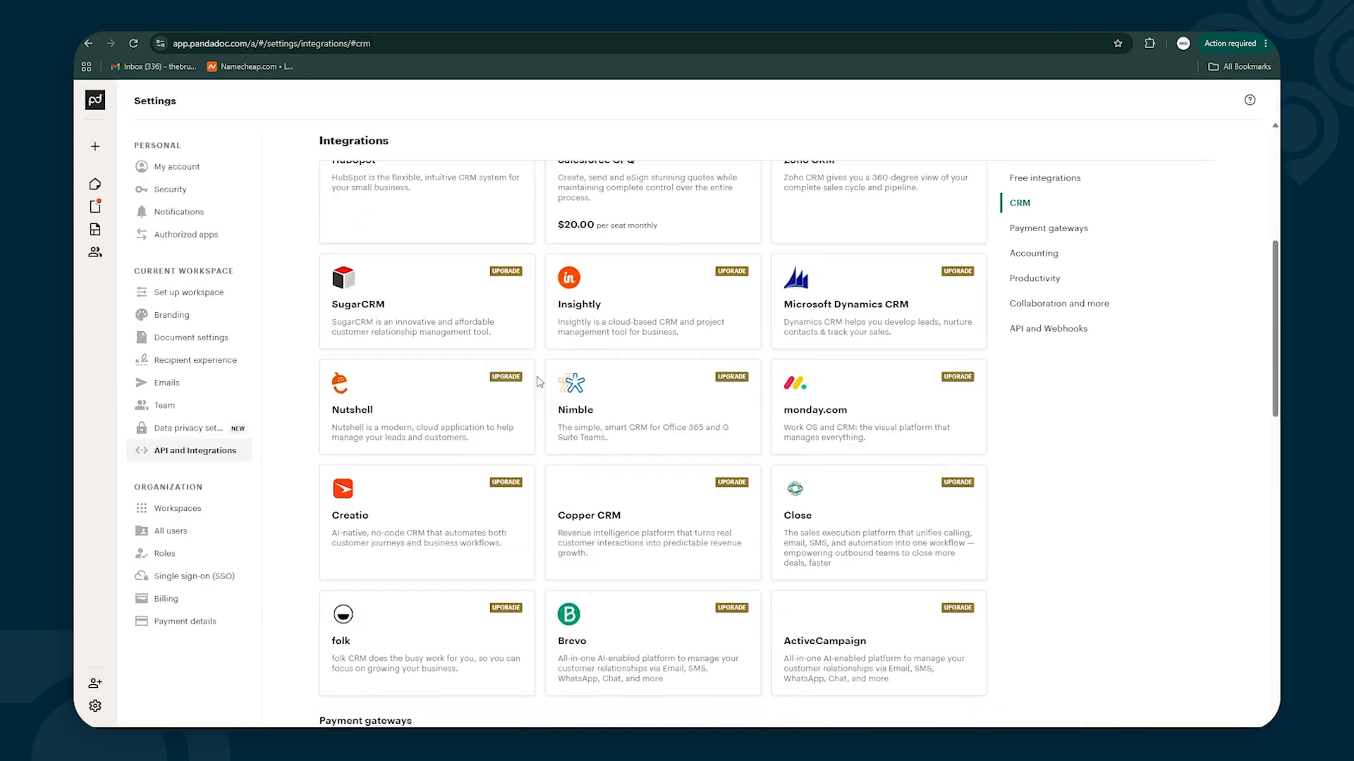
{"action": "scroll", "coordinate": [542, 389], "scroll_direction": "down", "scroll_amount": 3}
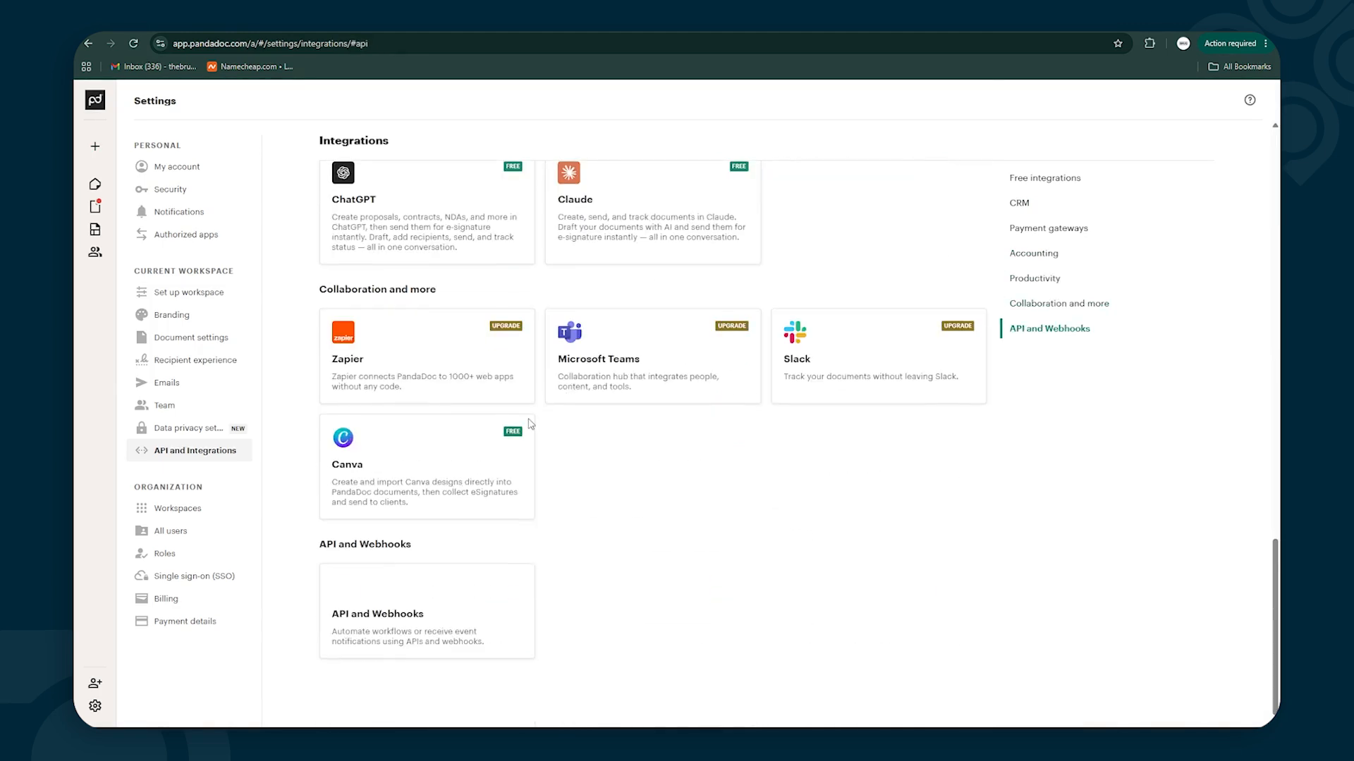
{"action": "left_click", "coordinate": [420, 596]}
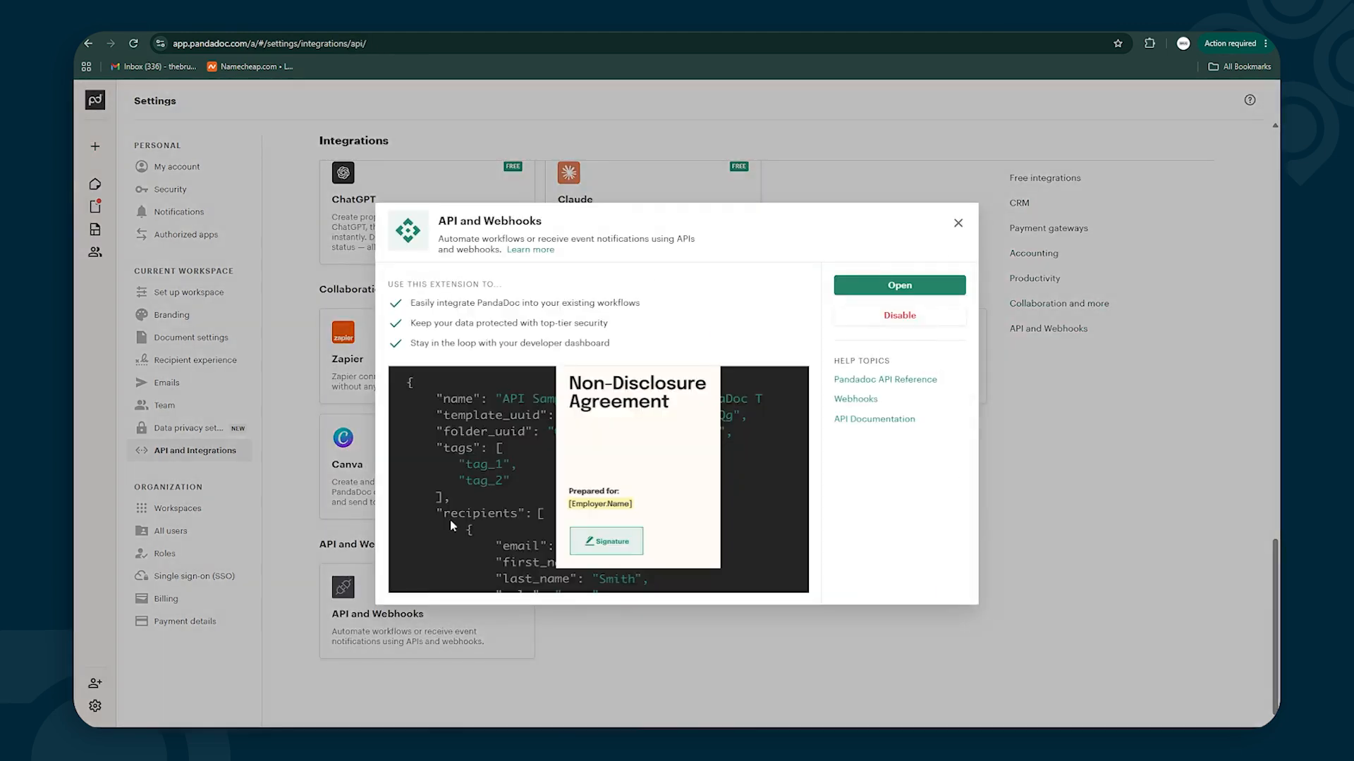
{"action": "left_click", "coordinate": [890, 286]}
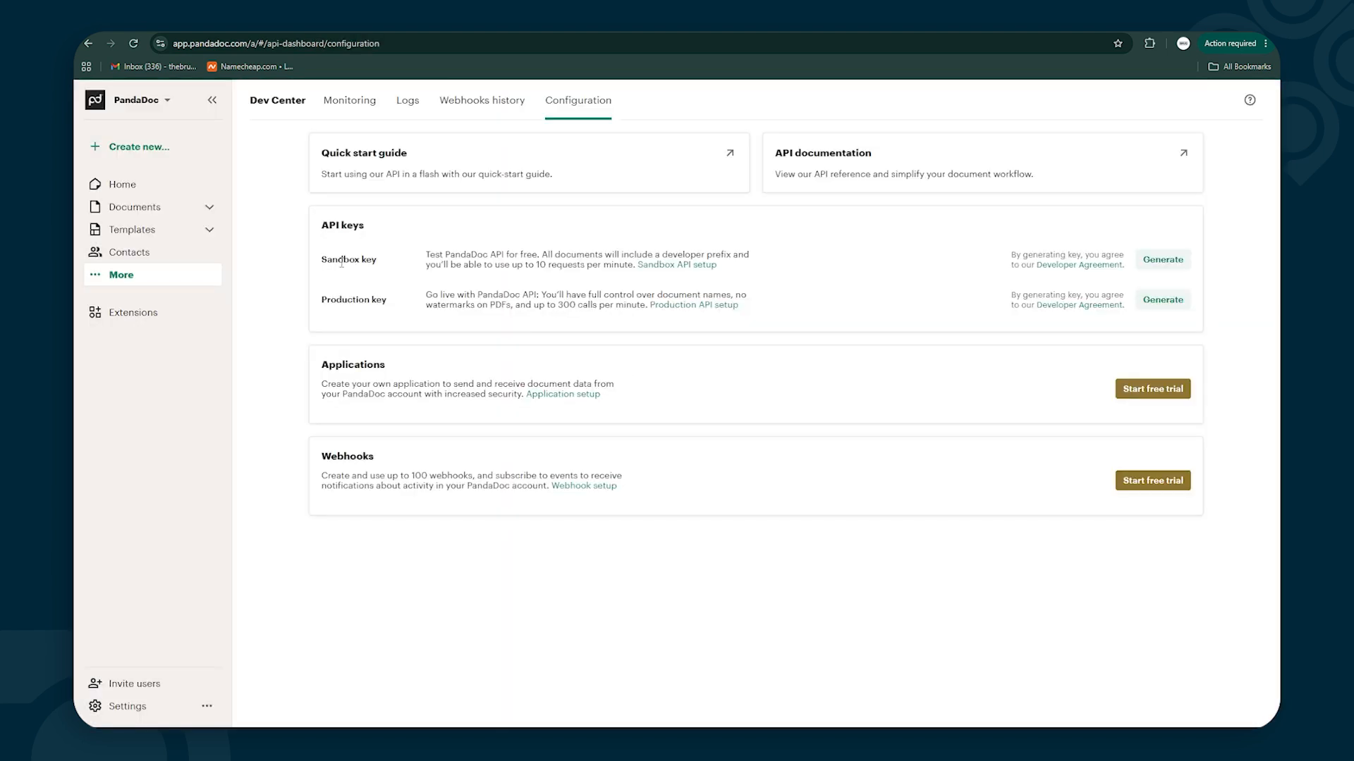
{"action": "left_click", "coordinate": [1165, 260]}
{"action": "left_click", "coordinate": [1162, 301]}
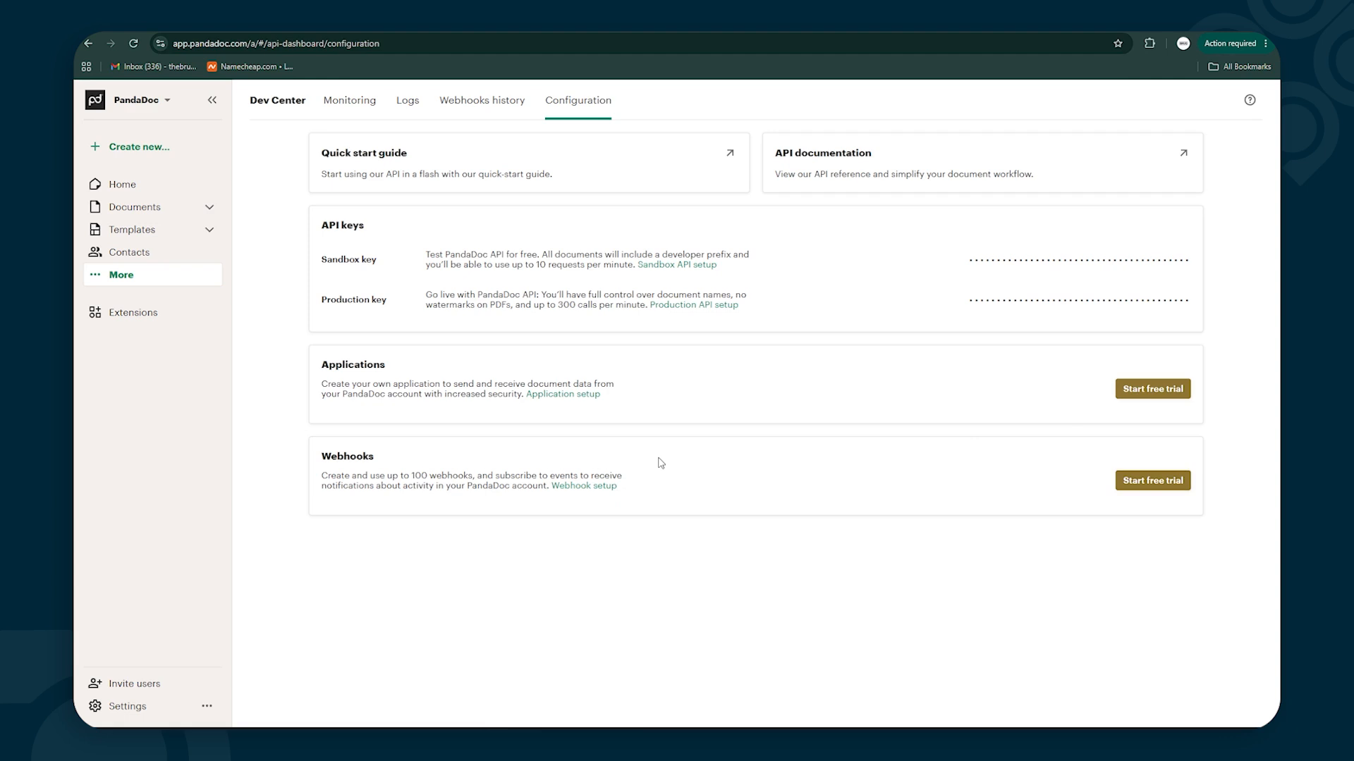
{"action": "mouse_move", "coordinate": [391, 296]}
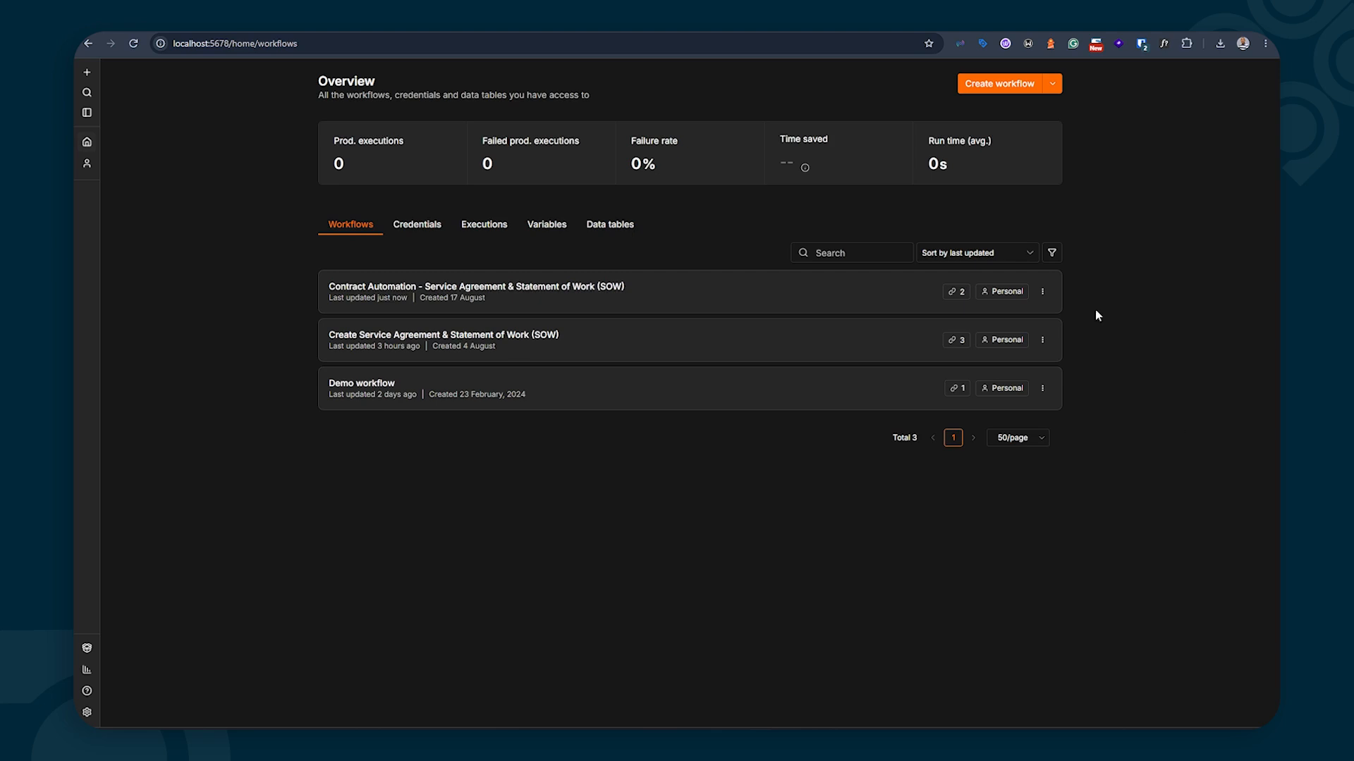
Create a new workflow and import the Contract Automation JSON file from Downloads
{"action": "left_click", "coordinate": [984, 90]}
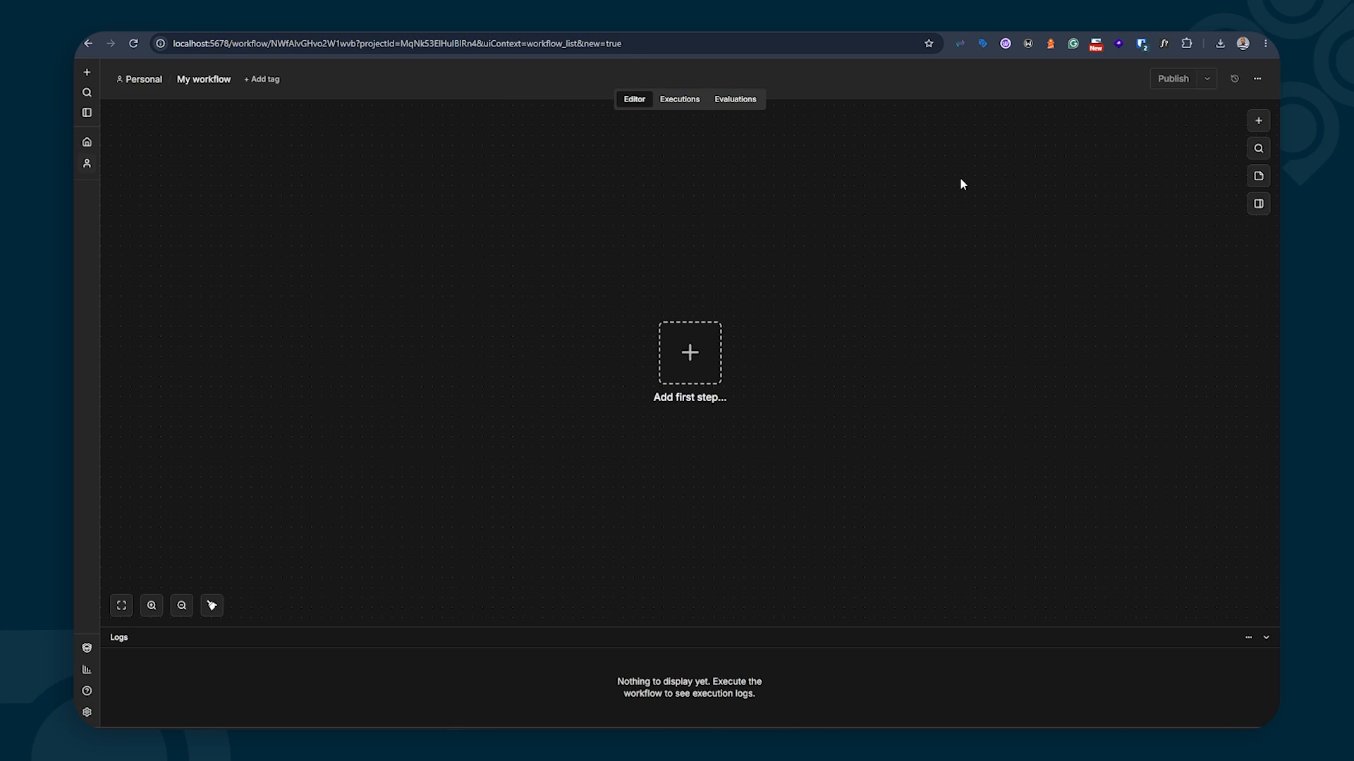
{"action": "left_click", "coordinate": [1259, 79]}
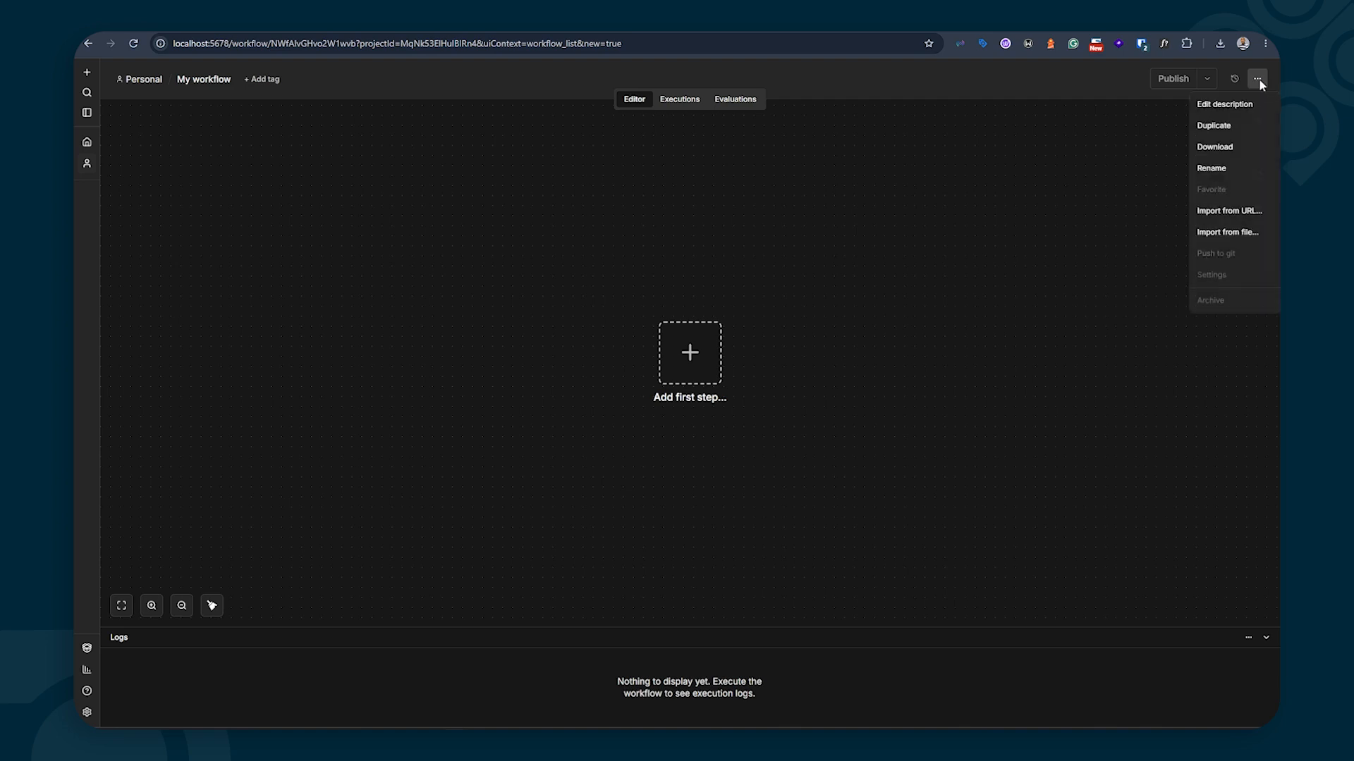
{"action": "left_click", "coordinate": [1233, 233]}
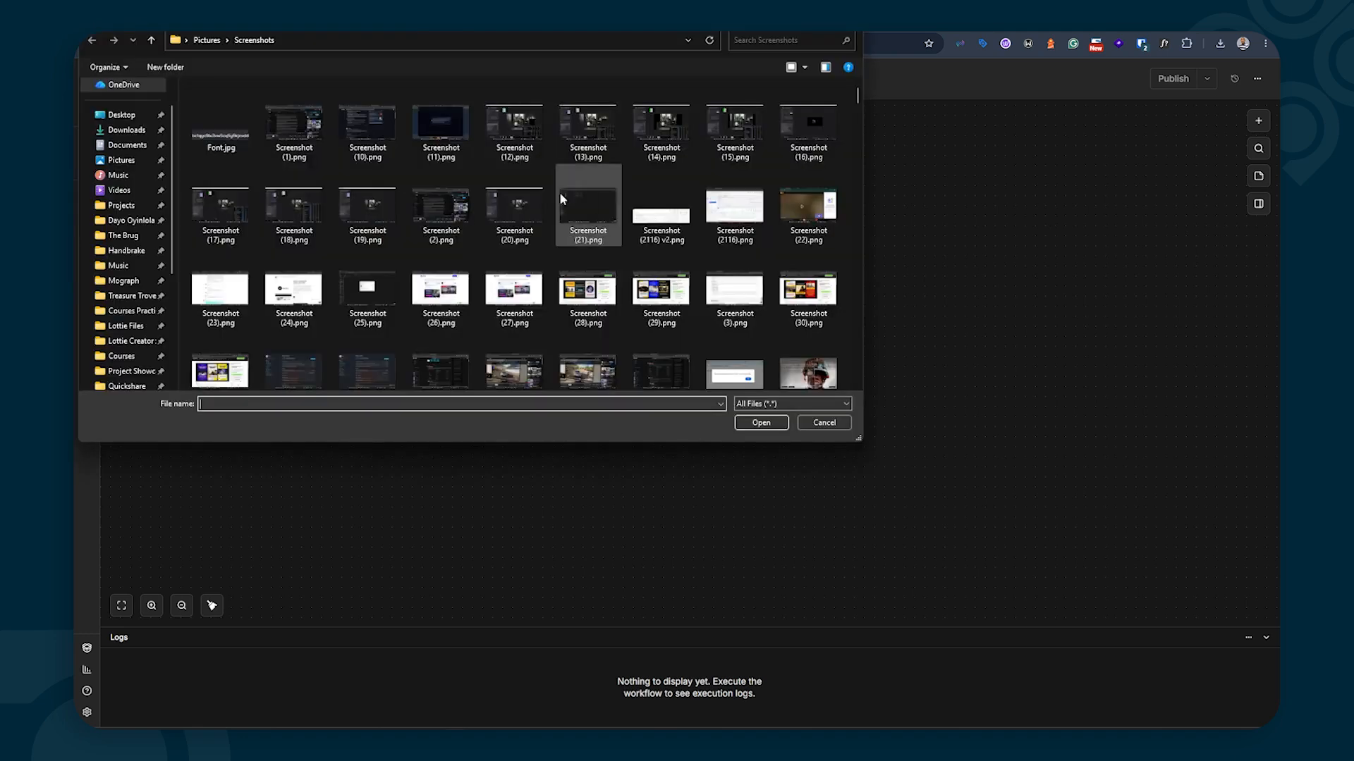
{"action": "left_click", "coordinate": [126, 131]}
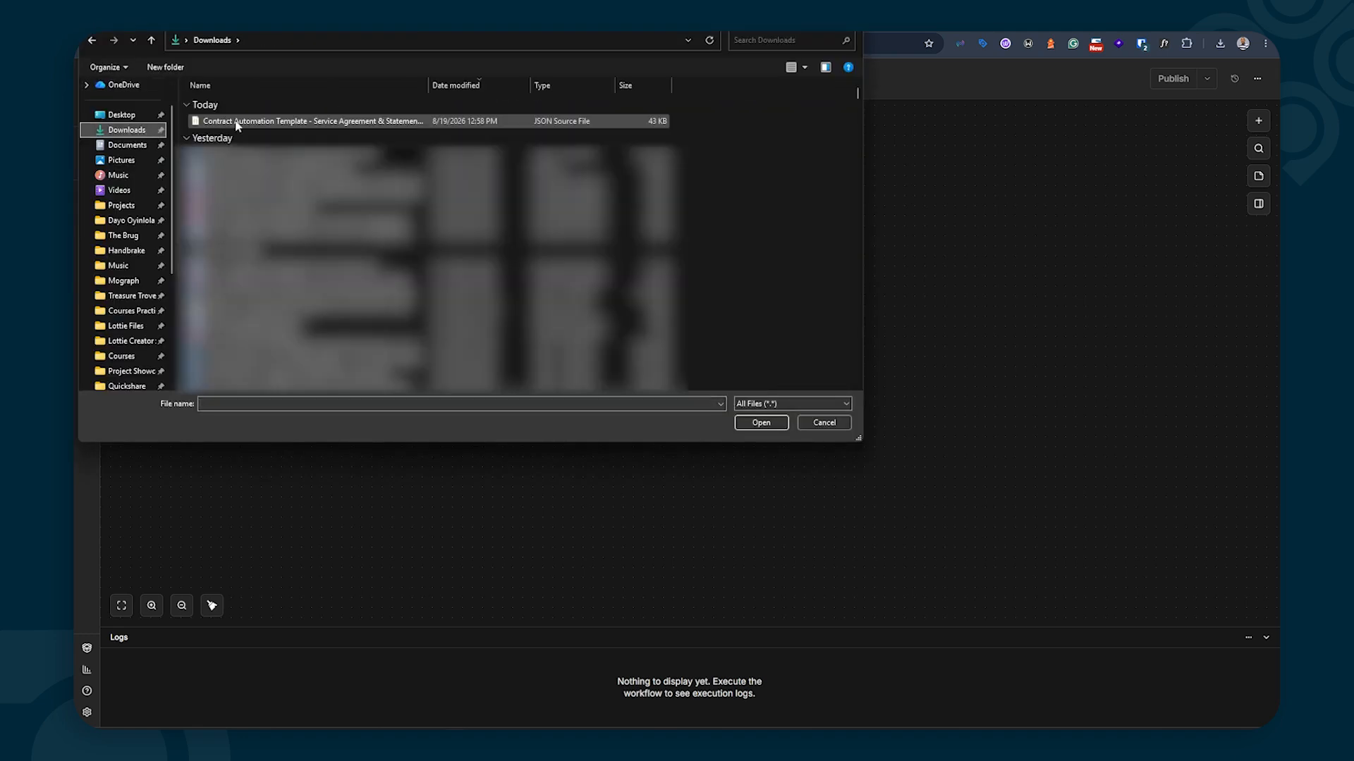
{"action": "left_click", "coordinate": [236, 122]}
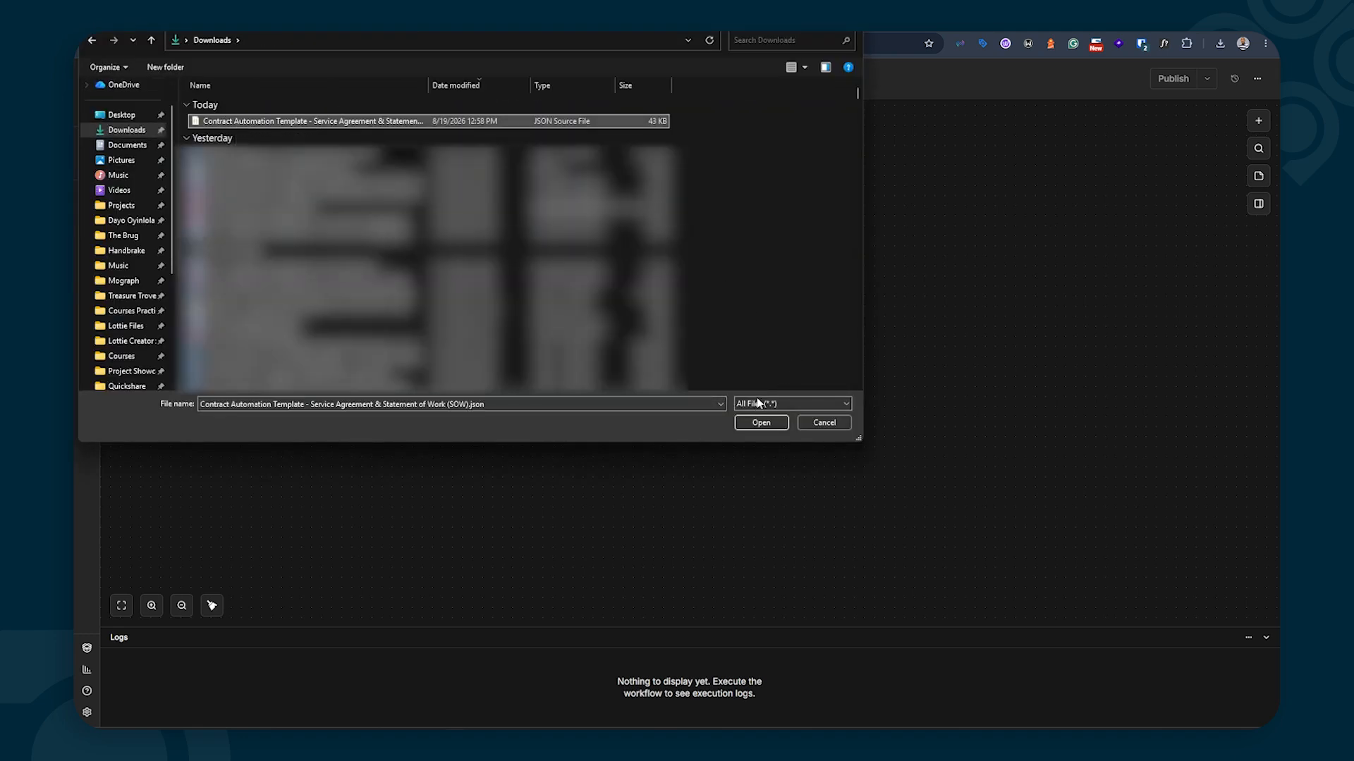
{"action": "left_click", "coordinate": [752, 422]}
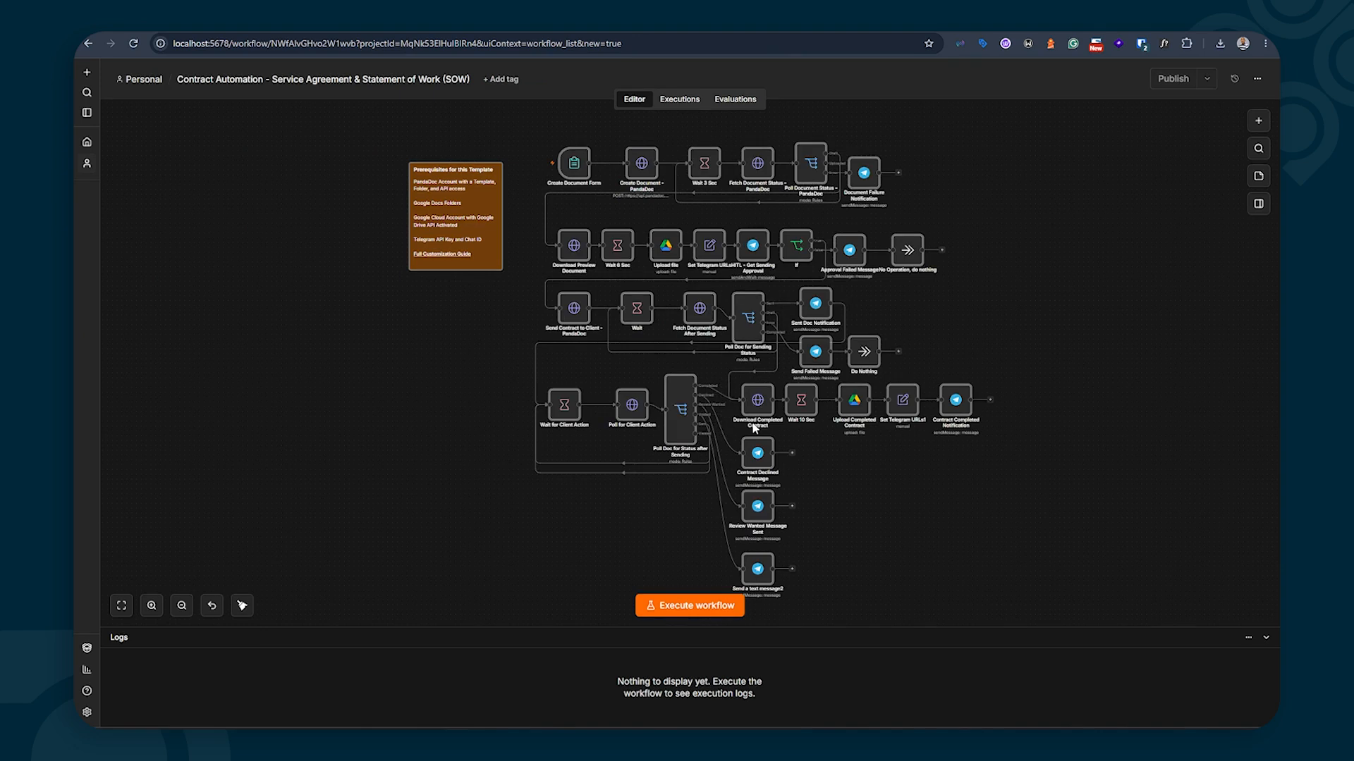
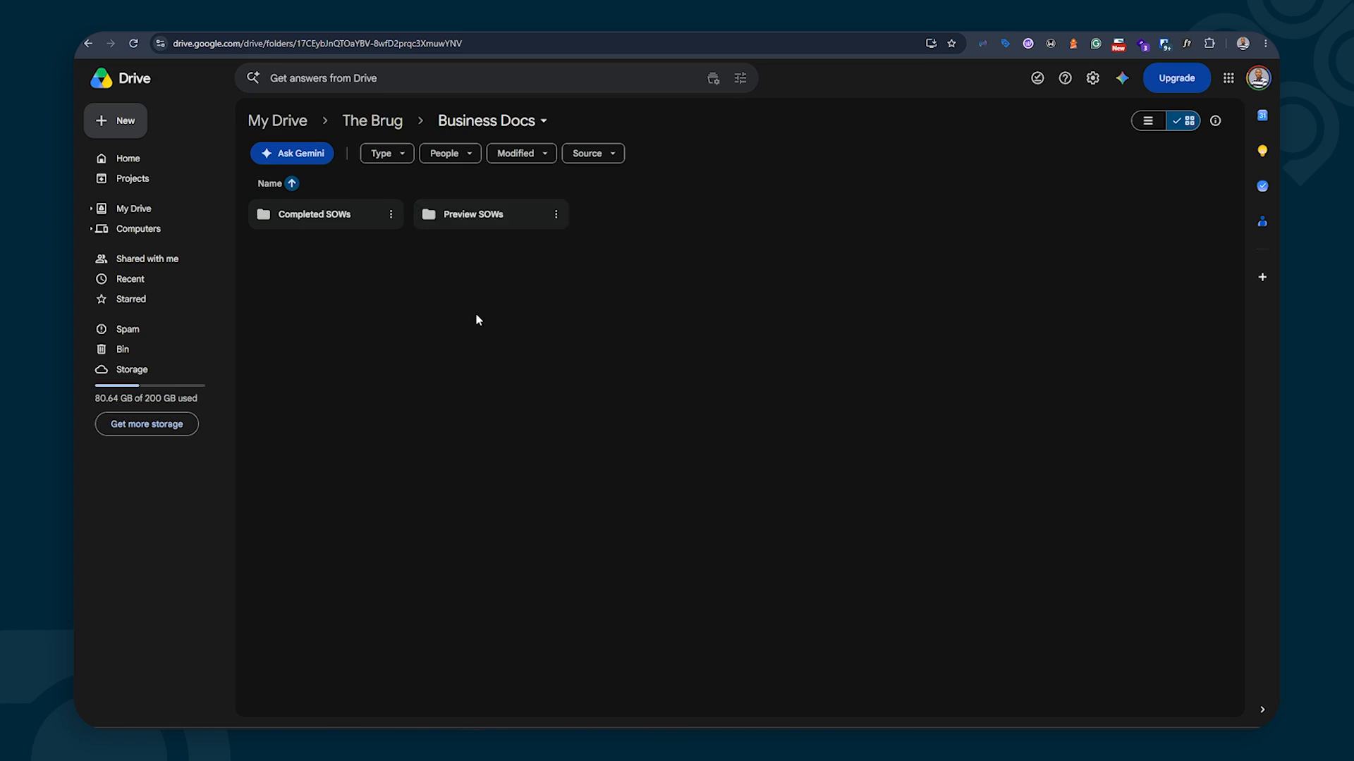
Look inside the Preview SOWs and Completed SOWs folders under Business Docs
{"action": "double_click", "coordinate": [505, 221]}
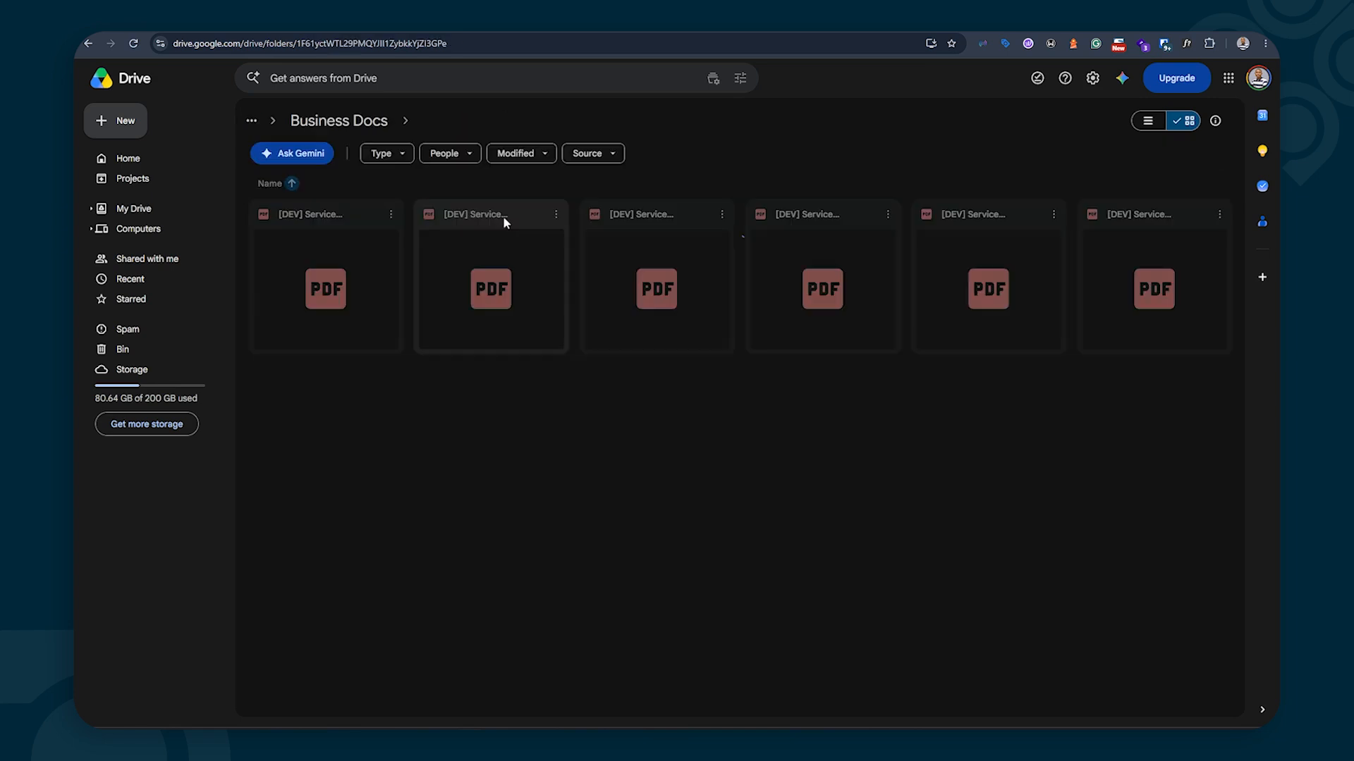
{"action": "left_click", "coordinate": [358, 126]}
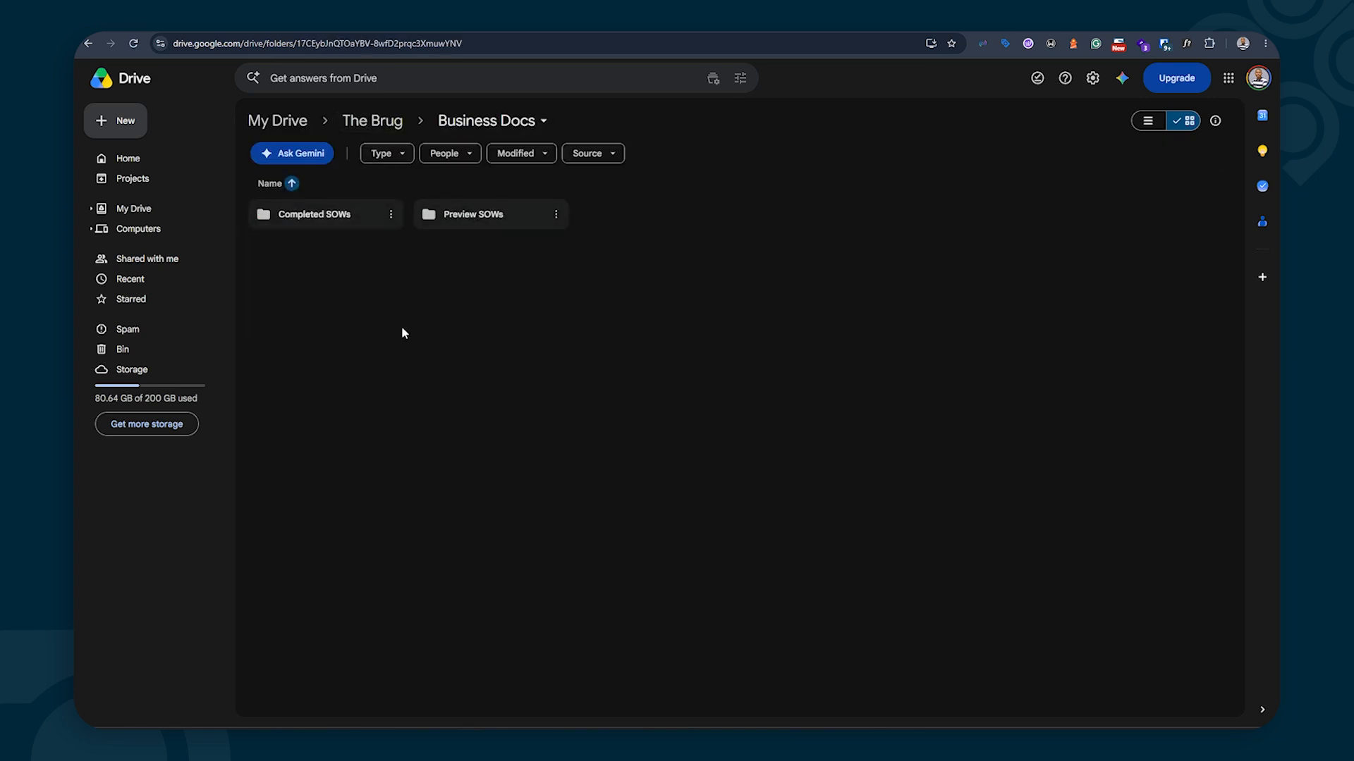
{"action": "double_click", "coordinate": [344, 217]}
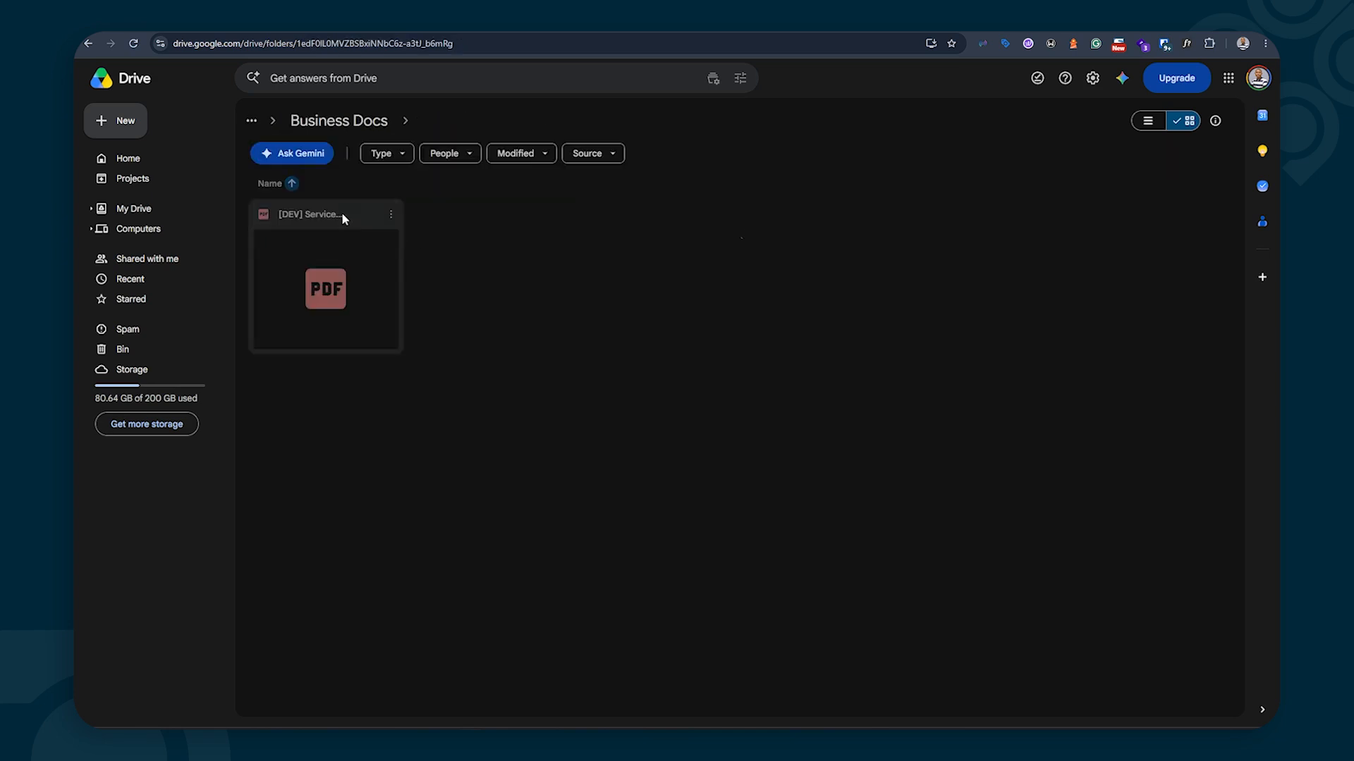
{"action": "left_click", "coordinate": [357, 122]}
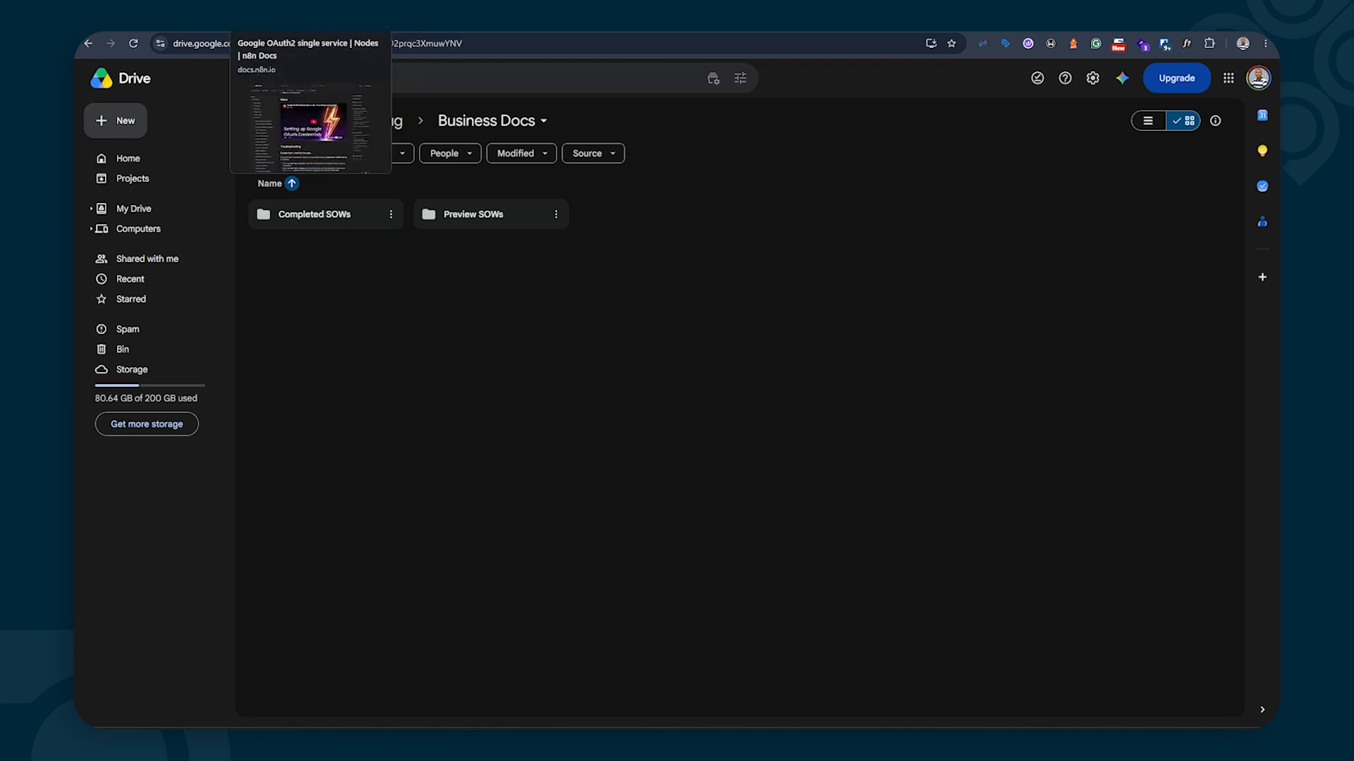
Show the n8n Docs Google OAuth2 page at 'Create your Google OAuth client credentials'
{"action": "left_click", "coordinate": [271, 19]}
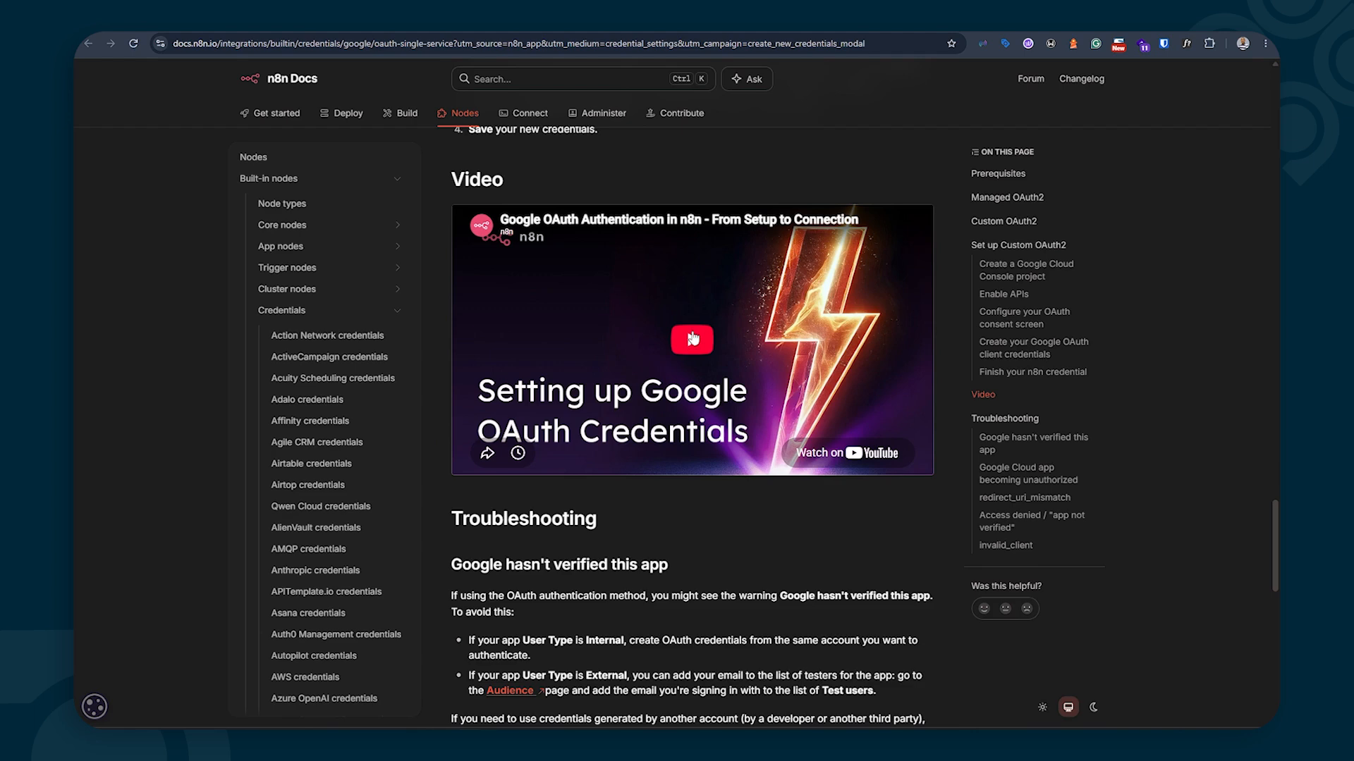
{"action": "scroll", "coordinate": [637, 549], "scroll_direction": "up", "scroll_amount": 7}
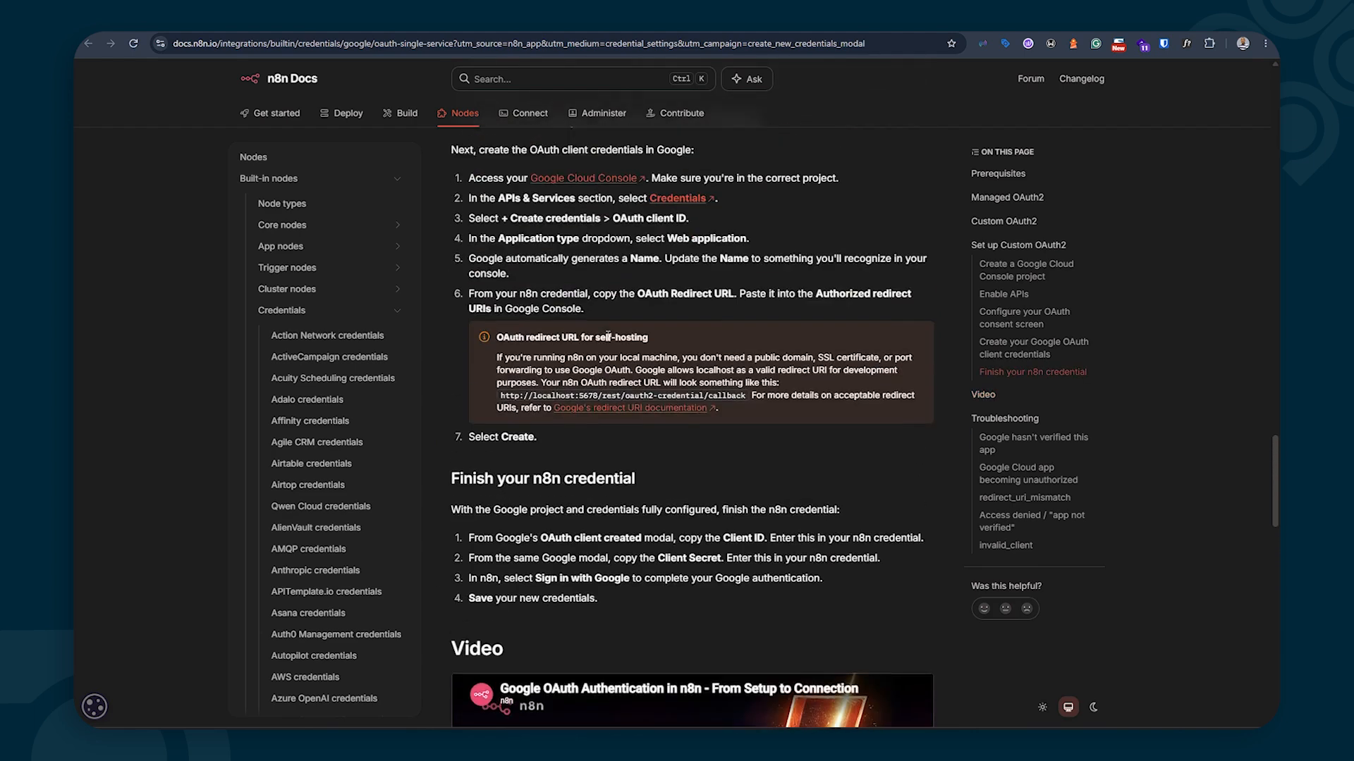
{"action": "scroll", "coordinate": [592, 275], "scroll_direction": "up", "scroll_amount": 10}
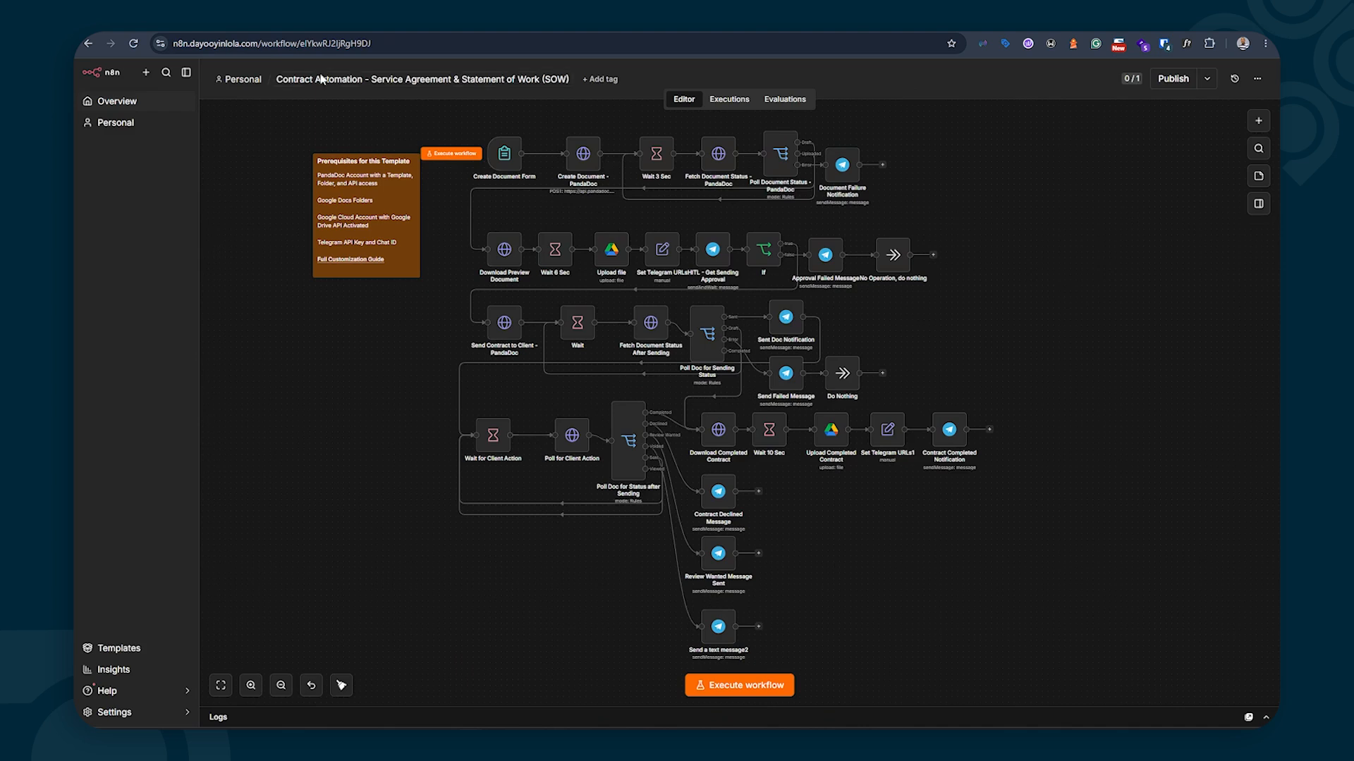
{"action": "double_click", "coordinate": [614, 250]}
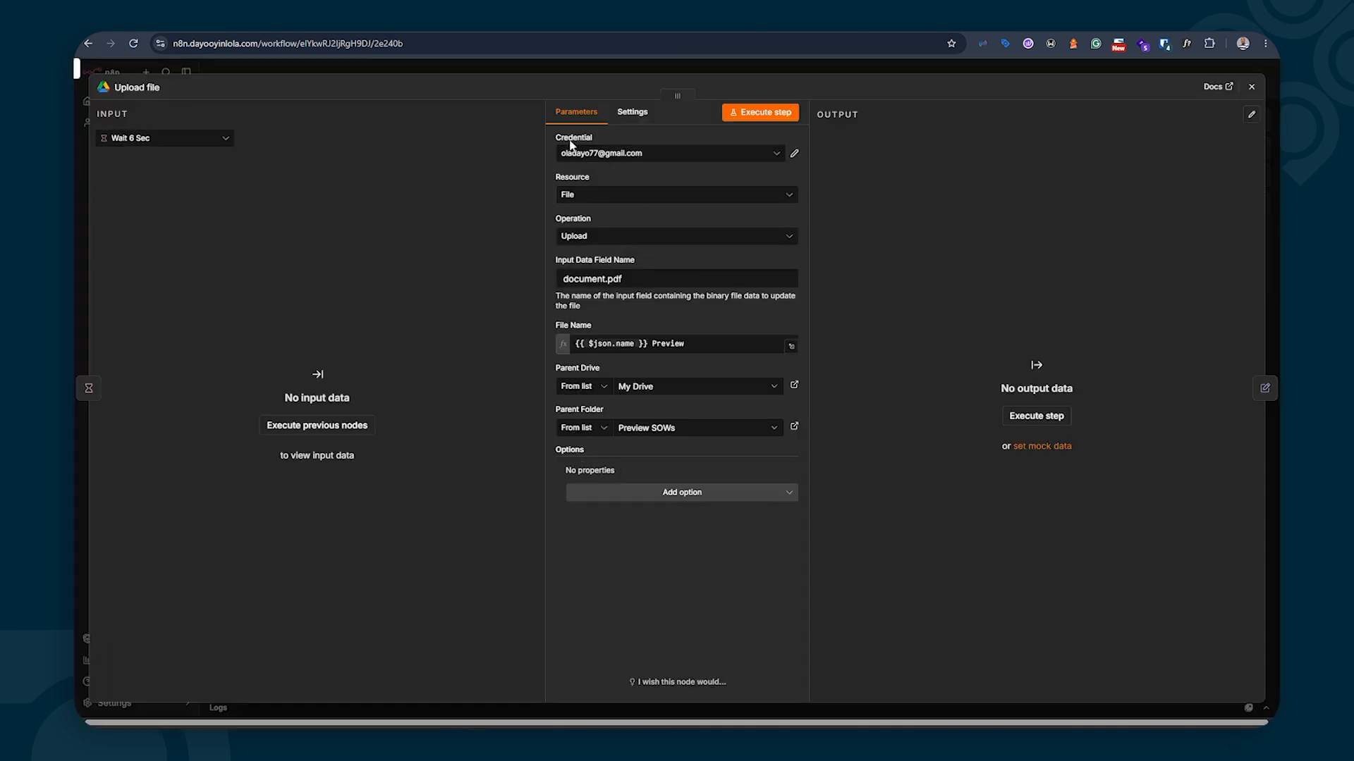
{"action": "left_click", "coordinate": [794, 155]}
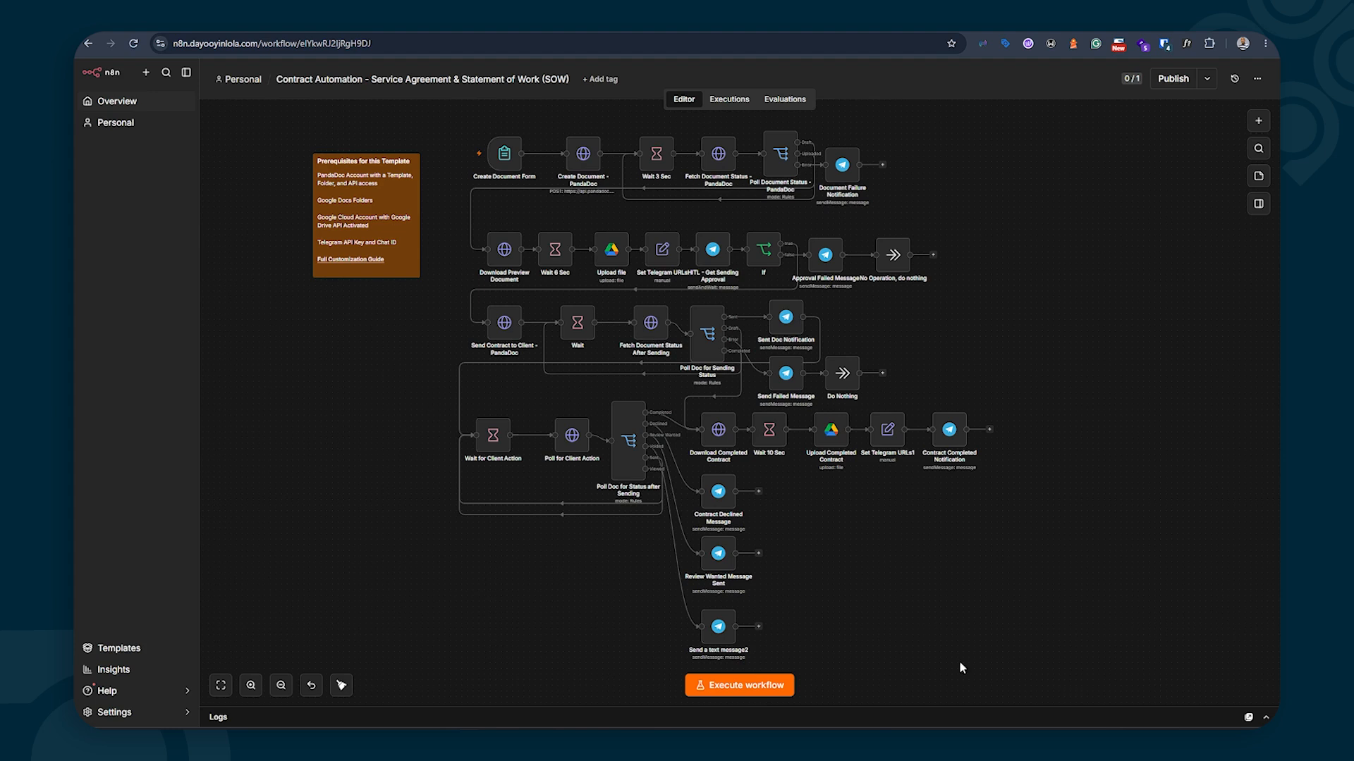
{"action": "left_click", "coordinate": [967, 741]}
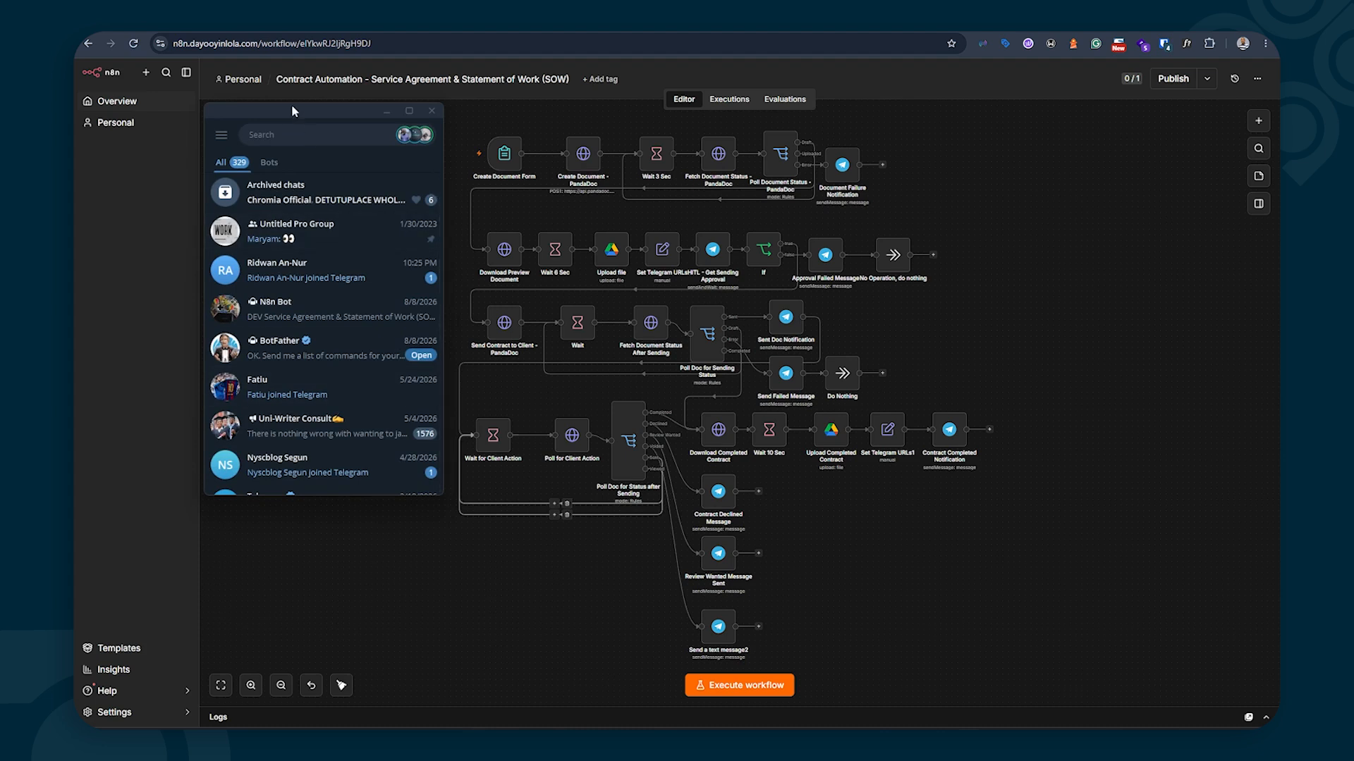
{"action": "left_click", "coordinate": [299, 135]}
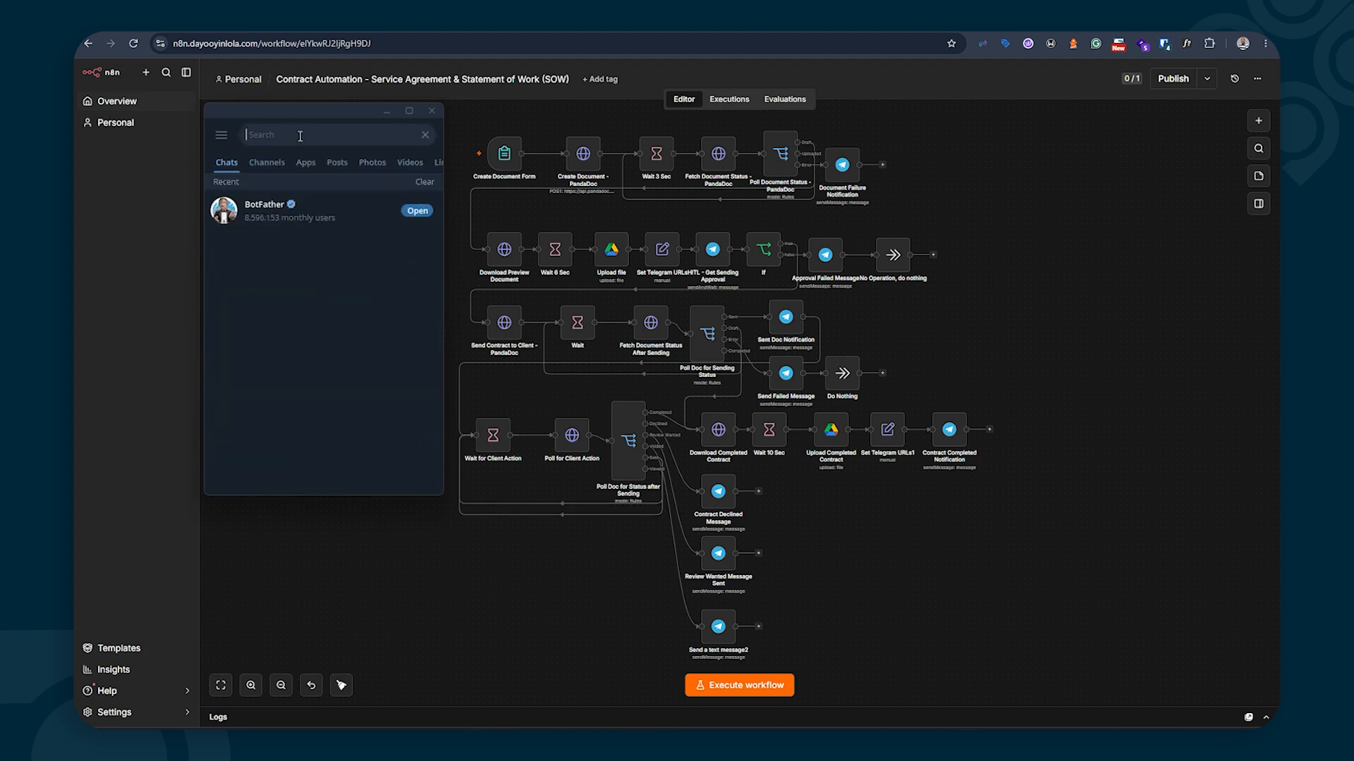
{"action": "type", "text": "@b"}
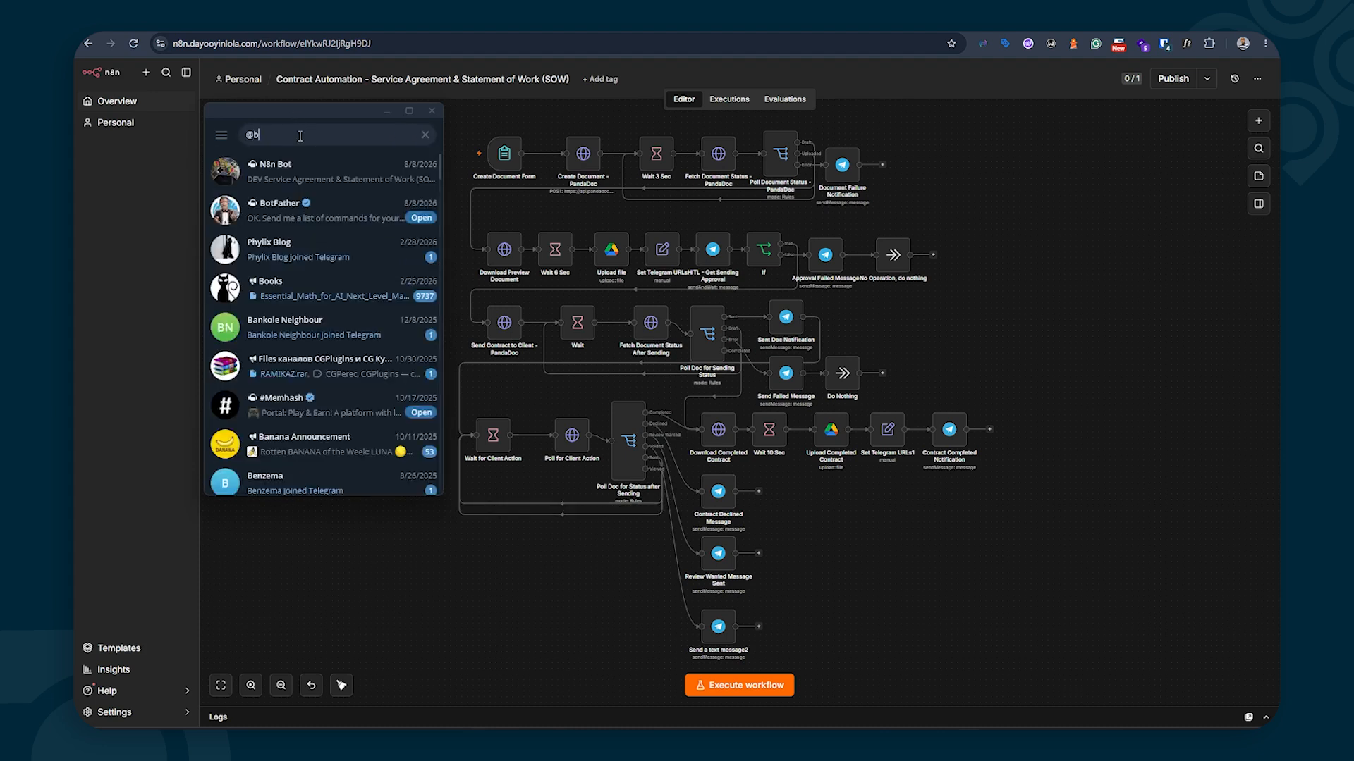
{"action": "type", "text": "otfather"}
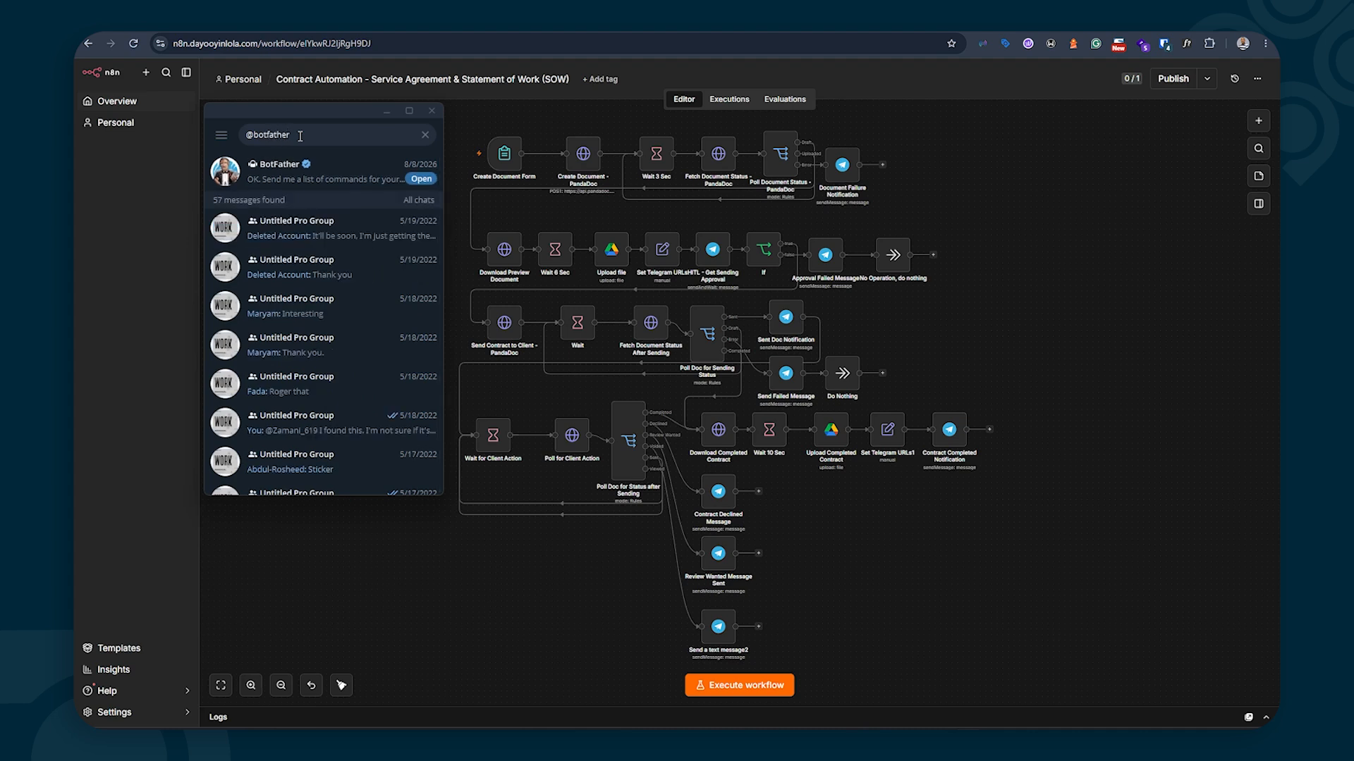
{"action": "left_click", "coordinate": [292, 173]}
{"action": "scroll", "coordinate": [342, 396], "scroll_direction": "down", "scroll_amount": 3}
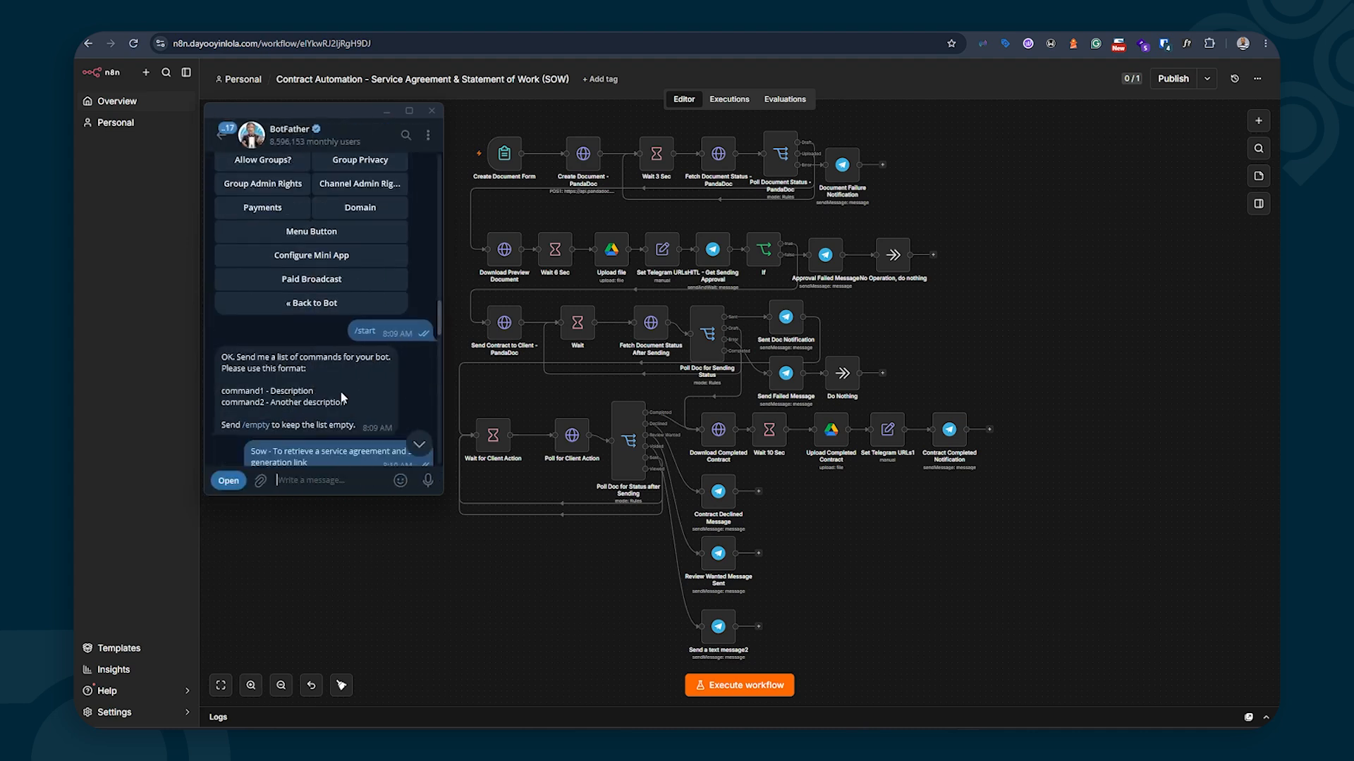
{"action": "scroll", "coordinate": [342, 445], "scroll_direction": "down", "scroll_amount": 2}
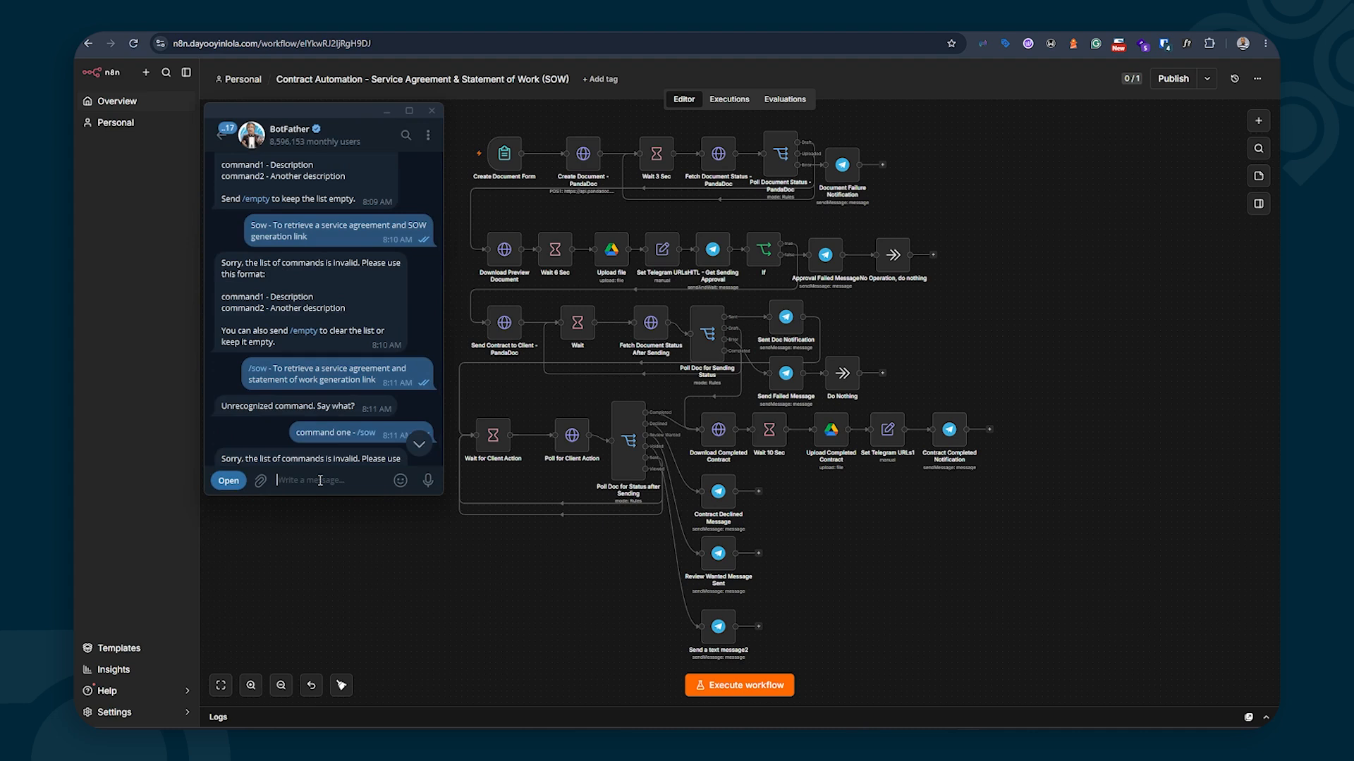
{"action": "left_click", "coordinate": [320, 480]}
{"action": "type", "text": "/start"}
{"action": "key", "text": "Return"}
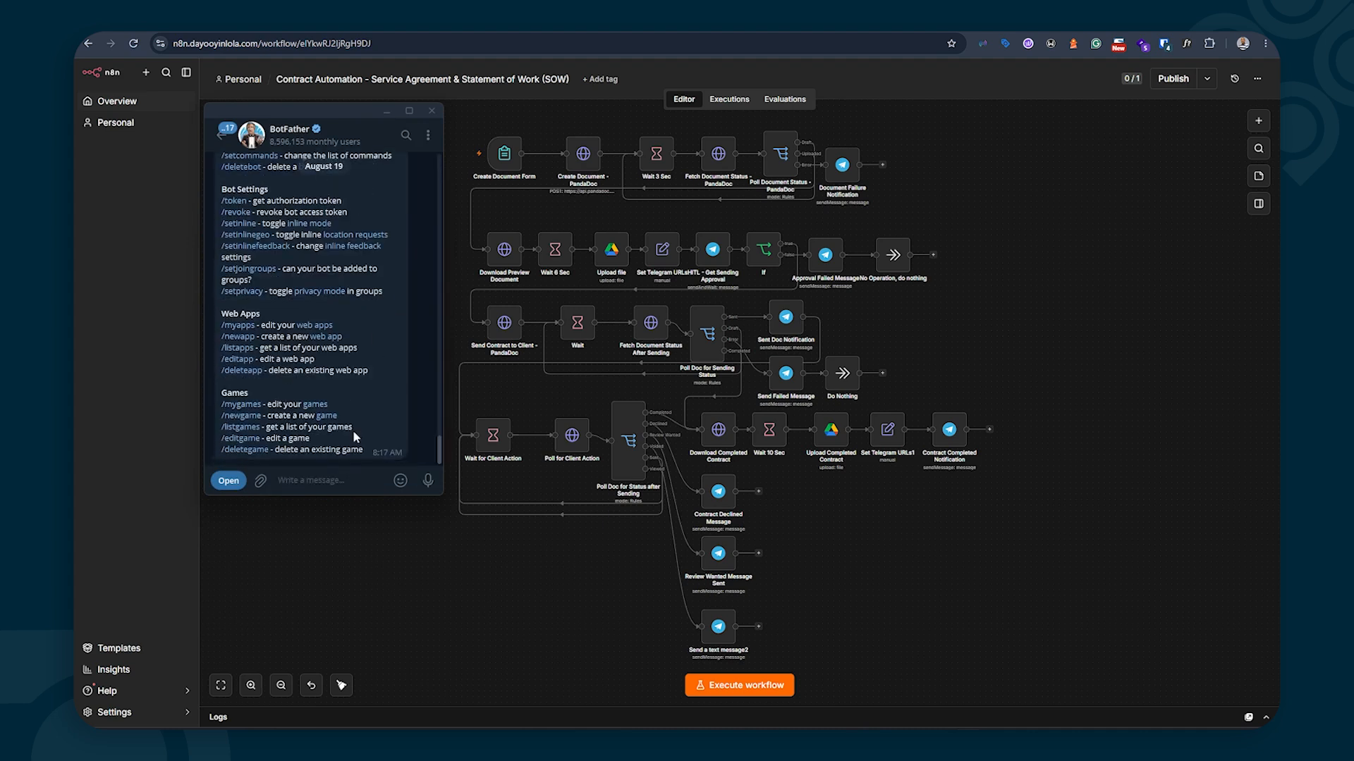
Send /newbot, then name the bot testcontractbot with username testcontract_bot
{"action": "type", "text": "/new"}
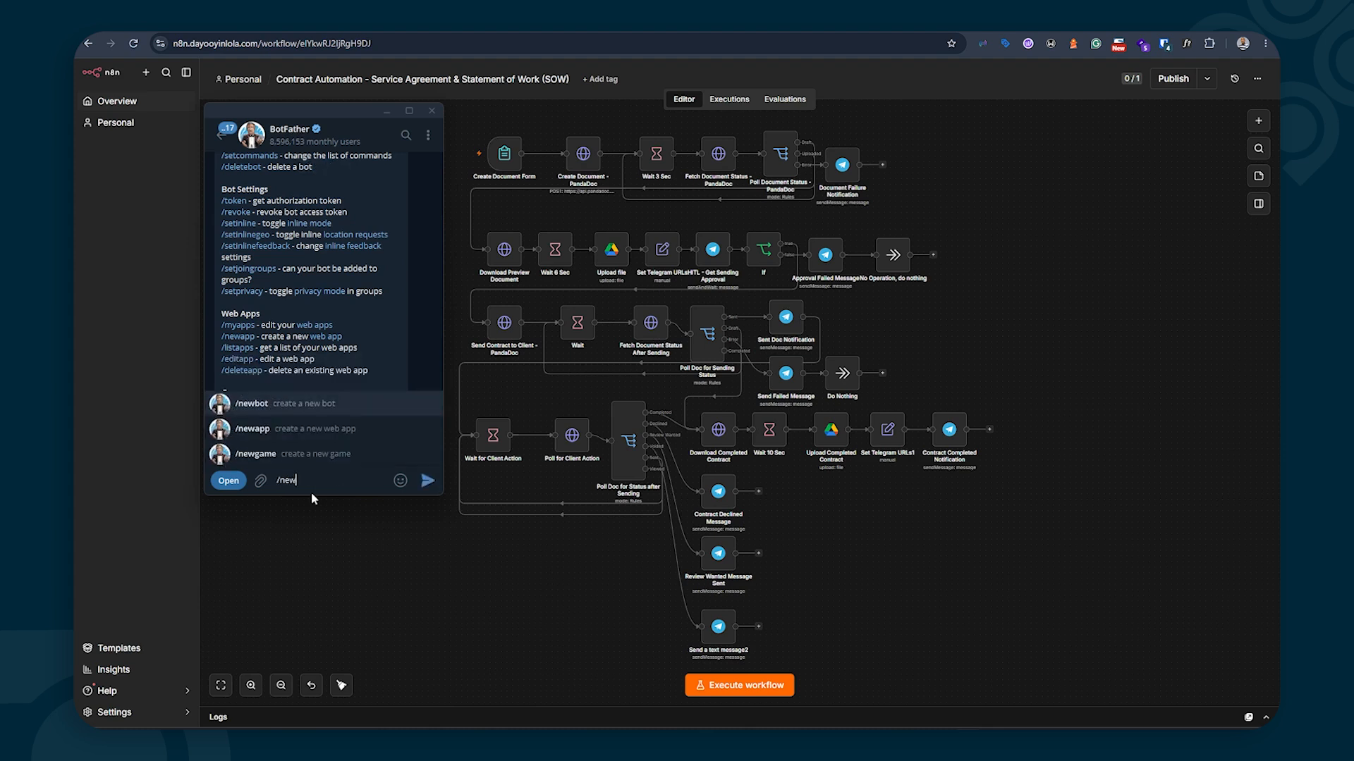
{"action": "left_click", "coordinate": [331, 409]}
{"action": "double_click", "coordinate": [335, 457]}
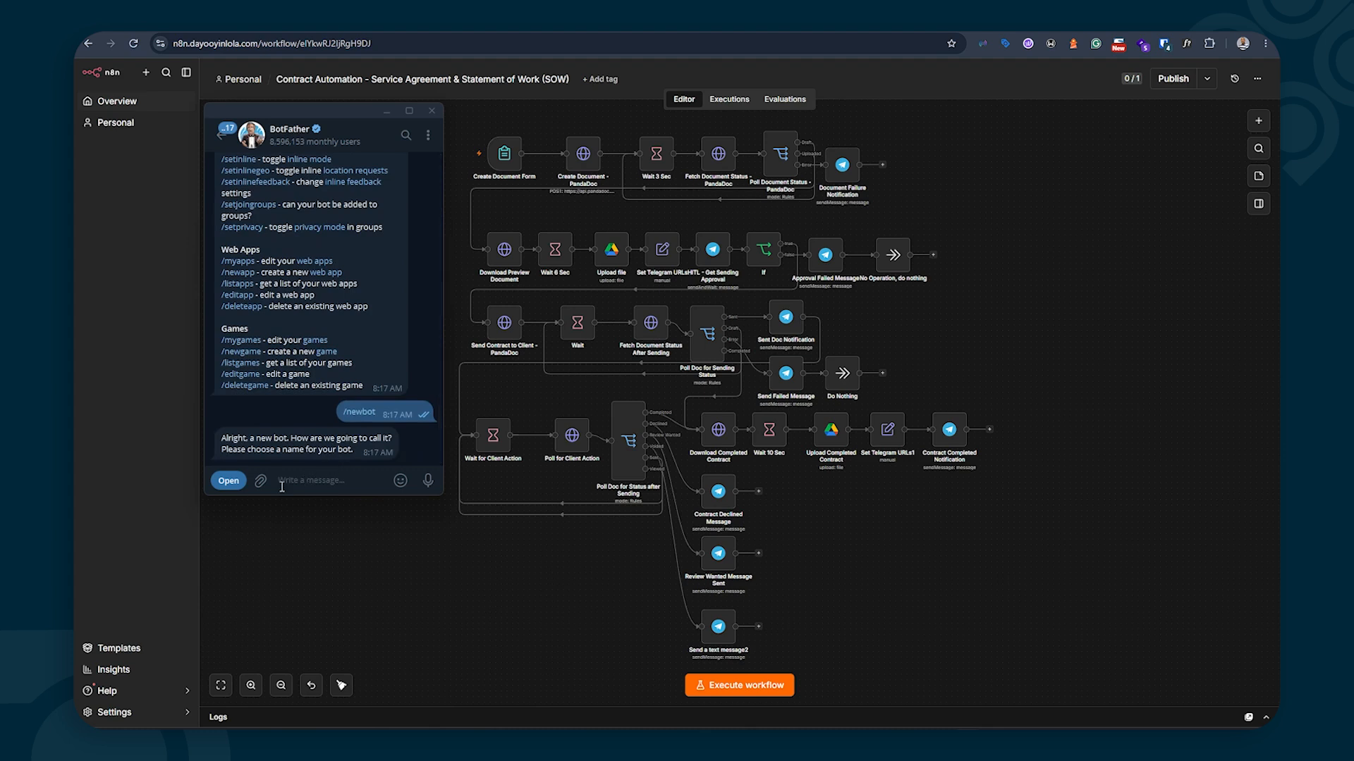
{"action": "type", "text": "testcontractbot"}
{"action": "key", "text": "Return"}
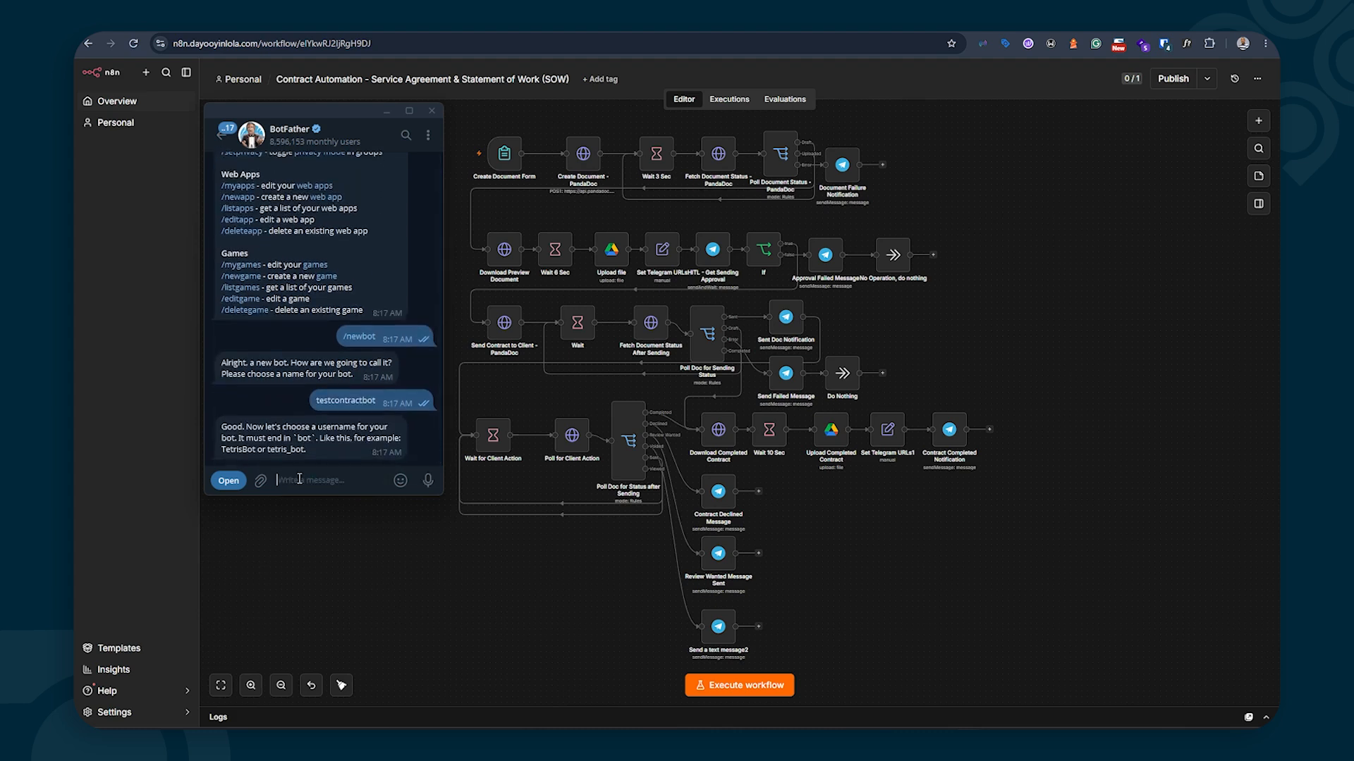
{"action": "type", "text": "testcontractbot"}
{"action": "key", "text": "BackSpace"}
{"action": "key", "text": "BackSpace"}
{"action": "key", "text": "BackSpace"}
{"action": "key", "text": "BackSpace"}
{"action": "type", "text": "_bot"}
{"action": "key", "text": "Return"}
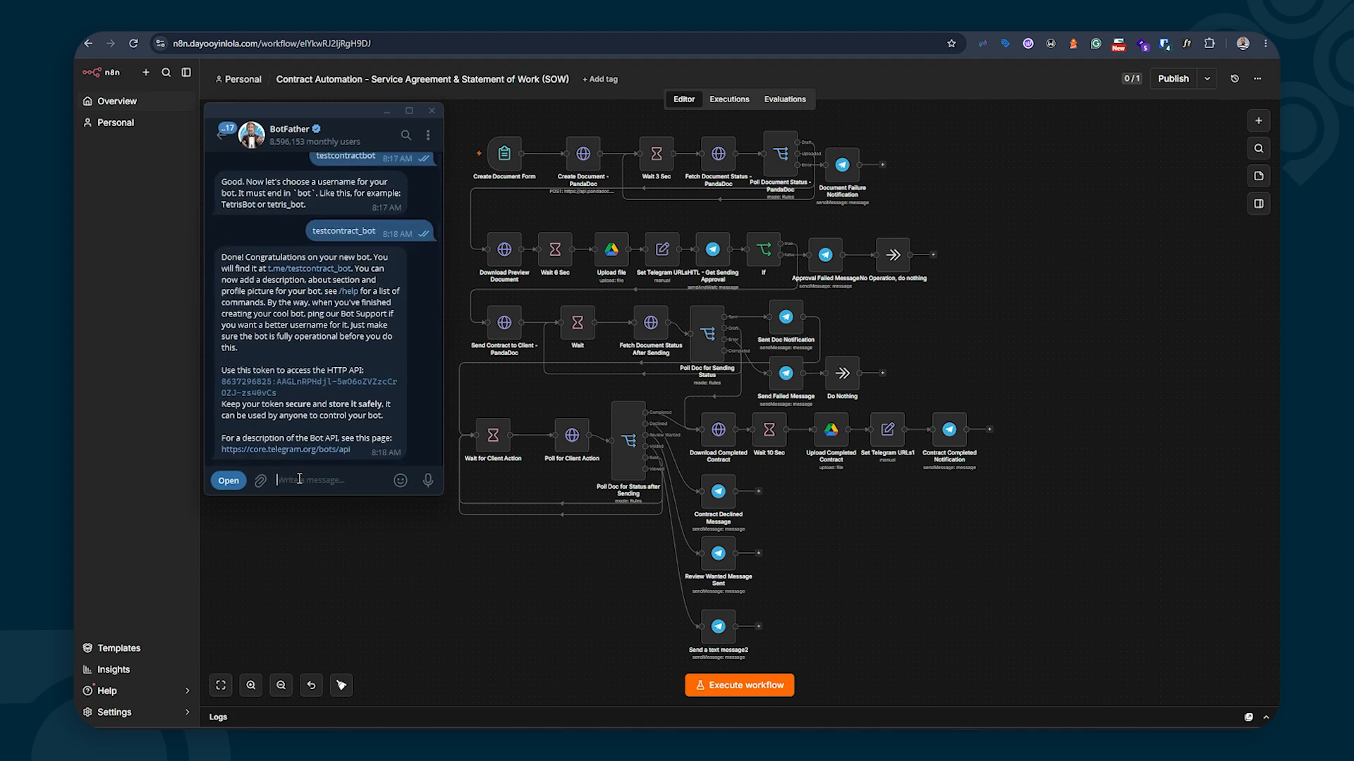
Copy testcontractbot's access token, then open its t.me link and start the bot chat
{"action": "double_click", "coordinate": [318, 352]}
{"action": "left_click", "coordinate": [259, 393]}
{"action": "left_click", "coordinate": [221, 134]}
{"action": "left_click", "coordinate": [268, 162]}
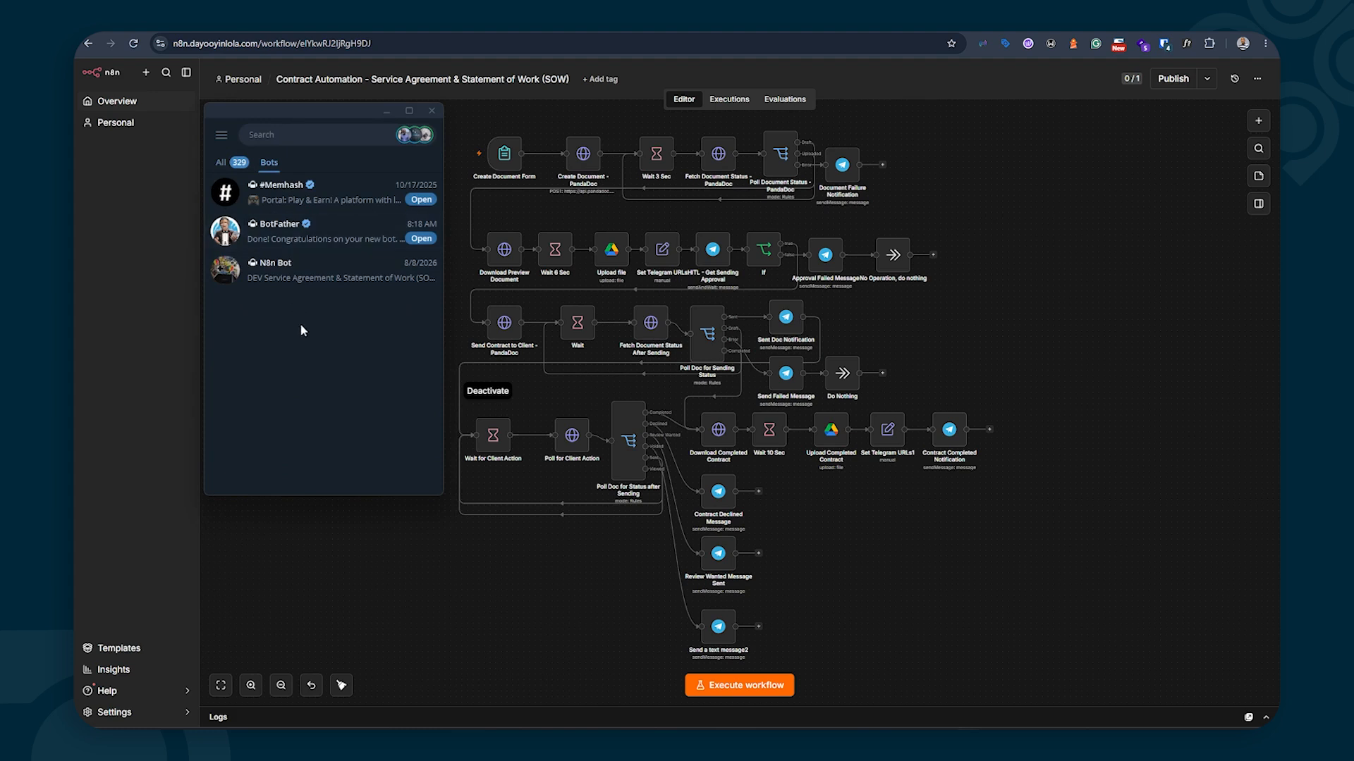
{"action": "left_click", "coordinate": [228, 167]}
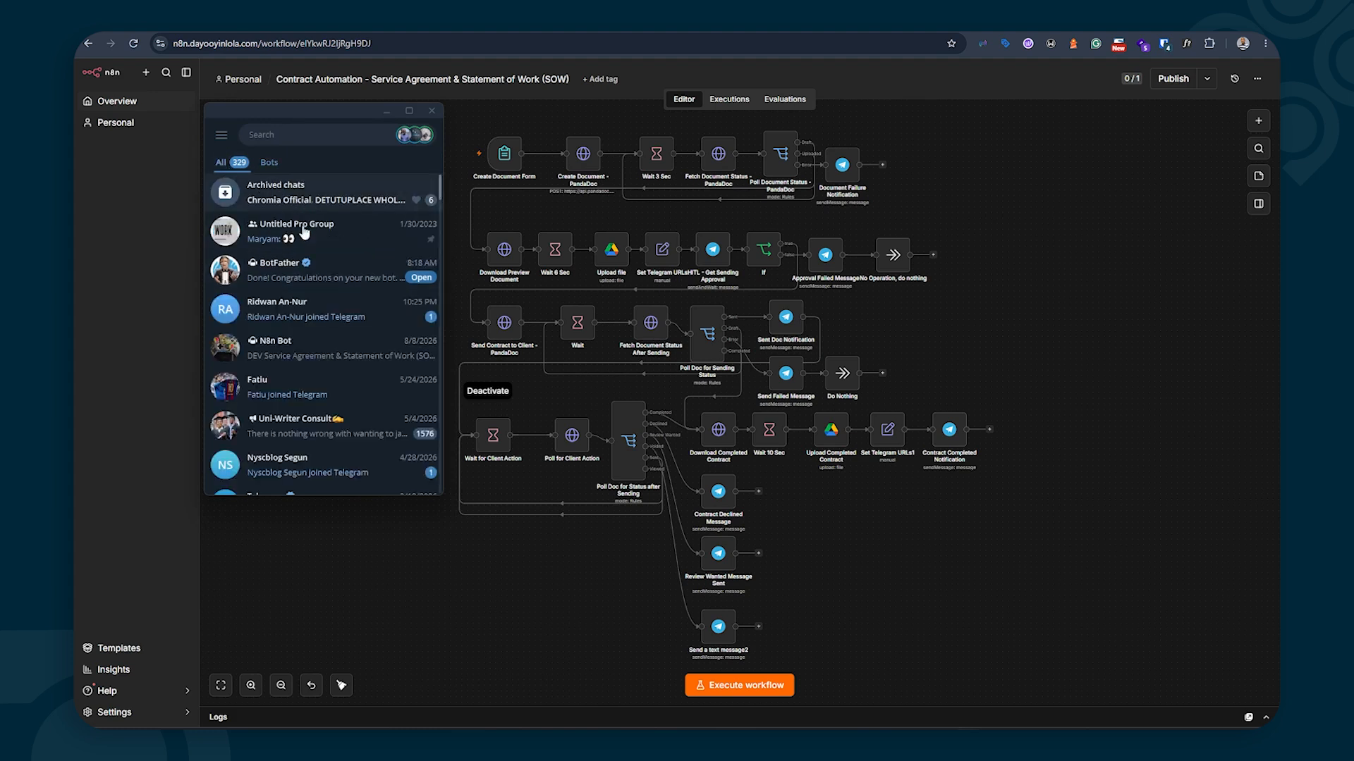
{"action": "left_click", "coordinate": [323, 278]}
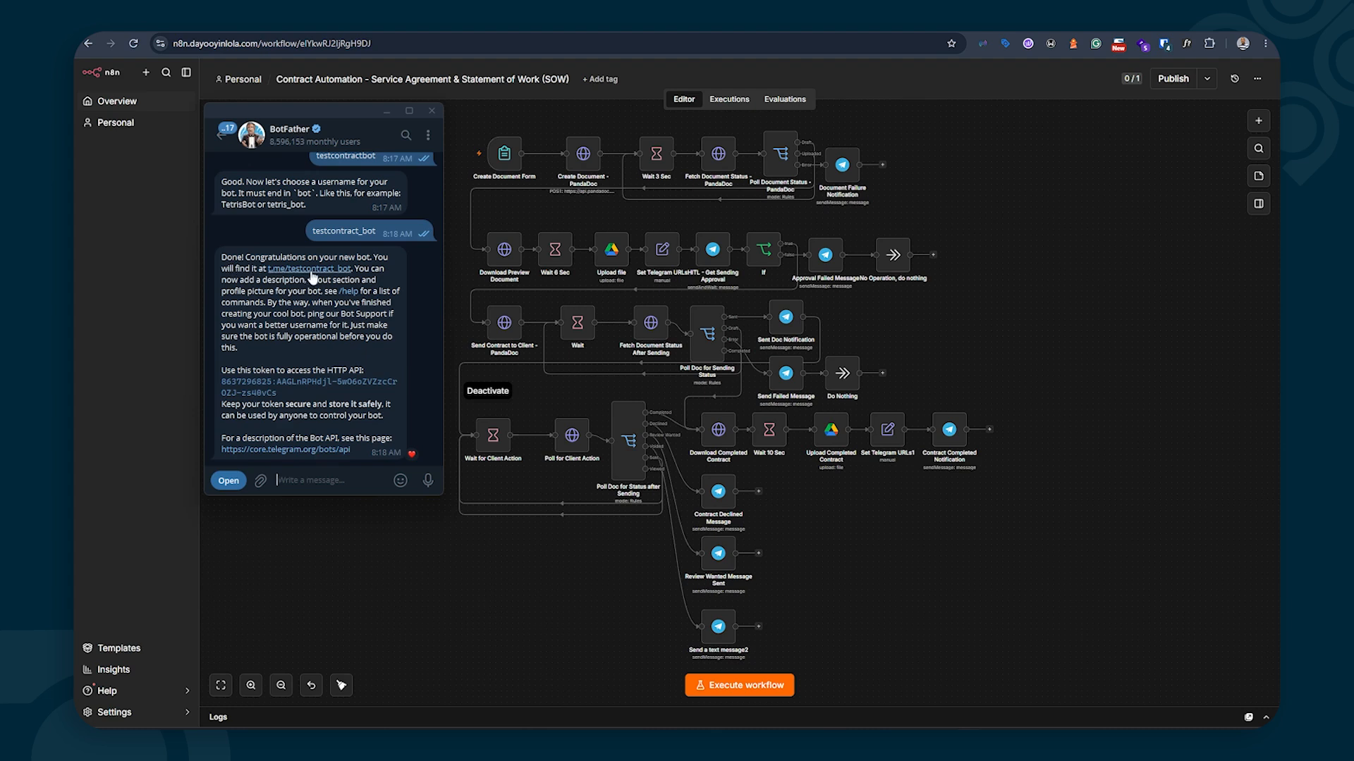
{"action": "left_click", "coordinate": [310, 270]}
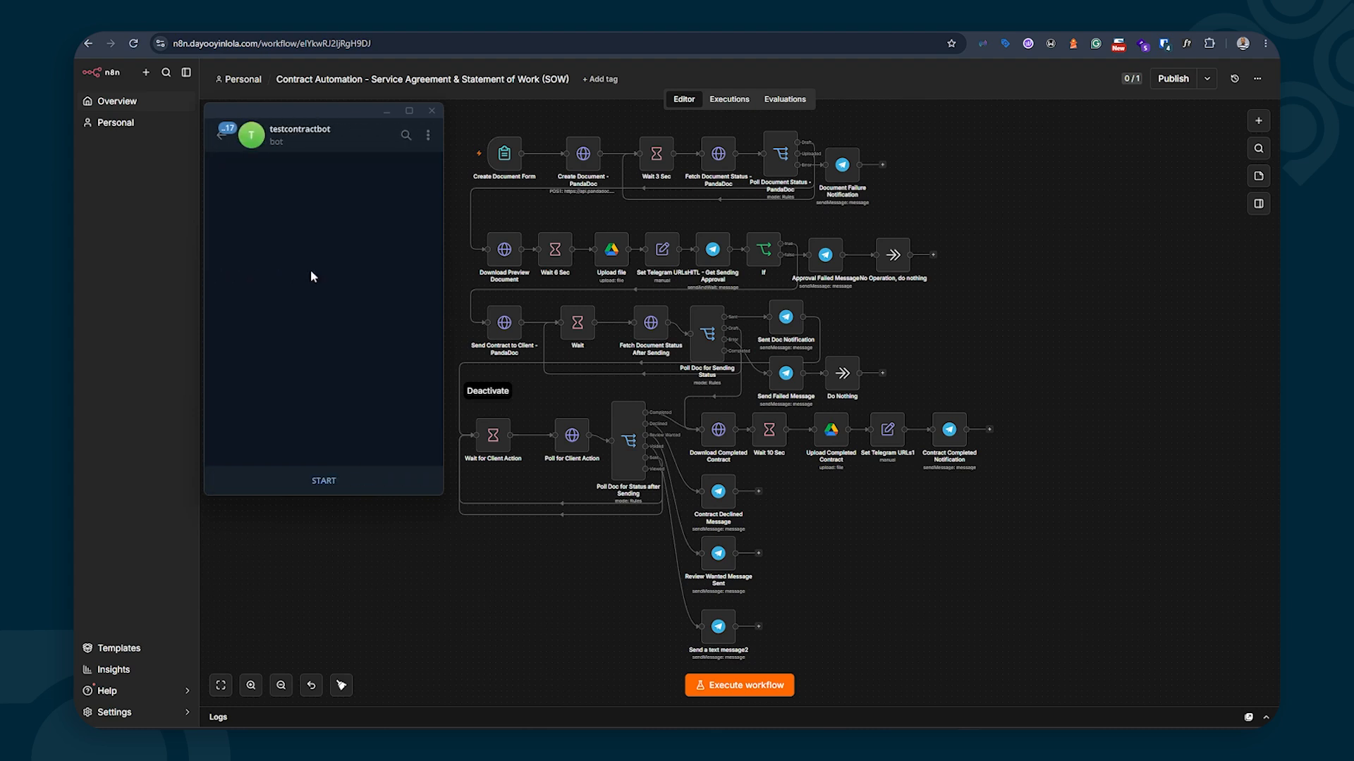
{"action": "left_click", "coordinate": [326, 483]}
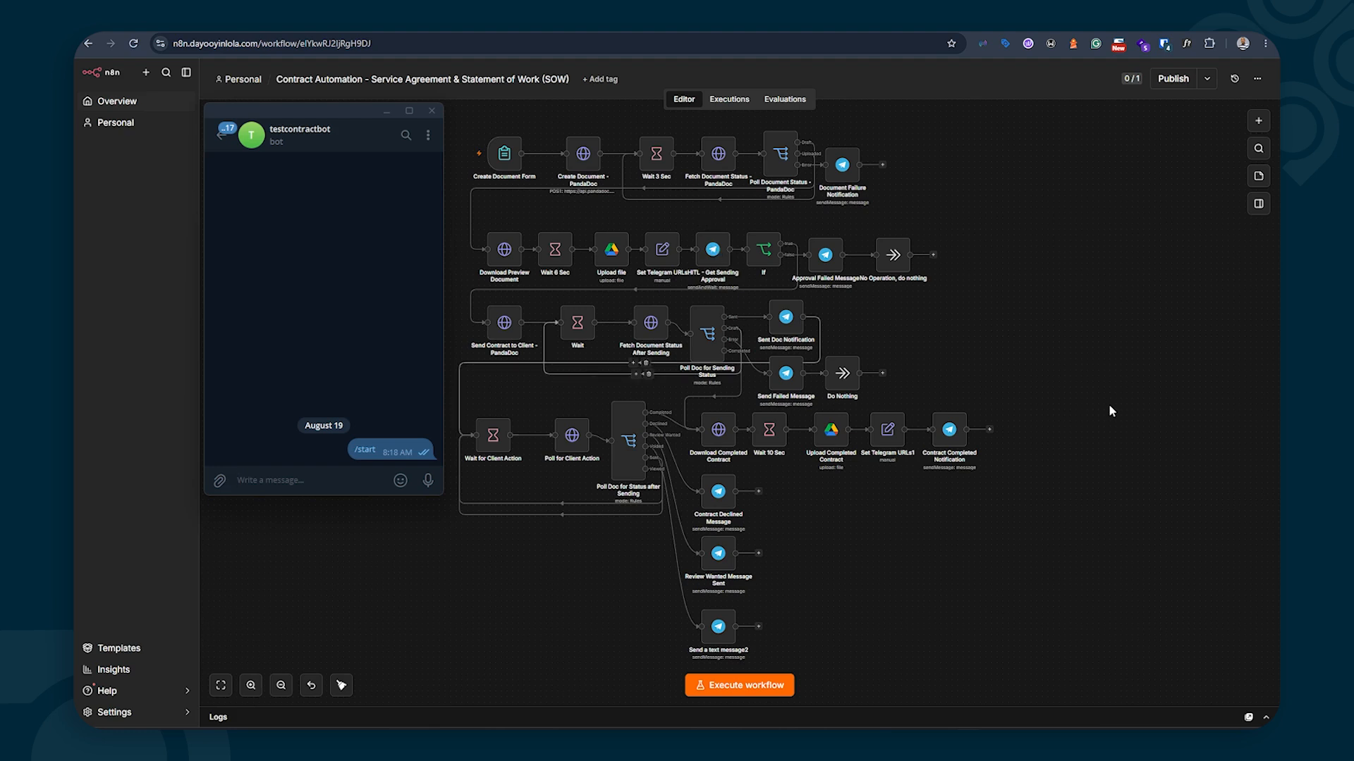
Add a Telegram 'On message' trigger node to the workflow
{"action": "left_click", "coordinate": [1258, 121]}
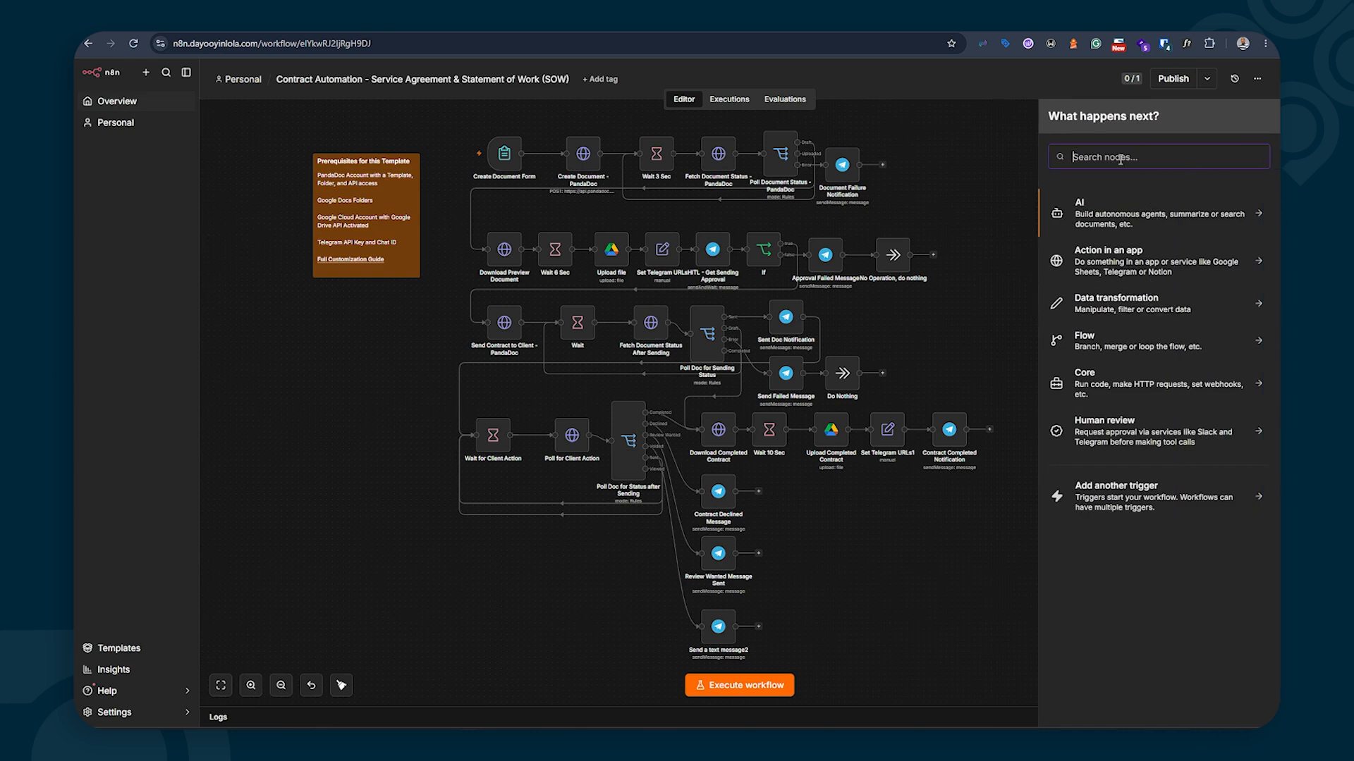
{"action": "type", "text": "telegram"}
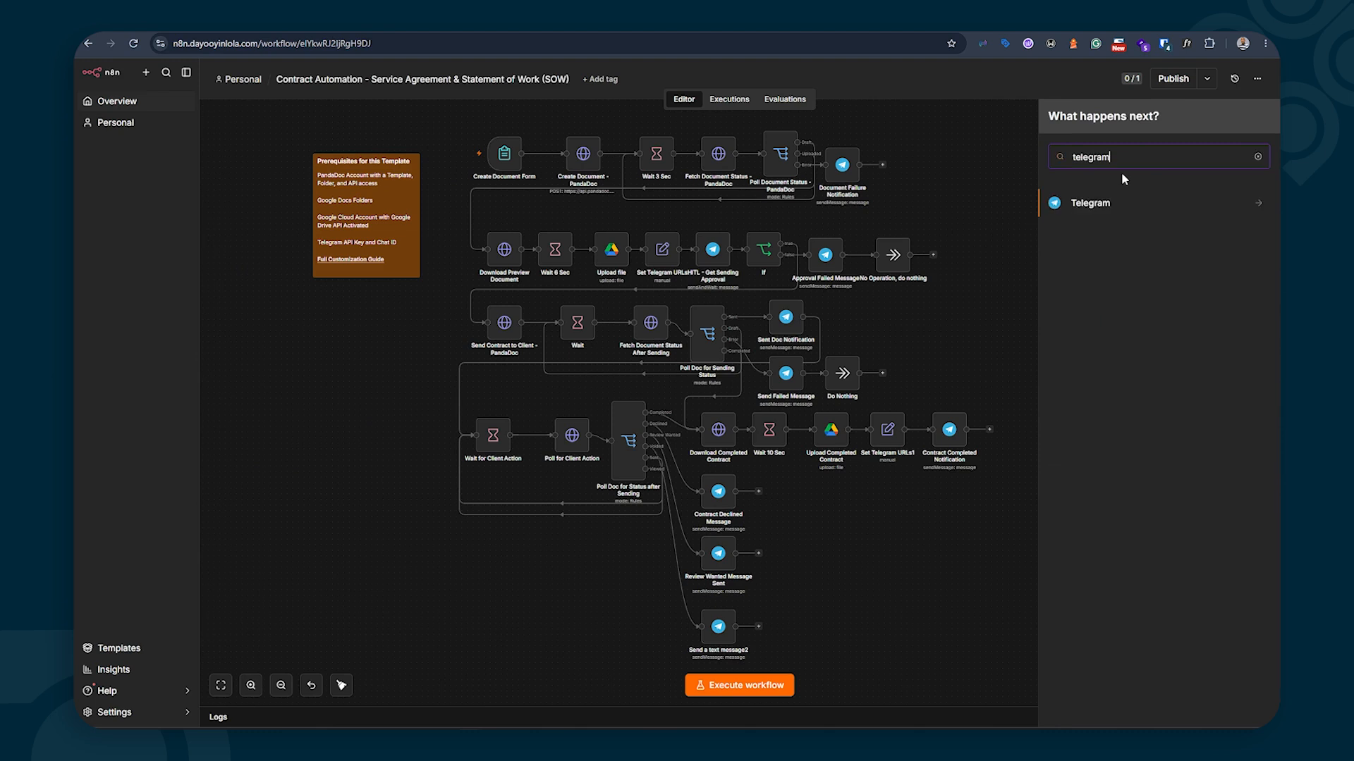
{"action": "left_click", "coordinate": [1096, 212]}
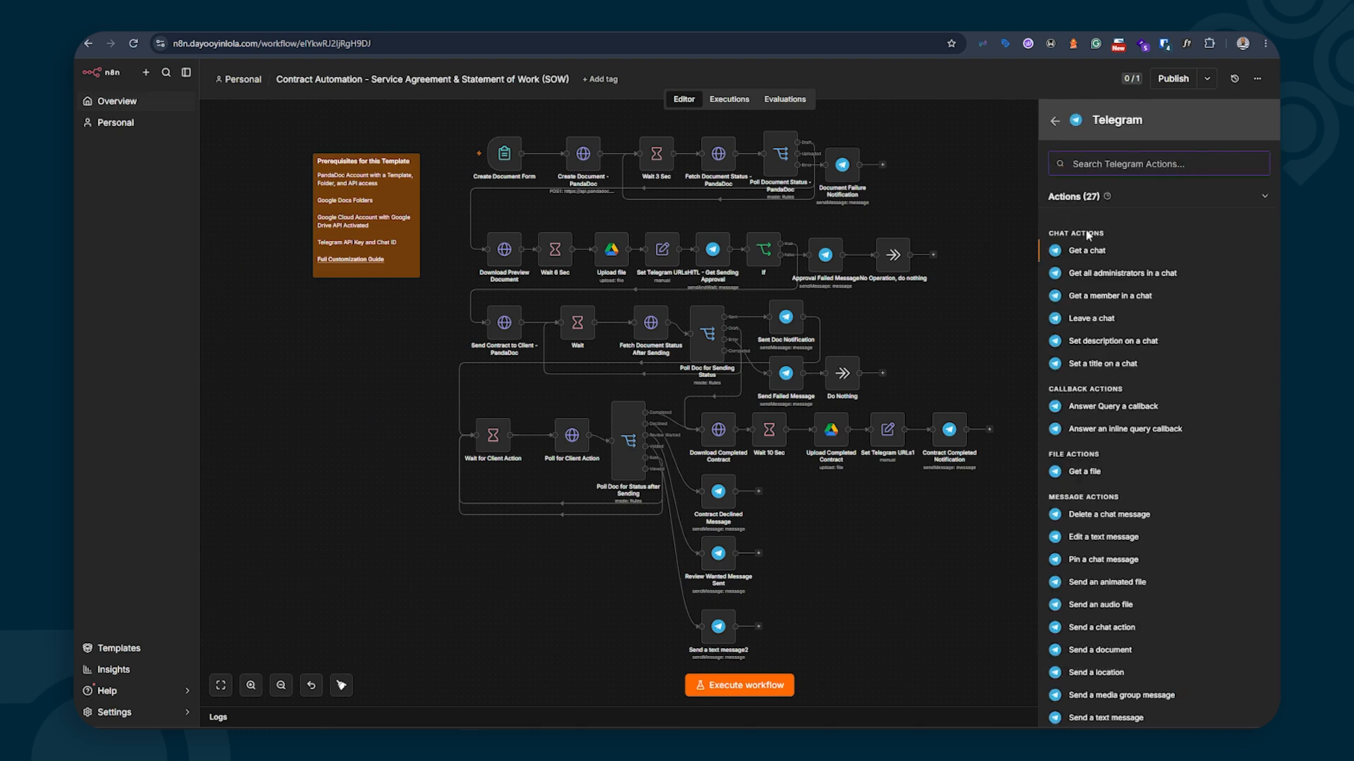
{"action": "scroll", "coordinate": [1097, 348], "scroll_direction": "down", "scroll_amount": 3}
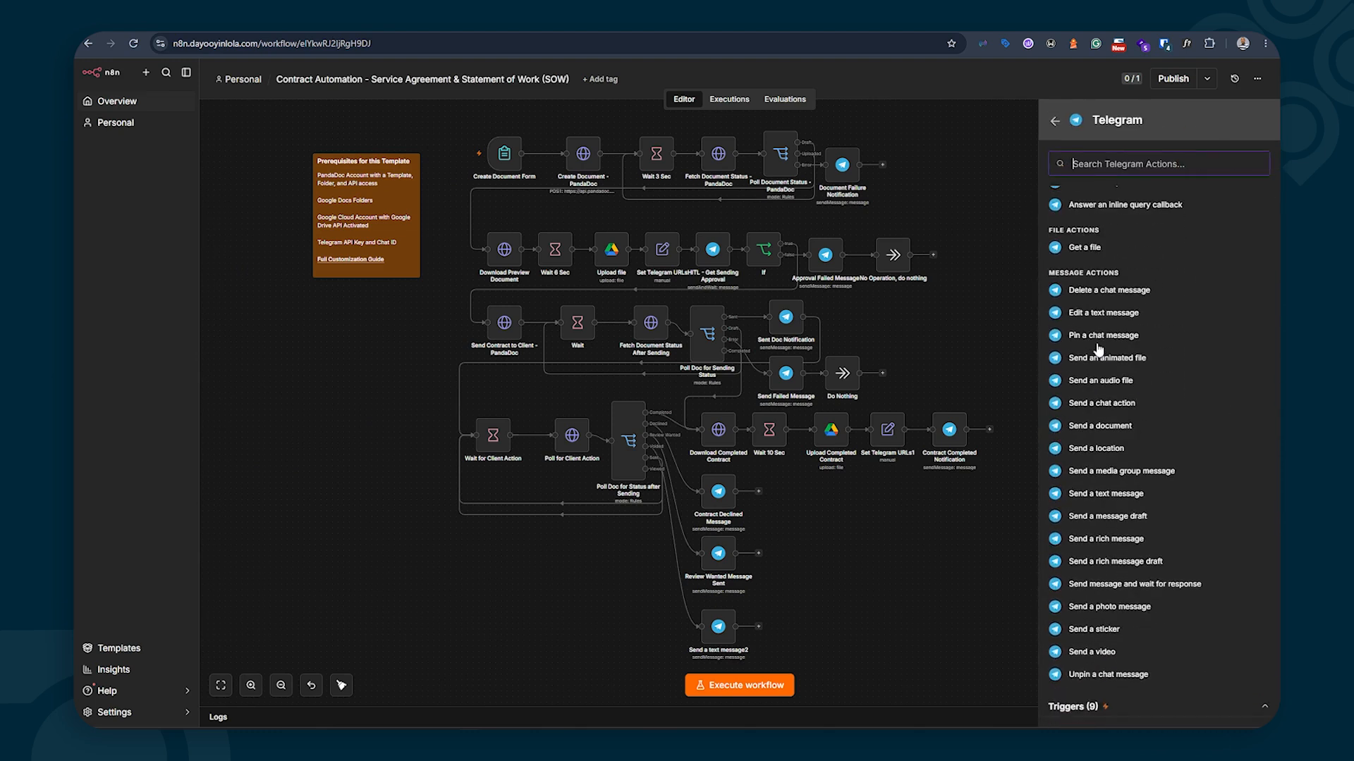
{"action": "scroll", "coordinate": [1142, 681], "scroll_direction": "down", "scroll_amount": 3}
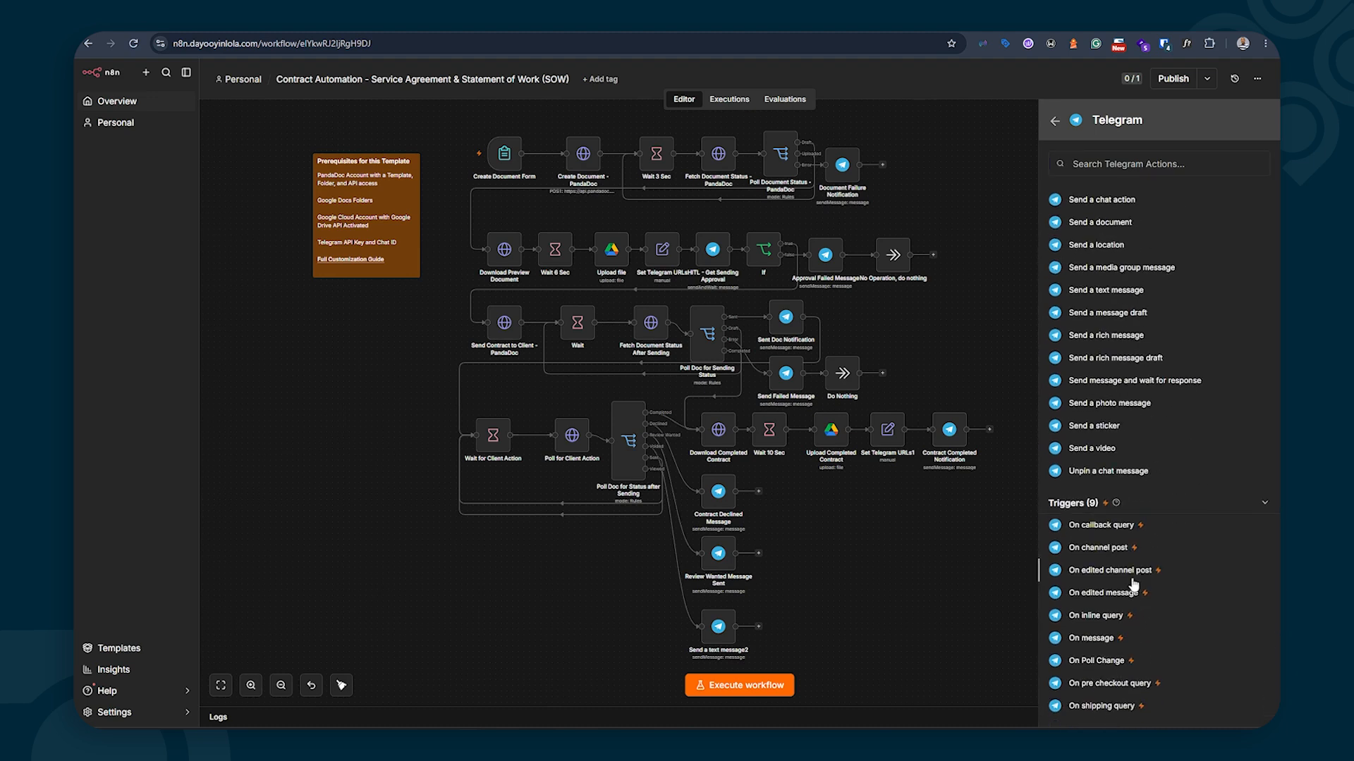
{"action": "left_click", "coordinate": [1092, 638]}
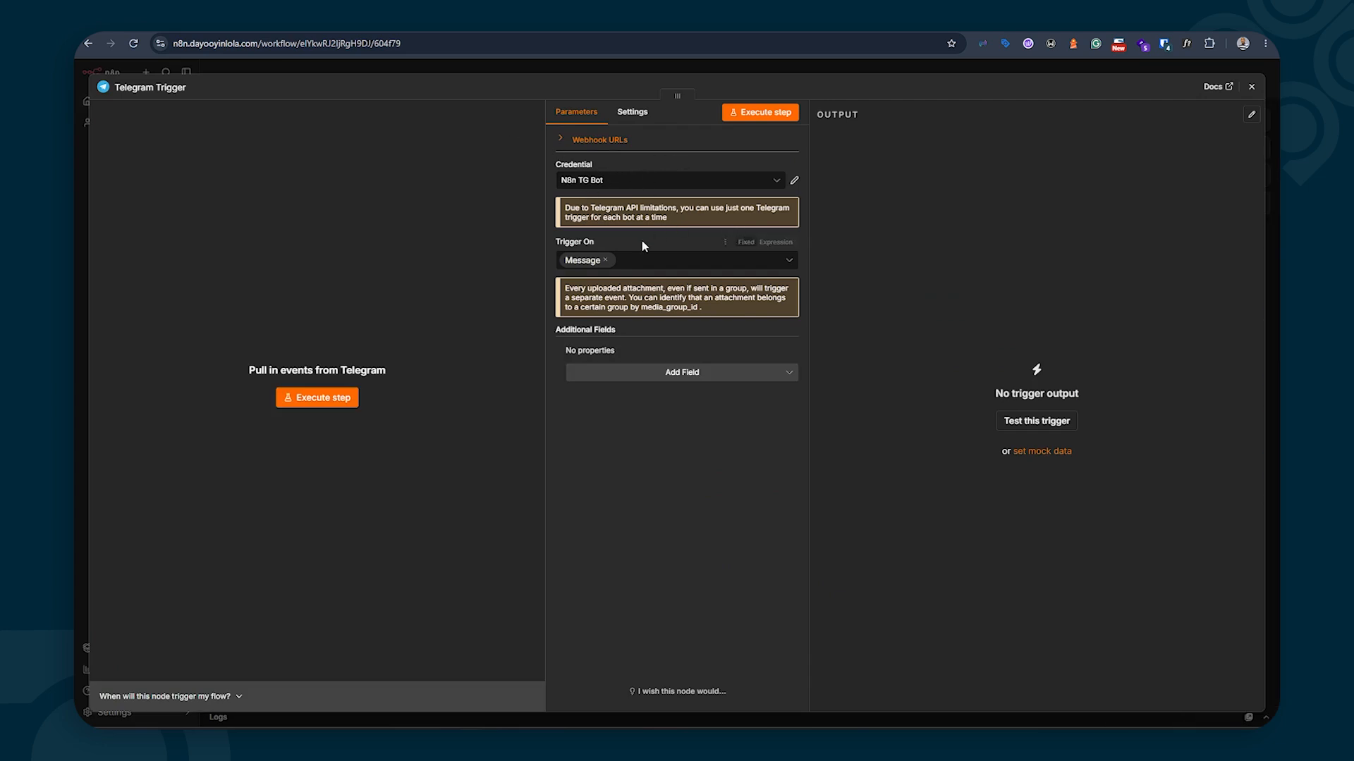
Check the N8n TG Bot credential without changes and return to the canvas
{"action": "left_click", "coordinate": [794, 182]}
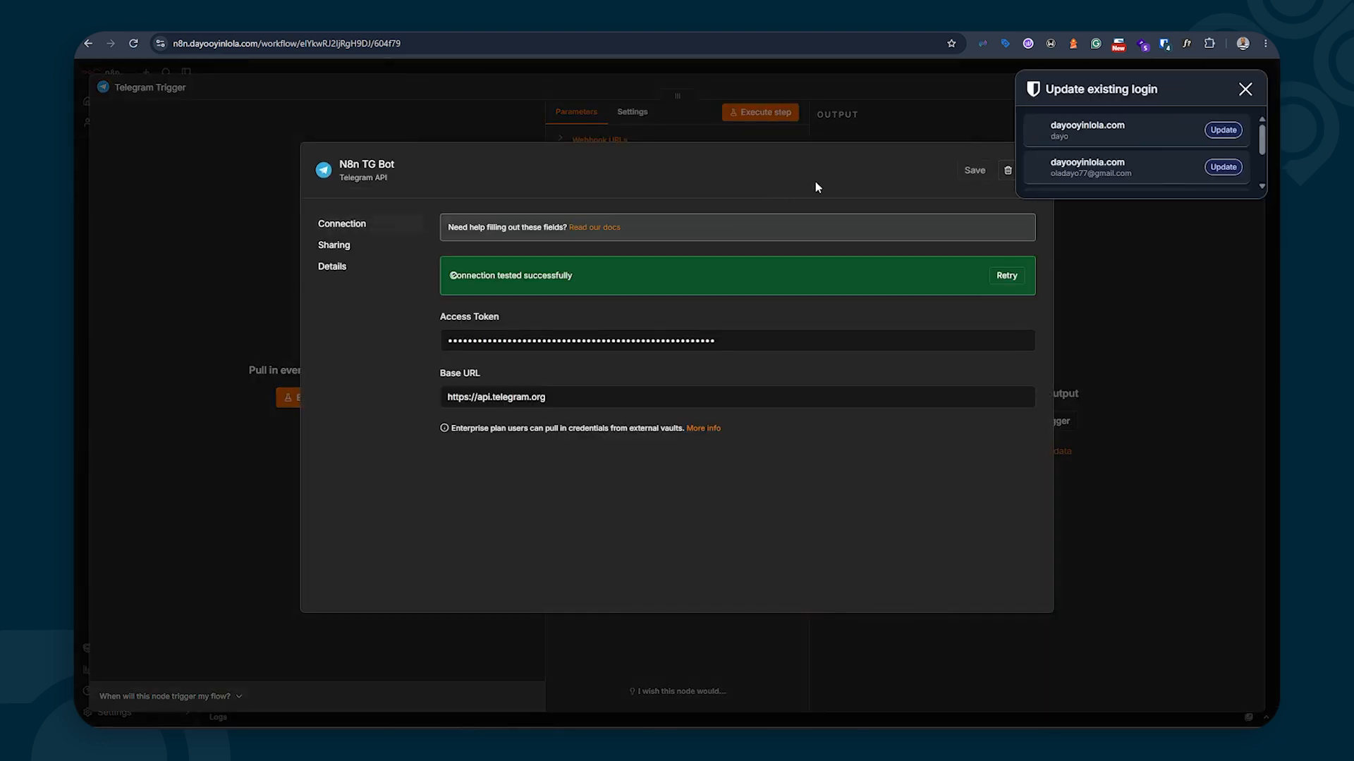
{"action": "left_click", "coordinate": [1244, 89]}
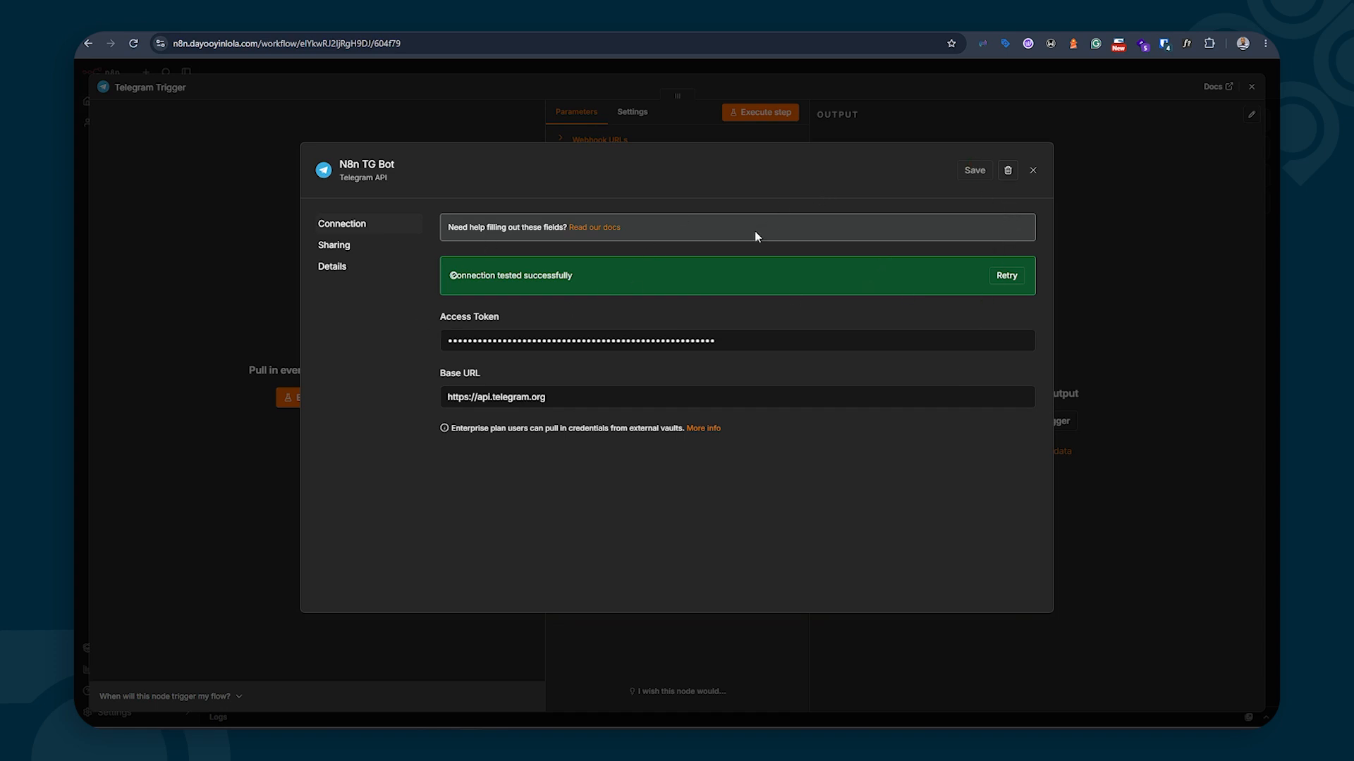
{"action": "left_click", "coordinate": [1032, 171]}
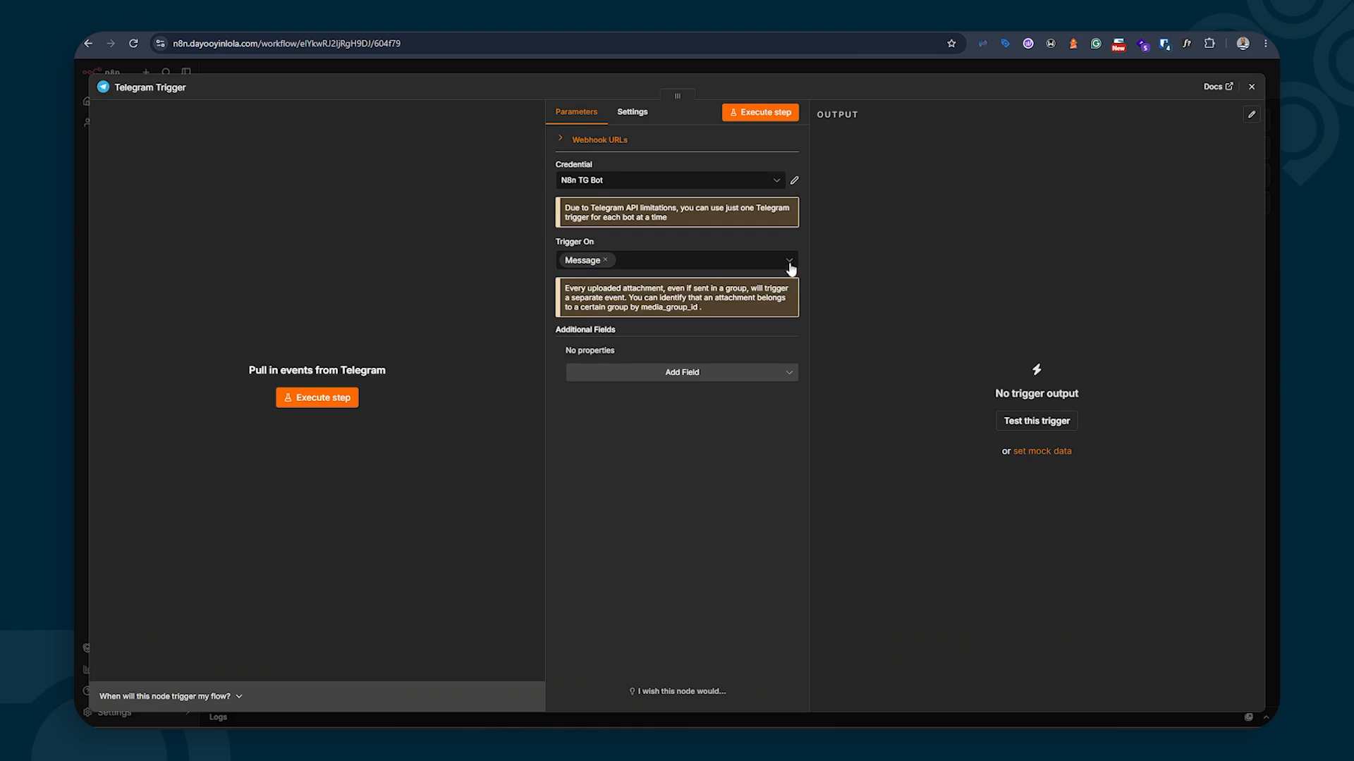
{"action": "left_click", "coordinate": [1251, 86]}
{"action": "mouse_move", "coordinate": [291, 396]}
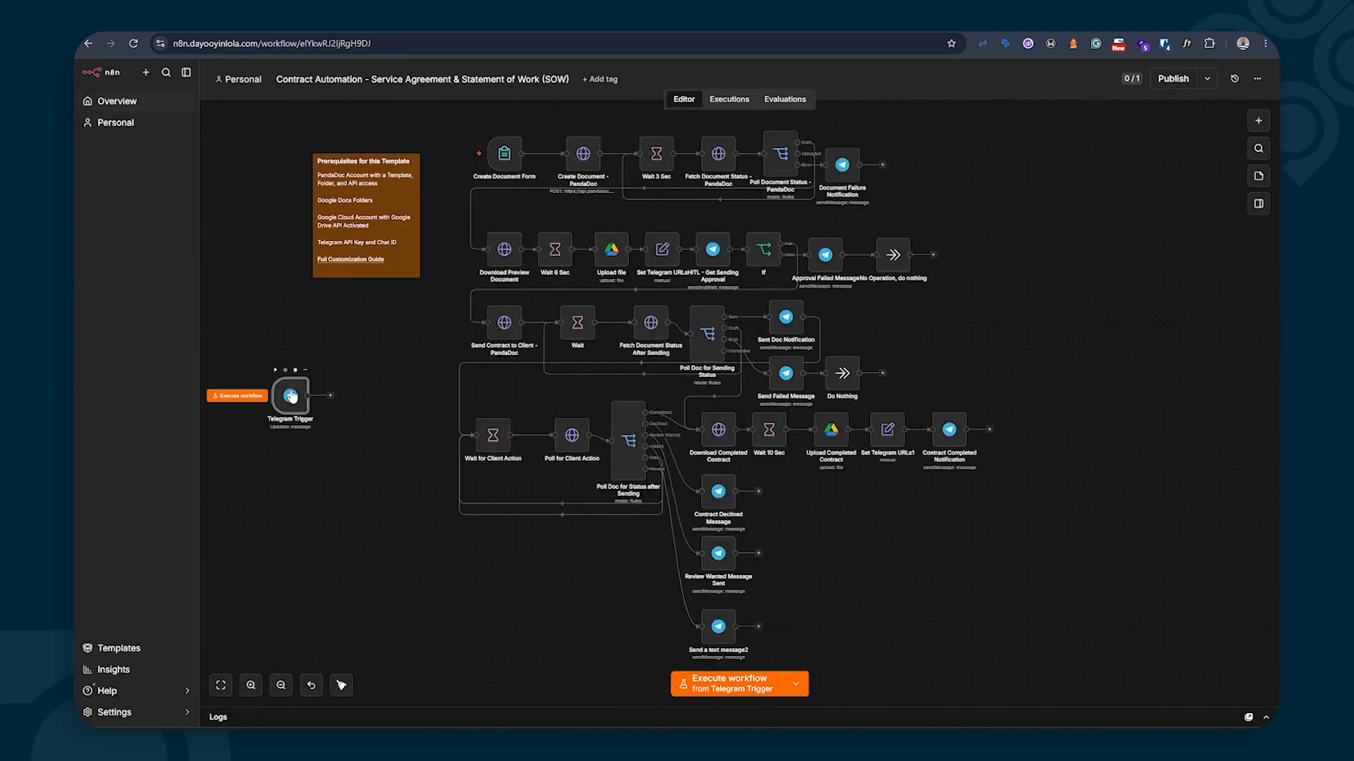
Execute the Telegram Trigger step so it listens for a test message
{"action": "double_click", "coordinate": [290, 396]}
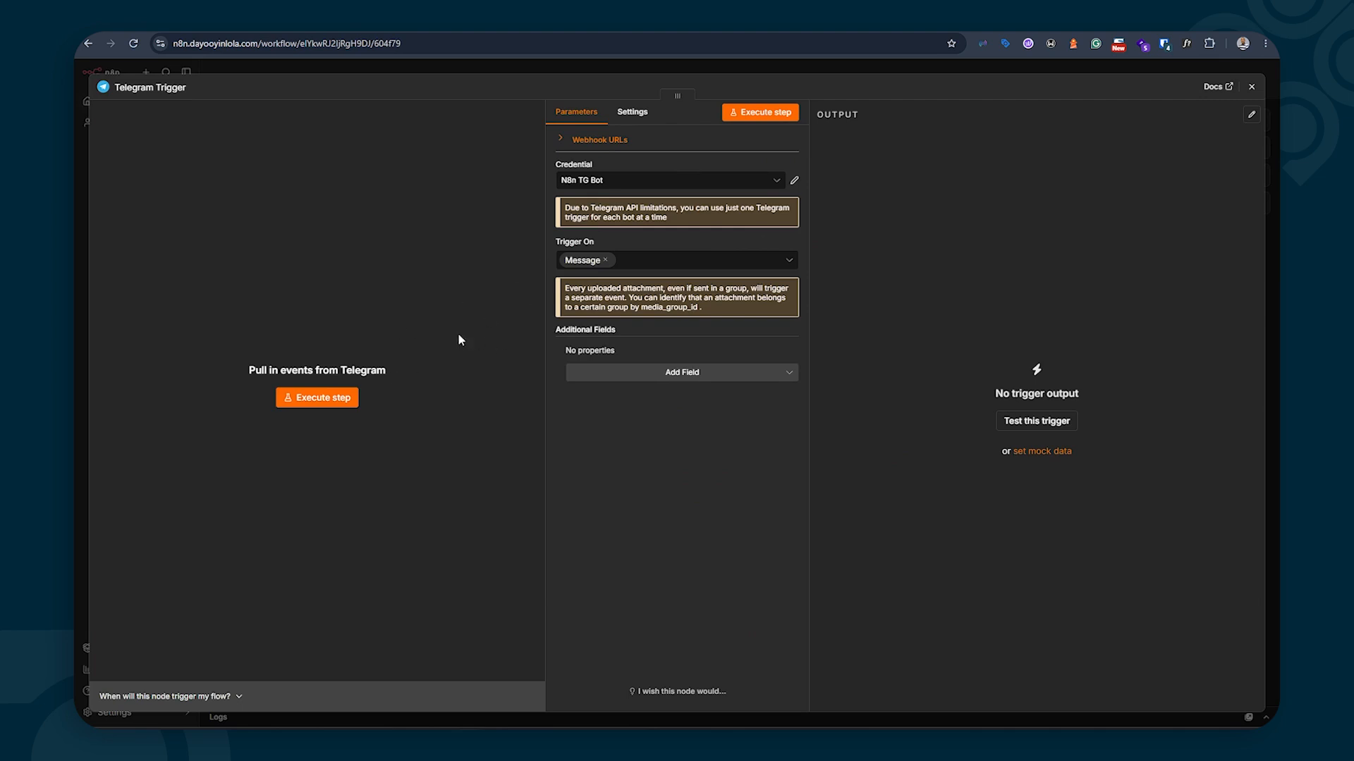
{"action": "left_click", "coordinate": [294, 399]}
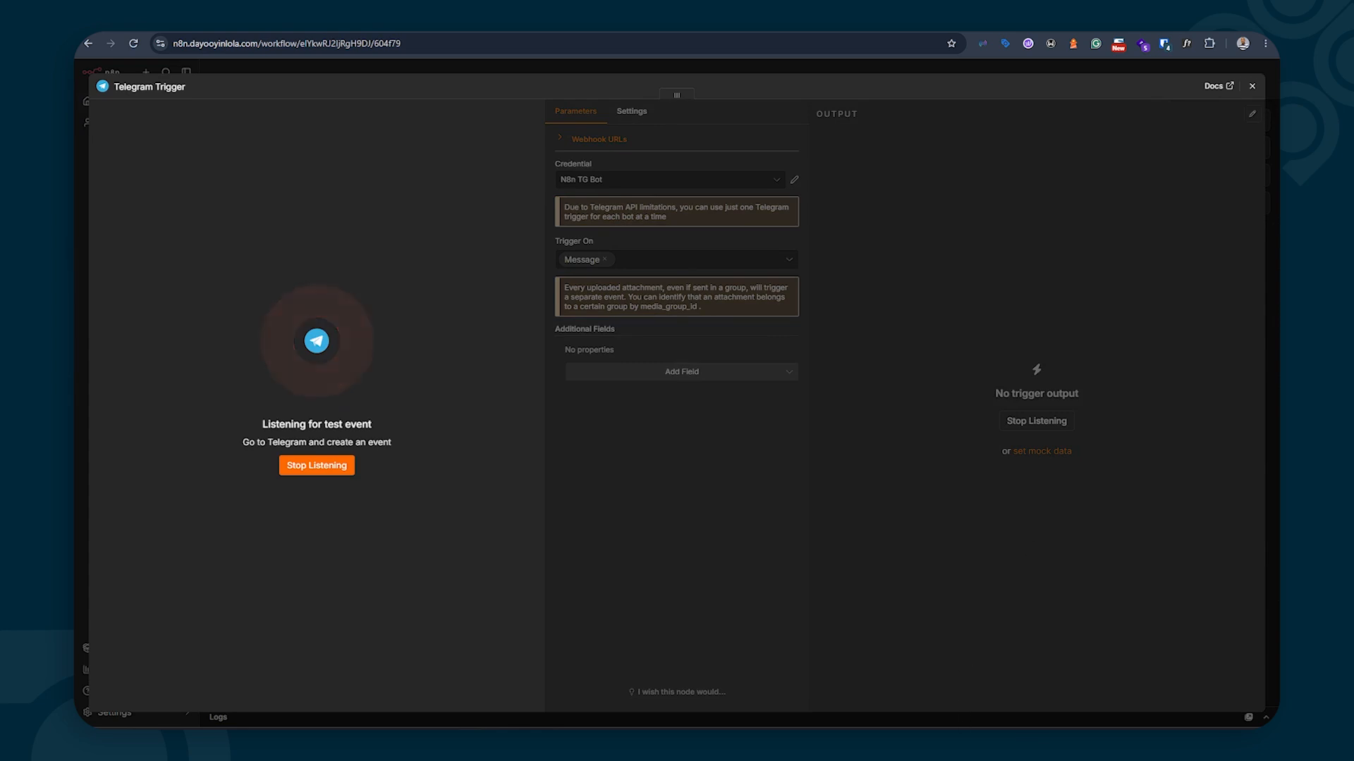
{"action": "left_click", "coordinate": [901, 740]}
{"action": "left_click_drag", "start_coordinate": [330, 125], "coordinate": [1003, 191]}
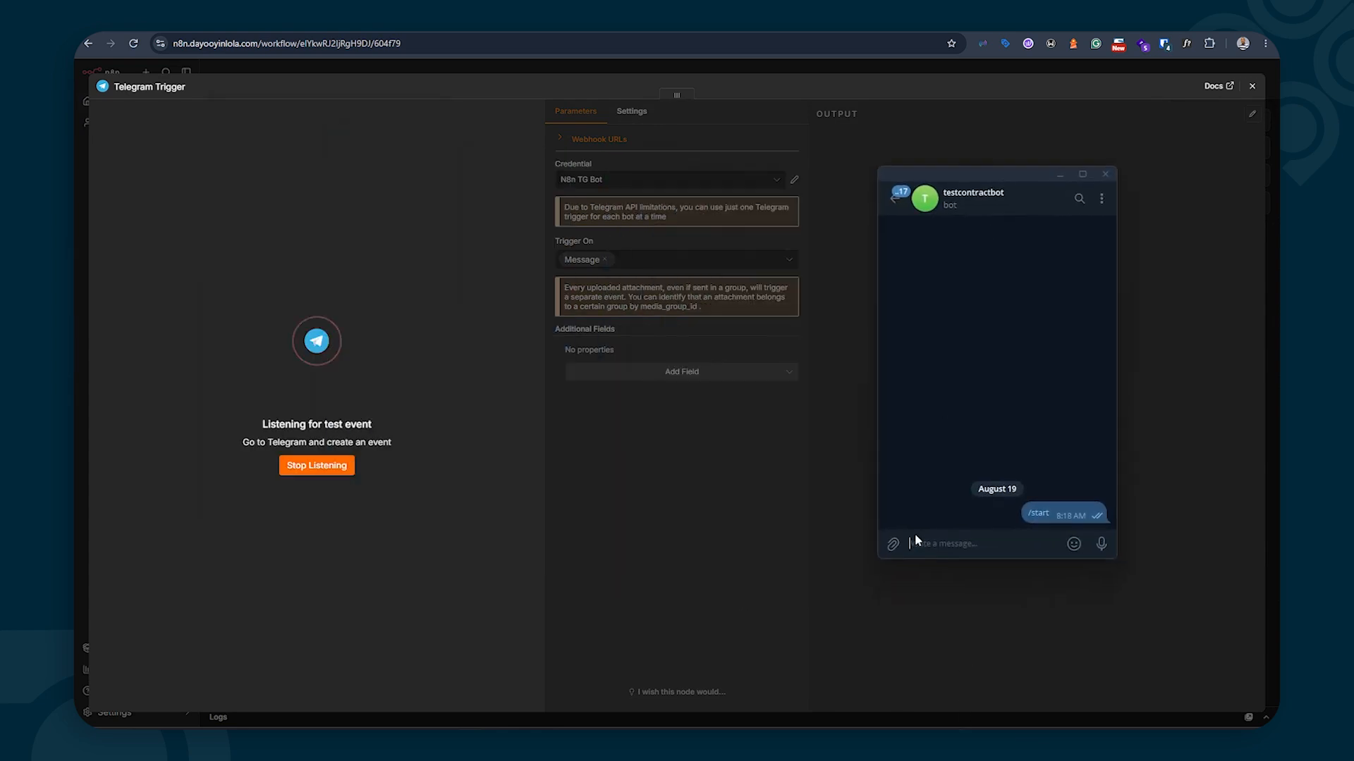
Send 'Hi' to the N8n Bot from Telegram's Bots list
{"action": "type", "text": "Hi"}
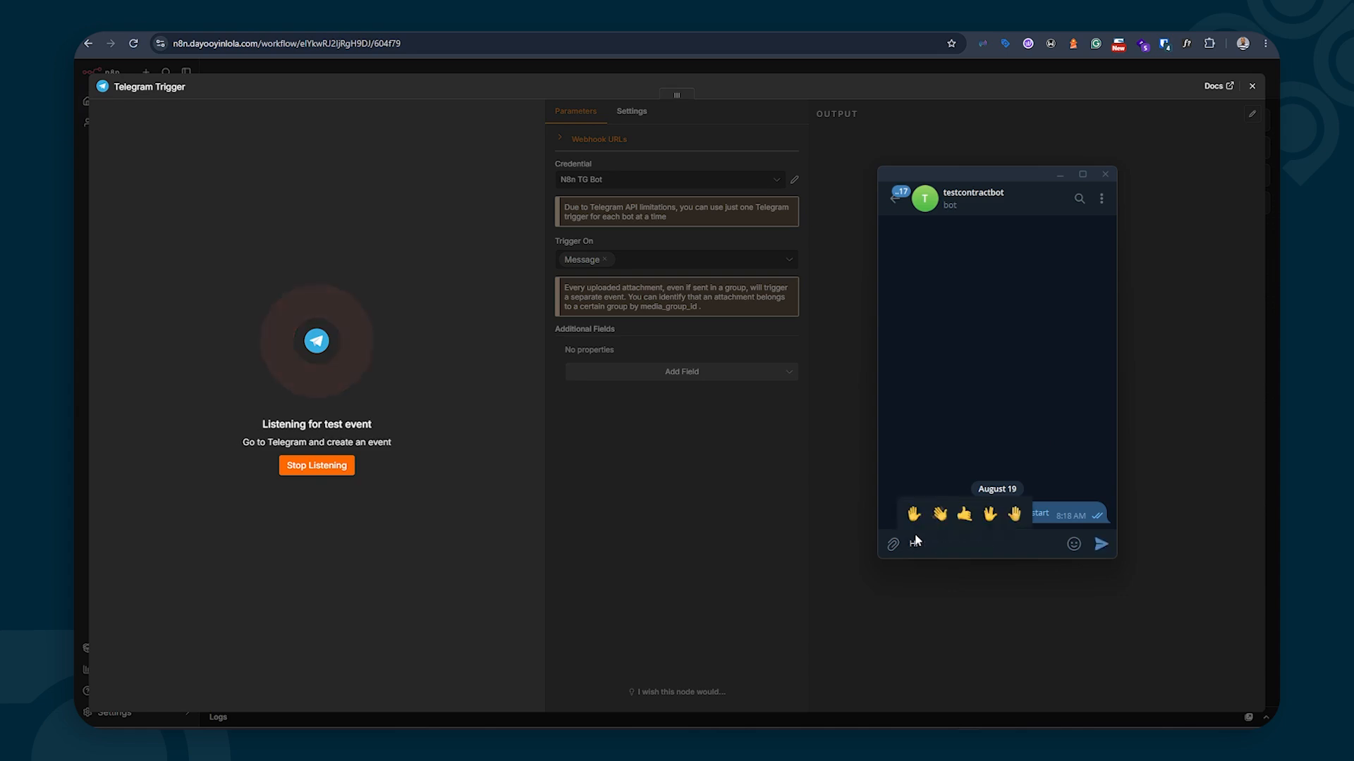
{"action": "left_click", "coordinate": [897, 200]}
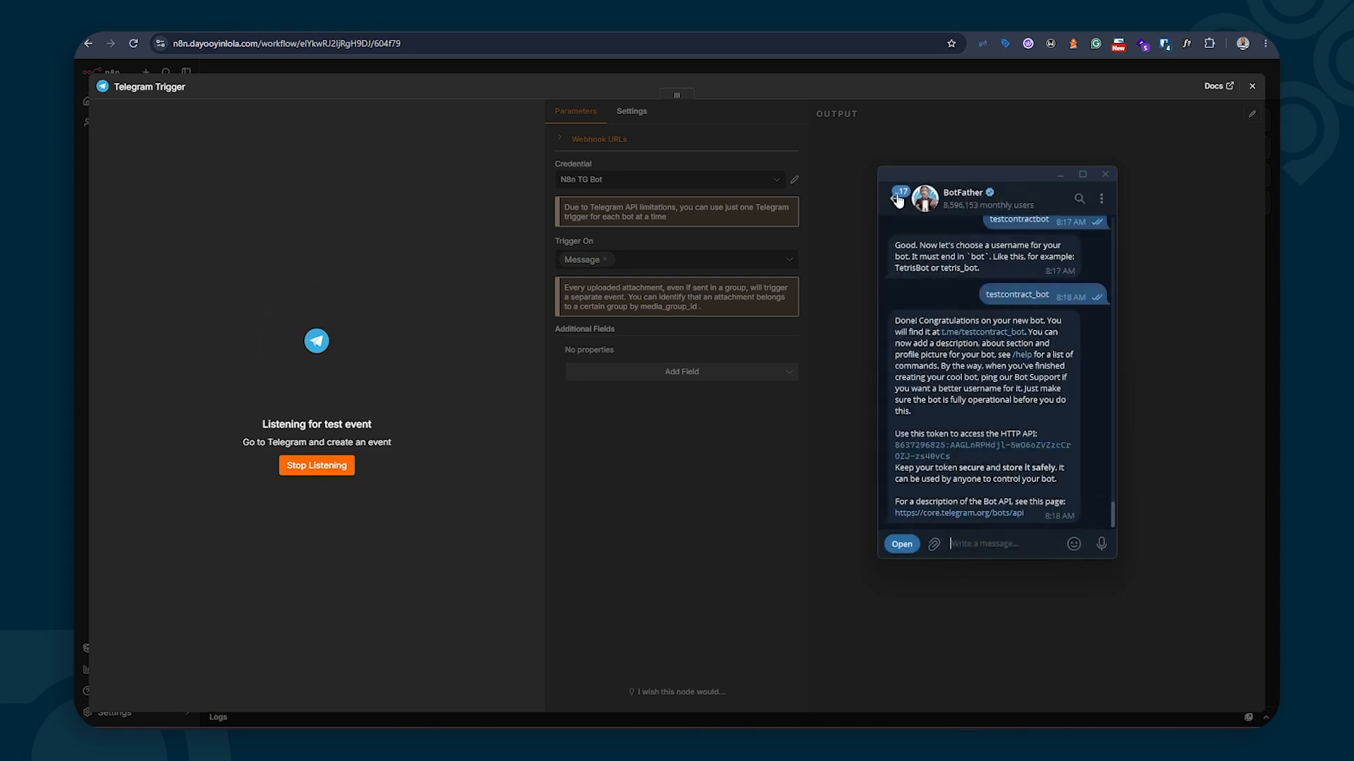
{"action": "left_click", "coordinate": [897, 200]}
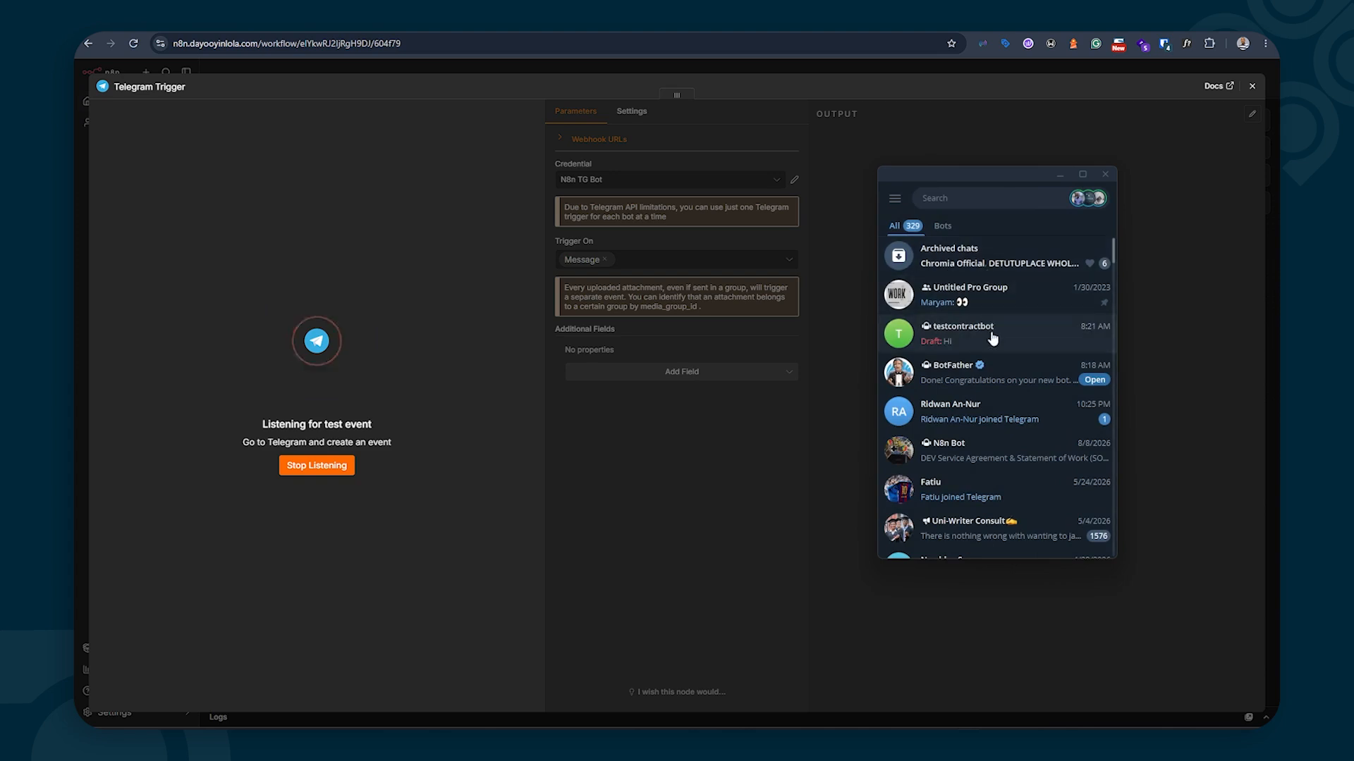
{"action": "left_click", "coordinate": [941, 225]}
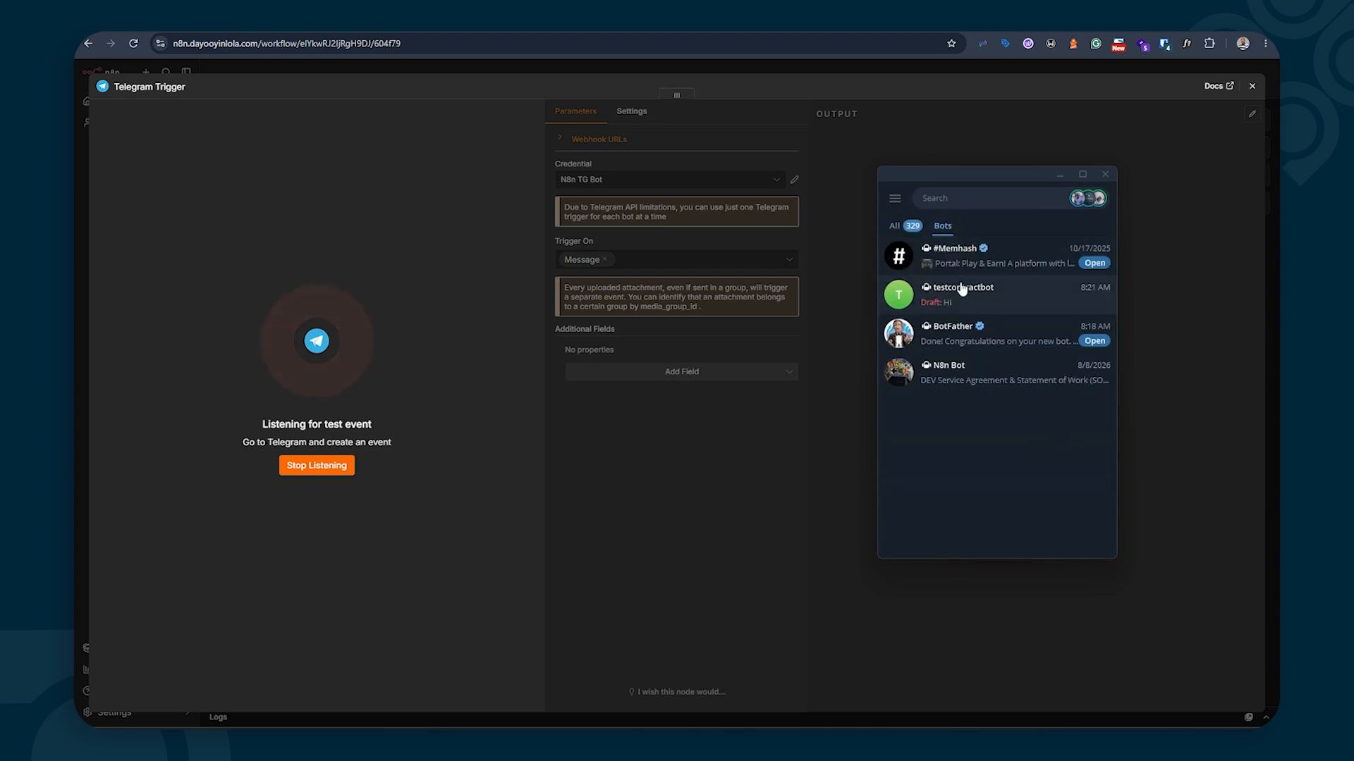
{"action": "left_click", "coordinate": [979, 377]}
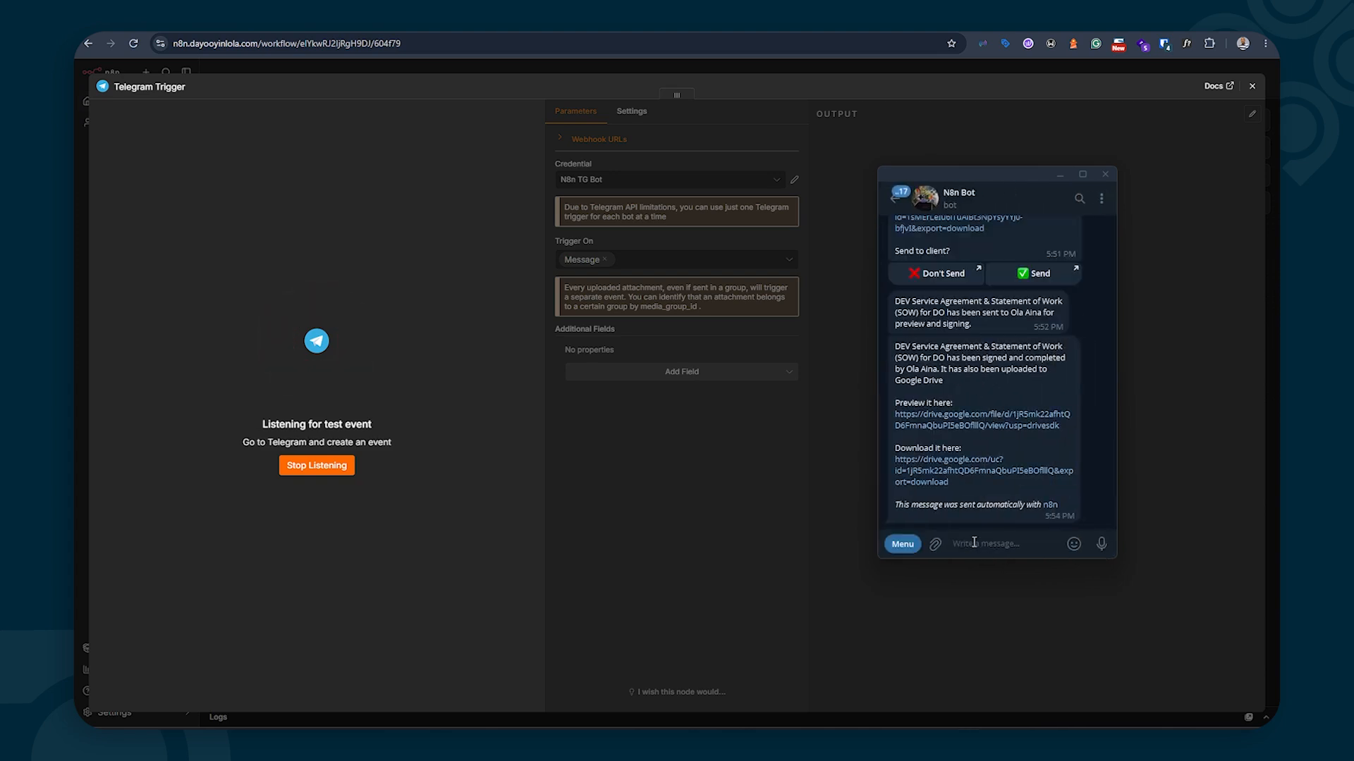
{"action": "type", "text": "Hi"}
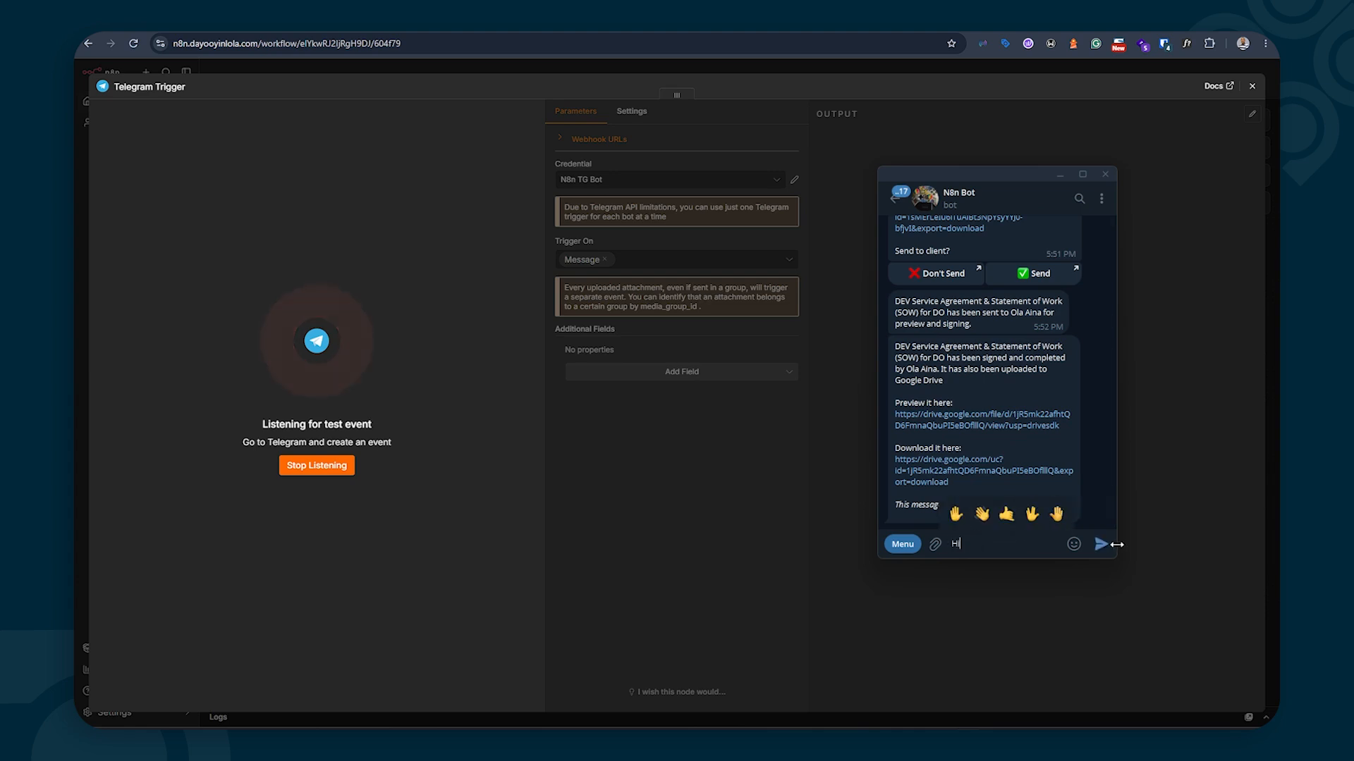
{"action": "left_click", "coordinate": [1101, 544]}
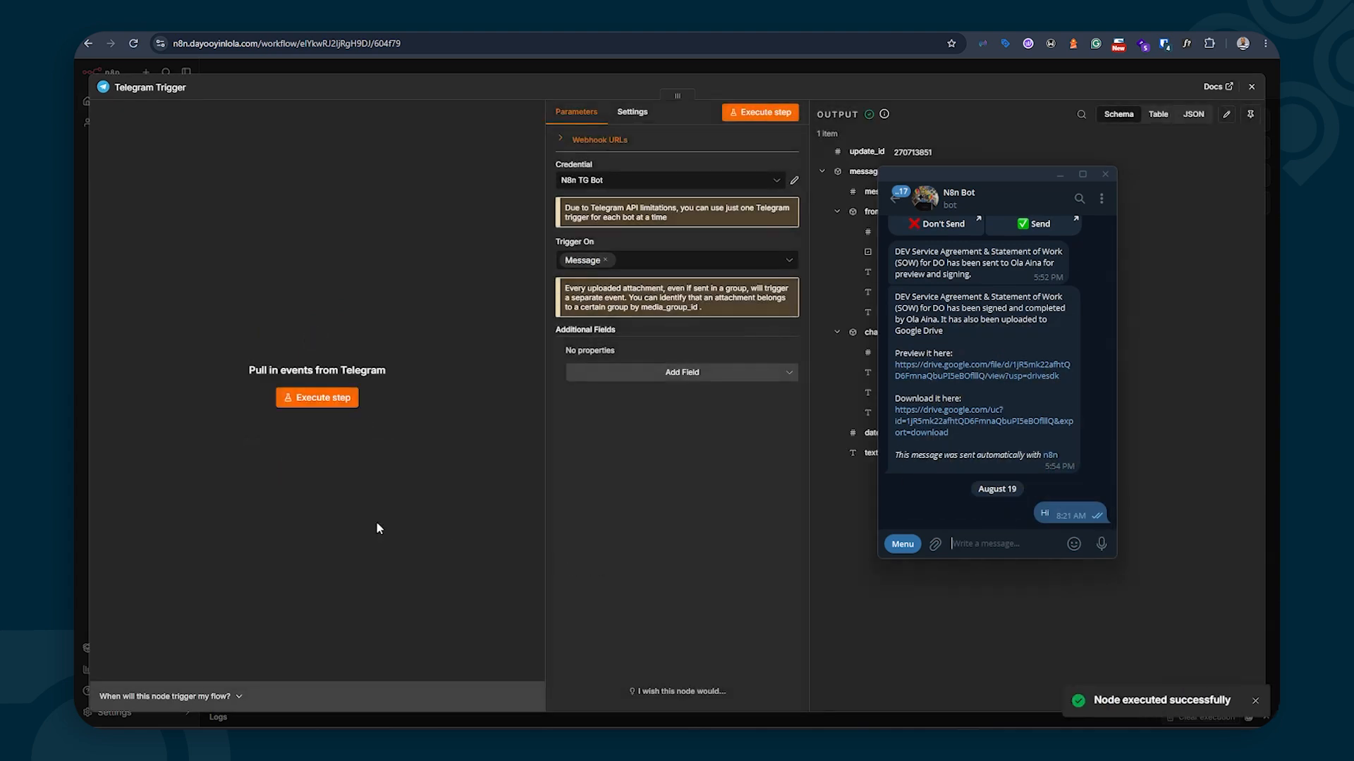
{"action": "left_click", "coordinate": [1060, 175]}
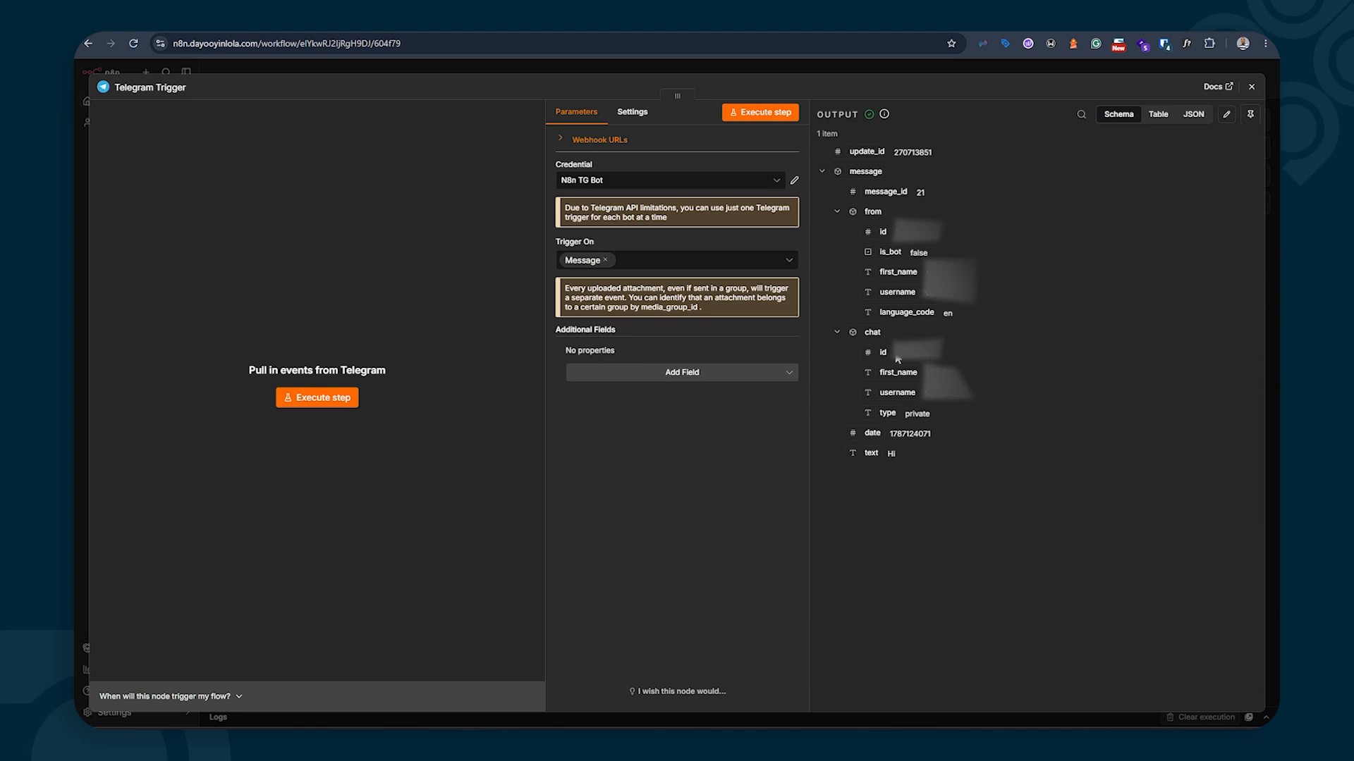
Select the captured chat id in the trigger's Schema output, then close the trigger panel
{"action": "double_click", "coordinate": [919, 353]}
{"action": "left_click", "coordinate": [1250, 88]}
{"action": "mouse_move", "coordinate": [278, 409]}
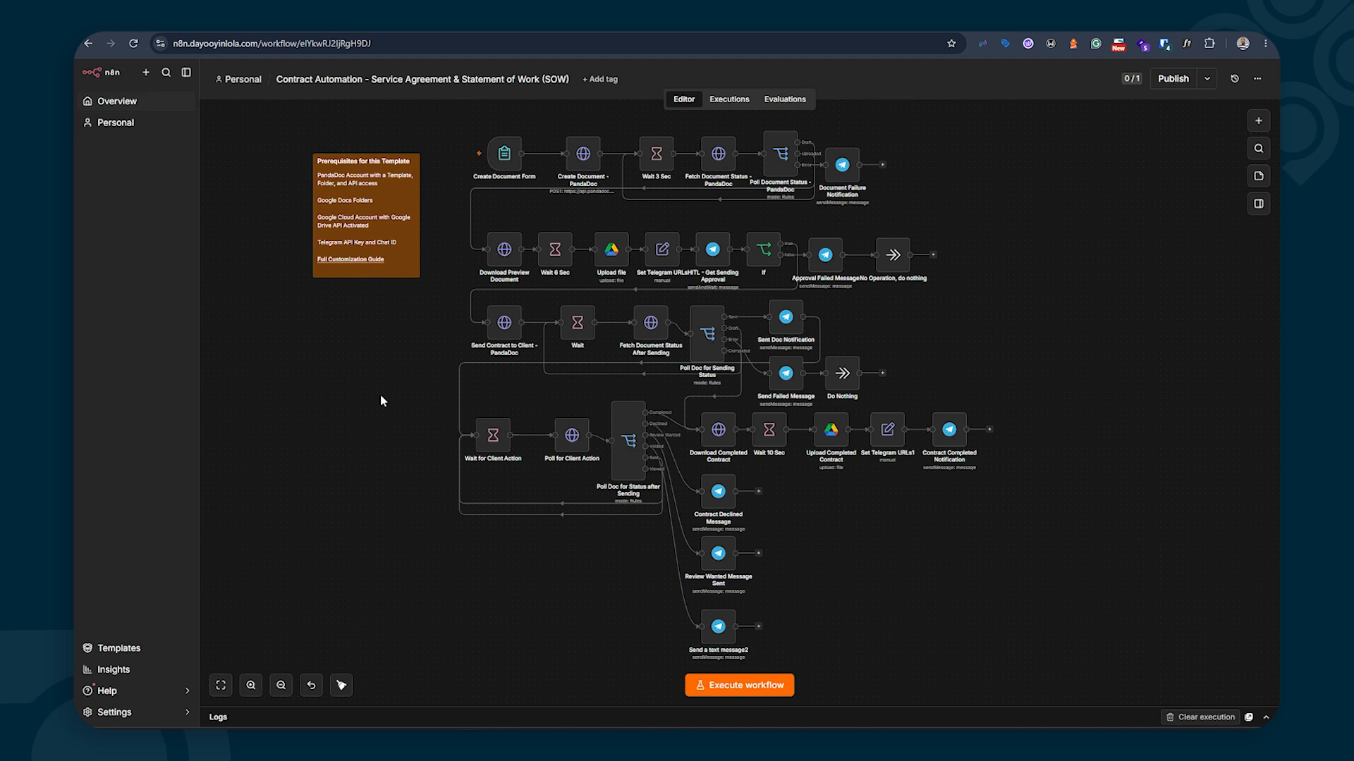
{"action": "mouse_move", "coordinate": [509, 158]}
{"action": "double_click", "coordinate": [501, 156]}
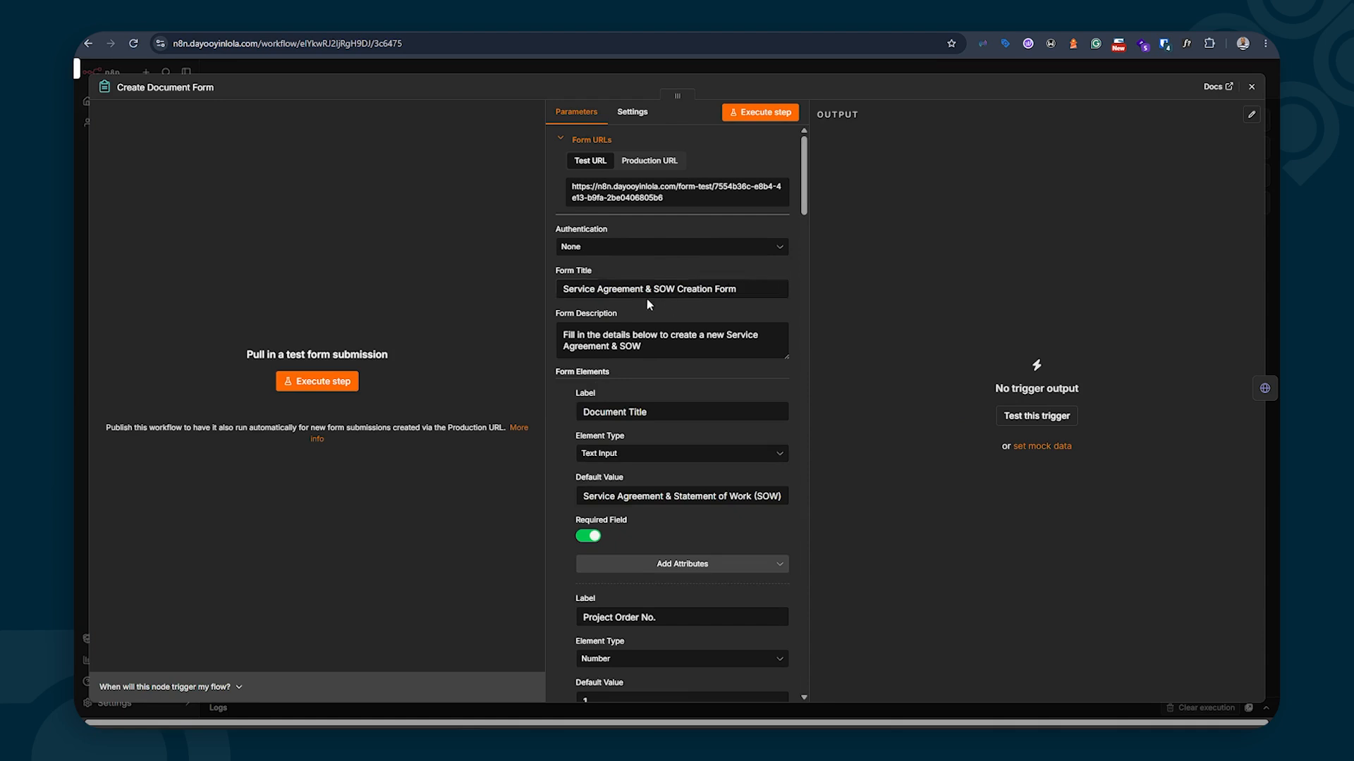
Scroll through the Create Document Form parameters and execute the step to open the test form
{"action": "scroll", "coordinate": [634, 303], "scroll_direction": "down", "scroll_amount": 9}
{"action": "scroll", "coordinate": [632, 308], "scroll_direction": "up", "scroll_amount": 10}
{"action": "left_click", "coordinate": [341, 386]}
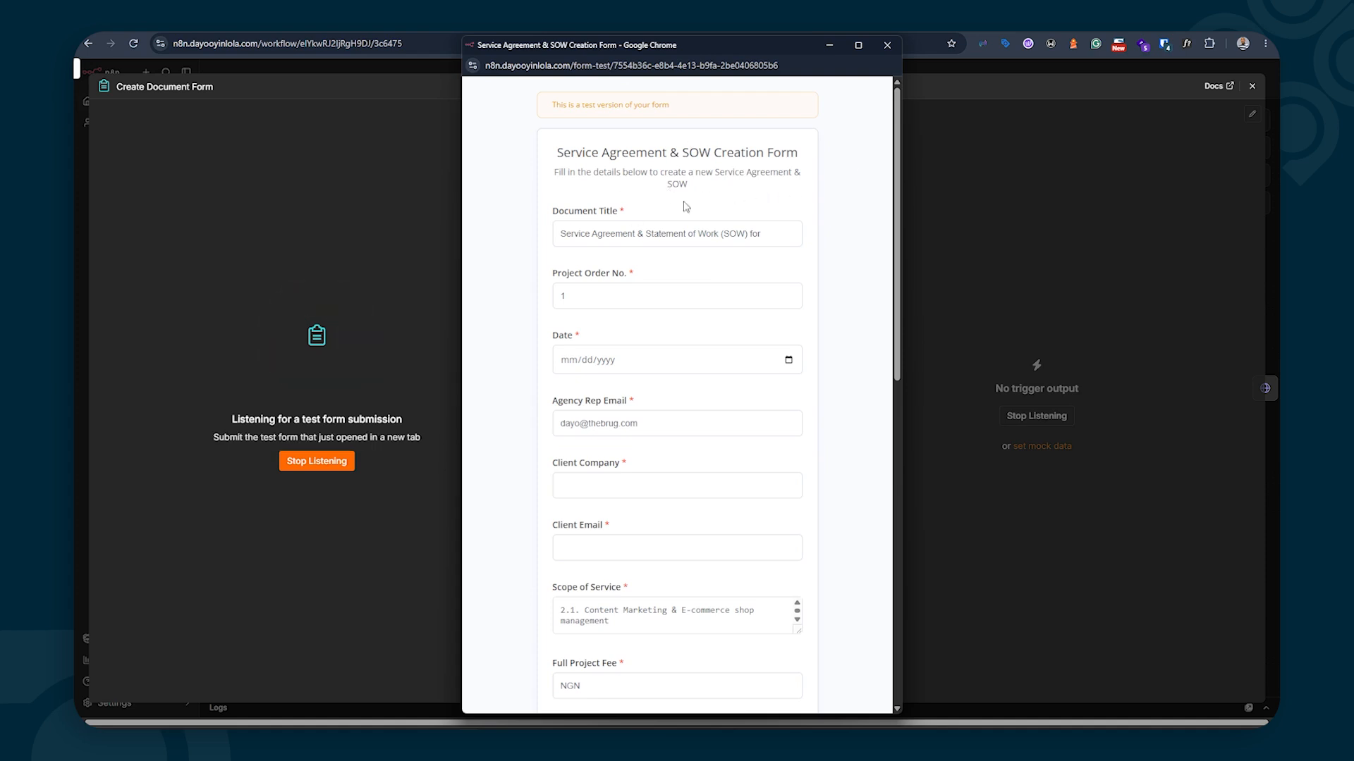
Finish the Document Title with 'Google', keep Project Order No. 1, and pick 08/19/2026
{"action": "scroll", "coordinate": [680, 201], "scroll_direction": "down", "scroll_amount": 1}
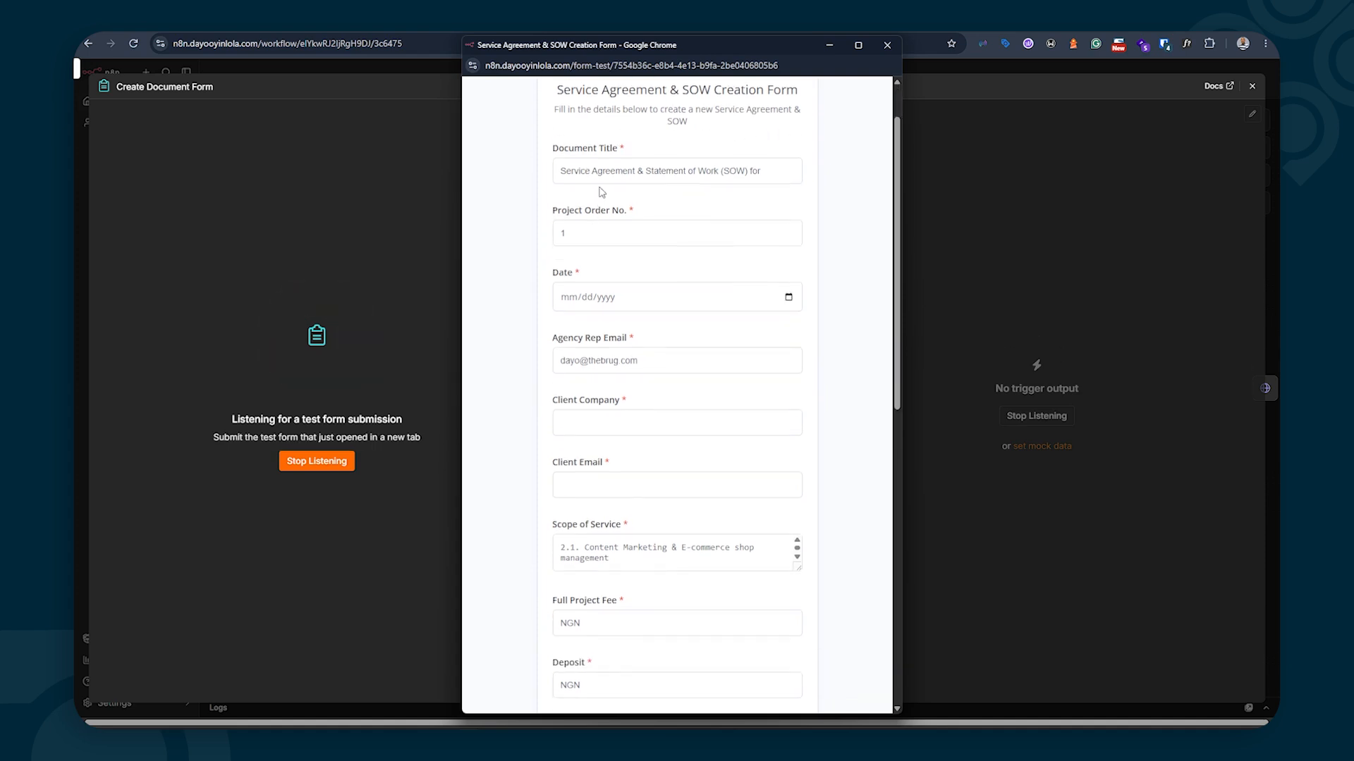
{"action": "left_click", "coordinate": [770, 169]}
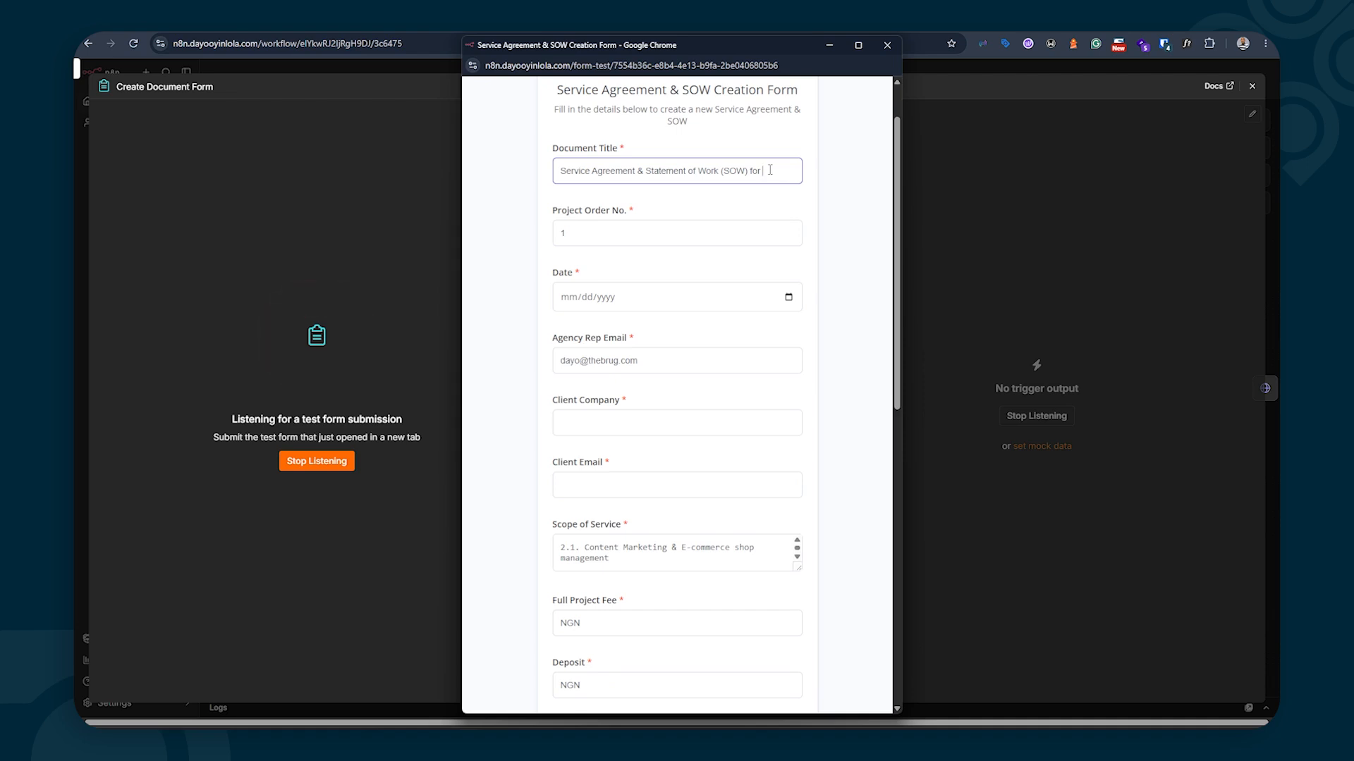
{"action": "type", "text": "Goog"}
{"action": "key", "text": "BackSpace"}
{"action": "key", "text": "BackSpace"}
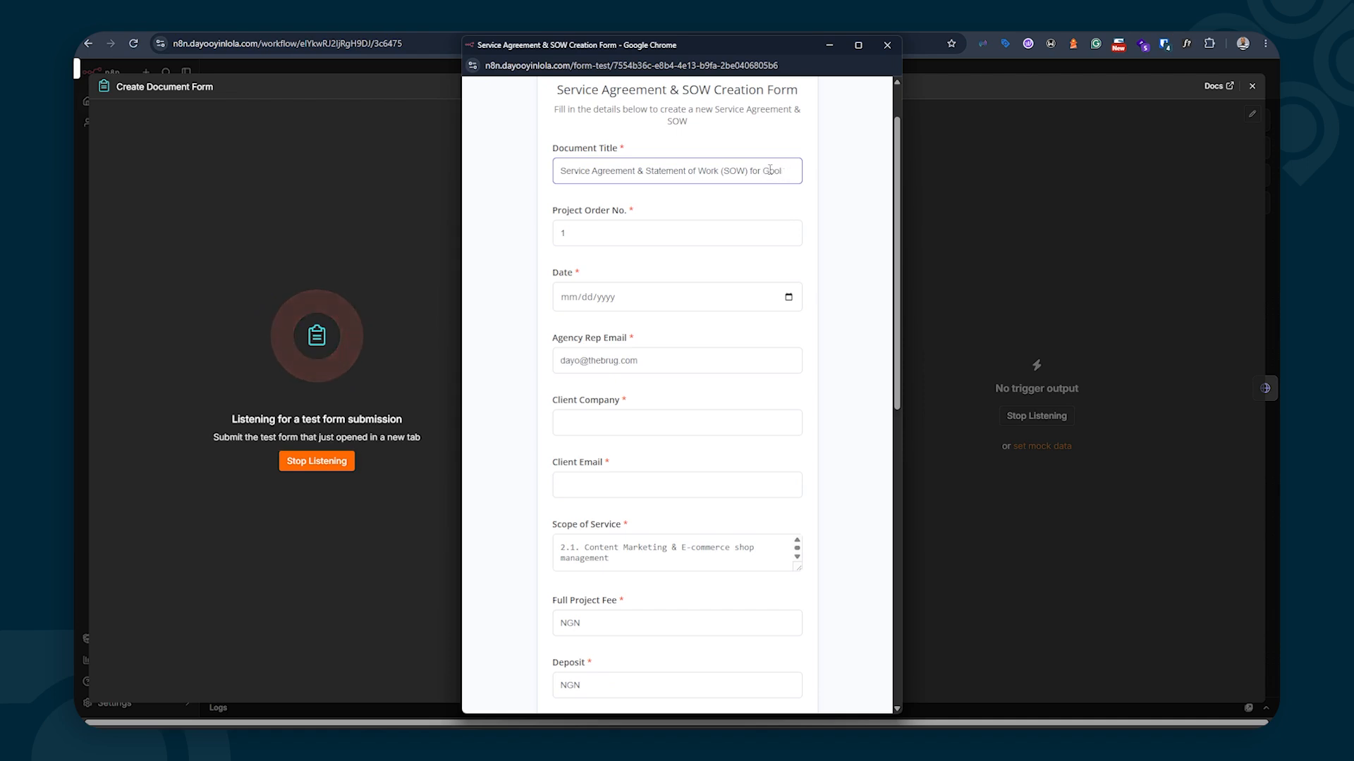
{"action": "type", "text": "gle"}
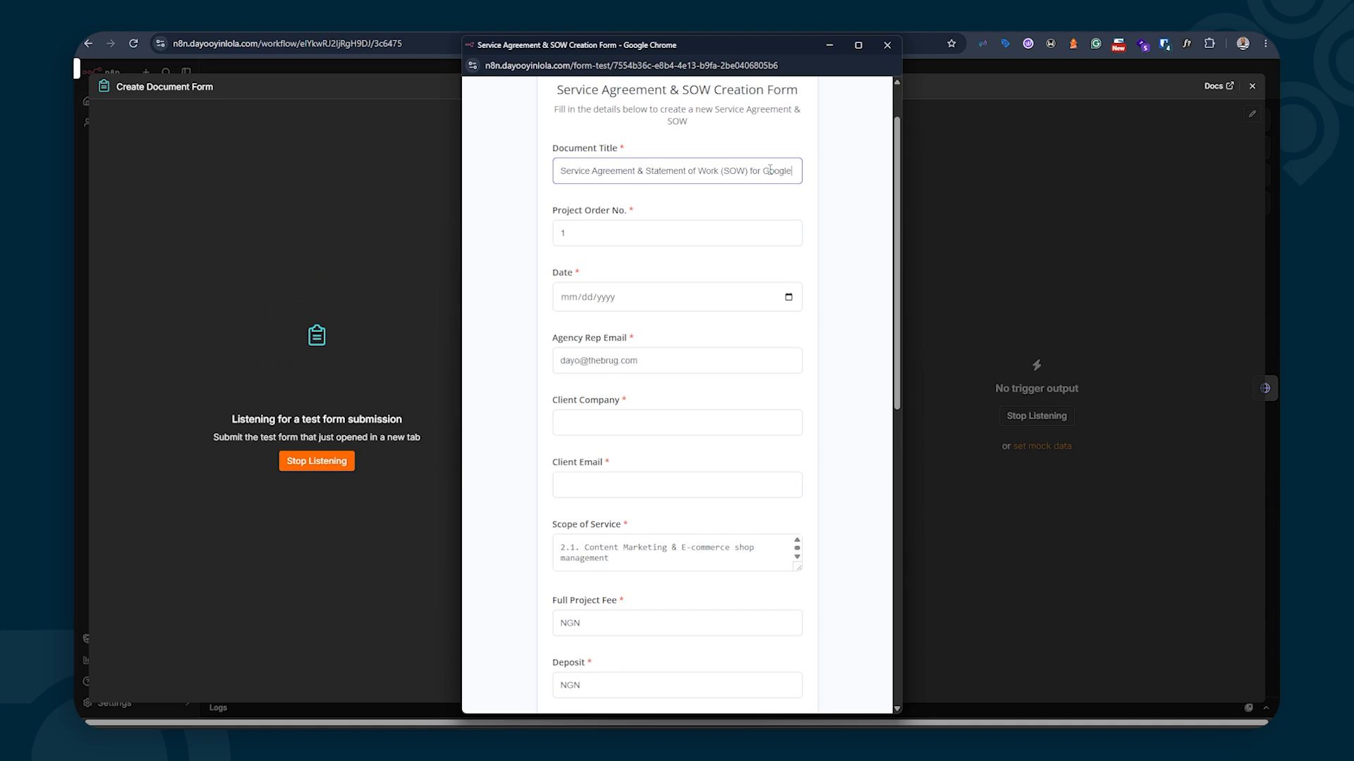
{"action": "left_click", "coordinate": [579, 232]}
{"action": "left_click", "coordinate": [545, 258]}
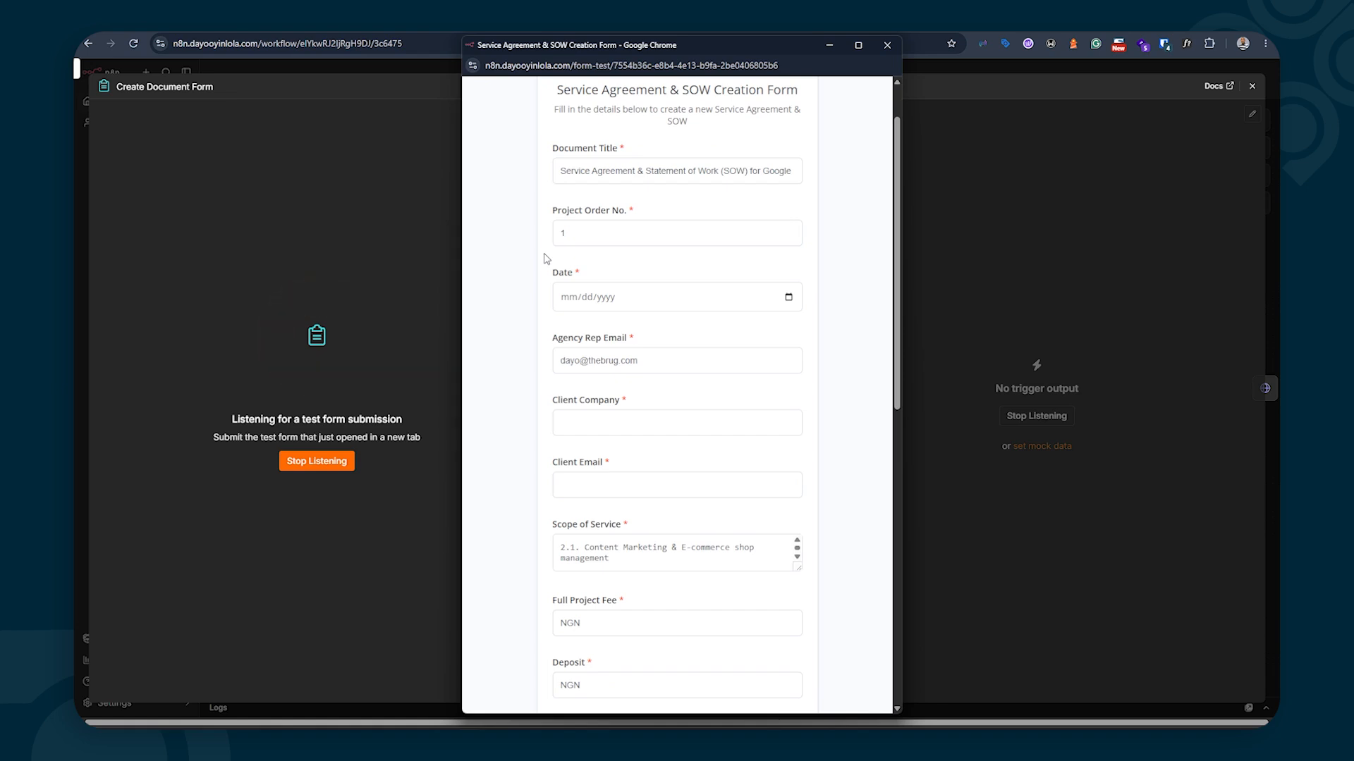
{"action": "left_click", "coordinate": [788, 296]}
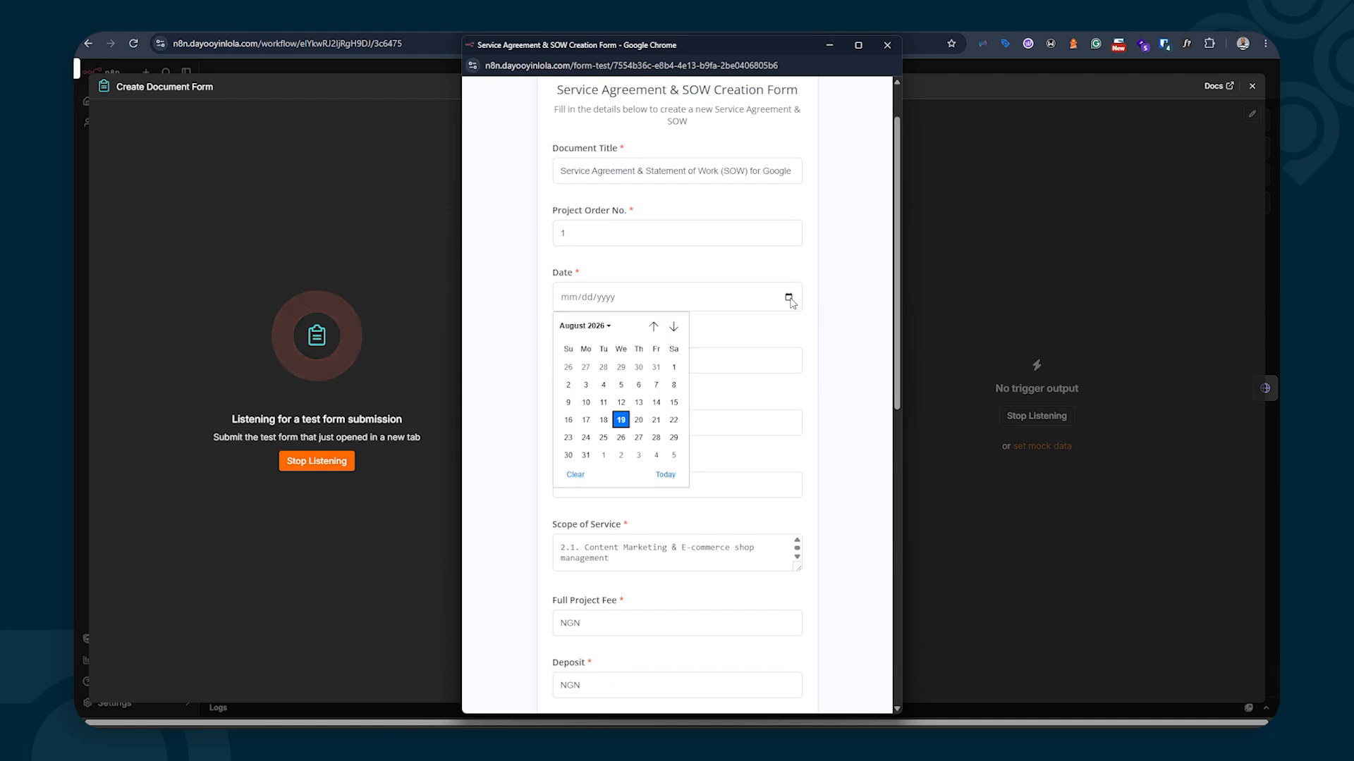
{"action": "left_click", "coordinate": [620, 420]}
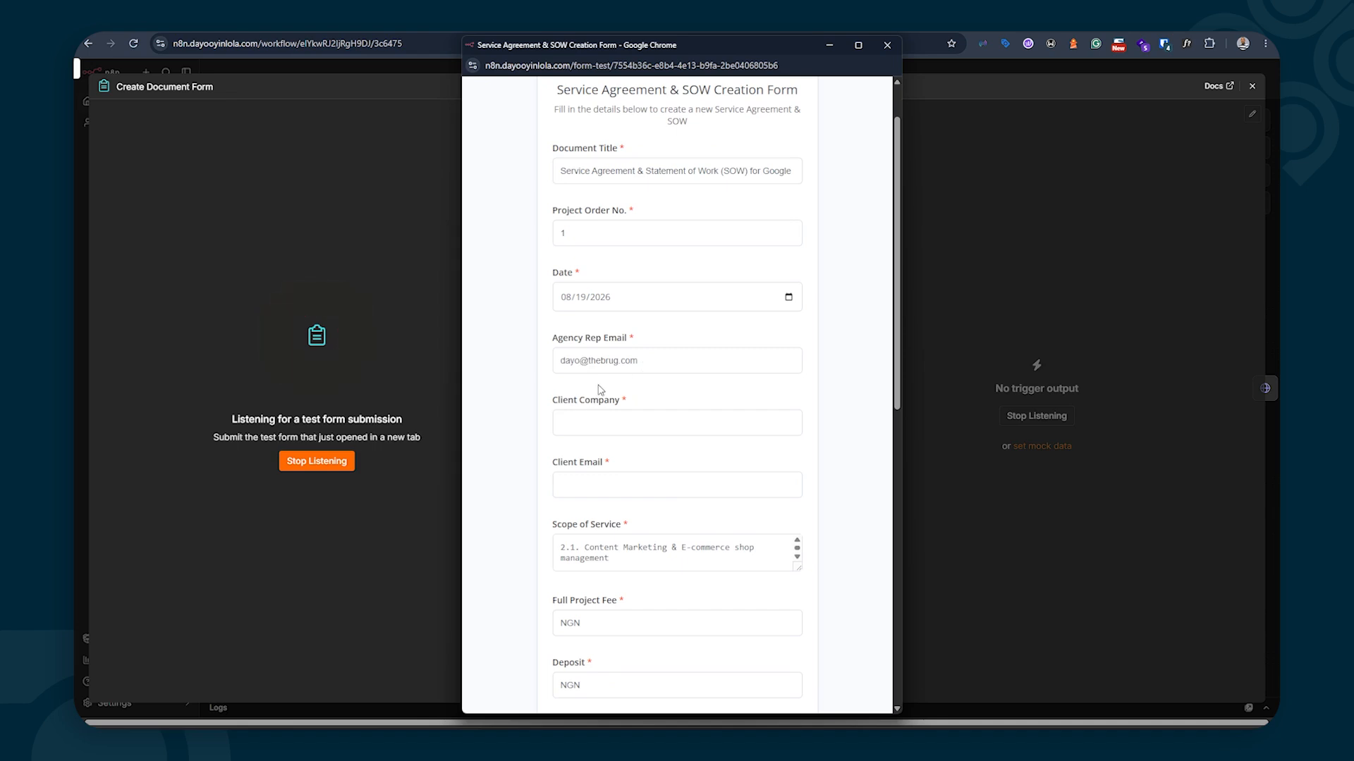
Enter Google as Client Company and a partial client e-mail address
{"action": "left_click", "coordinate": [569, 423]}
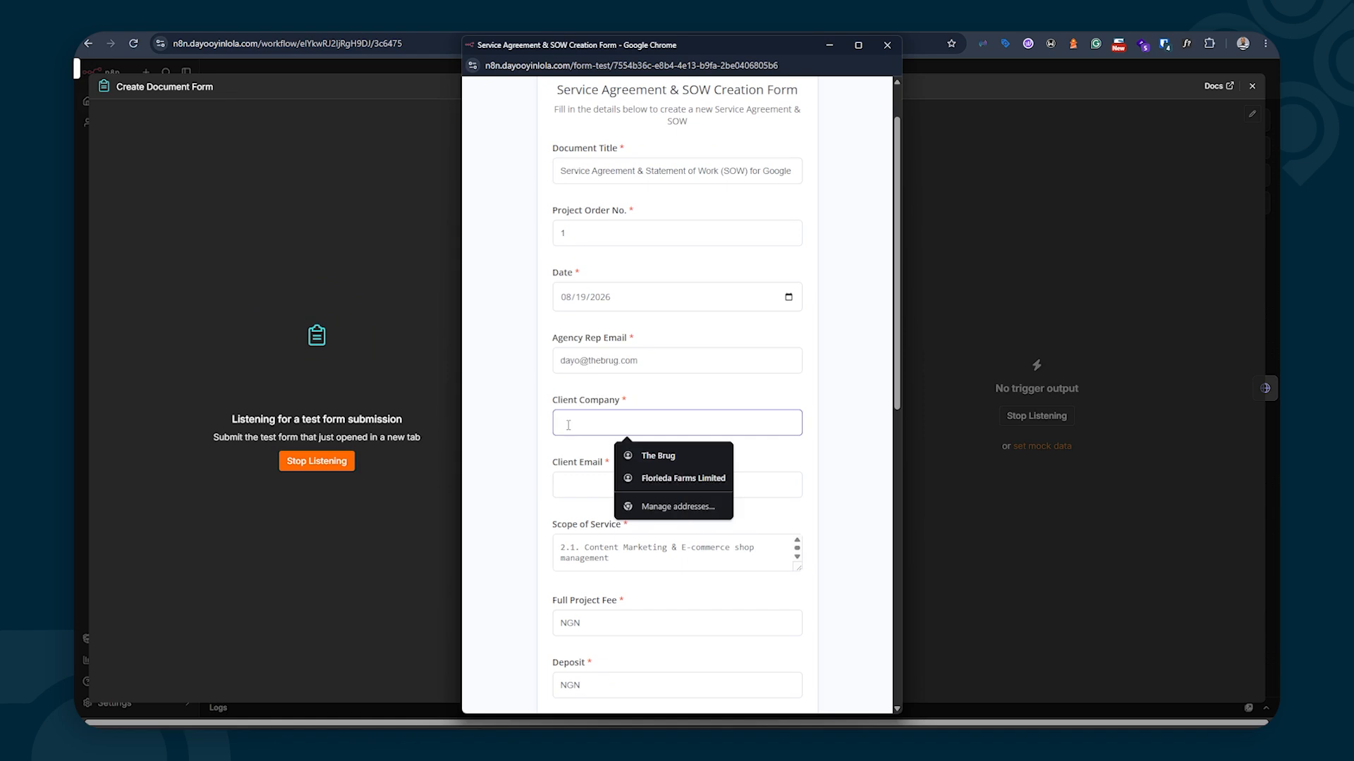
{"action": "type", "text": "Google"}
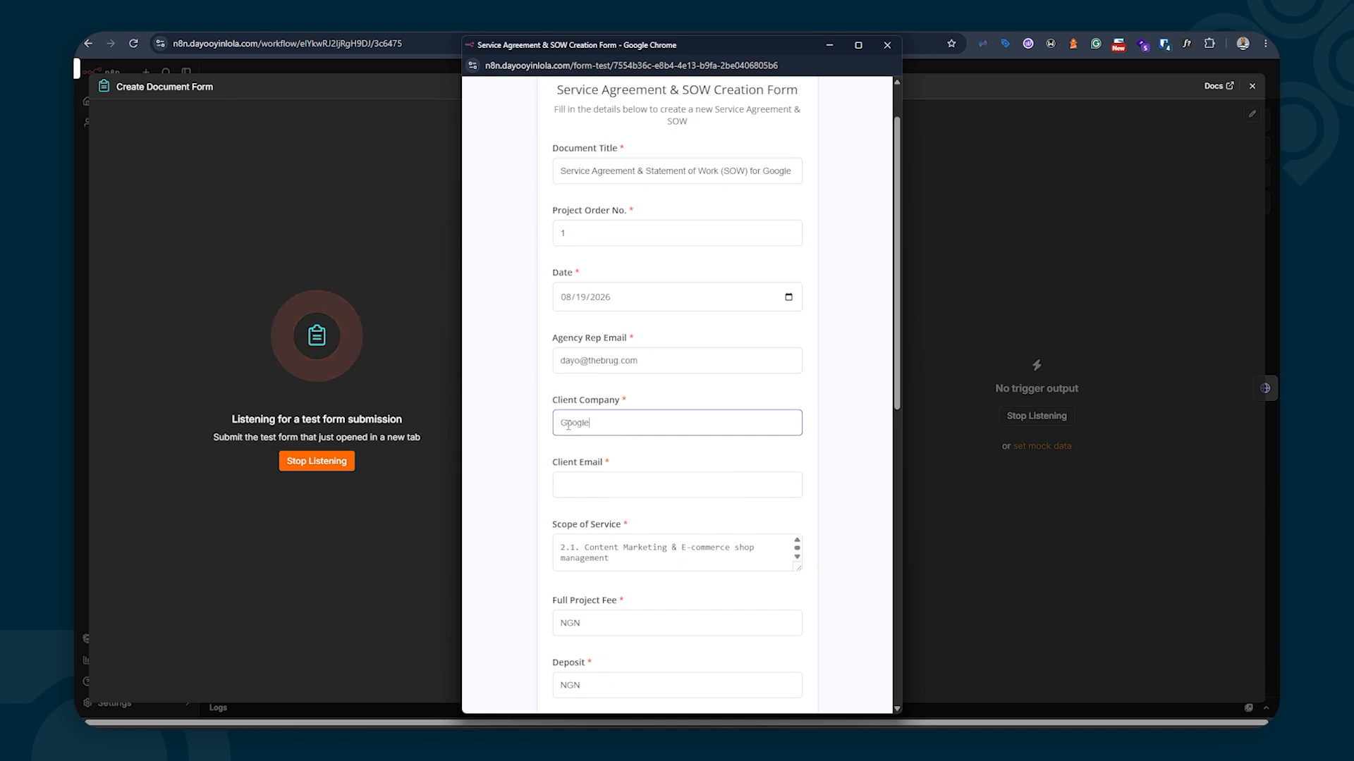
{"action": "scroll", "coordinate": [585, 395], "scroll_direction": "down", "scroll_amount": 2}
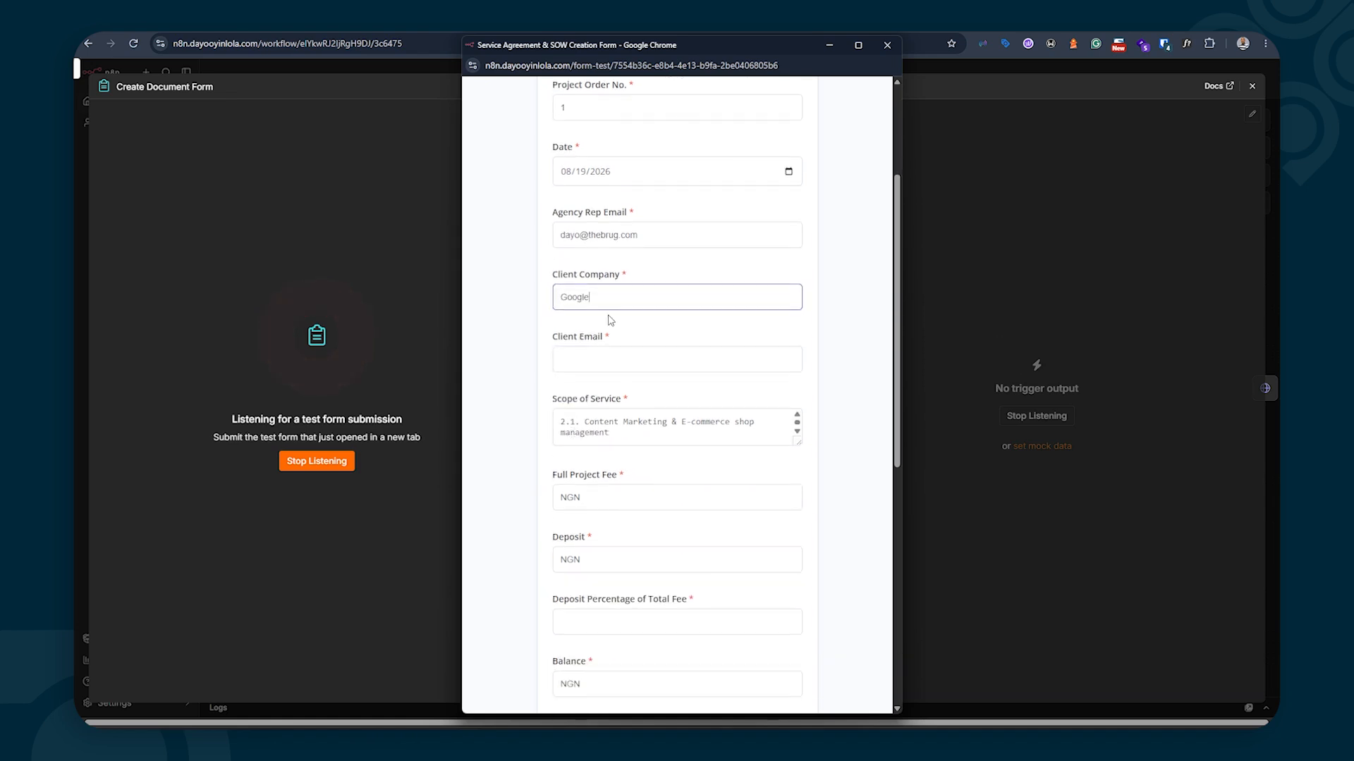
{"action": "left_click", "coordinate": [589, 362]}
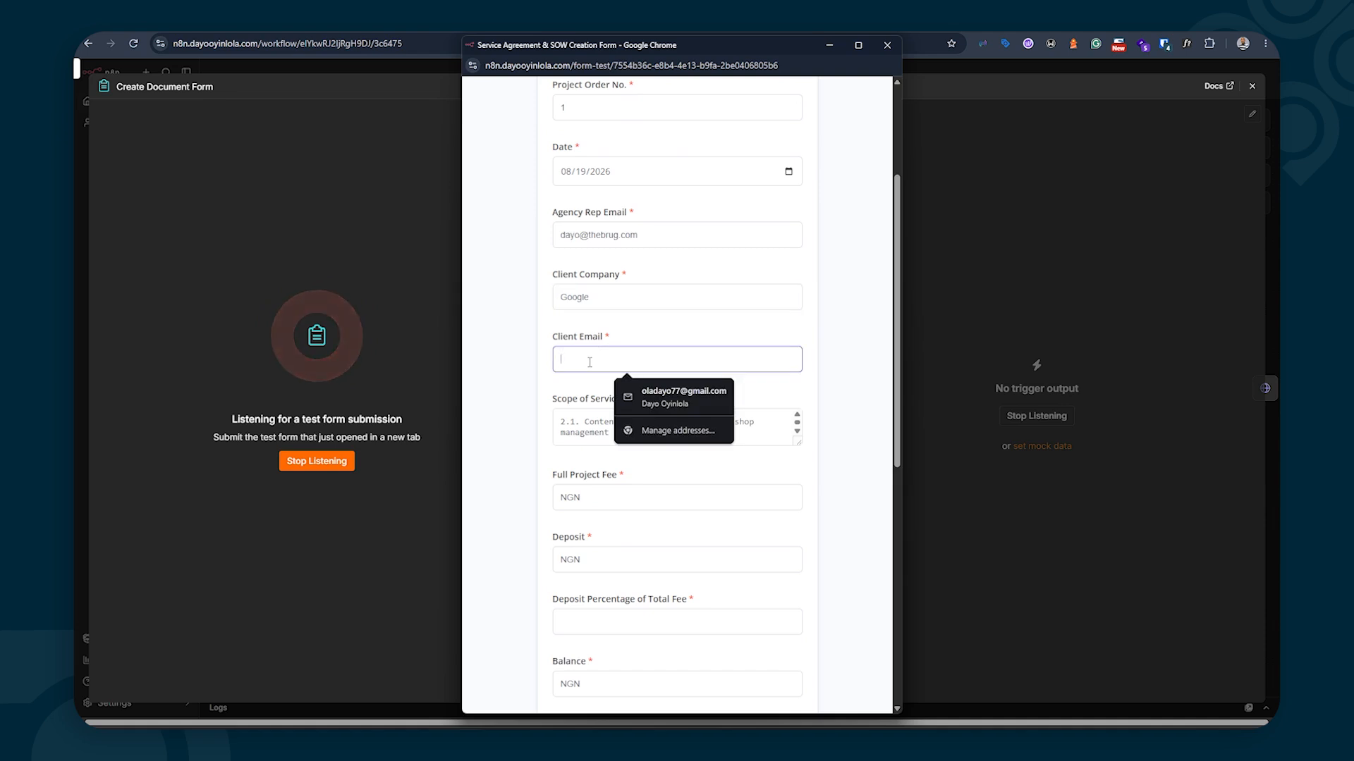
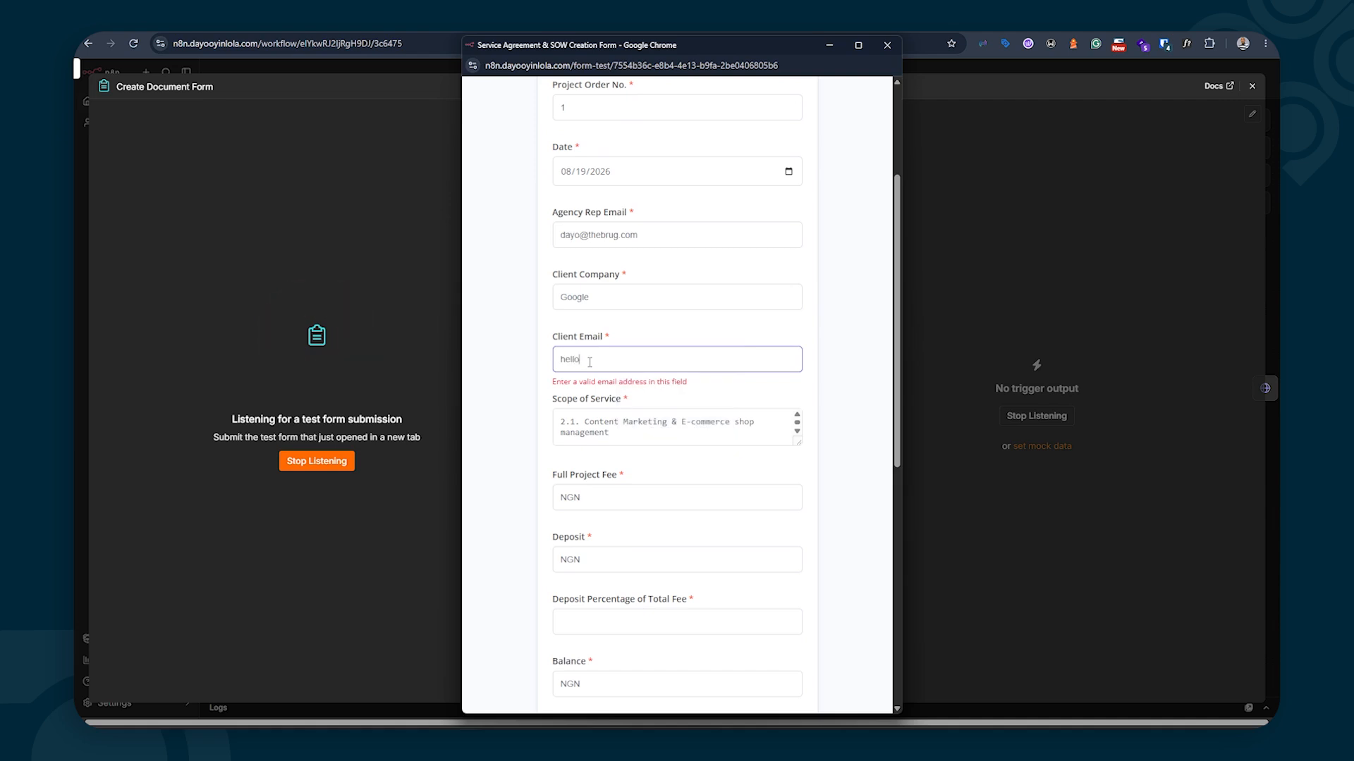
Scroll through the numbered Scope of Service lines to review them
{"action": "scroll", "coordinate": [595, 422], "scroll_direction": "down", "scroll_amount": 2}
{"action": "scroll", "coordinate": [594, 422], "scroll_direction": "up", "scroll_amount": 2}
{"action": "scroll", "coordinate": [623, 428], "scroll_direction": "down", "scroll_amount": 3}
{"action": "scroll", "coordinate": [622, 429], "scroll_direction": "up", "scroll_amount": 3}
{"action": "scroll", "coordinate": [623, 429], "scroll_direction": "down", "scroll_amount": 3}
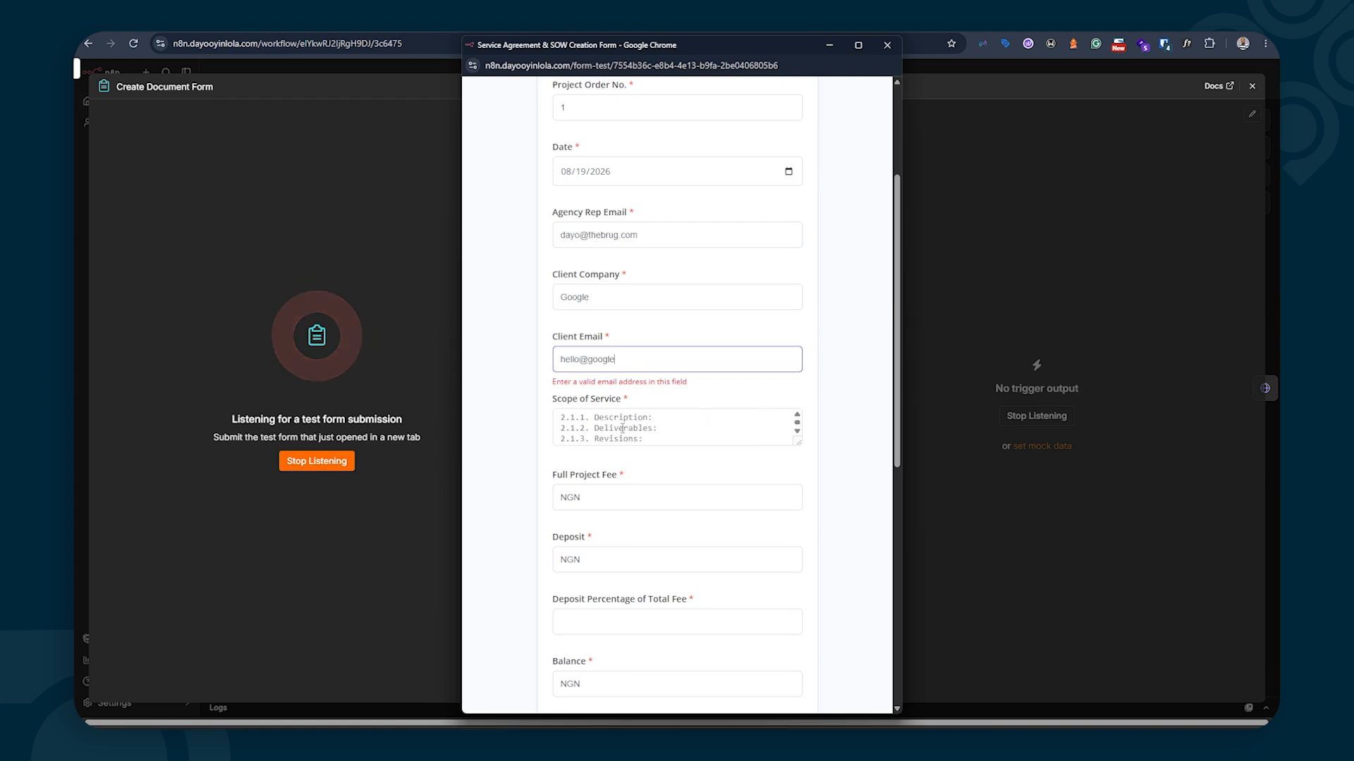
{"action": "scroll", "coordinate": [623, 428], "scroll_direction": "up", "scroll_amount": 3}
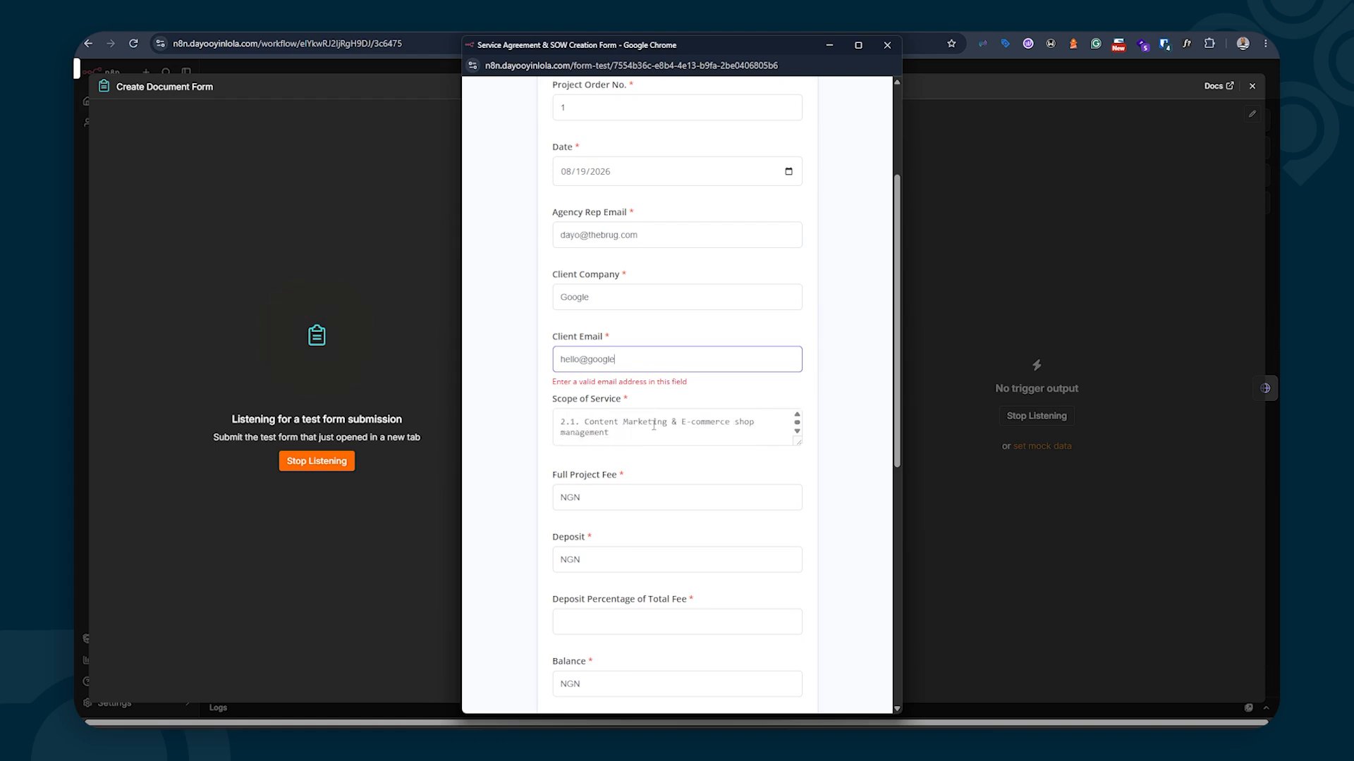
{"action": "scroll", "coordinate": [655, 425], "scroll_direction": "down", "scroll_amount": 1}
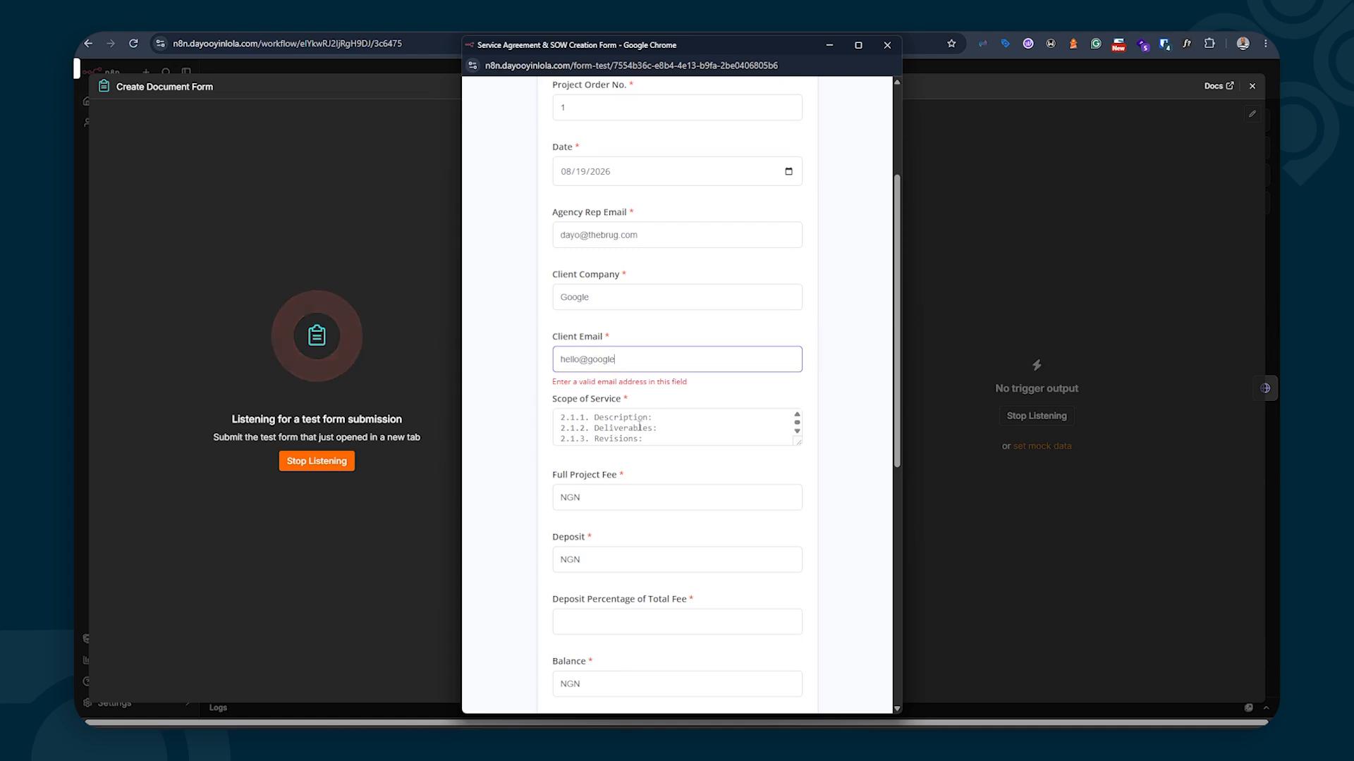
{"action": "scroll", "coordinate": [643, 418], "scroll_direction": "down", "scroll_amount": 1}
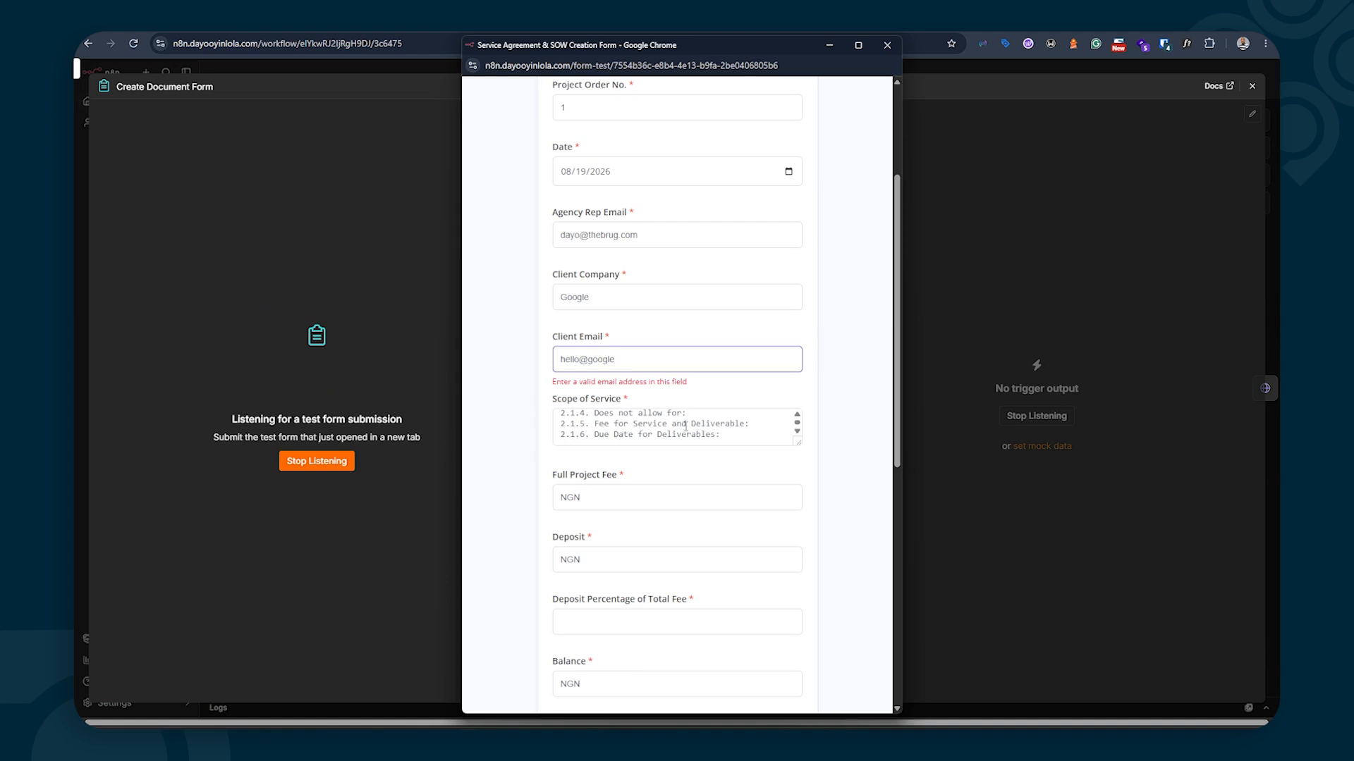
{"action": "scroll", "coordinate": [645, 432], "scroll_direction": "down", "scroll_amount": 2}
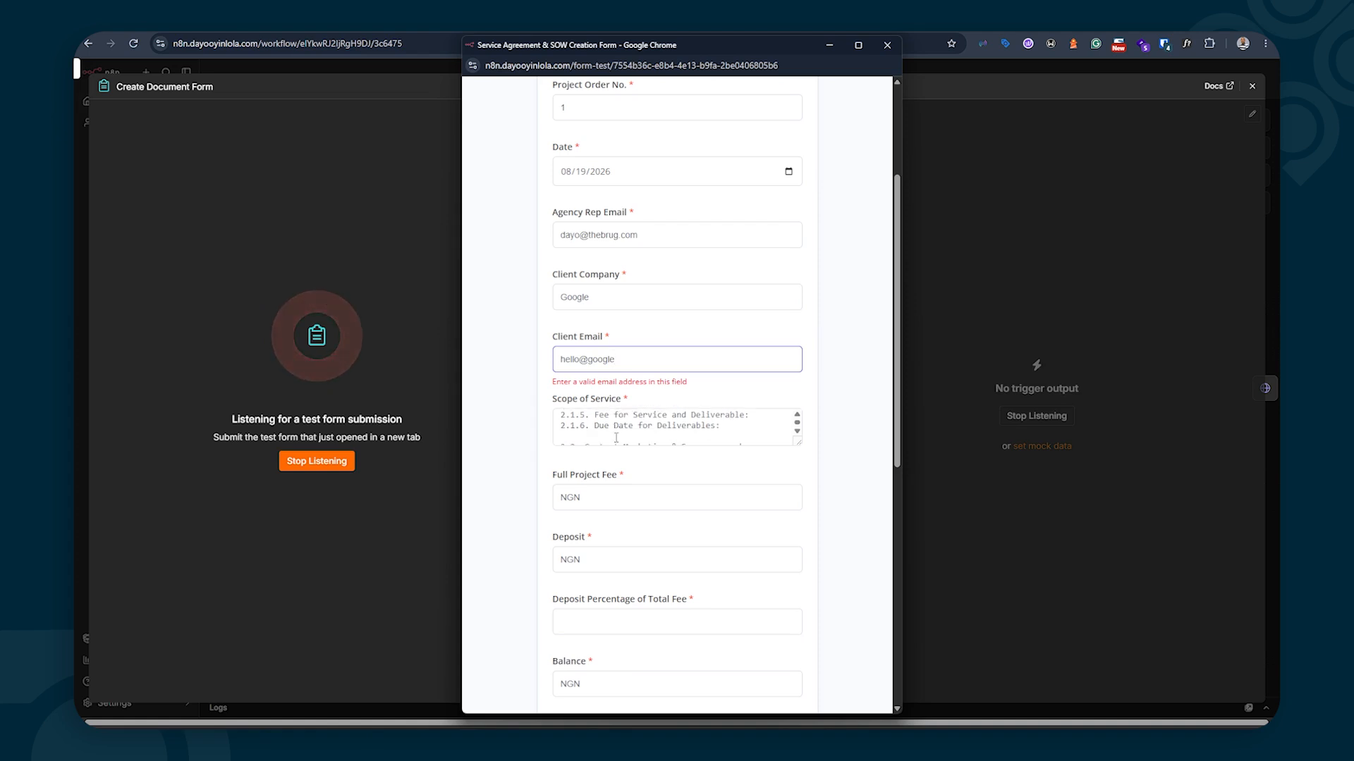
{"action": "scroll", "coordinate": [621, 430], "scroll_direction": "up", "scroll_amount": 1}
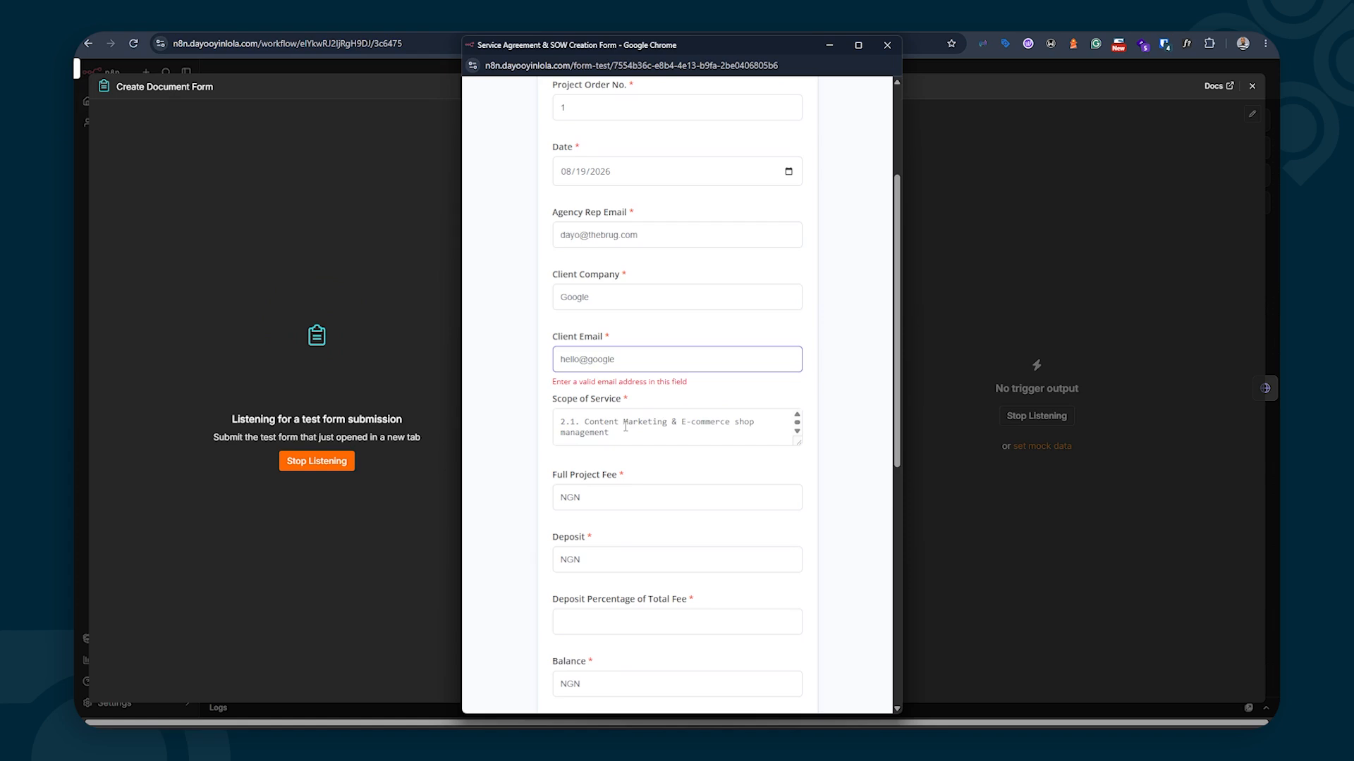
Replace the service name after '2.1.' with Motion Design
{"action": "left_click_drag", "start_coordinate": [610, 434], "coordinate": [594, 426]}
{"action": "left_click_drag", "start_coordinate": [589, 421], "coordinate": [584, 422]}
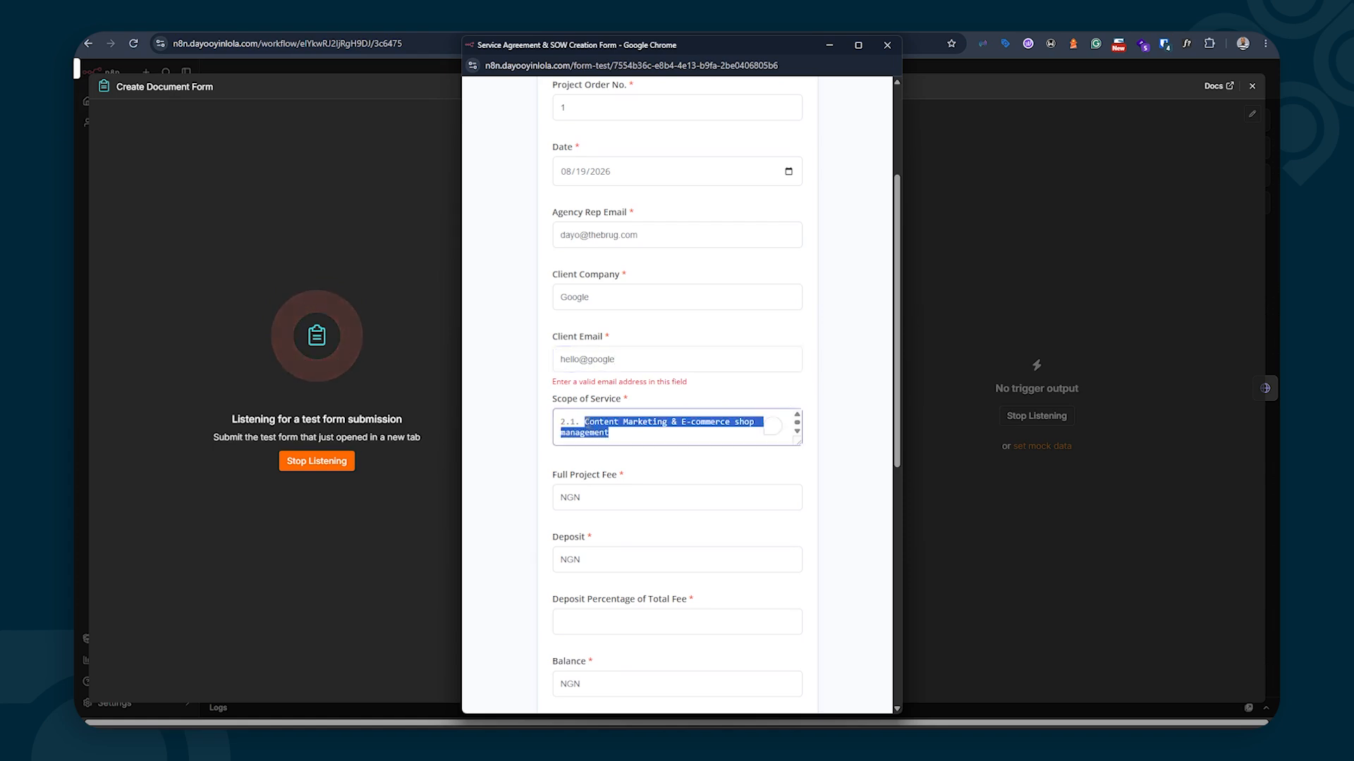
{"action": "type", "text": "SE"}
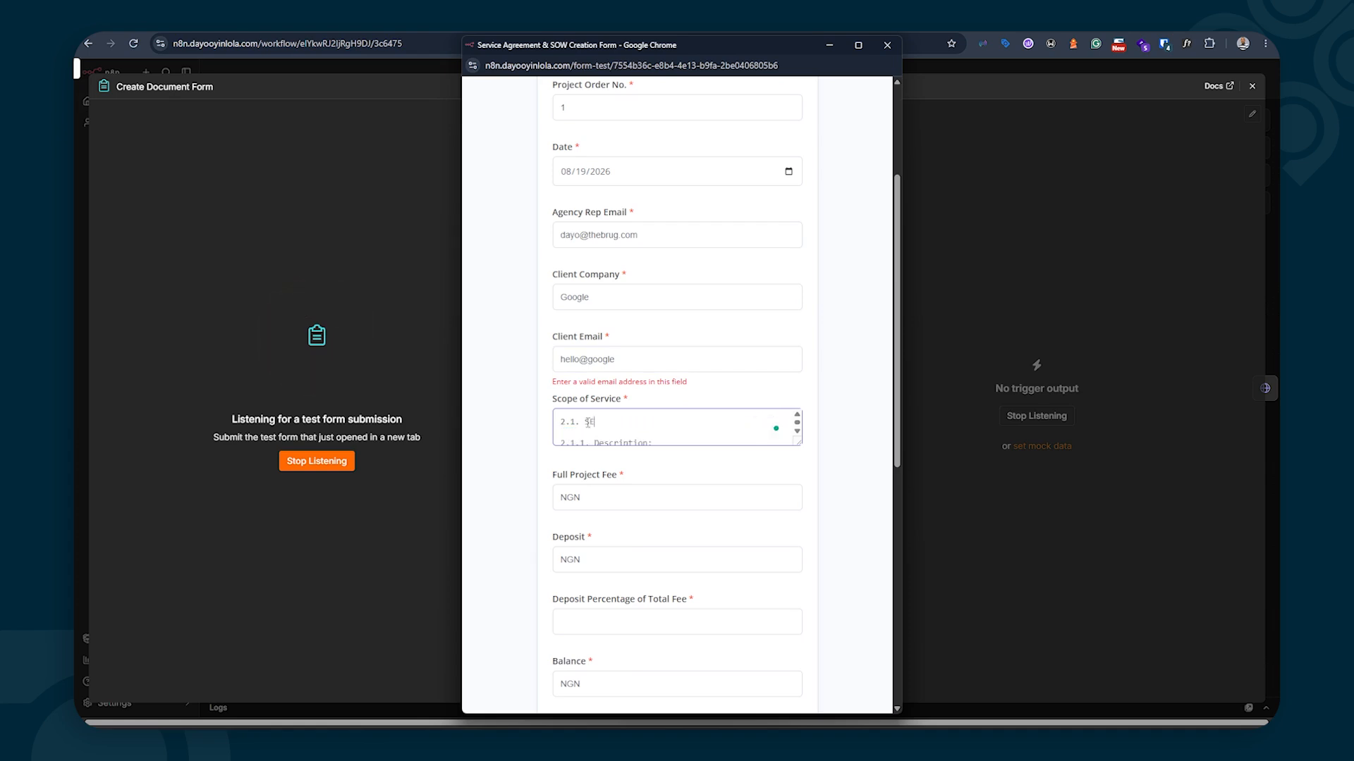
{"action": "type", "text": "O"}
{"action": "key", "text": "BackSpace"}
{"action": "key", "text": "BackSpace"}
{"action": "key", "text": "BackSpace"}
{"action": "type", "text": "Notion Design"}
Review the edited Scope of Service outline and scroll back to the top of the form
{"action": "scroll", "coordinate": [587, 422], "scroll_direction": "down", "scroll_amount": 1}
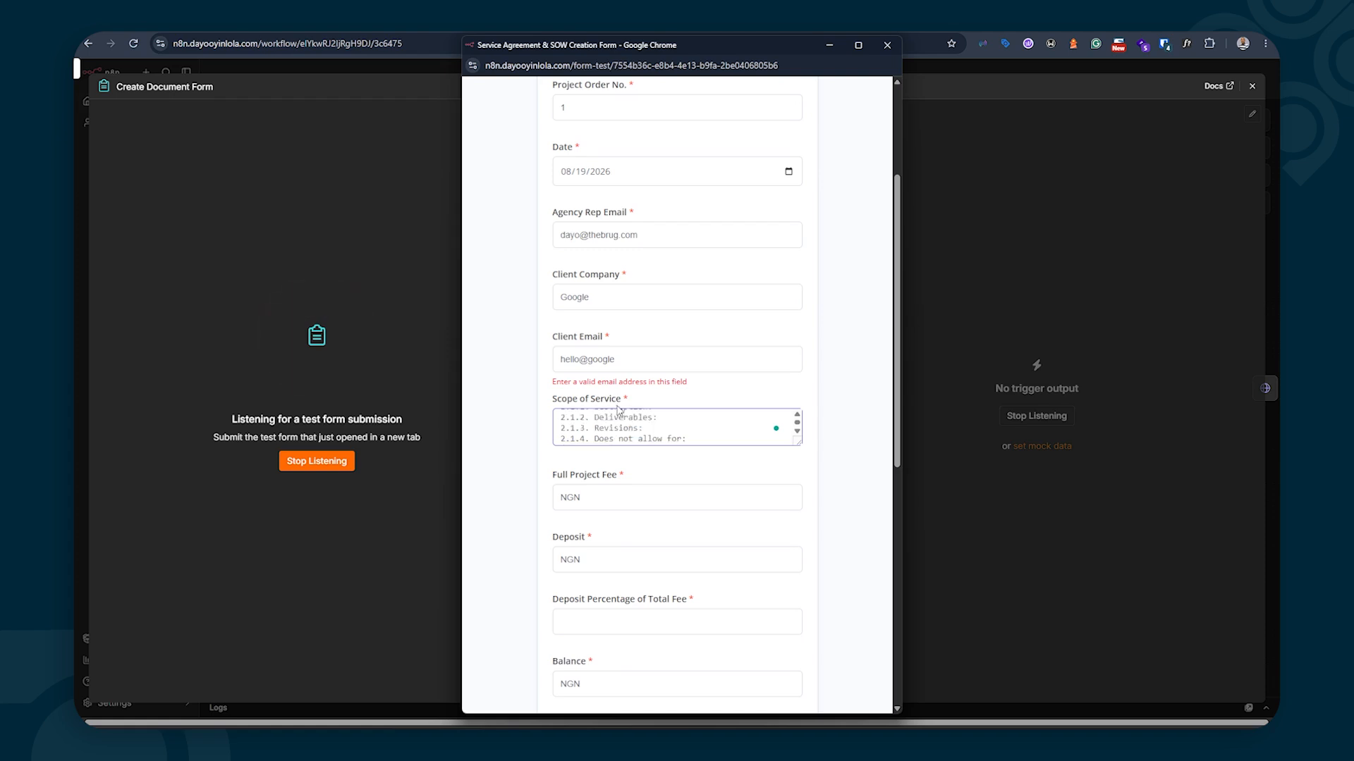
{"action": "scroll", "coordinate": [659, 433], "scroll_direction": "down", "scroll_amount": 3}
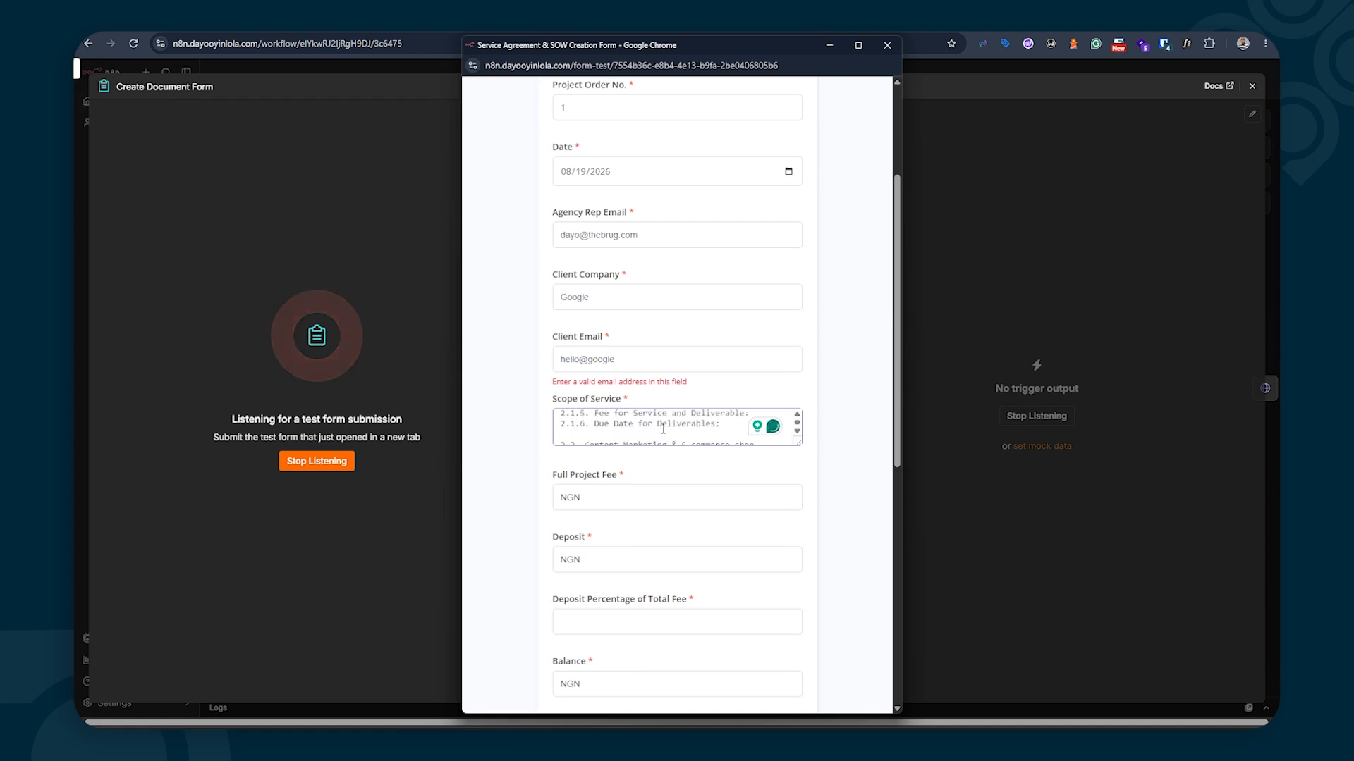
{"action": "scroll", "coordinate": [662, 429], "scroll_direction": "up", "scroll_amount": 1}
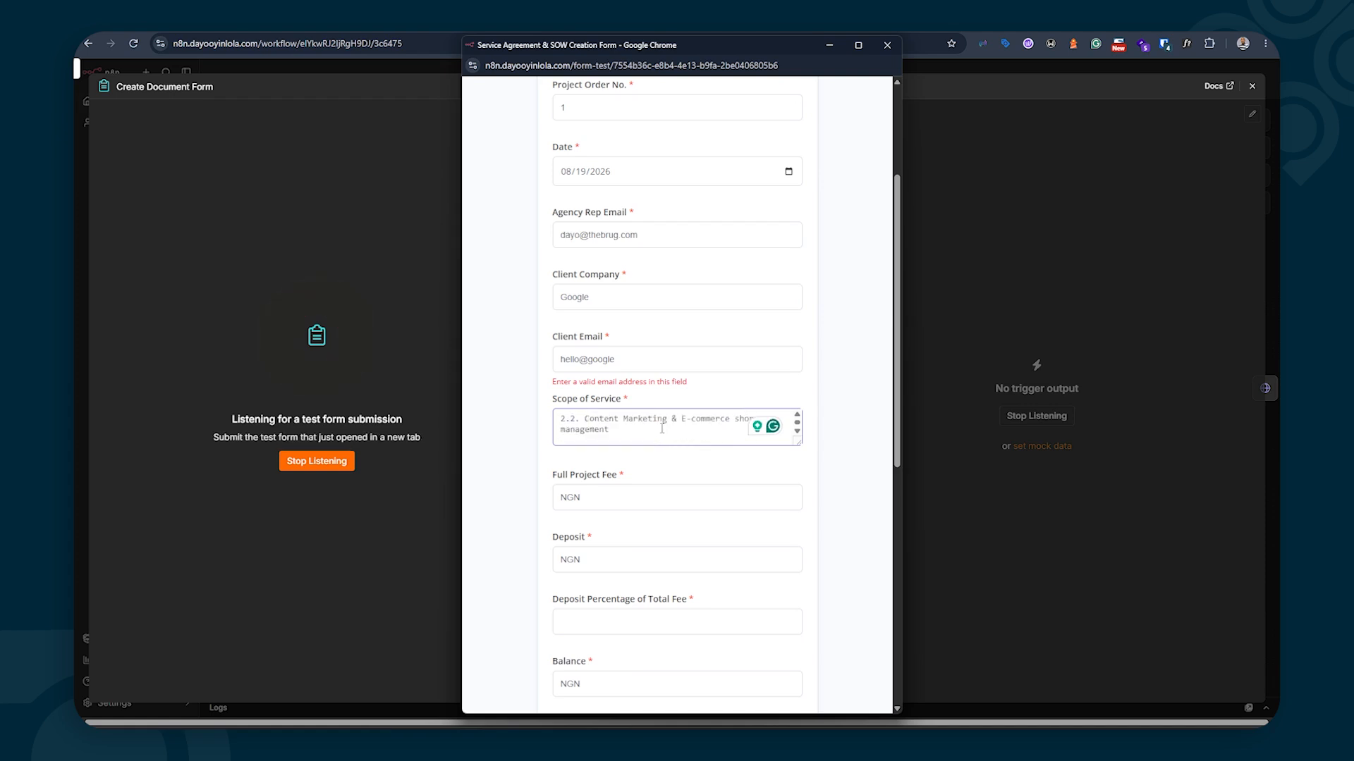
{"action": "scroll", "coordinate": [631, 427], "scroll_direction": "up", "scroll_amount": 3}
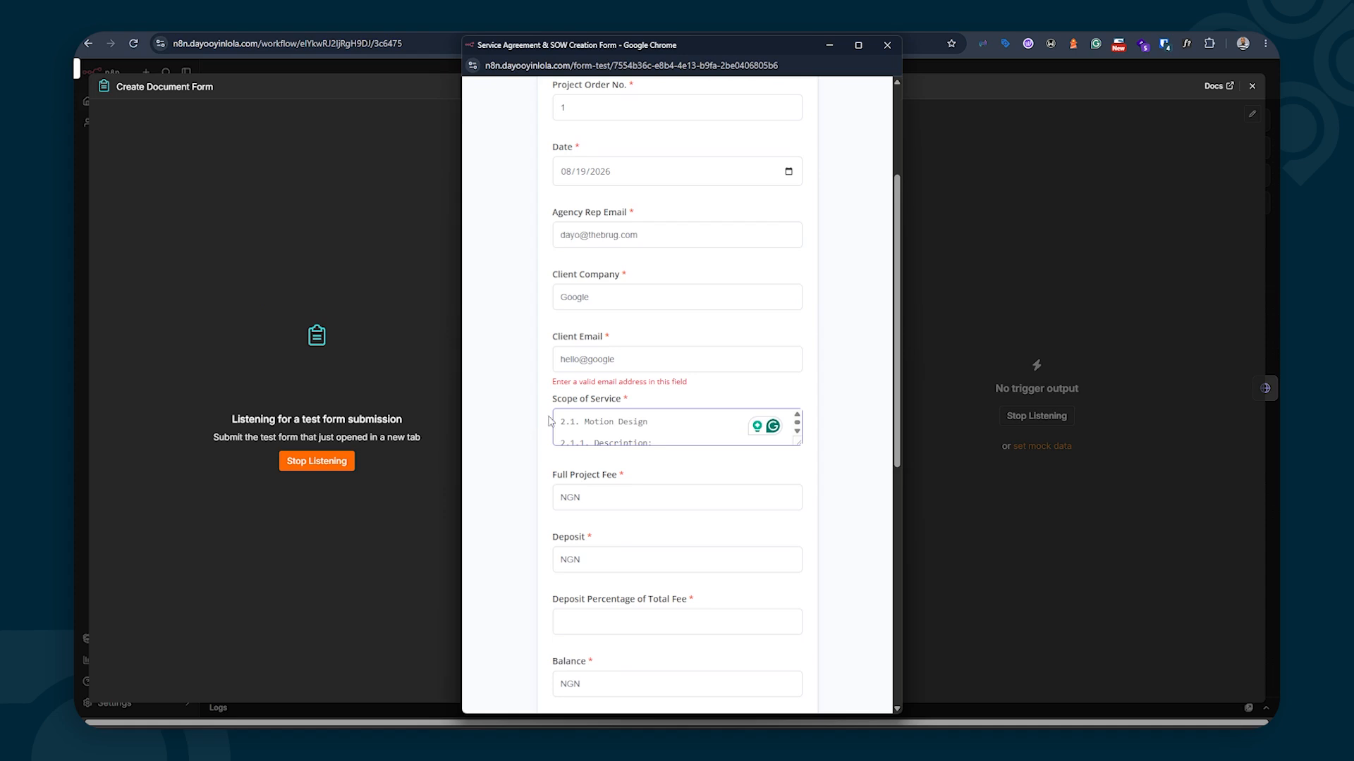
{"action": "scroll", "coordinate": [619, 423], "scroll_direction": "down", "scroll_amount": 3}
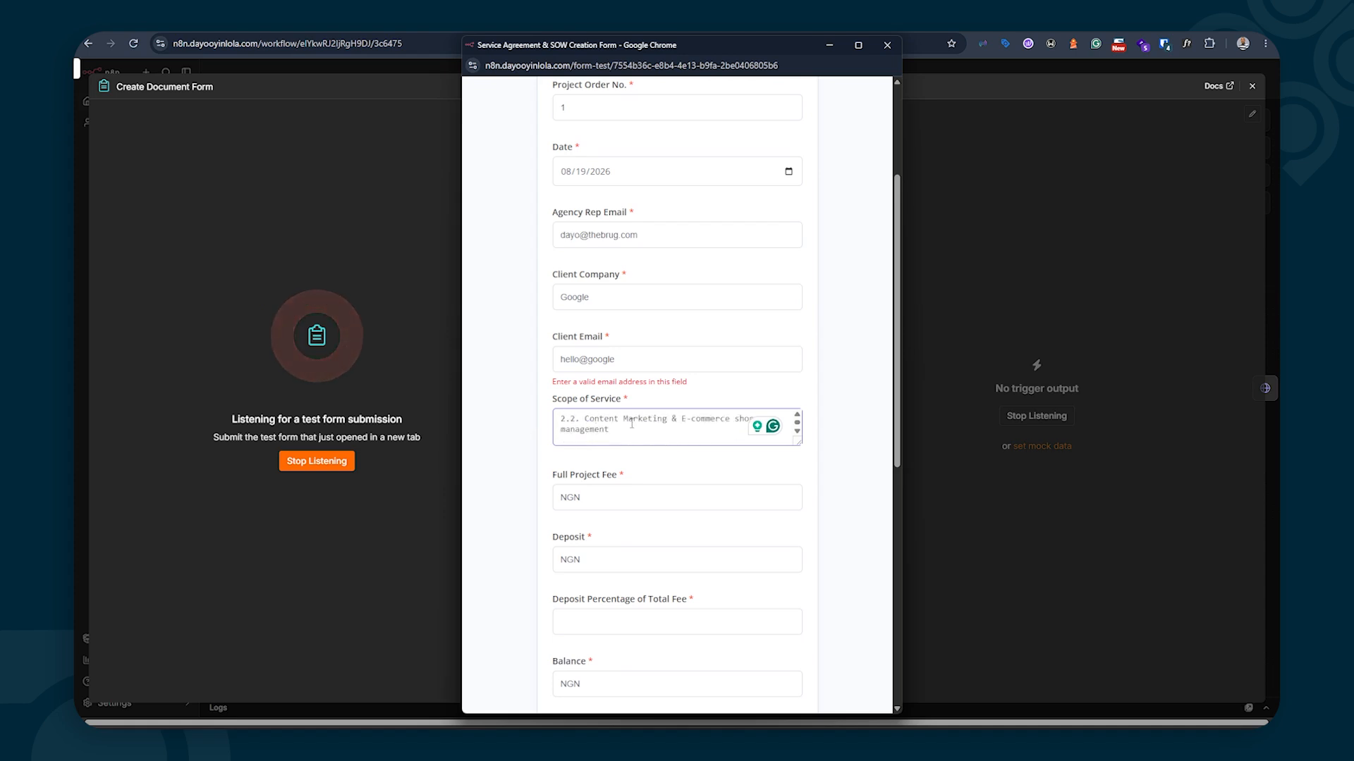
{"action": "scroll", "coordinate": [663, 428], "scroll_direction": "up", "scroll_amount": 2}
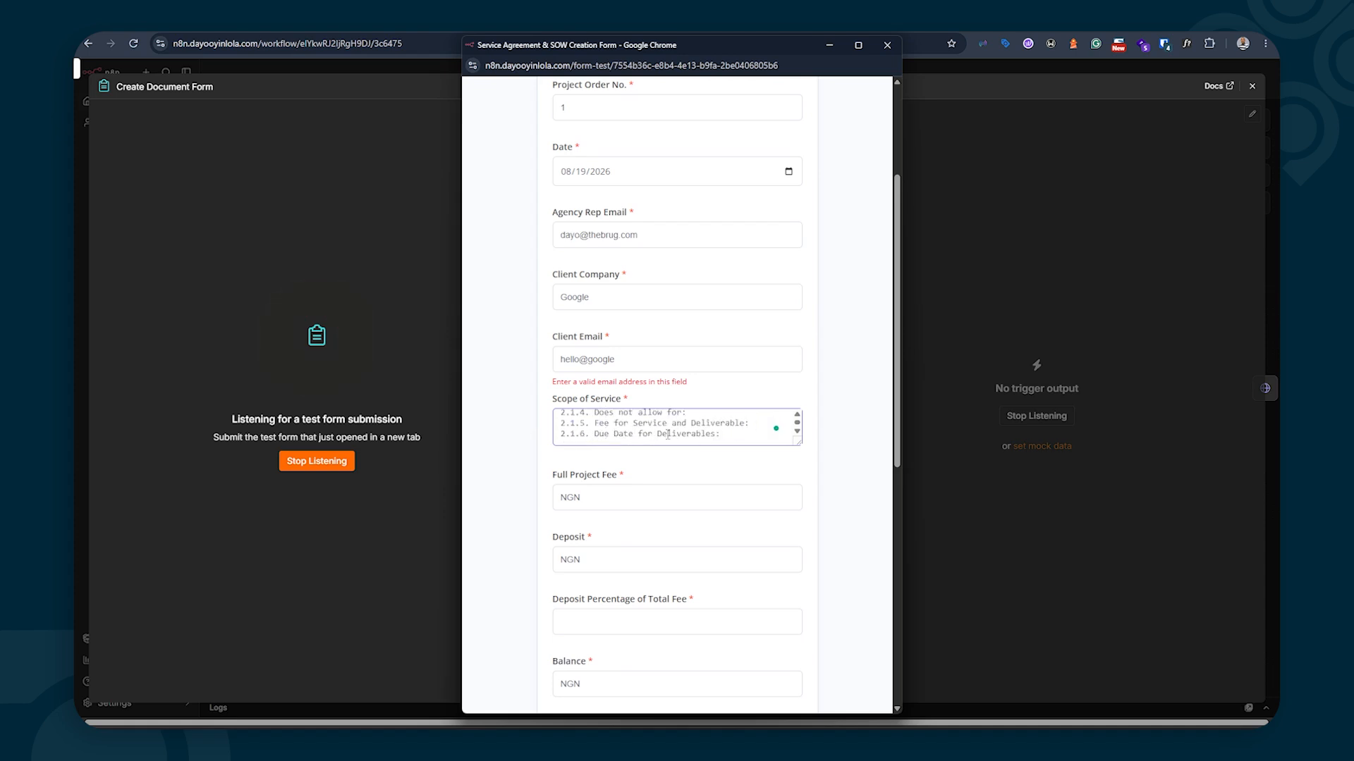
{"action": "left_click_drag", "start_coordinate": [715, 437], "coordinate": [729, 459]}
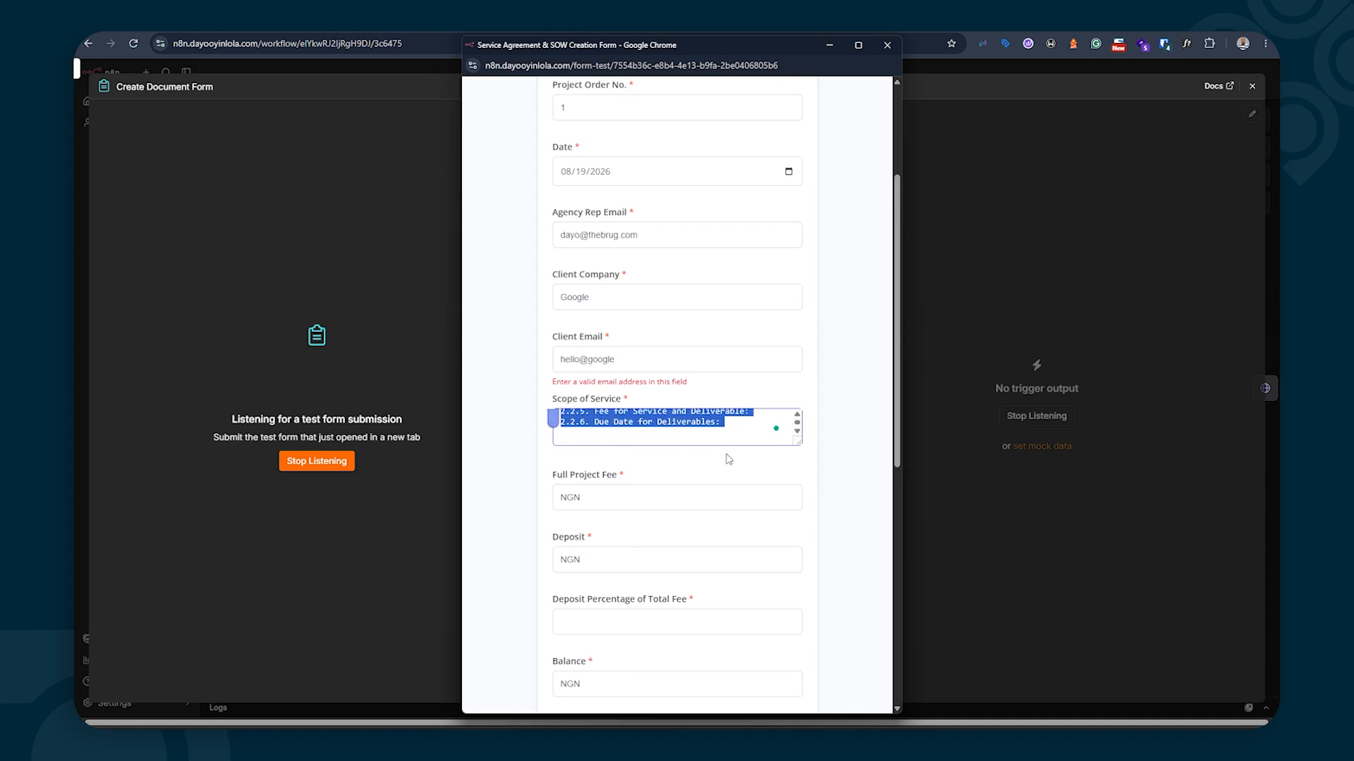
{"action": "left_click", "coordinate": [728, 459]}
{"action": "scroll", "coordinate": [698, 451], "scroll_direction": "up", "scroll_amount": 2}
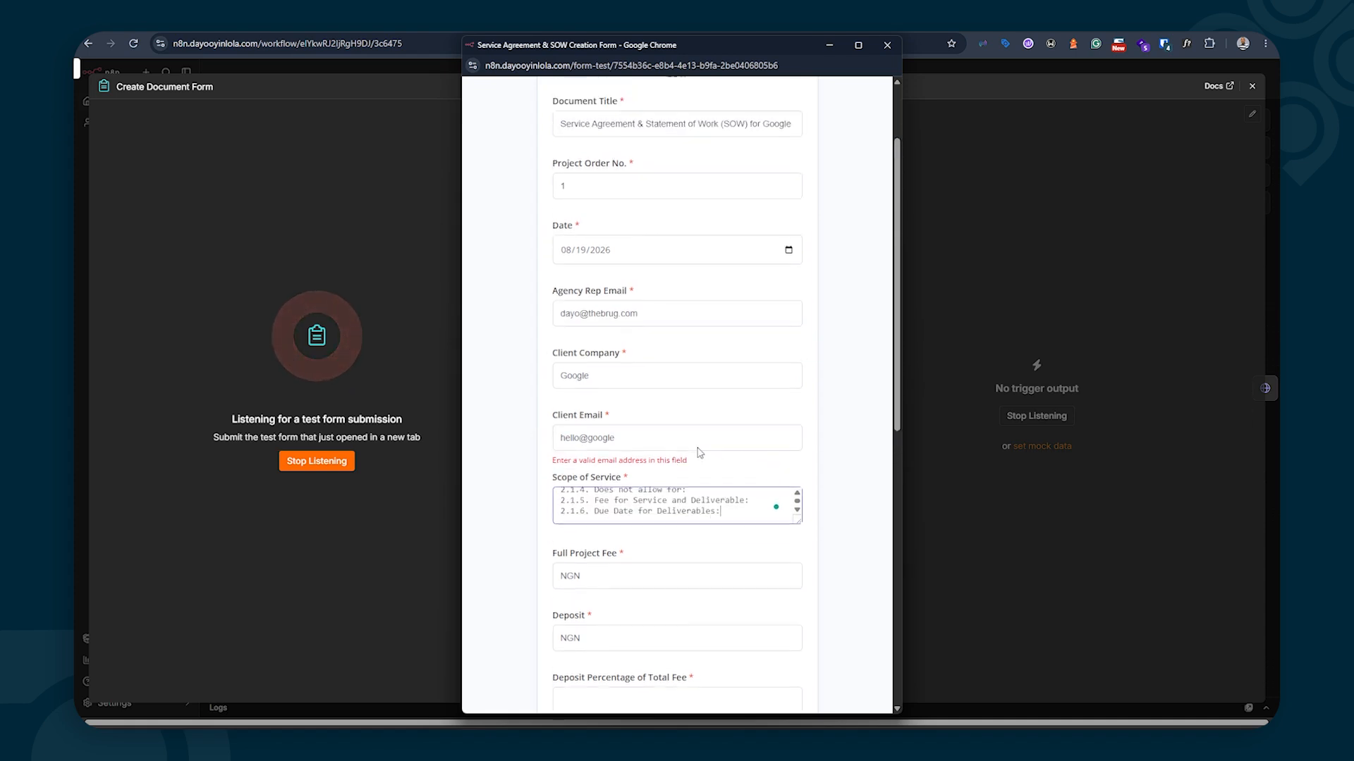
{"action": "scroll", "coordinate": [628, 567], "scroll_direction": "up", "scroll_amount": 2}
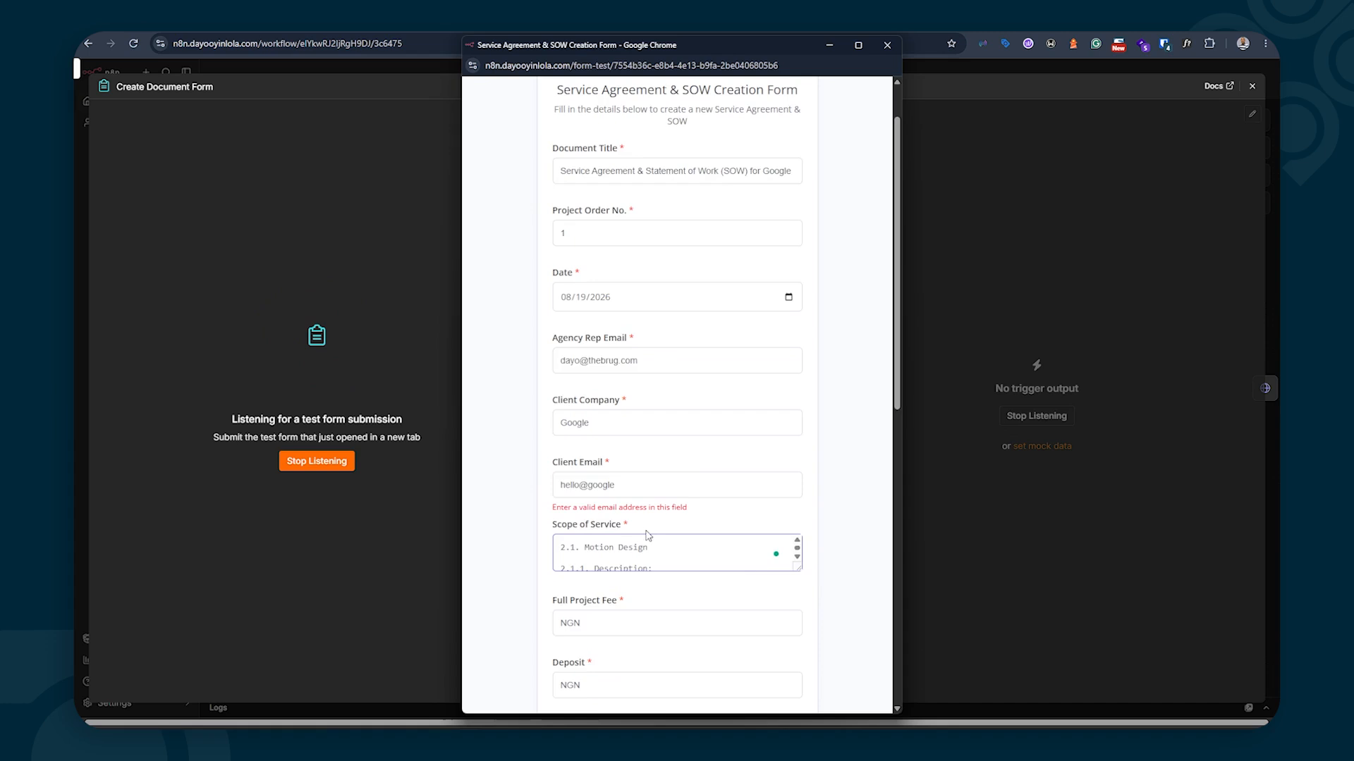
In the test form, complete the client e-mail with '.com' and review the Full Project Fee field
{"action": "scroll", "coordinate": [663, 512], "scroll_direction": "down", "scroll_amount": 2}
{"action": "scroll", "coordinate": [663, 513], "scroll_direction": "down", "scroll_amount": 1}
{"action": "left_click", "coordinate": [635, 292]}
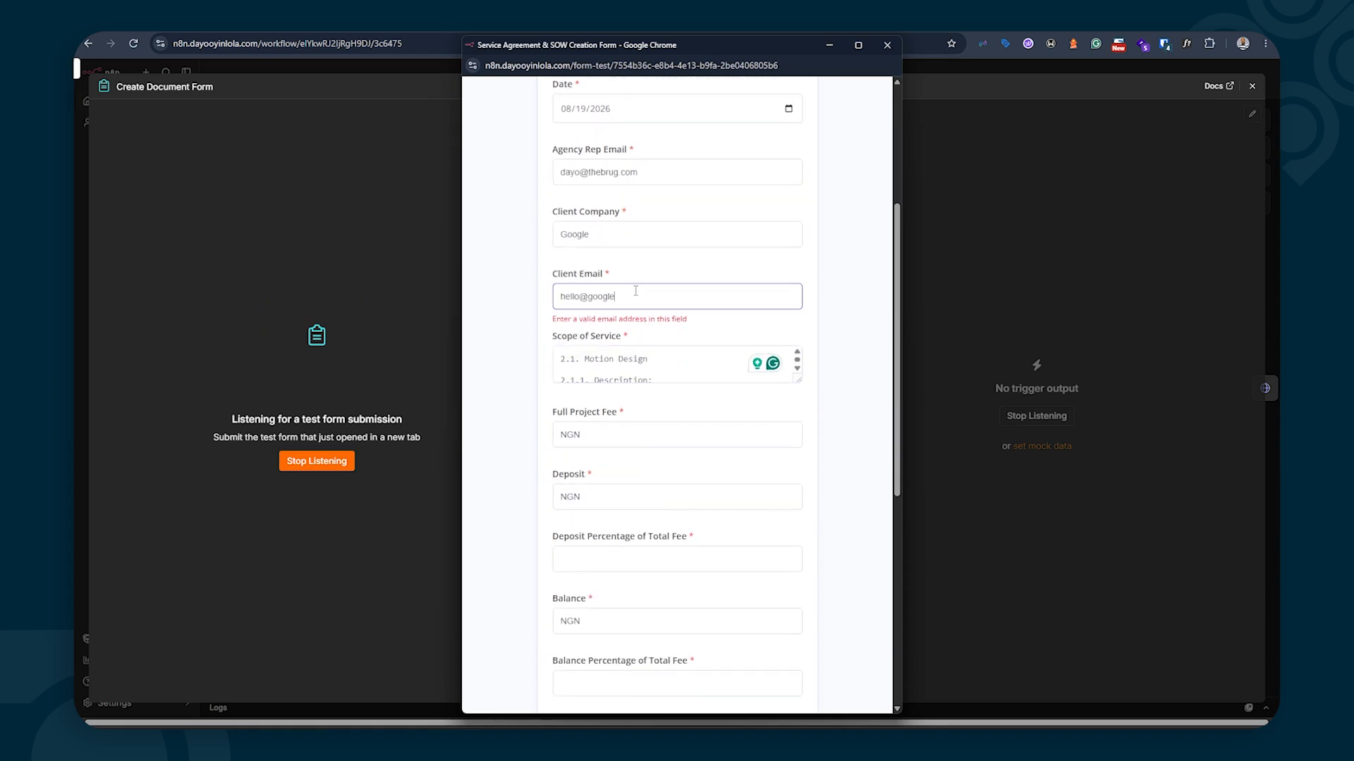
{"action": "type", "text": ".com"}
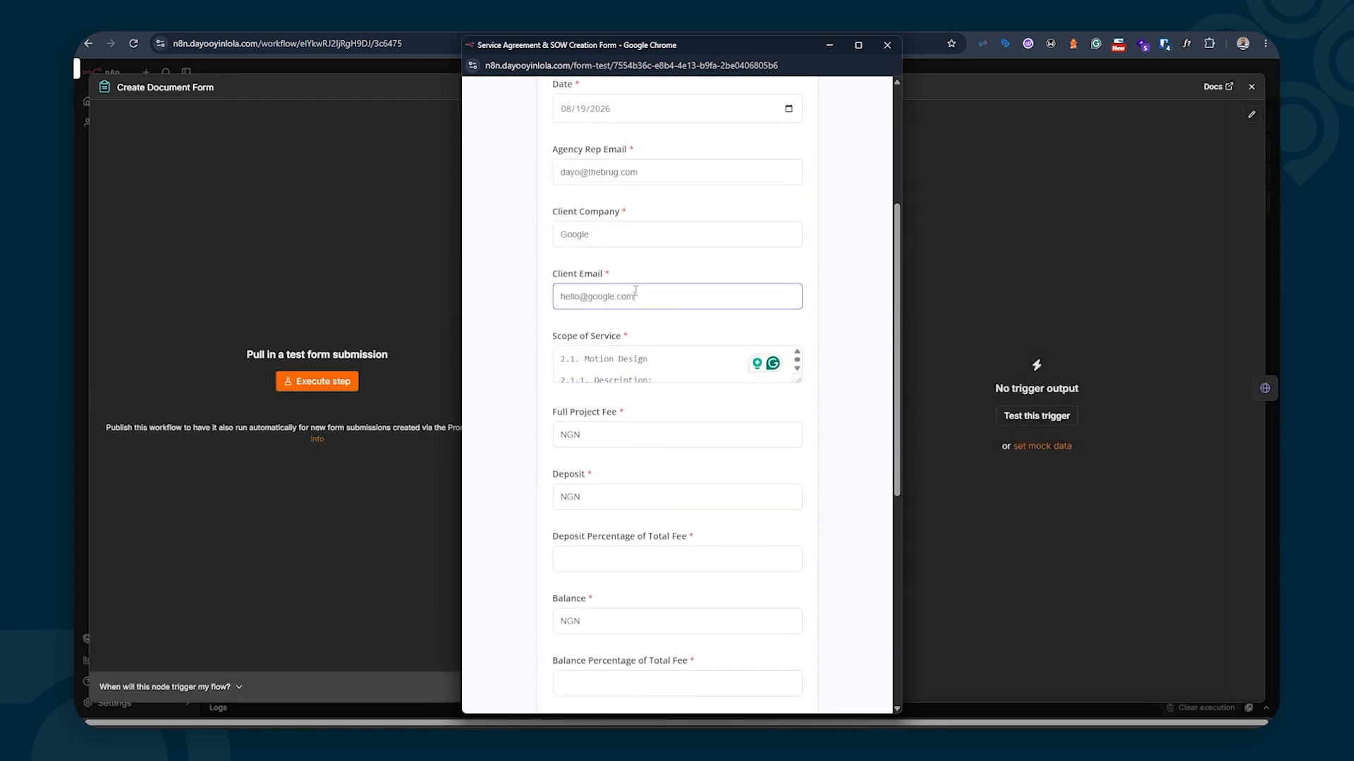
{"action": "left_click", "coordinate": [540, 411]}
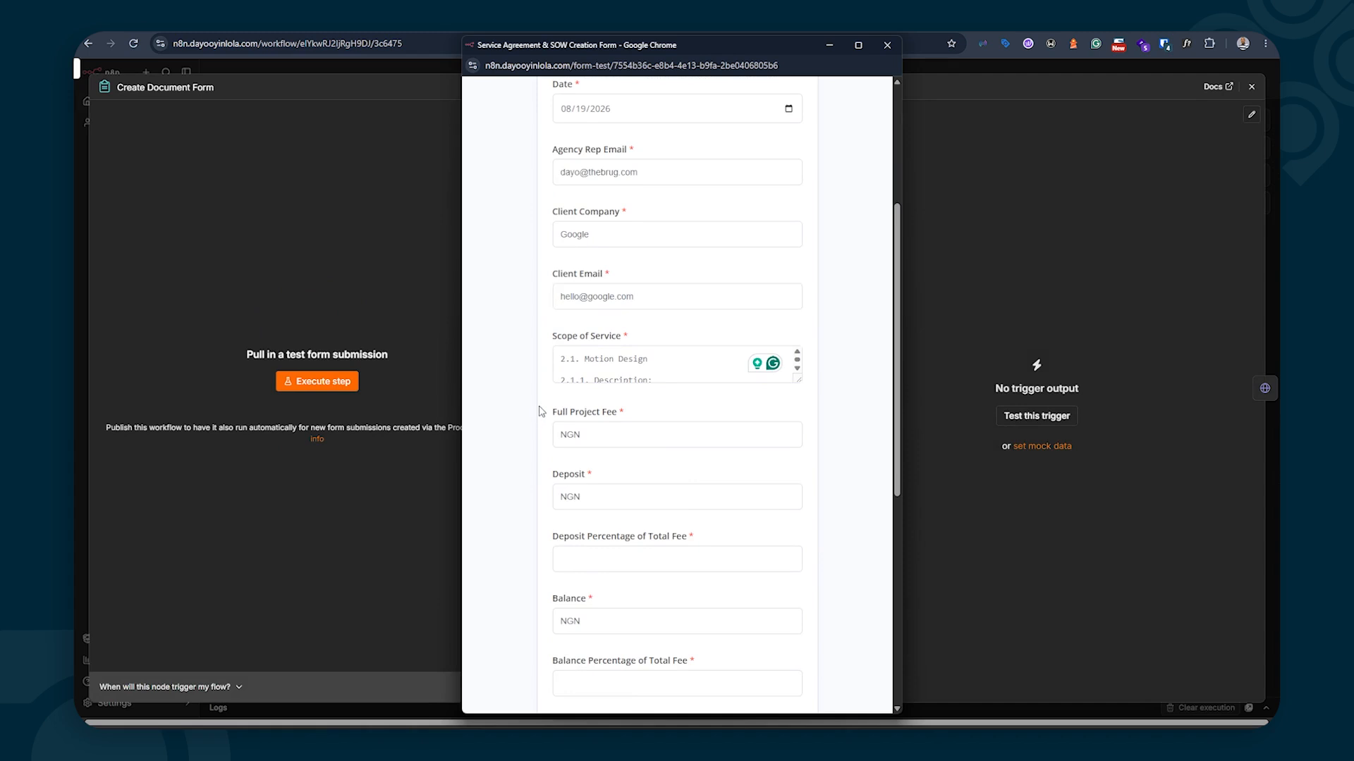
{"action": "scroll", "coordinate": [542, 411], "scroll_direction": "down", "scroll_amount": 1}
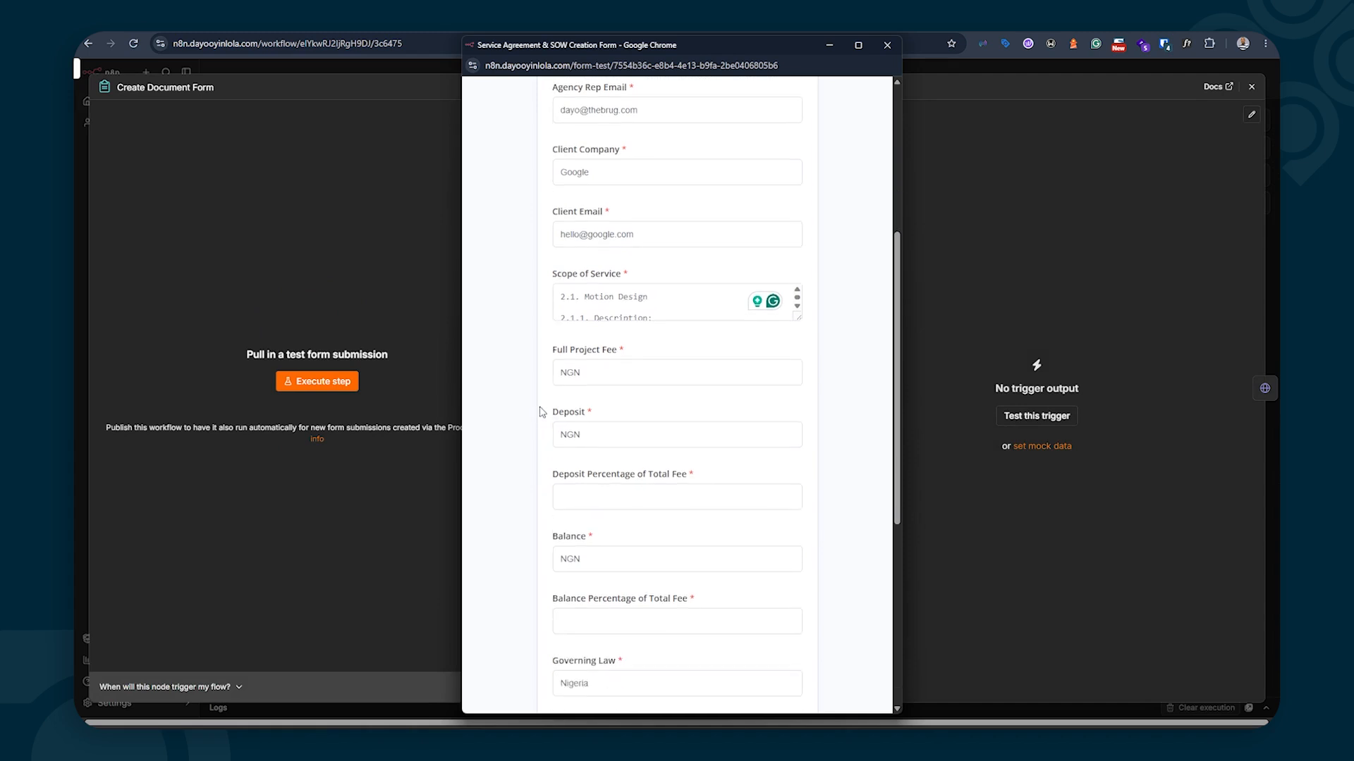
{"action": "left_click", "coordinate": [616, 373]}
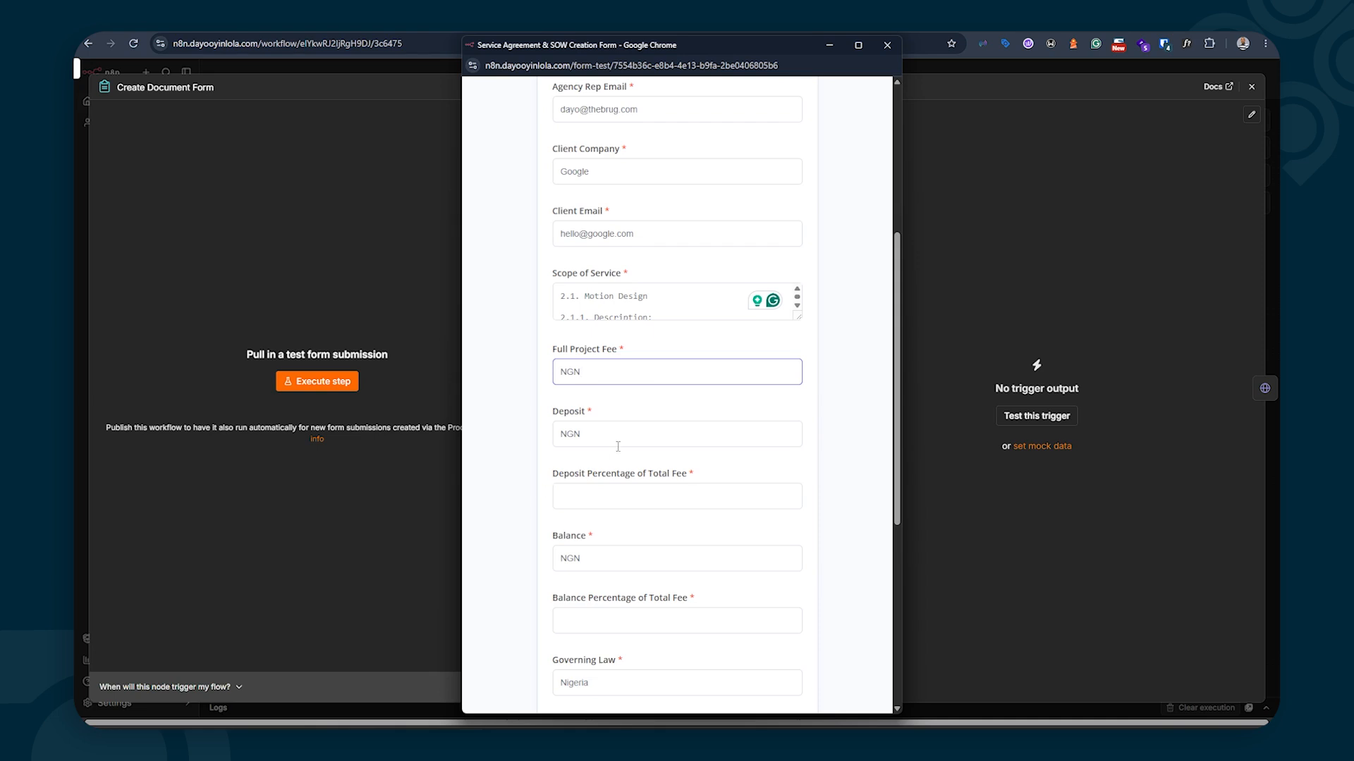
{"action": "scroll", "coordinate": [618, 446], "scroll_direction": "down", "scroll_amount": 2}
{"action": "scroll", "coordinate": [626, 395], "scroll_direction": "up", "scroll_amount": 6}
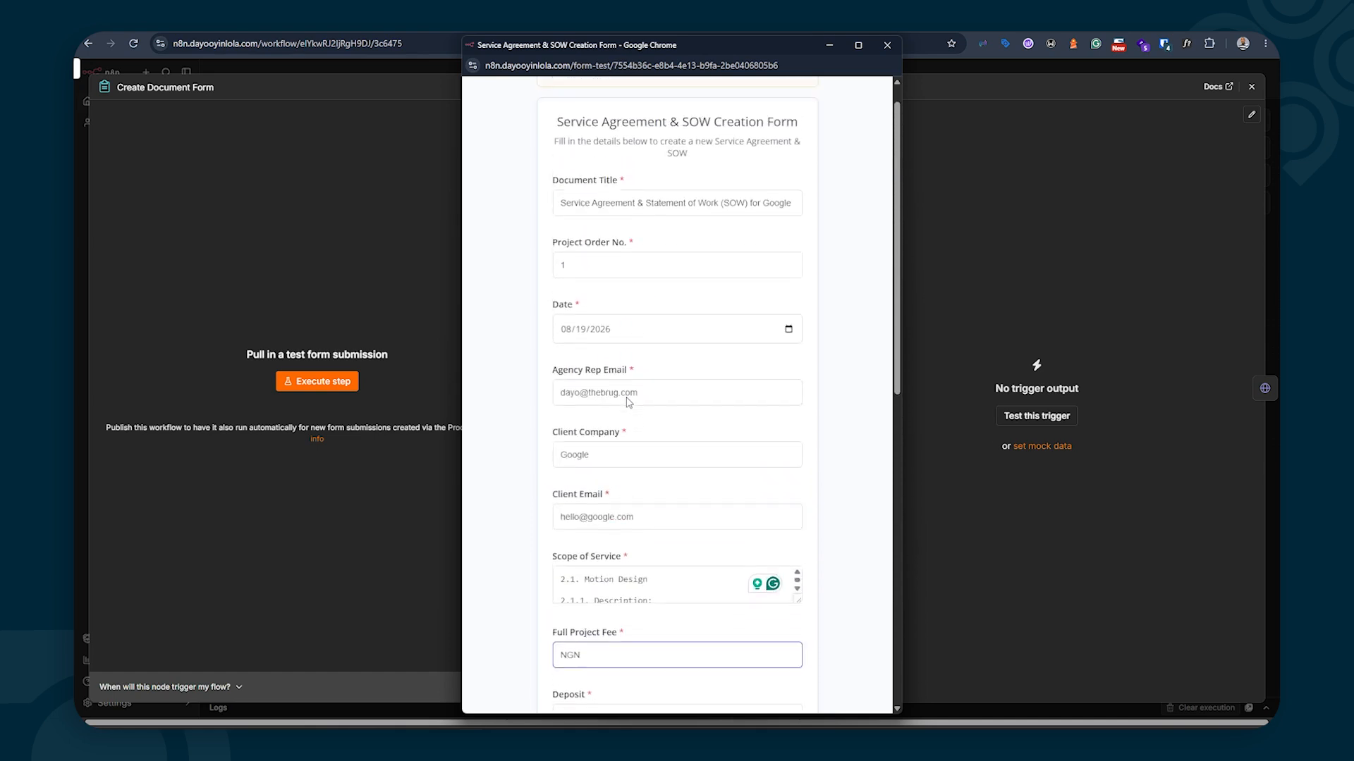
{"action": "scroll", "coordinate": [629, 402], "scroll_direction": "up", "scroll_amount": 1}
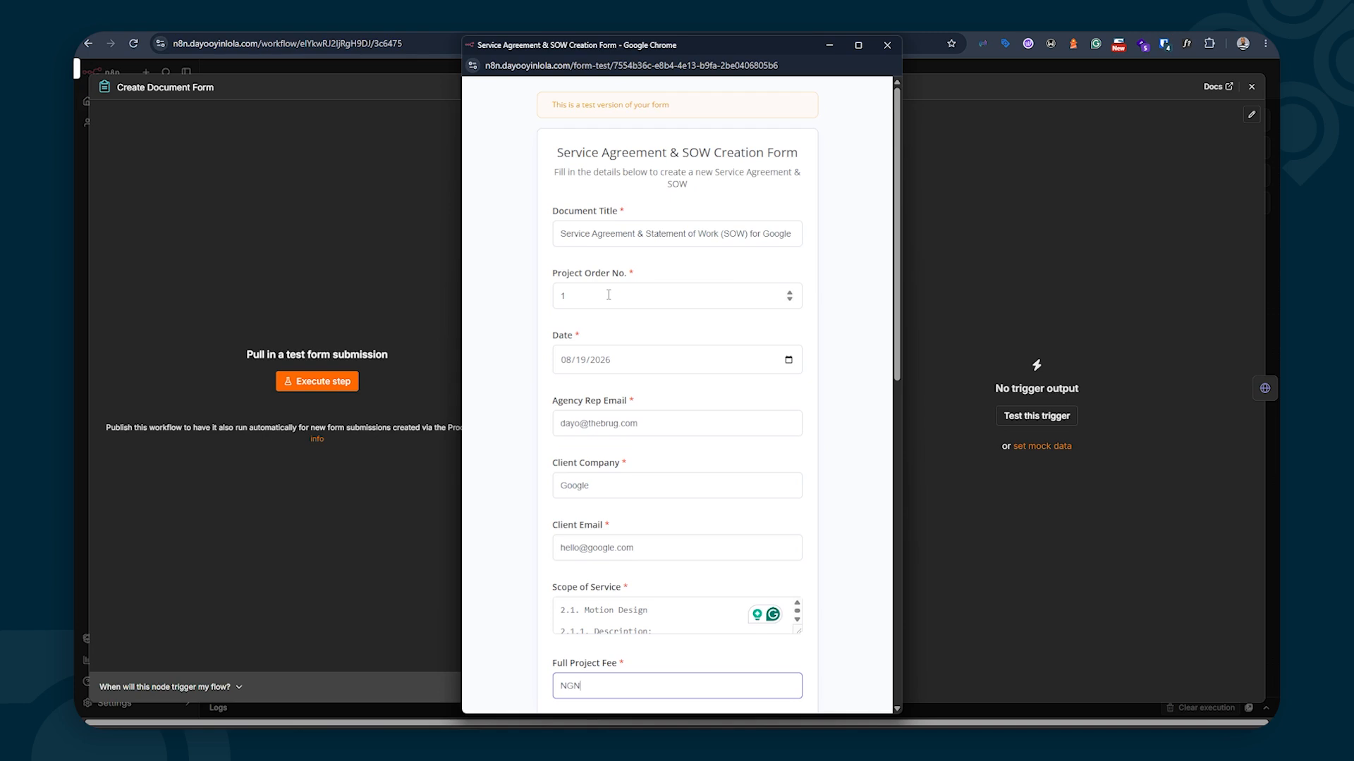
{"action": "scroll", "coordinate": [606, 317], "scroll_direction": "down", "scroll_amount": 5}
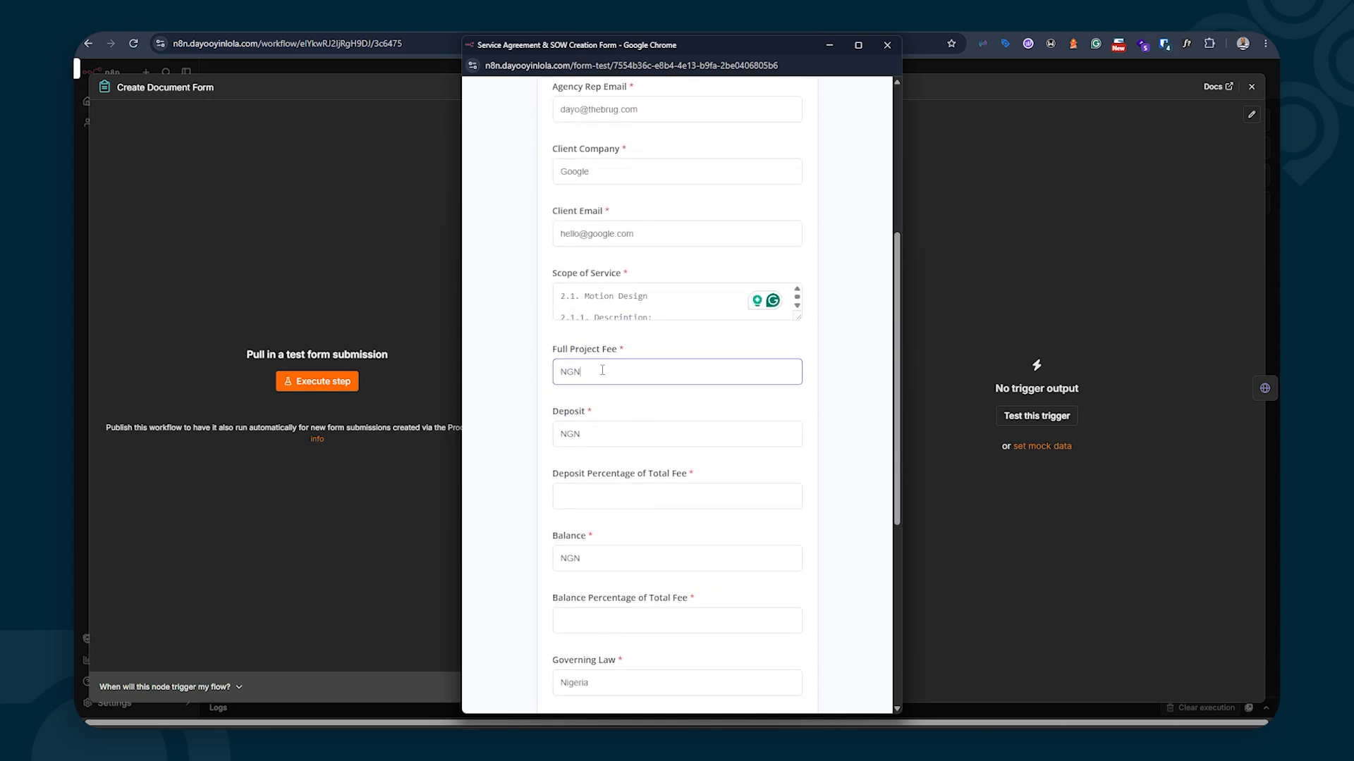
{"action": "scroll", "coordinate": [602, 360], "scroll_direction": "down", "scroll_amount": 1}
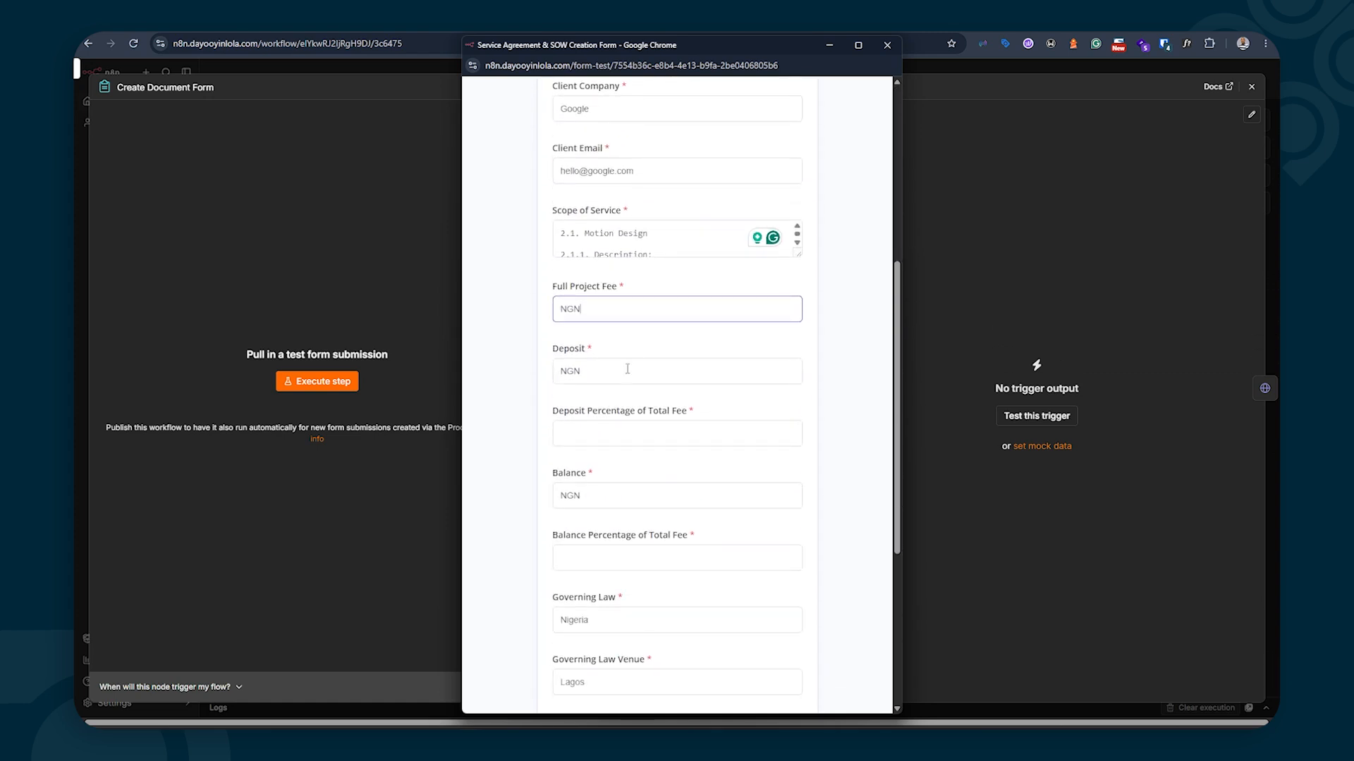
Step through Deposit Percentage, Governing Law Nigeria, venue Lagos, contact and signer name fields
{"action": "left_click", "coordinate": [602, 435]}
{"action": "scroll", "coordinate": [602, 437], "scroll_direction": "down", "scroll_amount": 4}
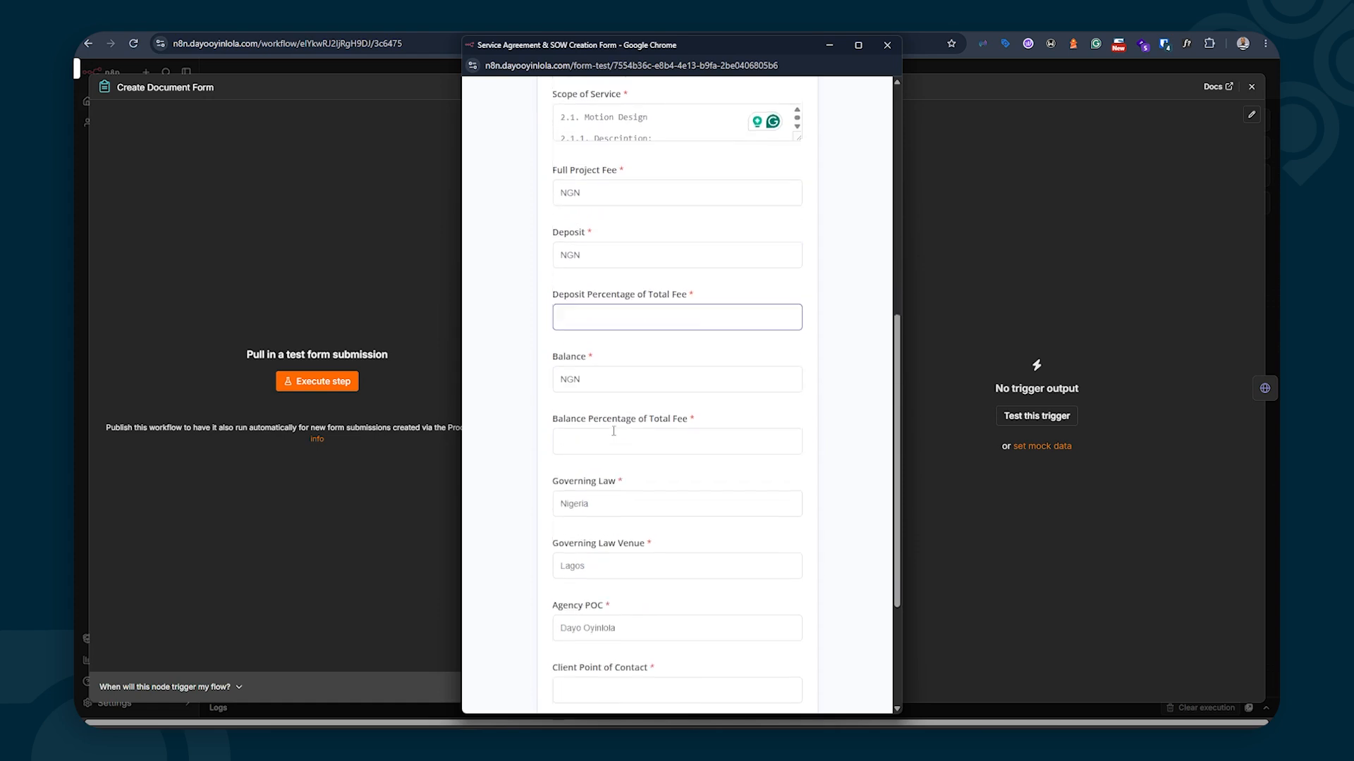
{"action": "left_click", "coordinate": [612, 372]}
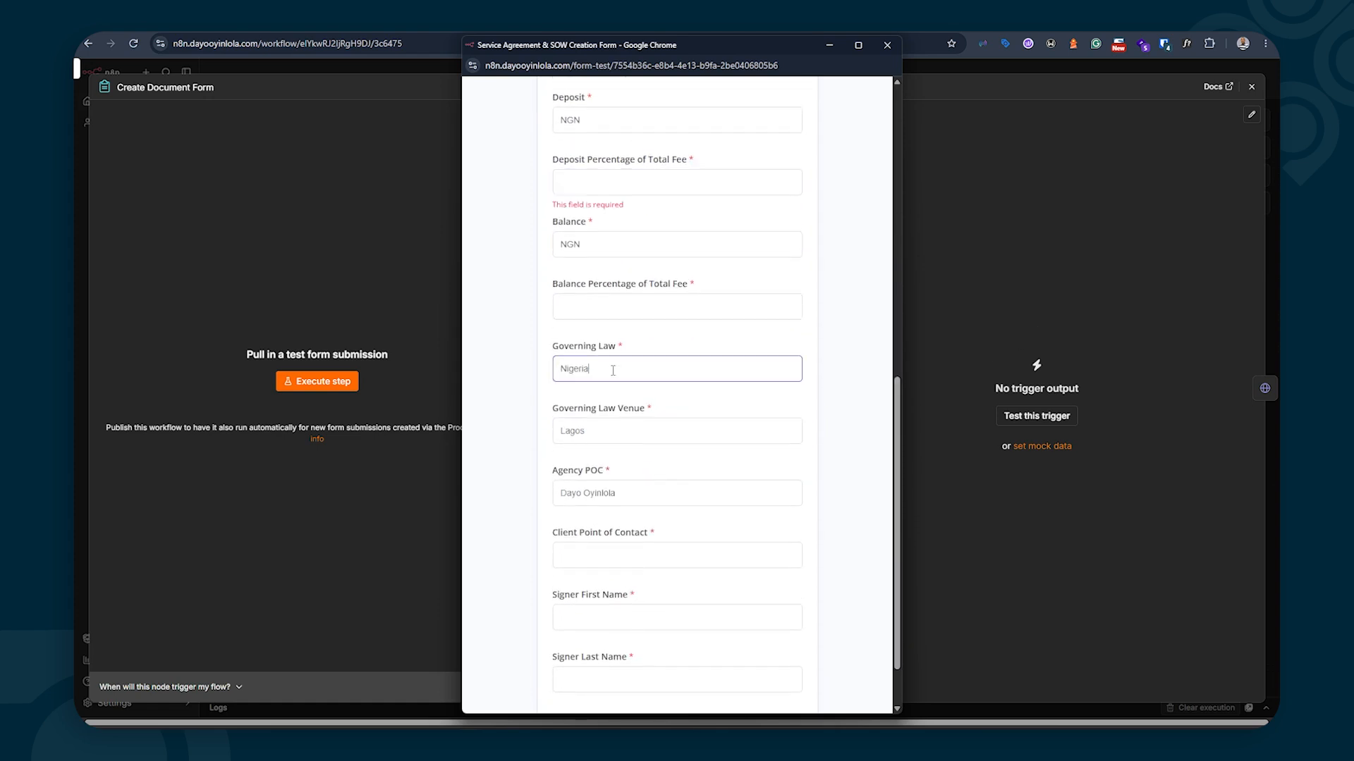
{"action": "double_click", "coordinate": [612, 372]}
{"action": "left_click", "coordinate": [613, 371]}
{"action": "double_click", "coordinate": [588, 432]}
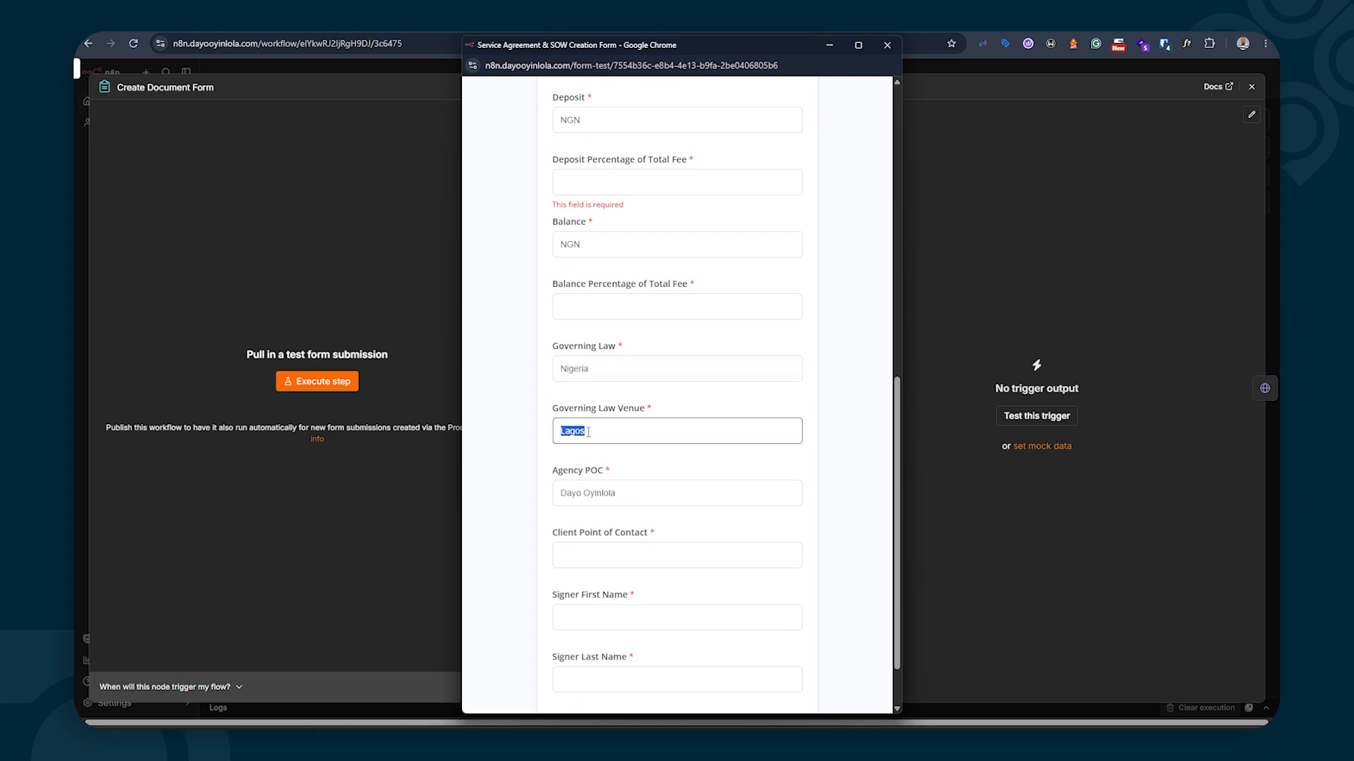
{"action": "scroll", "coordinate": [588, 431], "scroll_direction": "down", "scroll_amount": 1}
{"action": "triple_click", "coordinate": [576, 425]}
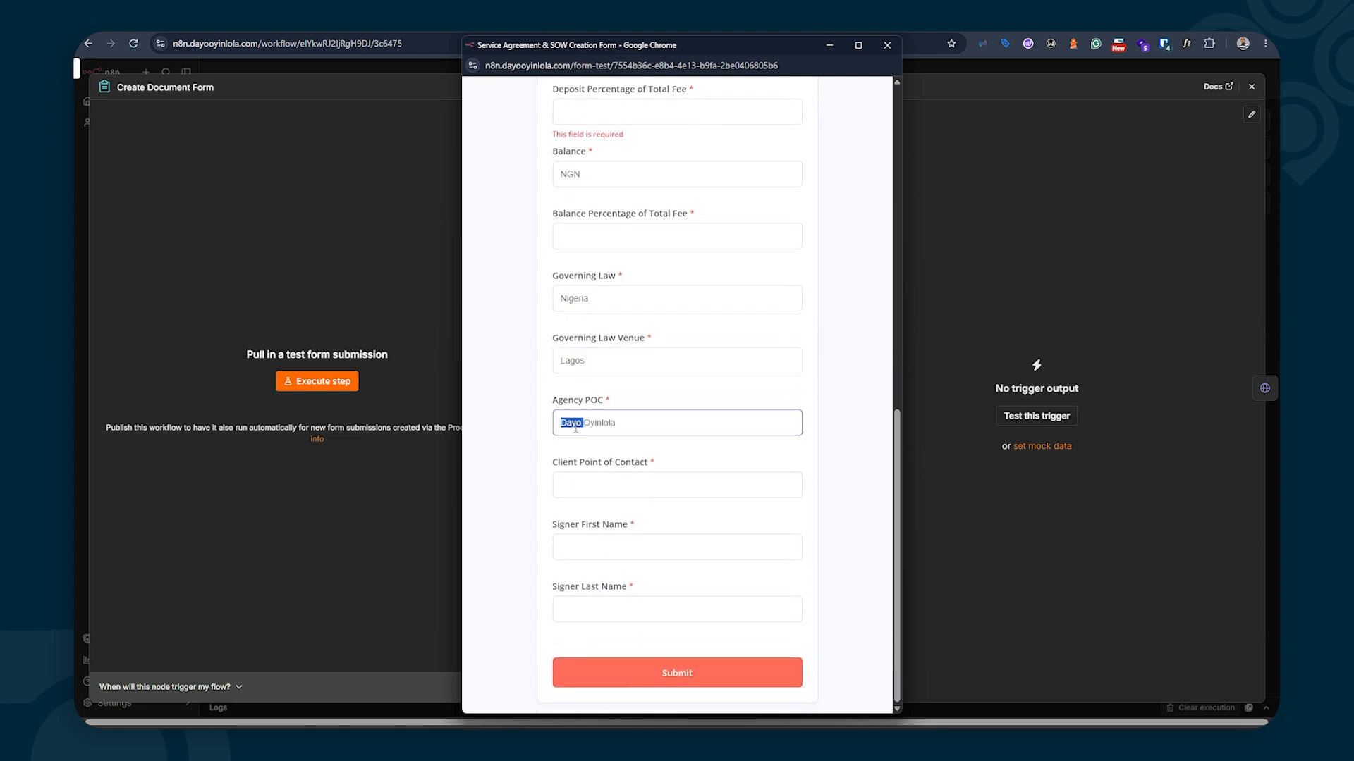
{"action": "left_click", "coordinate": [543, 436]}
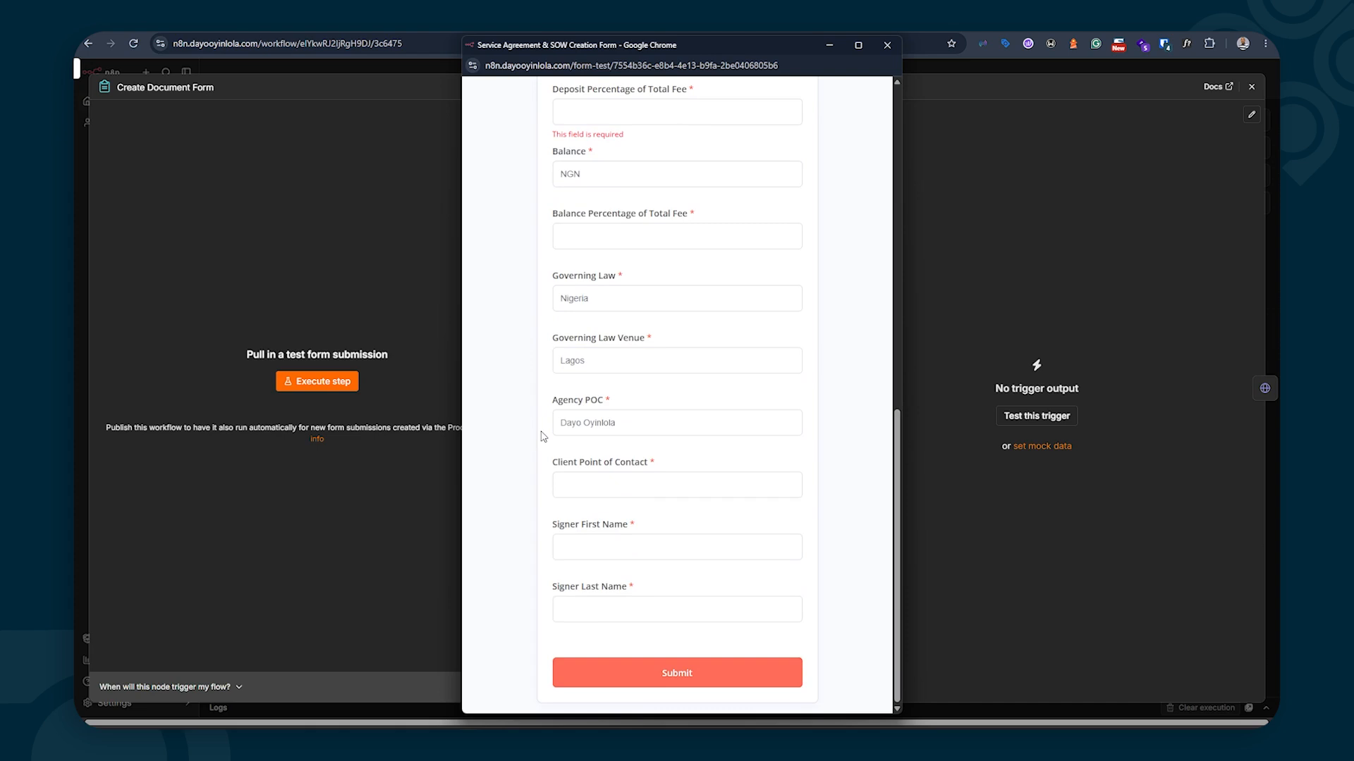
{"action": "left_click", "coordinate": [635, 489]}
{"action": "left_click", "coordinate": [605, 538]}
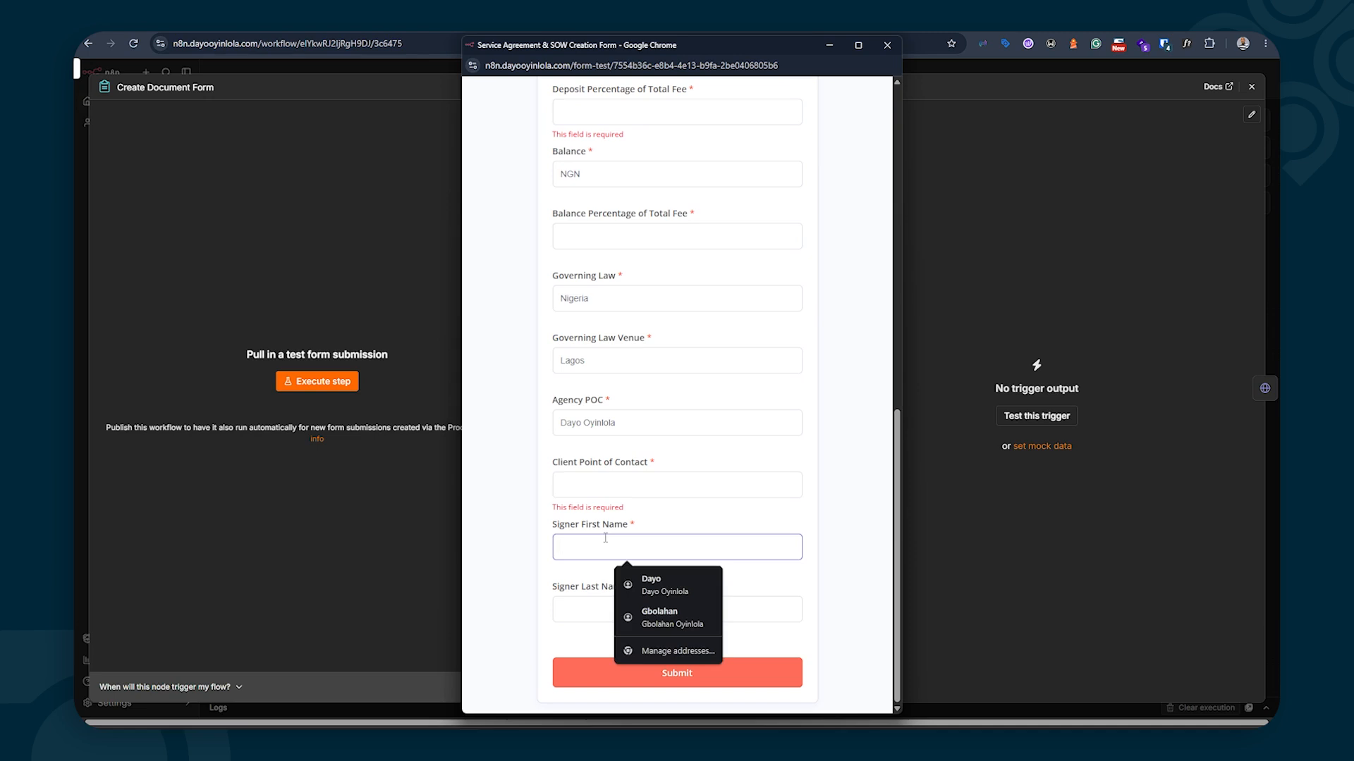
{"action": "left_click", "coordinate": [556, 606]}
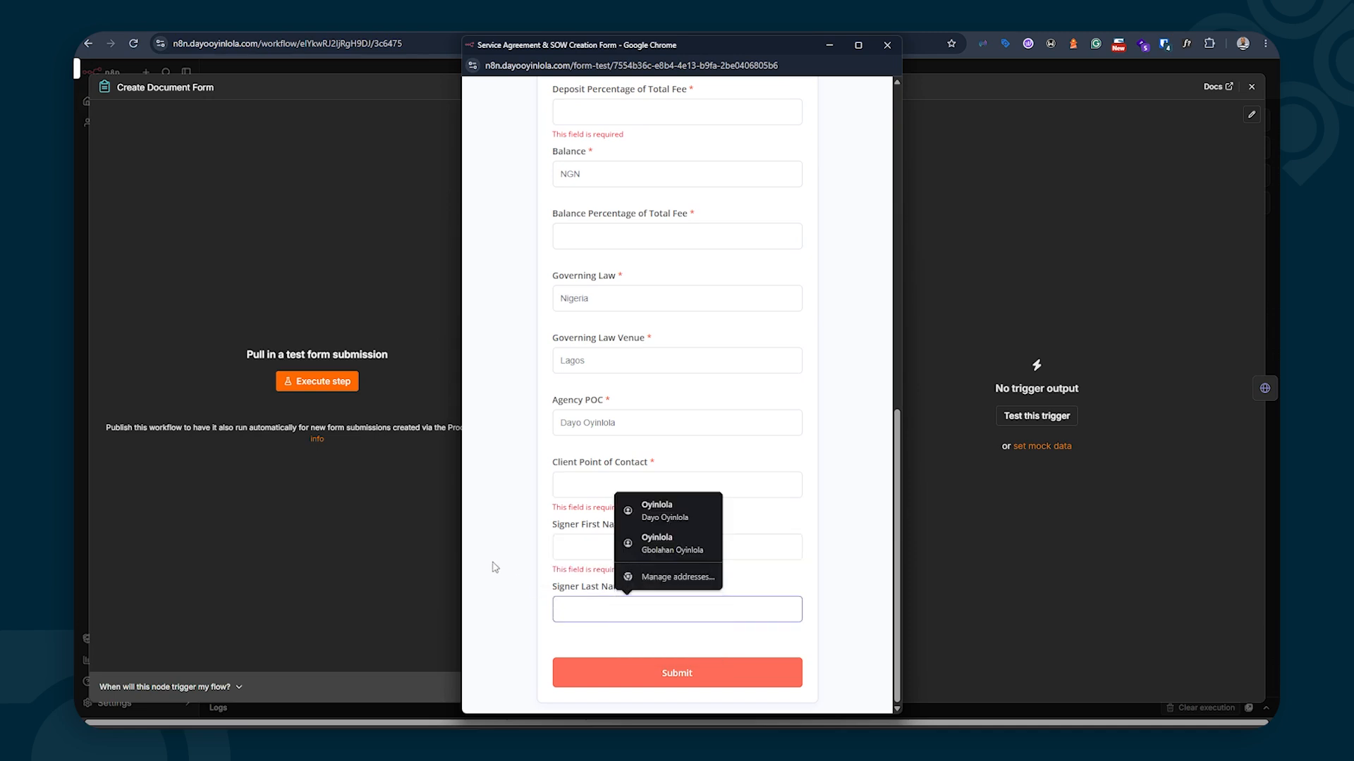
Scroll through the rest of the test form and close its window
{"action": "scroll", "coordinate": [494, 567], "scroll_direction": "up", "scroll_amount": 15}
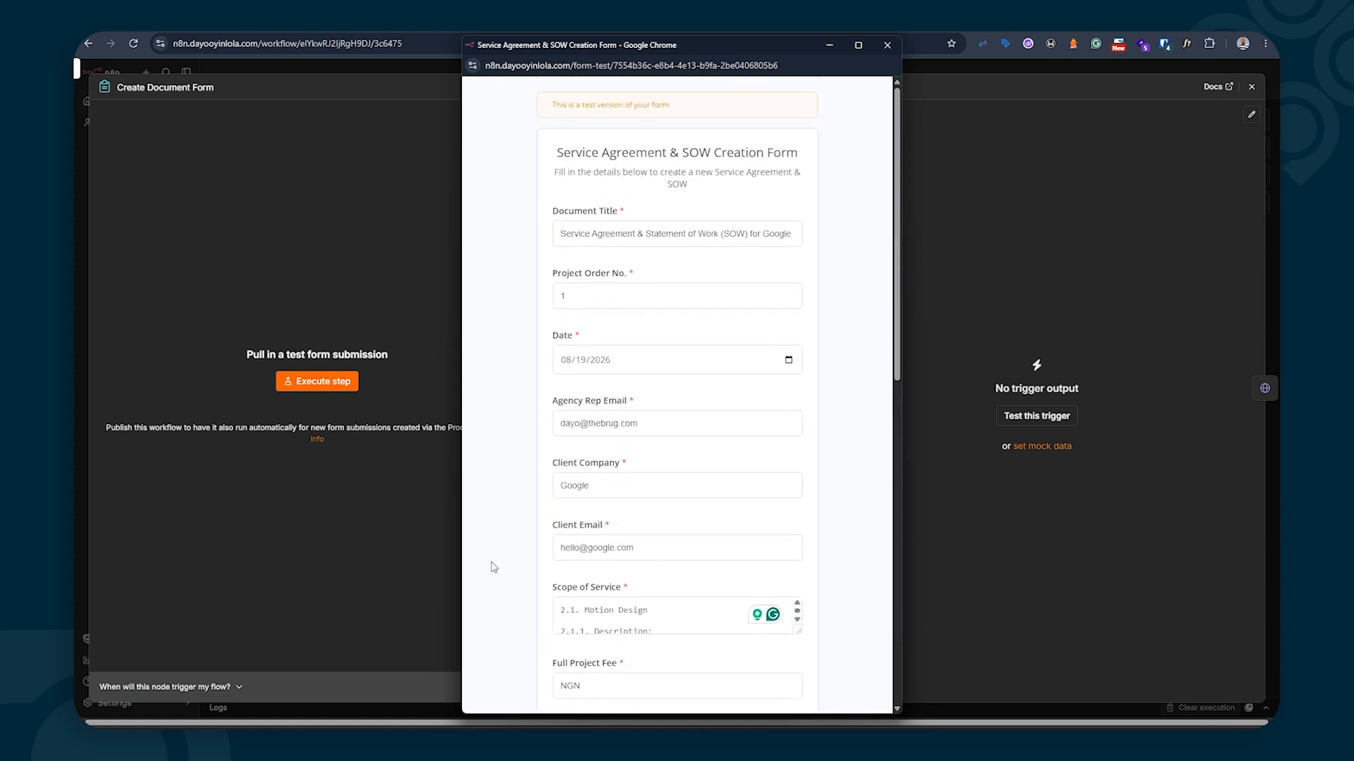
{"action": "scroll", "coordinate": [659, 377], "scroll_direction": "down", "scroll_amount": 2}
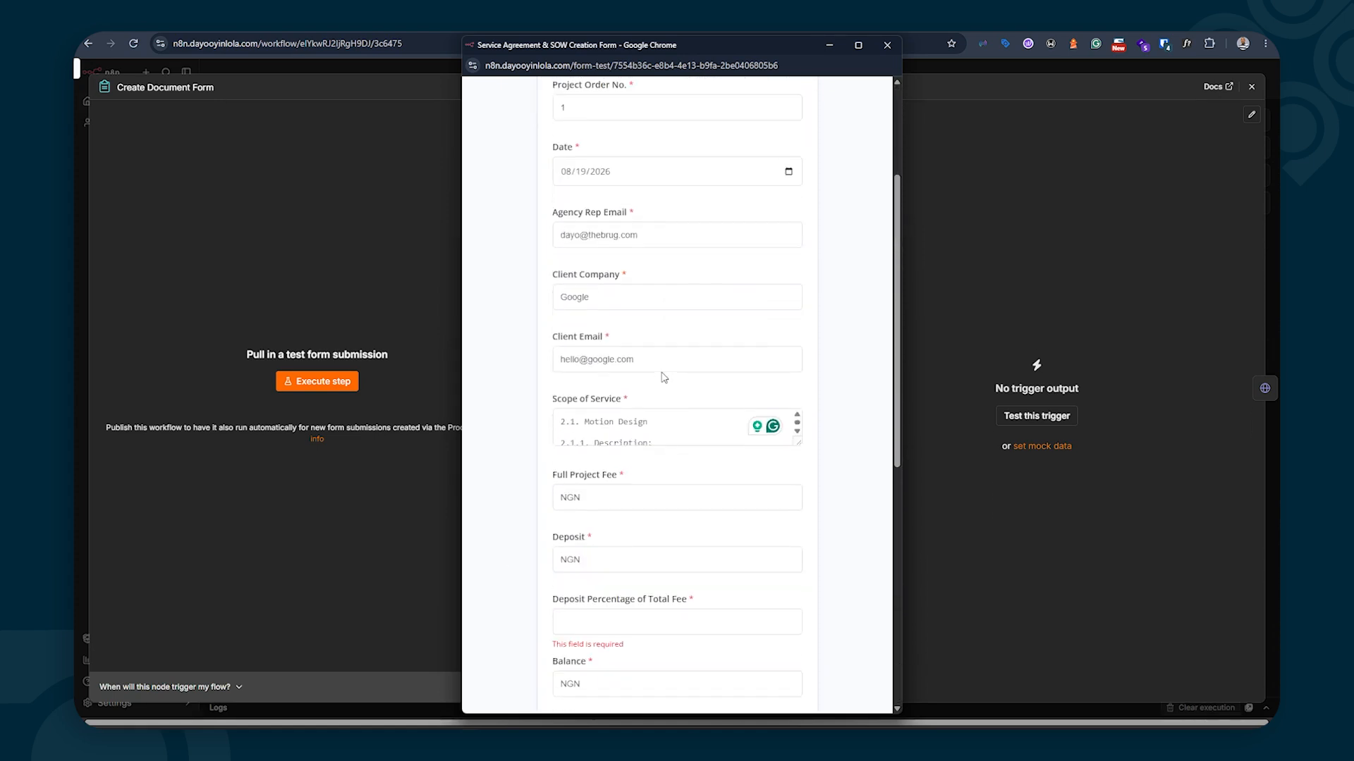
{"action": "scroll", "coordinate": [698, 333], "scroll_direction": "down", "scroll_amount": 4}
{"action": "scroll", "coordinate": [698, 333], "scroll_direction": "down", "scroll_amount": 5}
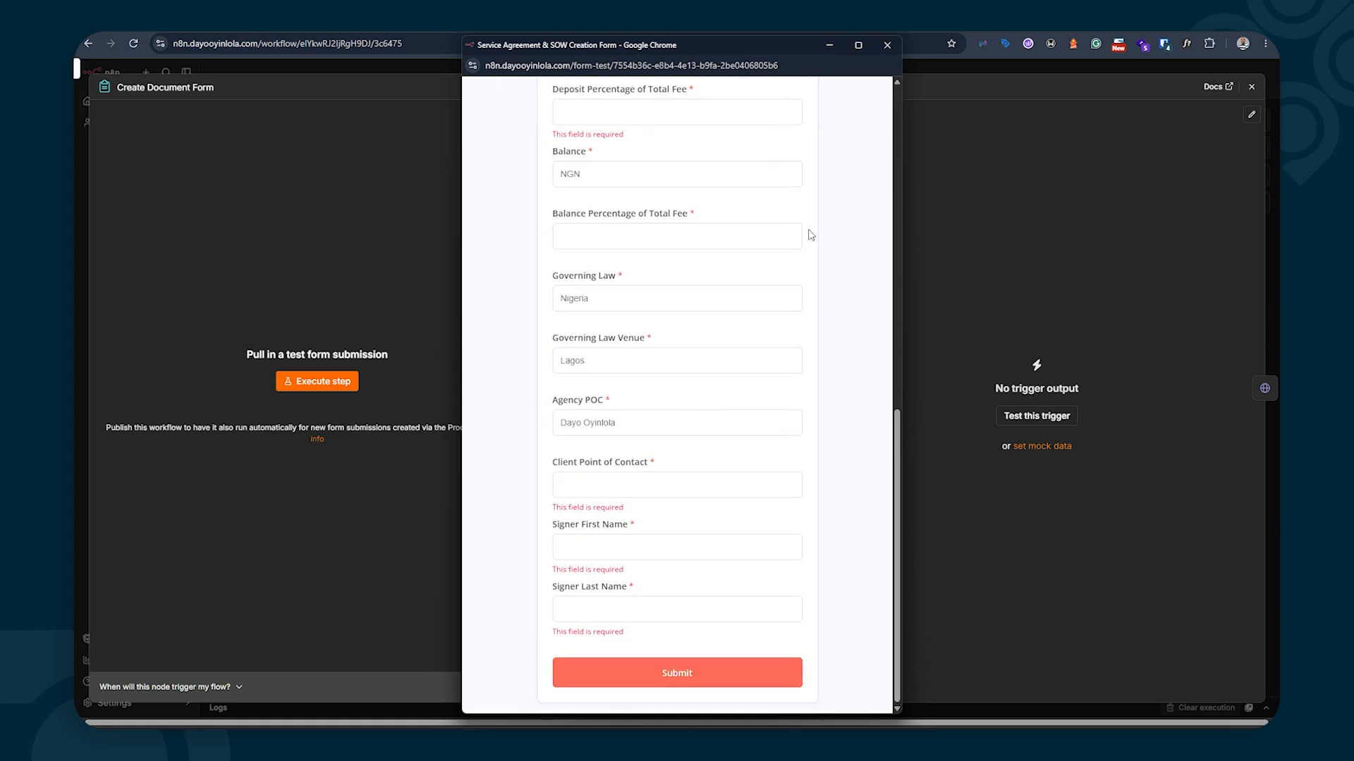
{"action": "left_click", "coordinate": [889, 47]}
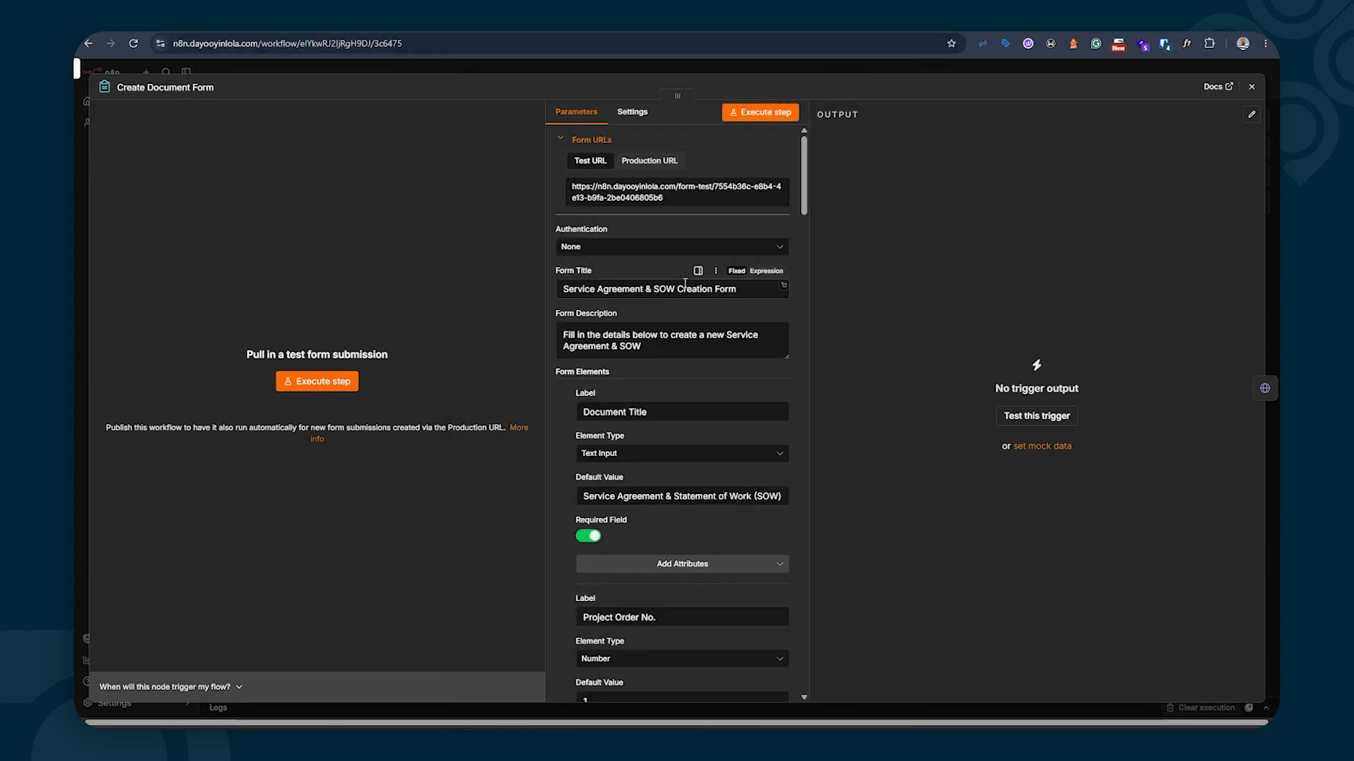
Inspect the full Document Title default value in Form Elements
{"action": "scroll", "coordinate": [628, 320], "scroll_direction": "down", "scroll_amount": 2}
{"action": "scroll", "coordinate": [622, 263], "scroll_direction": "up", "scroll_amount": 2}
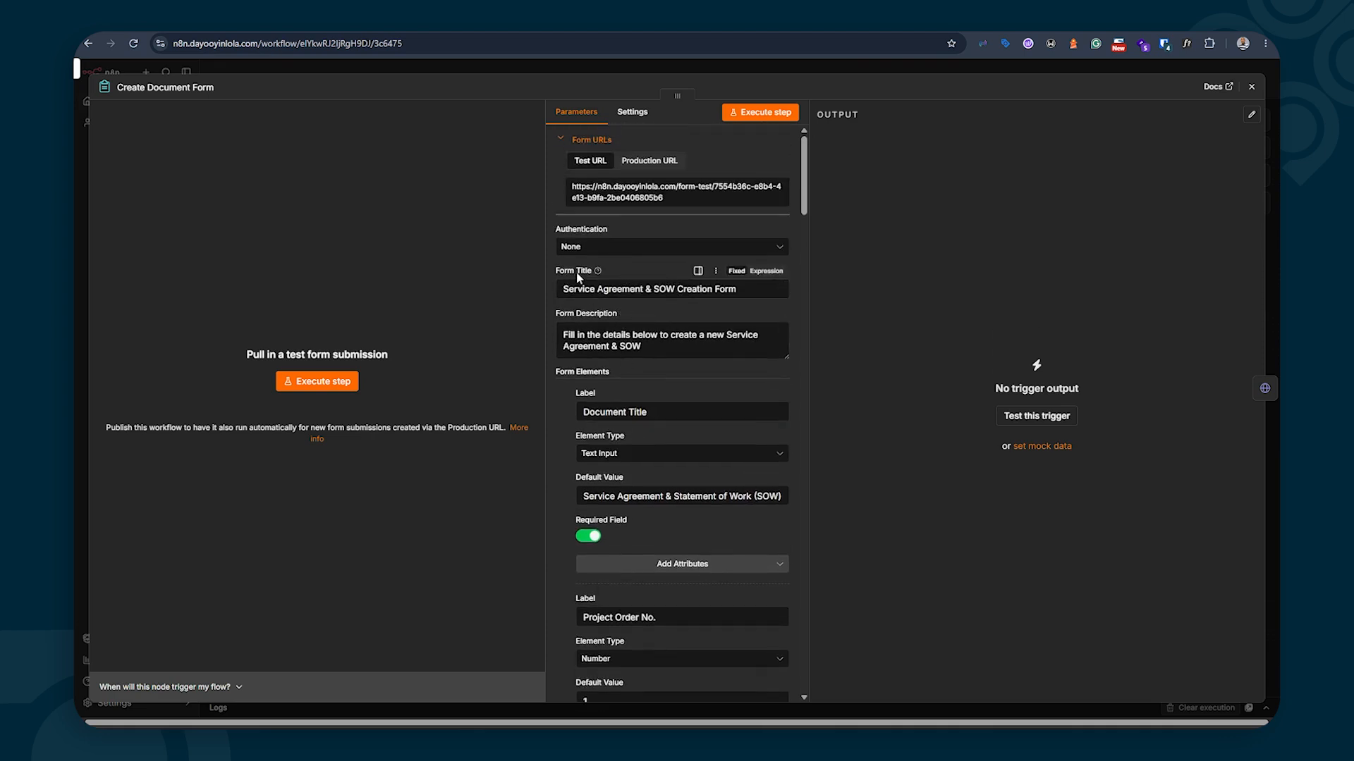
{"action": "scroll", "coordinate": [585, 332], "scroll_direction": "down", "scroll_amount": 2}
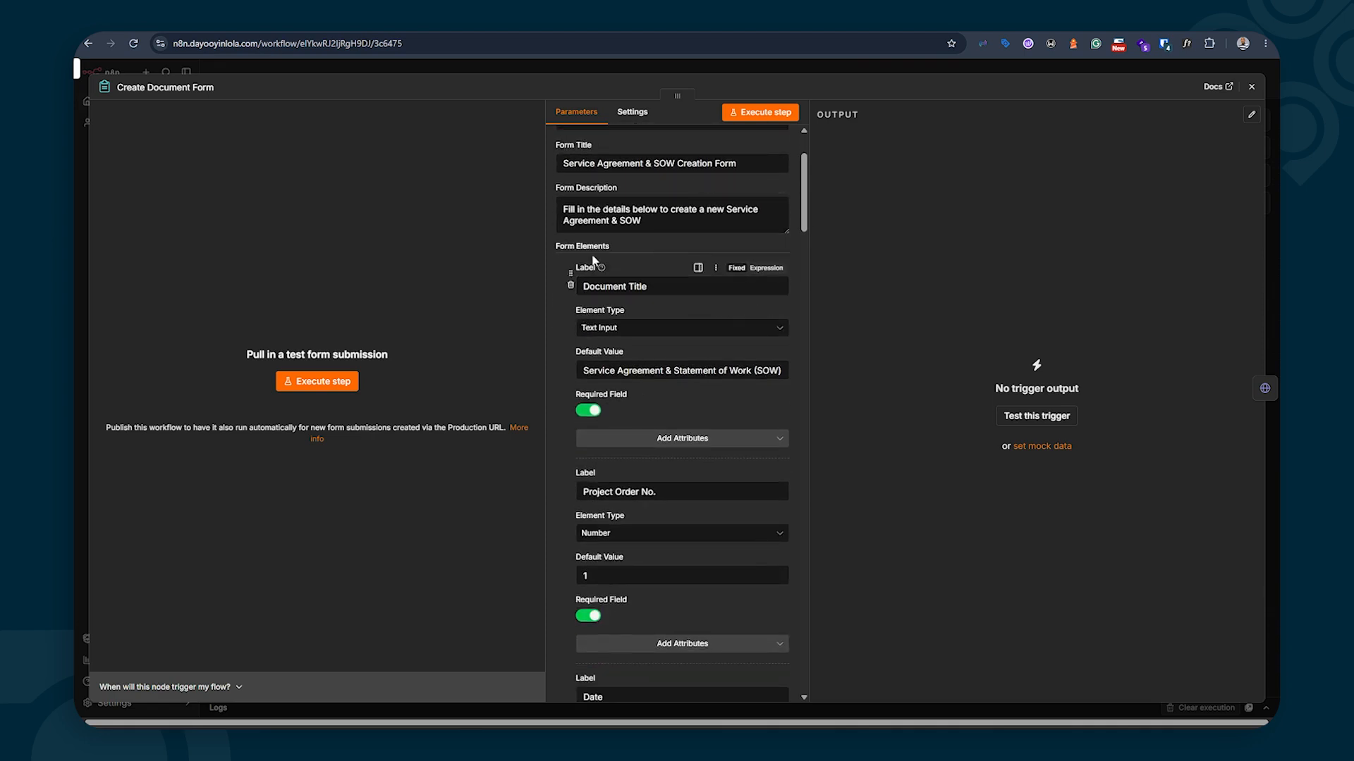
{"action": "left_click", "coordinate": [617, 374]}
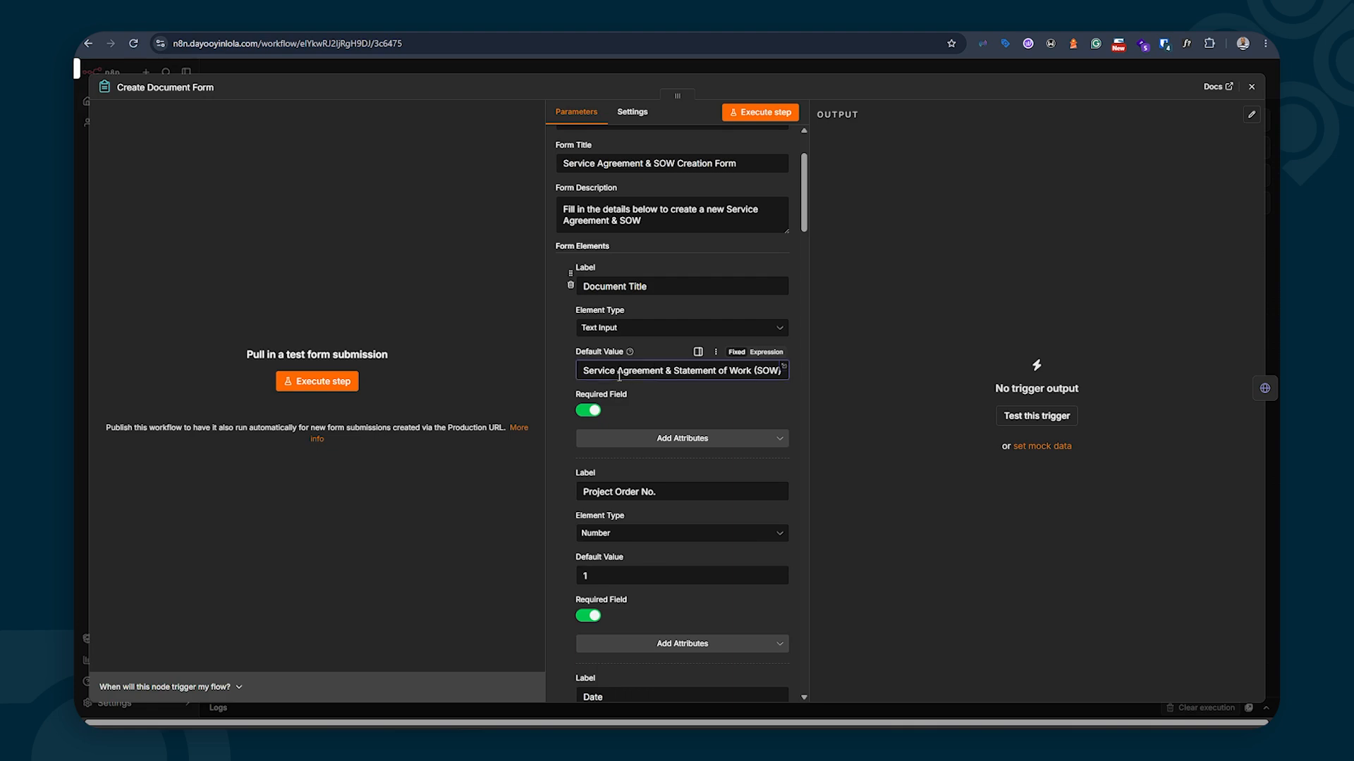
{"action": "key", "text": "Right"}
{"action": "key", "text": "Right"}
{"action": "key", "text": "Right"}
{"action": "key", "text": "Right"}
{"action": "key", "text": "Right"}
{"action": "key", "text": "Right"}
{"action": "key", "text": "Right"}
{"action": "key", "text": "Right"}
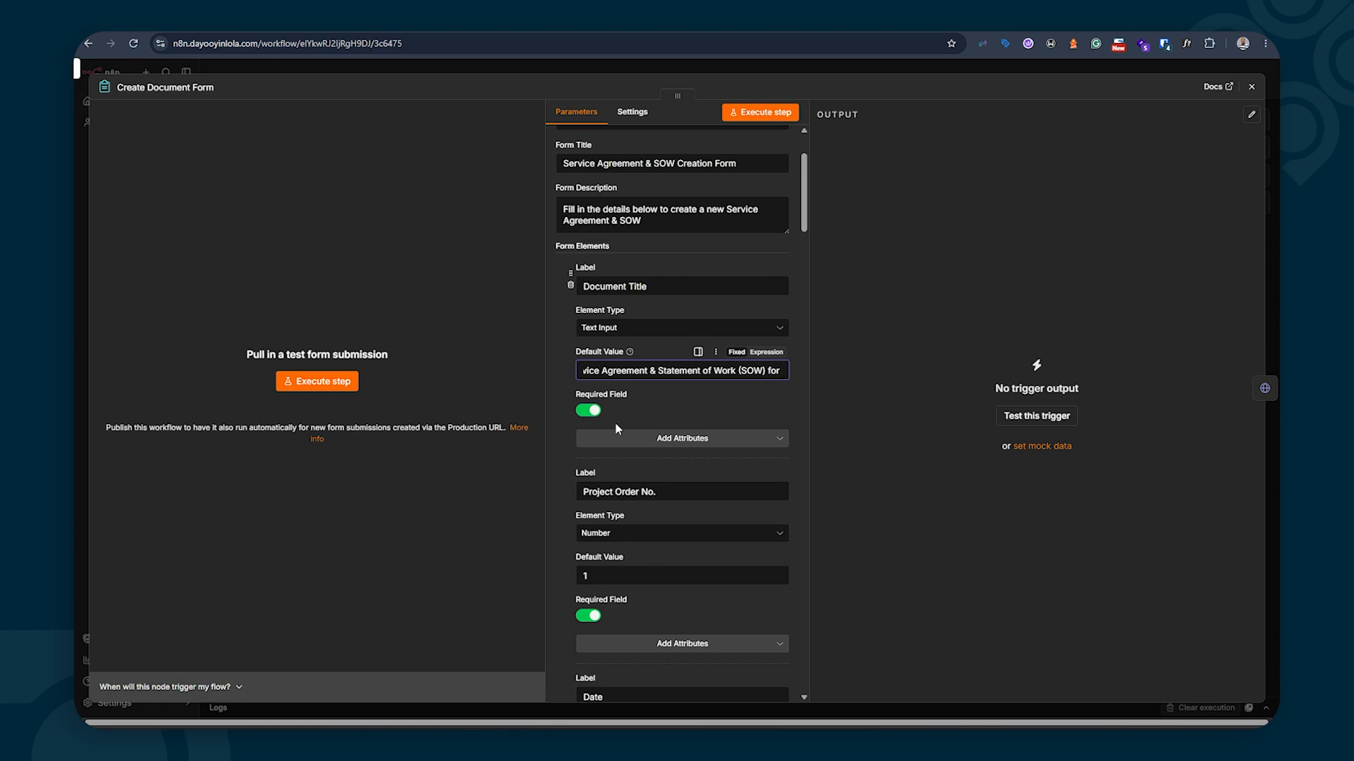
Replace NGN with USD in the Full Project Fee default value
{"action": "scroll", "coordinate": [621, 423], "scroll_direction": "down", "scroll_amount": 1}
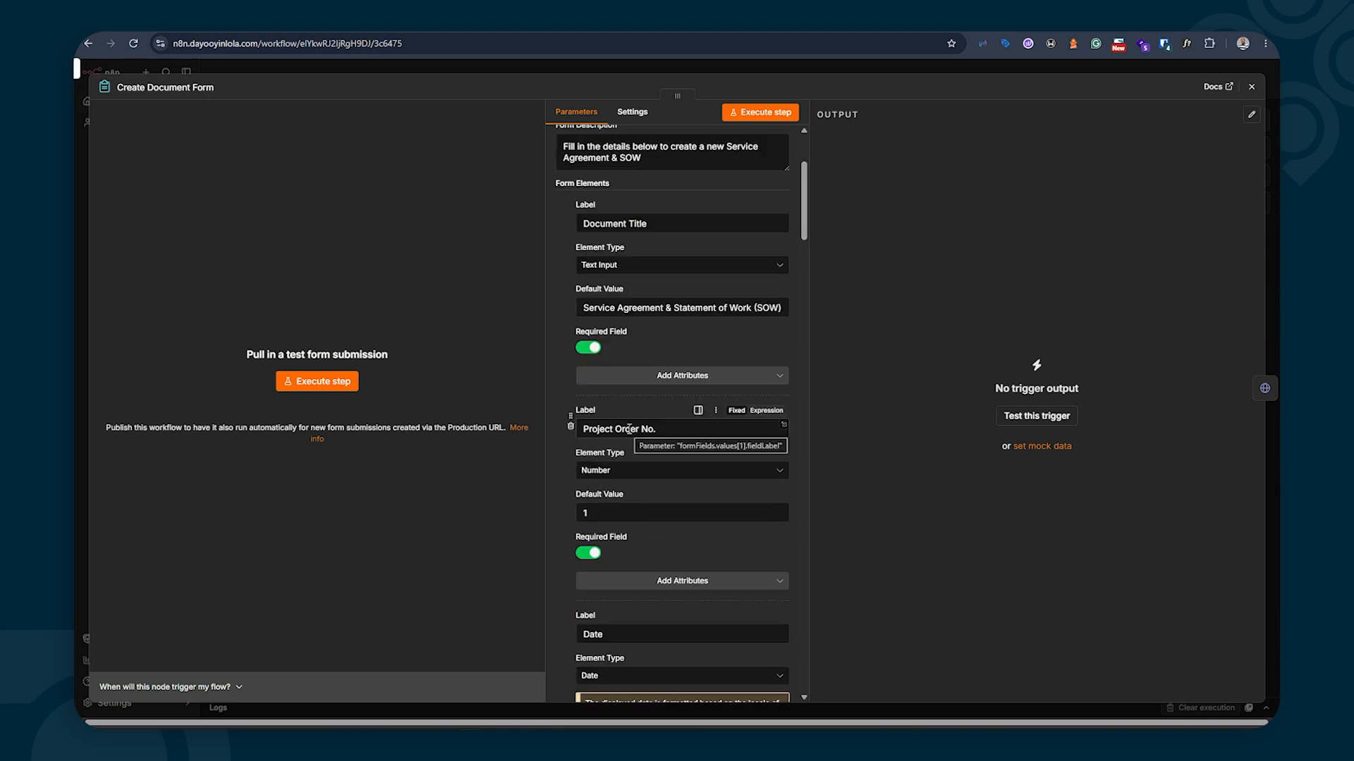
{"action": "scroll", "coordinate": [630, 429], "scroll_direction": "down", "scroll_amount": 6}
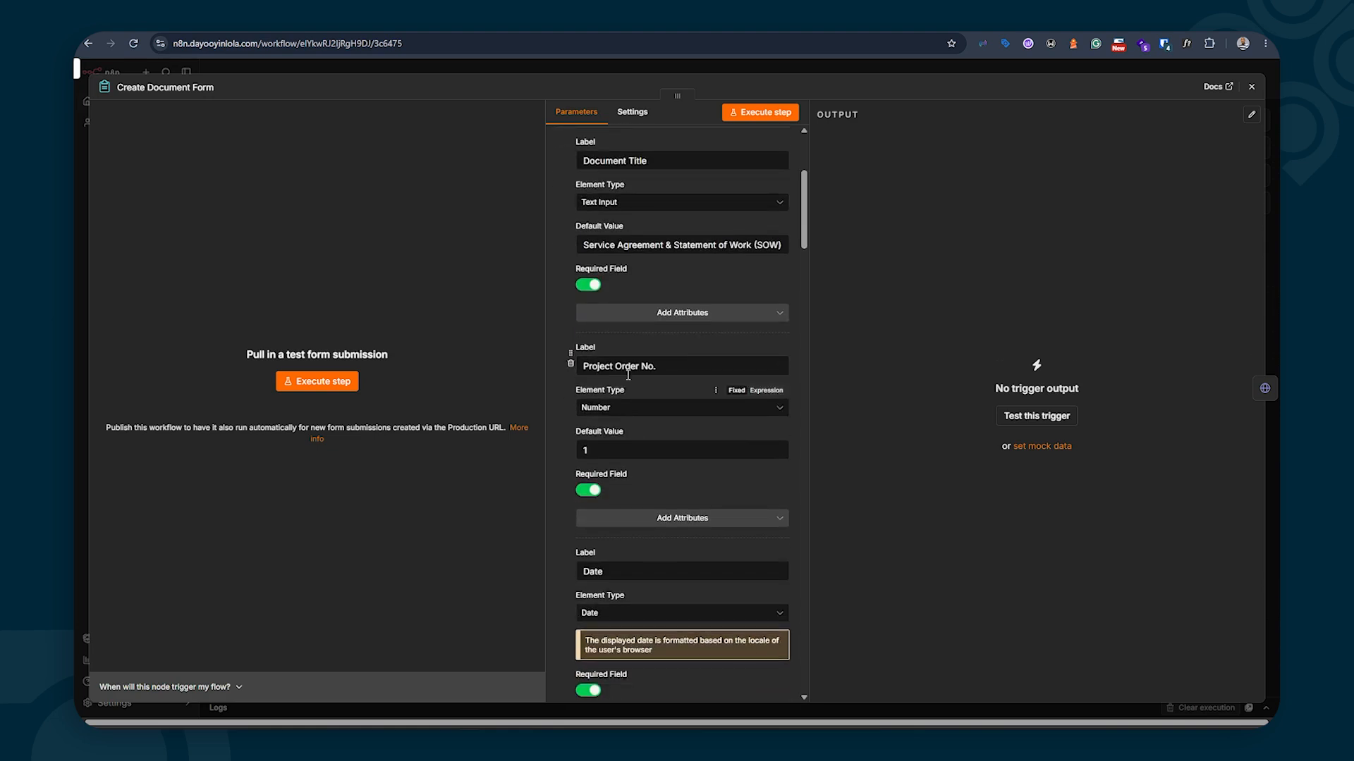
{"action": "scroll", "coordinate": [630, 389], "scroll_direction": "down", "scroll_amount": 12}
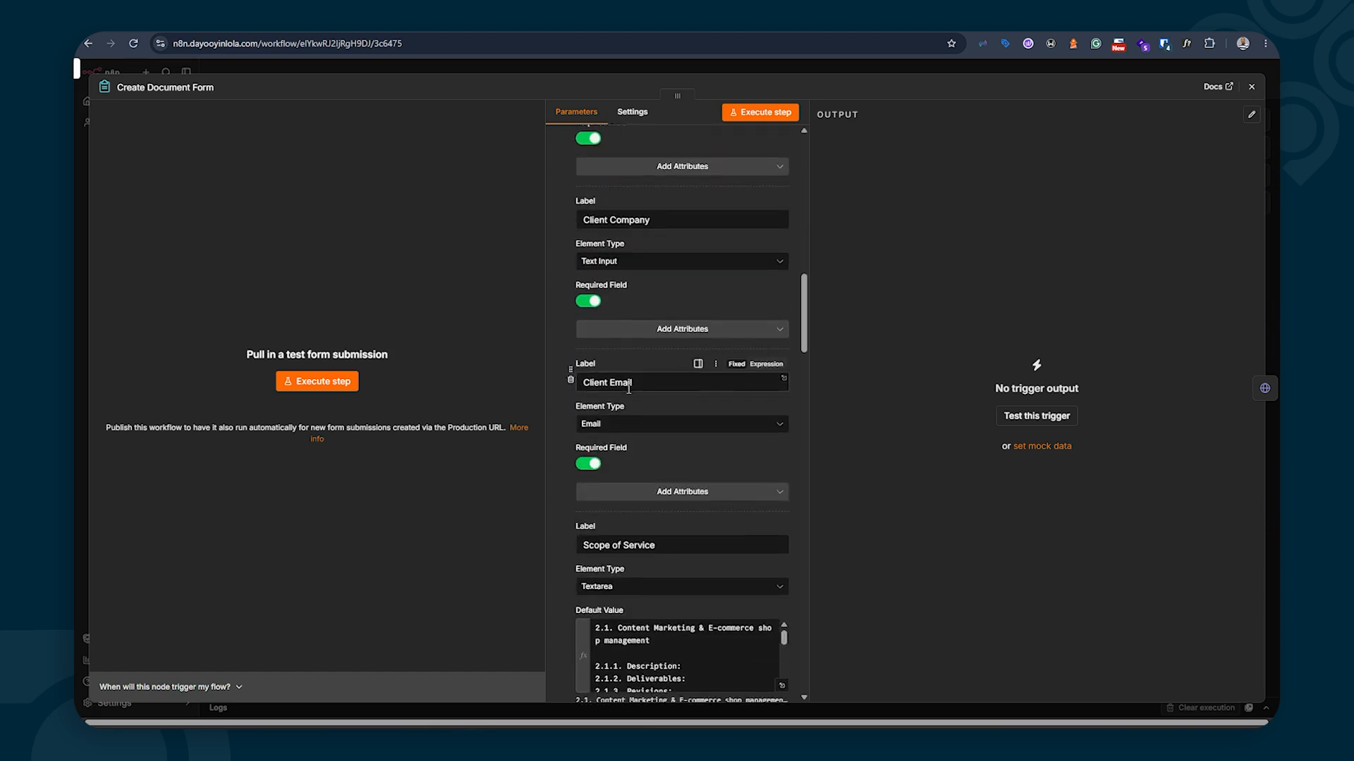
{"action": "scroll", "coordinate": [630, 393], "scroll_direction": "down", "scroll_amount": 3}
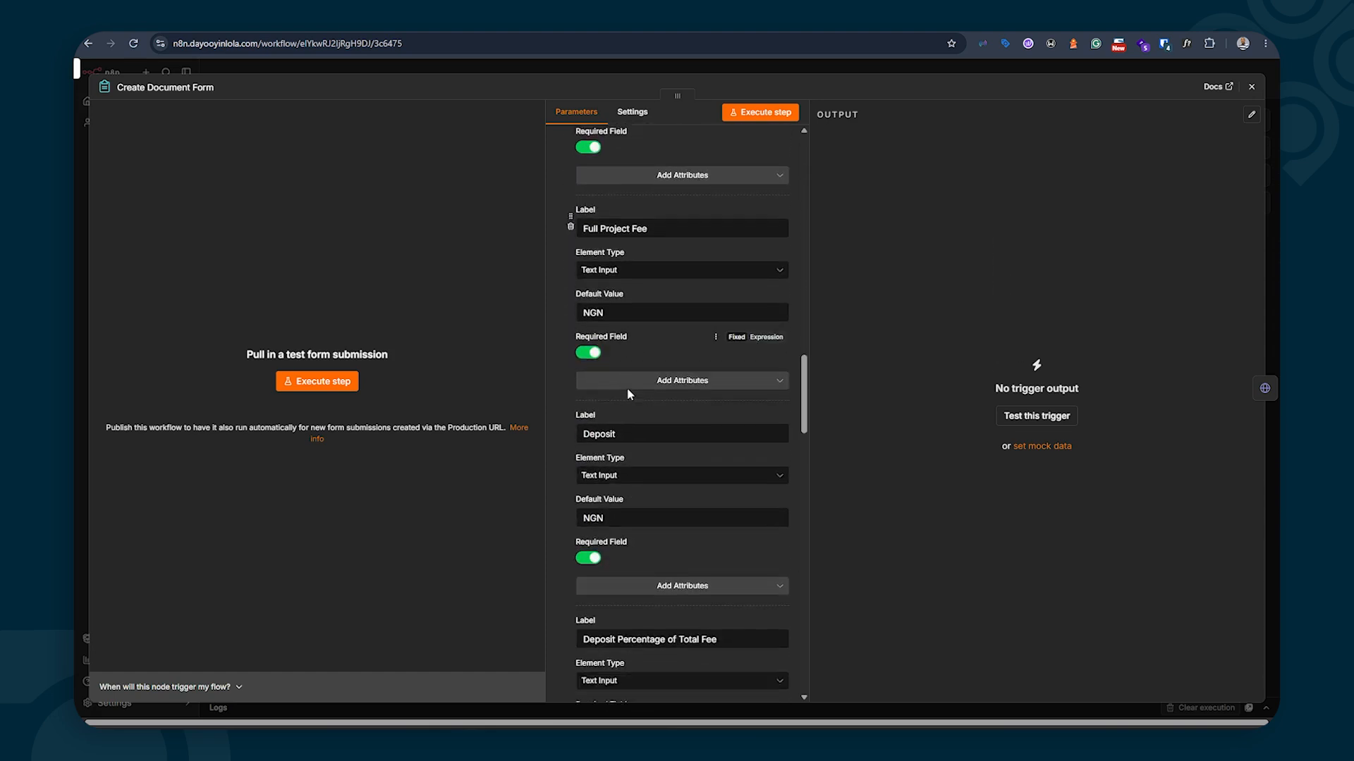
{"action": "scroll", "coordinate": [629, 394], "scroll_direction": "up", "scroll_amount": 2}
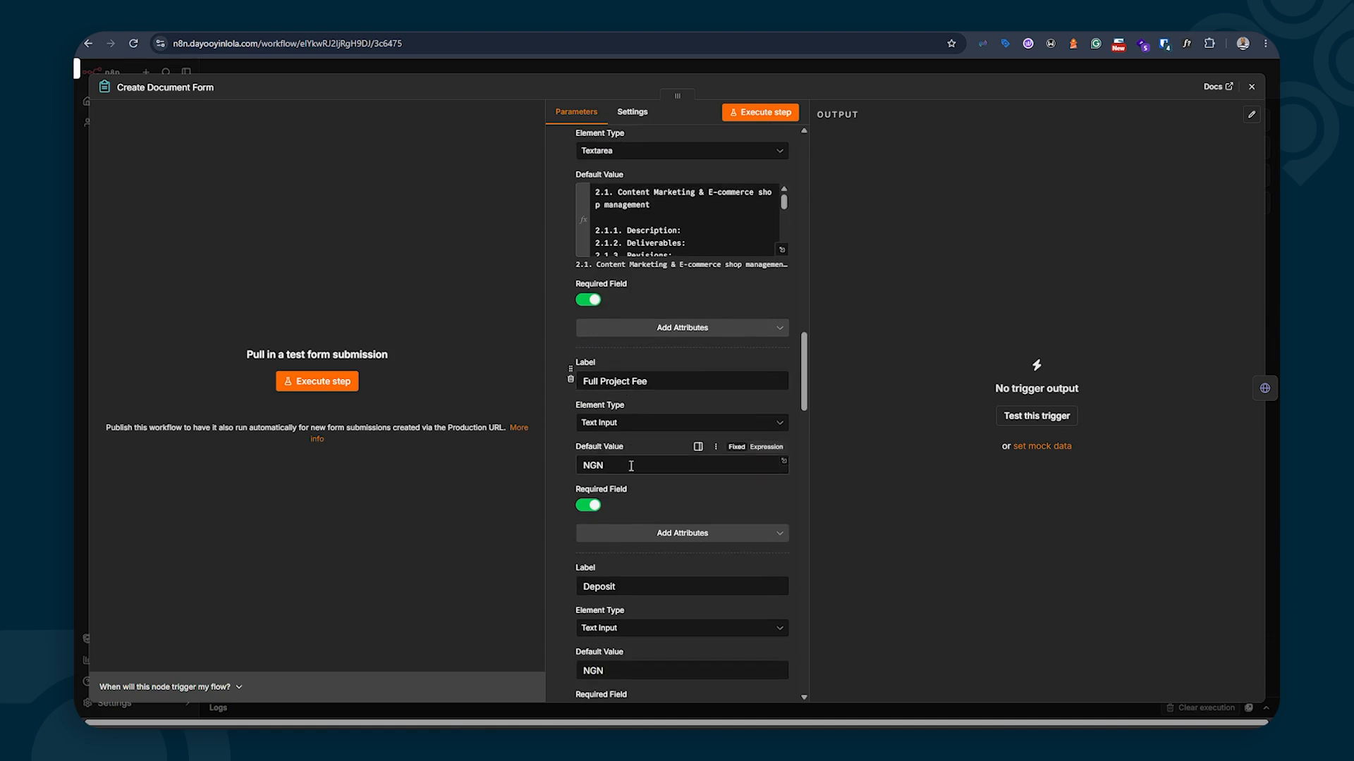
{"action": "left_click", "coordinate": [602, 469]}
{"action": "double_click", "coordinate": [602, 468]}
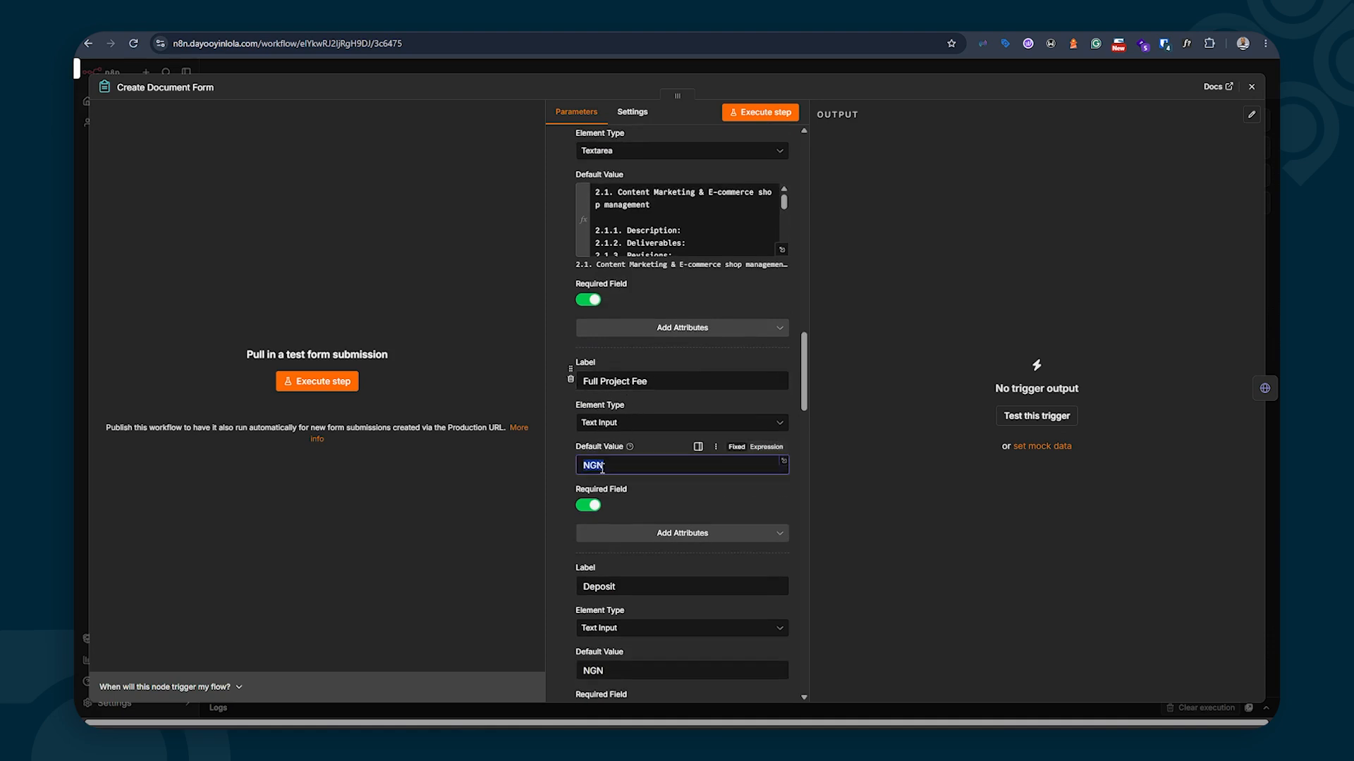
{"action": "type", "text": "USD"}
{"action": "left_click", "coordinate": [551, 460]}
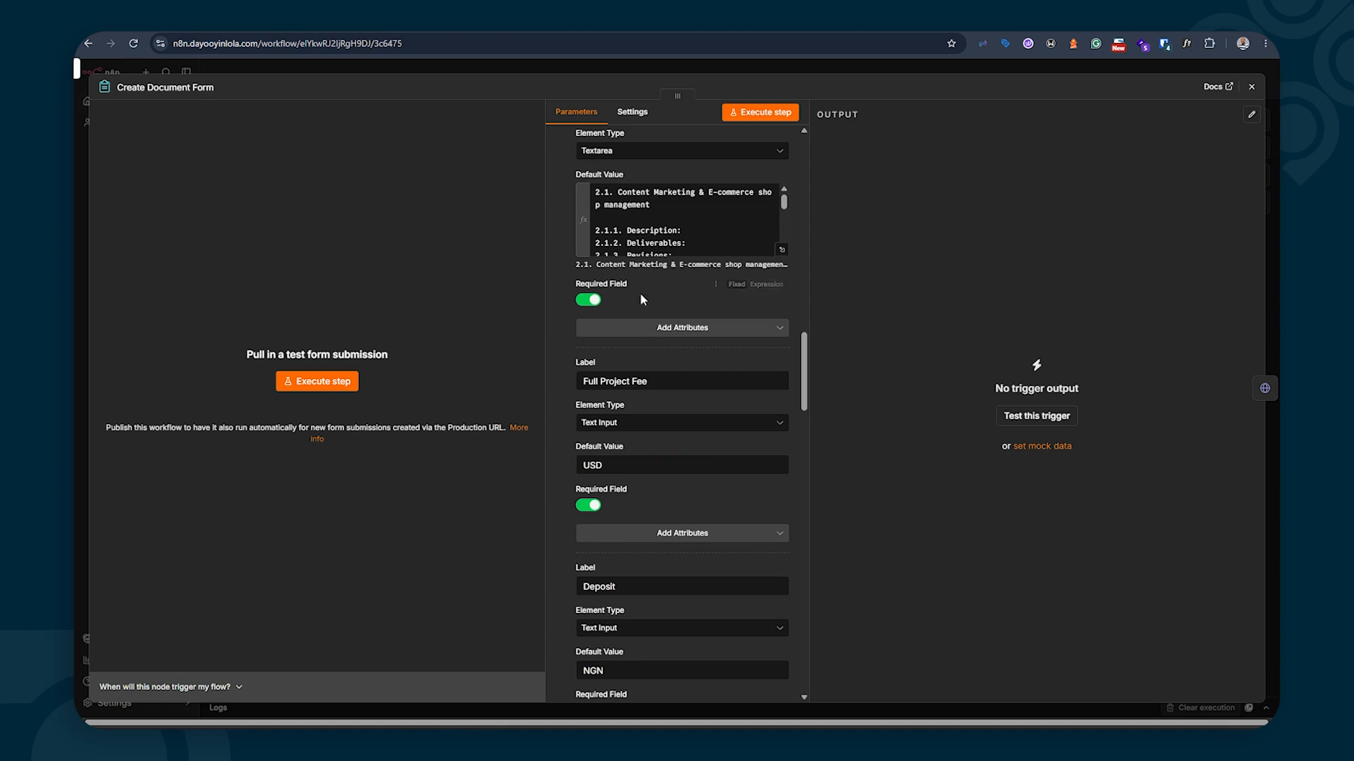
Execute the form trigger to reopen the test form and scroll through it
{"action": "left_click", "coordinate": [760, 112]}
{"action": "scroll", "coordinate": [612, 416], "scroll_direction": "down", "scroll_amount": 4}
{"action": "scroll", "coordinate": [614, 402], "scroll_direction": "down", "scroll_amount": 1}
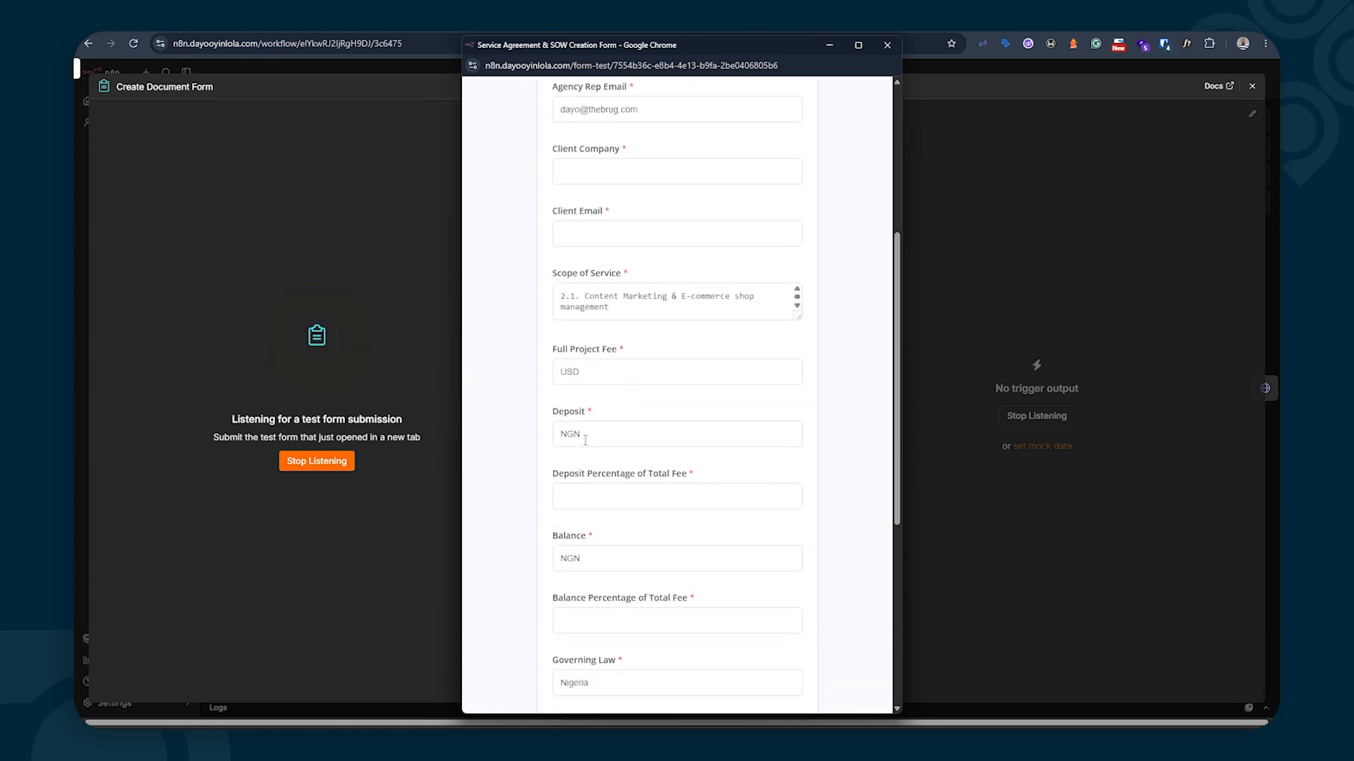
Close the test form, scroll through the form node's parameters, and close the Create Document Form panel
{"action": "left_click", "coordinate": [887, 44]}
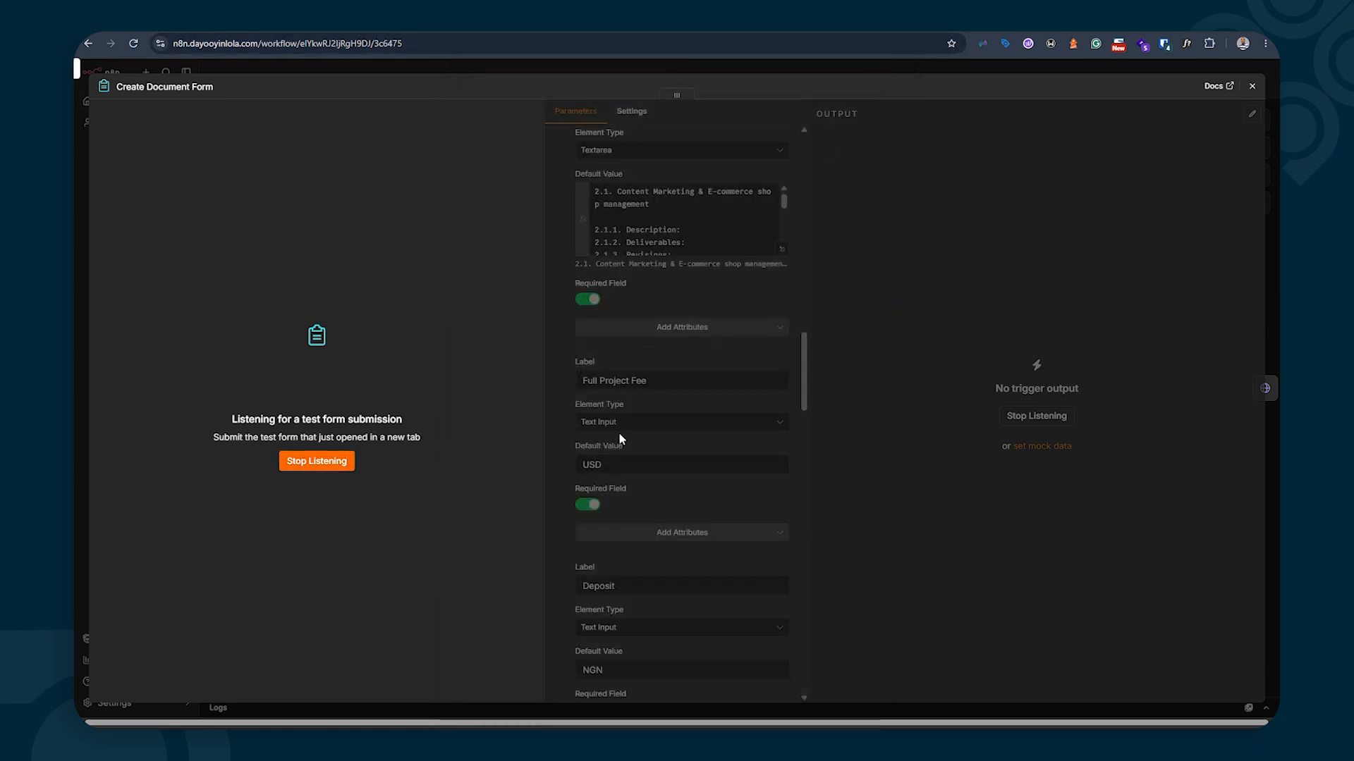
{"action": "scroll", "coordinate": [623, 452], "scroll_direction": "down", "scroll_amount": 5}
{"action": "scroll", "coordinate": [623, 447], "scroll_direction": "down", "scroll_amount": 2}
{"action": "scroll", "coordinate": [623, 447], "scroll_direction": "down", "scroll_amount": 4}
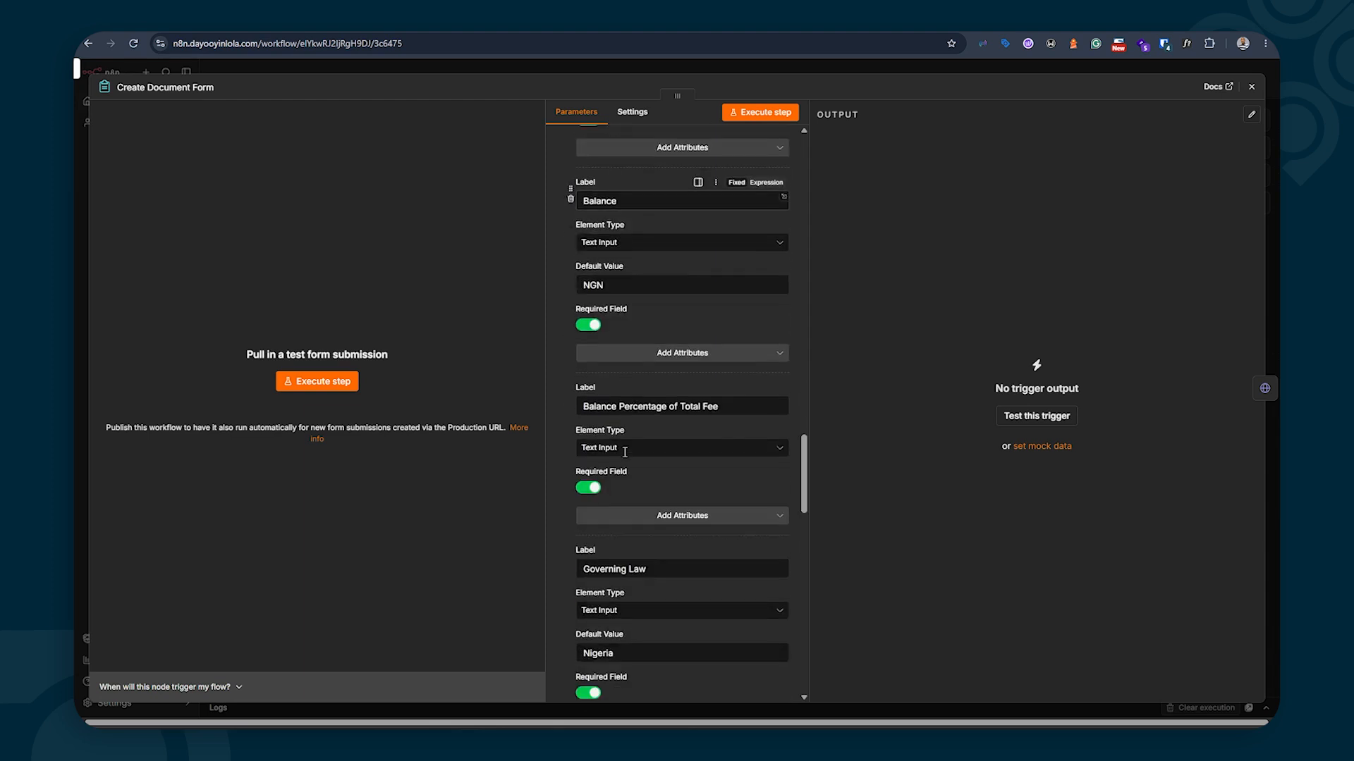
{"action": "scroll", "coordinate": [624, 455], "scroll_direction": "down", "scroll_amount": 4}
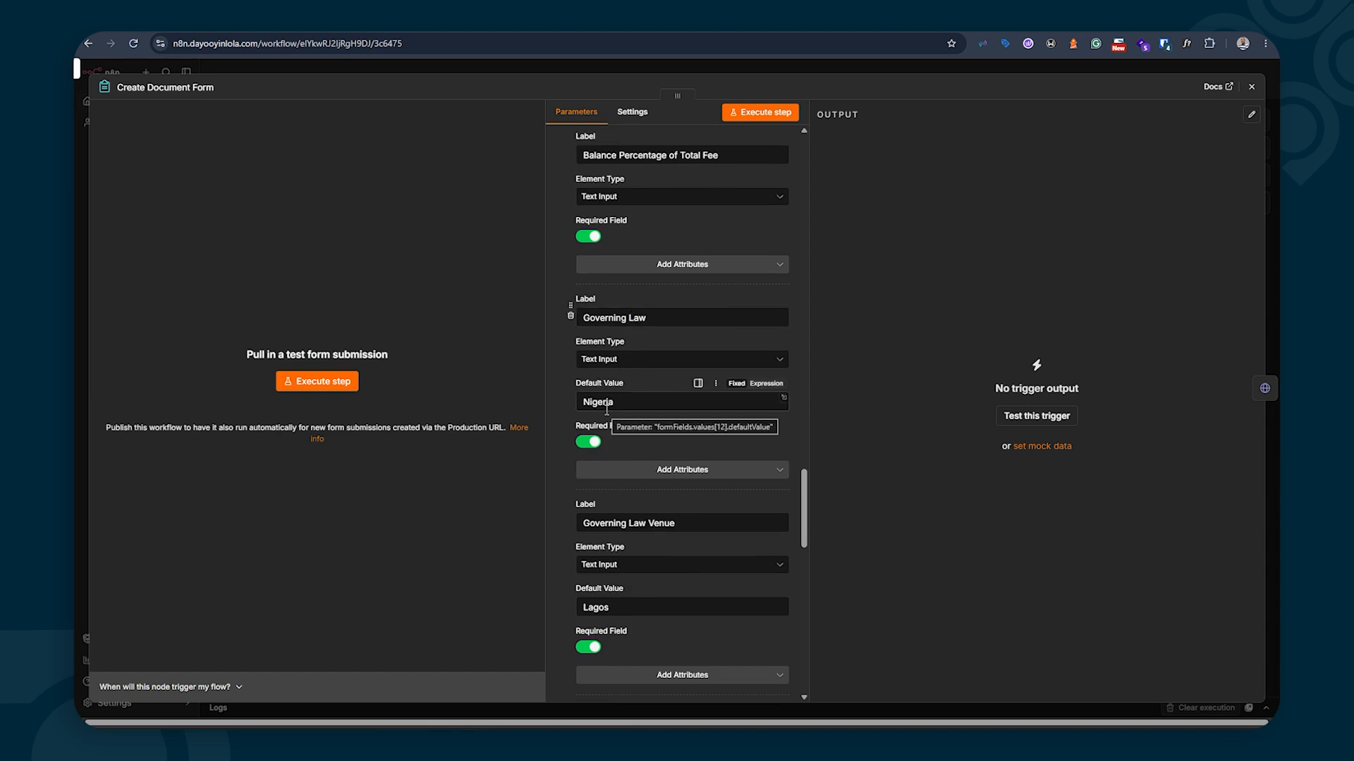
{"action": "scroll", "coordinate": [607, 409], "scroll_direction": "down", "scroll_amount": 2}
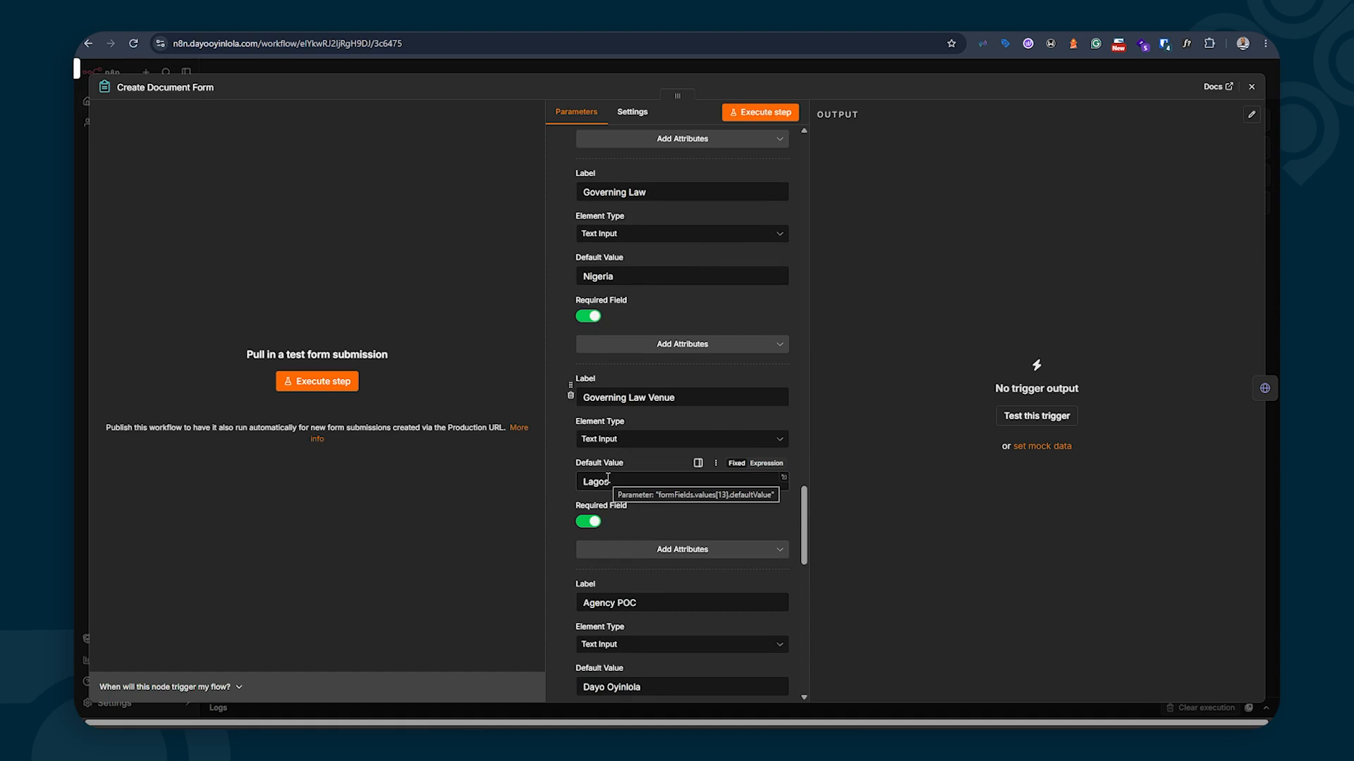
{"action": "scroll", "coordinate": [608, 478], "scroll_direction": "down", "scroll_amount": 15}
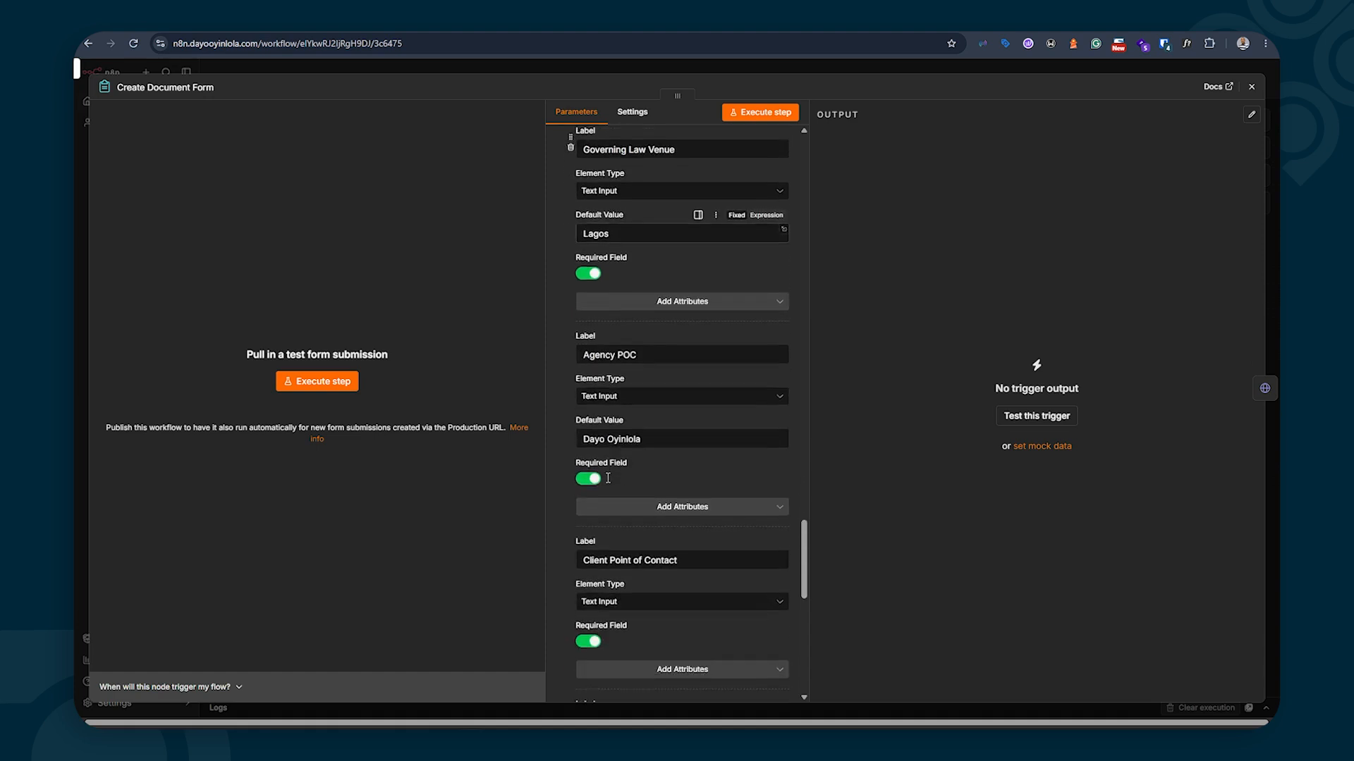
{"action": "scroll", "coordinate": [607, 488], "scroll_direction": "down", "scroll_amount": 3}
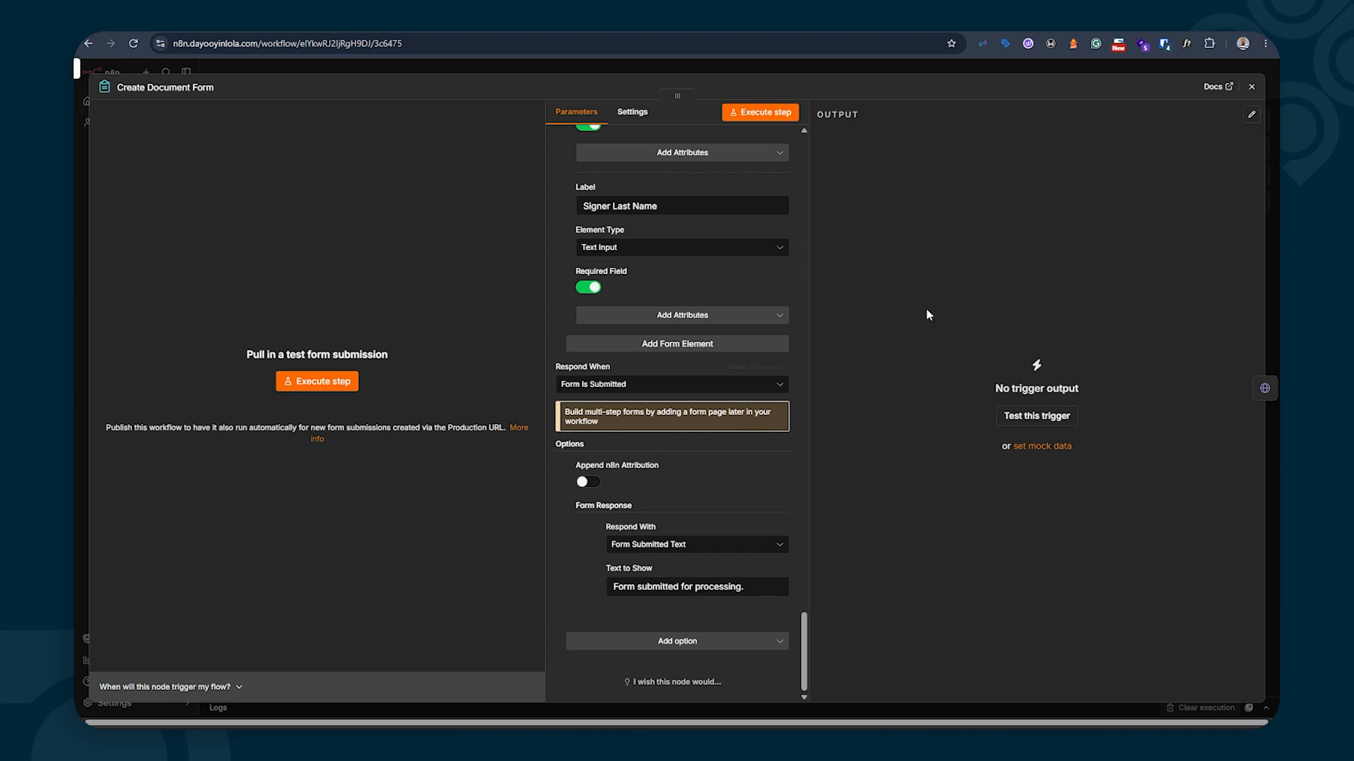
{"action": "left_click", "coordinate": [1251, 86]}
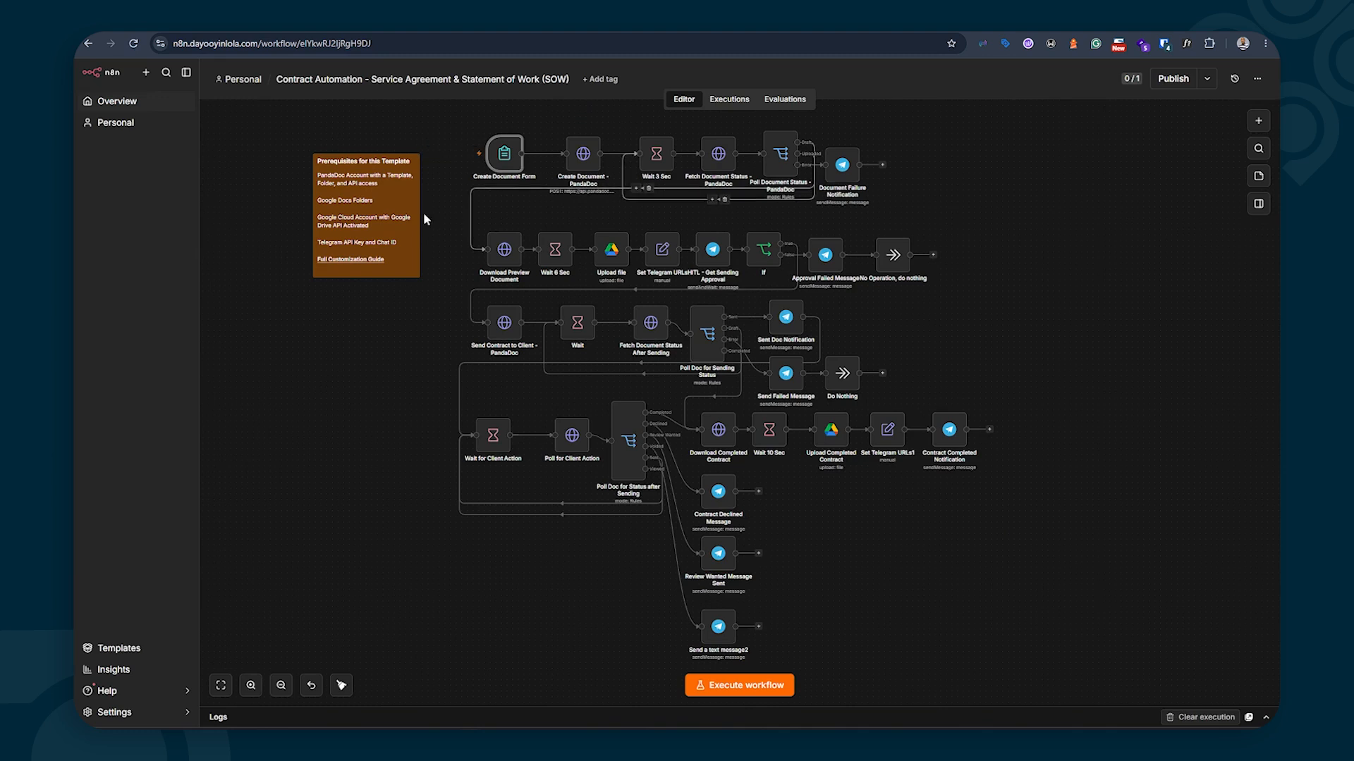
In Create Document - PandaDoc, set Generic Credential with Header Auth and list the saved header credentials
{"action": "double_click", "coordinate": [585, 155]}
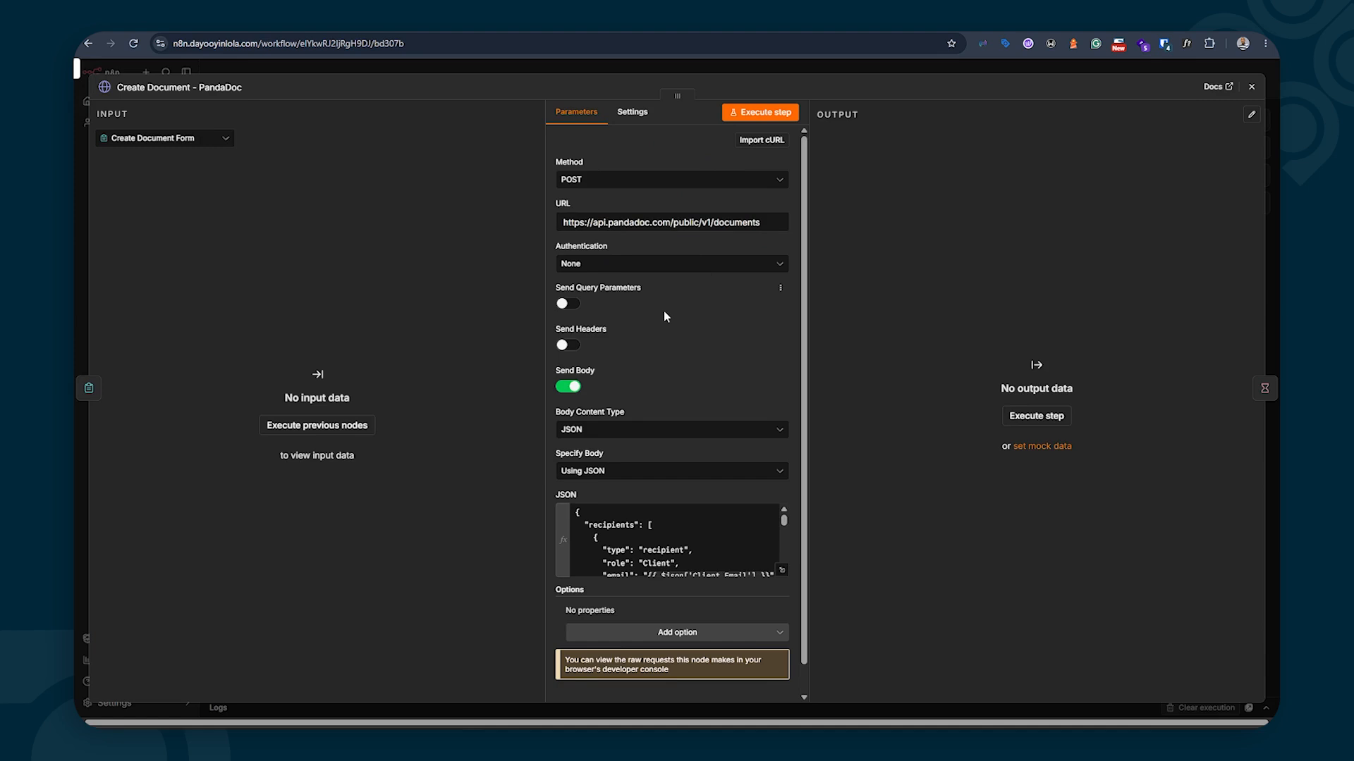
{"action": "left_click", "coordinate": [591, 265]}
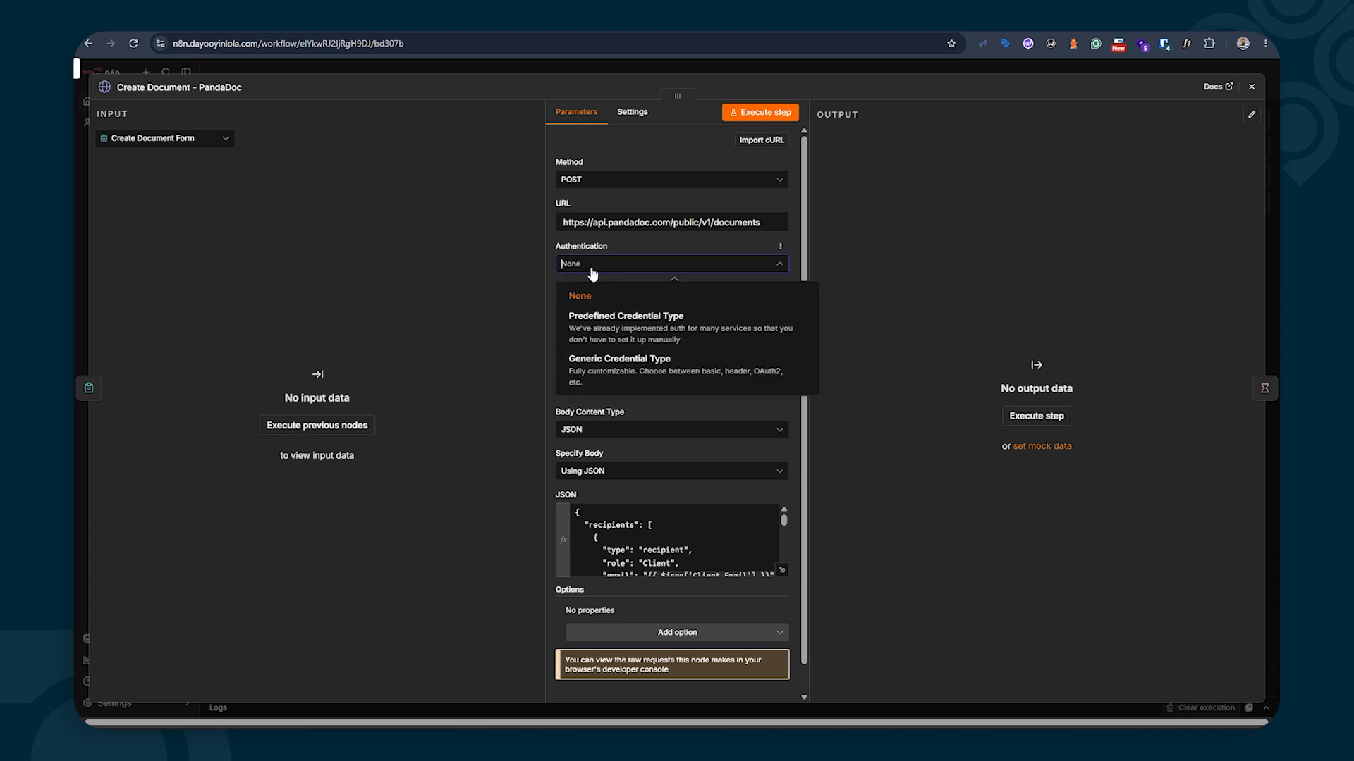
{"action": "left_click", "coordinate": [592, 364]}
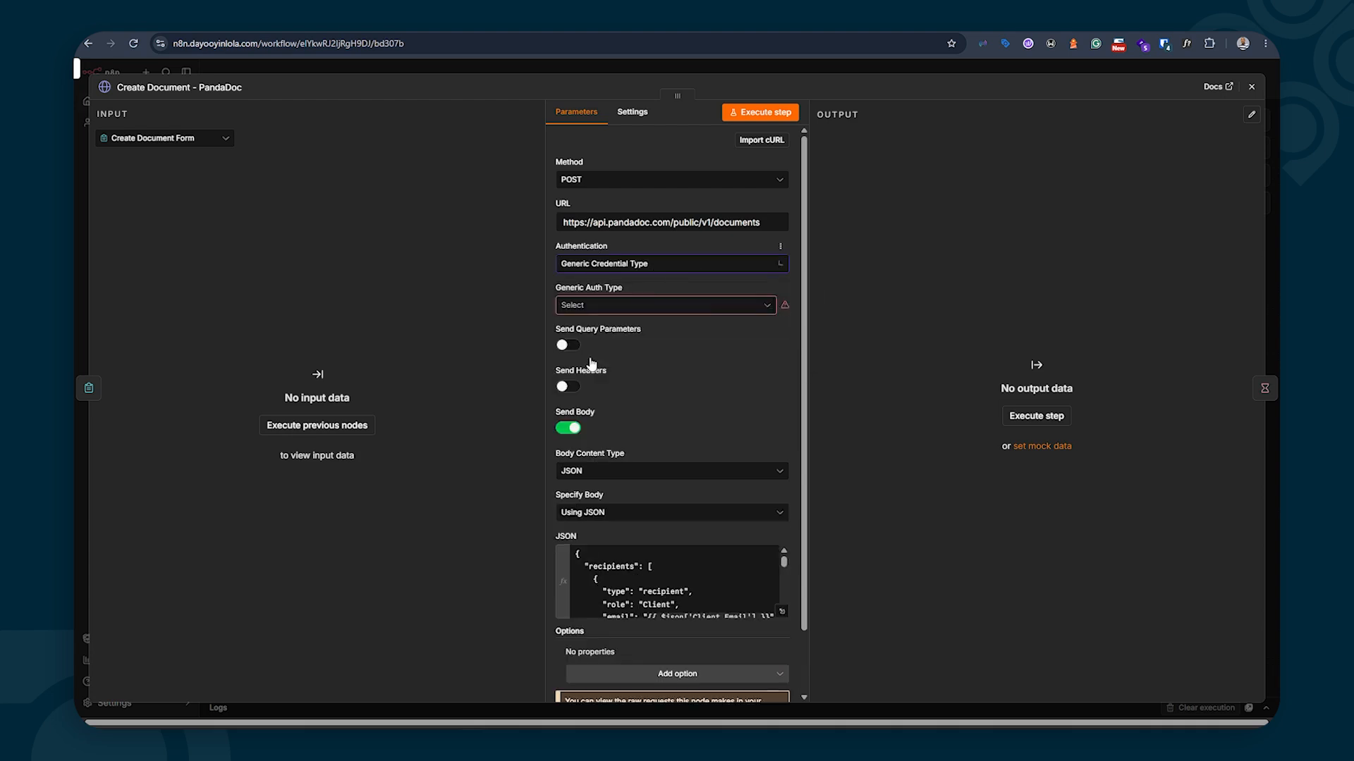
{"action": "left_click", "coordinate": [713, 309]}
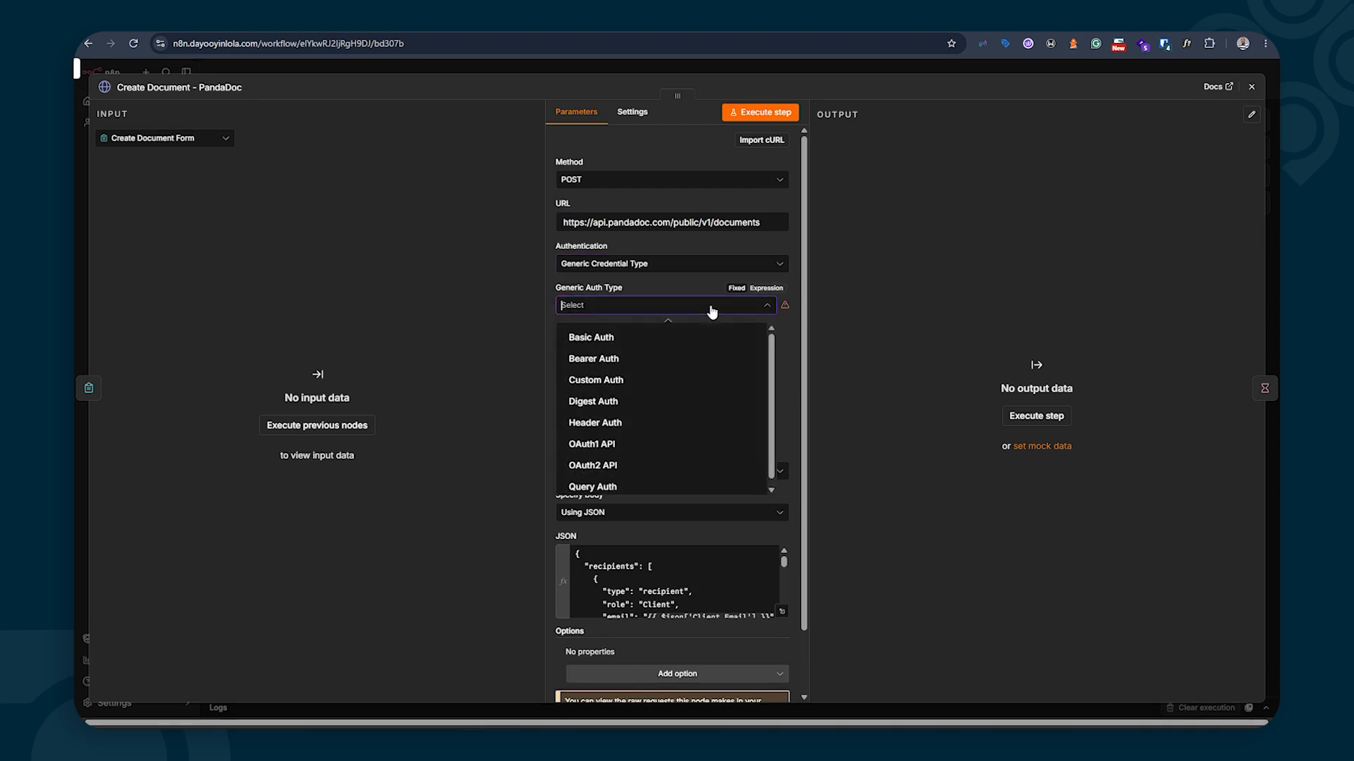
{"action": "left_click", "coordinate": [596, 423]}
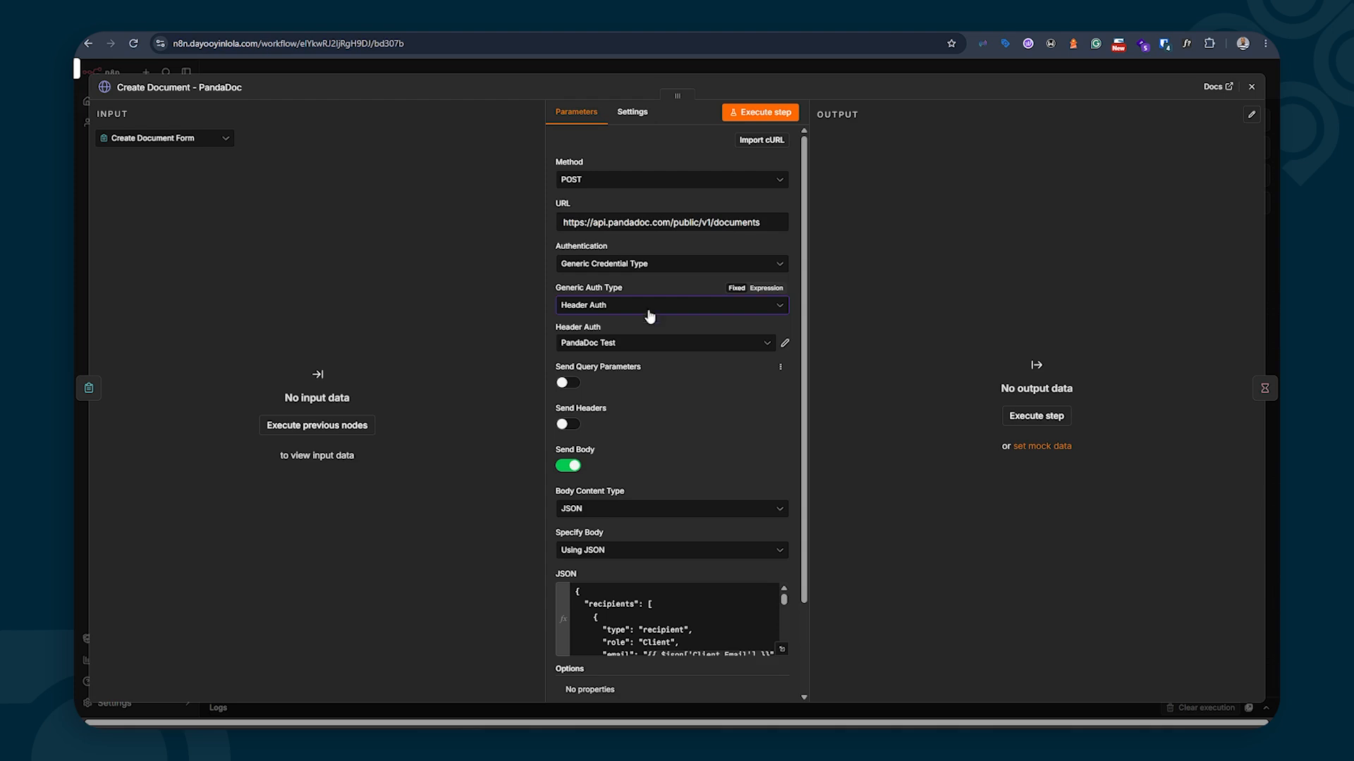
{"action": "left_click", "coordinate": [612, 345]}
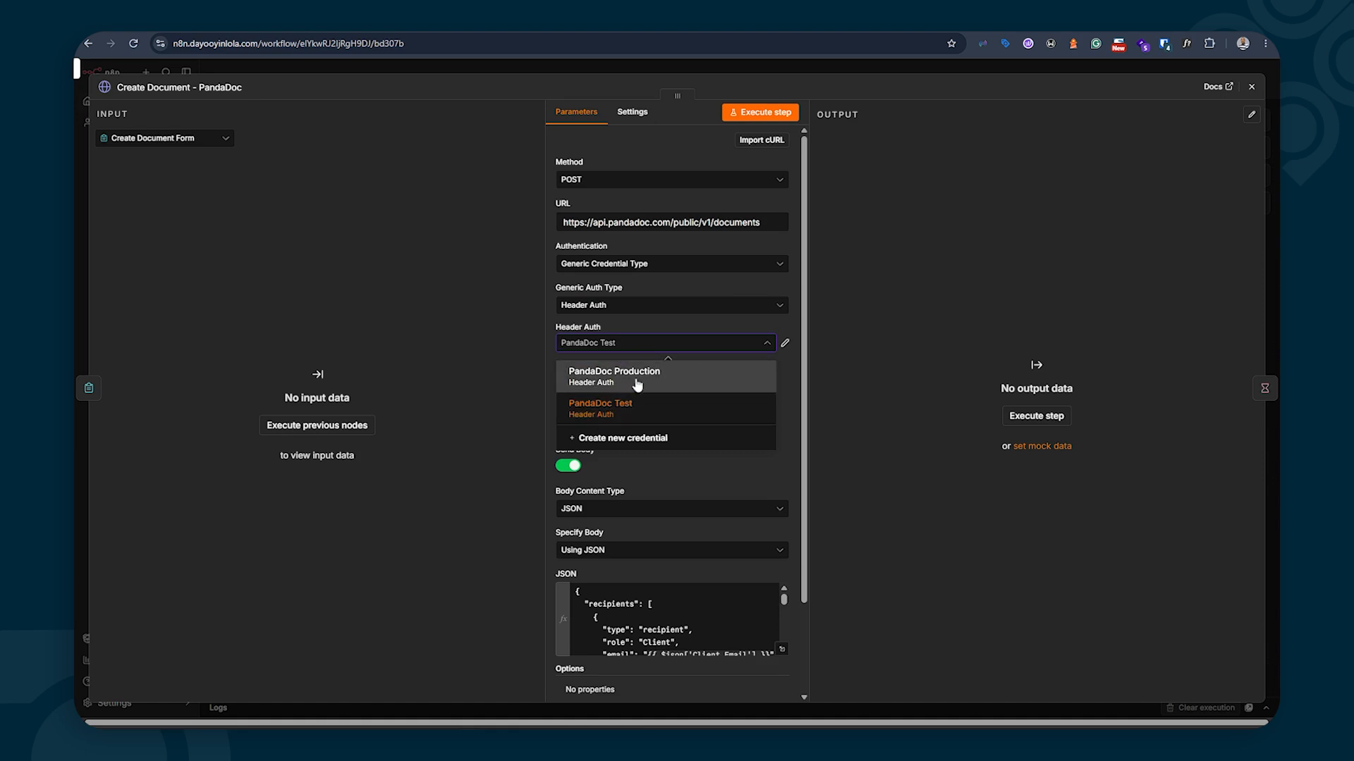
{"action": "left_click", "coordinate": [659, 338]}
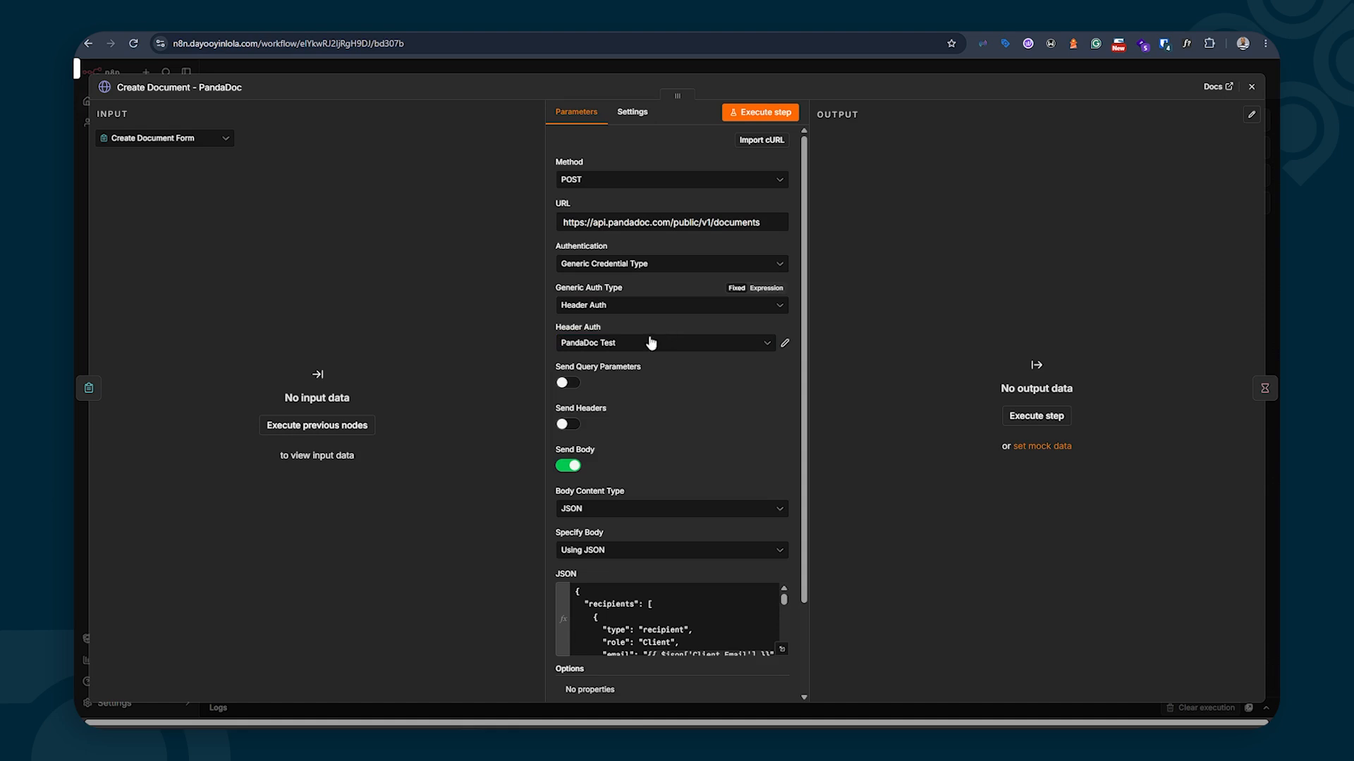
{"action": "left_click", "coordinate": [634, 346]}
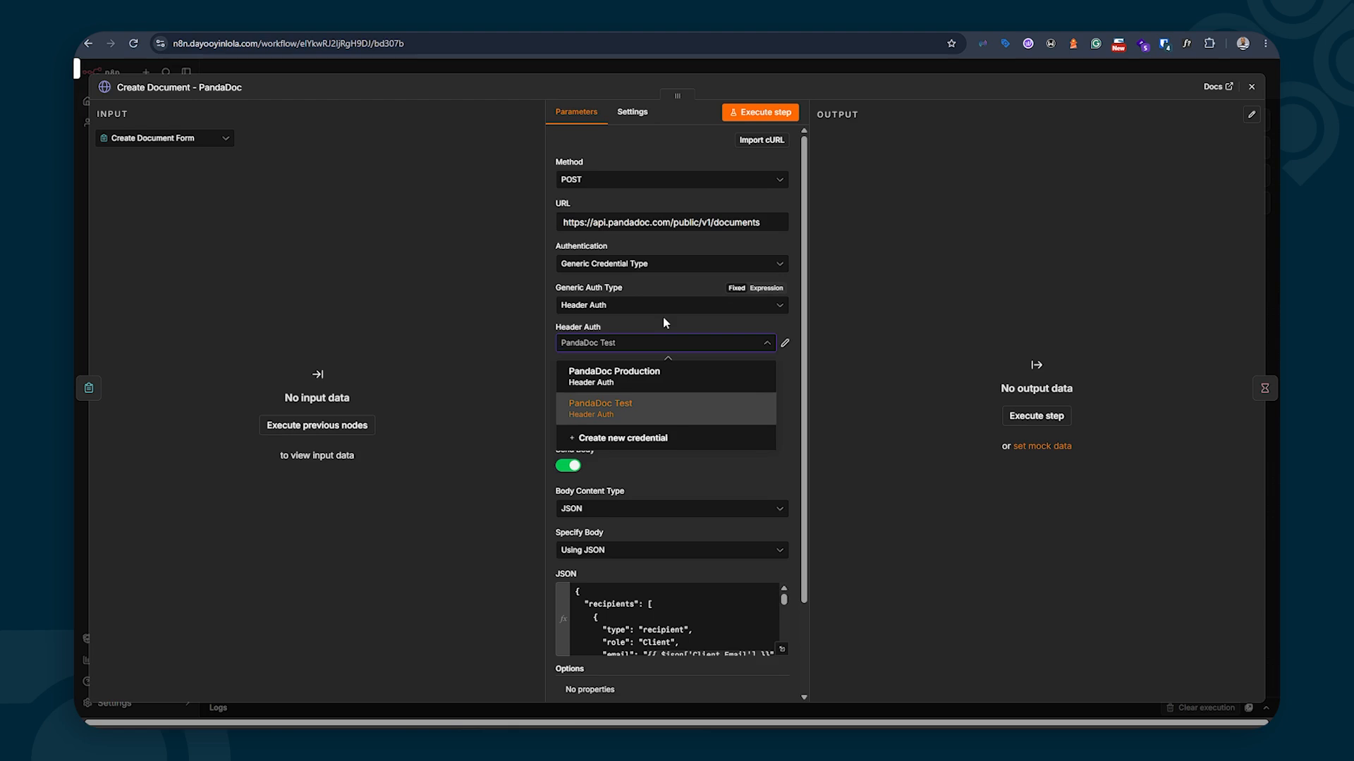
Create header credential 'PandaDoc Test v2' with Name Authorization and Value starting 'API-Key'
{"action": "left_click", "coordinate": [623, 440]}
{"action": "left_click", "coordinate": [392, 159]}
{"action": "key", "text": "ctrl+v"}
{"action": "left_click", "coordinate": [500, 285]}
{"action": "type", "text": "Autho"}
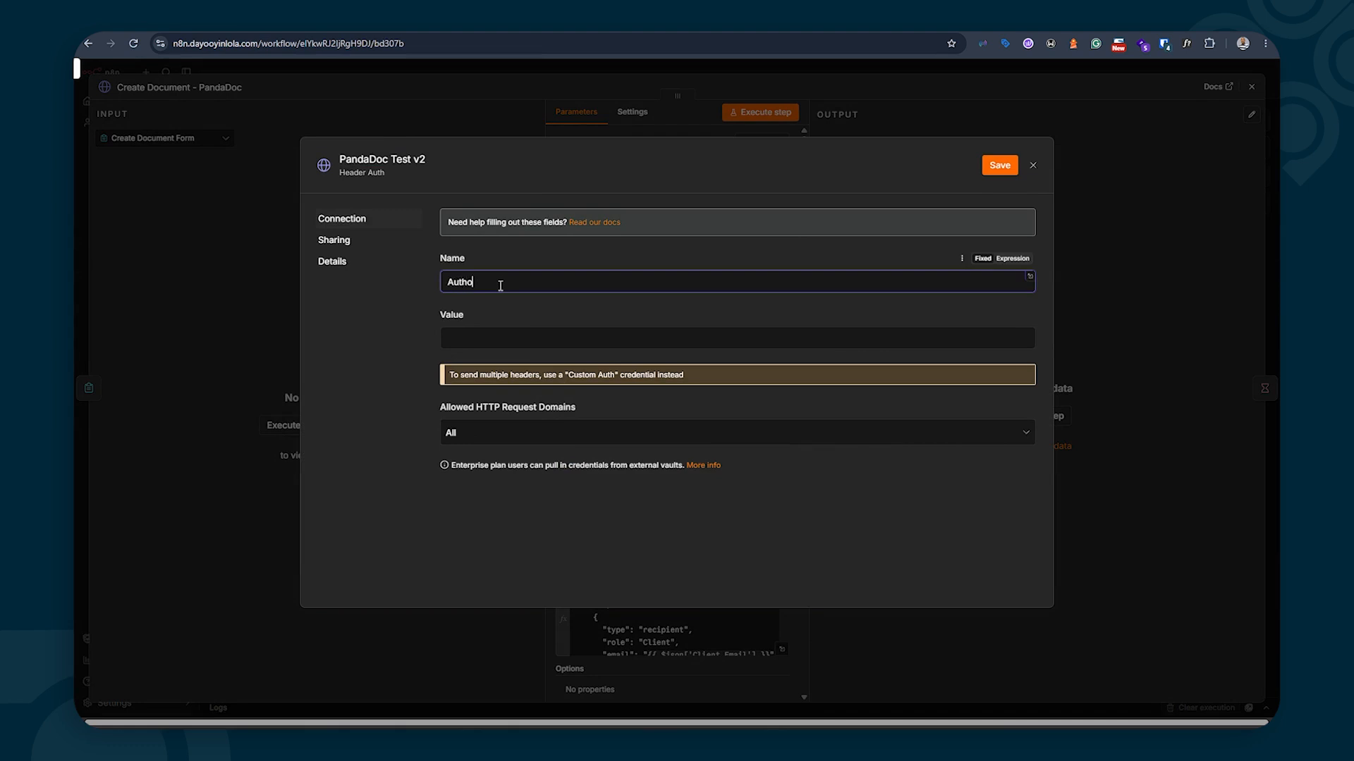
{"action": "type", "text": "rization"}
{"action": "left_click", "coordinate": [464, 340]}
{"action": "type", "text": "API"}
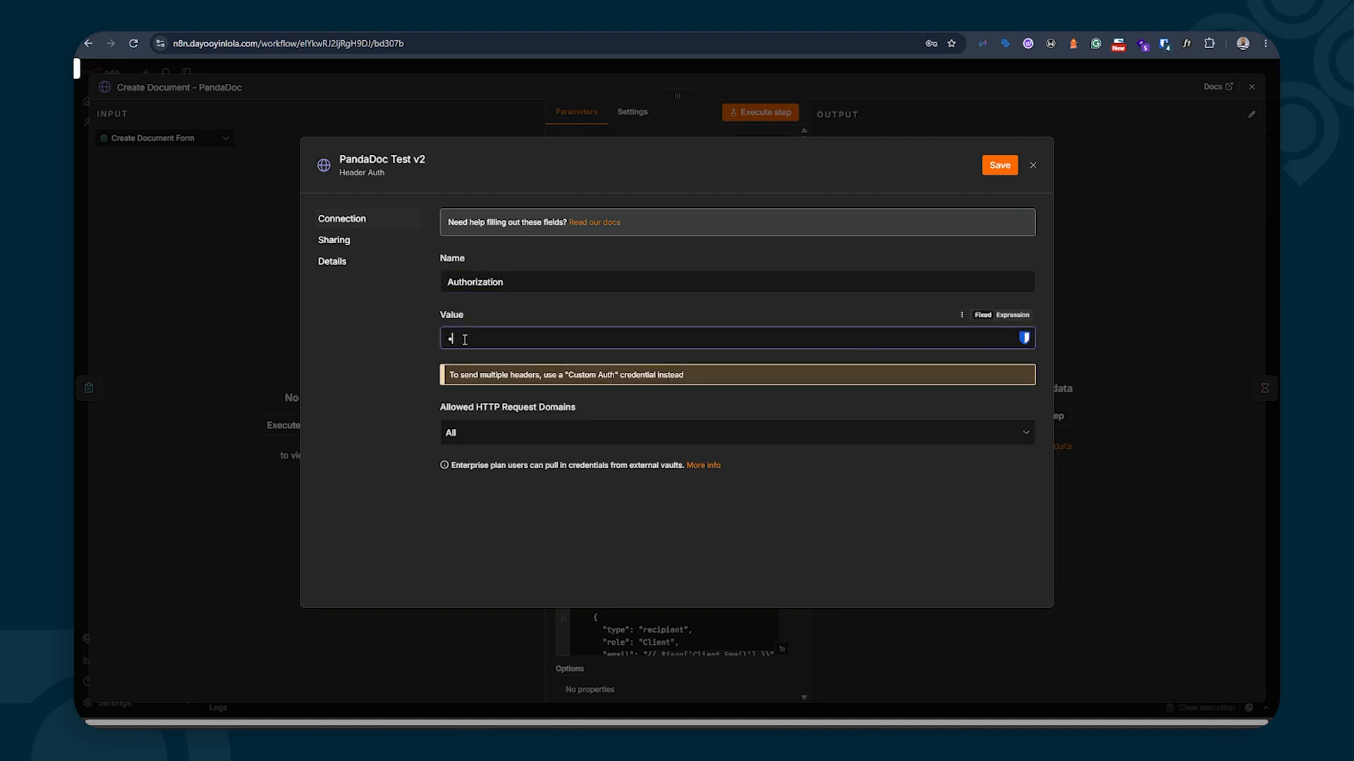
{"action": "type", "text": "-Key"}
In PandaDoc, go to Settings > Integrations > API and Webhooks Dev Center and copy the Sandbox key
{"action": "left_click", "coordinate": [514, 696]}
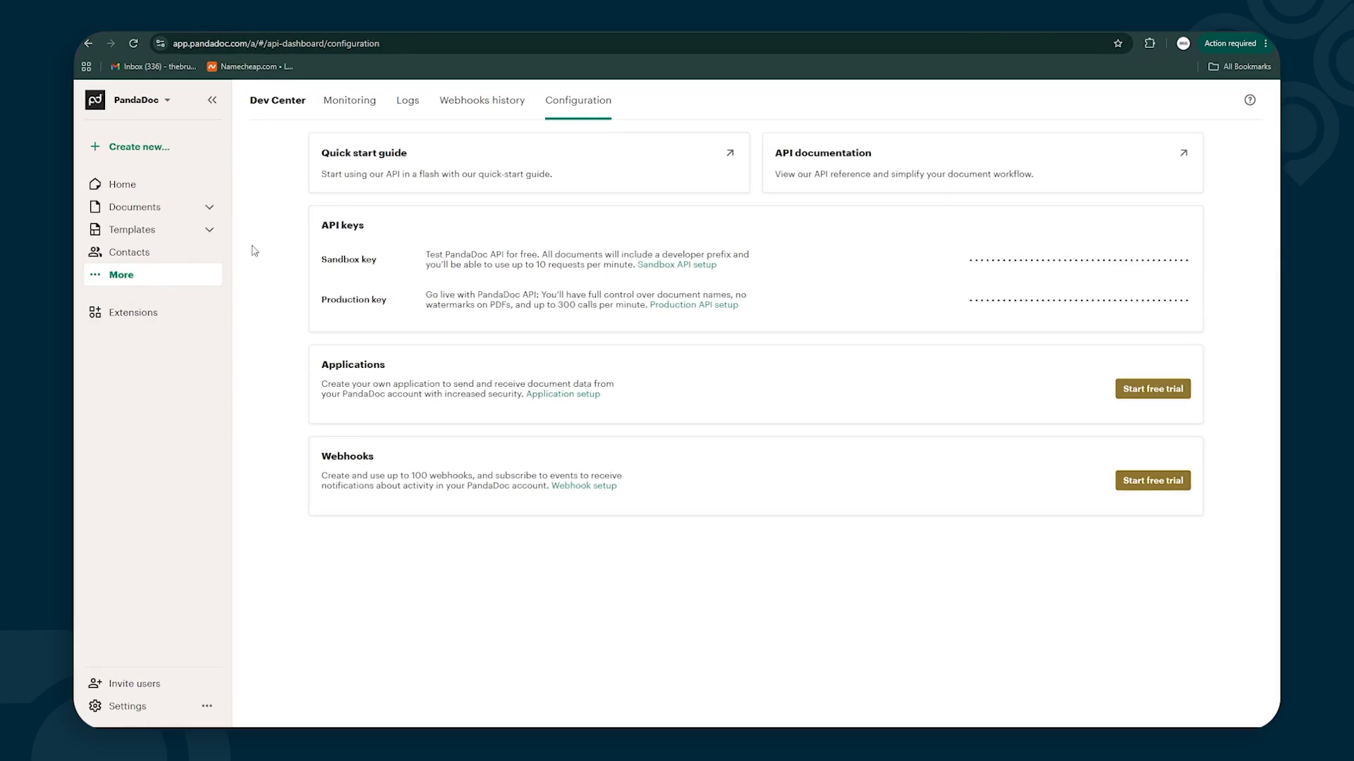
{"action": "left_click", "coordinate": [130, 711]}
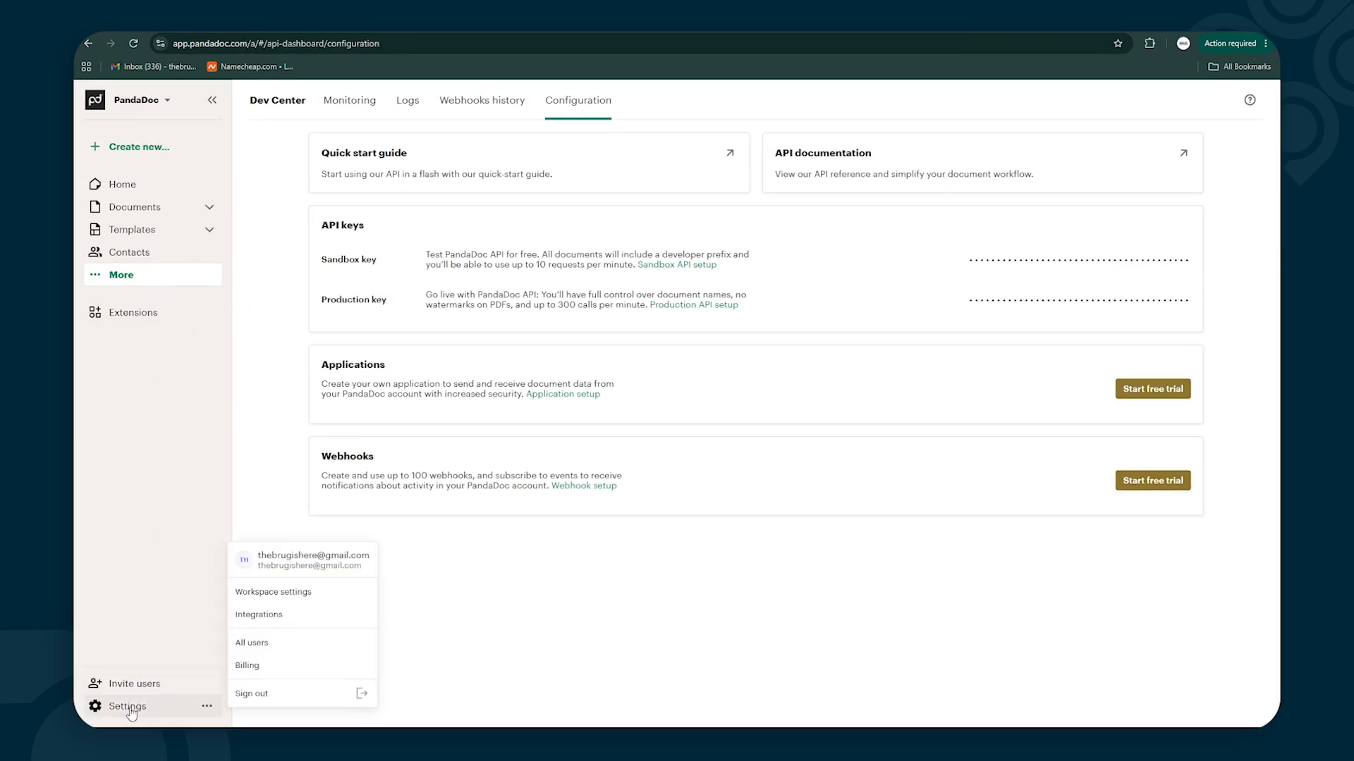
{"action": "left_click", "coordinate": [281, 614]}
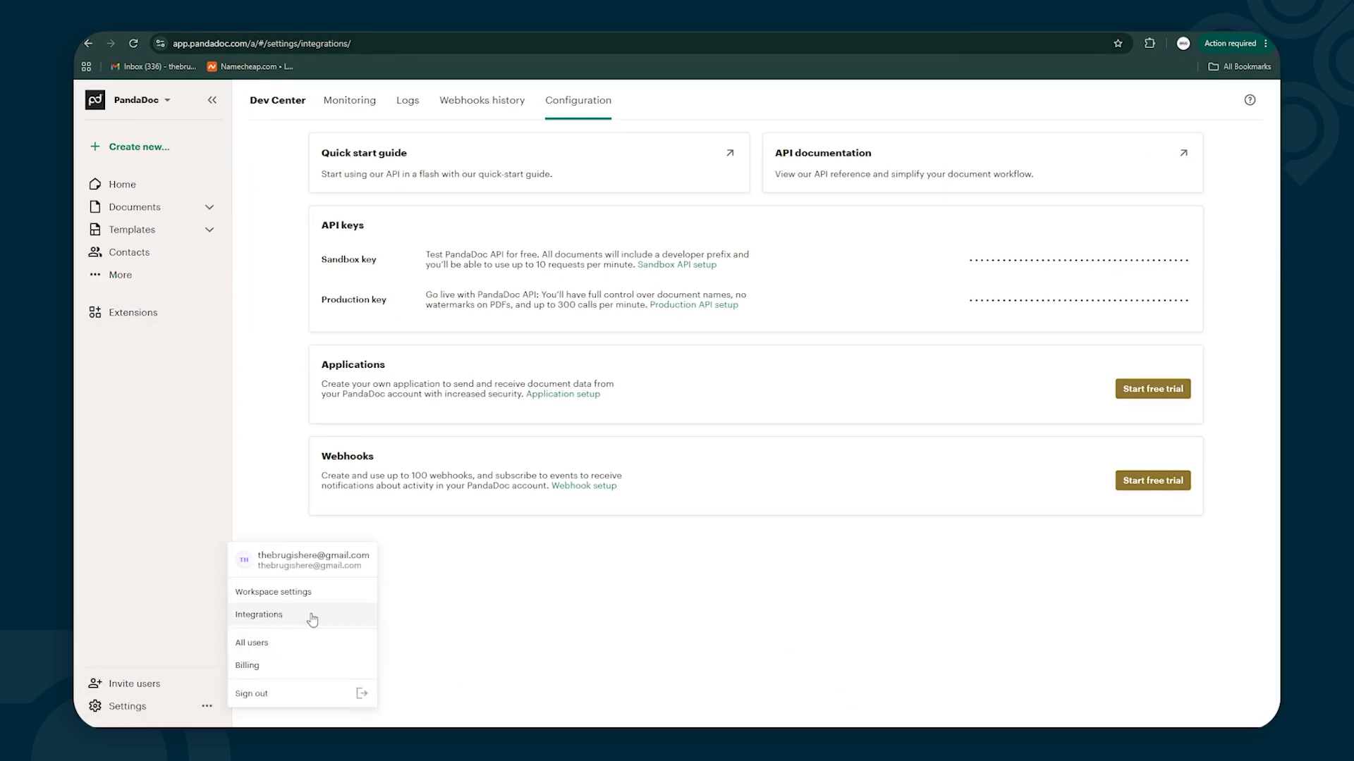
{"action": "scroll", "coordinate": [676, 437], "scroll_direction": "down", "scroll_amount": 8}
{"action": "scroll", "coordinate": [583, 458], "scroll_direction": "down", "scroll_amount": 10}
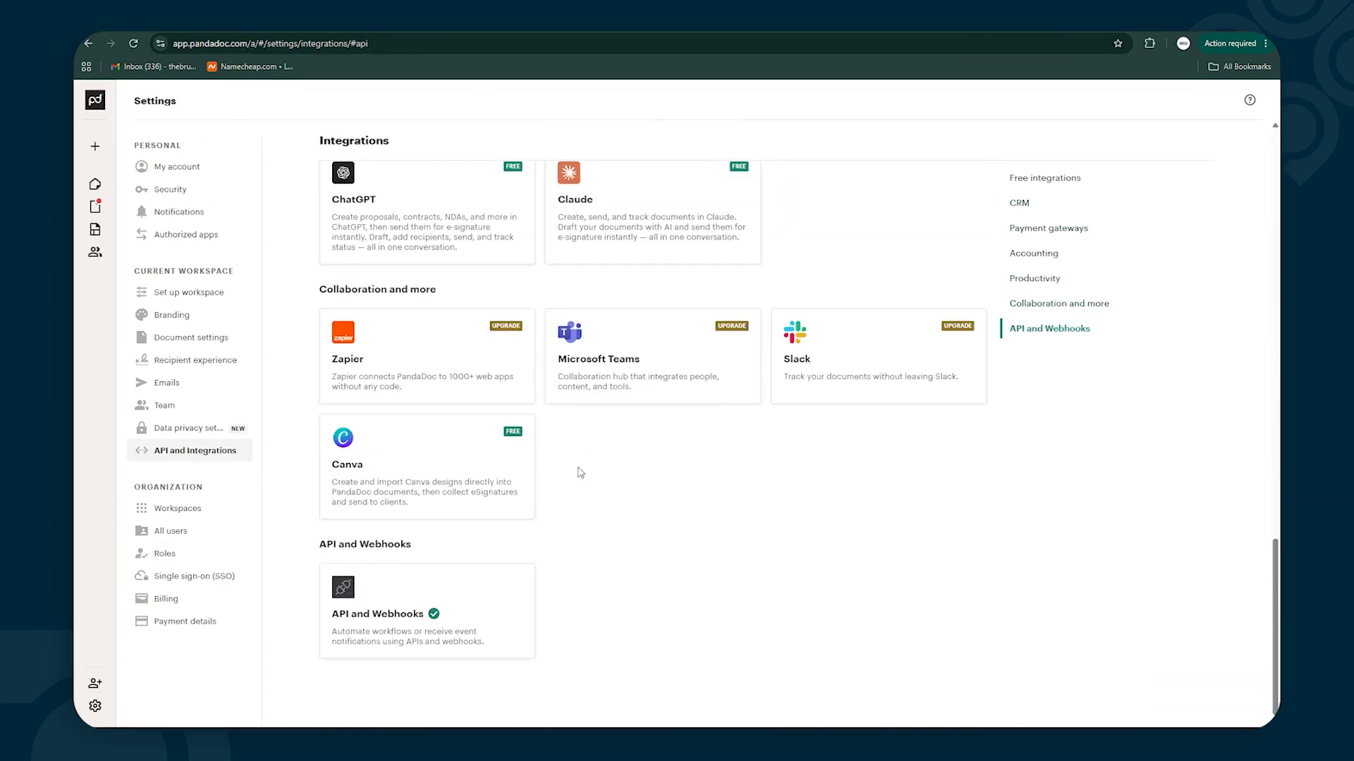
{"action": "left_click", "coordinate": [396, 616]}
{"action": "left_click", "coordinate": [899, 282]}
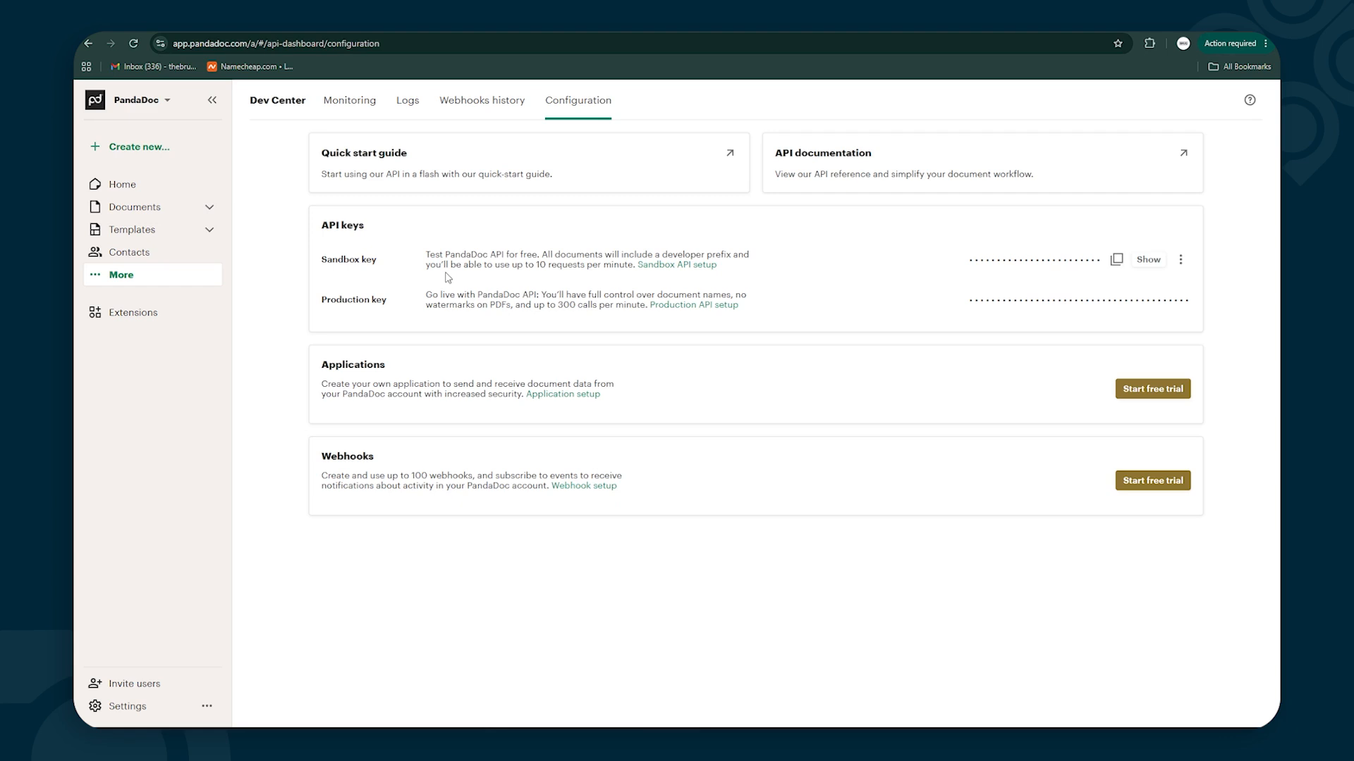
{"action": "left_click", "coordinate": [1116, 261]}
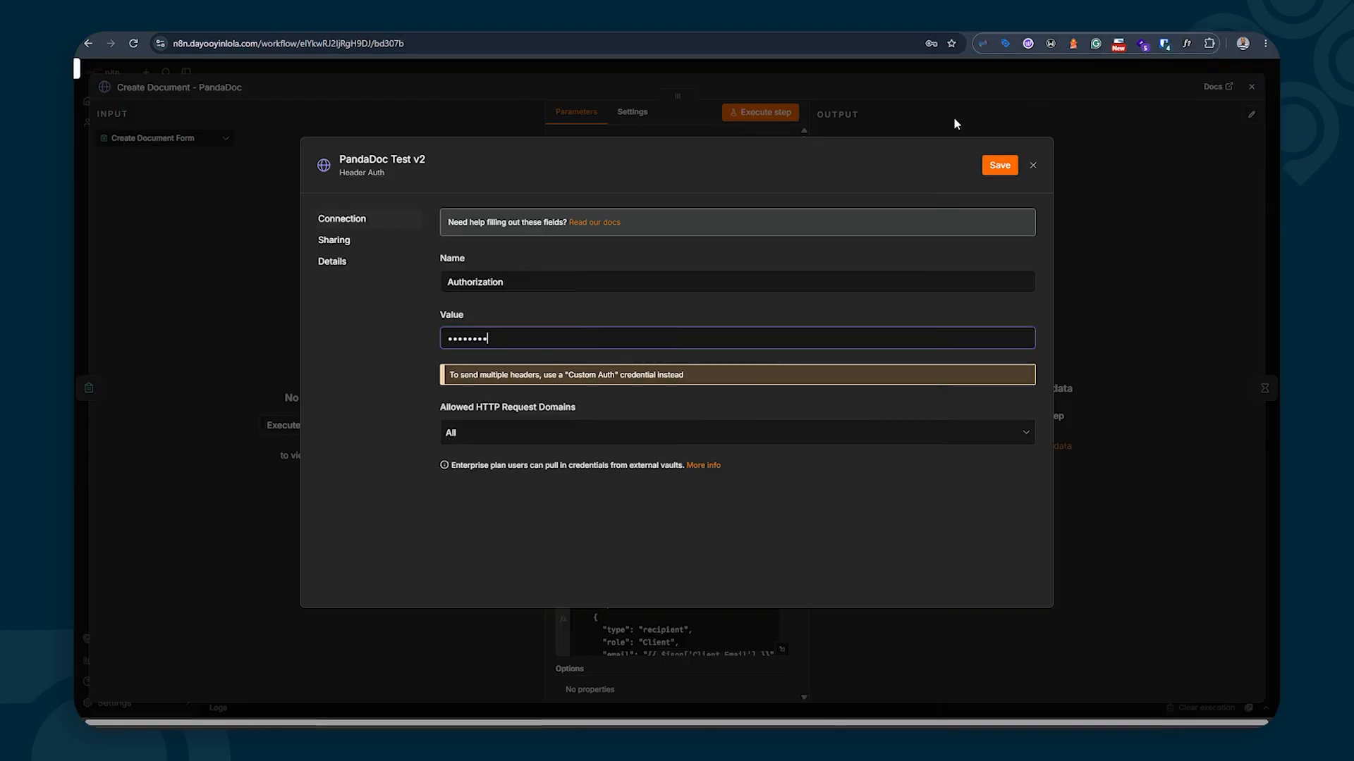
Paste the Sandbox key into the Value field, save PandaDoc Test v2, and dismiss Chrome's login prompt
{"action": "left_click", "coordinate": [511, 337]}
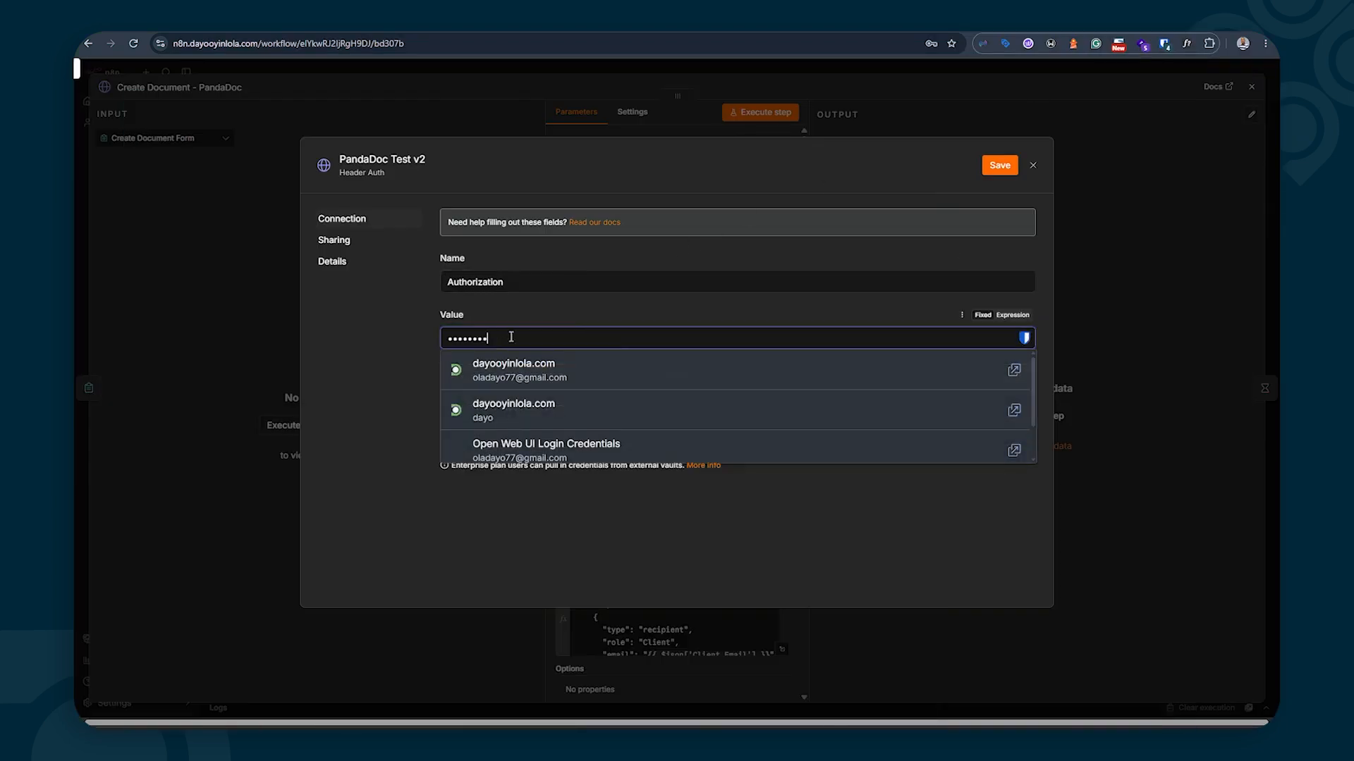
{"action": "key", "text": "ctrl+v"}
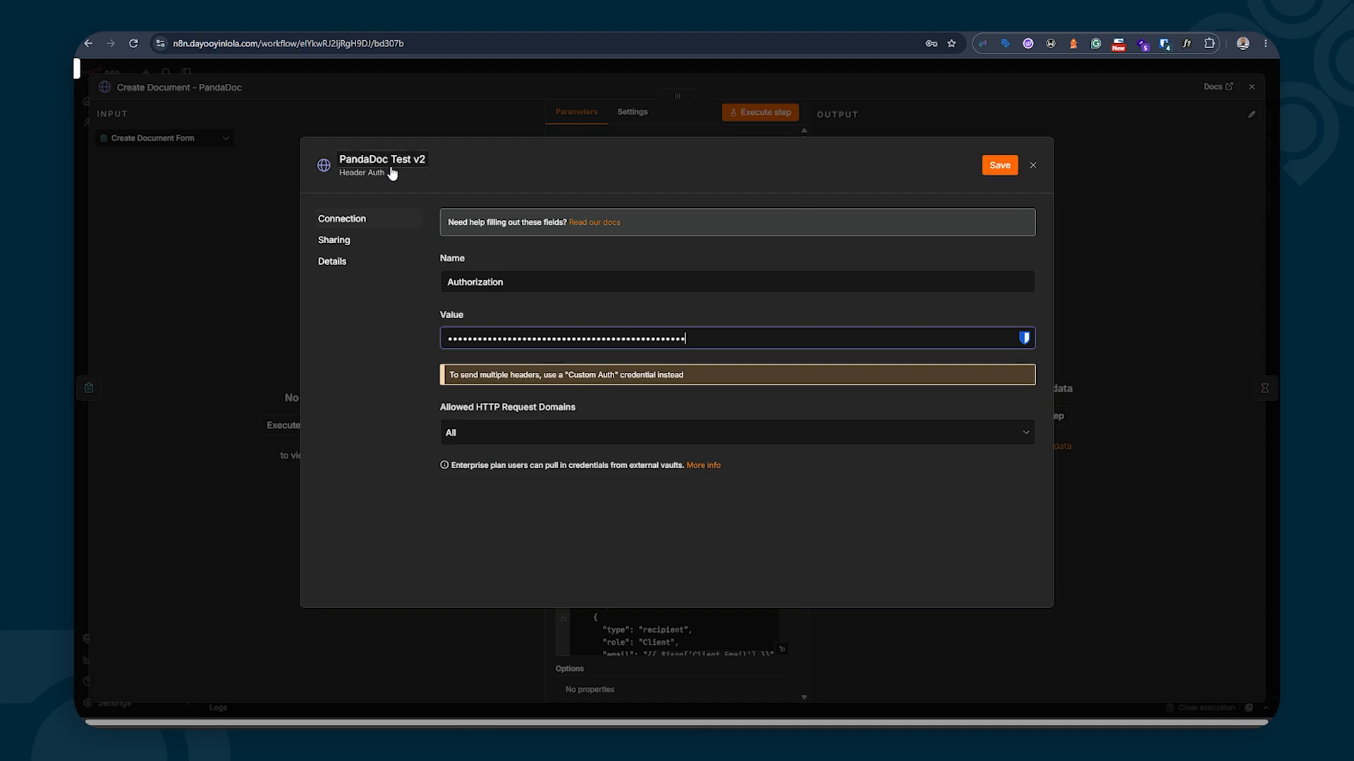
{"action": "left_click", "coordinate": [994, 169]}
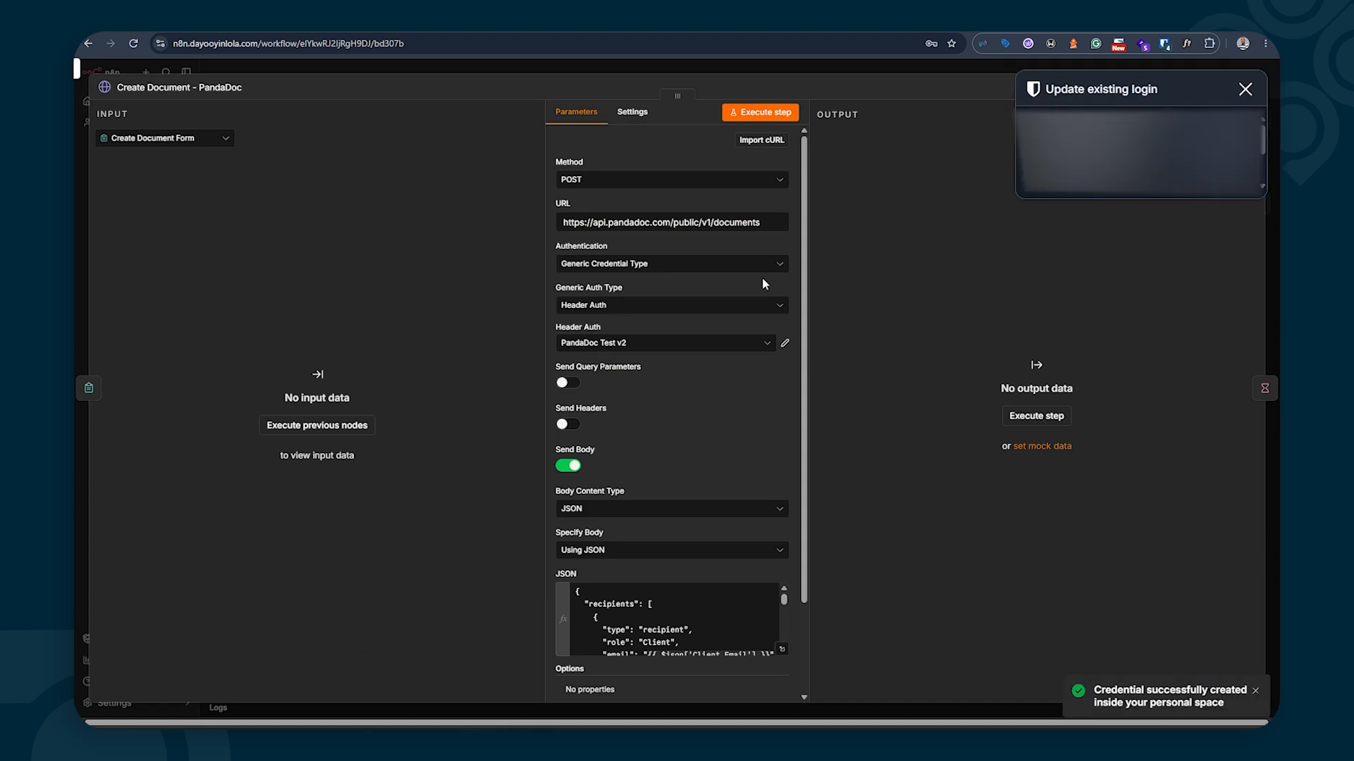
{"action": "left_click", "coordinate": [1245, 89]}
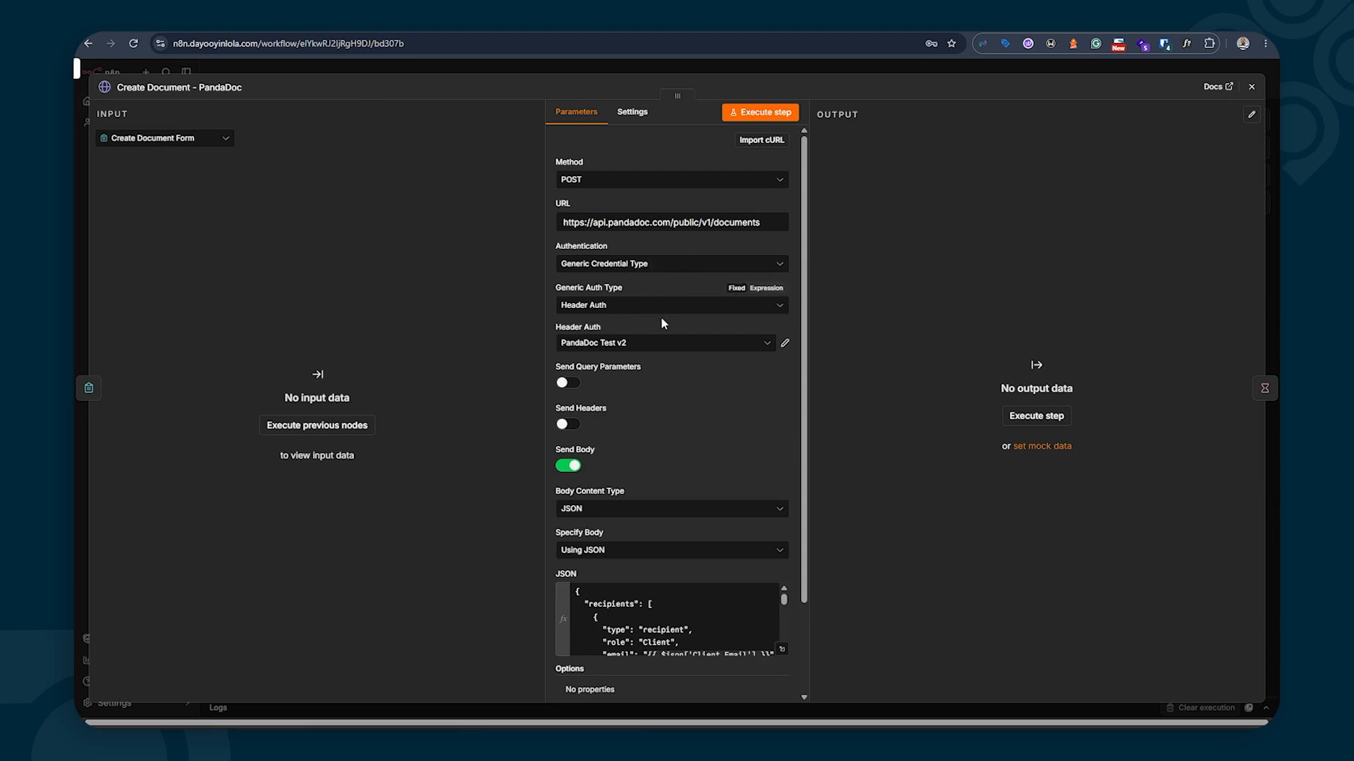
{"action": "scroll", "coordinate": [661, 315], "scroll_direction": "down", "scroll_amount": 3}
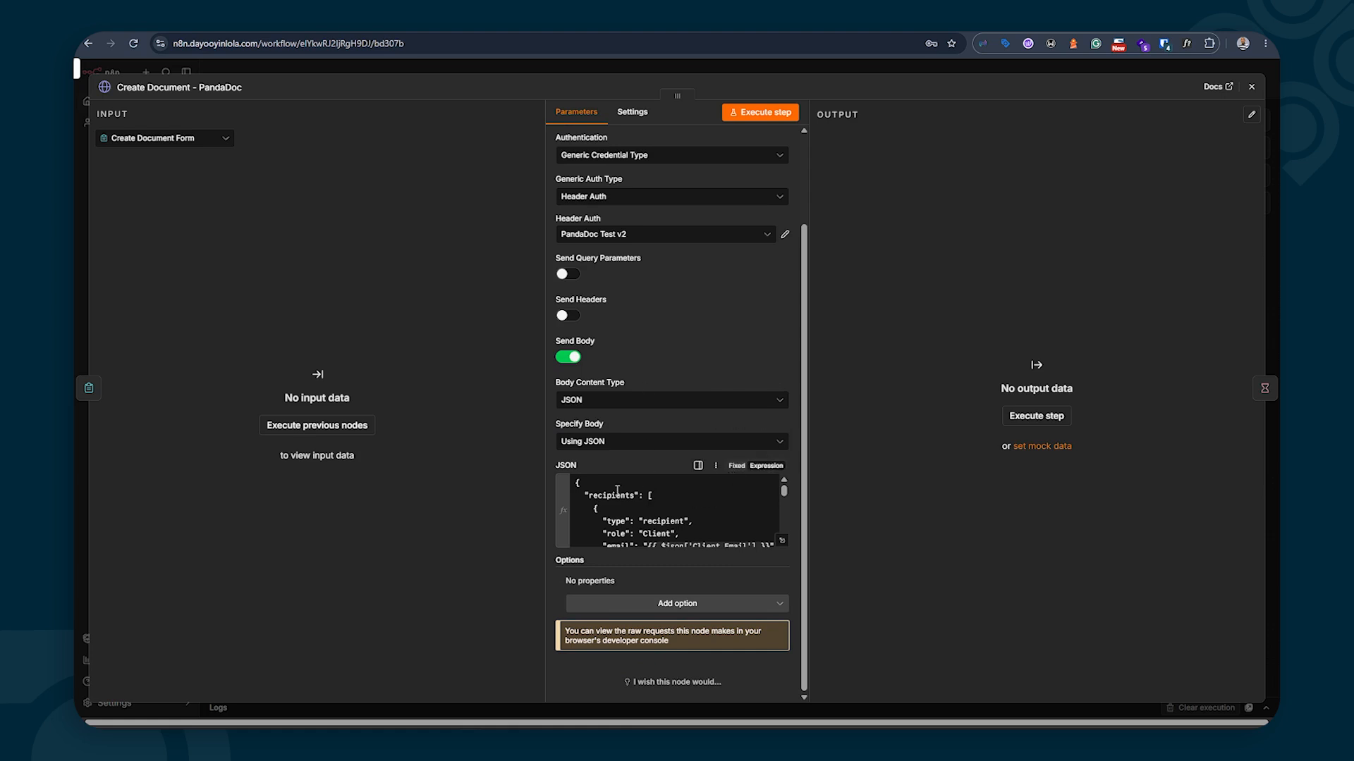
Review the Create Document JSON body in the Expression editor, then close the PandaDoc node
{"action": "left_click", "coordinate": [782, 541]}
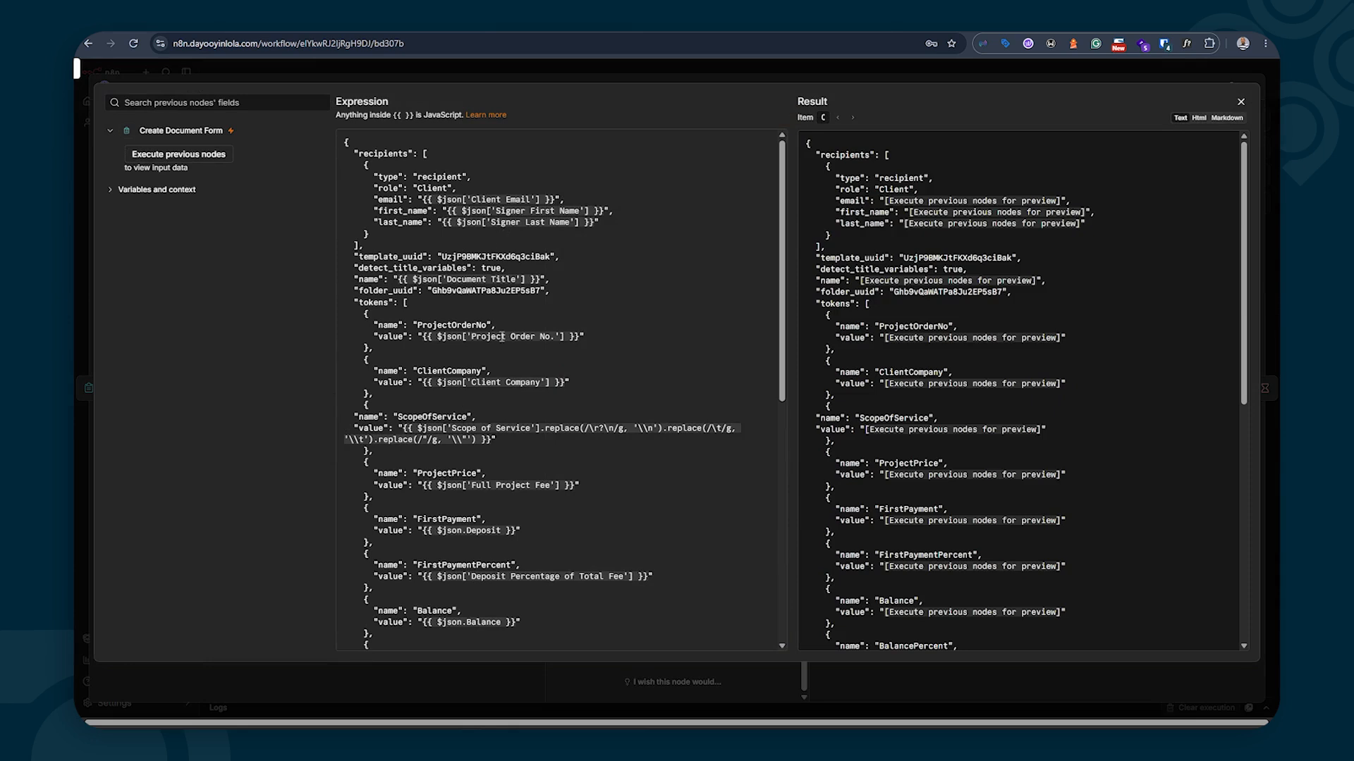
{"action": "scroll", "coordinate": [503, 344], "scroll_direction": "down", "scroll_amount": 10}
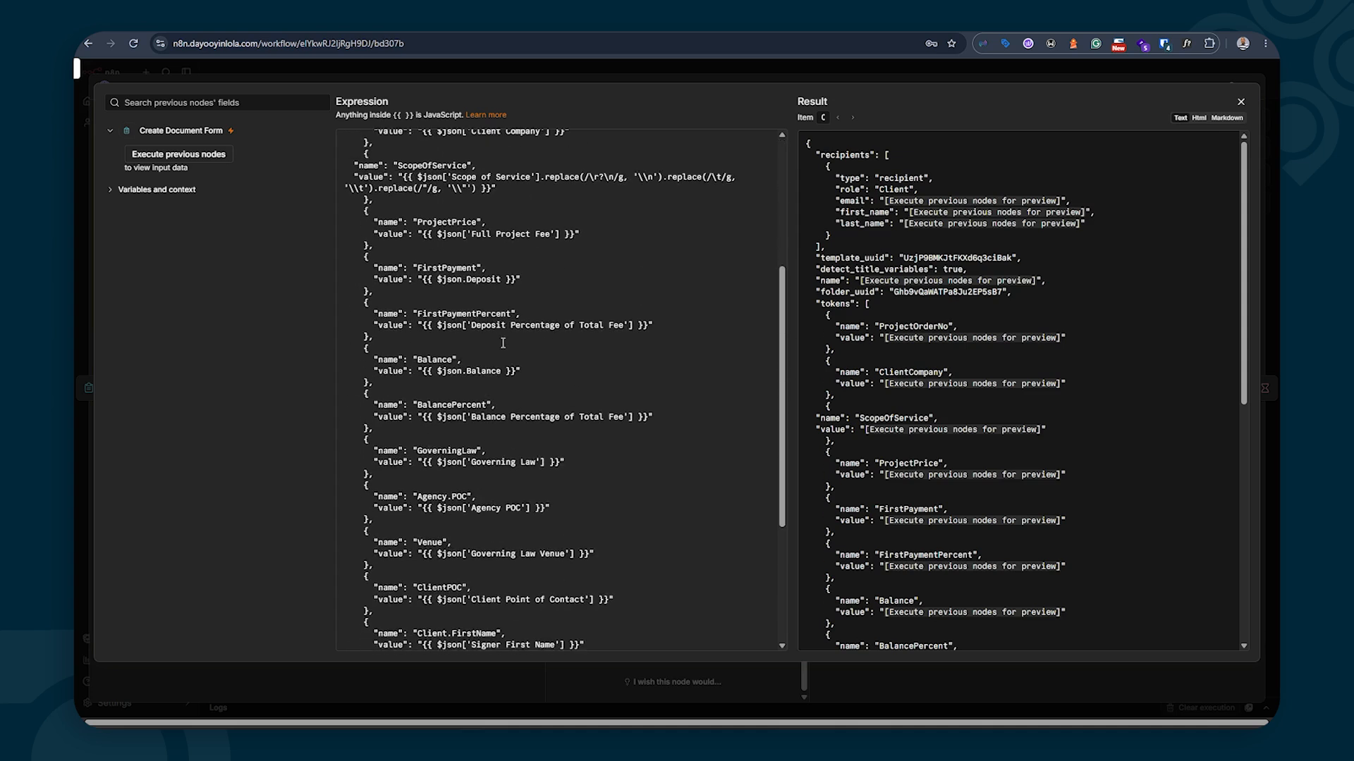
{"action": "scroll", "coordinate": [503, 343], "scroll_direction": "up", "scroll_amount": 8}
{"action": "scroll", "coordinate": [503, 343], "scroll_direction": "up", "scroll_amount": 3}
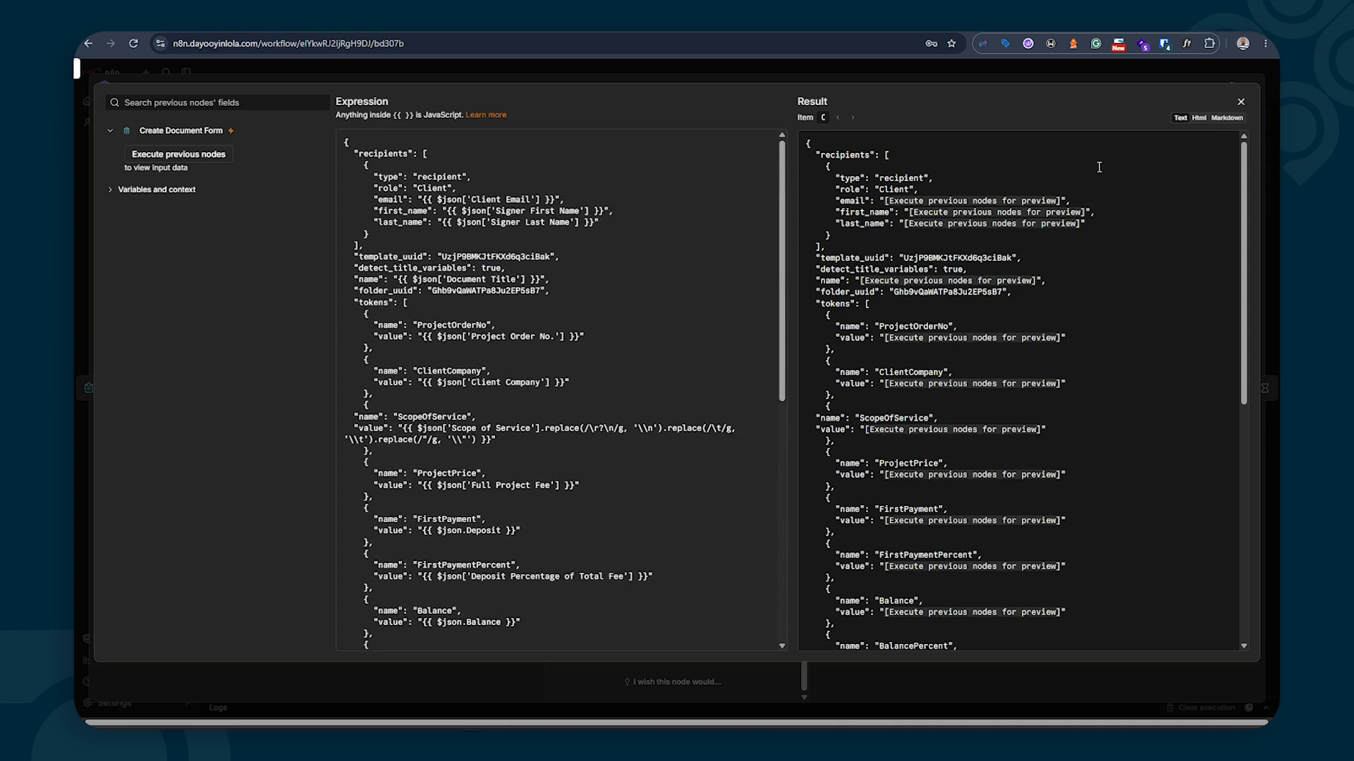
{"action": "left_click", "coordinate": [1241, 104]}
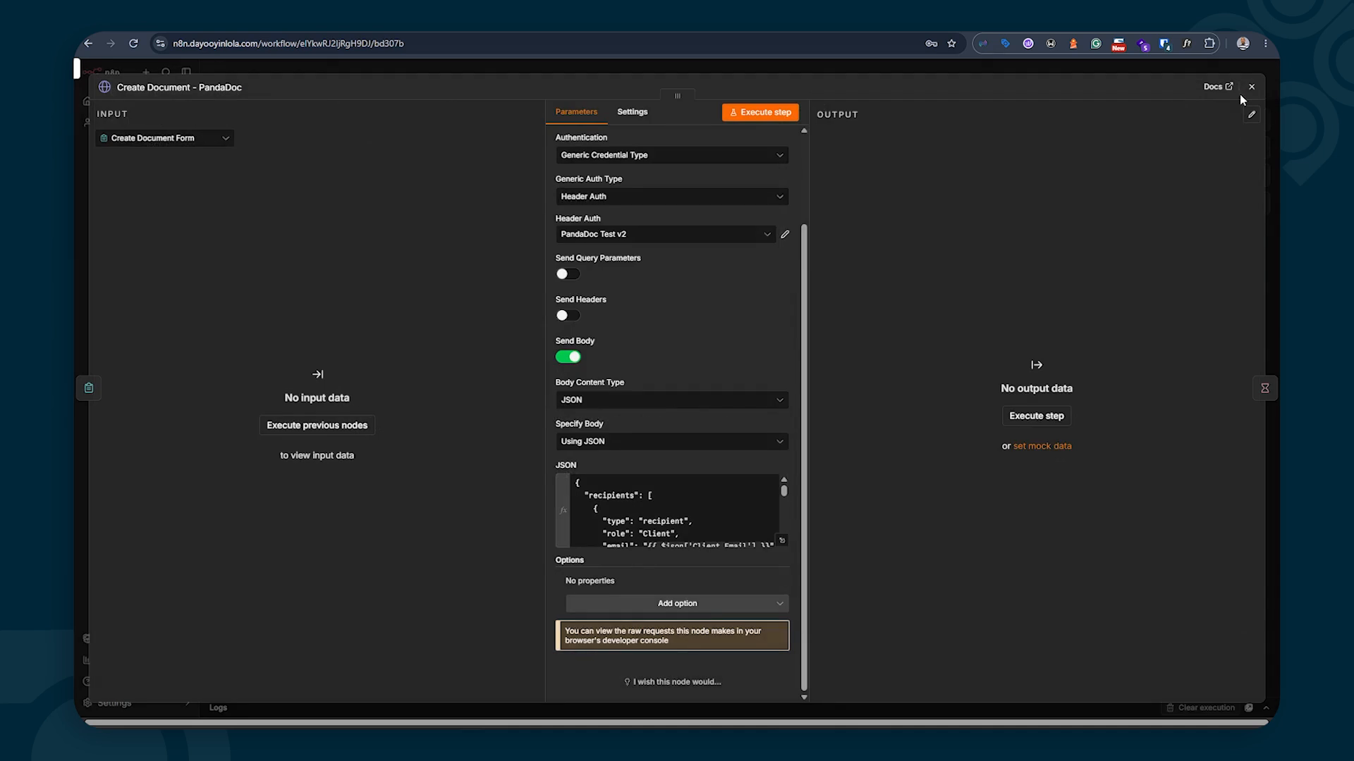
{"action": "left_click", "coordinate": [1241, 96]}
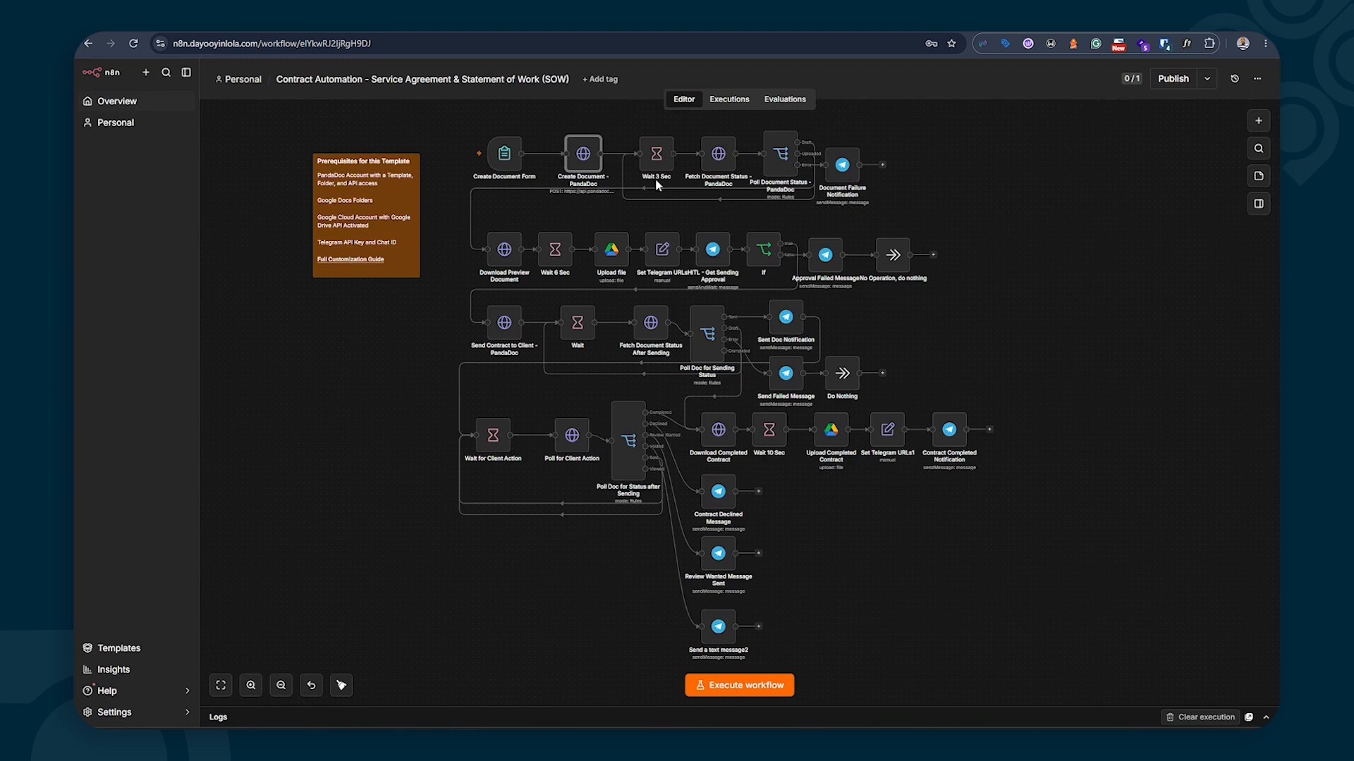
{"action": "double_click", "coordinate": [583, 155]}
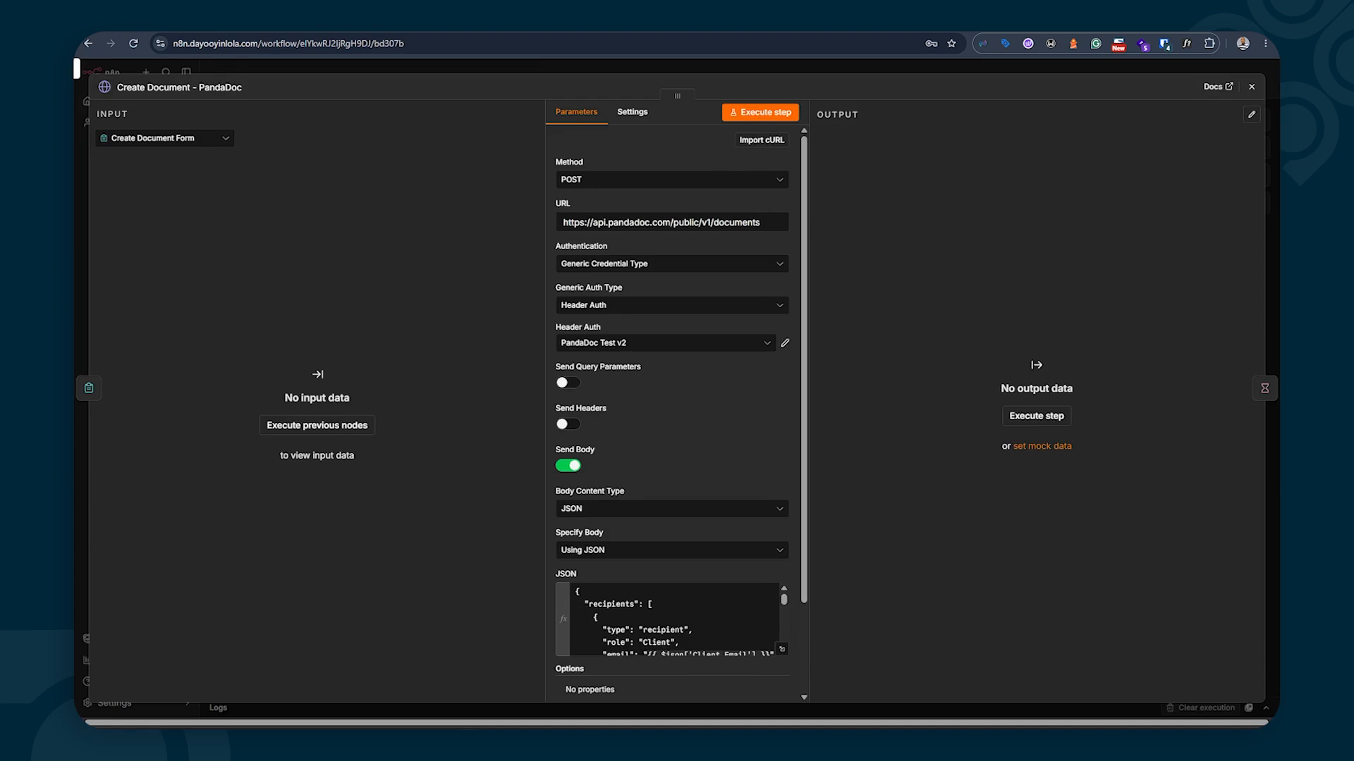
{"action": "left_click", "coordinate": [1254, 84]}
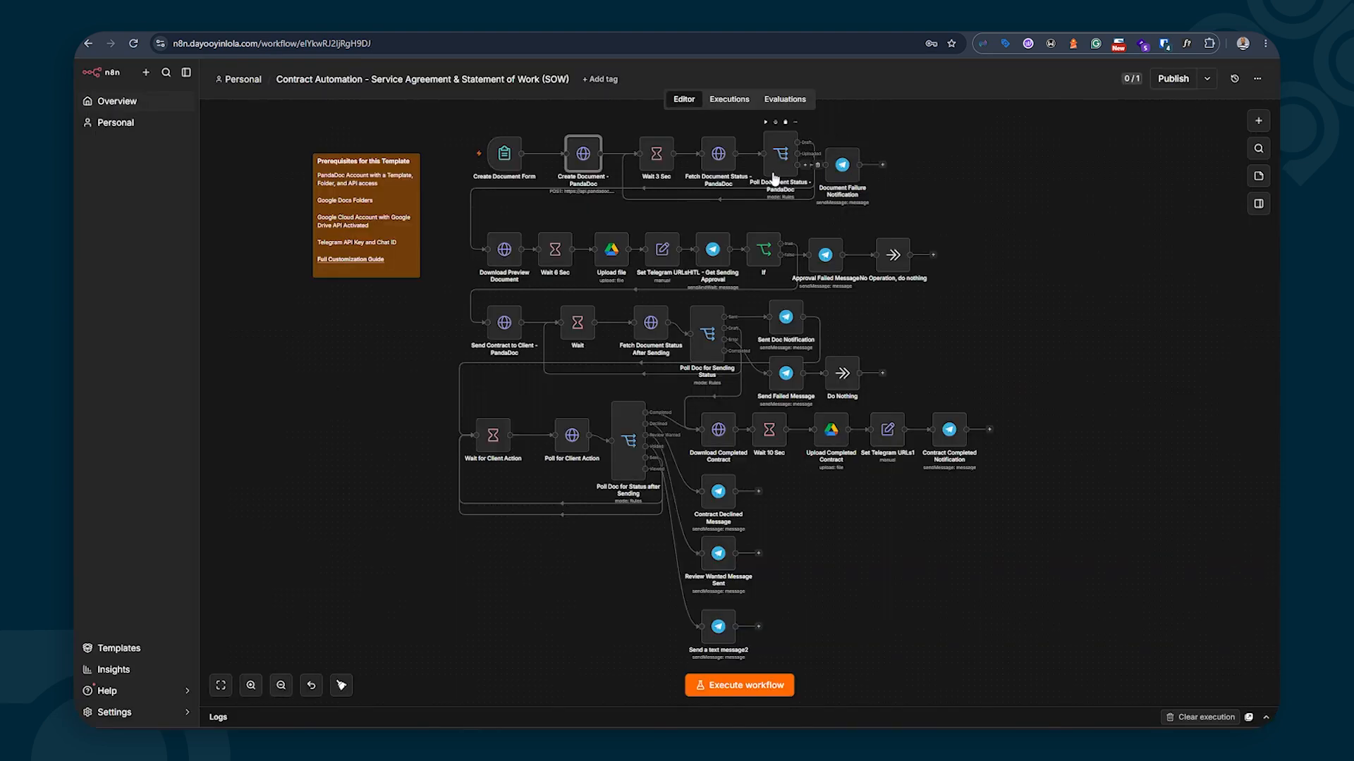
Open the Create Document Form trigger and restart listening for a test submission
{"action": "double_click", "coordinate": [503, 155]}
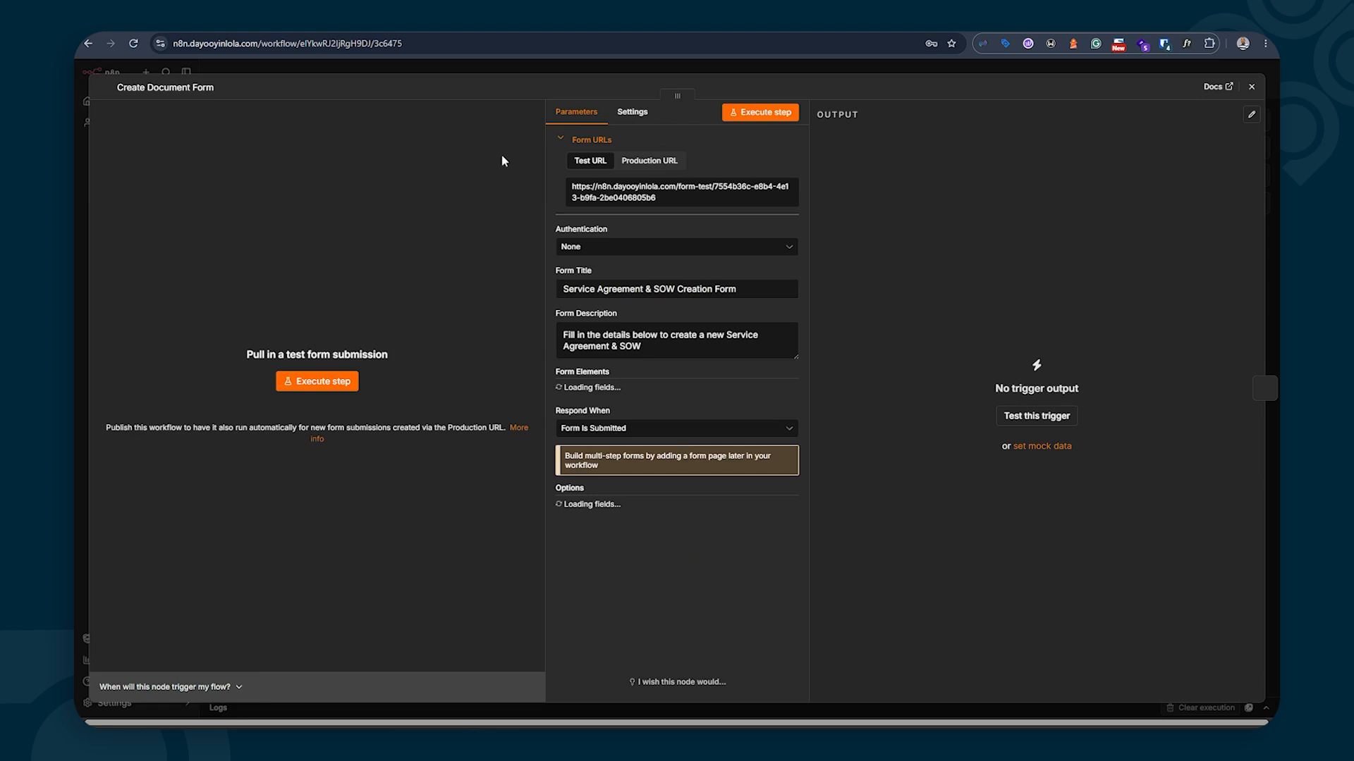
{"action": "left_click", "coordinate": [760, 122]}
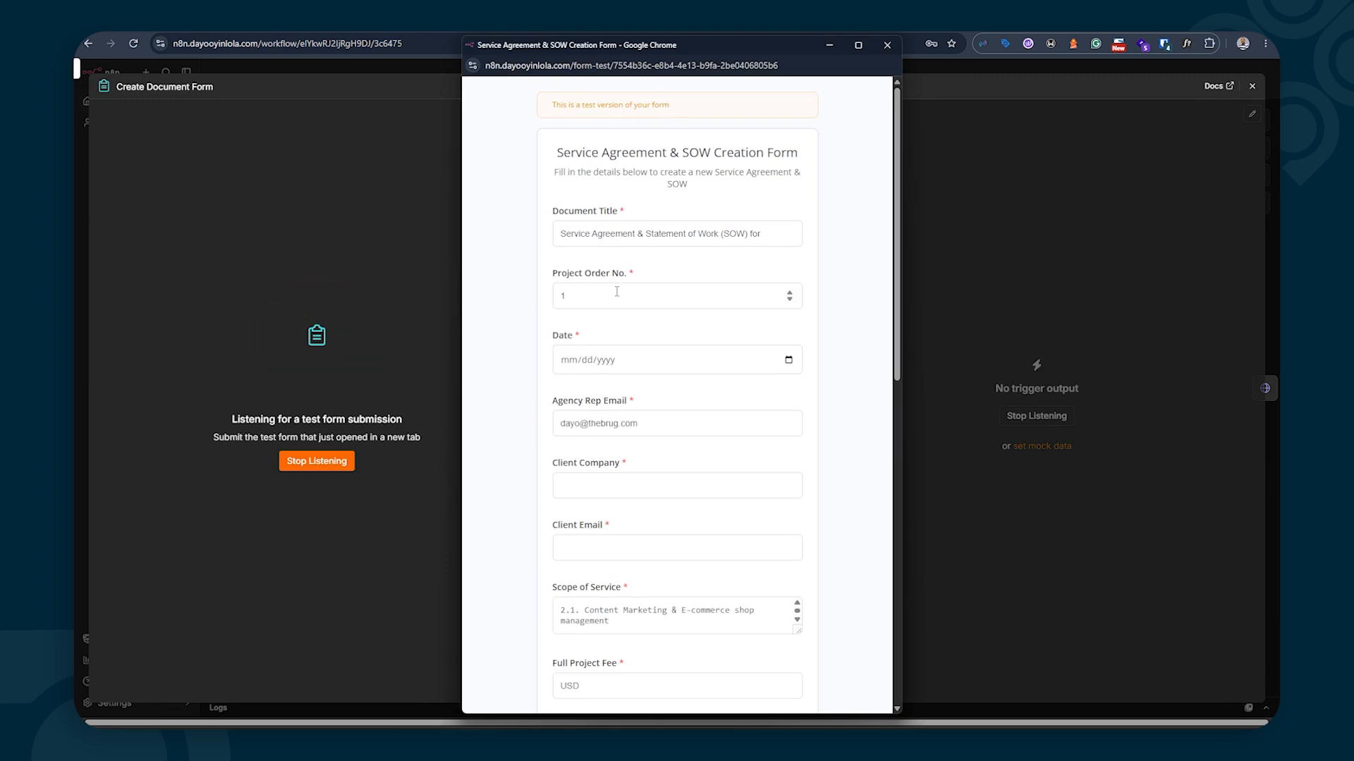
{"action": "left_click", "coordinate": [887, 44]}
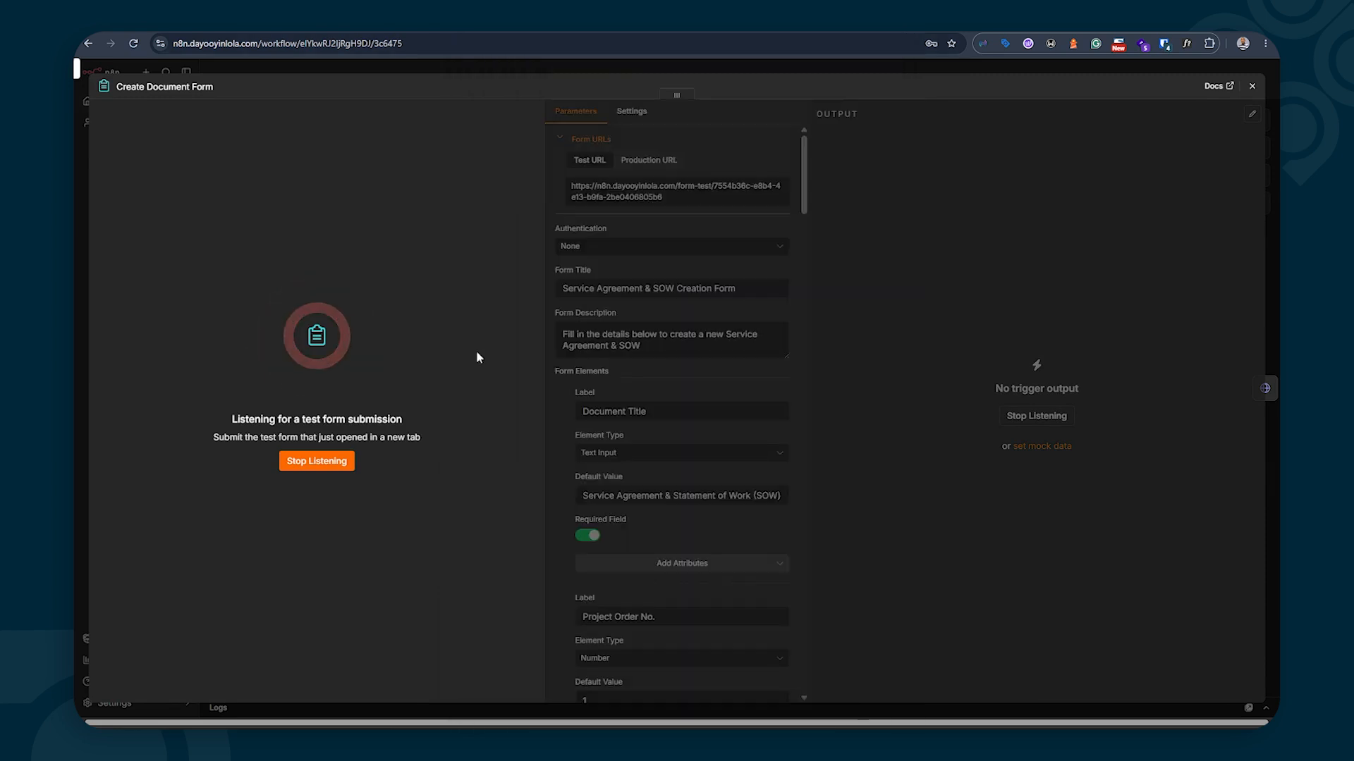
{"action": "left_click", "coordinate": [317, 461]}
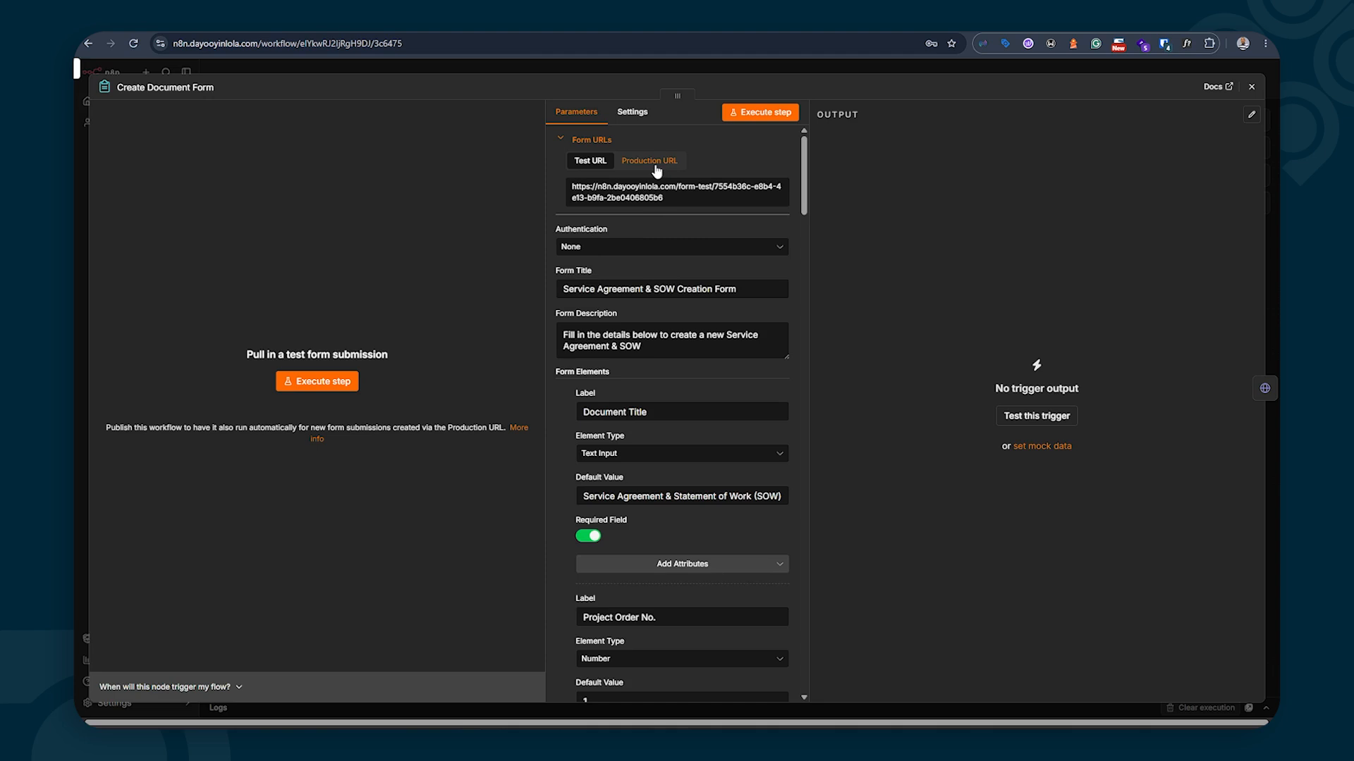
{"action": "left_click", "coordinate": [754, 113]}
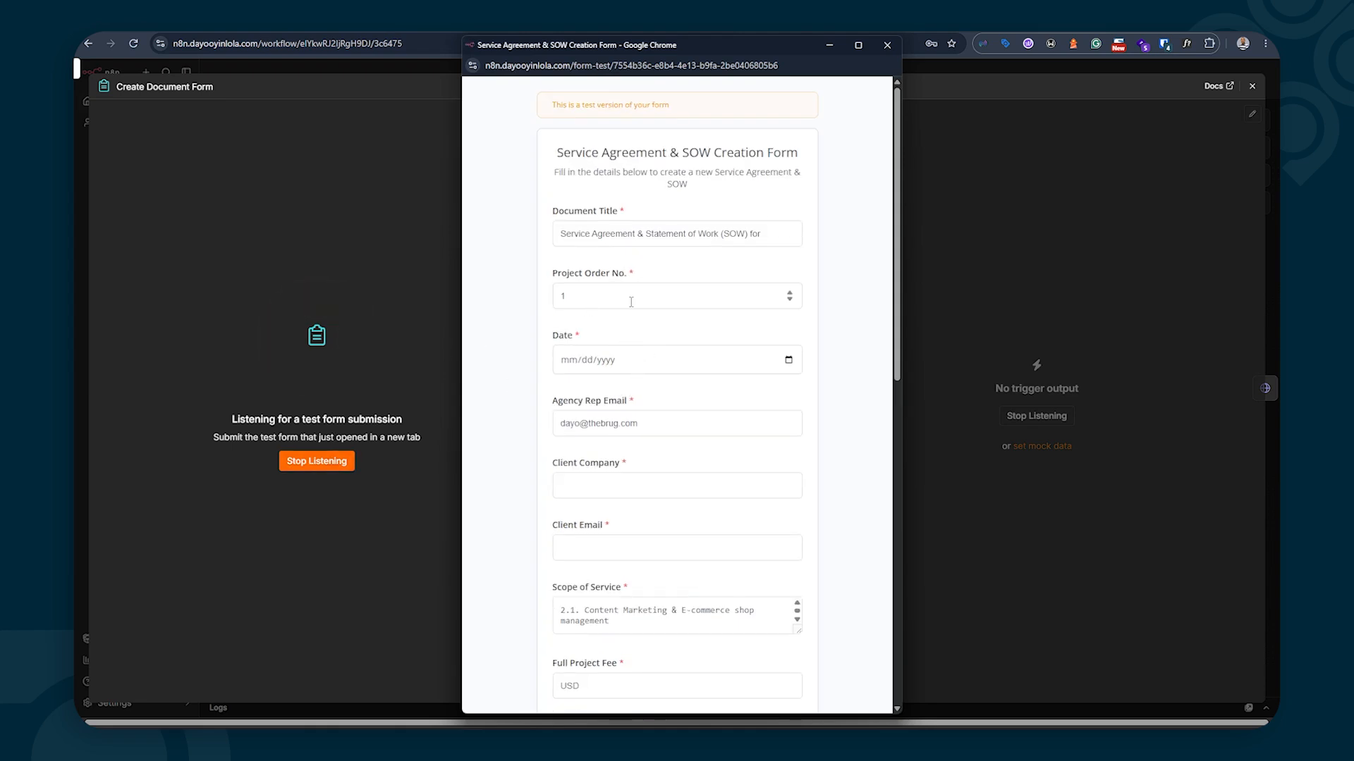
Submit a test form titled 'Goog' with a date, then pin its output and close the node
{"action": "left_click", "coordinate": [779, 230]}
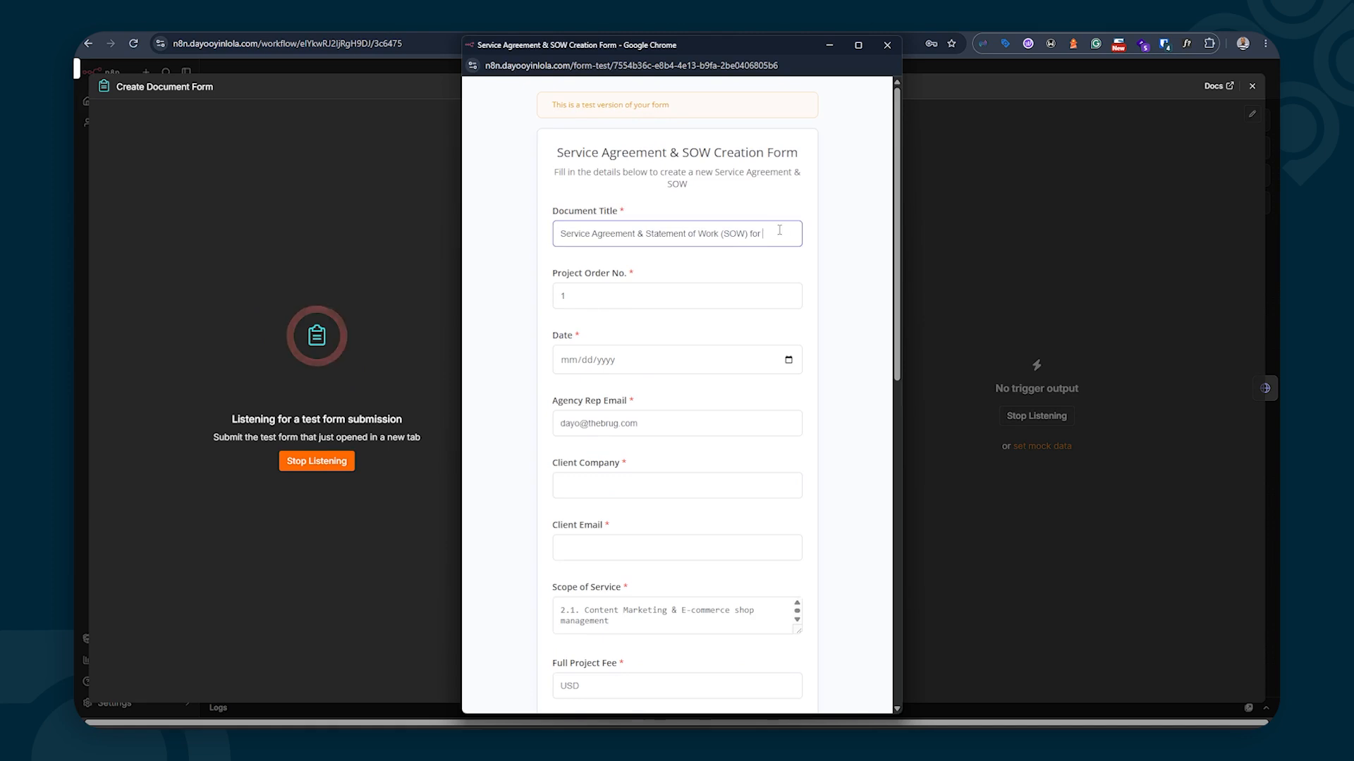
{"action": "type", "text": "Google"}
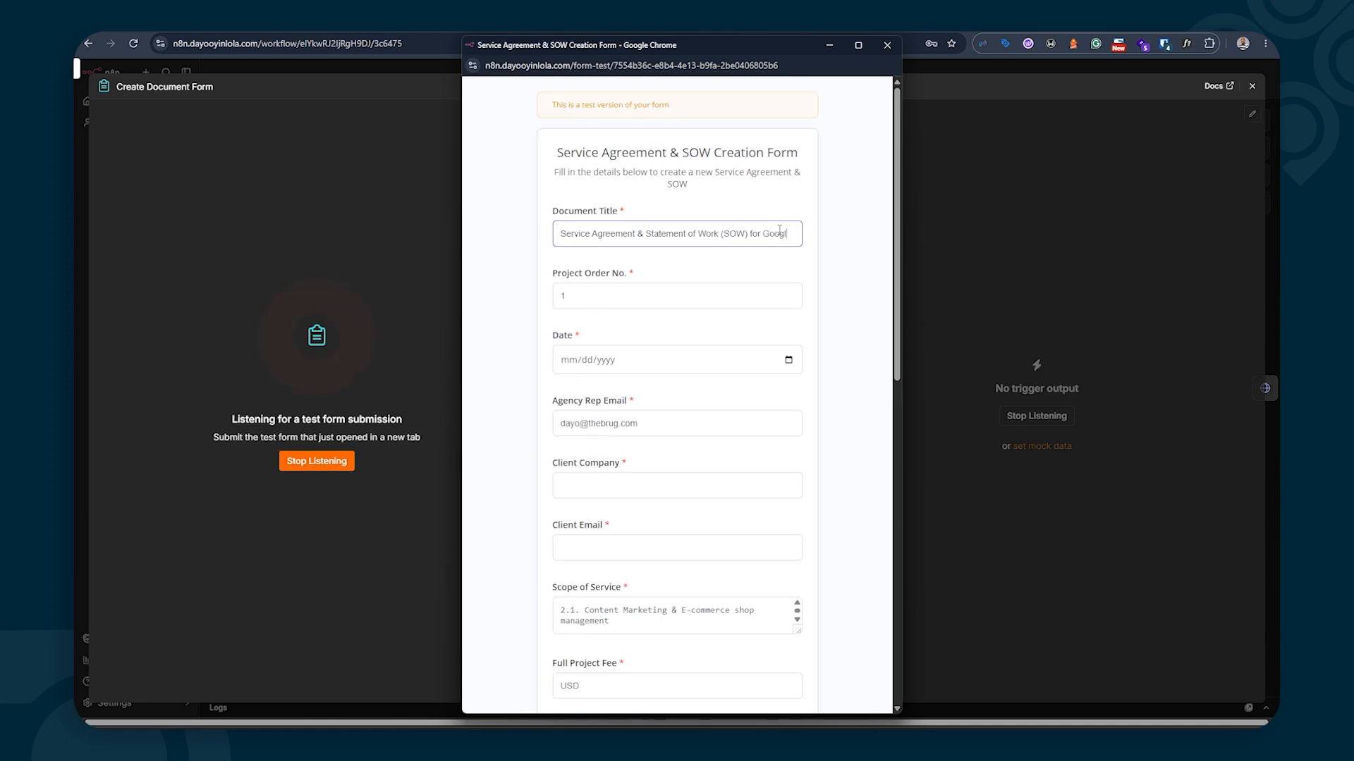
{"action": "left_click", "coordinate": [788, 359]}
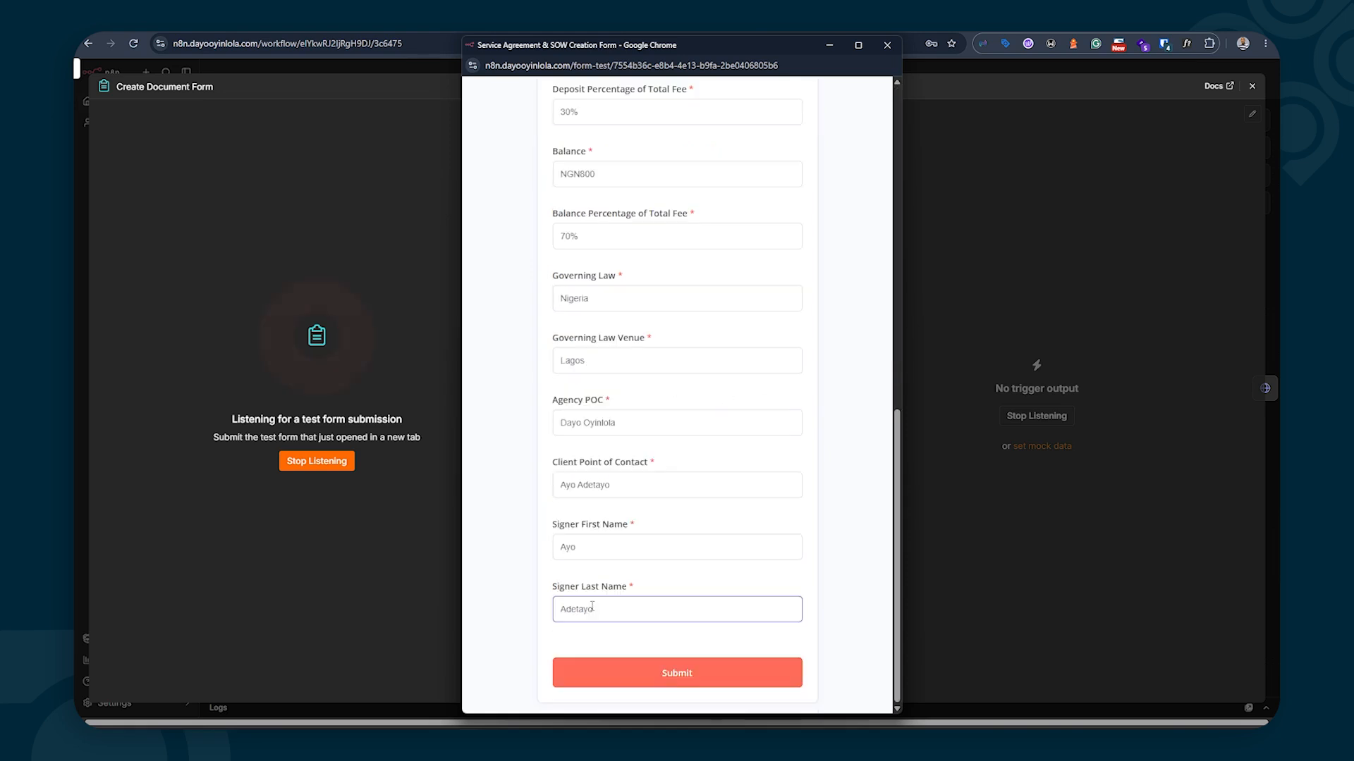
{"action": "left_click", "coordinate": [655, 670]}
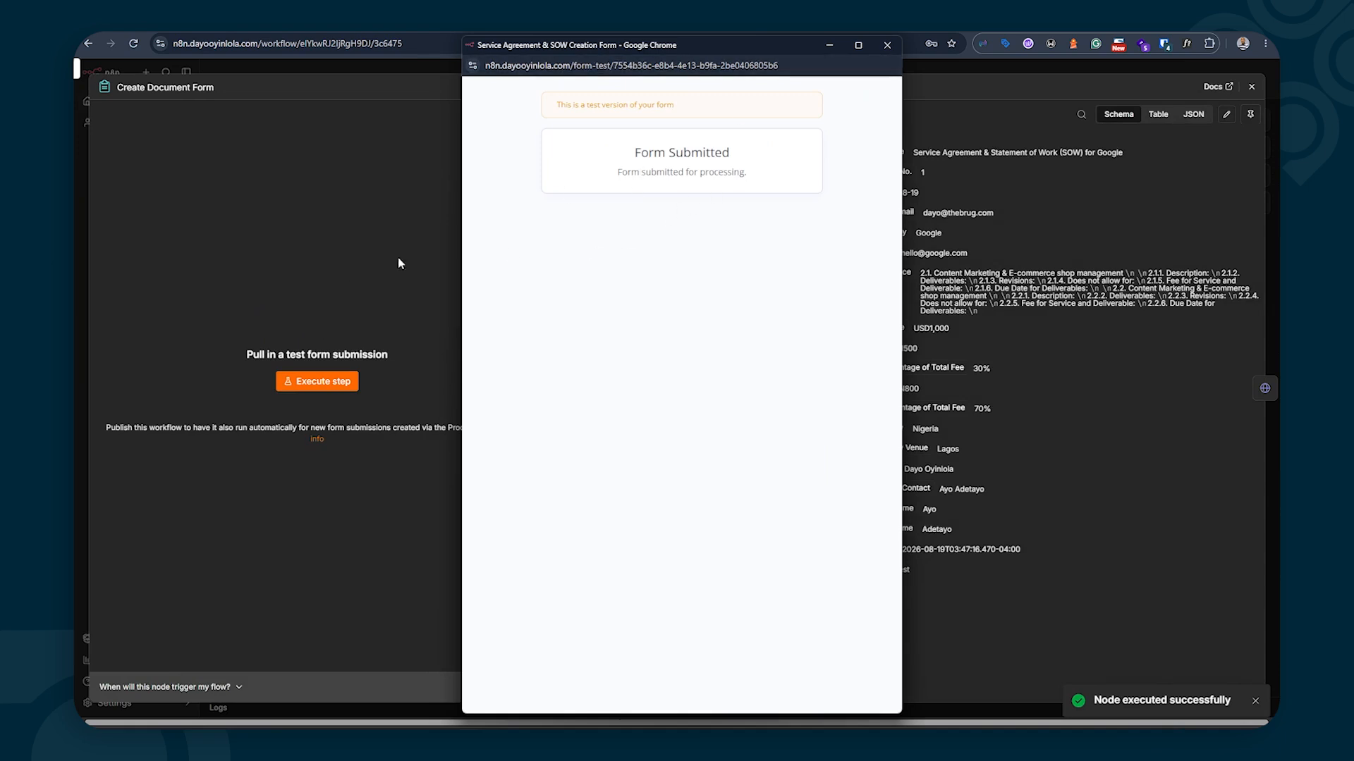
{"action": "left_click", "coordinate": [887, 44]}
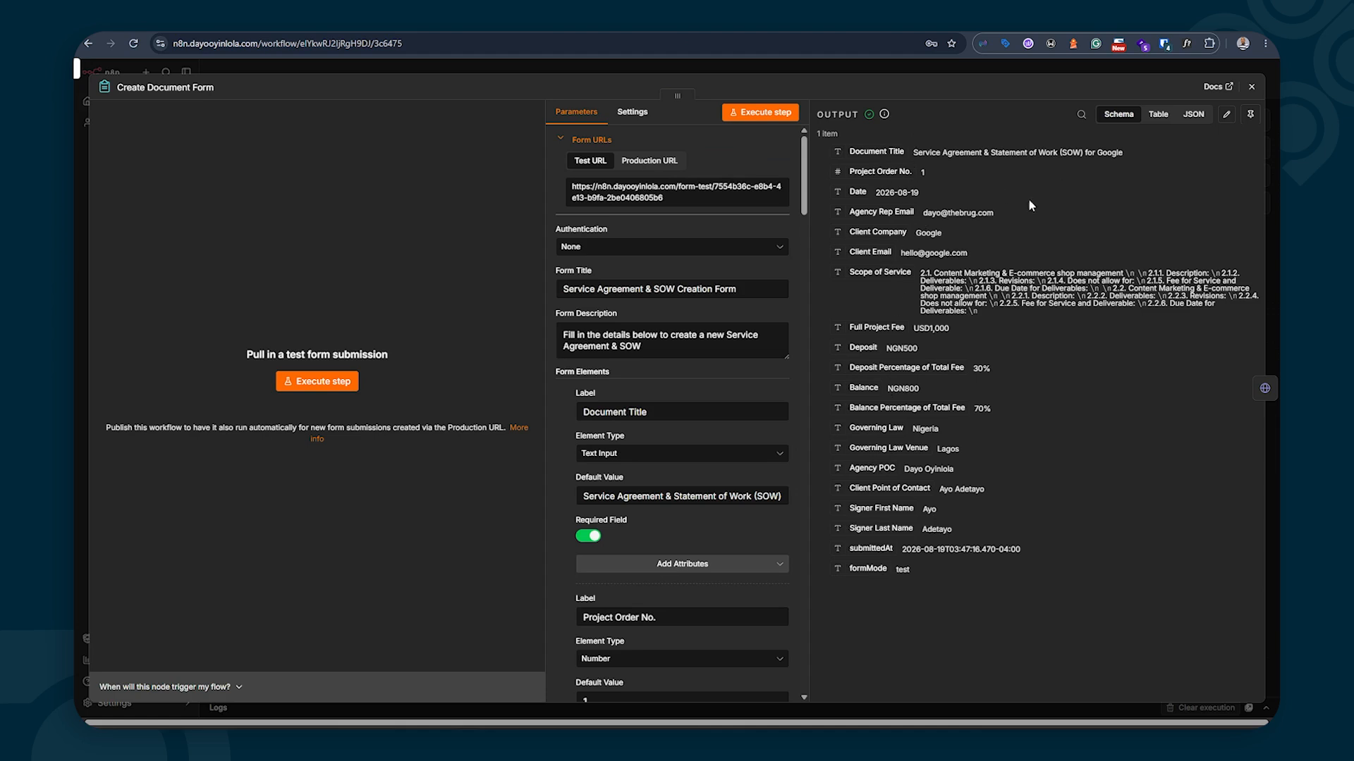
{"action": "left_click", "coordinate": [1246, 117]}
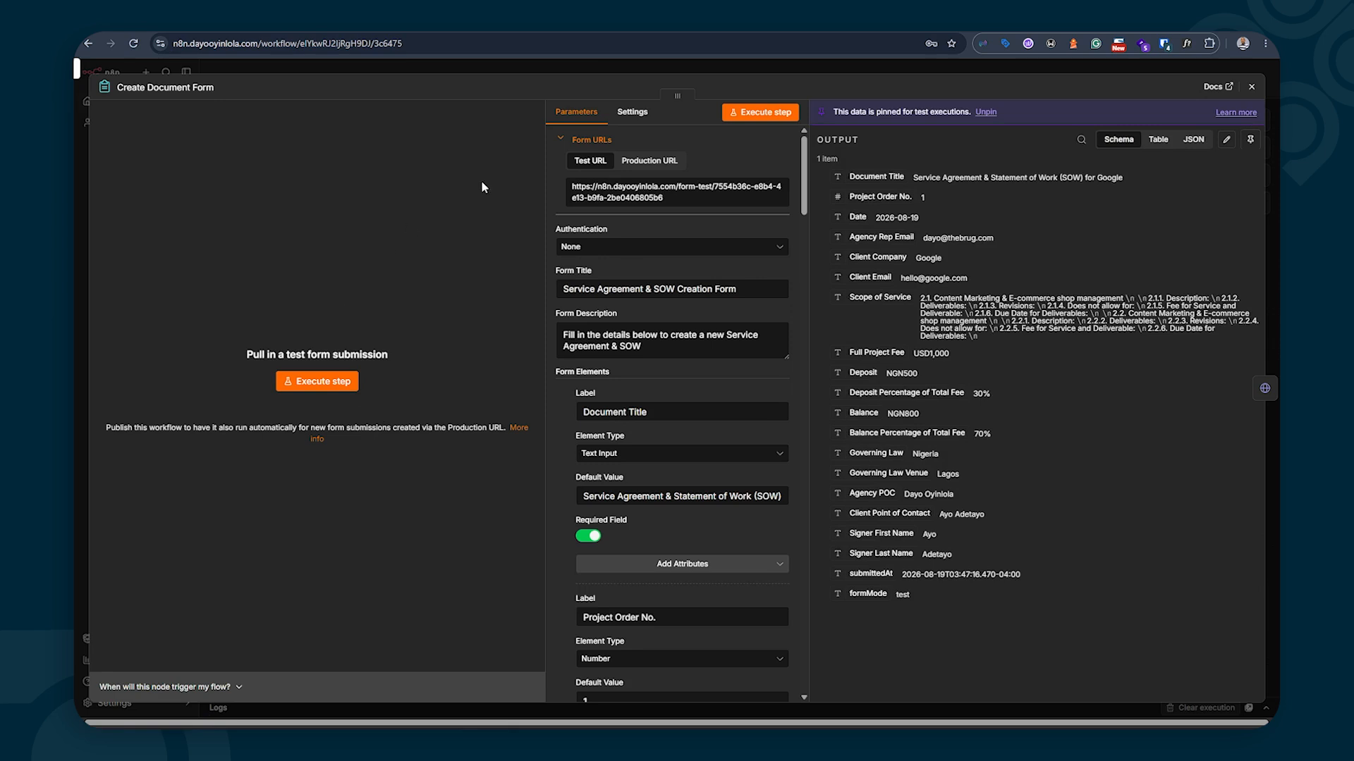
{"action": "left_click", "coordinate": [1251, 86]}
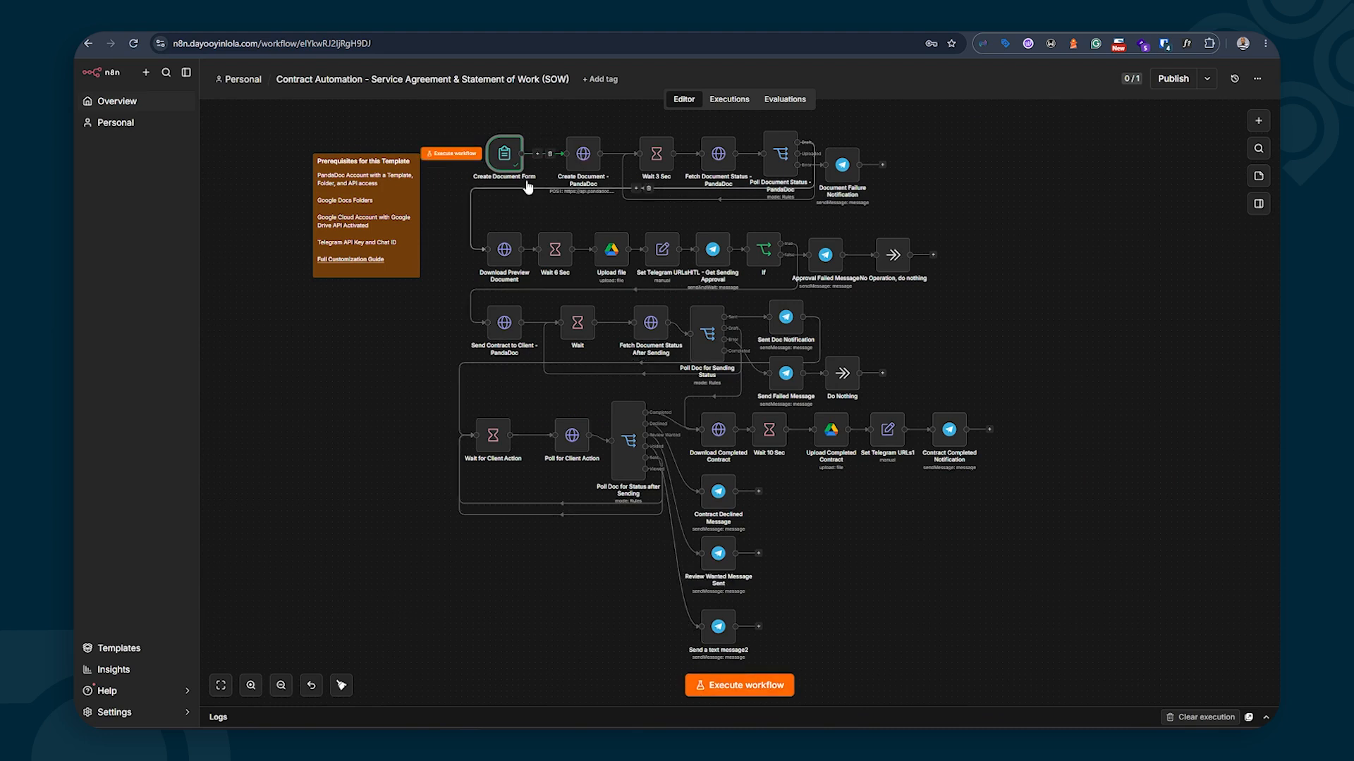
Check the form node, then open Create Document - PandaDoc and switch its INPUT view from Table to JSON
{"action": "double_click", "coordinate": [506, 156]}
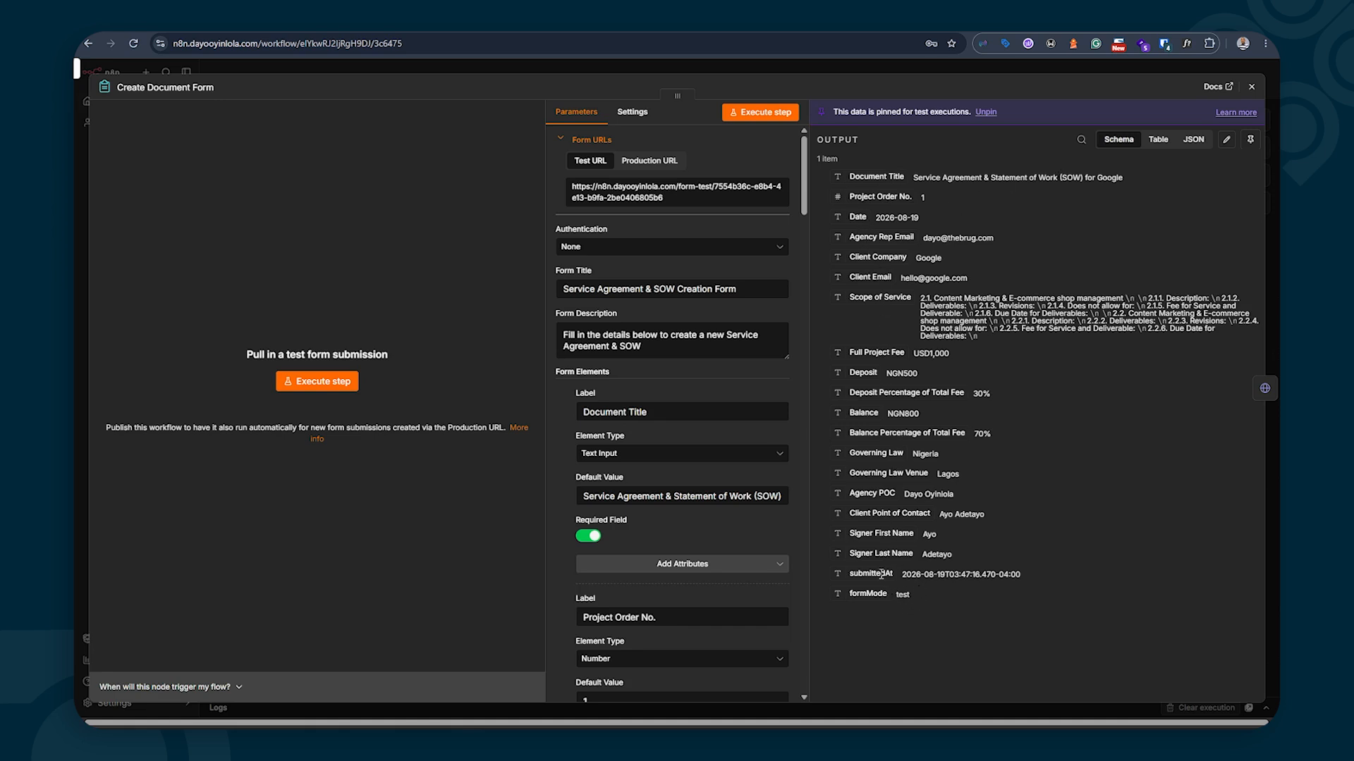
{"action": "left_click", "coordinate": [1251, 88]}
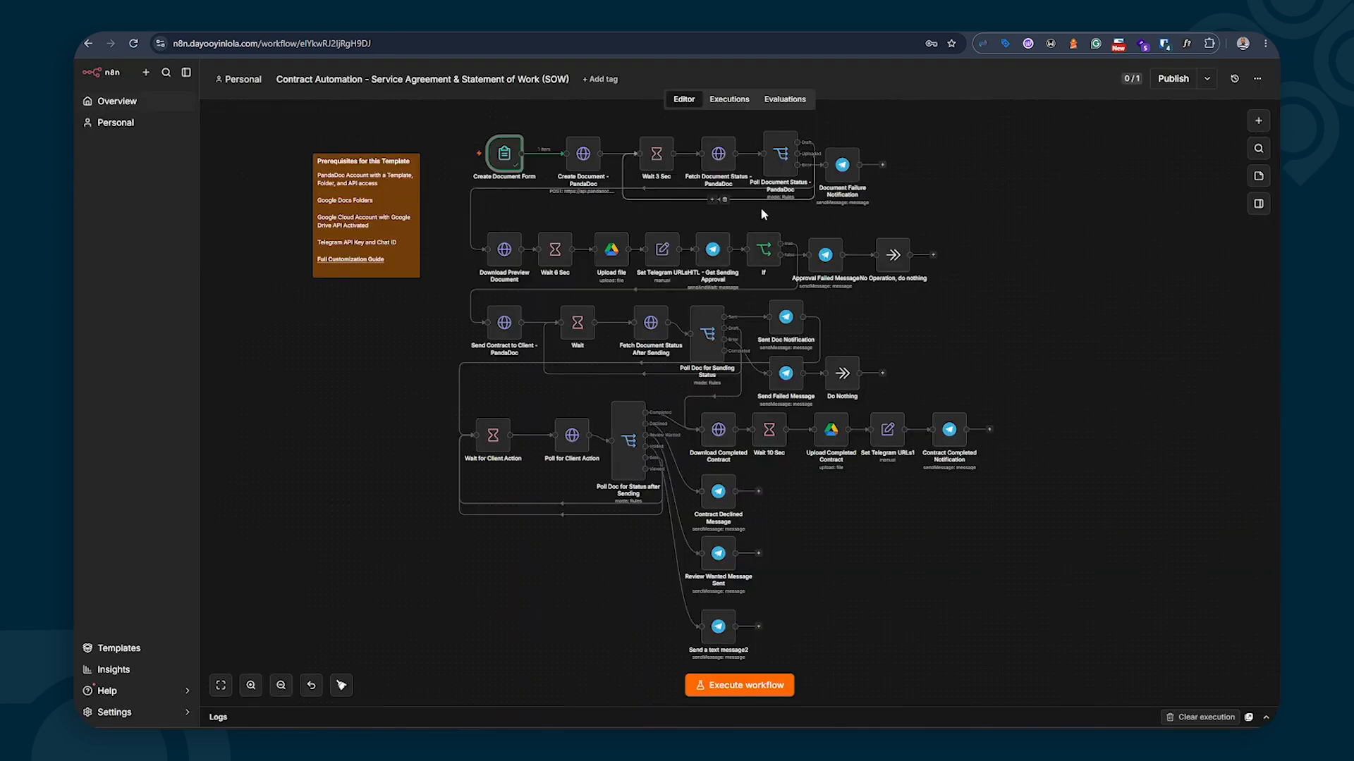
{"action": "double_click", "coordinate": [584, 155]}
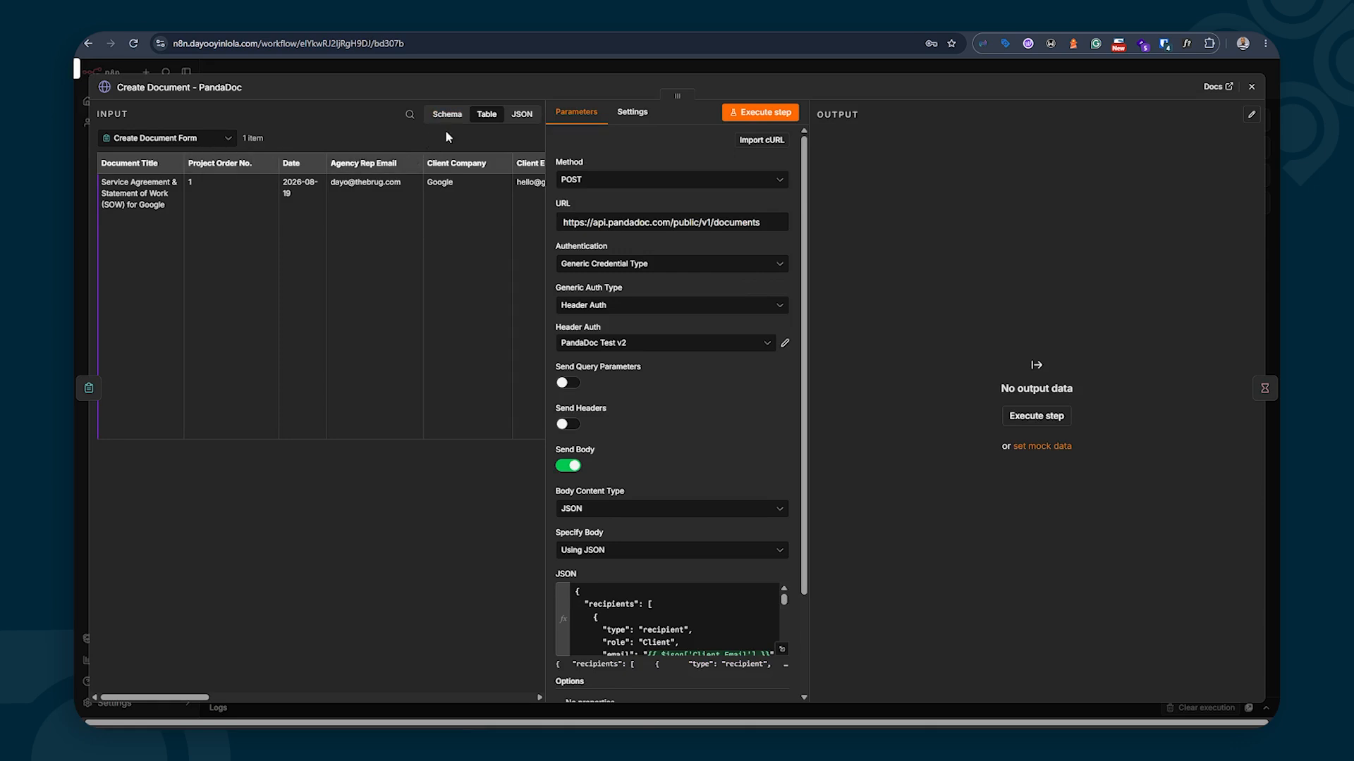
{"action": "left_click", "coordinate": [518, 118]}
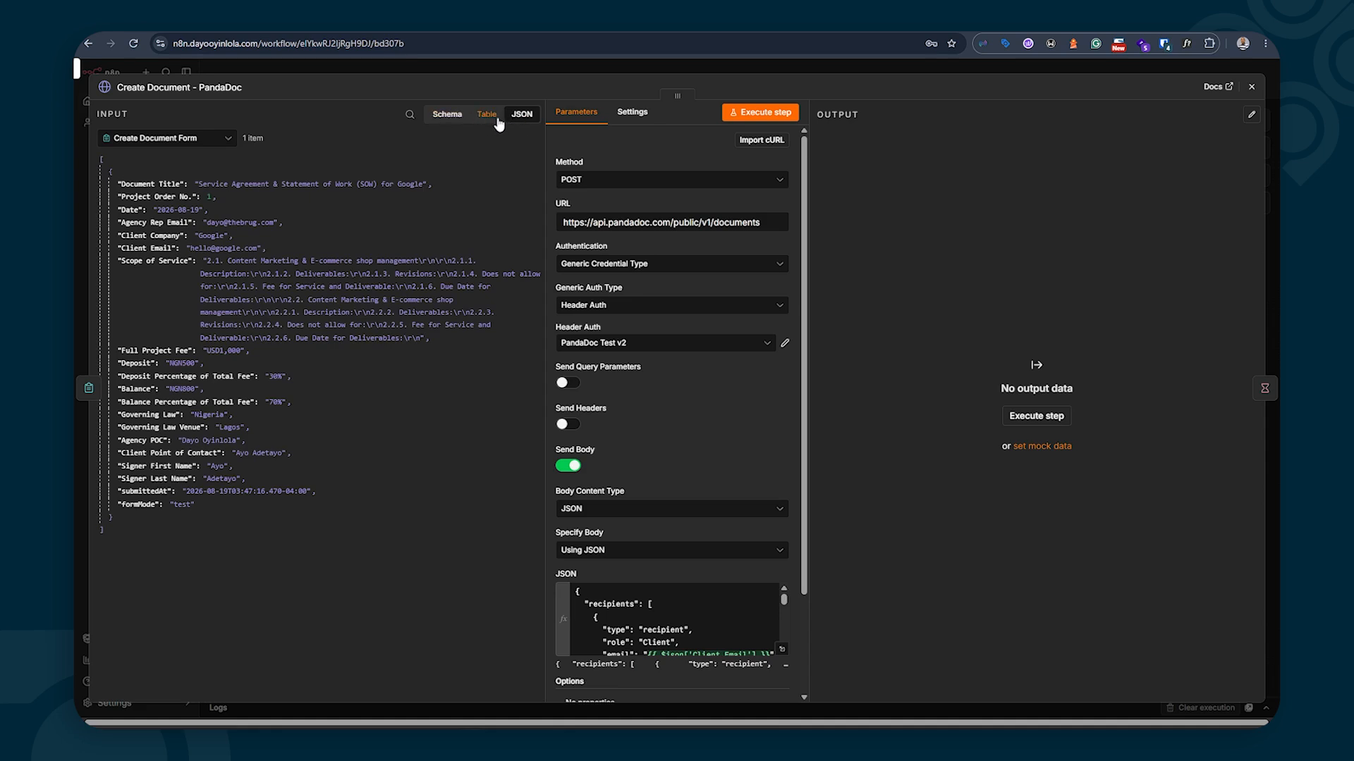
{"action": "left_click", "coordinate": [488, 119]}
{"action": "left_click", "coordinate": [516, 118]}
Switch to PandaDoc's Create Document API reference and scroll through its template body parameters
{"action": "key", "text": "ctrl+Tab"}
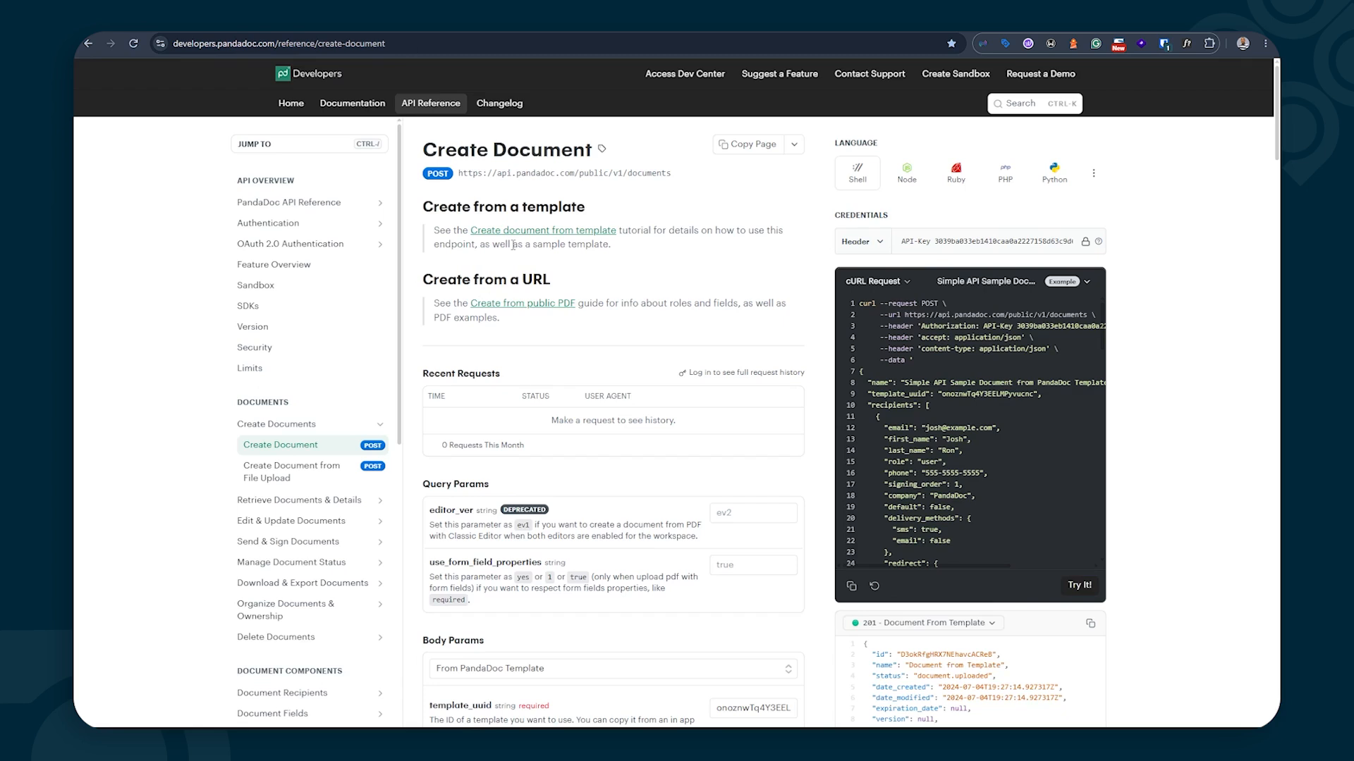
{"action": "scroll", "coordinate": [630, 269], "scroll_direction": "down", "scroll_amount": 4}
{"action": "scroll", "coordinate": [629, 268], "scroll_direction": "up", "scroll_amount": 4}
{"action": "scroll", "coordinate": [629, 269], "scroll_direction": "down", "scroll_amount": 9}
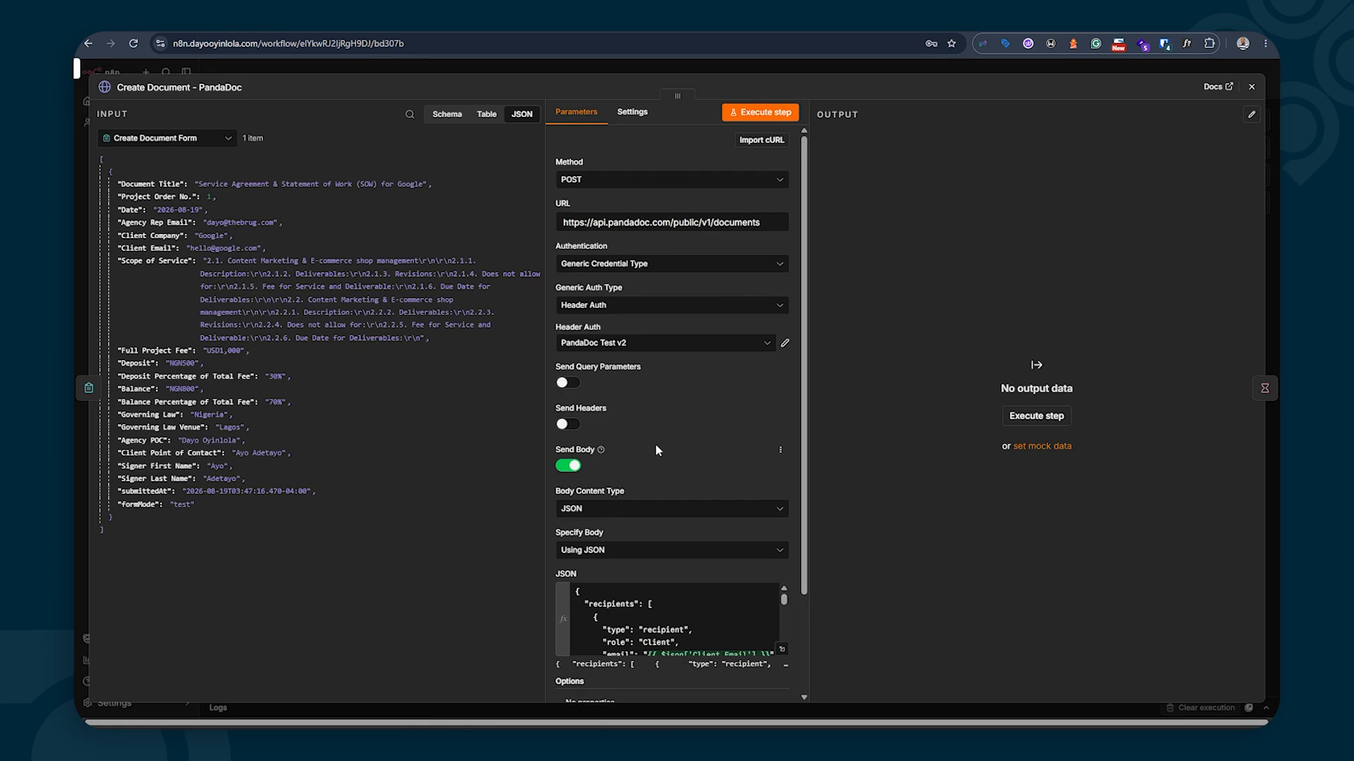
Open the PandaDoc request body in the expression editor and check the resolved JSON, including ProjectPrice NGN1,000,000
{"action": "scroll", "coordinate": [675, 459], "scroll_direction": "down", "scroll_amount": 2}
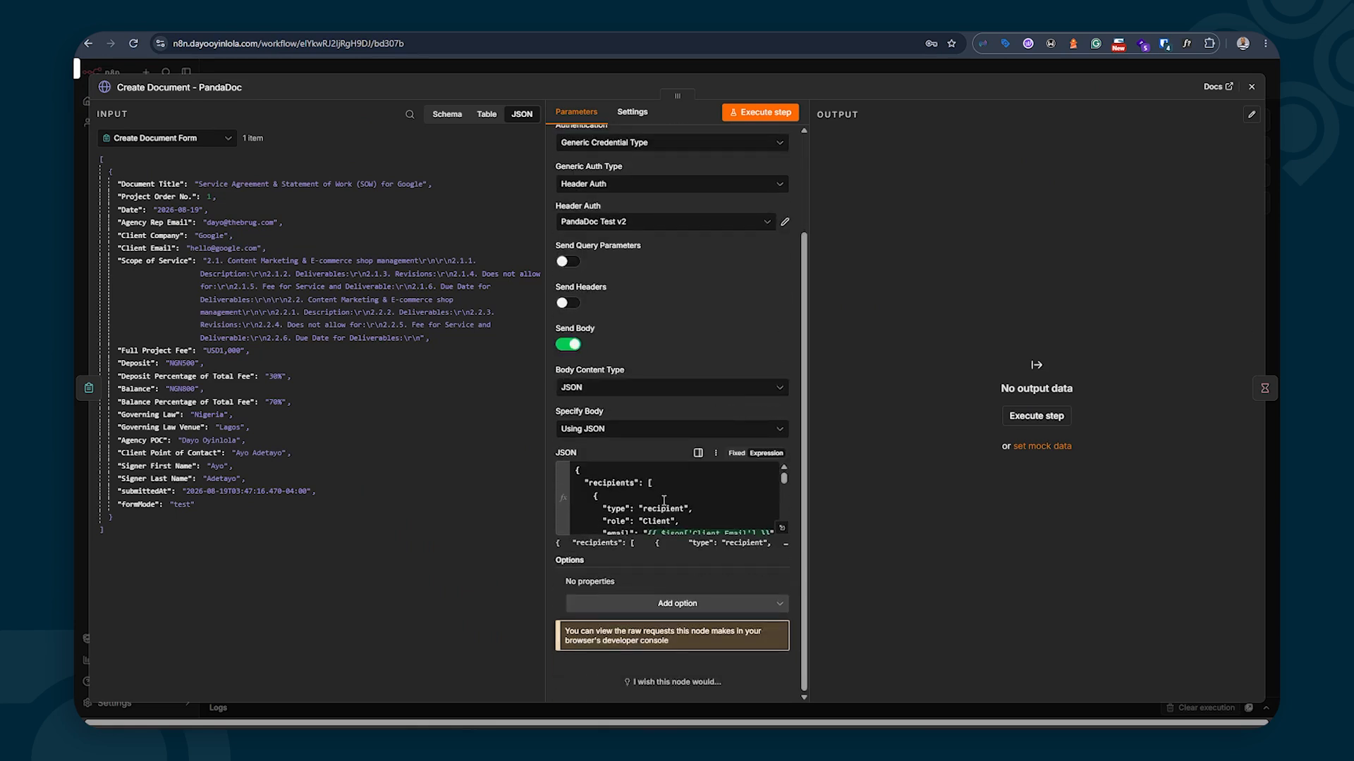
{"action": "left_click", "coordinate": [782, 528]}
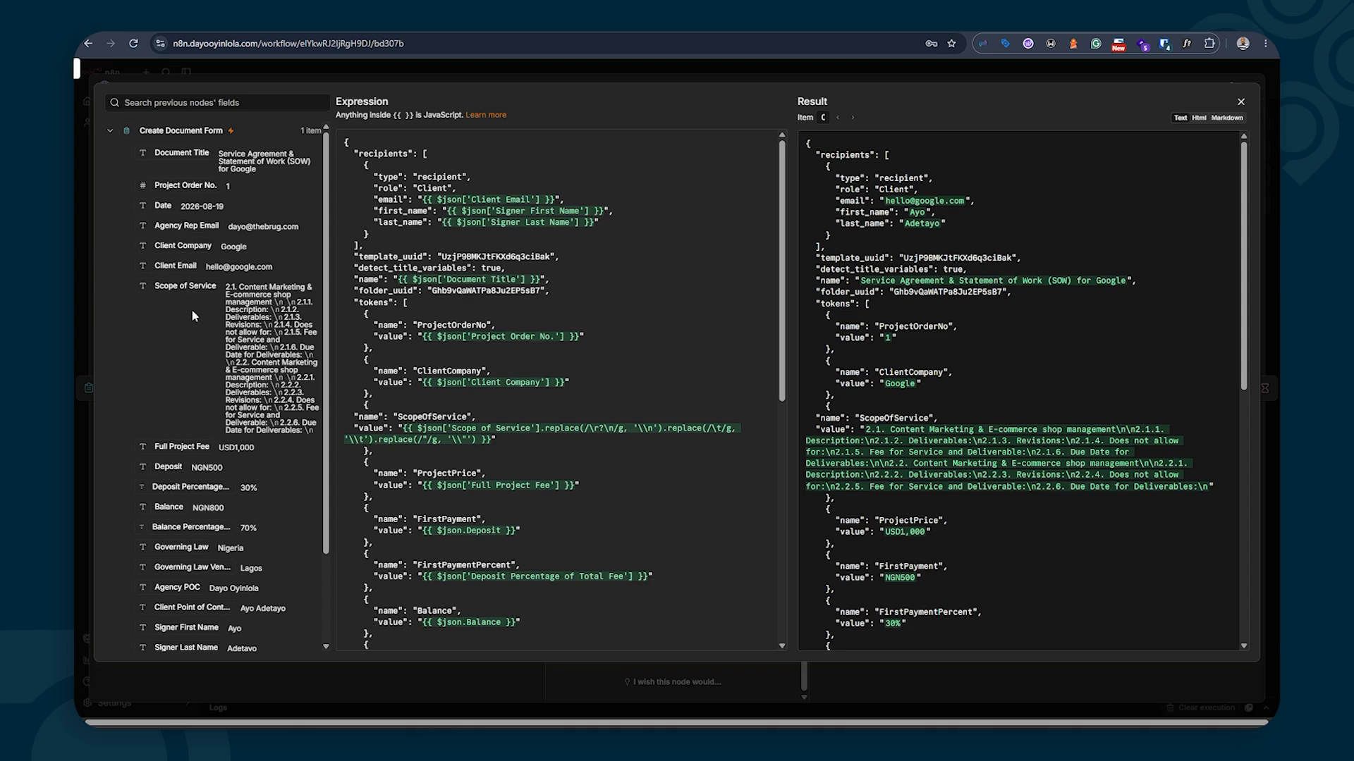
{"action": "scroll", "coordinate": [187, 339], "scroll_direction": "down", "scroll_amount": 3}
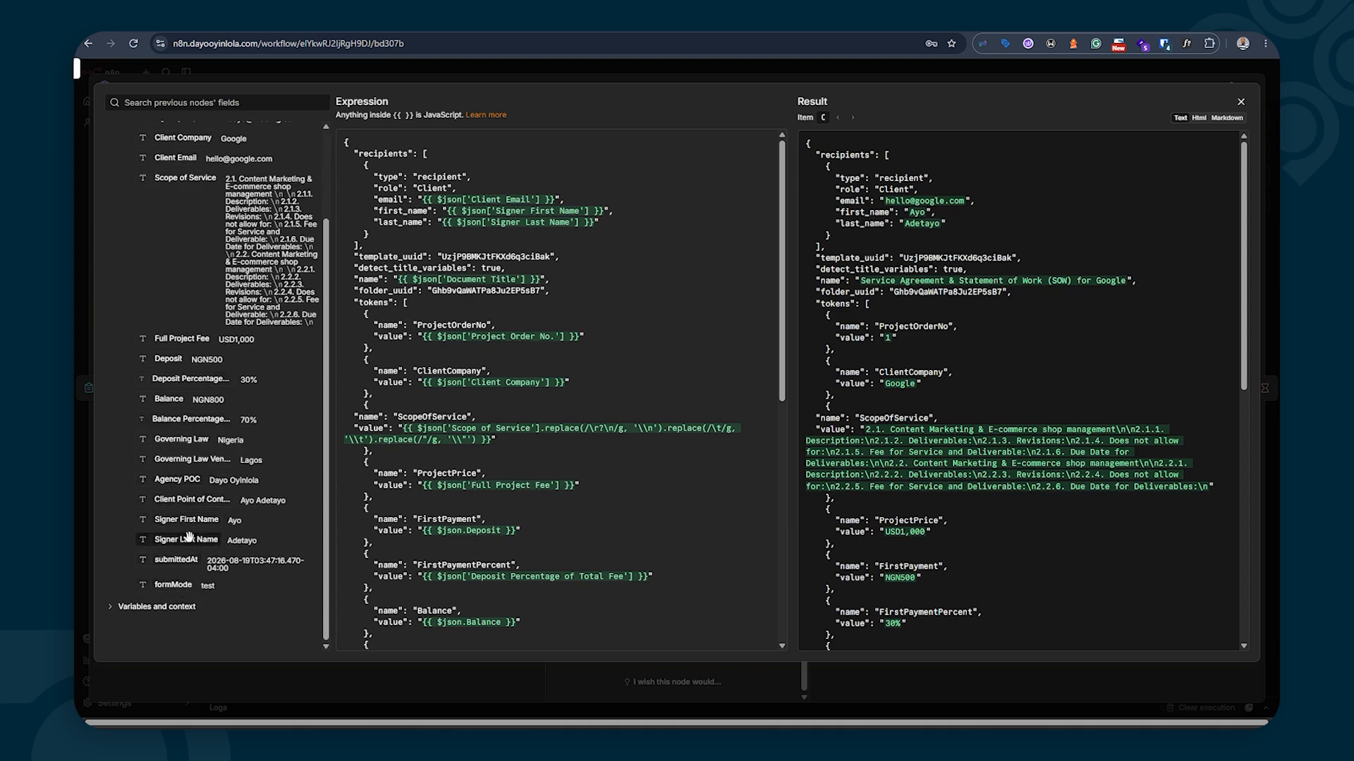
{"action": "scroll", "coordinate": [187, 423], "scroll_direction": "up", "scroll_amount": 3}
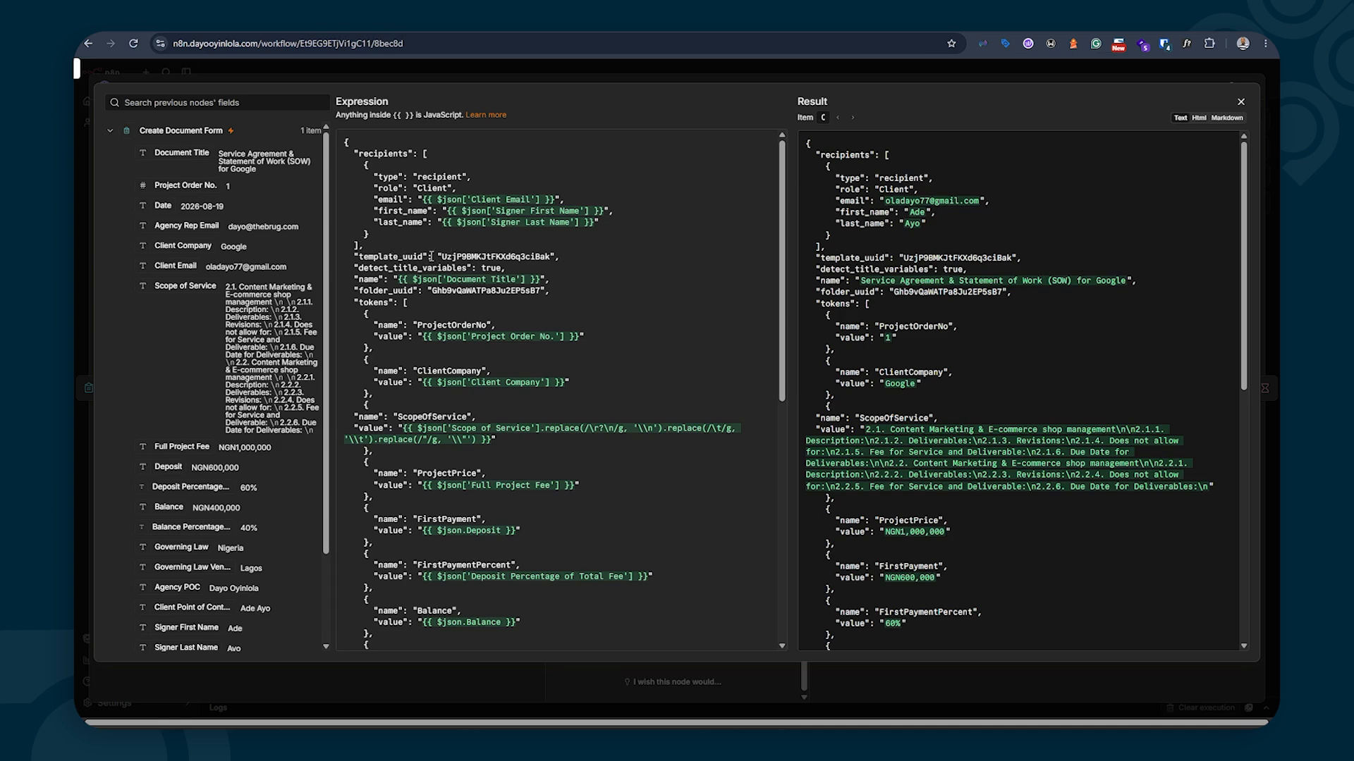
{"action": "left_click", "coordinate": [497, 746]}
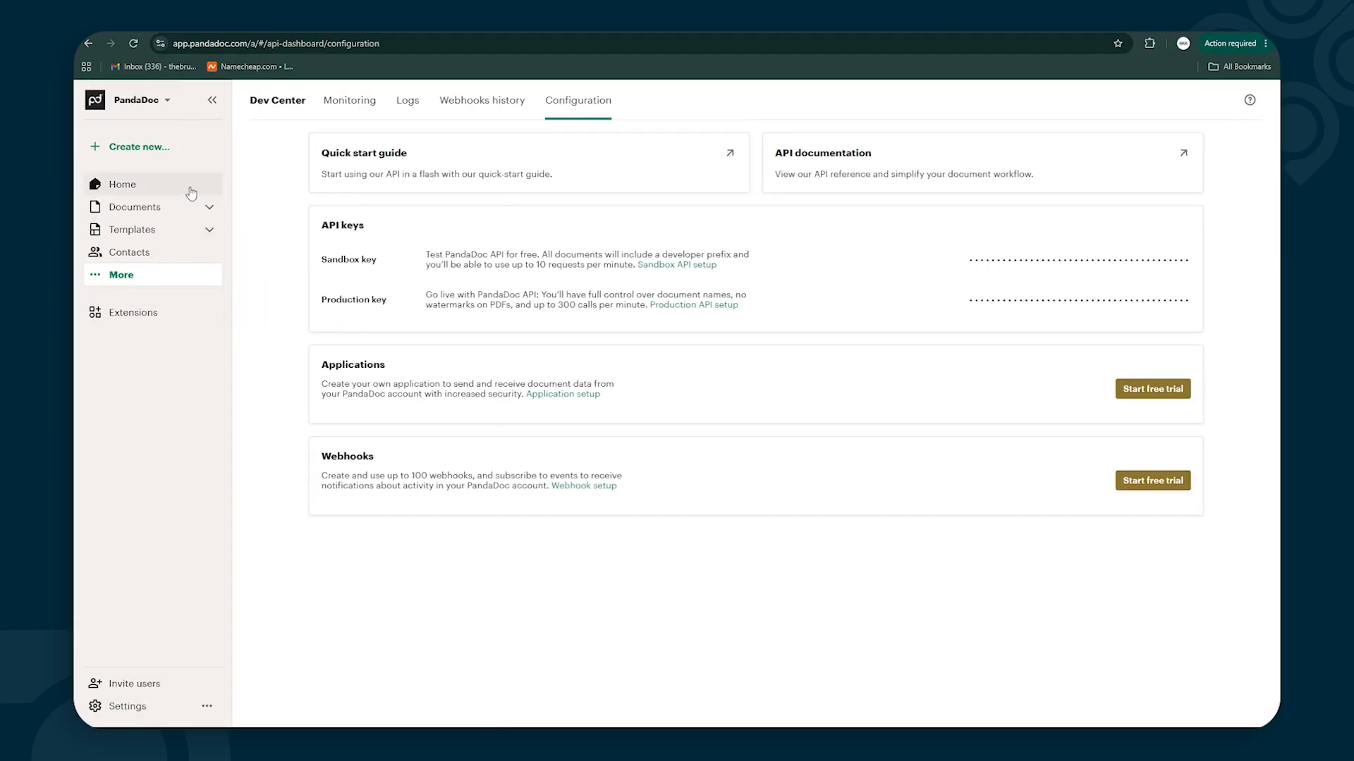
{"action": "left_click", "coordinate": [132, 231]}
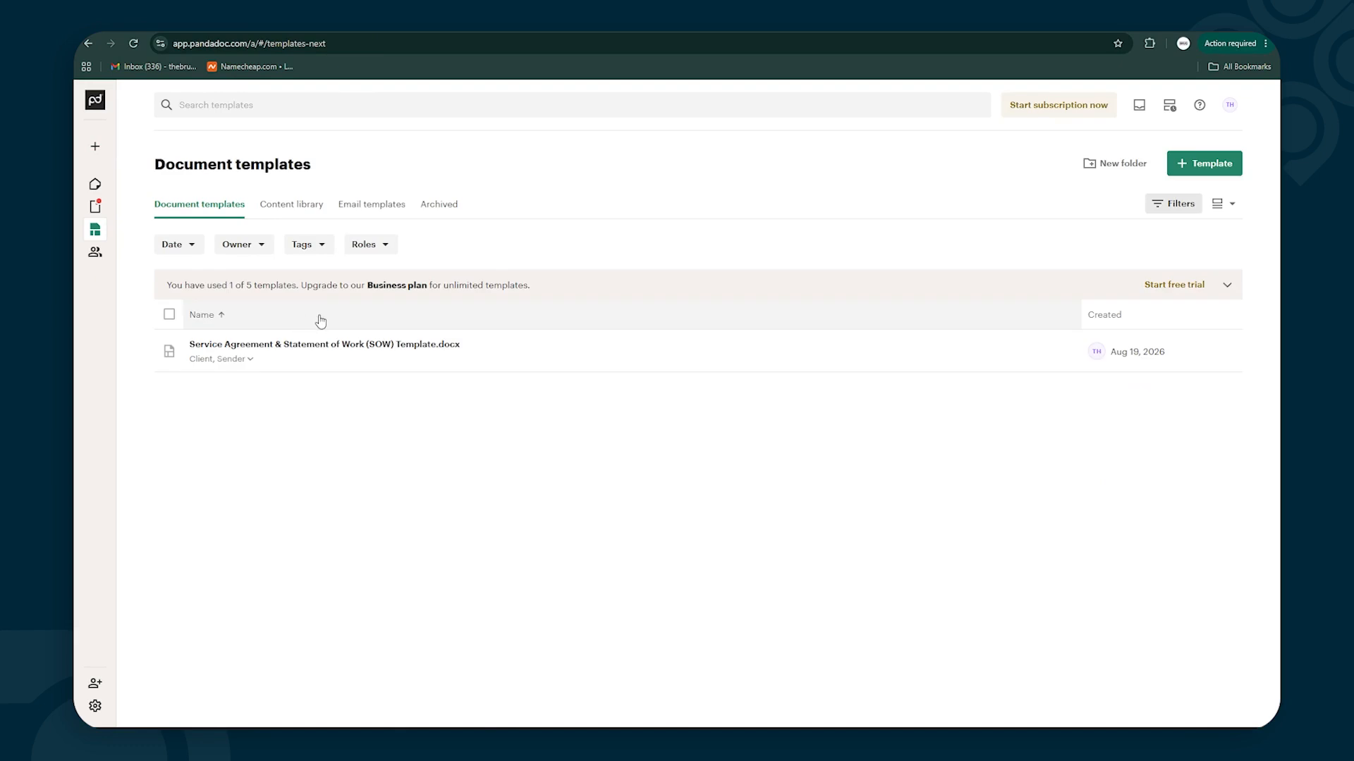
{"action": "left_click", "coordinate": [373, 345]}
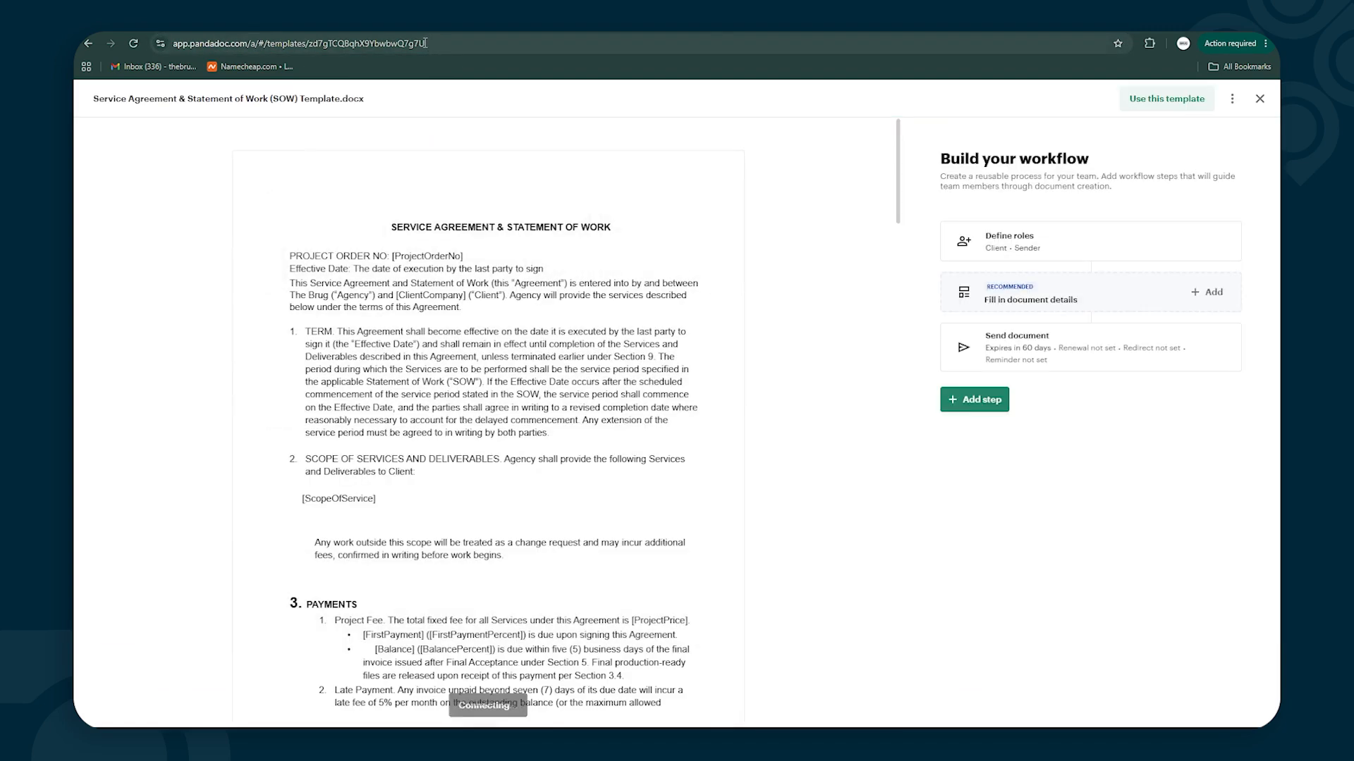
{"action": "left_click", "coordinate": [423, 43]}
{"action": "left_click_drag", "start_coordinate": [424, 43], "coordinate": [310, 44]}
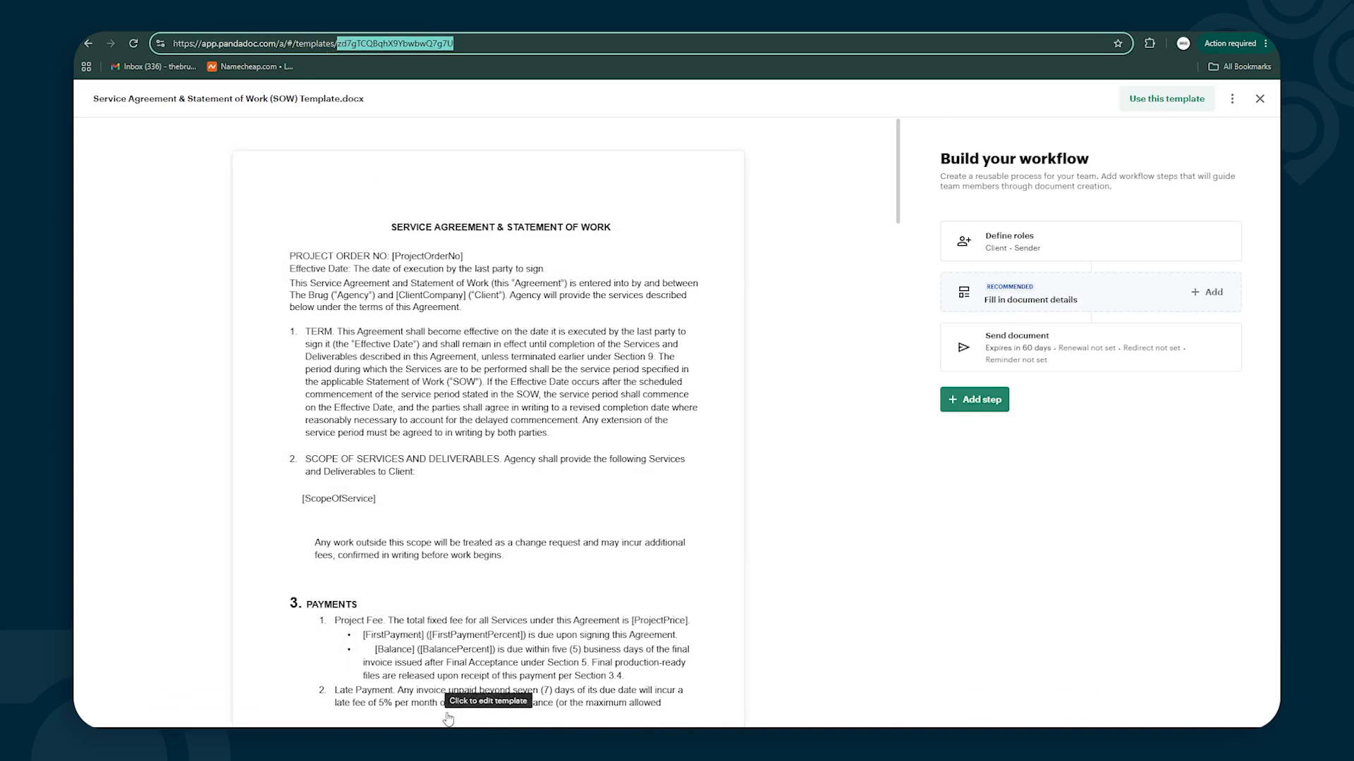
{"action": "left_click", "coordinate": [470, 742]}
{"action": "left_click", "coordinate": [294, 659]}
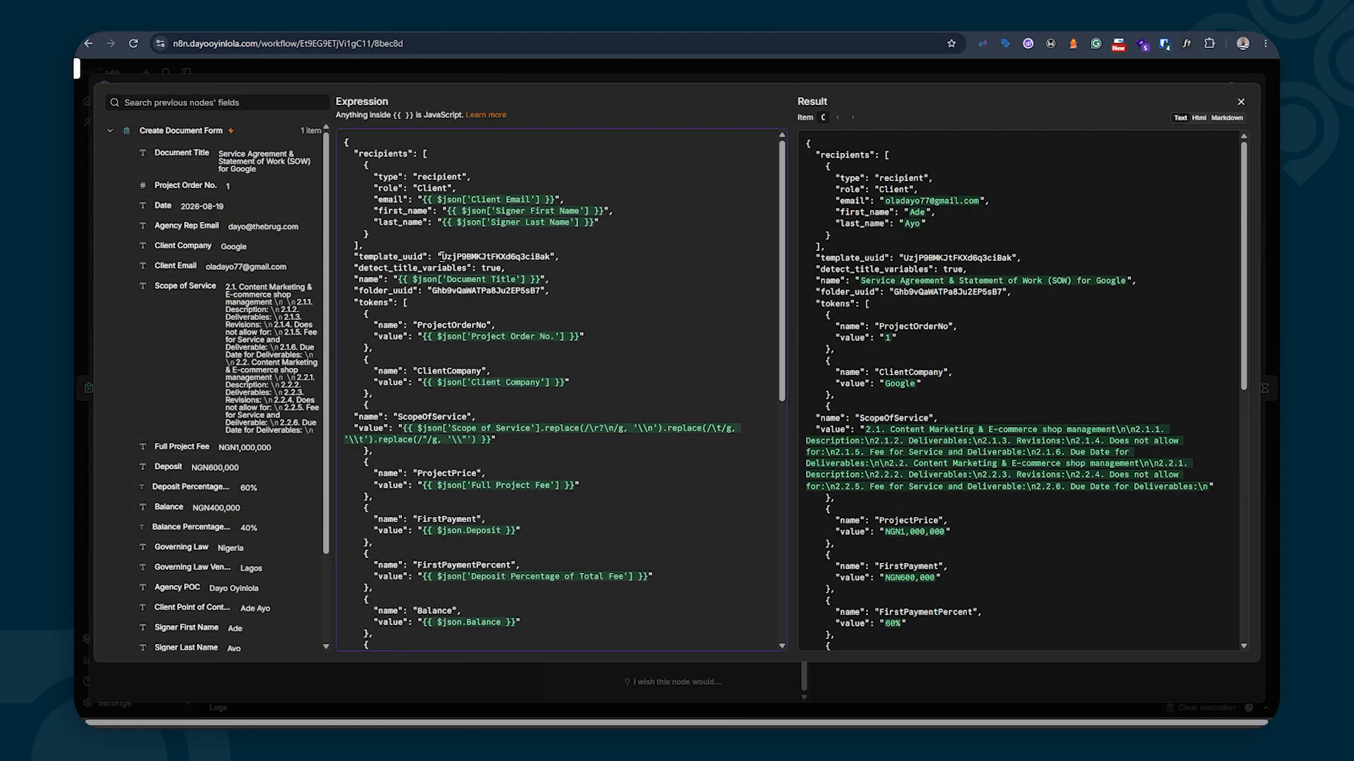
{"action": "left_click_drag", "start_coordinate": [442, 257], "coordinate": [544, 261]}
{"action": "left_click", "coordinate": [440, 296]}
{"action": "left_click_drag", "start_coordinate": [432, 291], "coordinate": [501, 291]}
{"action": "mouse_move", "coordinate": [499, 740]}
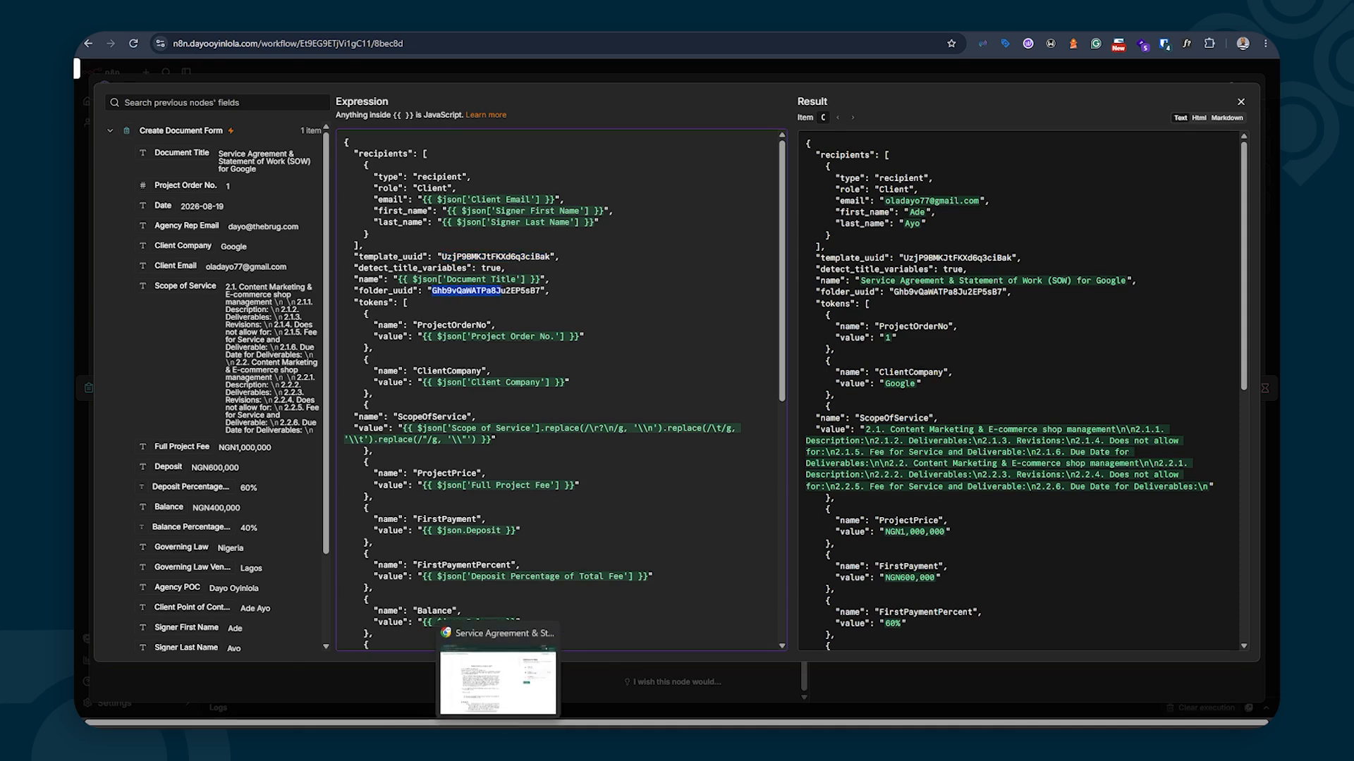
{"action": "left_click", "coordinate": [499, 683]}
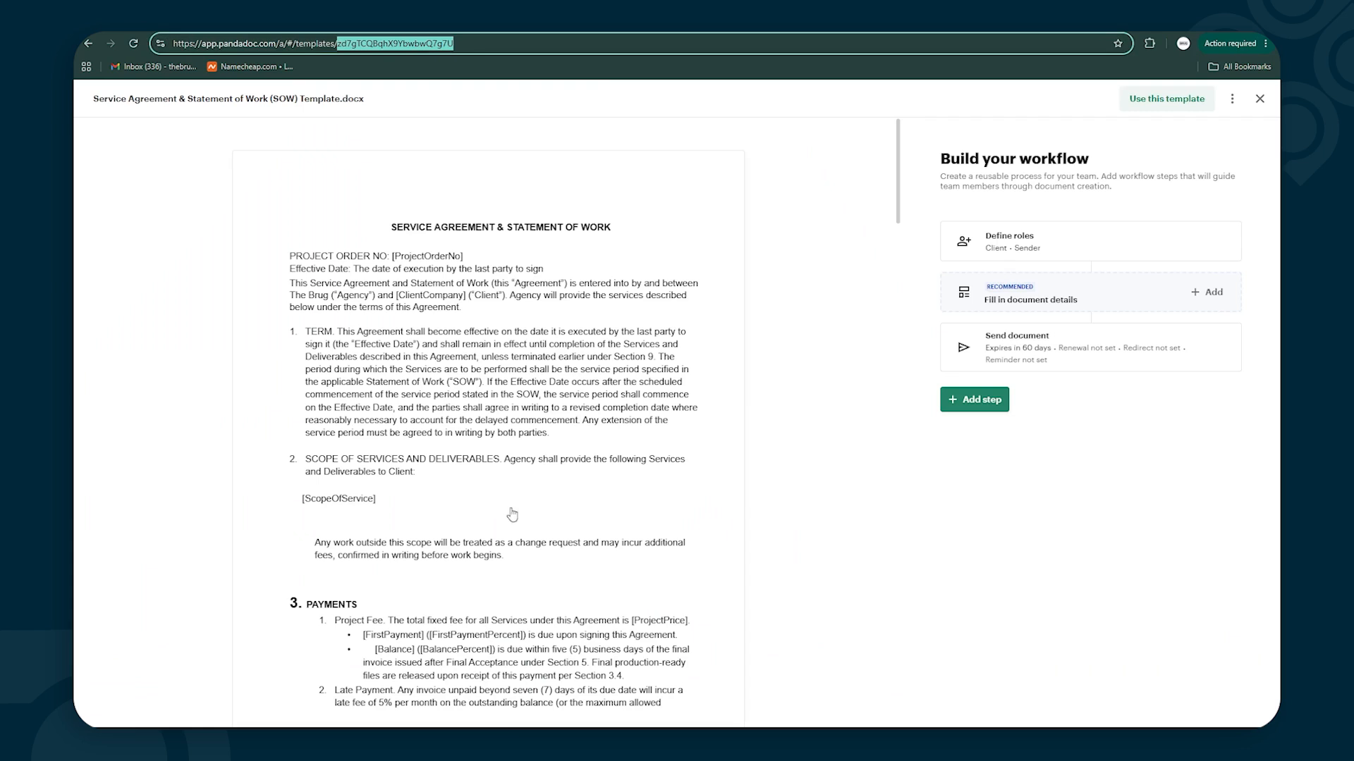
{"action": "left_click", "coordinate": [1259, 98]}
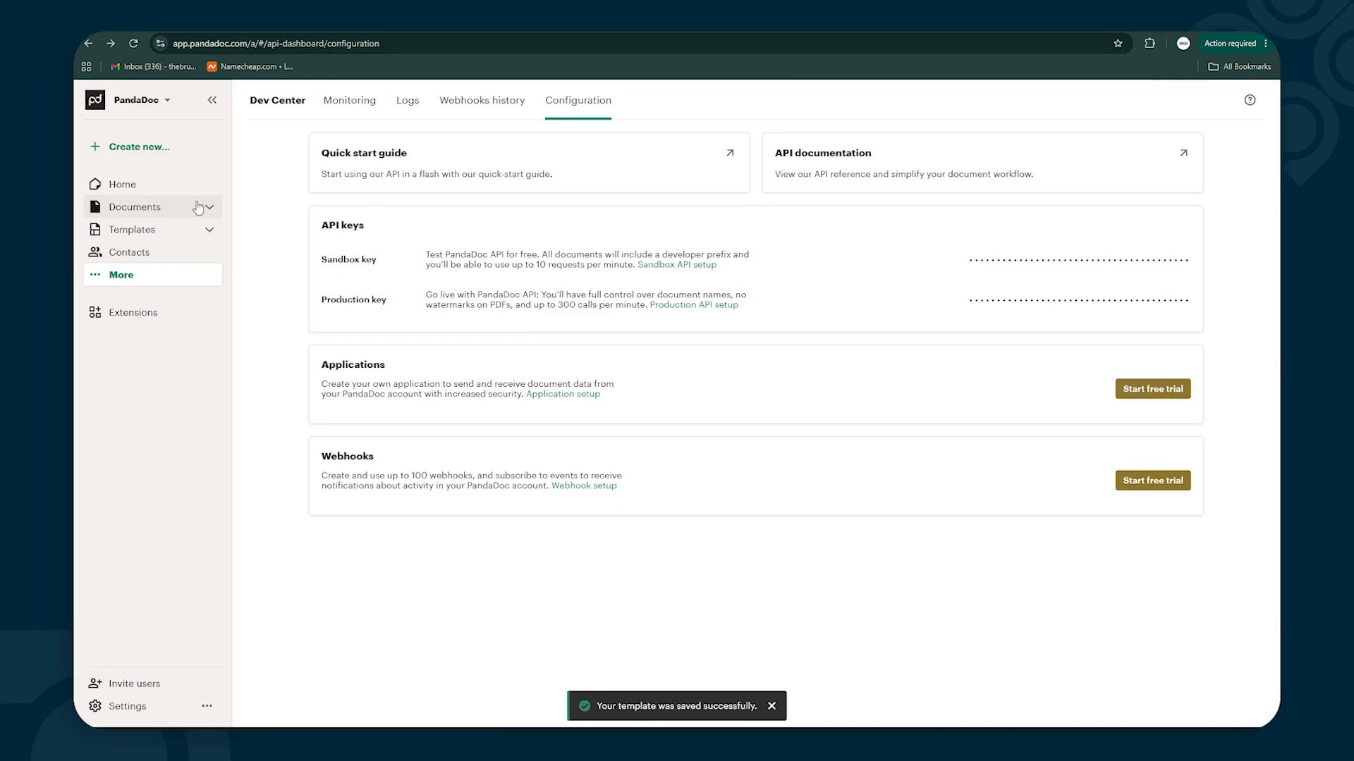
{"action": "left_click", "coordinate": [201, 206]}
{"action": "left_click", "coordinate": [153, 235]}
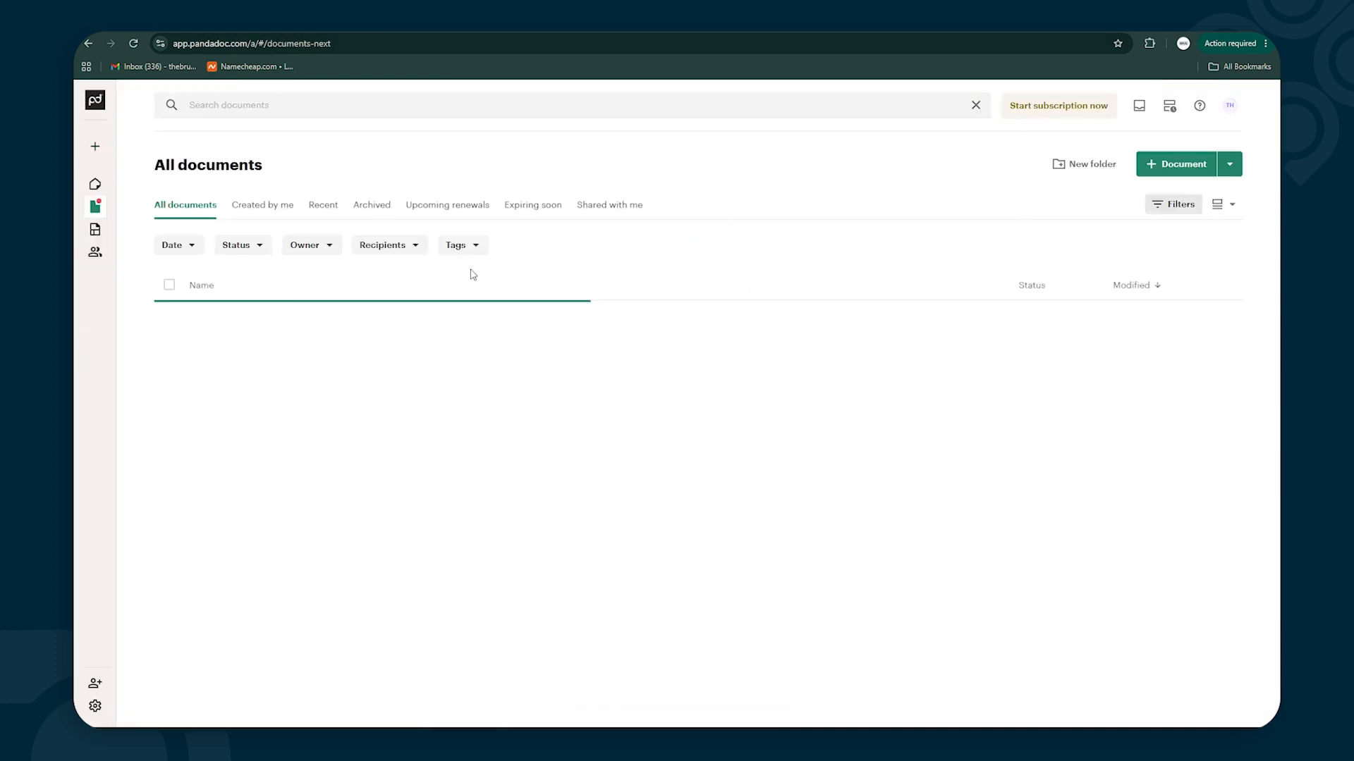
{"action": "left_click", "coordinate": [212, 324]}
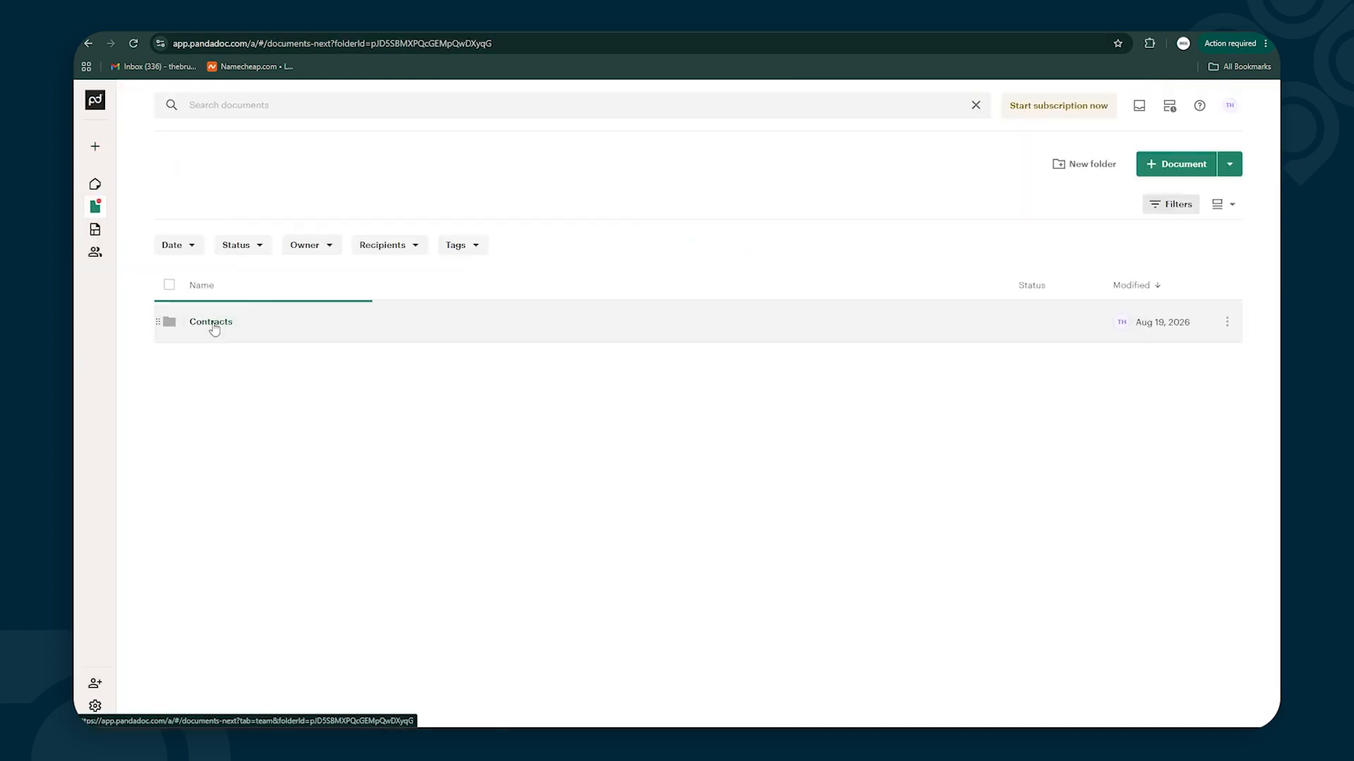
{"action": "left_click", "coordinate": [496, 44]}
{"action": "key", "text": "End"}
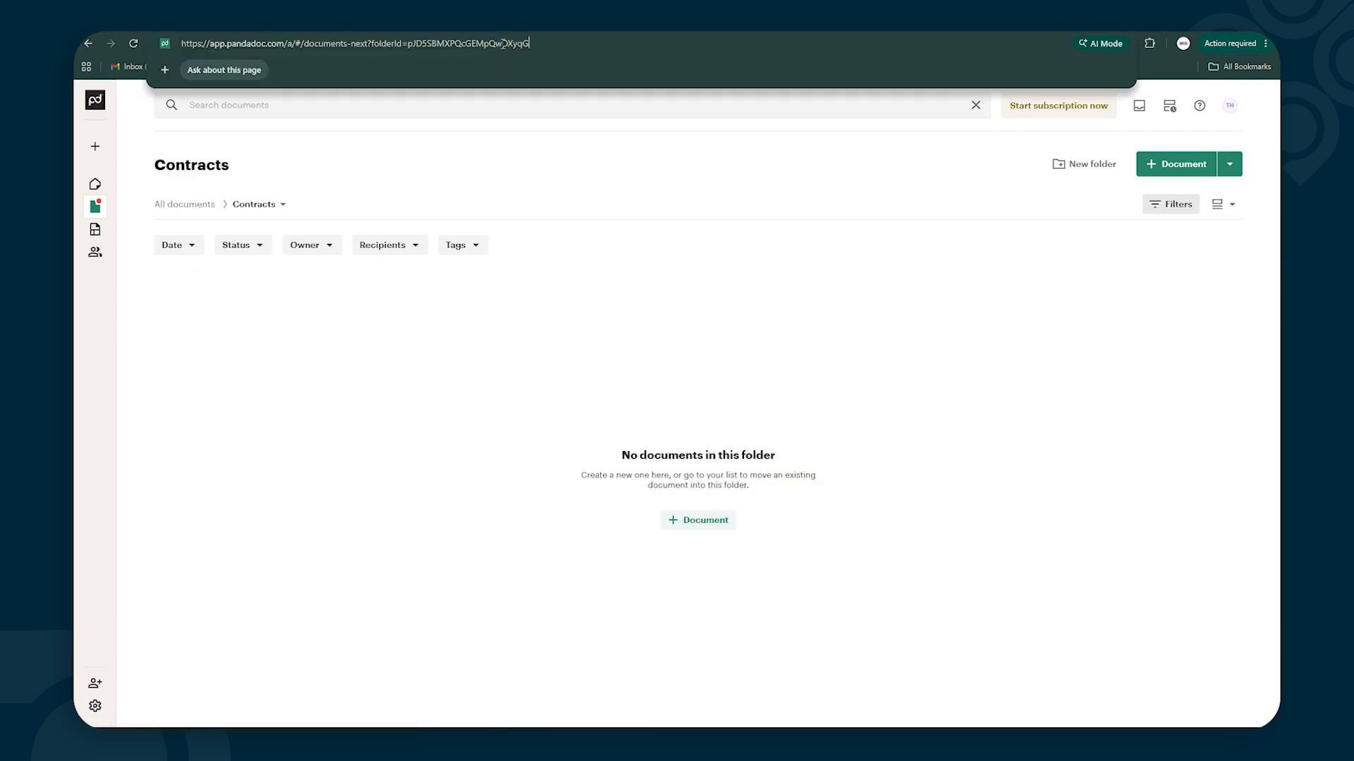
{"action": "left_click_drag", "start_coordinate": [530, 44], "coordinate": [410, 45]}
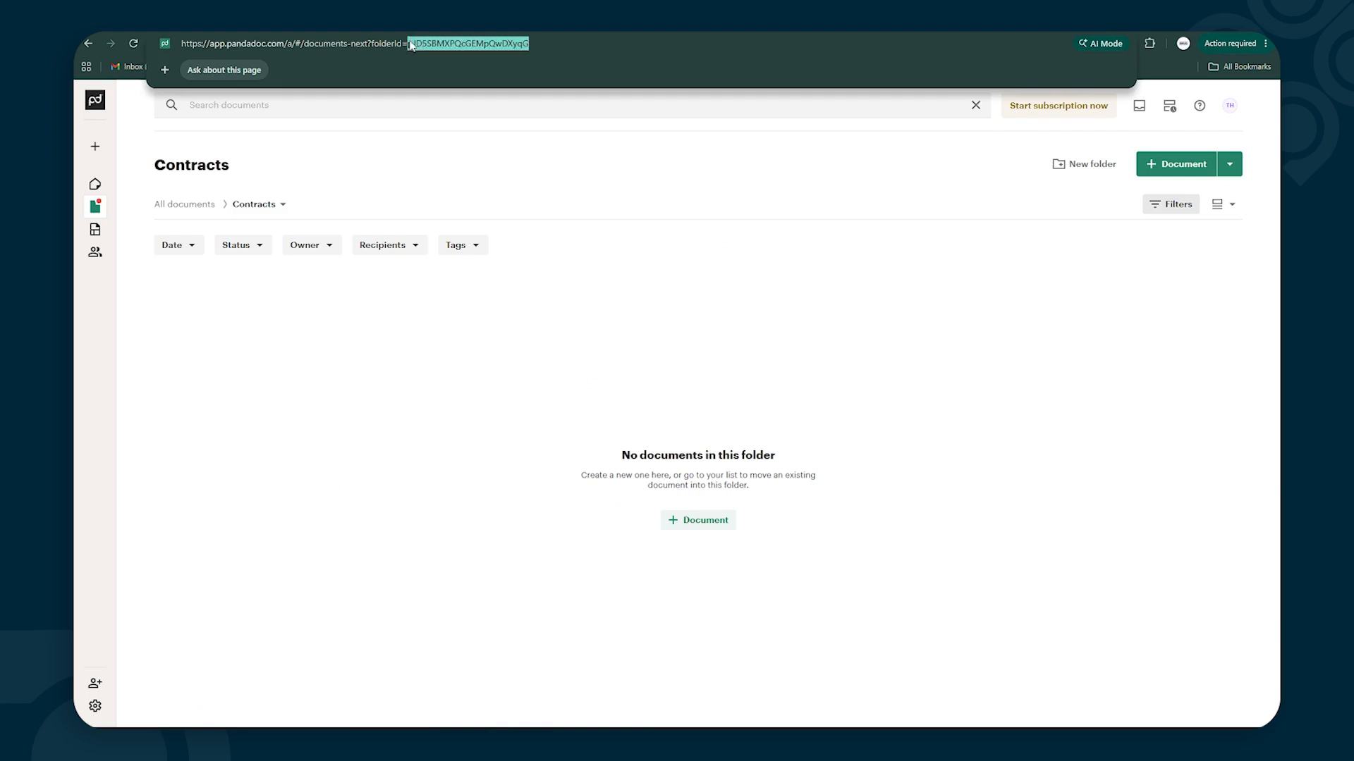
{"action": "left_click", "coordinate": [415, 475]}
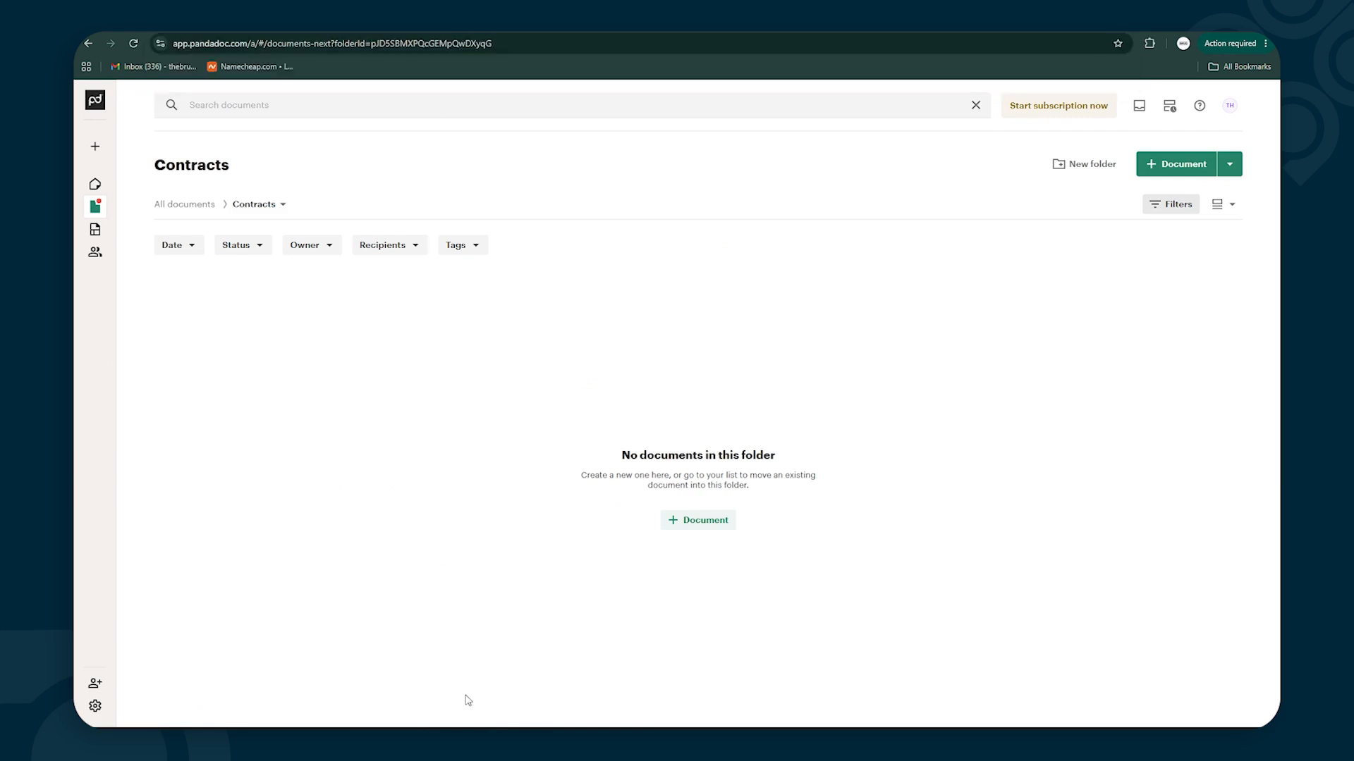
{"action": "mouse_move", "coordinate": [471, 728]}
{"action": "left_click", "coordinate": [313, 673]}
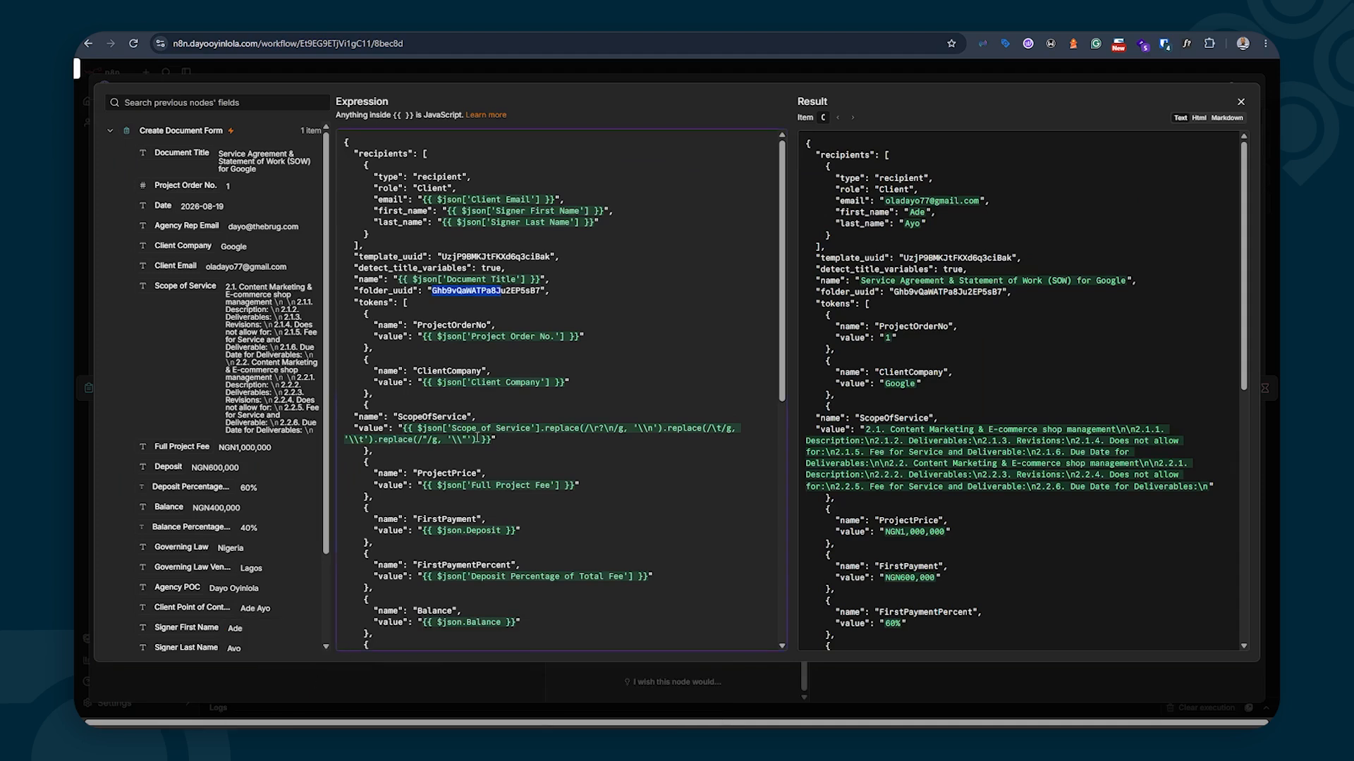
Review the request body's resolved values, including folder_uuid, then close the expression editor
{"action": "left_click_drag", "start_coordinate": [540, 291], "coordinate": [438, 296]}
{"action": "left_click", "coordinate": [465, 293]}
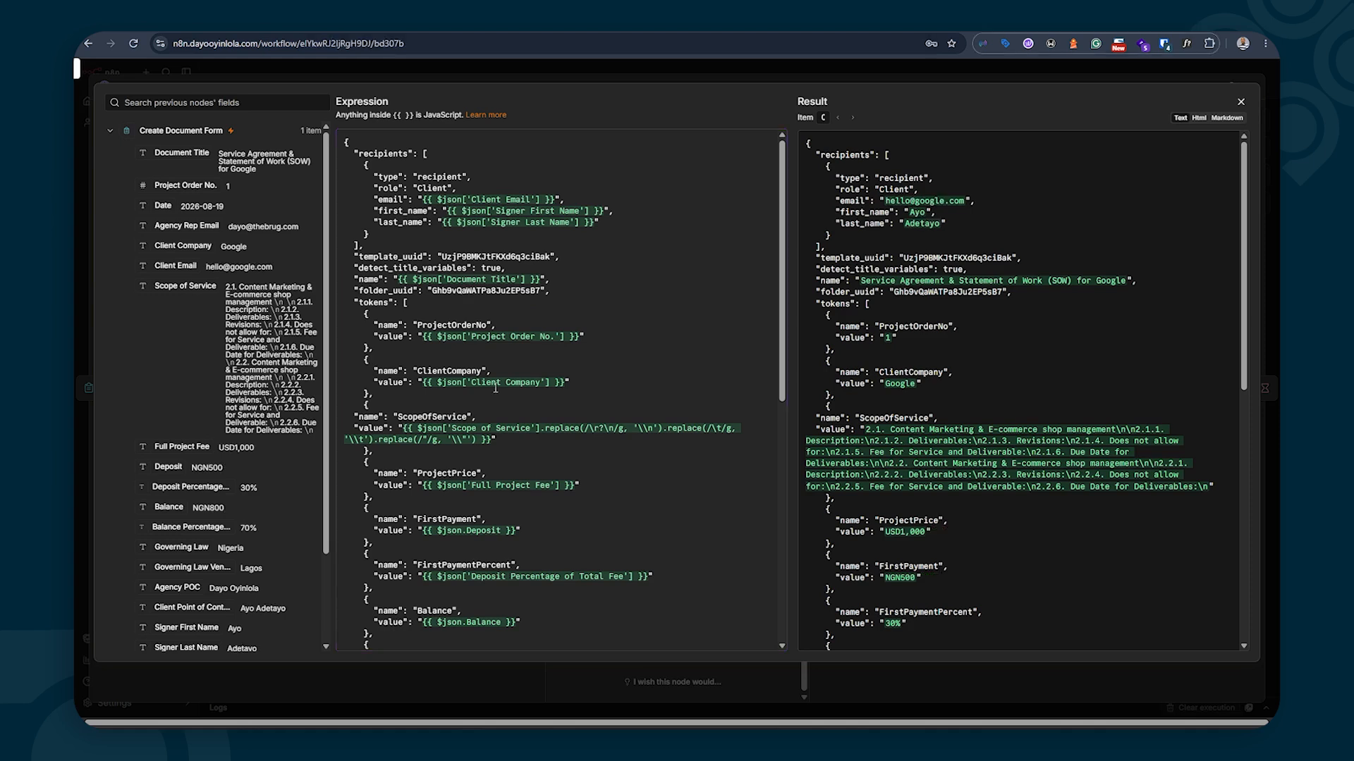
{"action": "scroll", "coordinate": [495, 387], "scroll_direction": "down", "scroll_amount": 3}
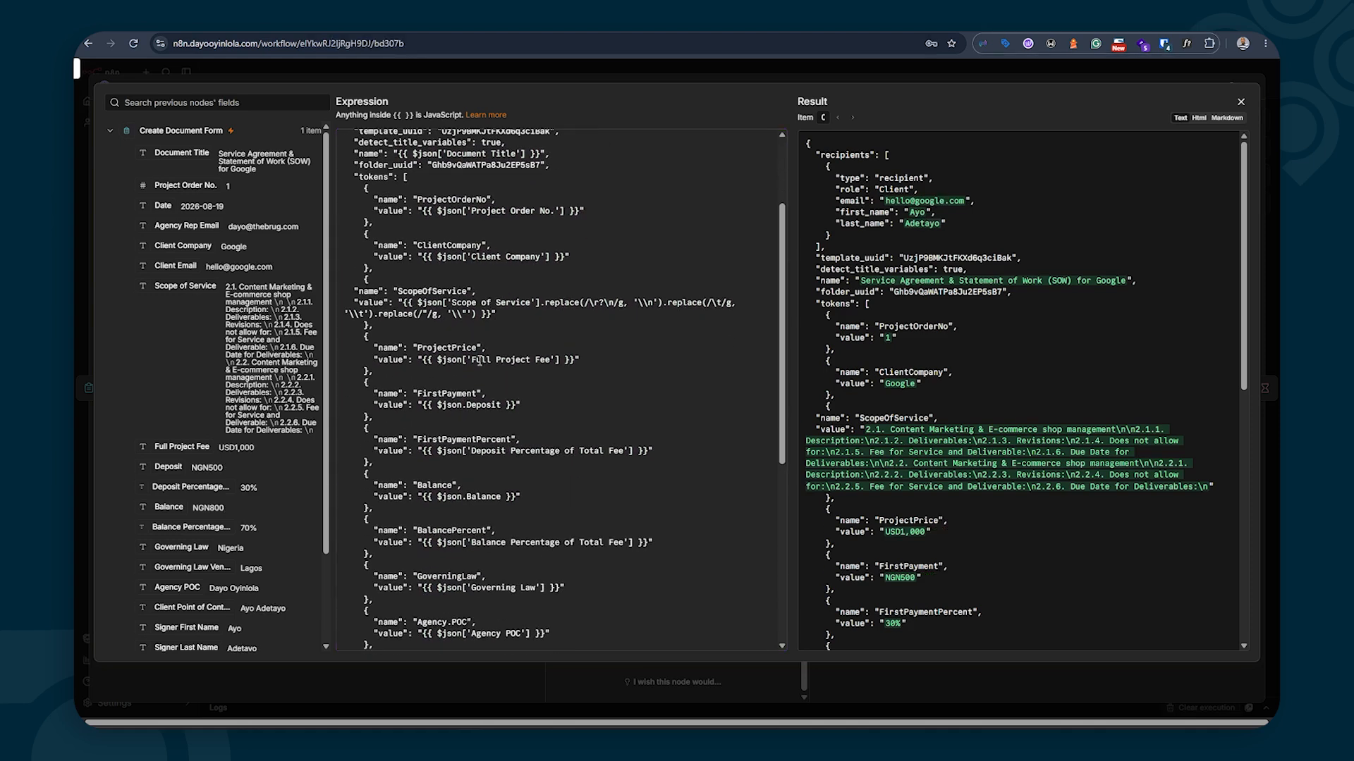
{"action": "scroll", "coordinate": [483, 349], "scroll_direction": "down", "scroll_amount": 2}
{"action": "scroll", "coordinate": [511, 387], "scroll_direction": "down", "scroll_amount": 1}
{"action": "scroll", "coordinate": [511, 388], "scroll_direction": "down", "scroll_amount": 5}
{"action": "scroll", "coordinate": [506, 447], "scroll_direction": "up", "scroll_amount": 12}
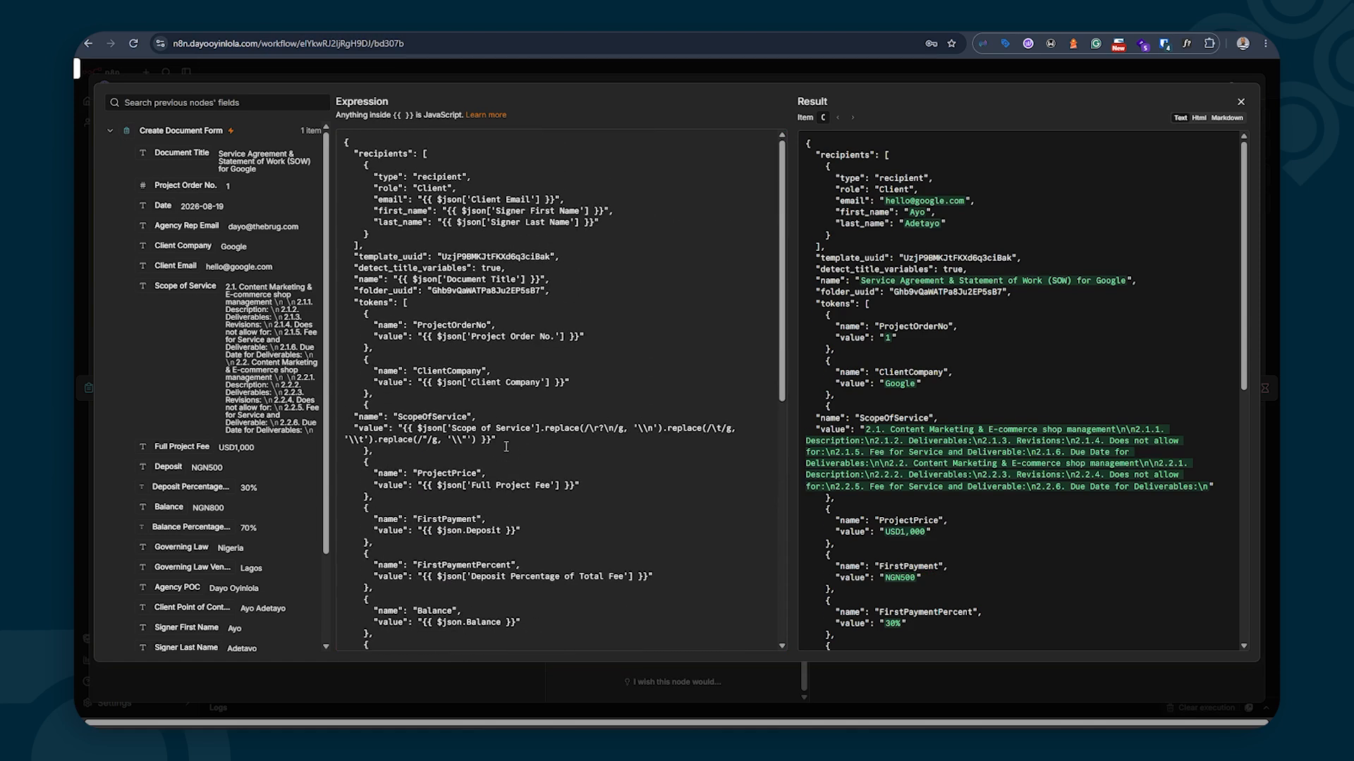
{"action": "scroll", "coordinate": [946, 409], "scroll_direction": "down", "scroll_amount": 10}
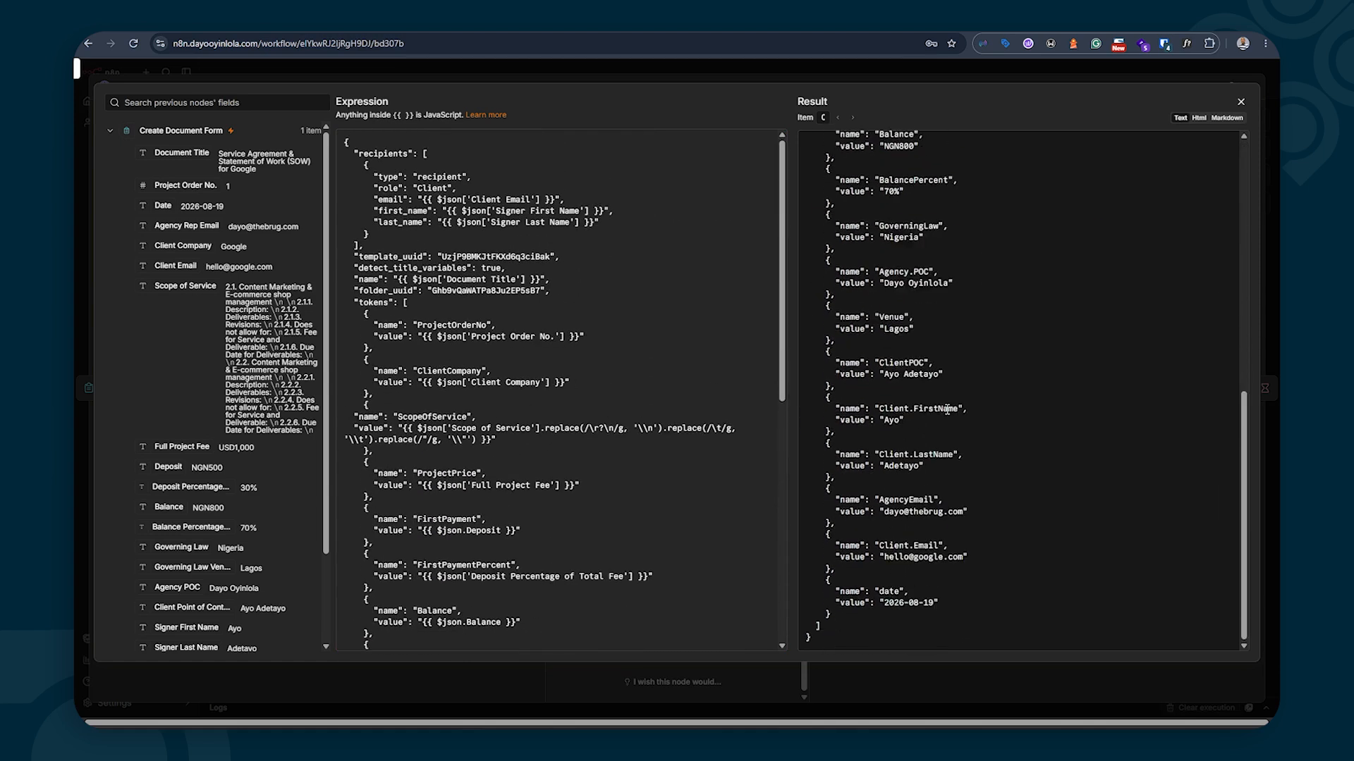
{"action": "scroll", "coordinate": [947, 409], "scroll_direction": "up", "scroll_amount": 10}
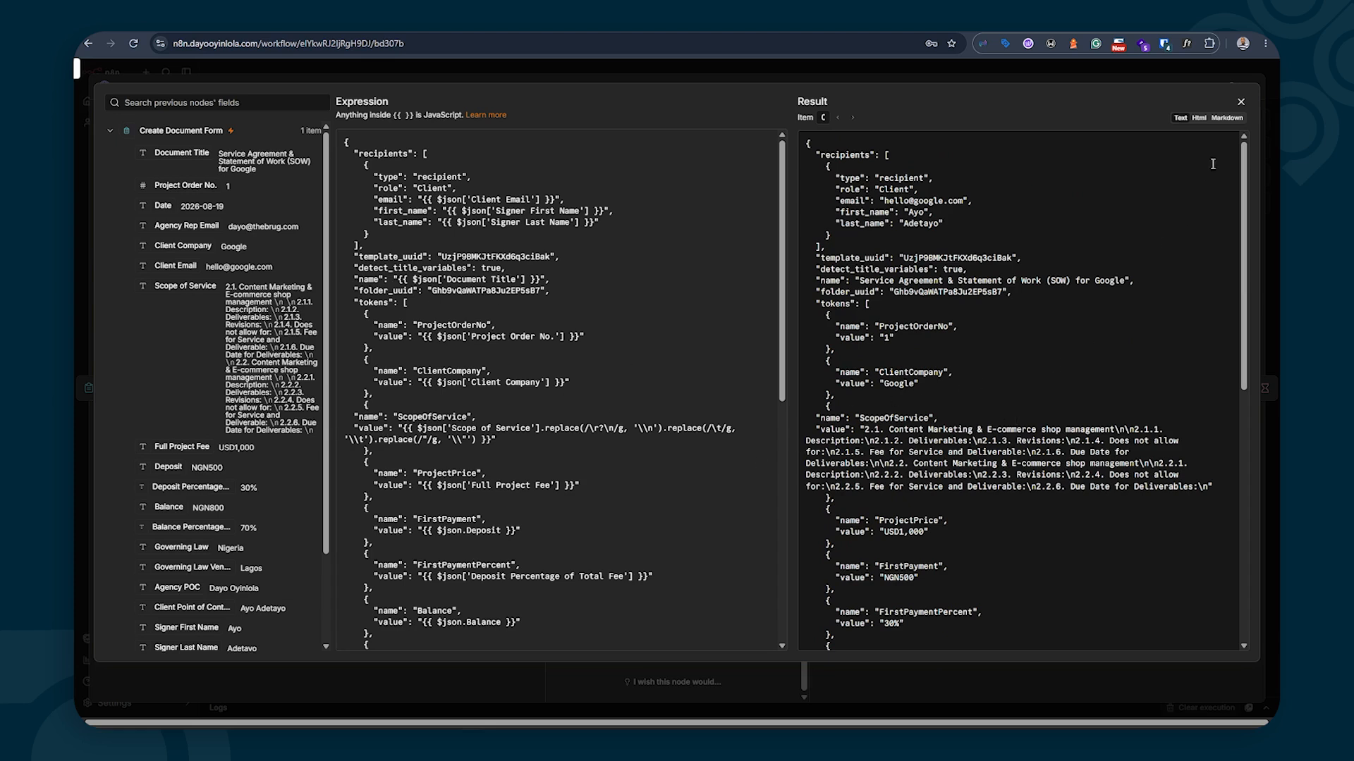
{"action": "left_click", "coordinate": [1240, 104]}
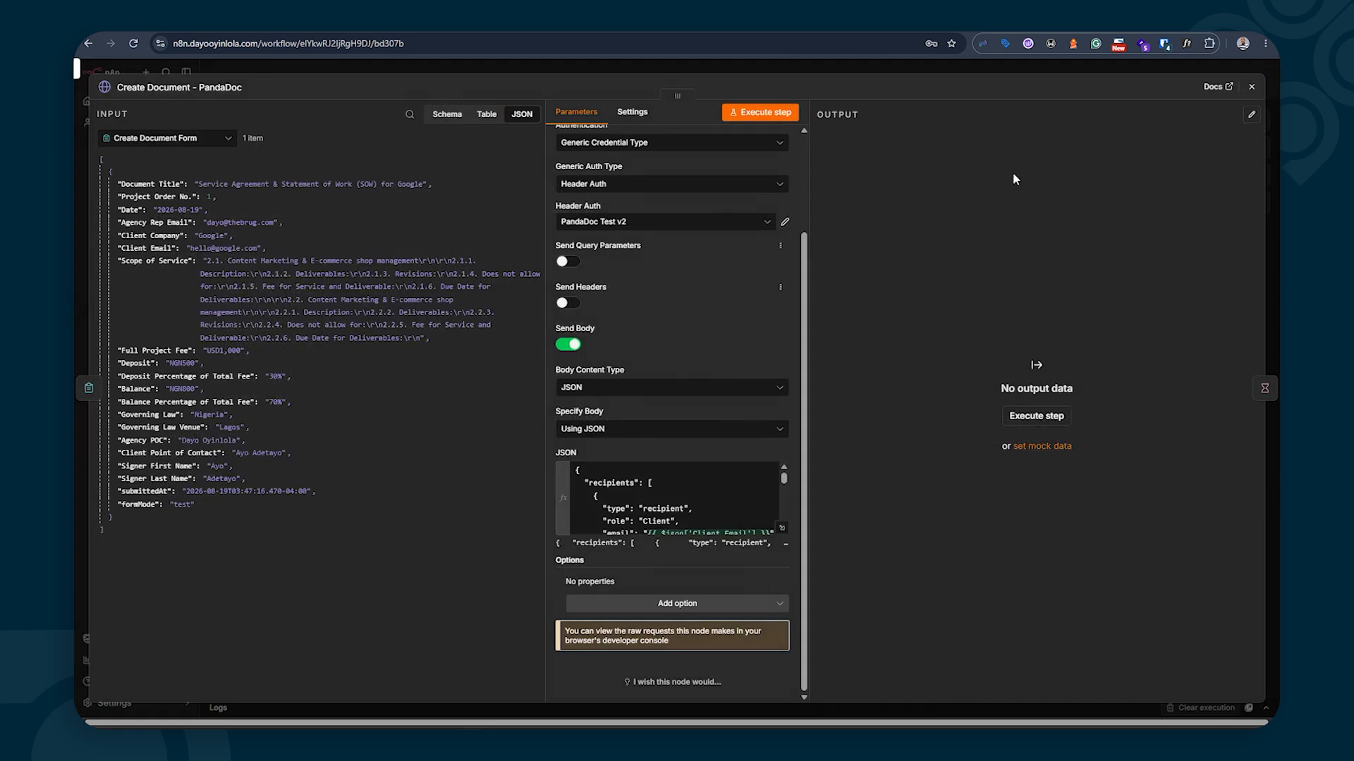
Close the Create Document node and open the Fetch Document Status – PandaDoc node
{"action": "key", "text": "Escape"}
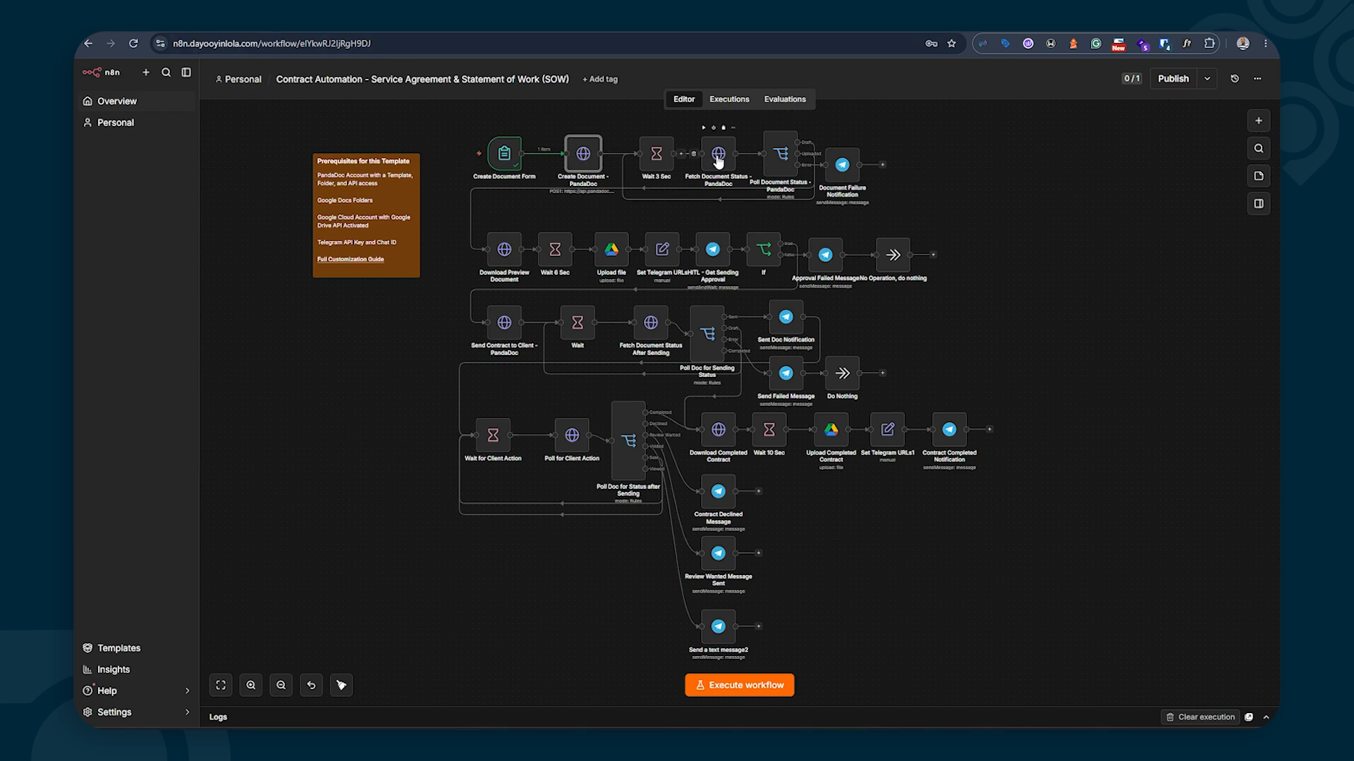
{"action": "left_click", "coordinate": [719, 156]}
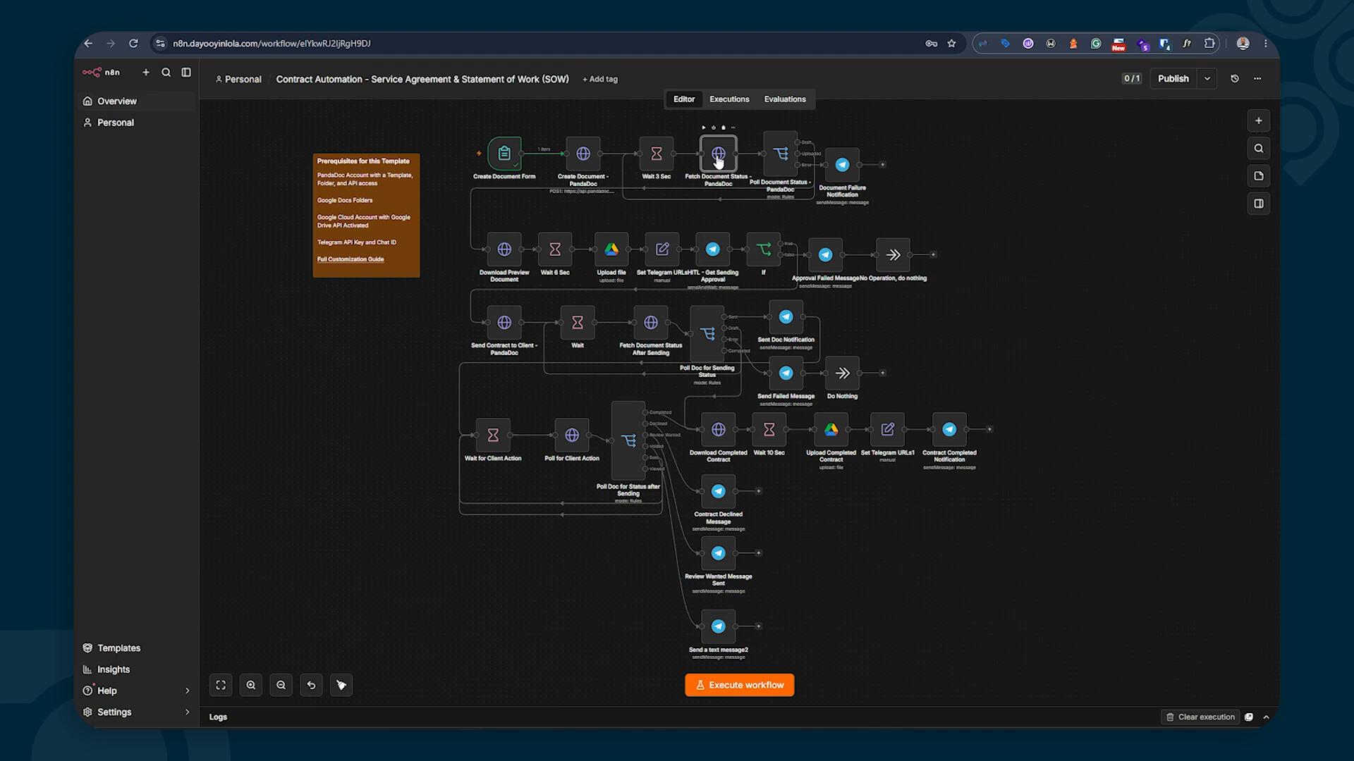
{"action": "double_click", "coordinate": [719, 157]}
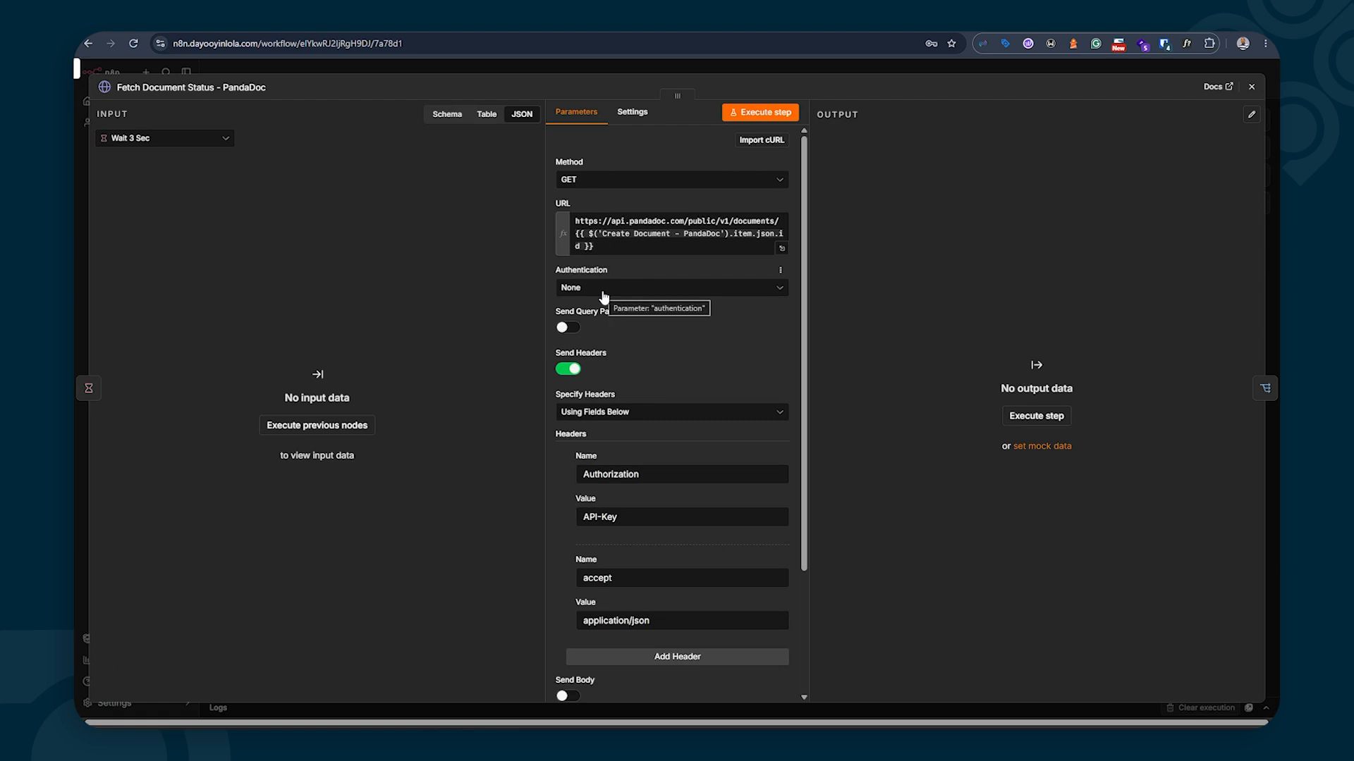
Review the Fetch Document Status URL and API-Key Authorization header, then close the node
{"action": "scroll", "coordinate": [656, 361], "scroll_direction": "down", "scroll_amount": 2}
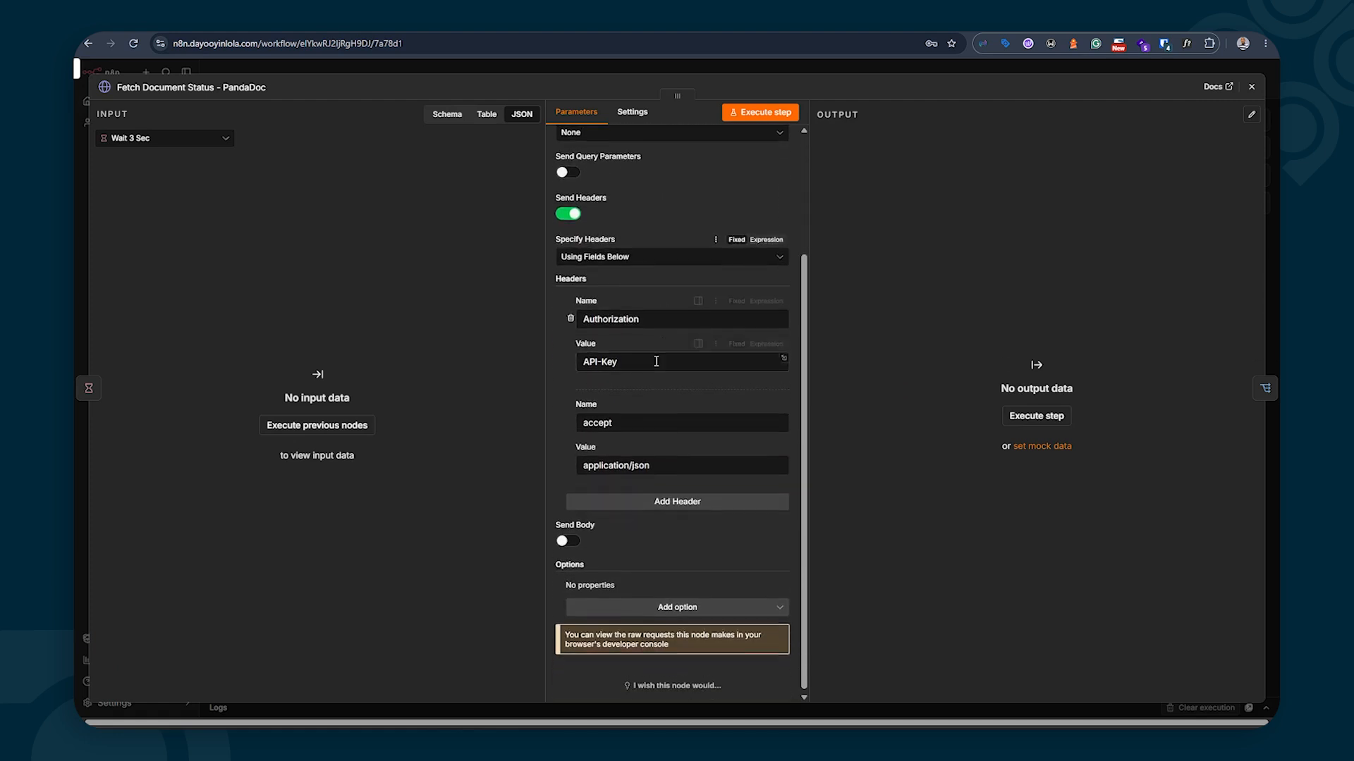
{"action": "left_click", "coordinate": [654, 360]}
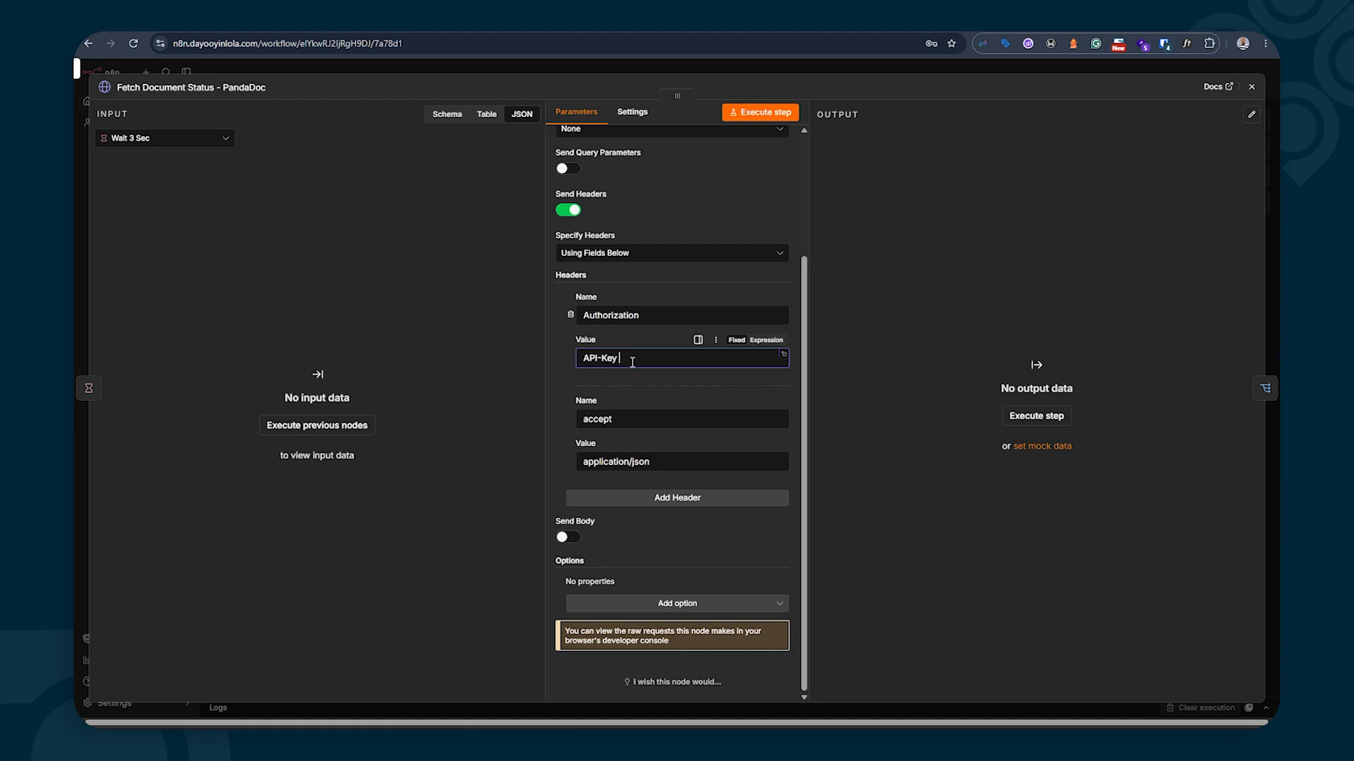
{"action": "scroll", "coordinate": [633, 362], "scroll_direction": "up", "scroll_amount": 2}
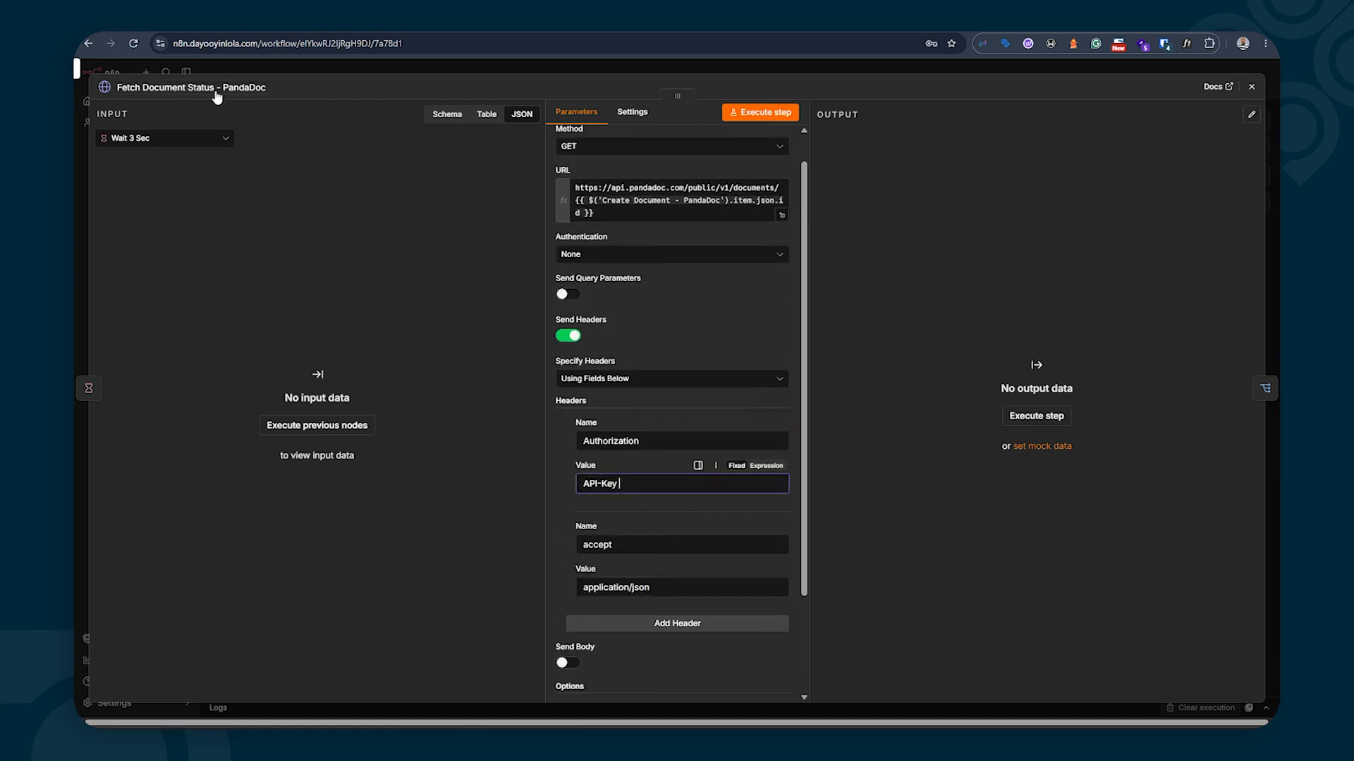
{"action": "left_click", "coordinate": [1251, 88]}
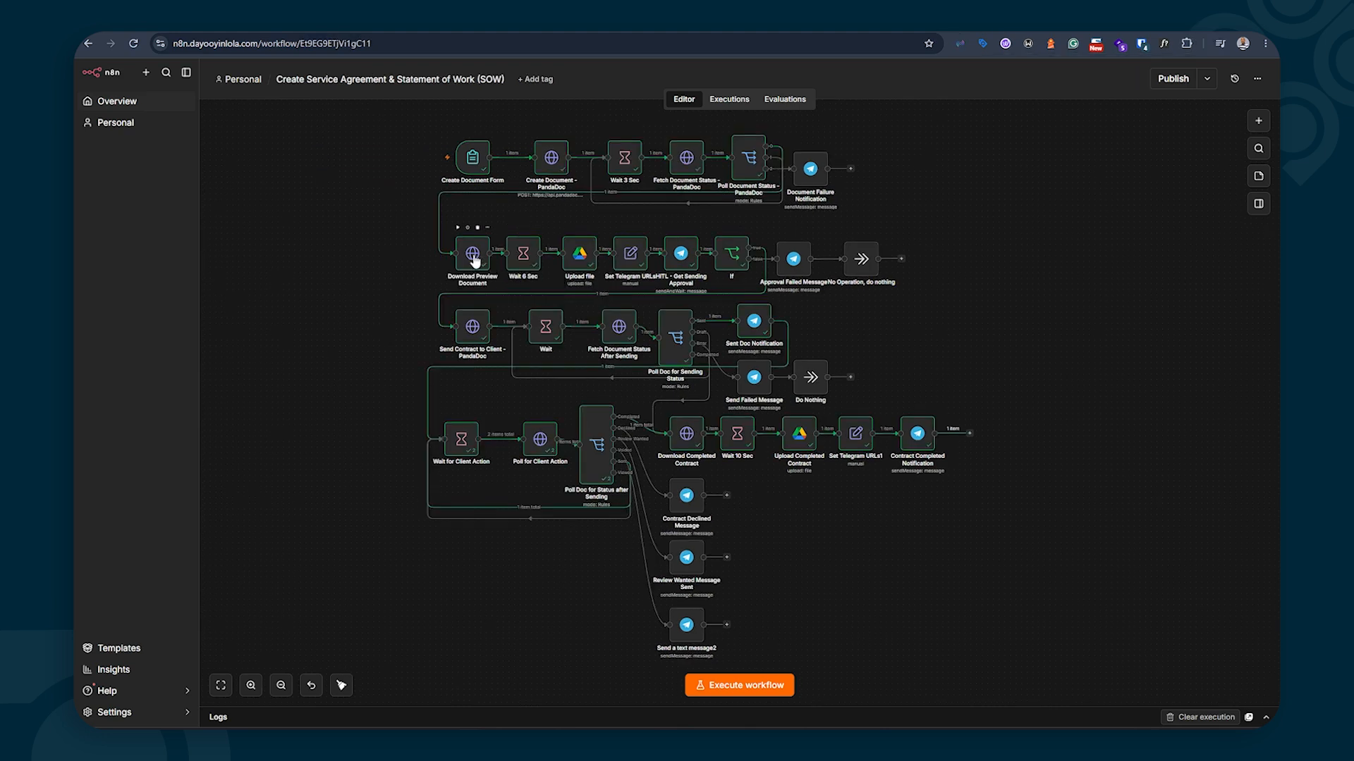
Check Download Preview Document's binary PDF output, then open the Upload file node
{"action": "double_click", "coordinate": [479, 260]}
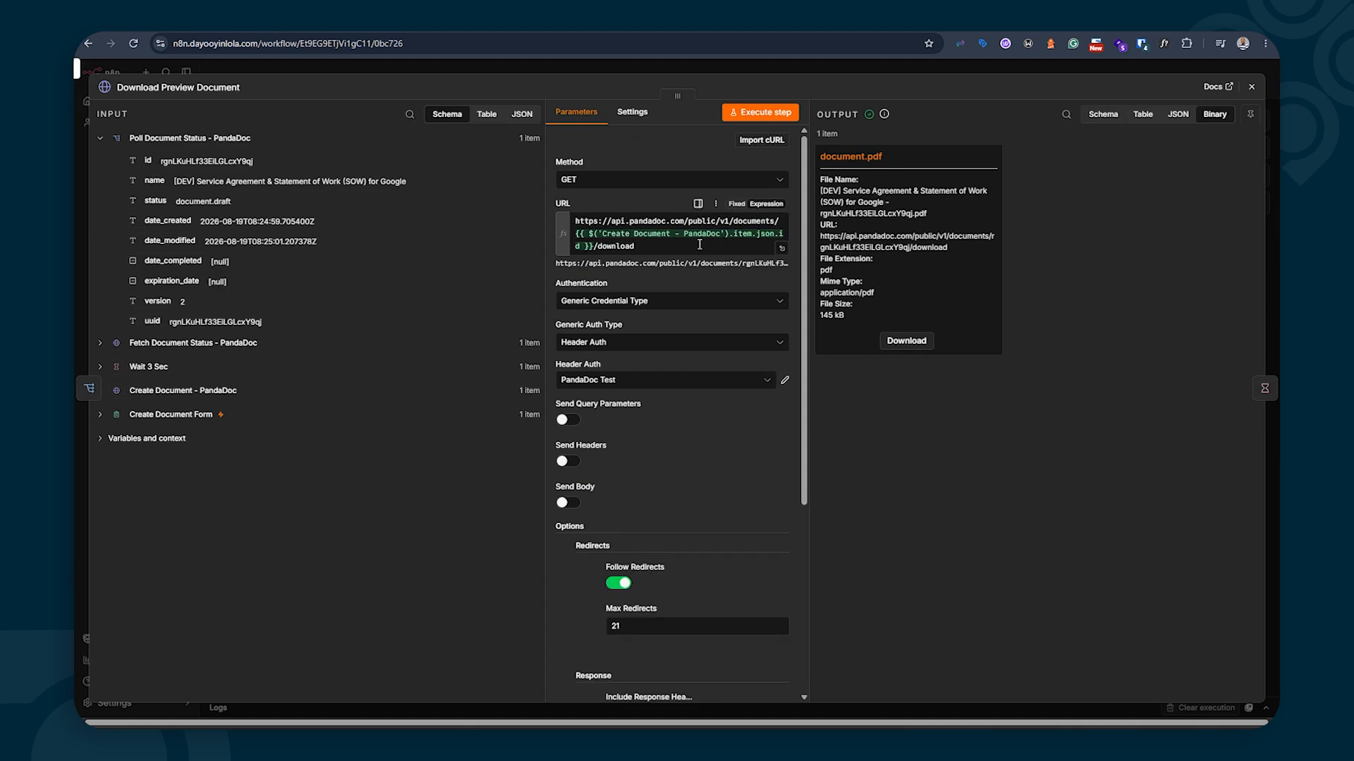
{"action": "left_click", "coordinate": [1251, 86]}
{"action": "double_click", "coordinate": [471, 262]}
{"action": "left_click", "coordinate": [1251, 86]}
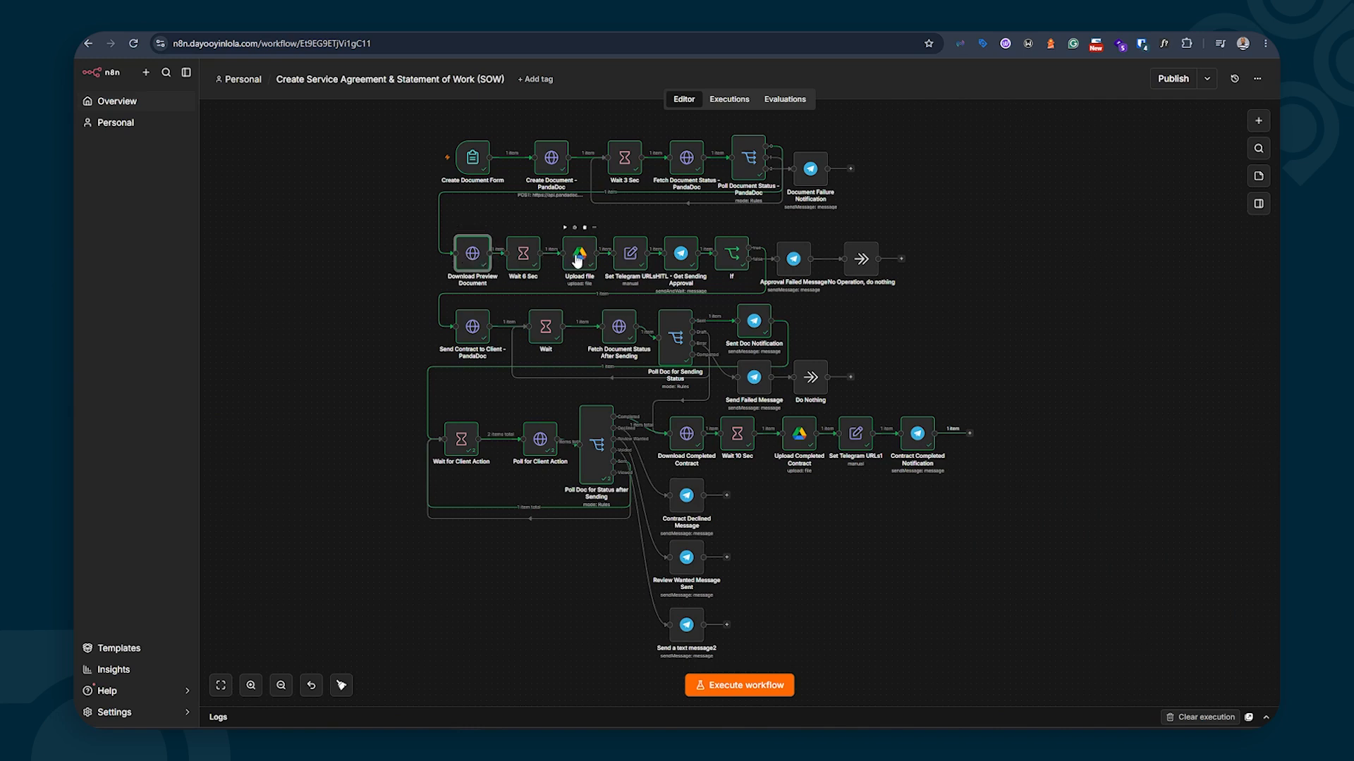
{"action": "double_click", "coordinate": [579, 259]}
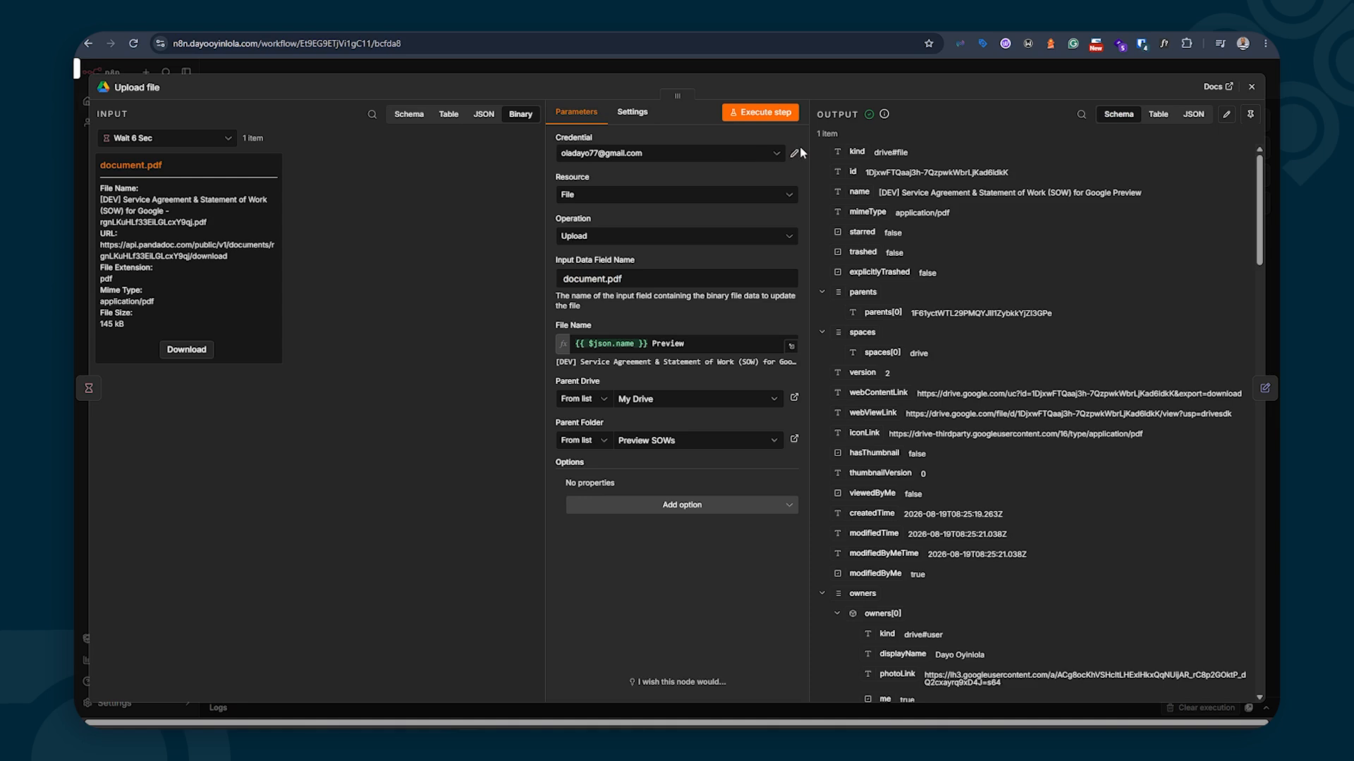
Start a new Google Drive credential, read its setup docs, then discard it unconnected
{"action": "left_click", "coordinate": [754, 155]}
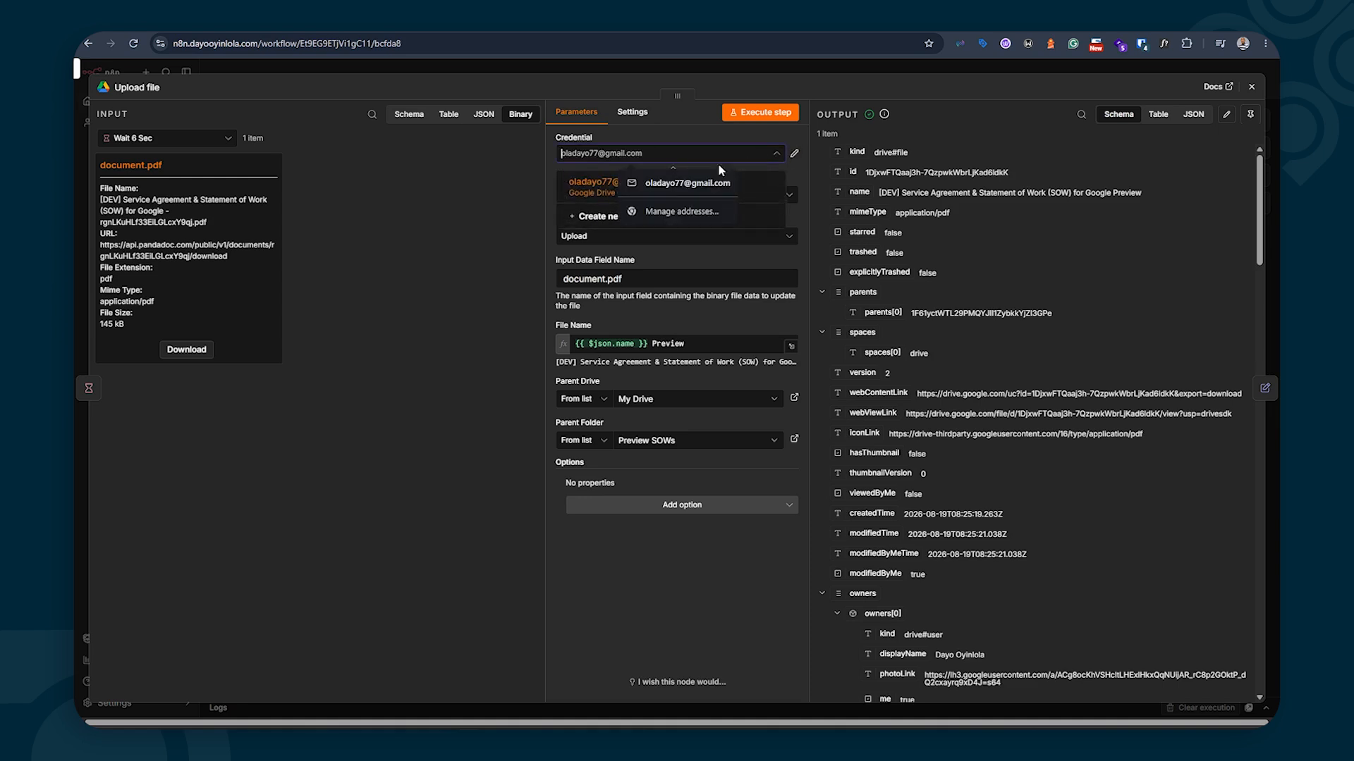
{"action": "left_click", "coordinate": [594, 218]}
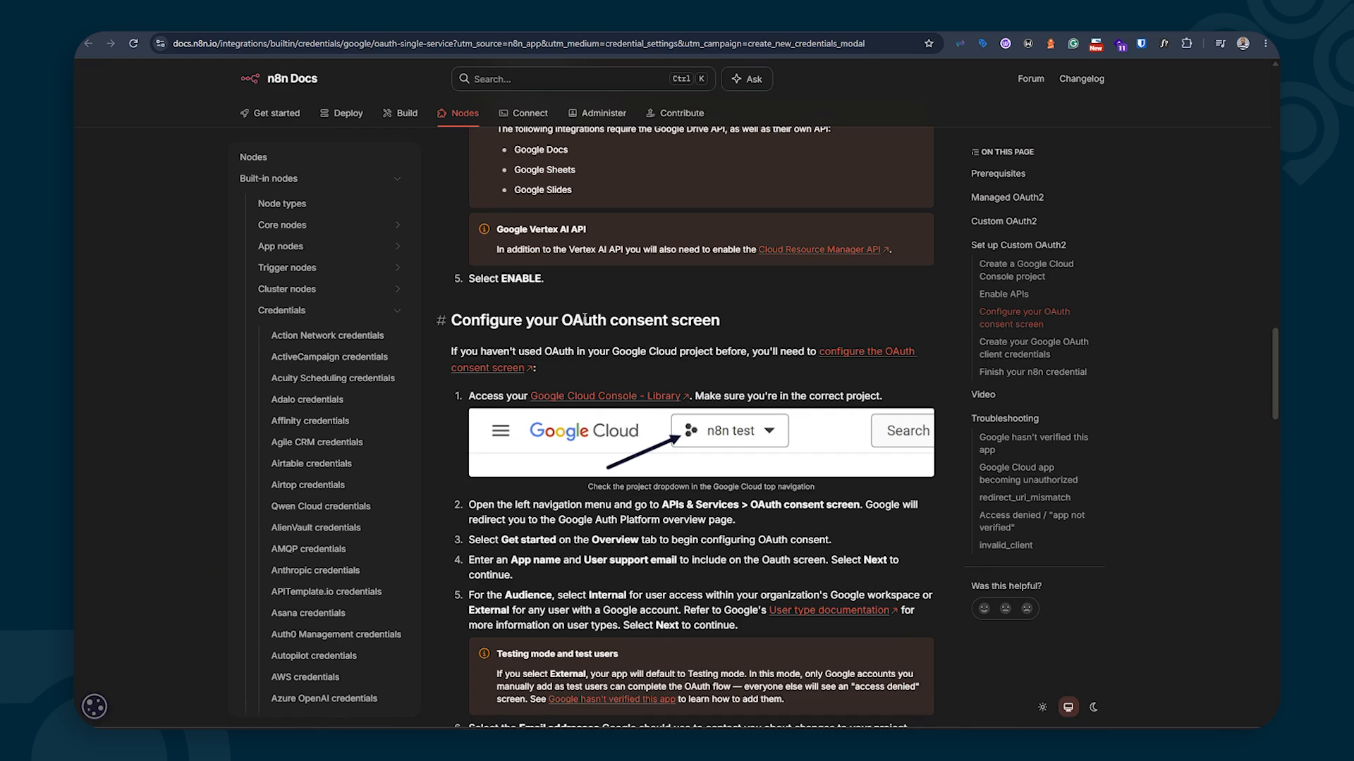
{"action": "scroll", "coordinate": [584, 321], "scroll_direction": "up", "scroll_amount": 10}
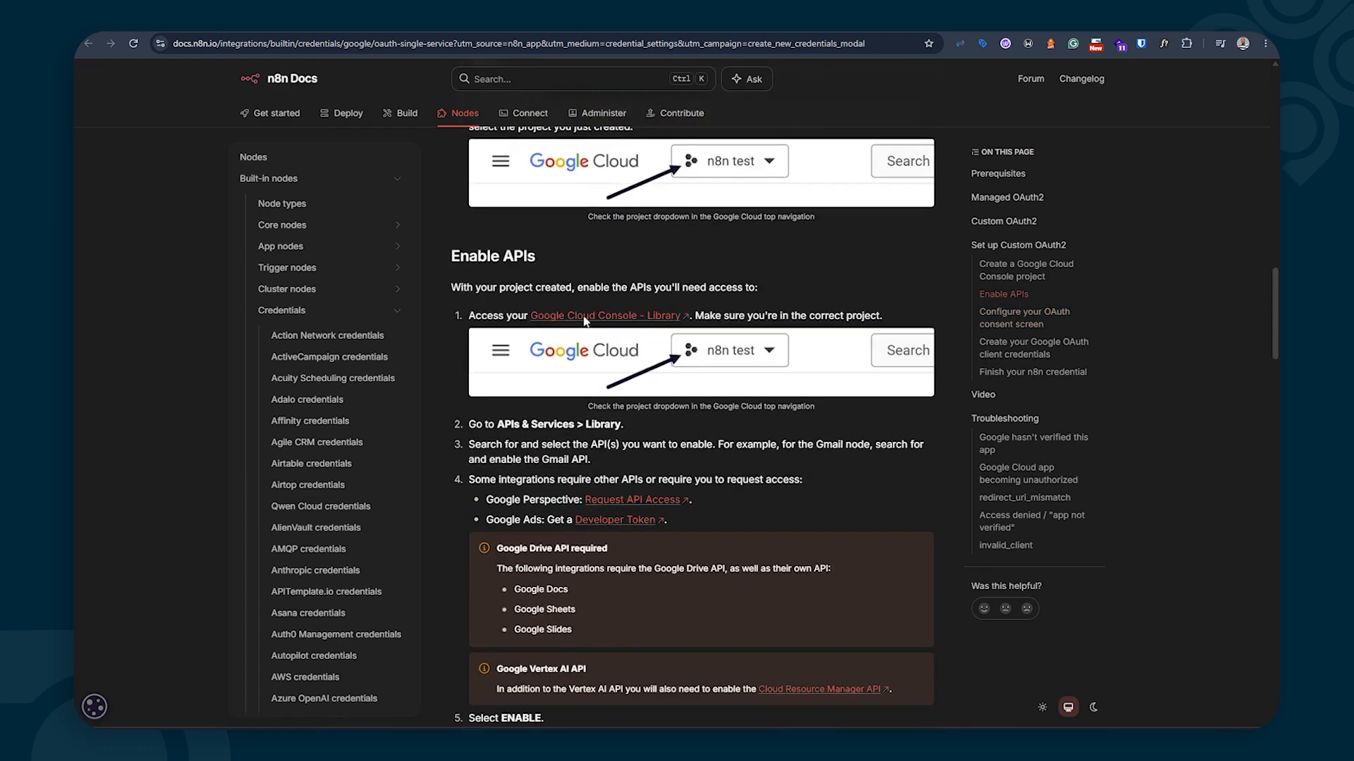
{"action": "scroll", "coordinate": [585, 321], "scroll_direction": "down", "scroll_amount": 3}
{"action": "scroll", "coordinate": [584, 321], "scroll_direction": "down", "scroll_amount": 14}
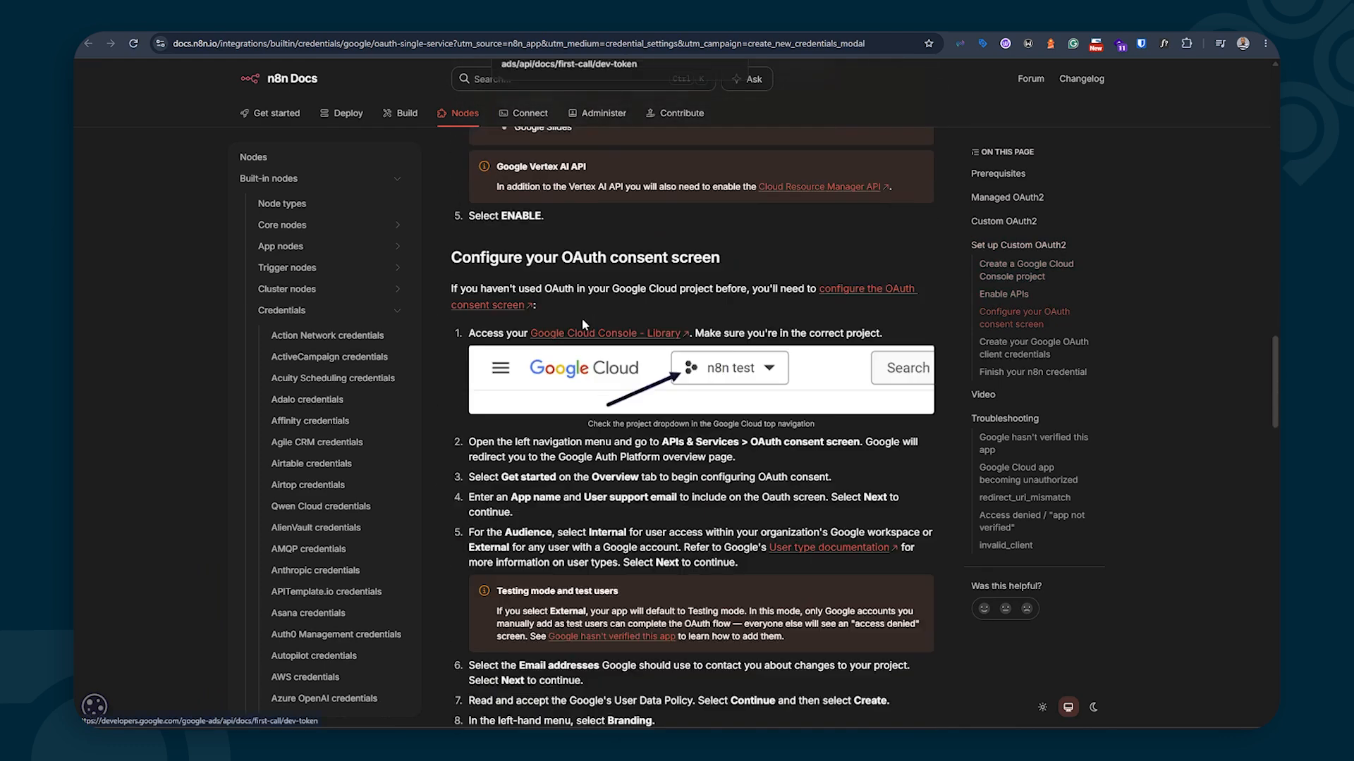
{"action": "scroll", "coordinate": [582, 392], "scroll_direction": "down", "scroll_amount": 5}
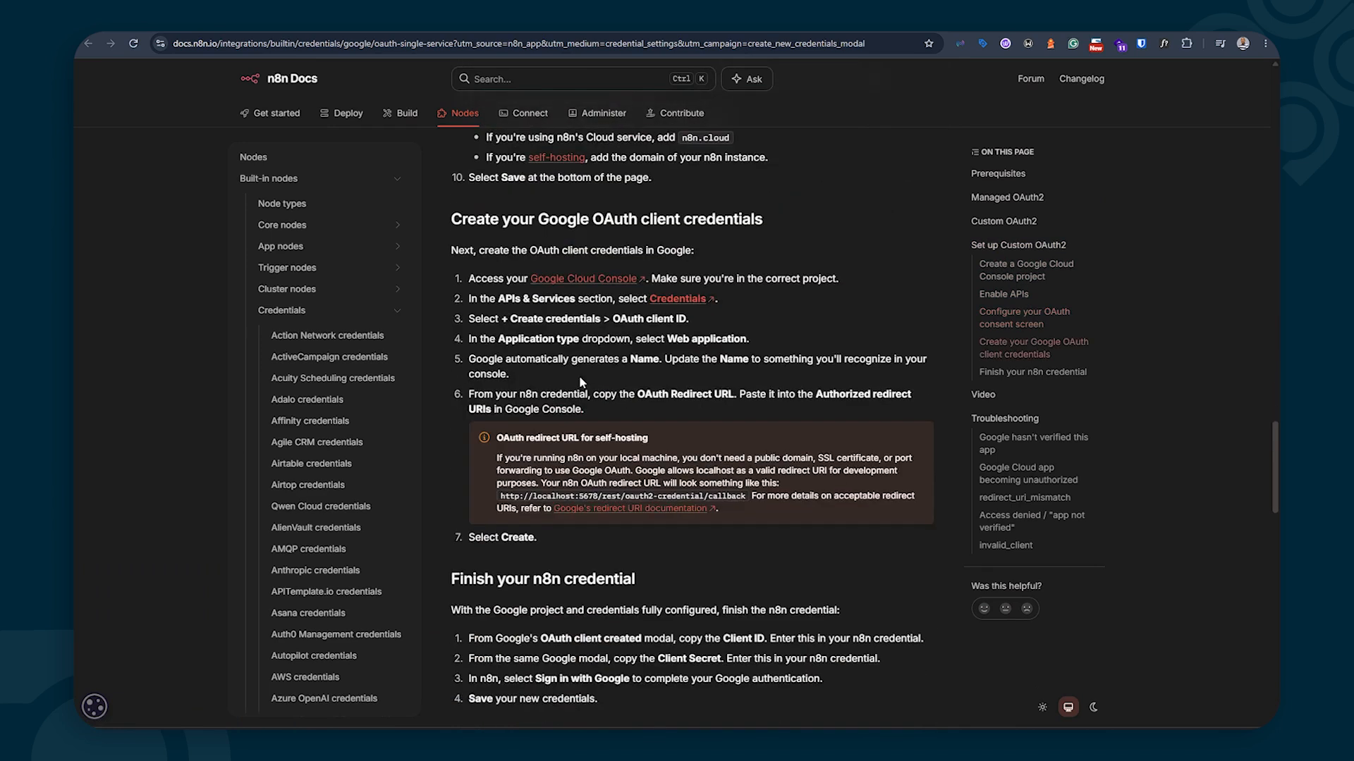
{"action": "left_click", "coordinate": [613, 21]}
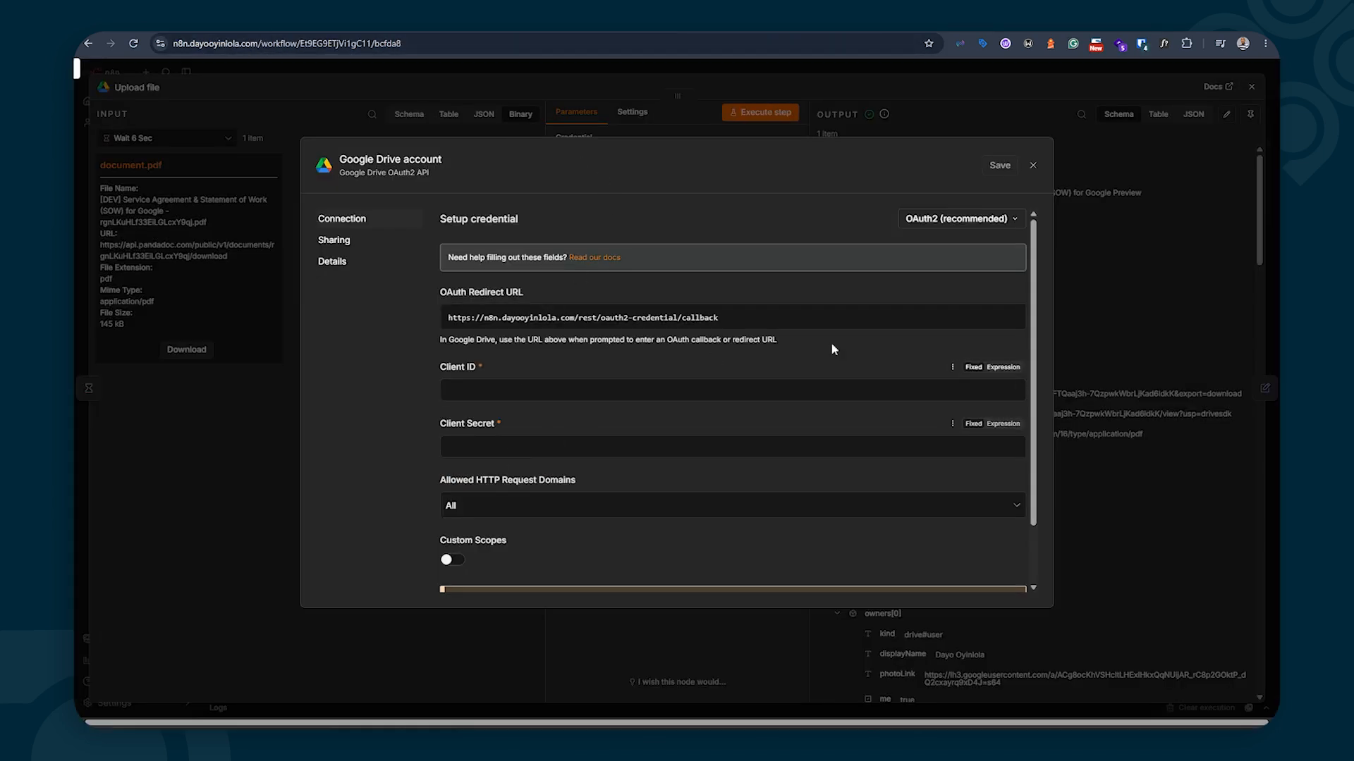
{"action": "left_click", "coordinate": [1033, 165]}
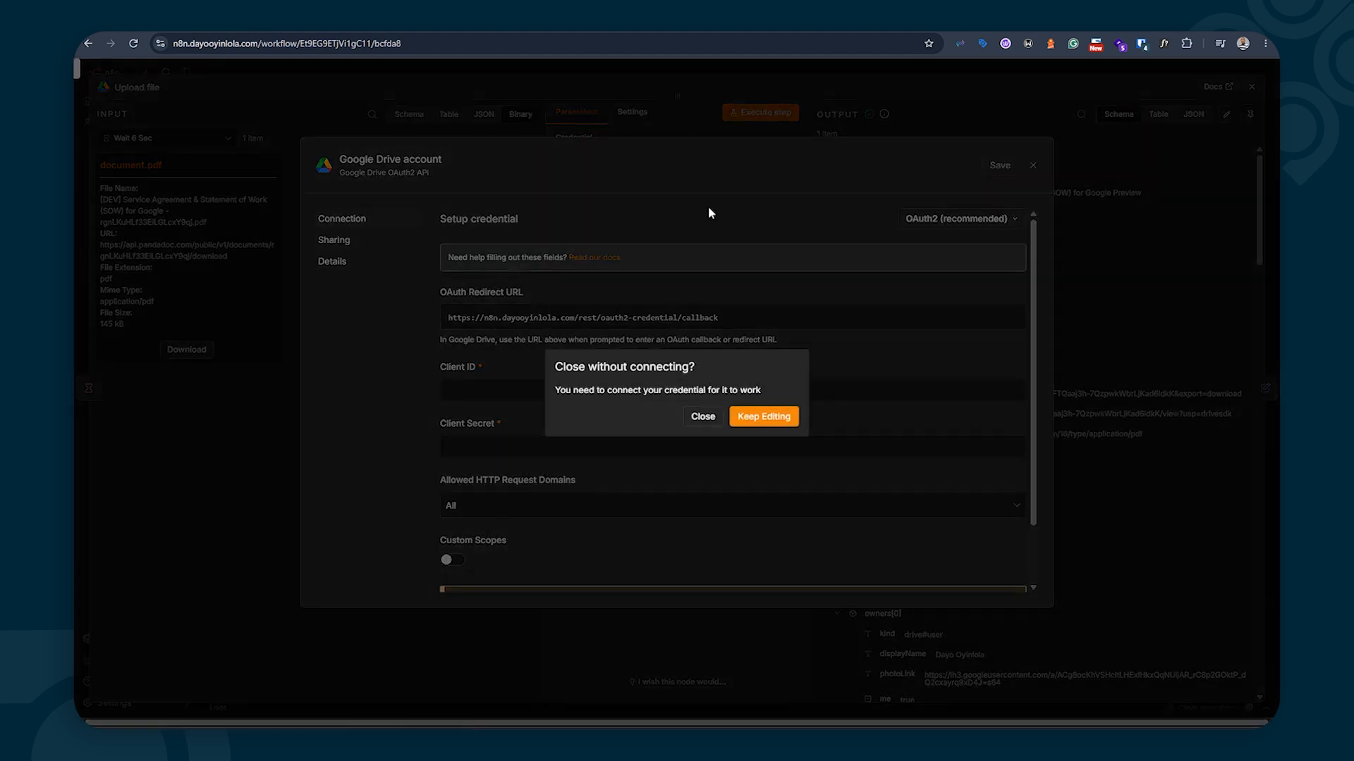
{"action": "left_click", "coordinate": [711, 418]}
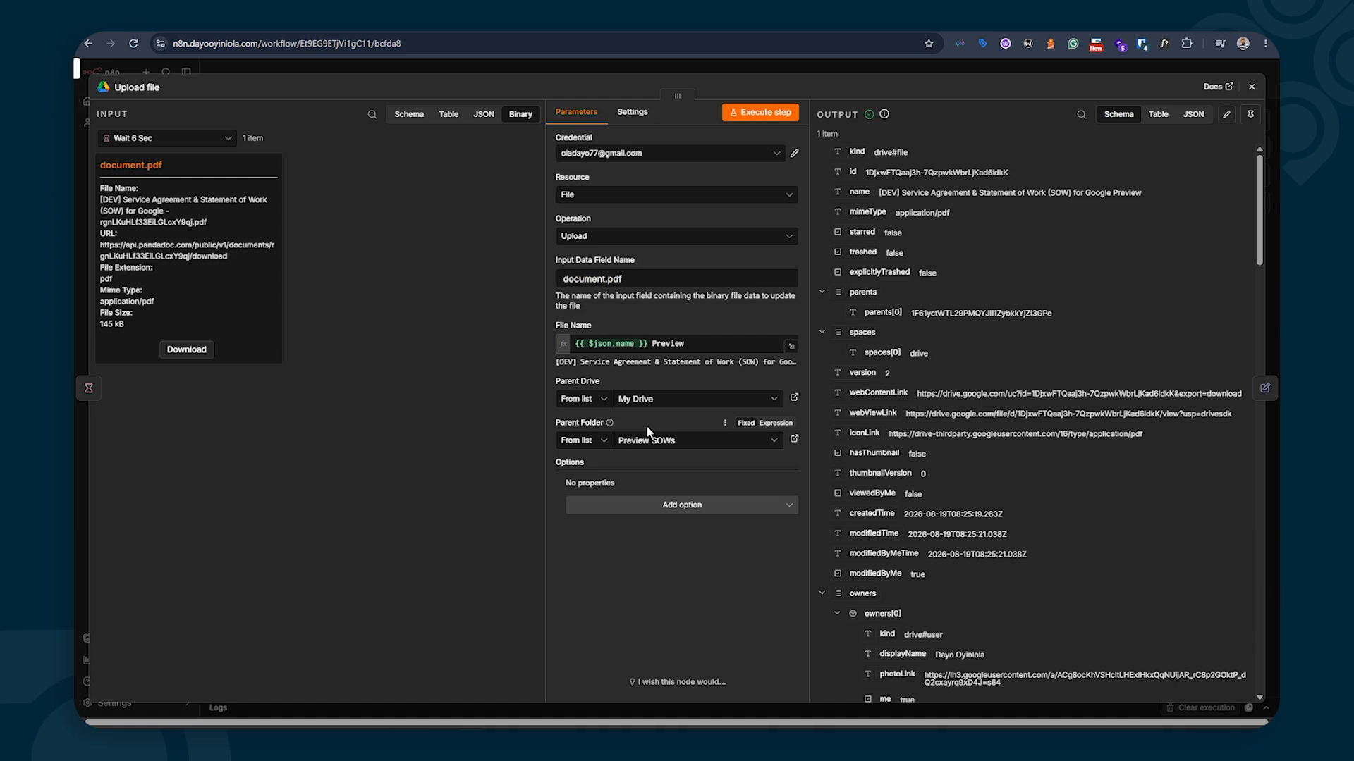
Keep Preview SOWs as the upload's parent folder and close the Upload file node
{"action": "left_click", "coordinate": [676, 441]}
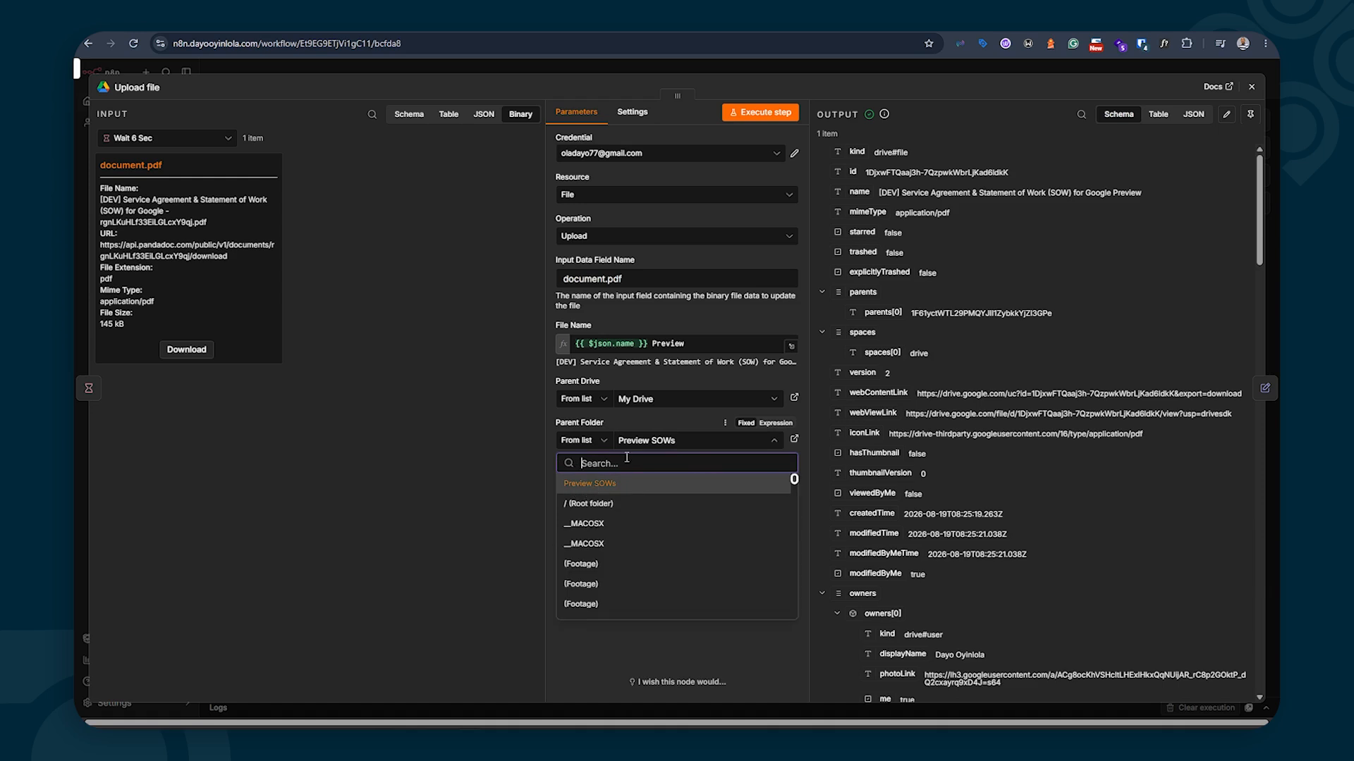
{"action": "left_click", "coordinate": [634, 651]}
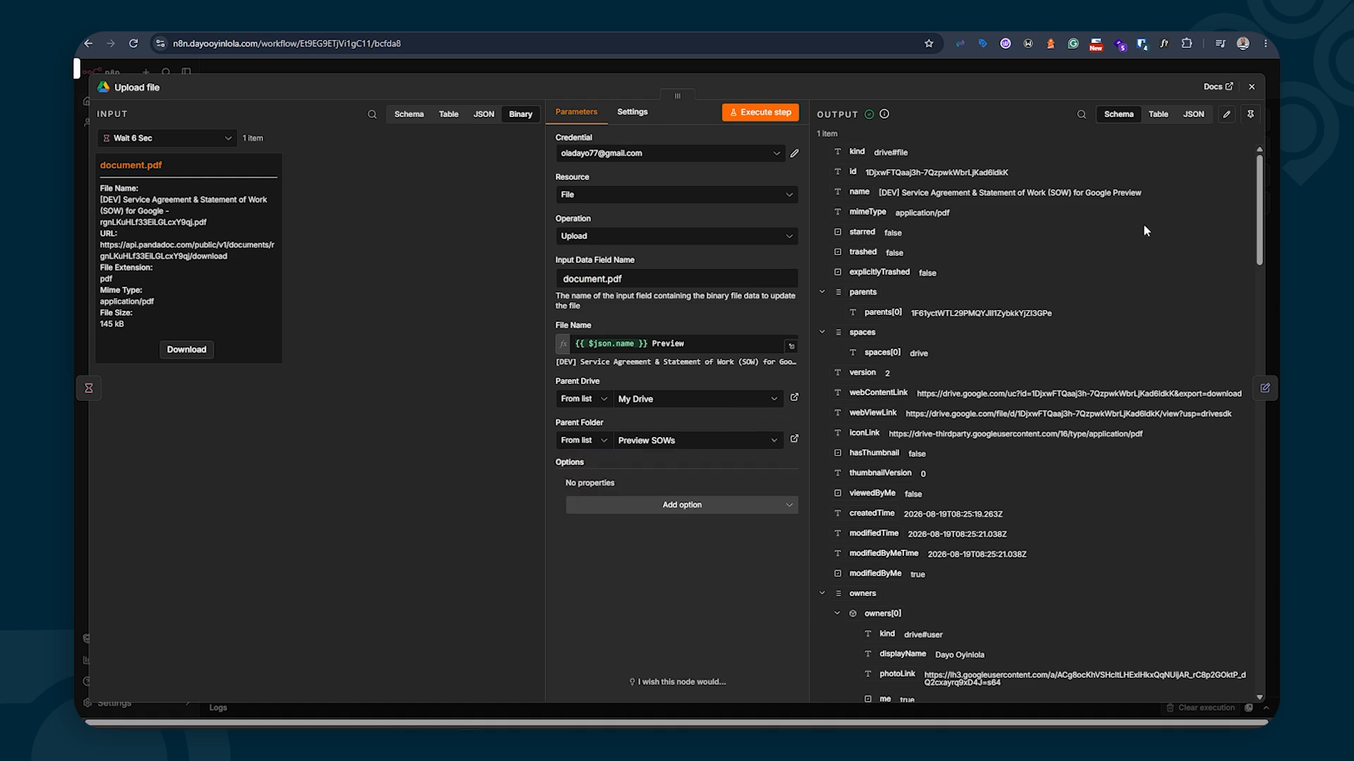
{"action": "left_click", "coordinate": [1251, 86]}
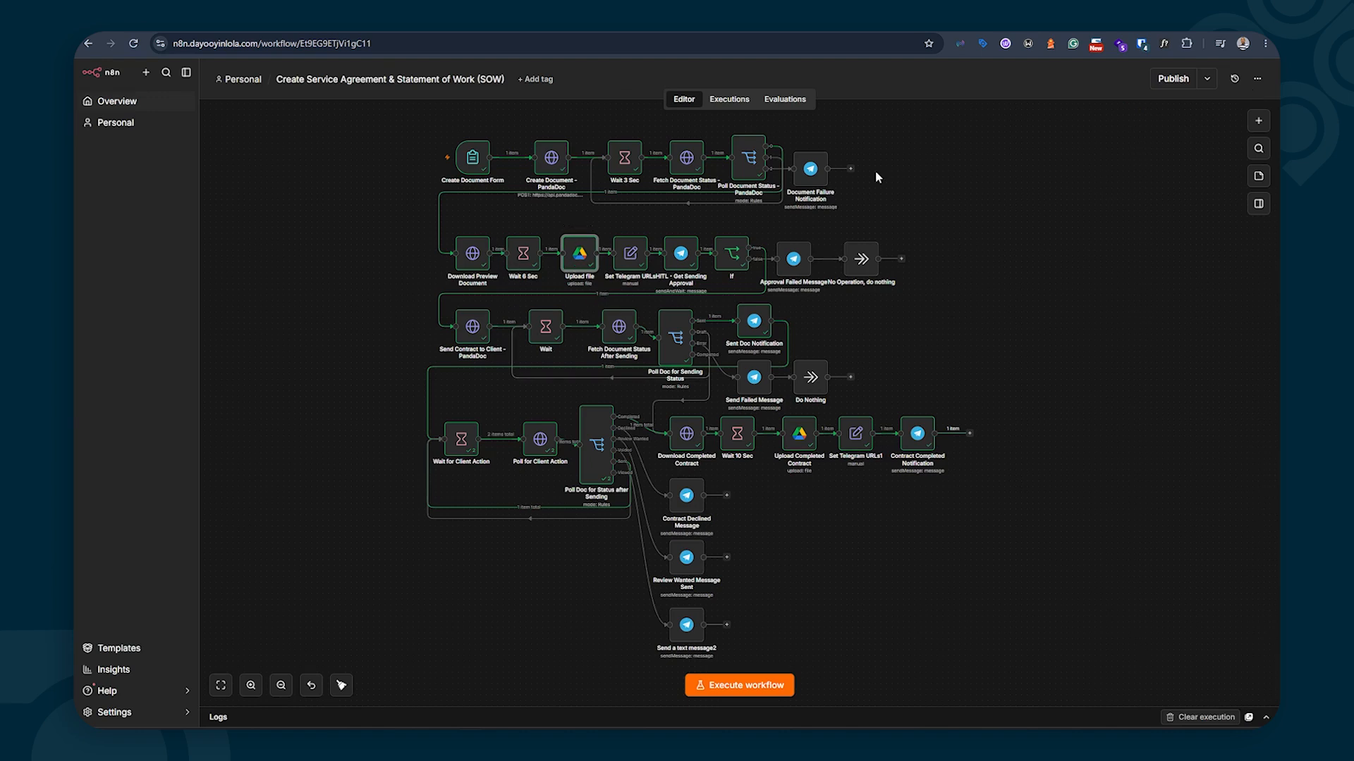
{"action": "double_click", "coordinate": [631, 260]}
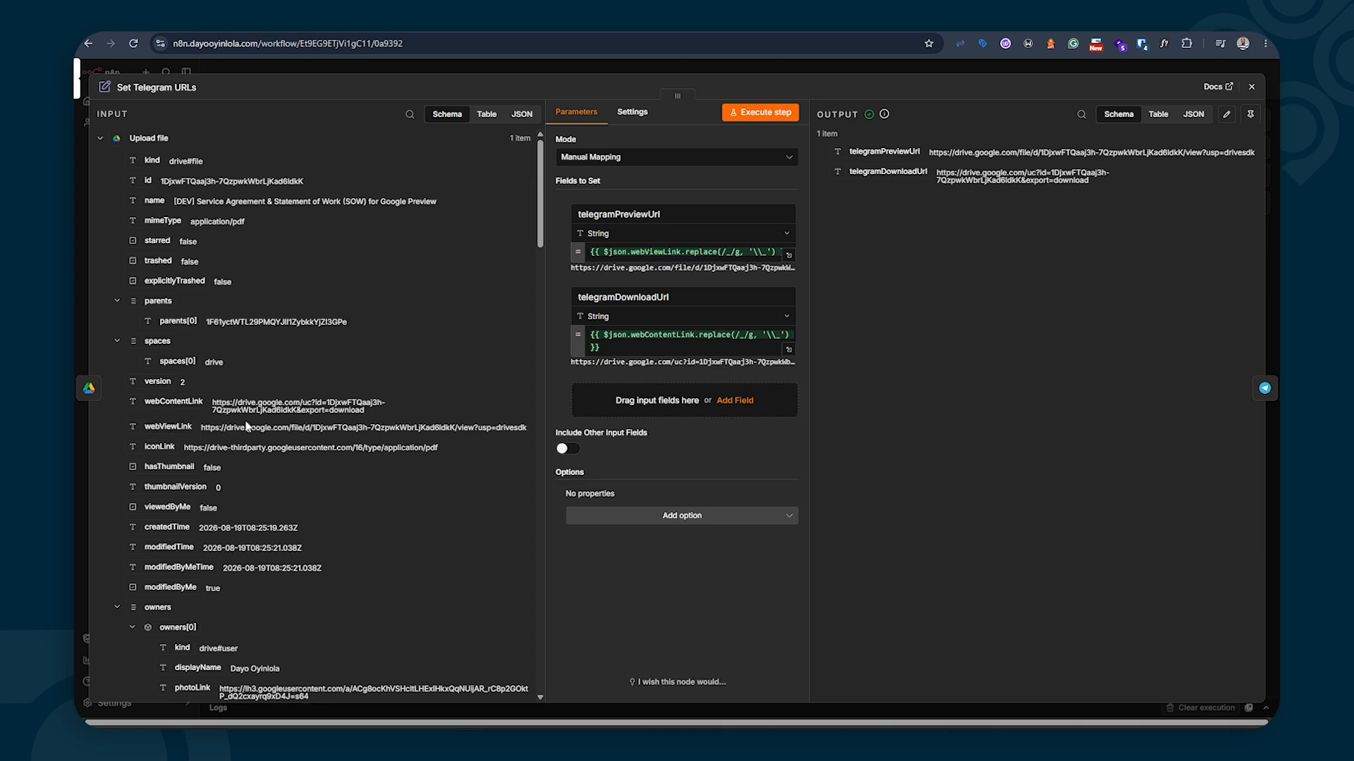
{"action": "left_click", "coordinate": [1252, 87]}
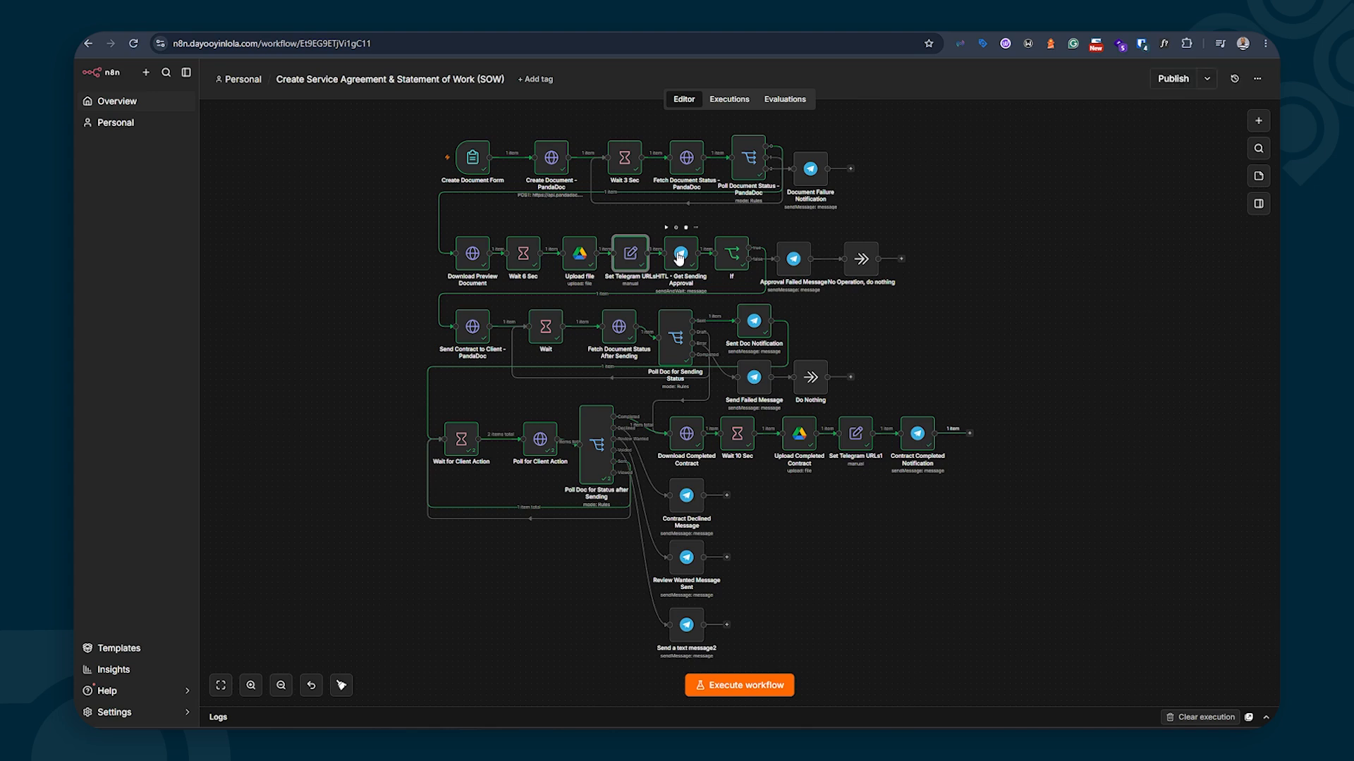
{"action": "double_click", "coordinate": [630, 263]}
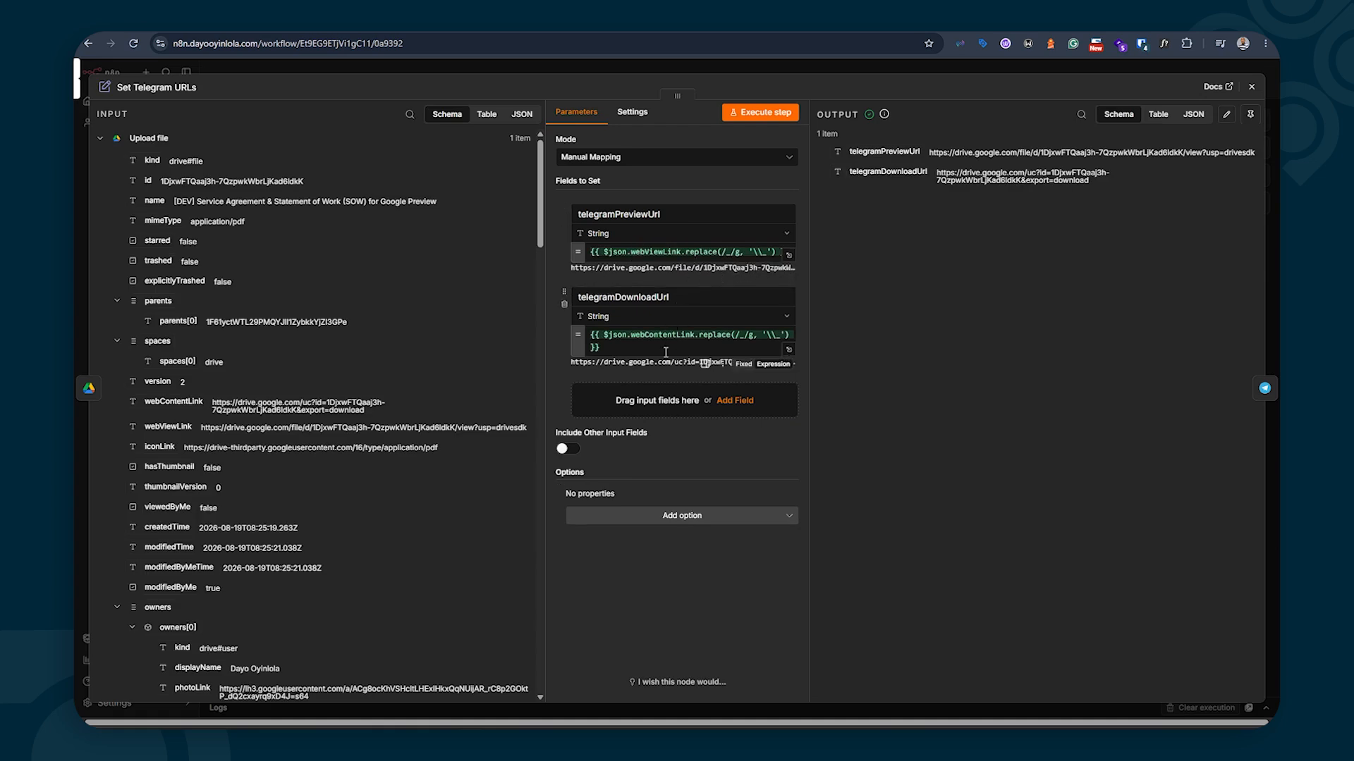
{"action": "left_click", "coordinate": [1245, 92]}
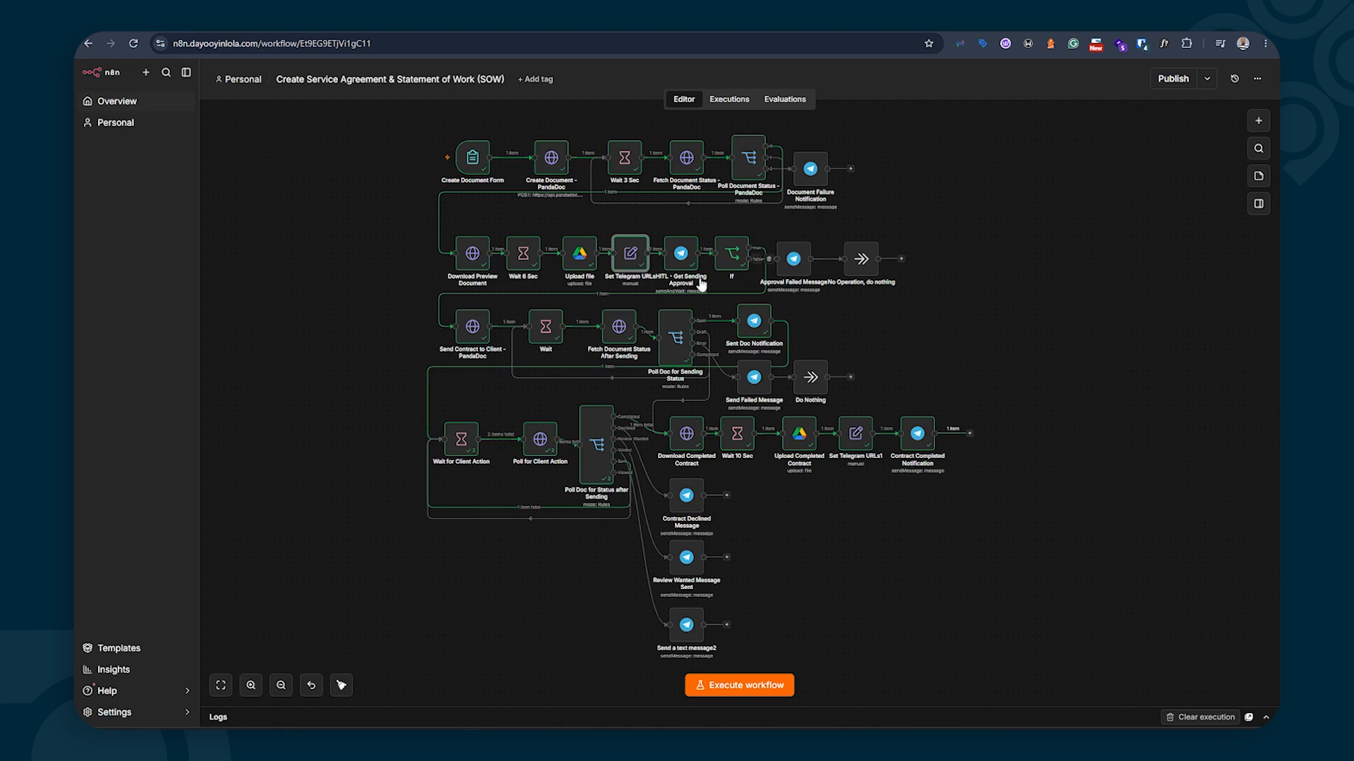
{"action": "double_click", "coordinate": [684, 259]}
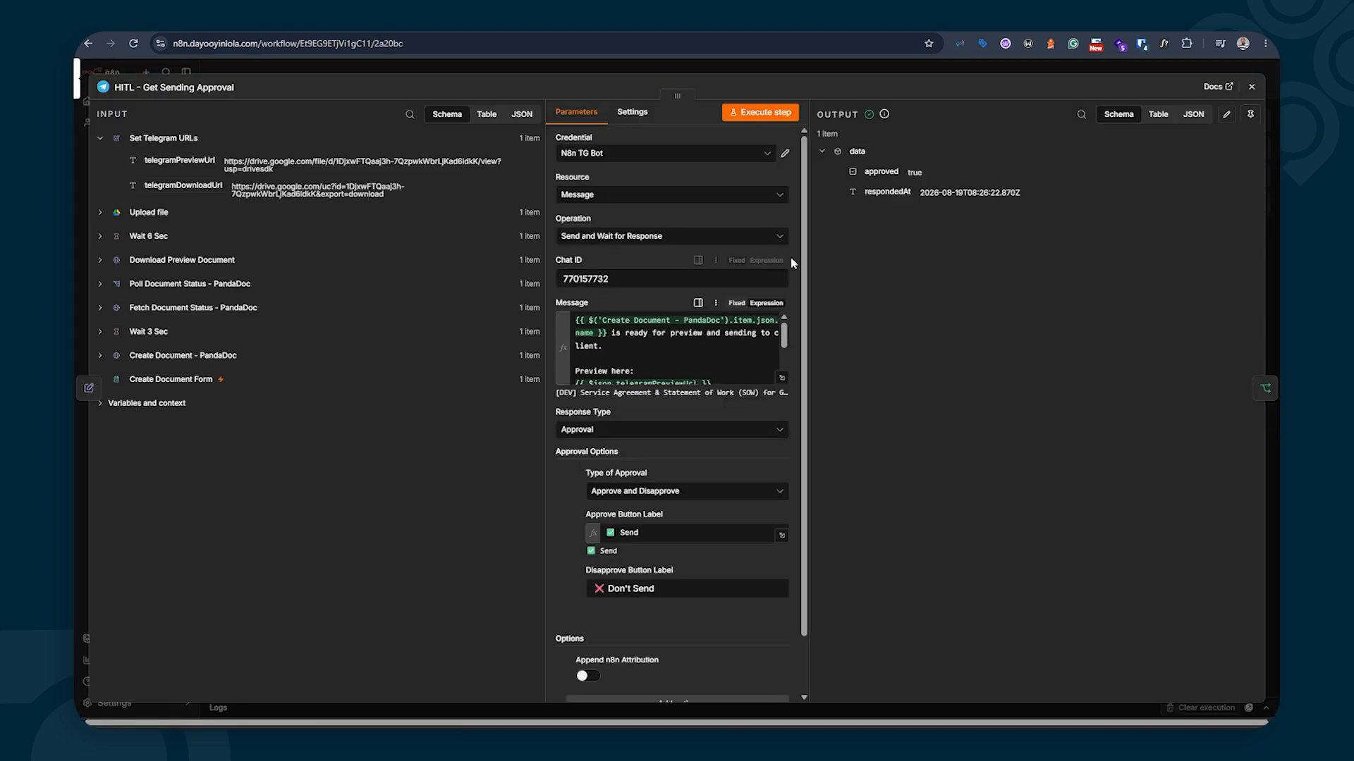
{"action": "left_click", "coordinate": [1251, 86]}
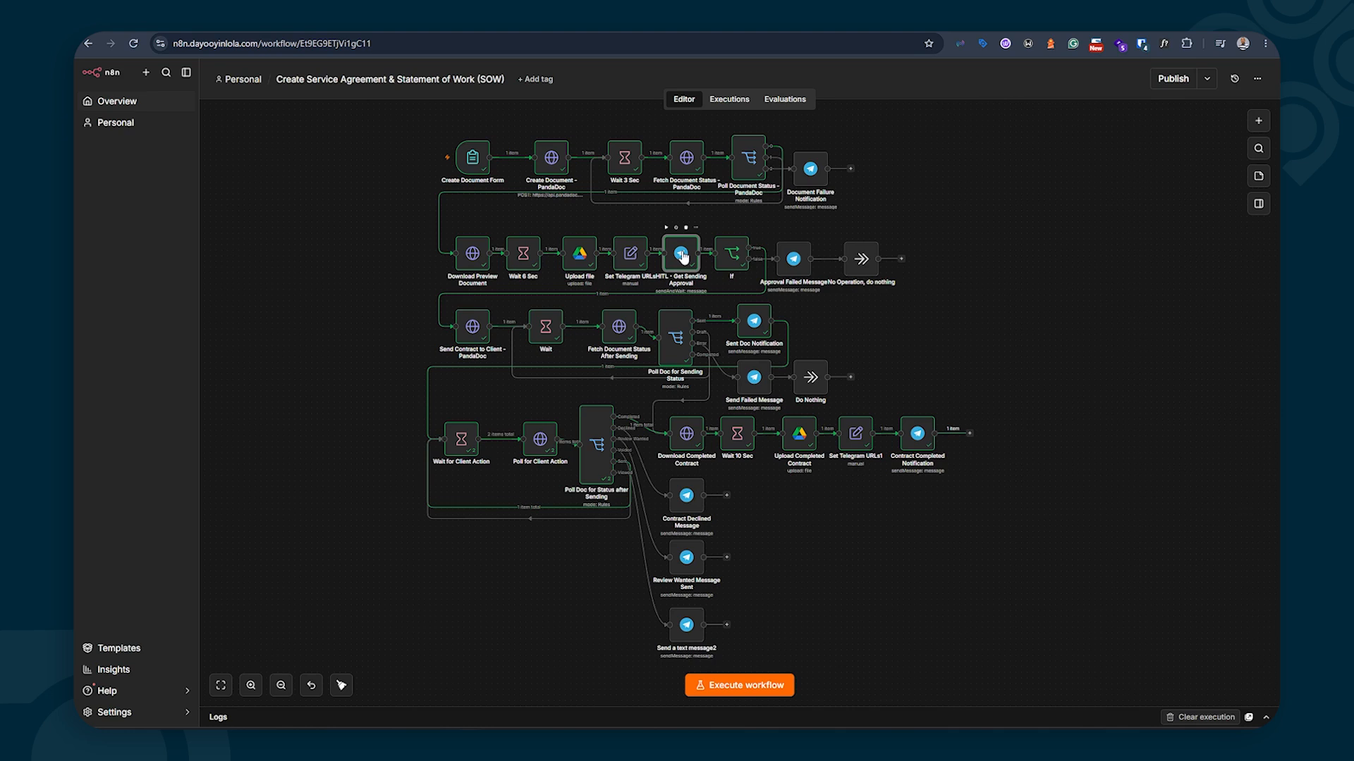
{"action": "double_click", "coordinate": [683, 255]}
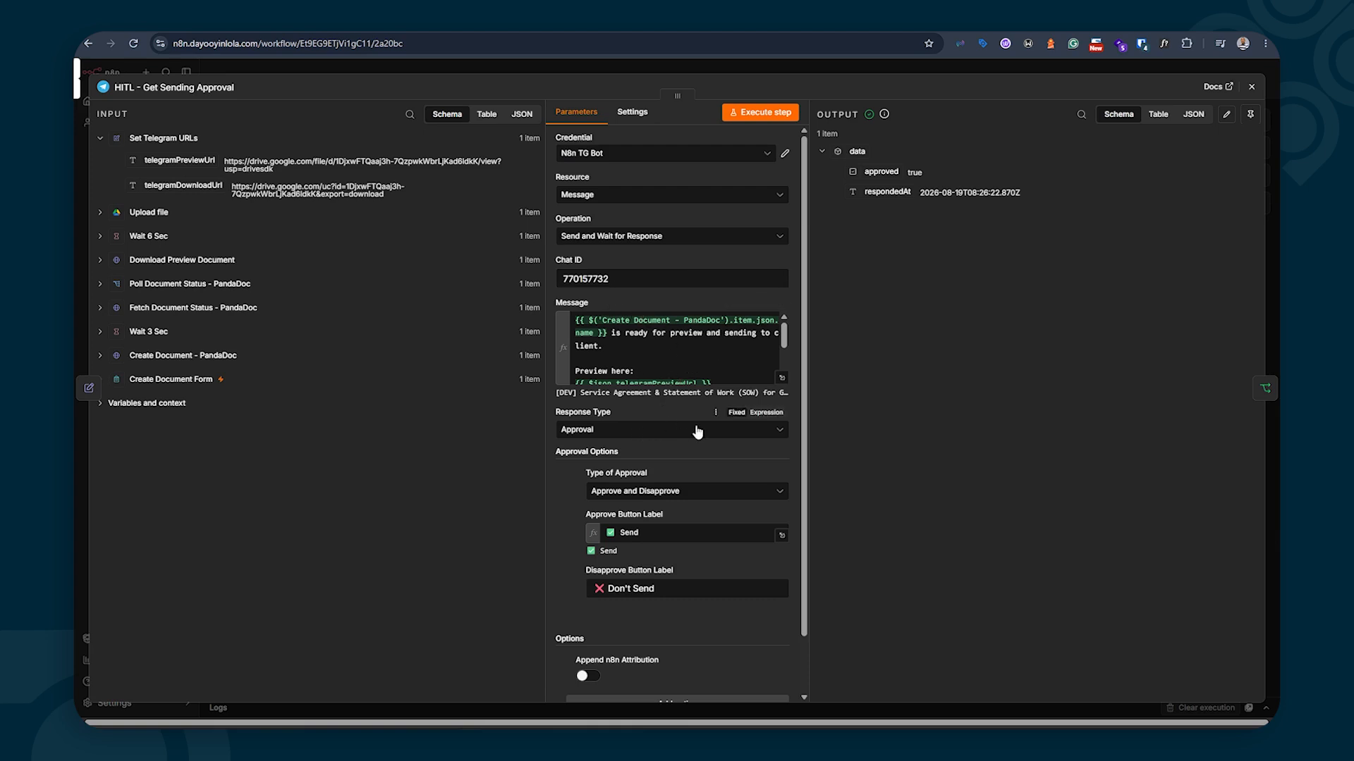
{"action": "key", "text": "Escape"}
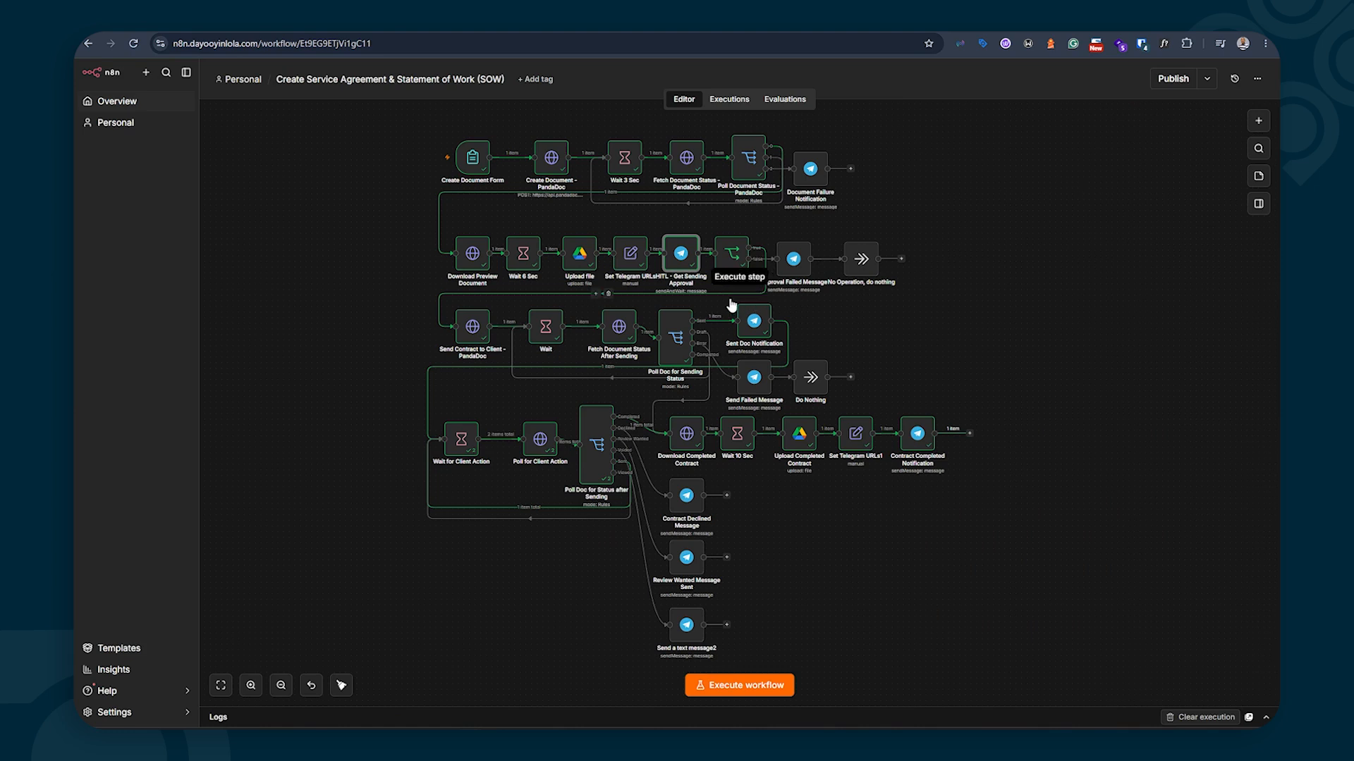
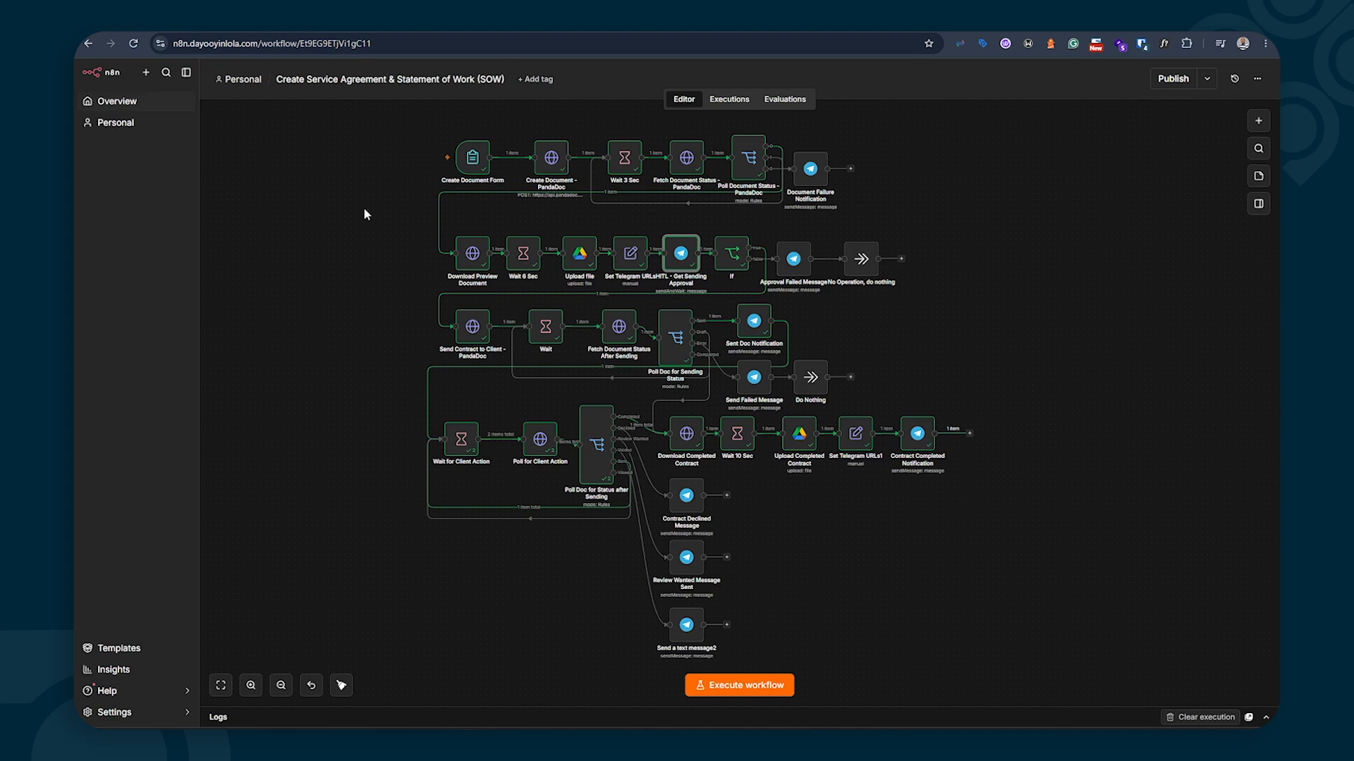
Open the Send Contract to Client - PandaDoc node and review its POST send request and Body Parameters
{"action": "left_click", "coordinate": [473, 328]}
{"action": "double_click", "coordinate": [472, 326]}
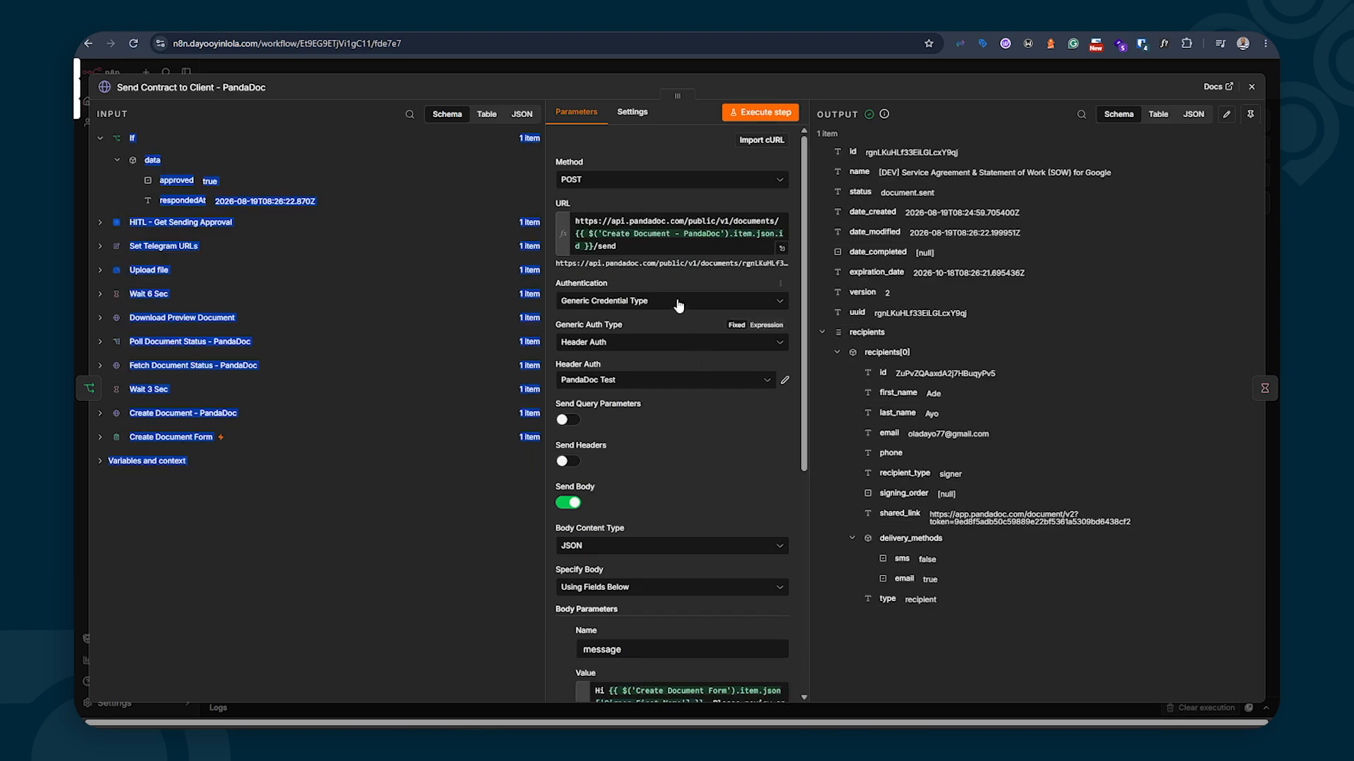
{"action": "left_click", "coordinate": [644, 150]}
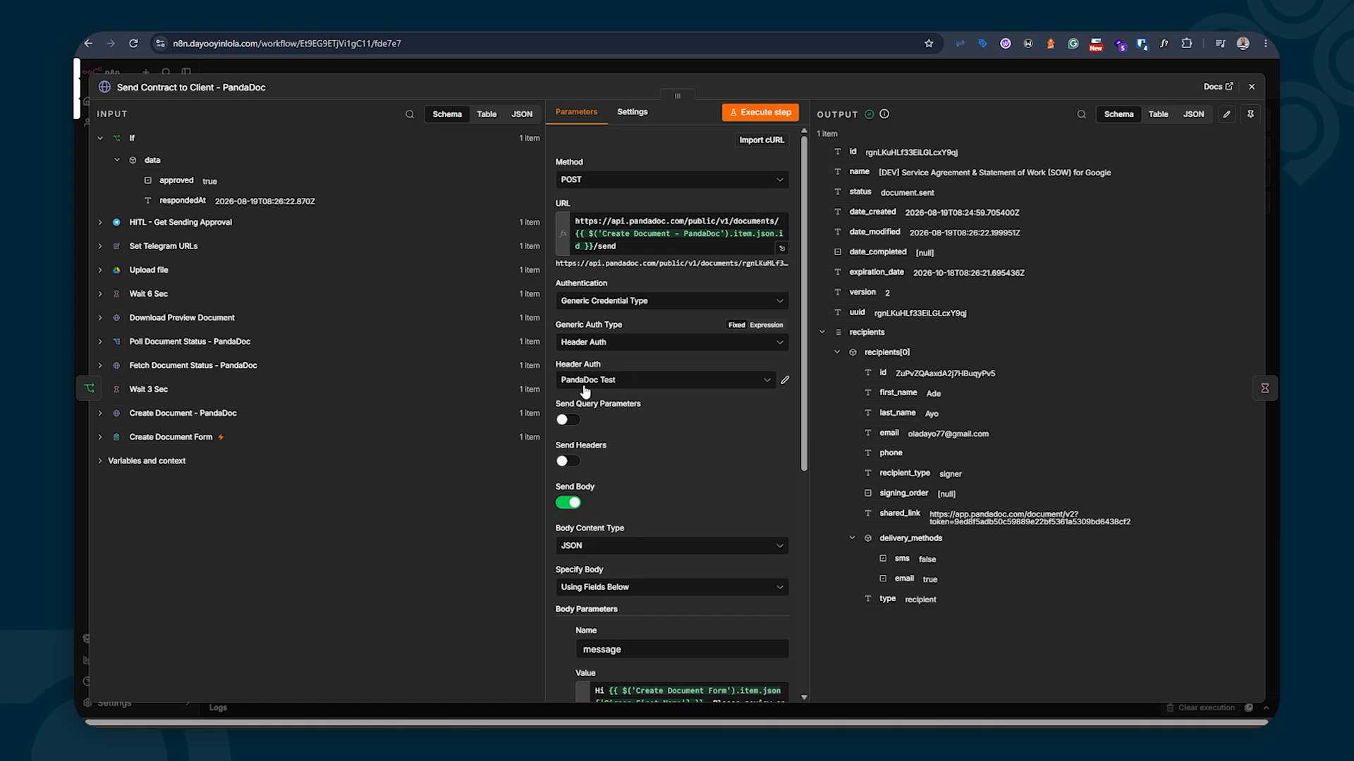
{"action": "scroll", "coordinate": [585, 390], "scroll_direction": "down", "scroll_amount": 5}
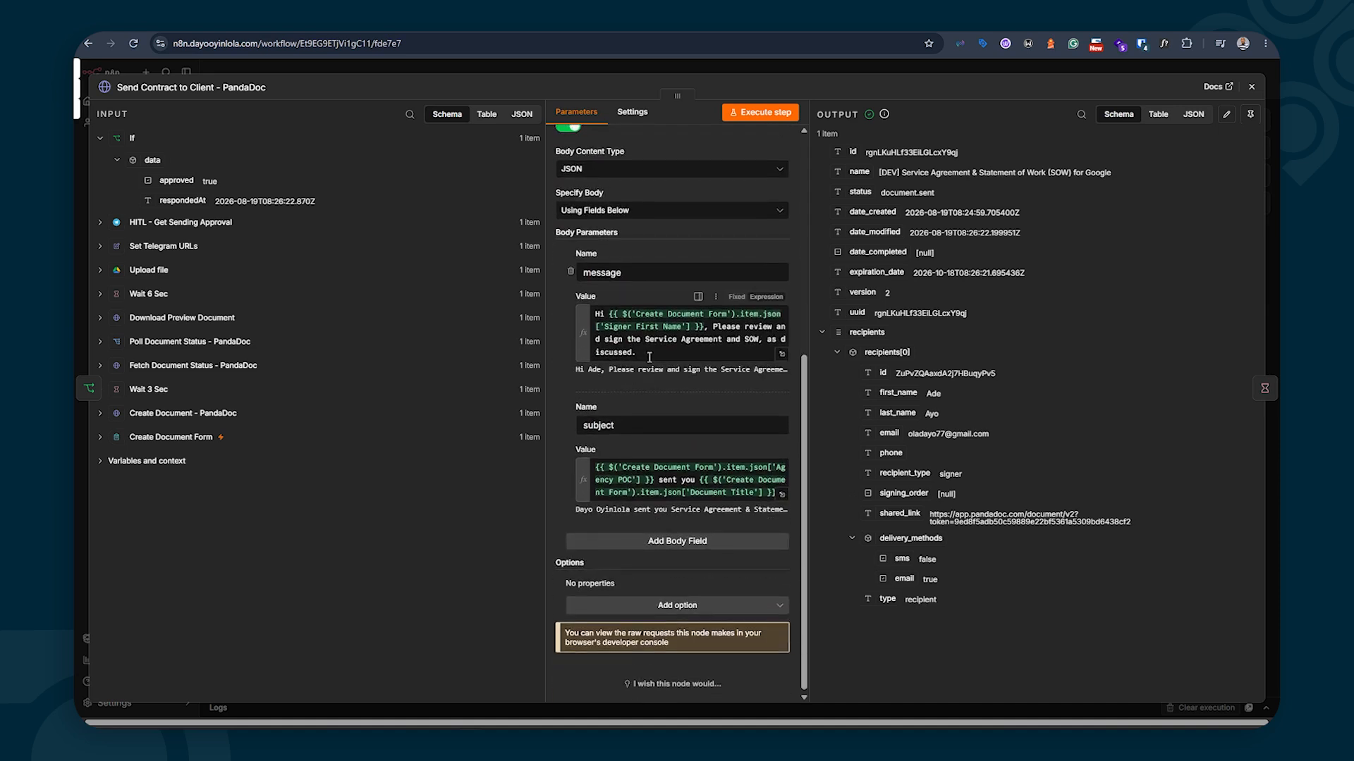
{"action": "scroll", "coordinate": [655, 352], "scroll_direction": "up", "scroll_amount": 5}
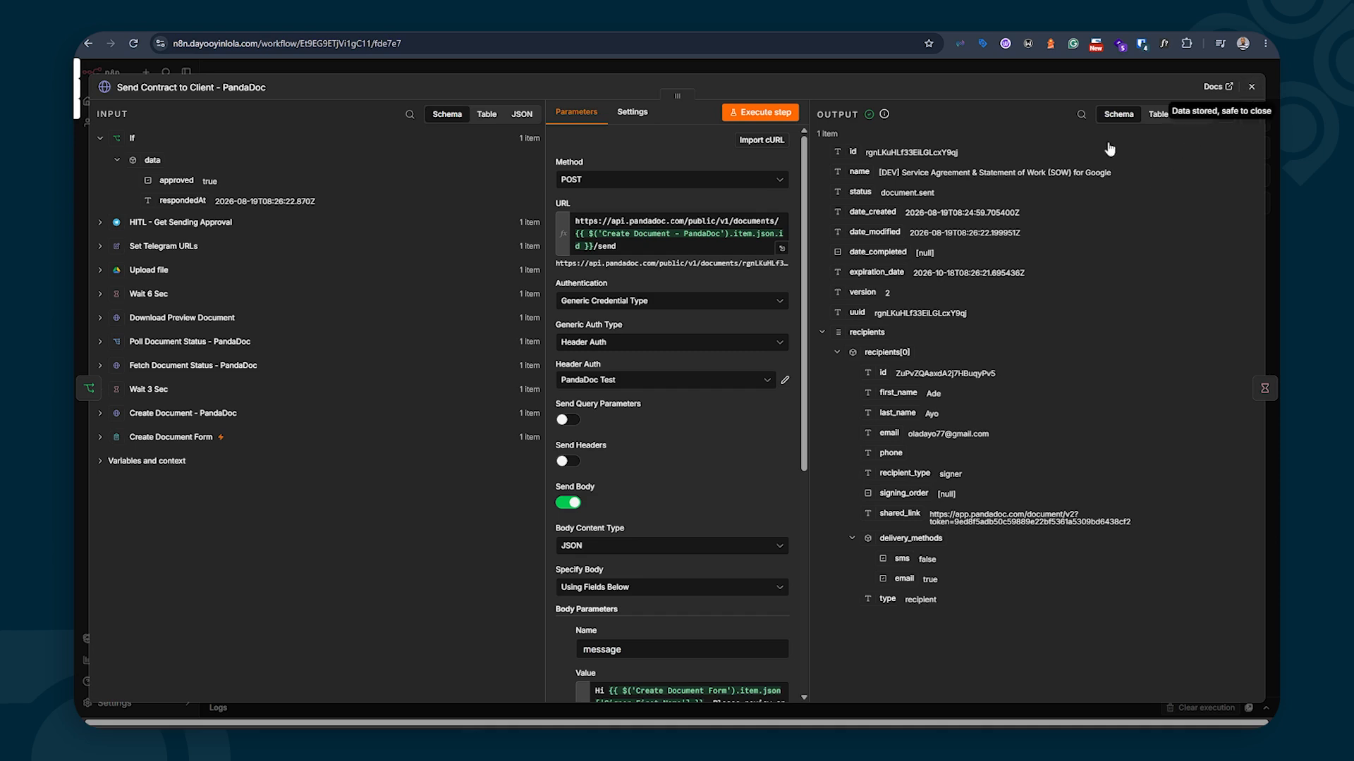
Close the PandaDoc send node and open Fetch Document Status After Sending
{"action": "left_click", "coordinate": [1252, 86]}
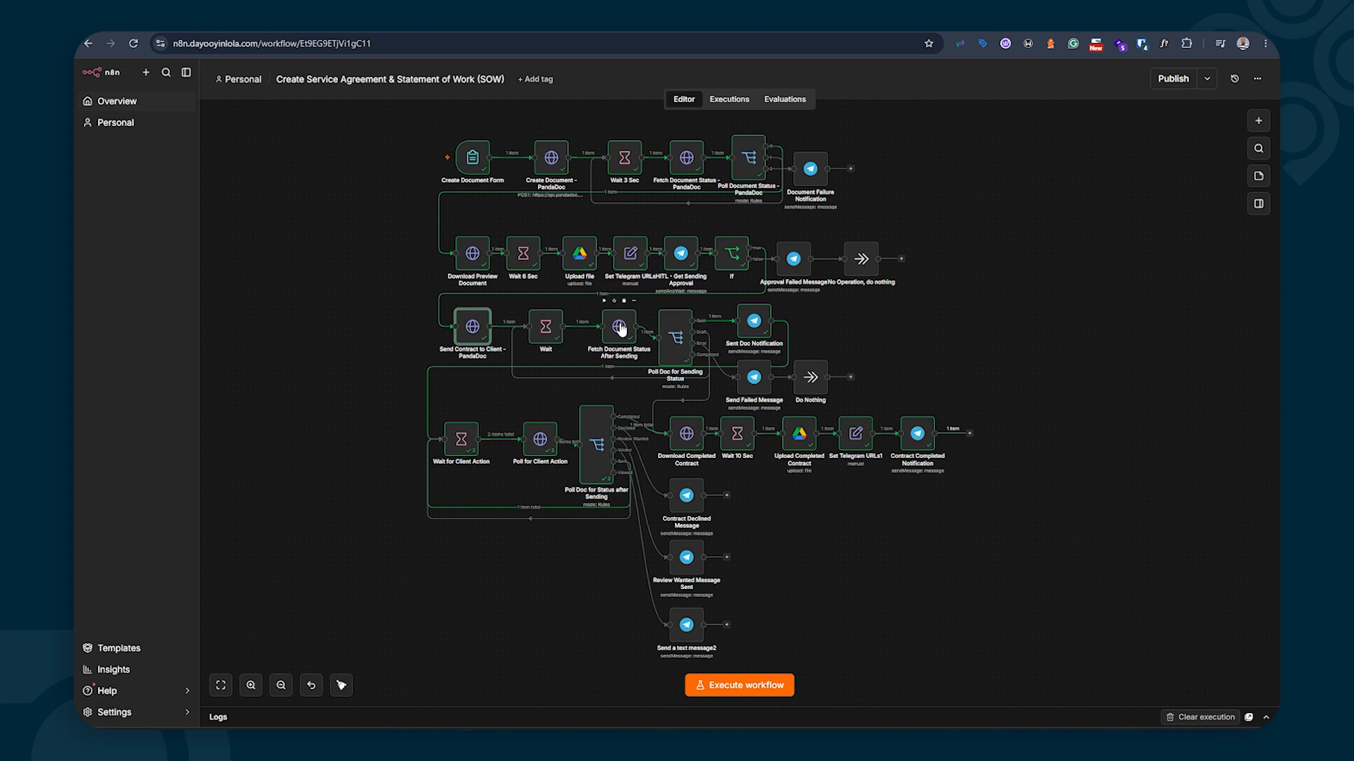
{"action": "double_click", "coordinate": [620, 329]}
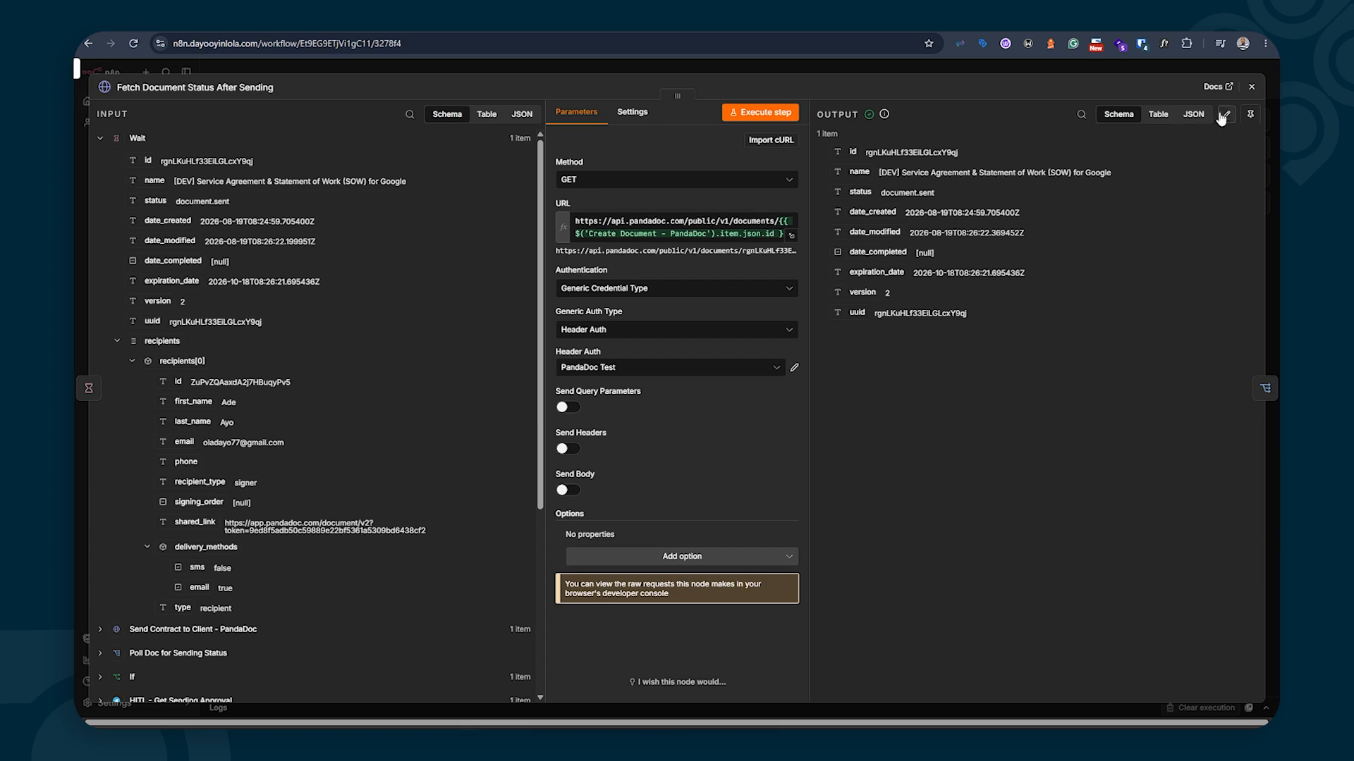
{"action": "left_click", "coordinate": [1253, 86]}
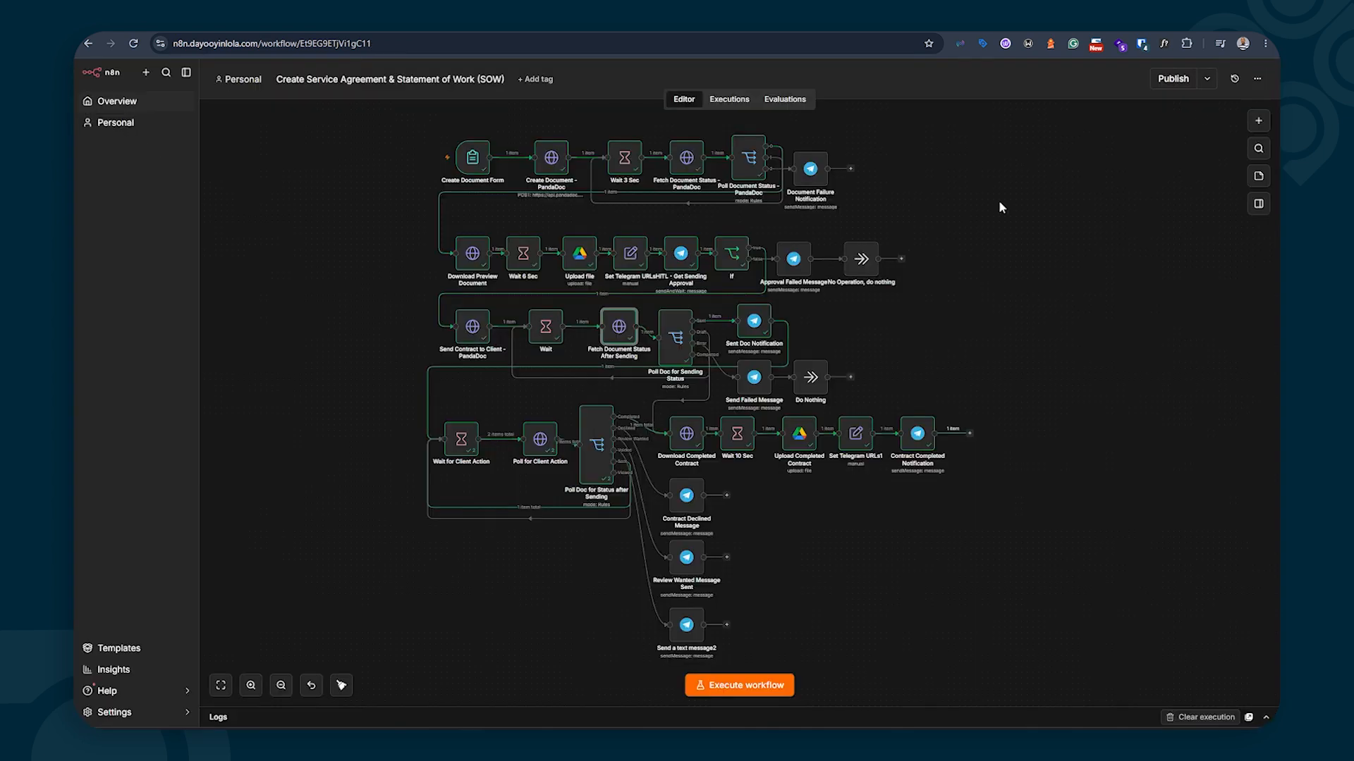
{"action": "double_click", "coordinate": [677, 343]}
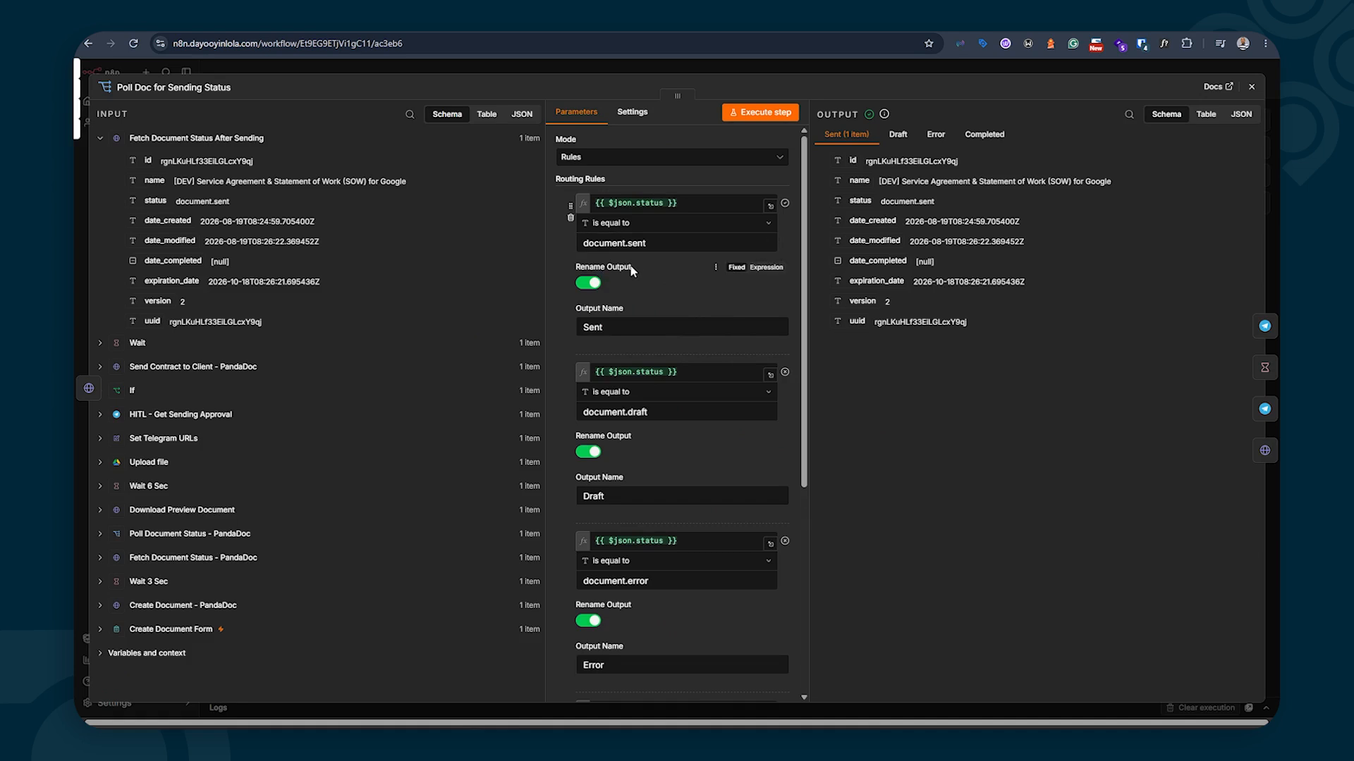
Scroll through Poll Doc for Sending Status routing rules for sent, draft, error and completed
{"action": "scroll", "coordinate": [631, 310], "scroll_direction": "down", "scroll_amount": 1}
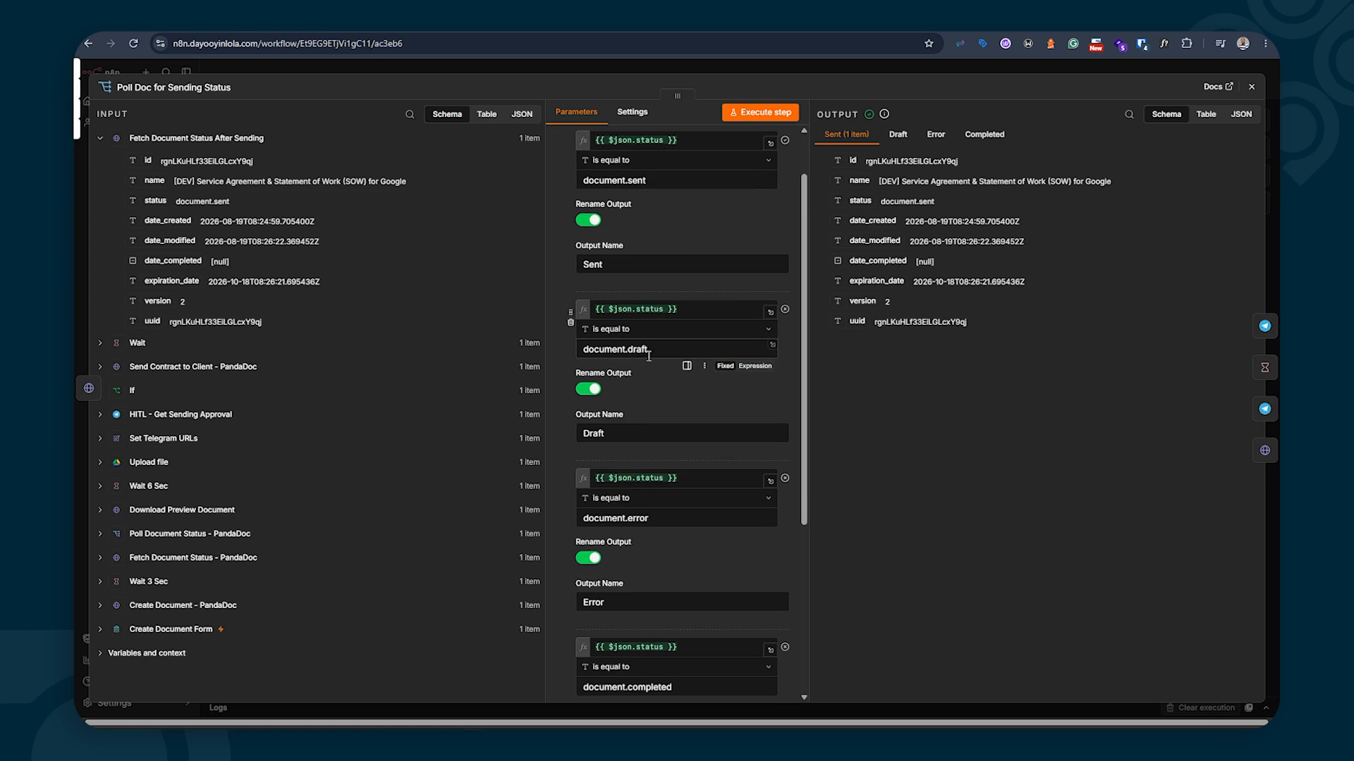
{"action": "scroll", "coordinate": [632, 351], "scroll_direction": "down", "scroll_amount": 3}
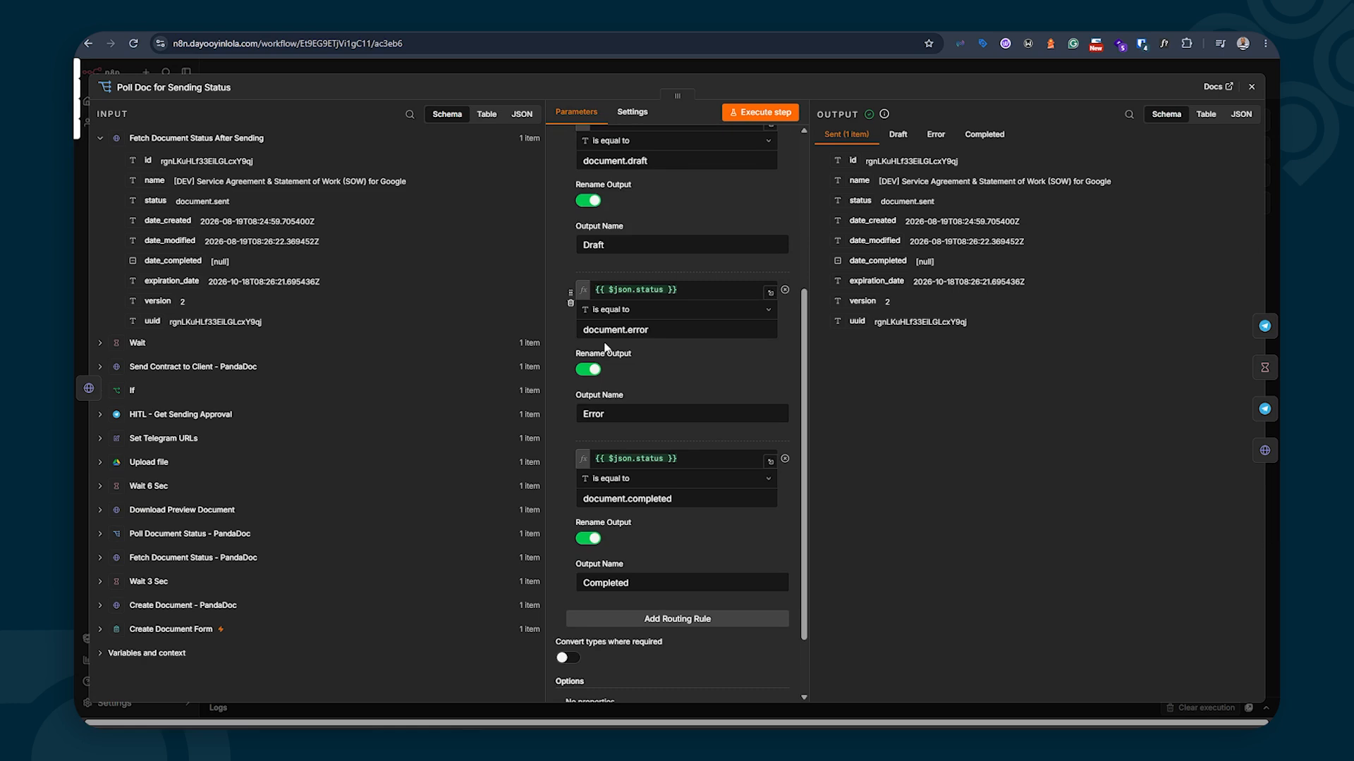
{"action": "scroll", "coordinate": [605, 347], "scroll_direction": "down", "scroll_amount": 1}
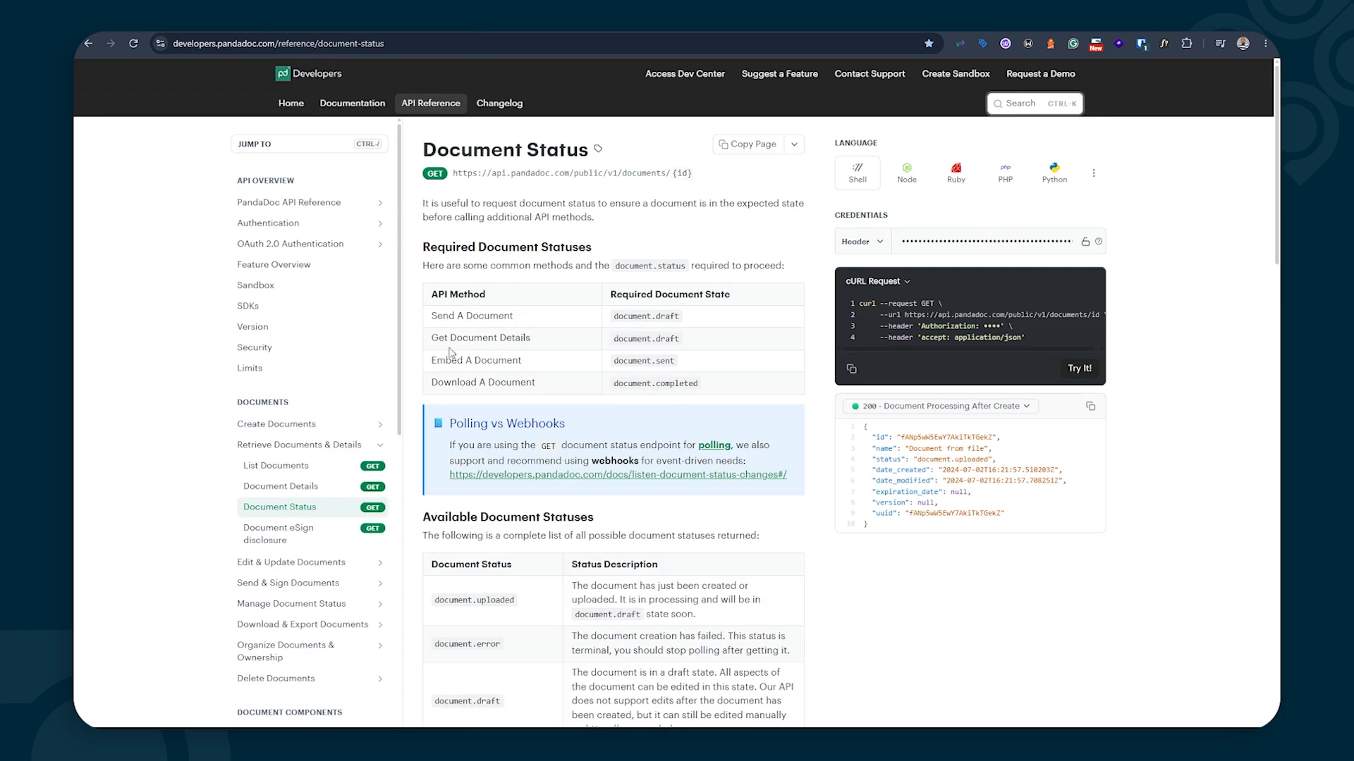
{"action": "scroll", "coordinate": [493, 448], "scroll_direction": "down", "scroll_amount": 4}
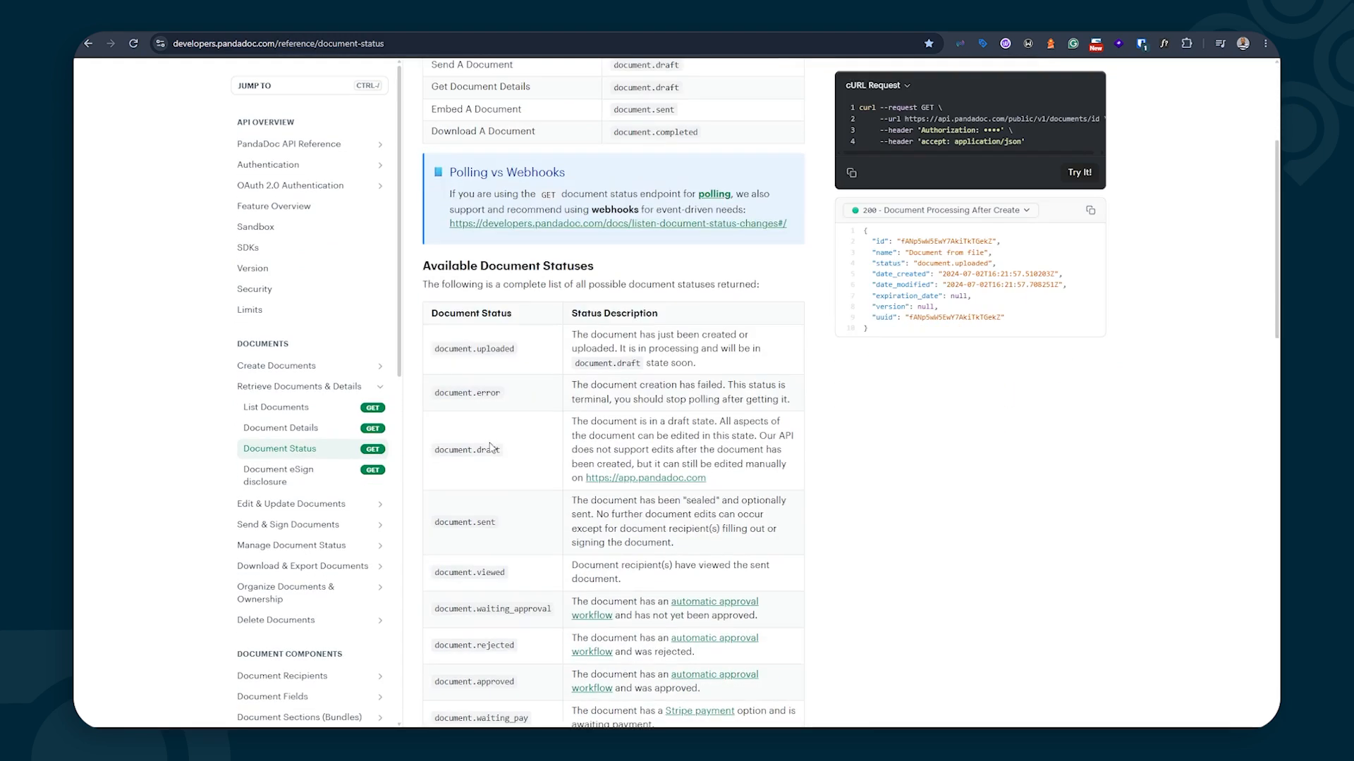
{"action": "scroll", "coordinate": [439, 363], "scroll_direction": "down", "scroll_amount": 5}
{"action": "scroll", "coordinate": [451, 325], "scroll_direction": "up", "scroll_amount": 5}
{"action": "scroll", "coordinate": [473, 227], "scroll_direction": "down", "scroll_amount": 2}
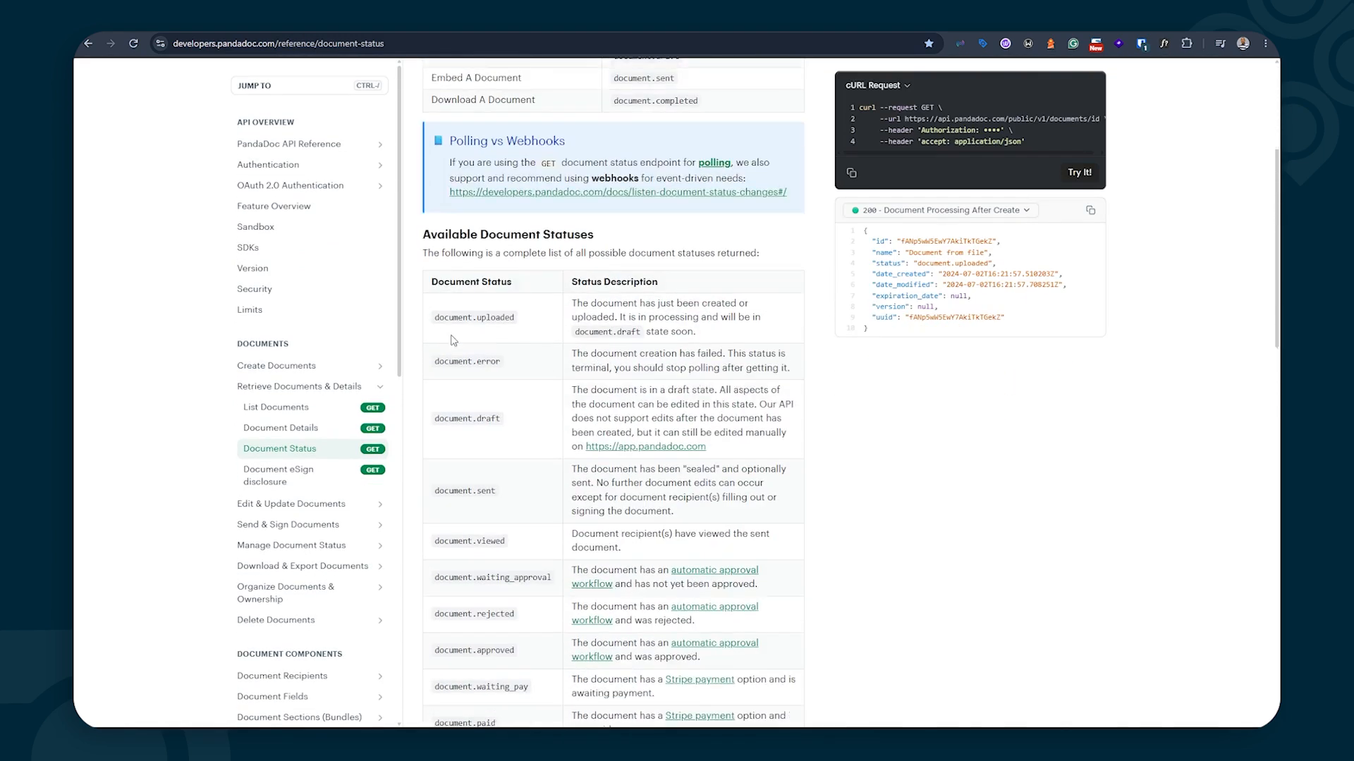
{"action": "scroll", "coordinate": [491, 352], "scroll_direction": "down", "scroll_amount": 4}
{"action": "scroll", "coordinate": [491, 368], "scroll_direction": "up", "scroll_amount": 4}
{"action": "scroll", "coordinate": [490, 367], "scroll_direction": "up", "scroll_amount": 3}
{"action": "scroll", "coordinate": [487, 325], "scroll_direction": "down", "scroll_amount": 2}
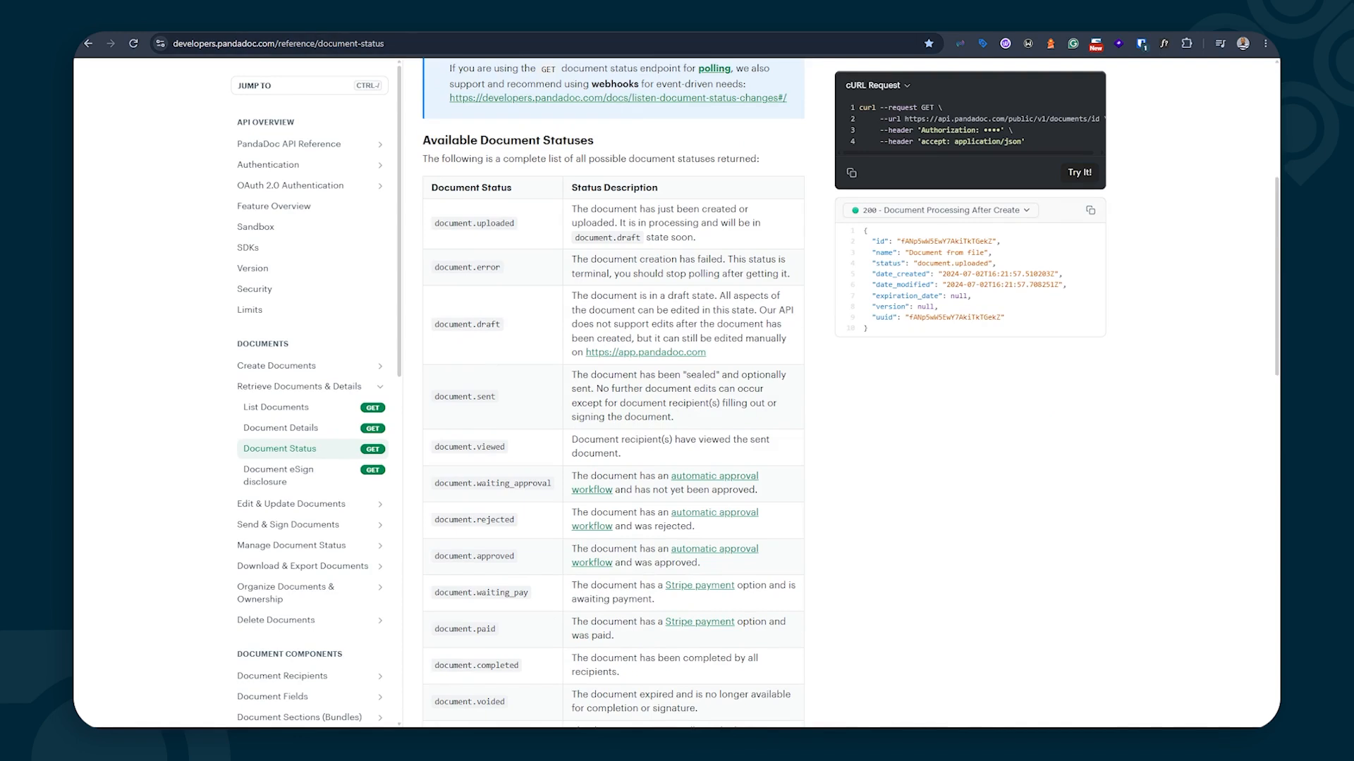
{"action": "left_click", "coordinate": [247, 24]}
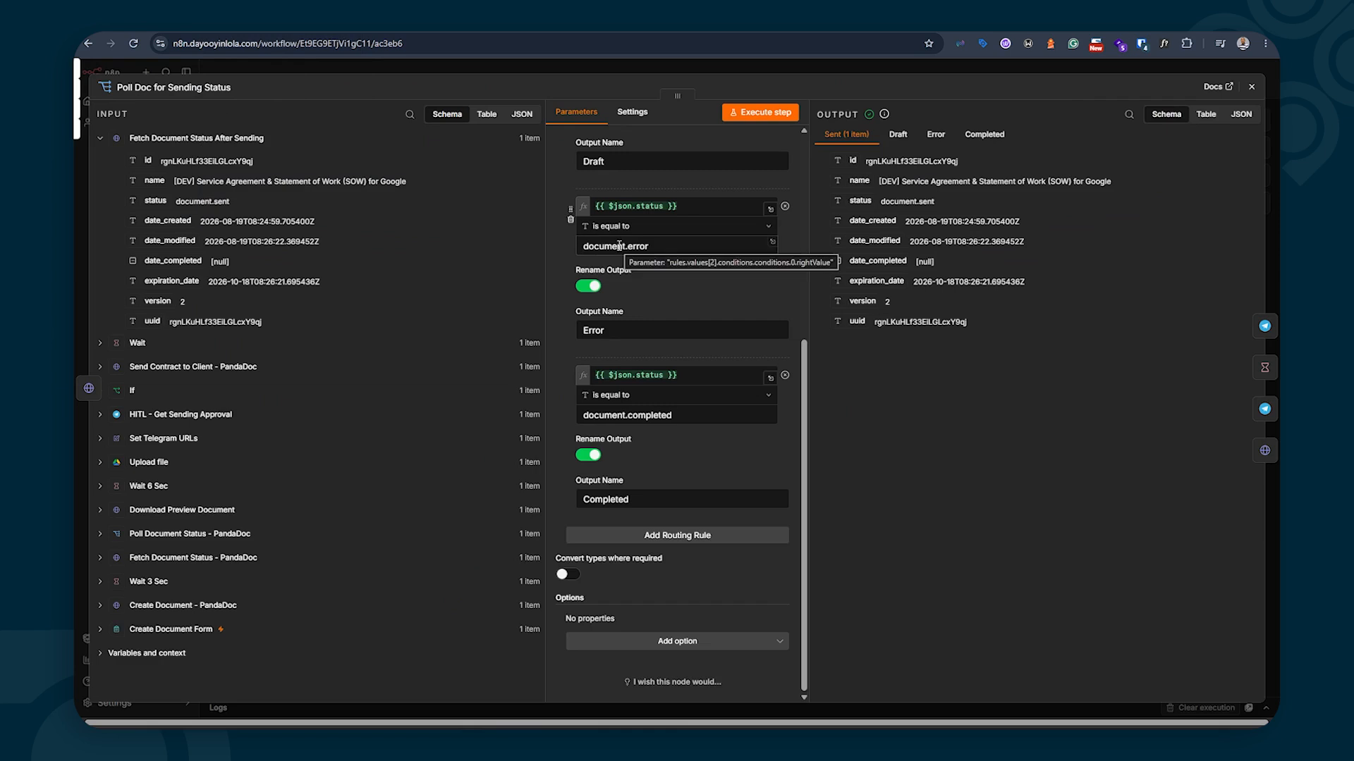
Close Poll Doc for Sending Status and open the Sent Doc Notification Telegram step
{"action": "scroll", "coordinate": [613, 257], "scroll_direction": "up", "scroll_amount": 3}
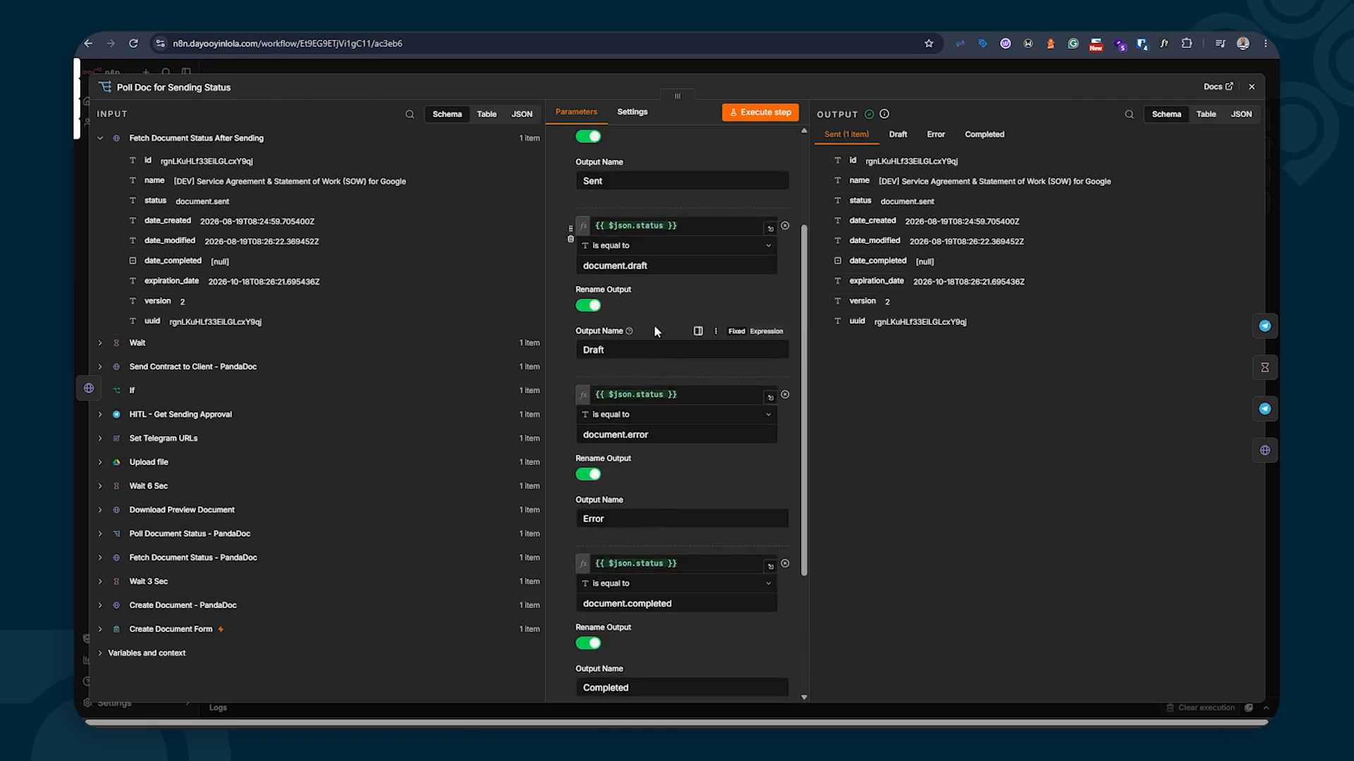
{"action": "scroll", "coordinate": [614, 265], "scroll_direction": "up", "scroll_amount": 3}
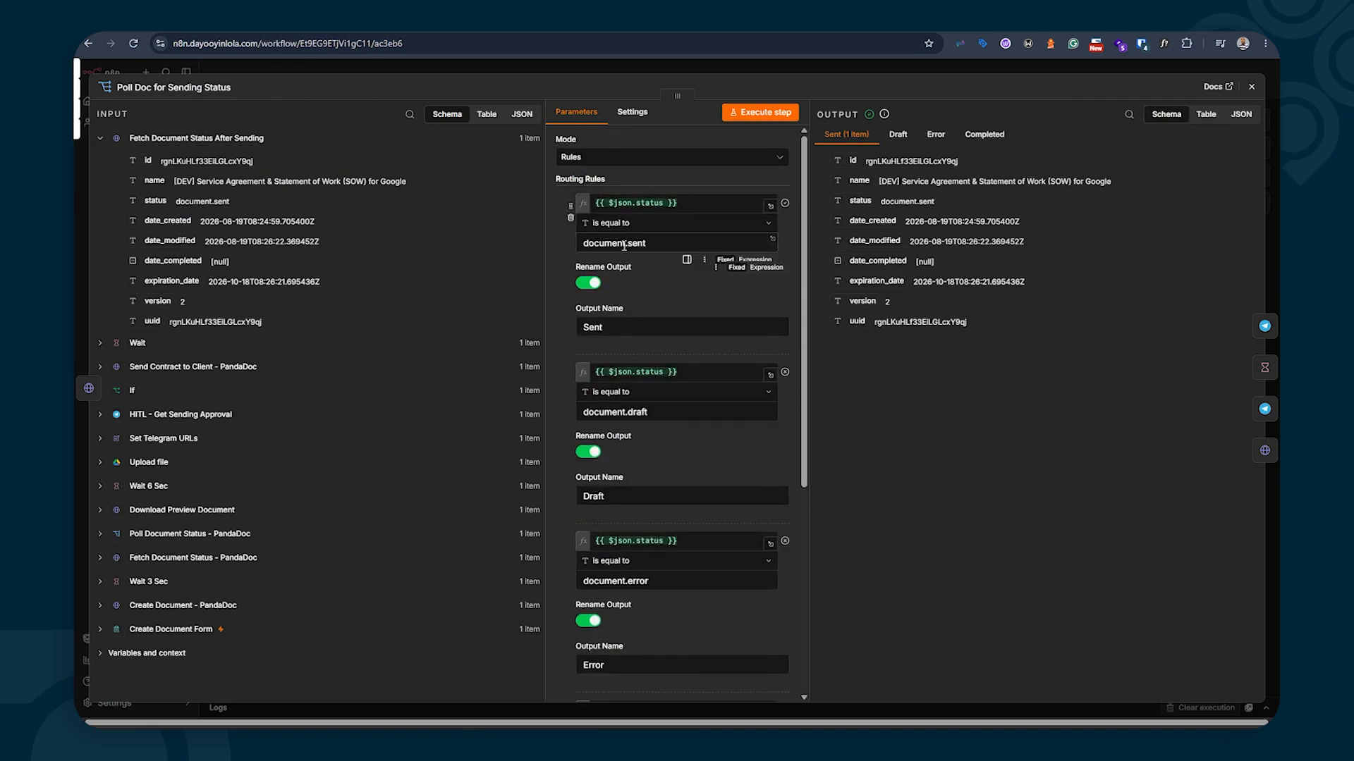
{"action": "left_click", "coordinate": [1251, 86]}
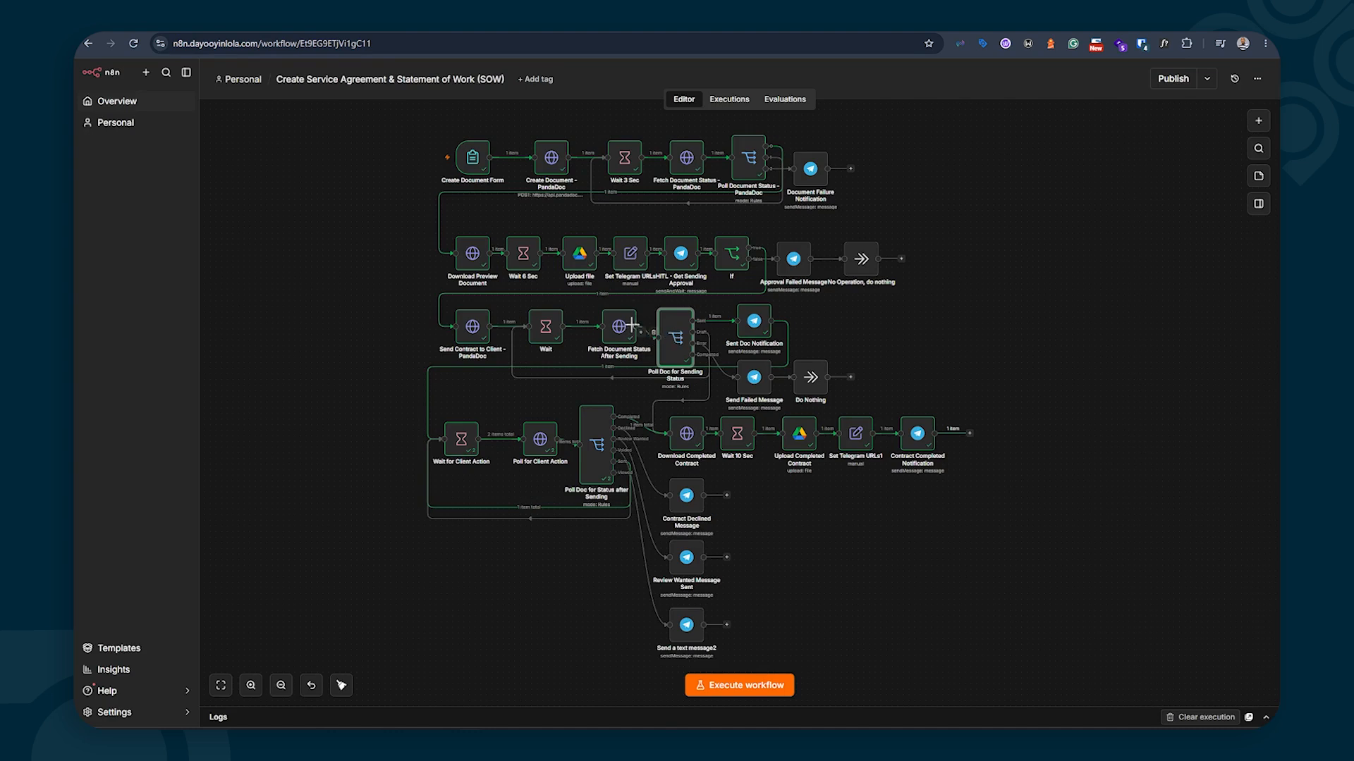
{"action": "double_click", "coordinate": [753, 324]}
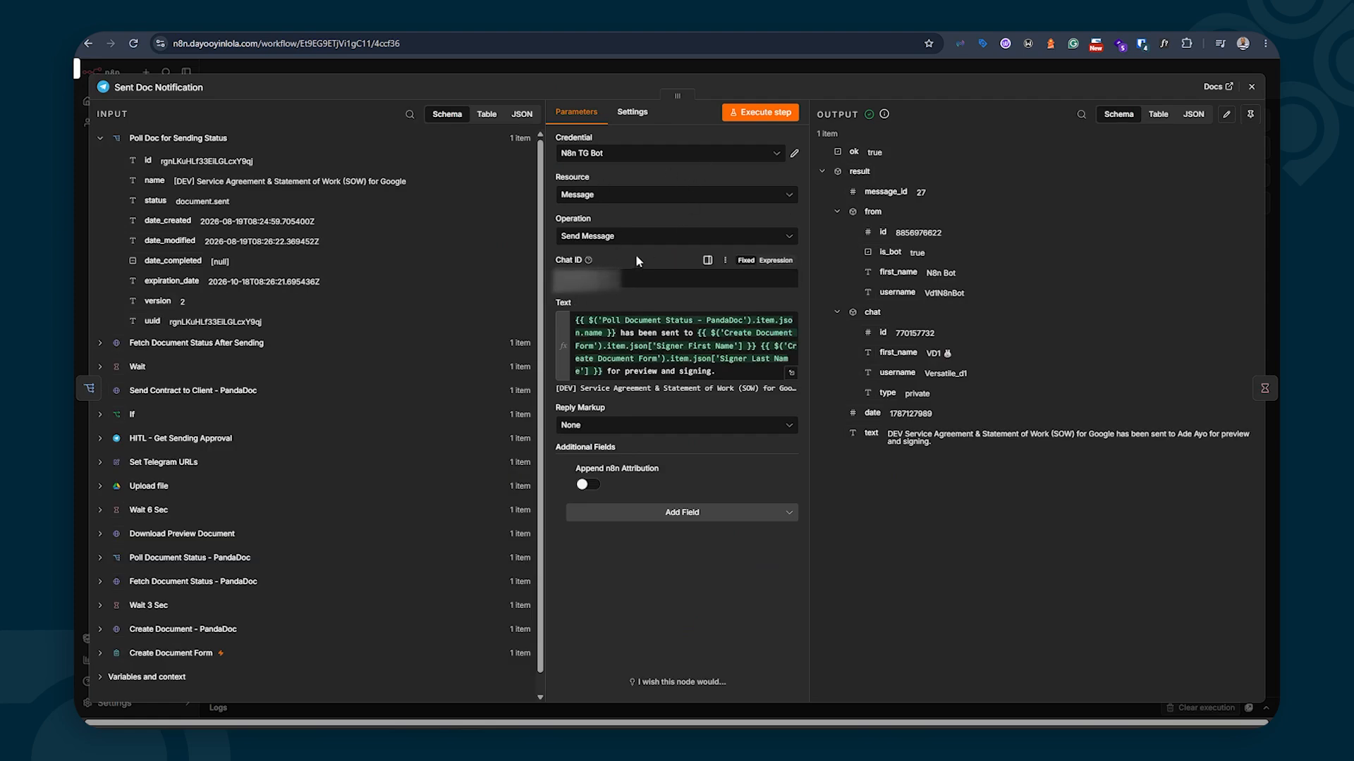
{"action": "left_click", "coordinate": [601, 276]}
{"action": "left_click", "coordinate": [791, 373]}
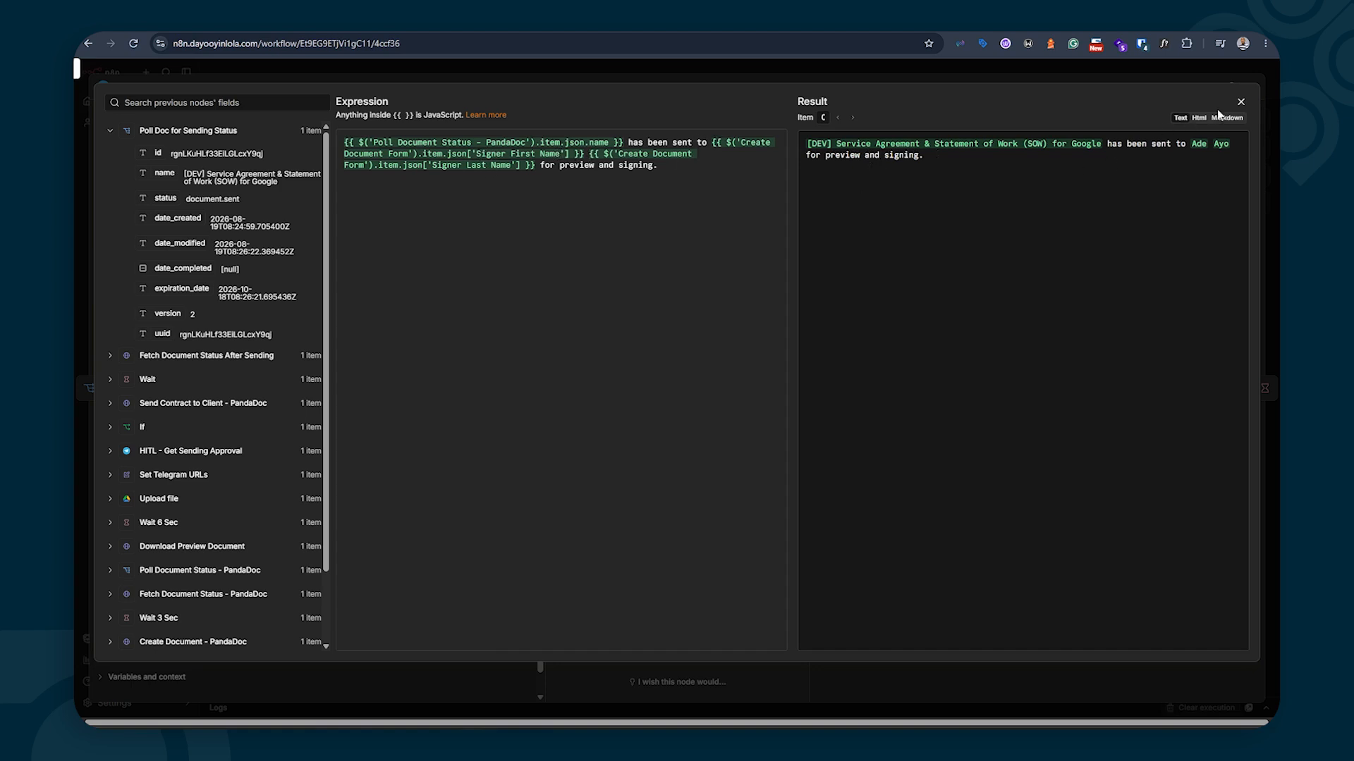
{"action": "left_click", "coordinate": [1240, 102]}
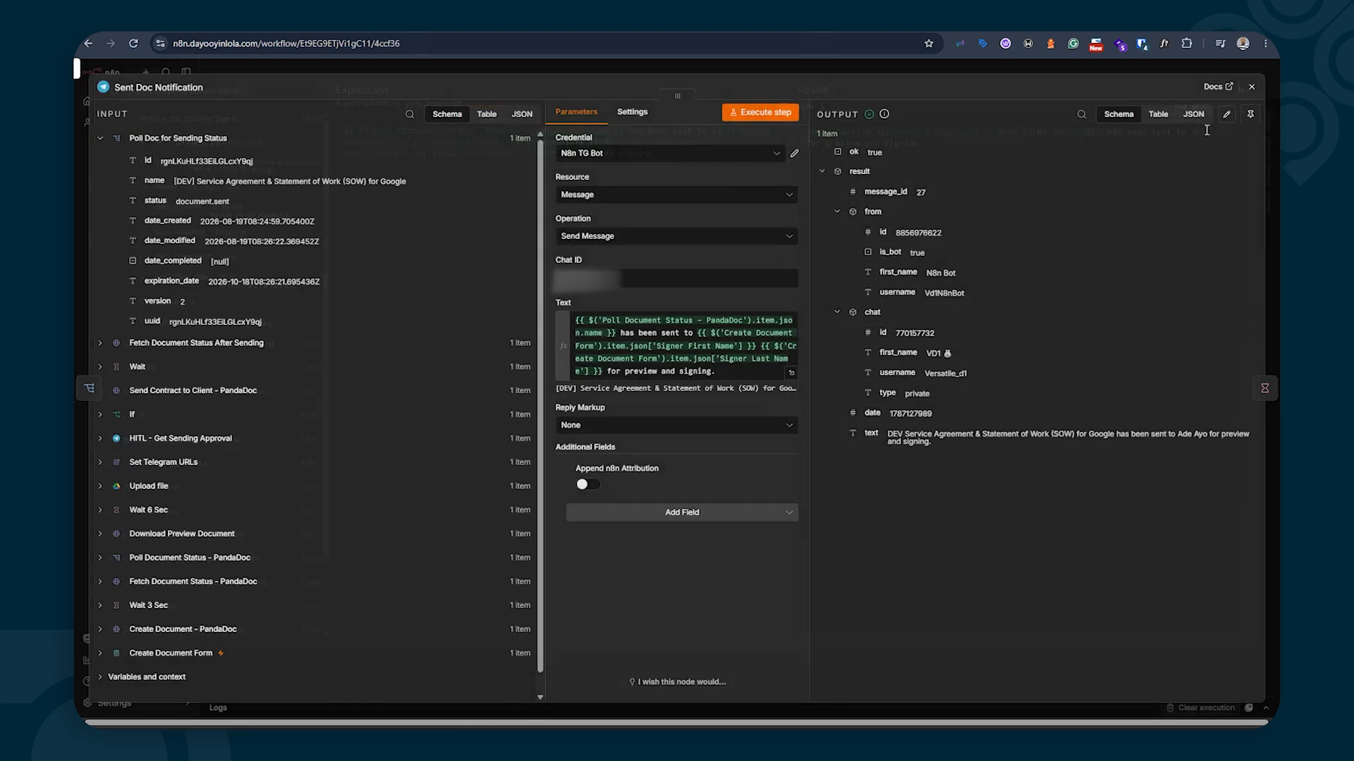
{"action": "left_click", "coordinate": [1252, 87]}
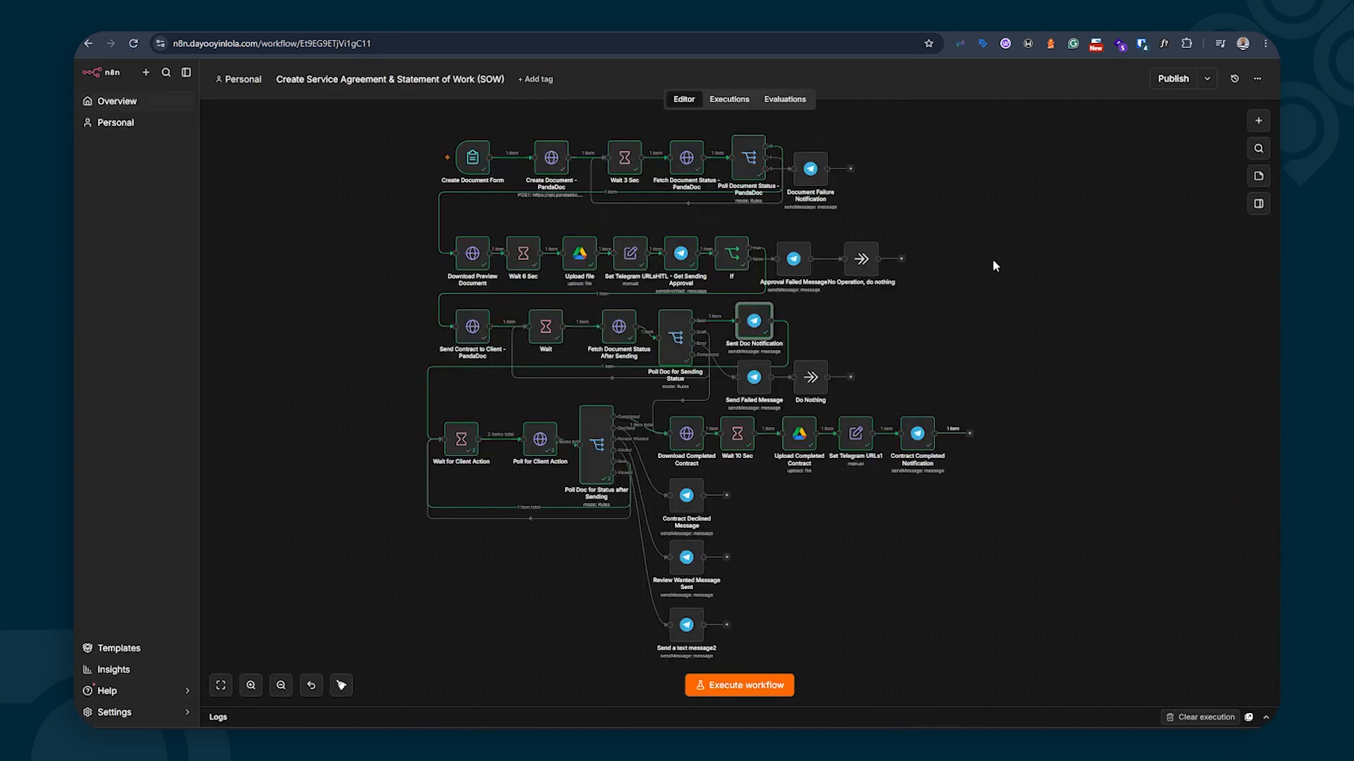
{"action": "double_click", "coordinate": [755, 323]}
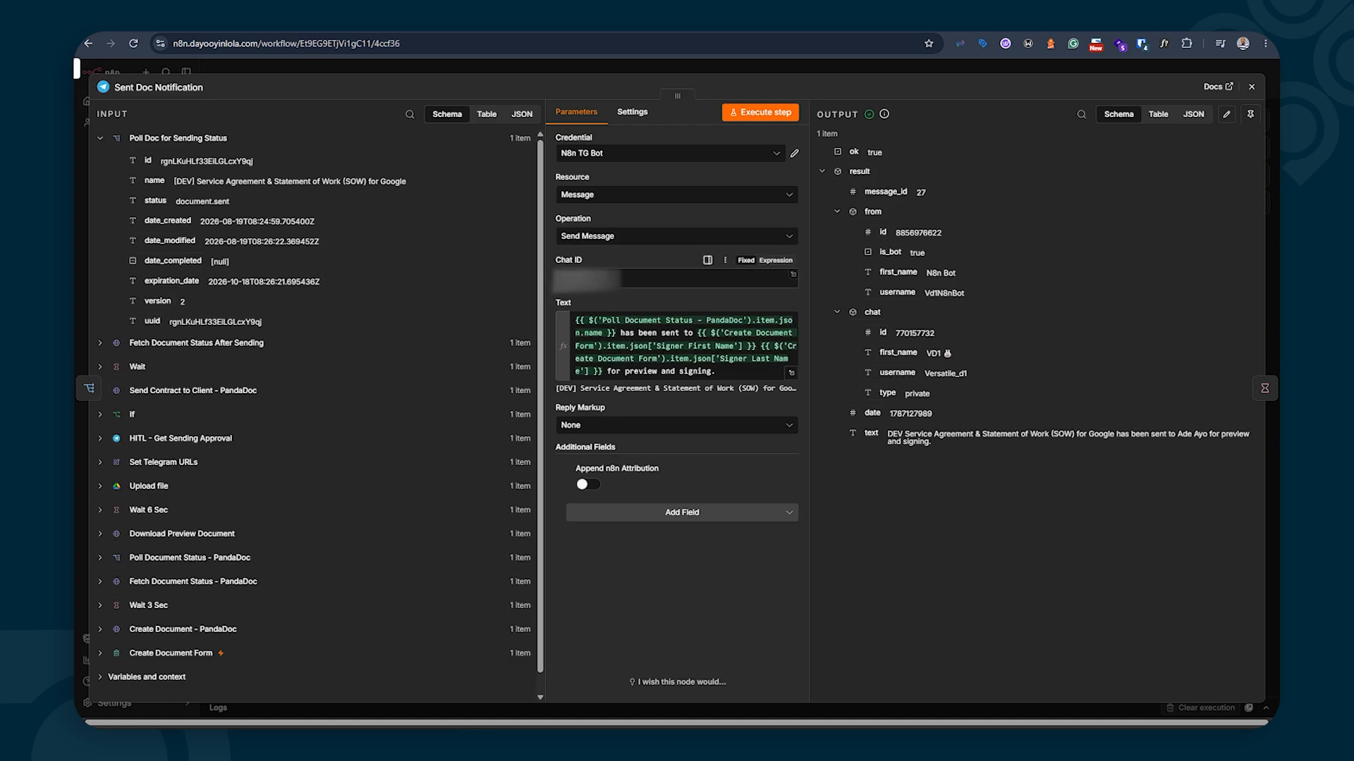
{"action": "left_click", "coordinate": [1250, 89]}
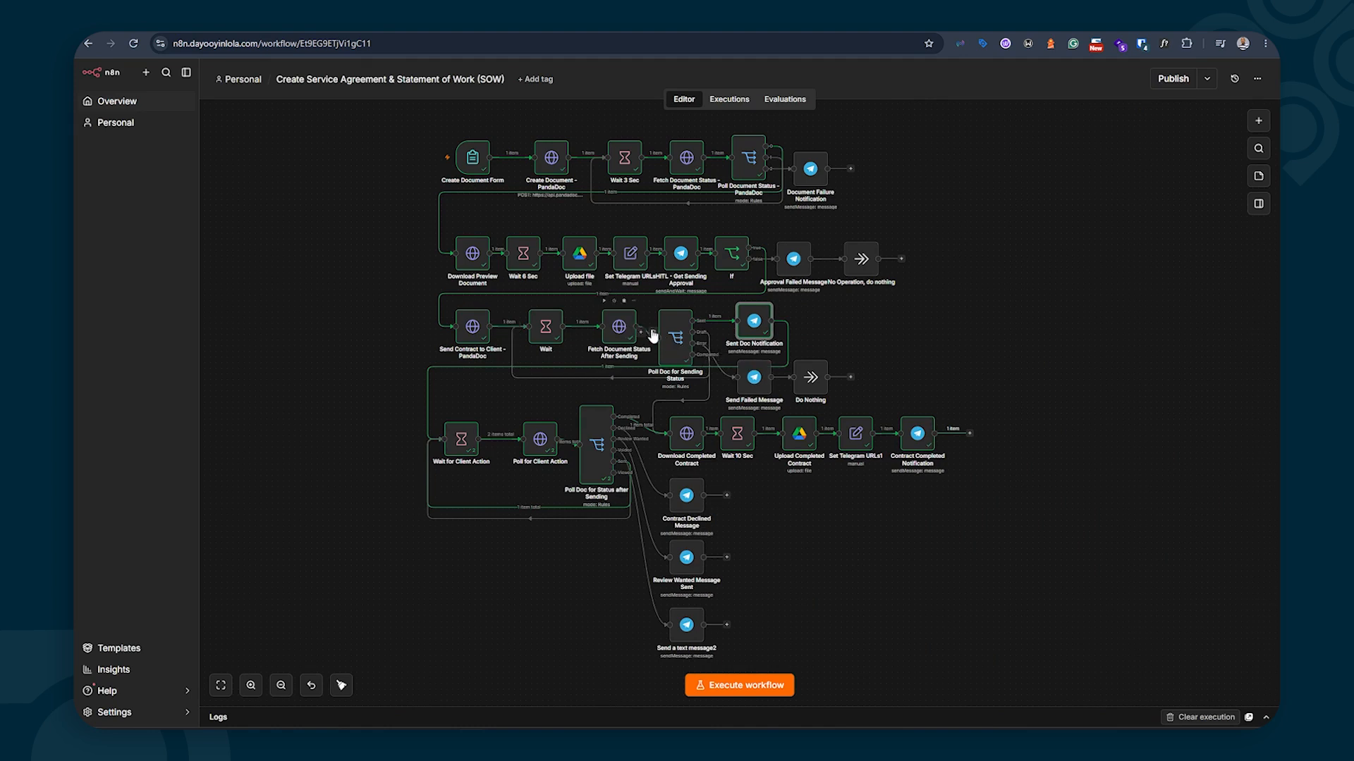
{"action": "left_click", "coordinate": [755, 379]}
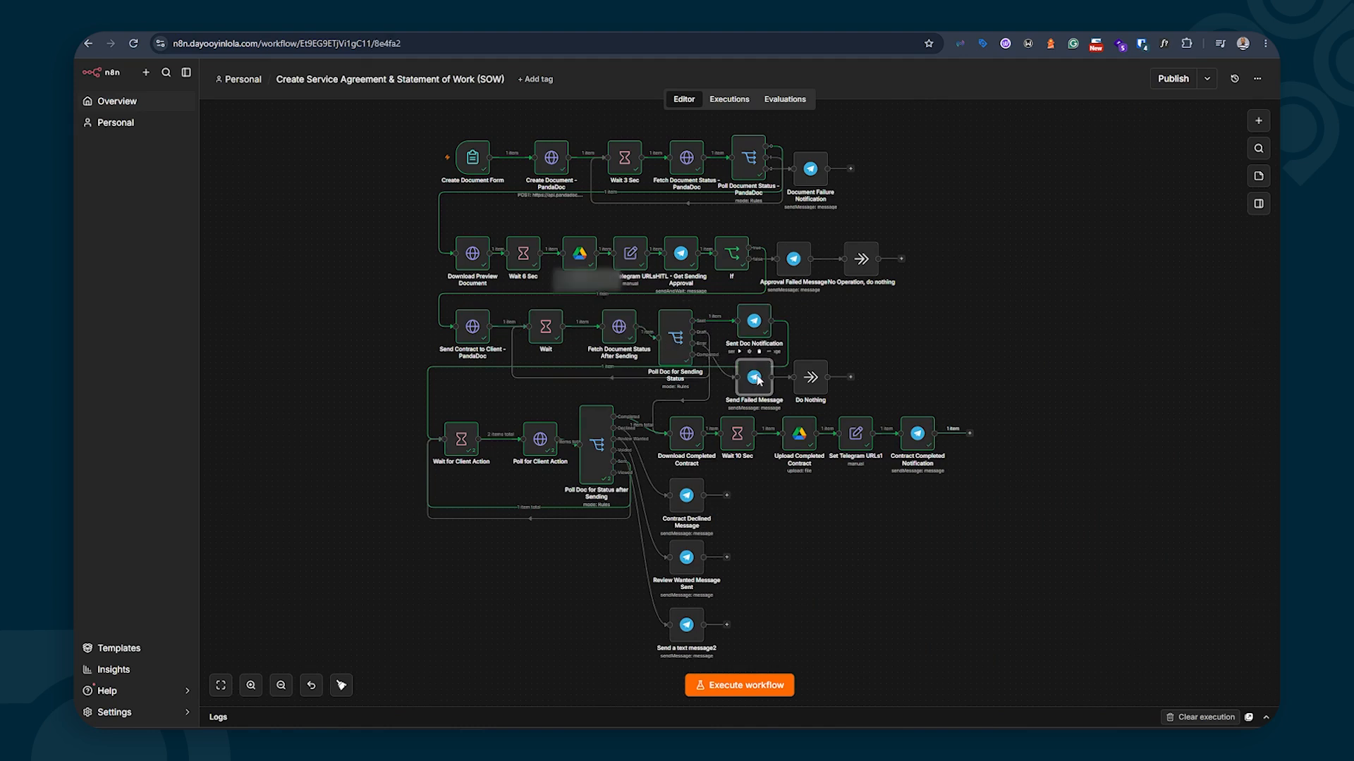
{"action": "double_click", "coordinate": [757, 381]}
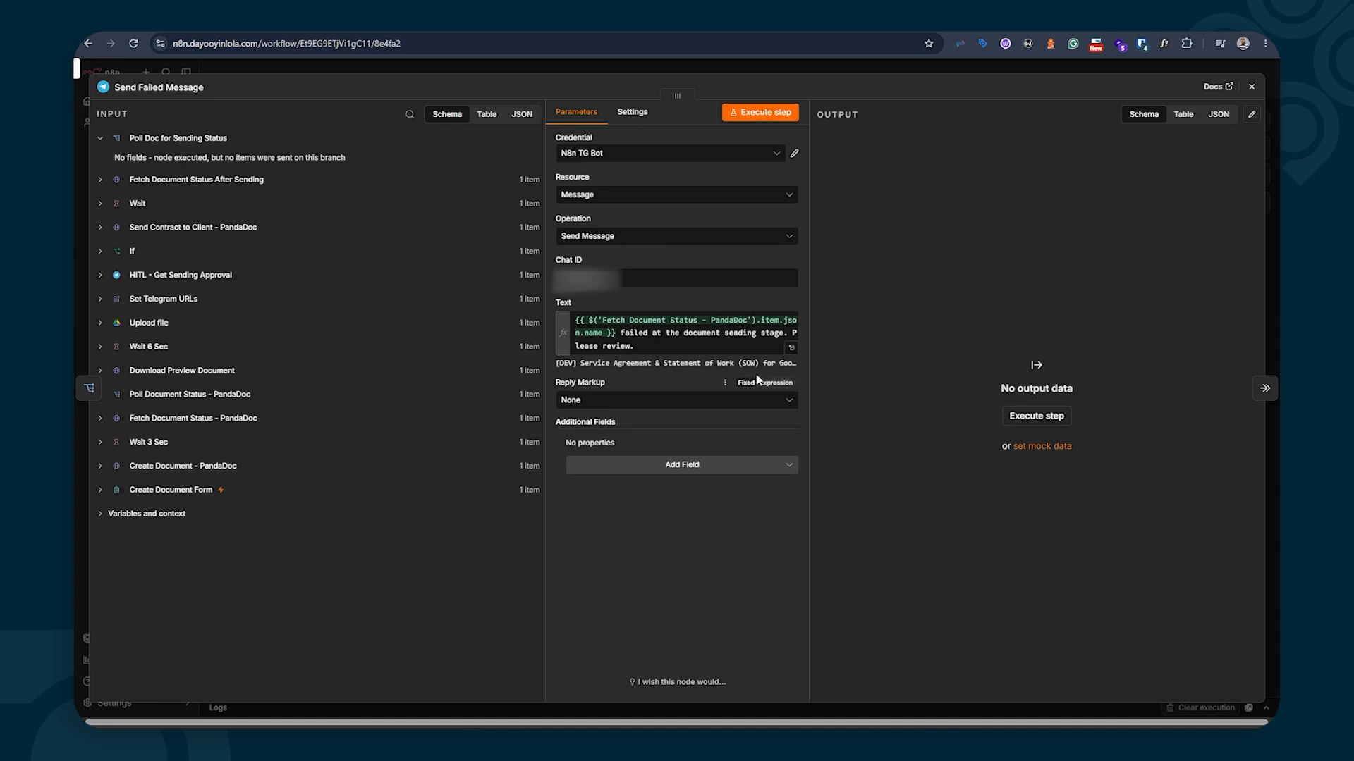
{"action": "left_click", "coordinate": [791, 347]}
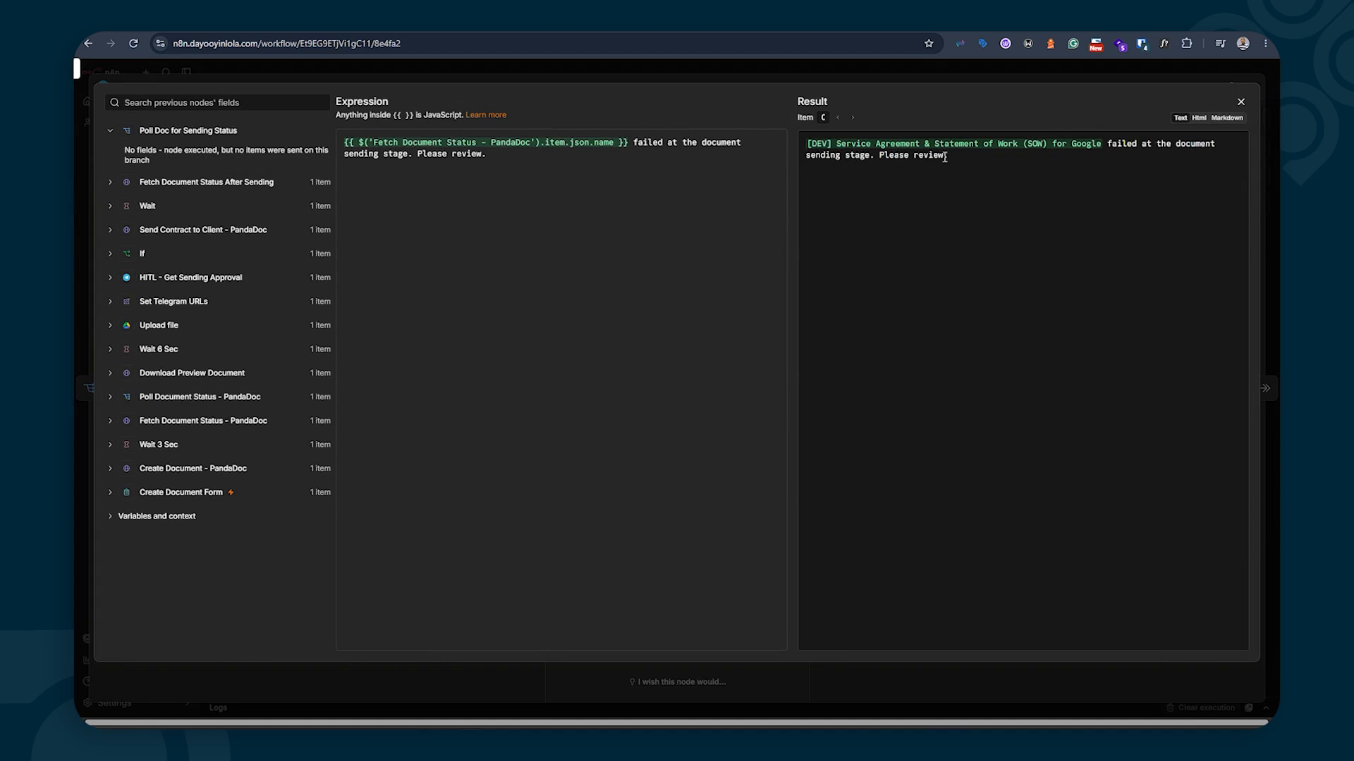
{"action": "left_click", "coordinate": [1241, 103]}
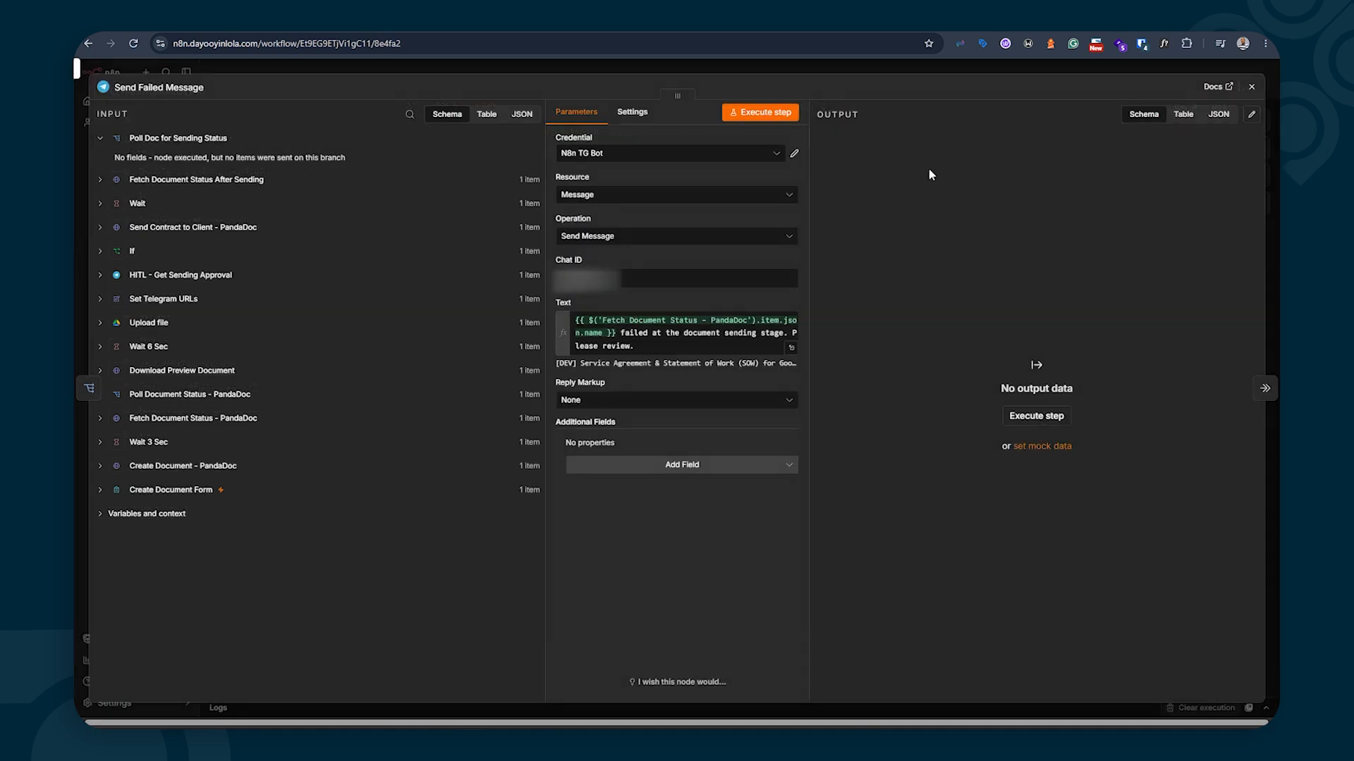
{"action": "left_click", "coordinate": [1213, 88]}
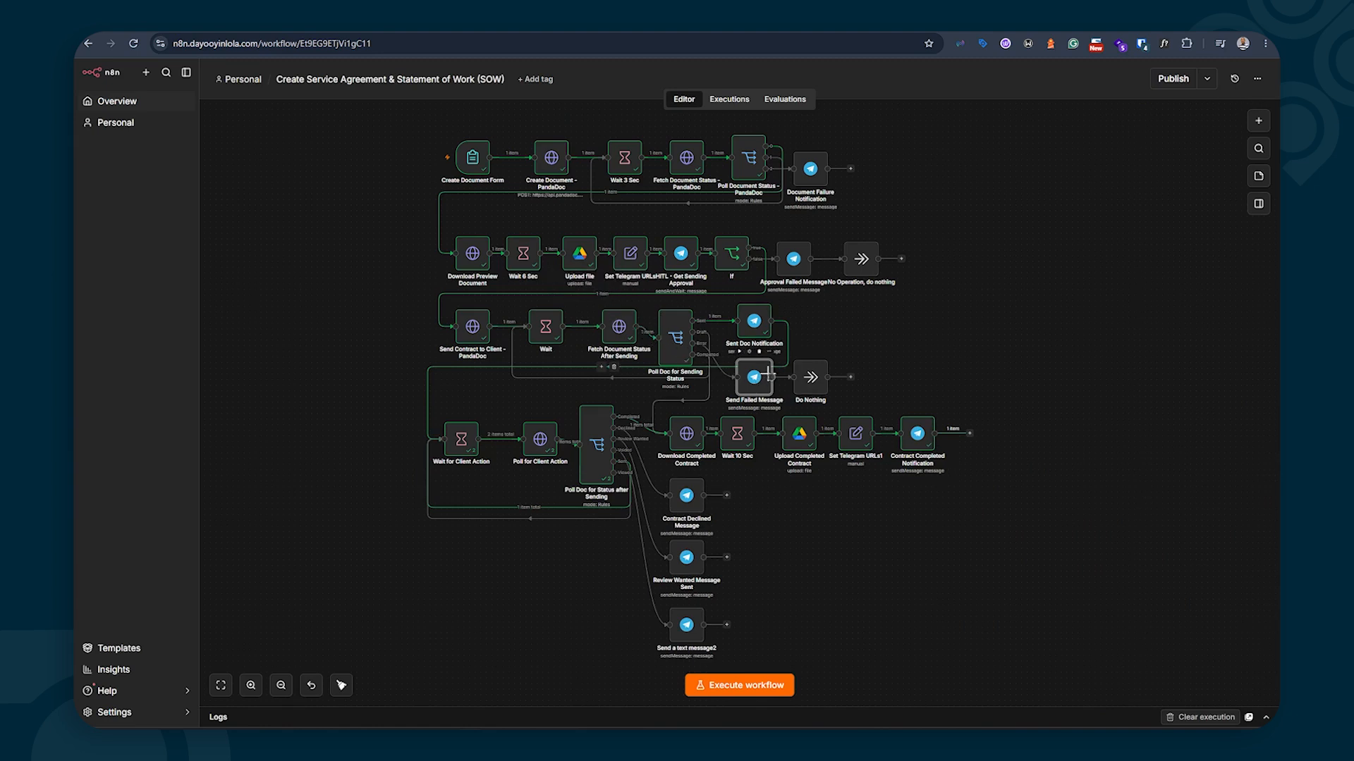
Nudge the Send Failed Message node slightly upward and deselect it
{"action": "left_click_drag", "start_coordinate": [752, 372], "coordinate": [751, 372]}
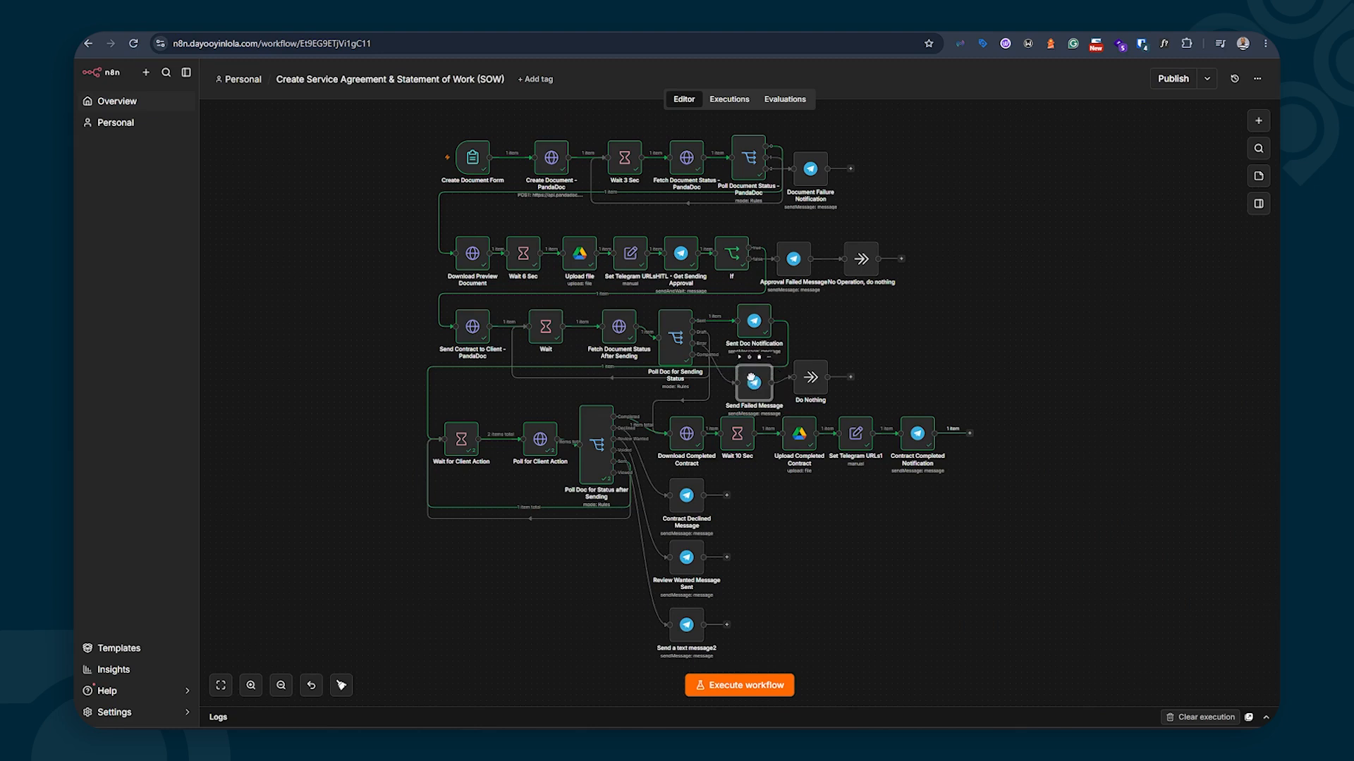
{"action": "left_click", "coordinate": [375, 430]}
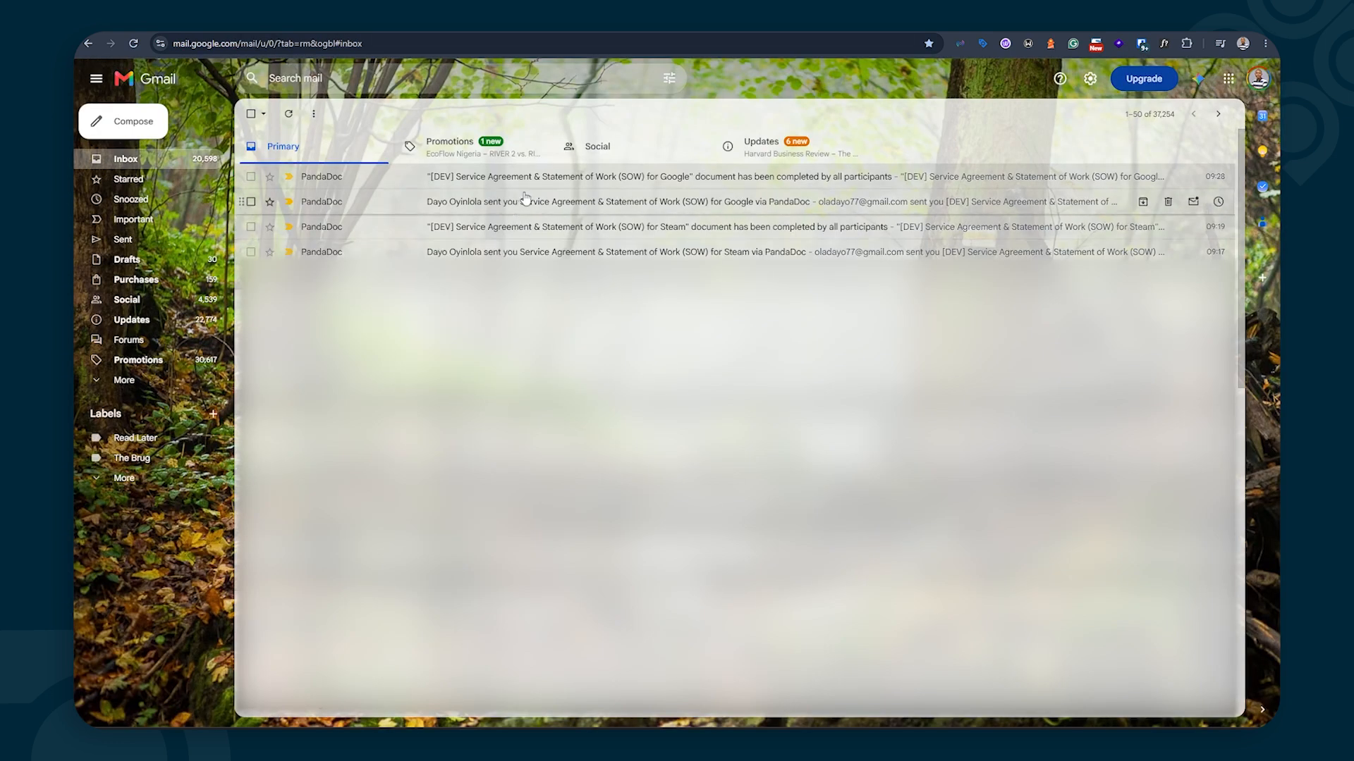
Read the PandaDoc Google SOW signing email, then open Wait for Client Action in n8n
{"action": "left_click", "coordinate": [548, 206]}
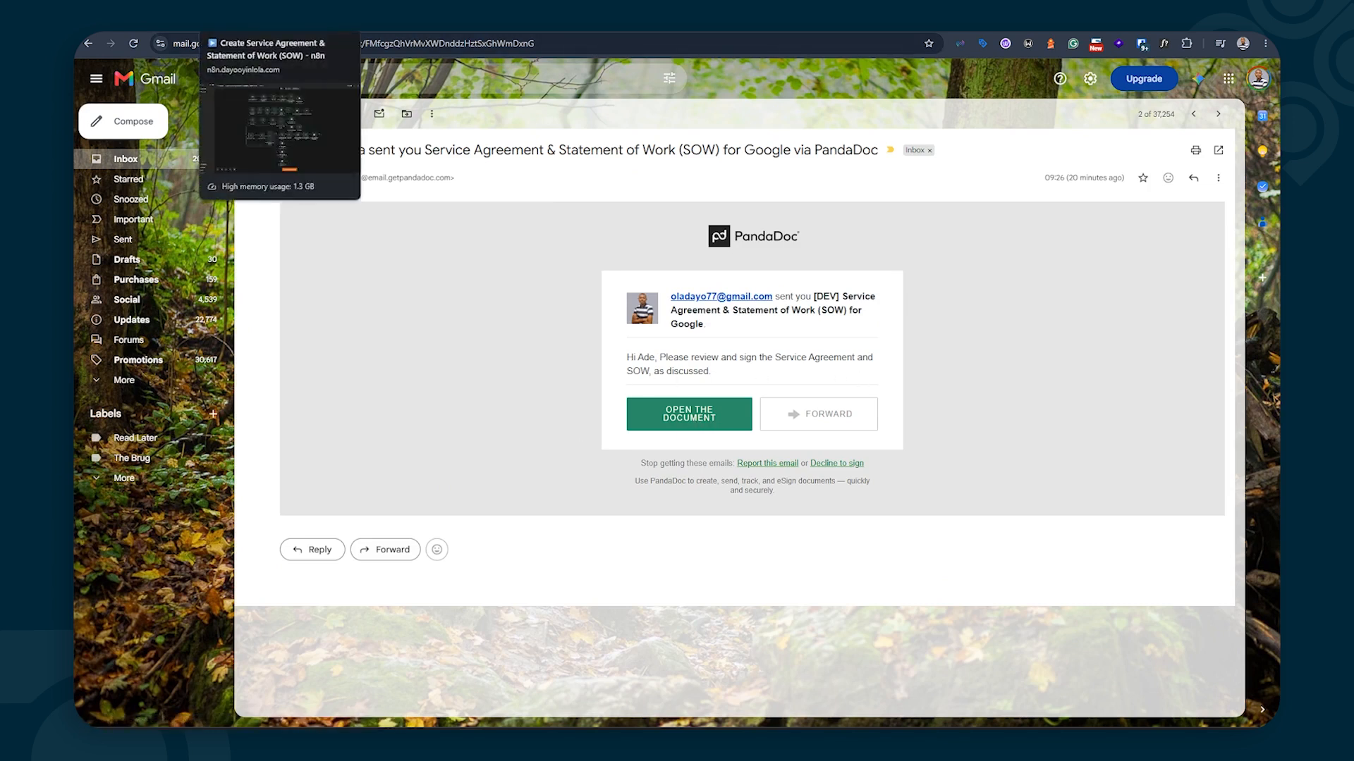
{"action": "left_click", "coordinate": [247, 19]}
{"action": "mouse_move", "coordinate": [464, 447]}
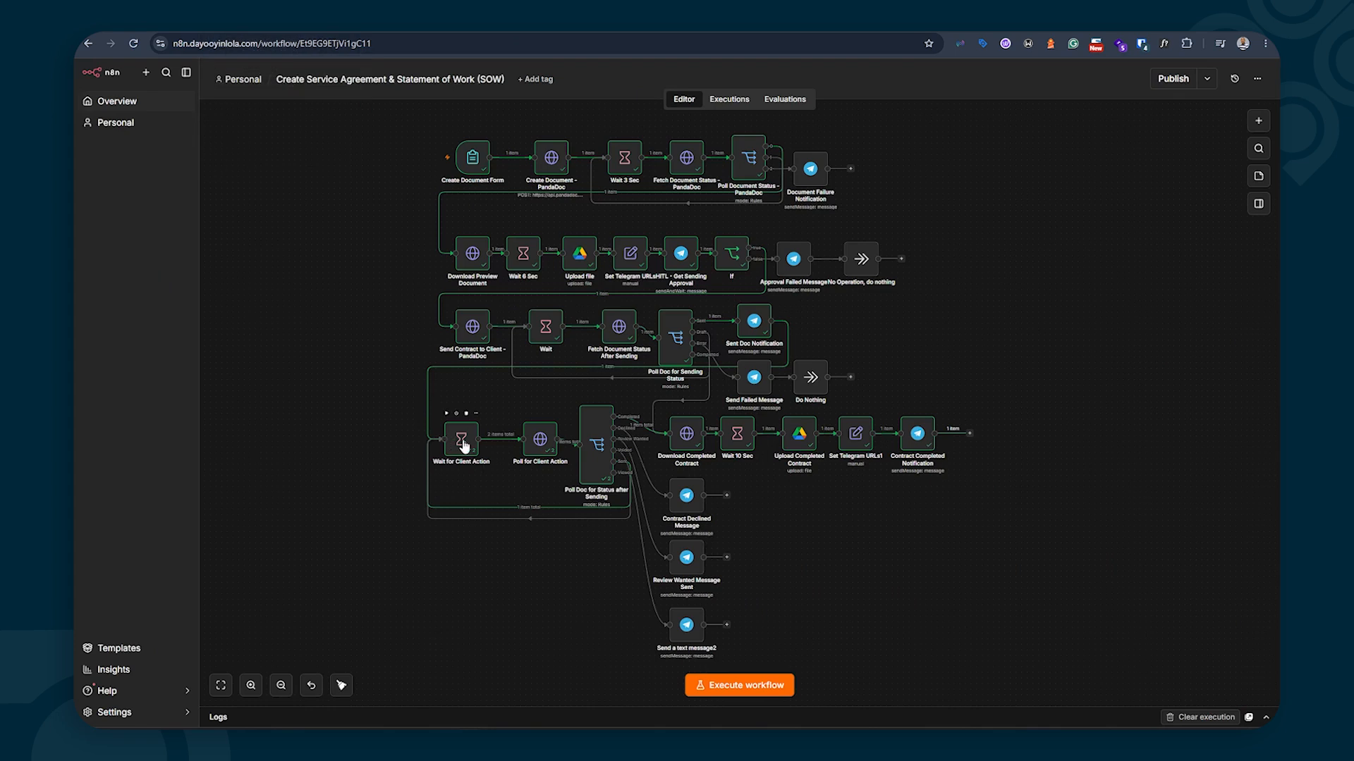
{"action": "double_click", "coordinate": [463, 442]}
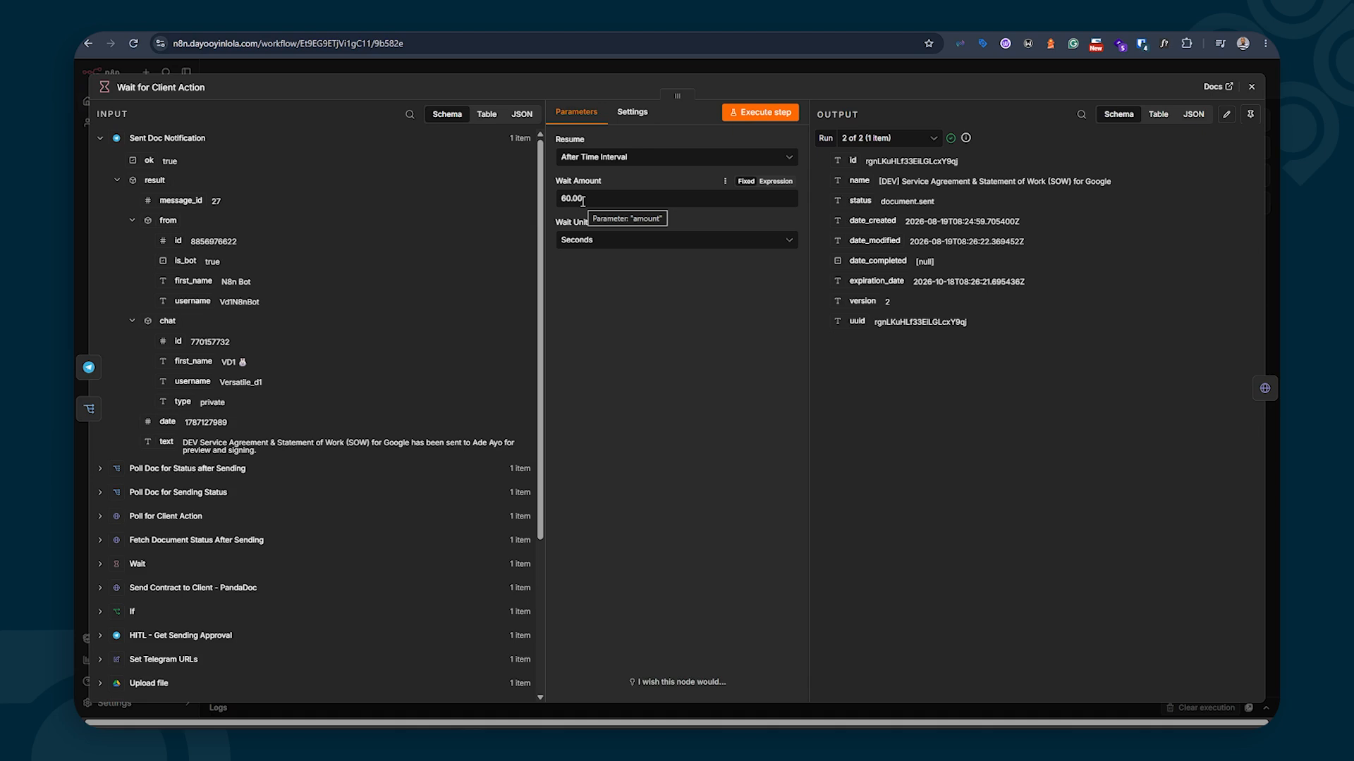
{"action": "left_click", "coordinate": [619, 241]}
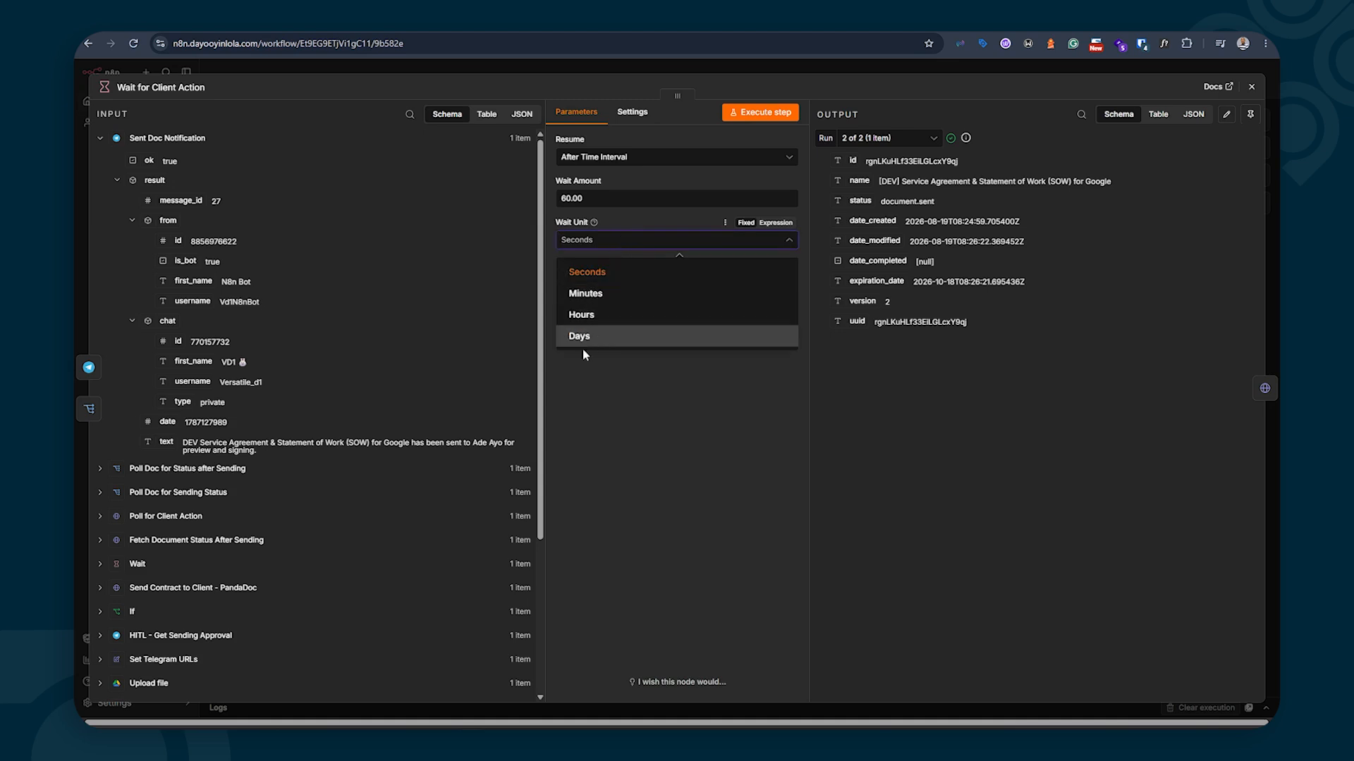
{"action": "left_click", "coordinate": [644, 412]}
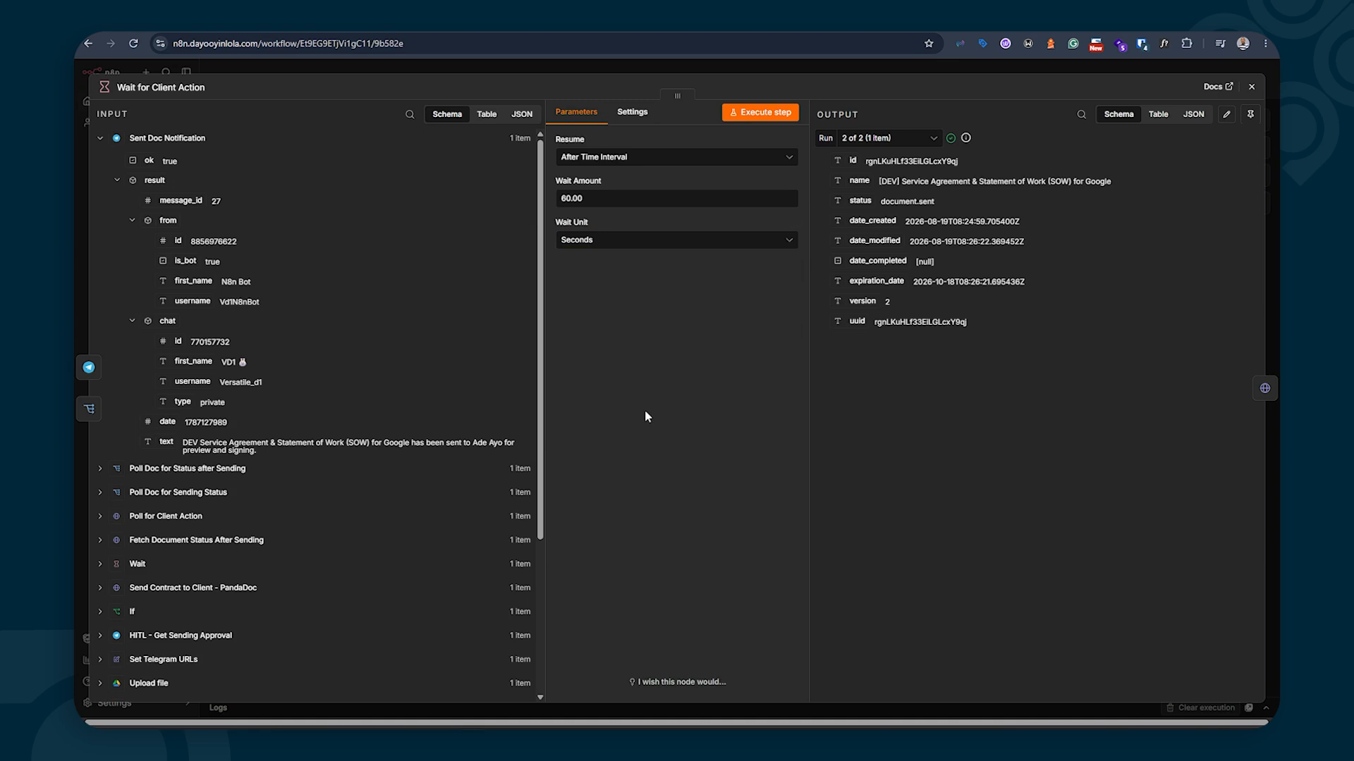
{"action": "left_click", "coordinate": [1252, 86]}
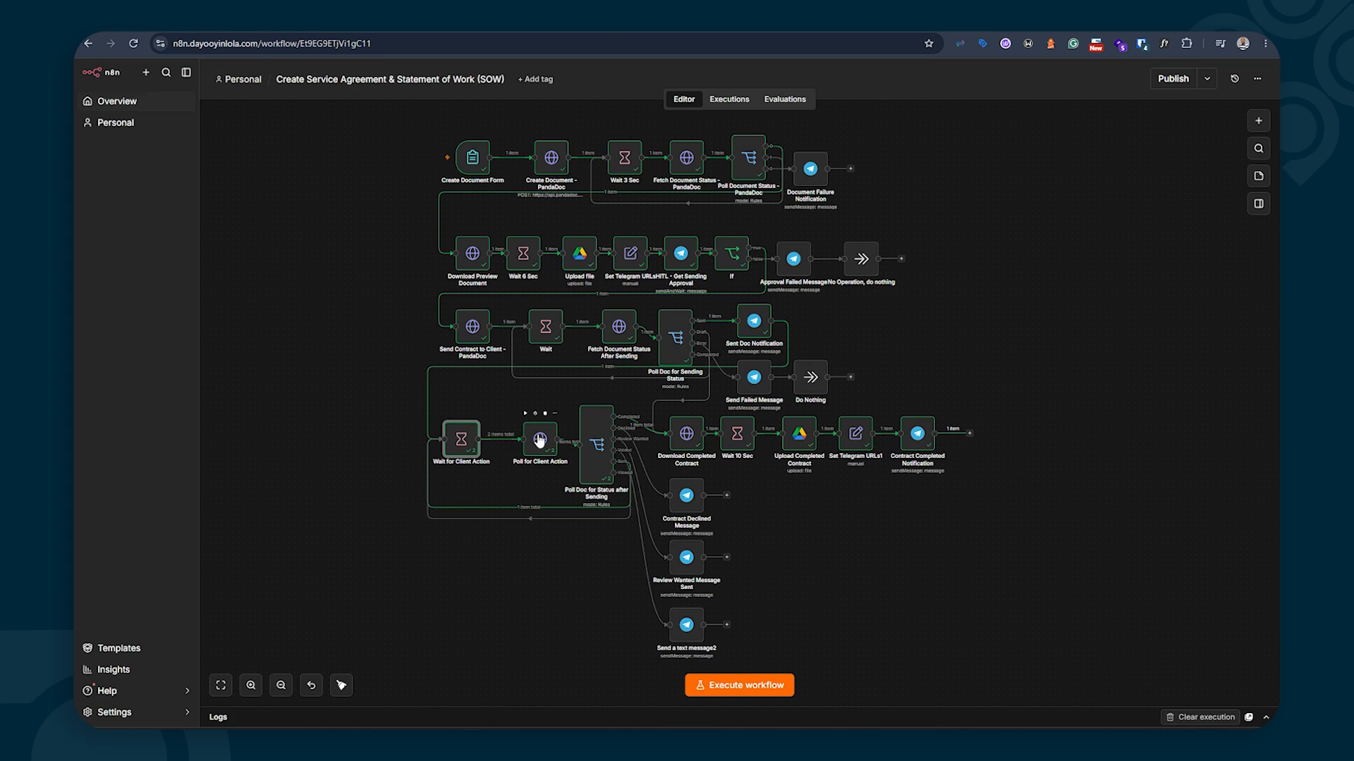
{"action": "double_click", "coordinate": [540, 440]}
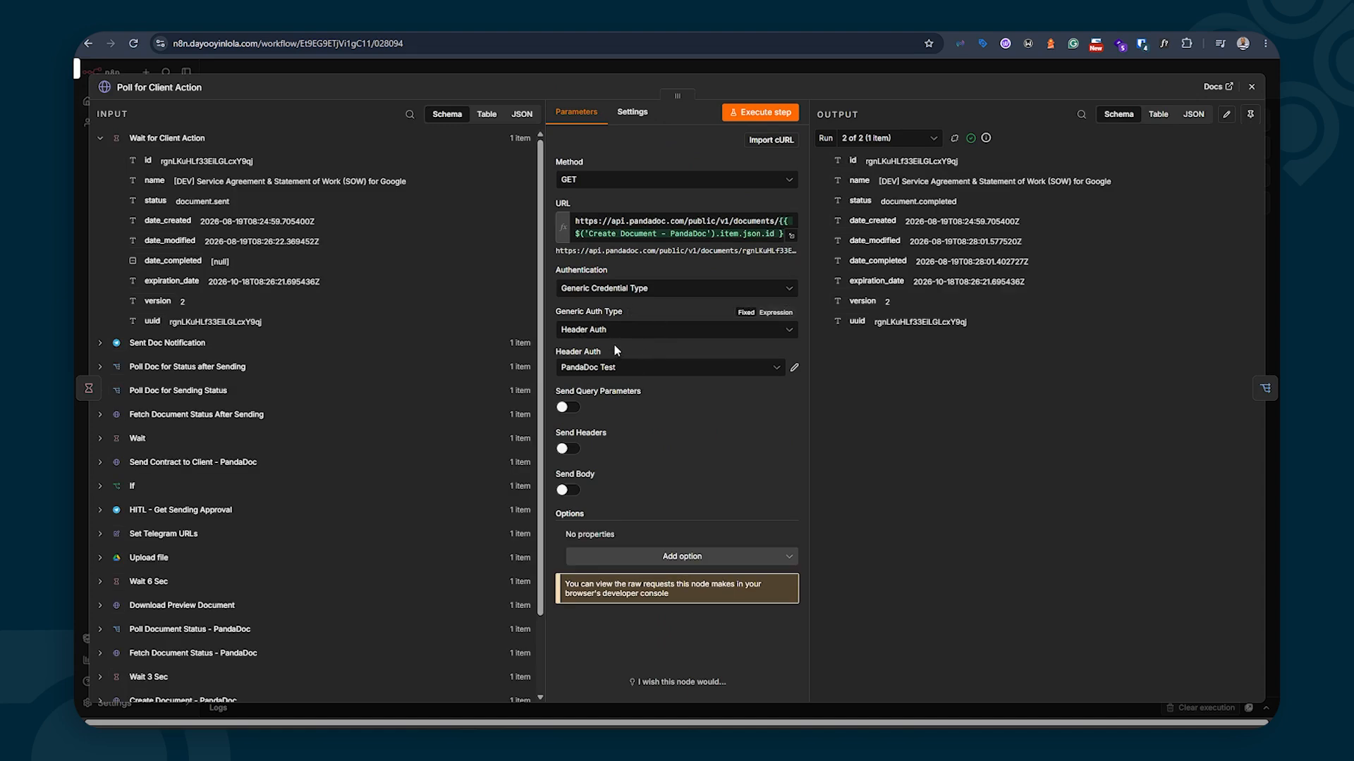
{"action": "left_click", "coordinate": [647, 332]}
{"action": "left_click", "coordinate": [594, 447]}
{"action": "left_click", "coordinate": [635, 368]}
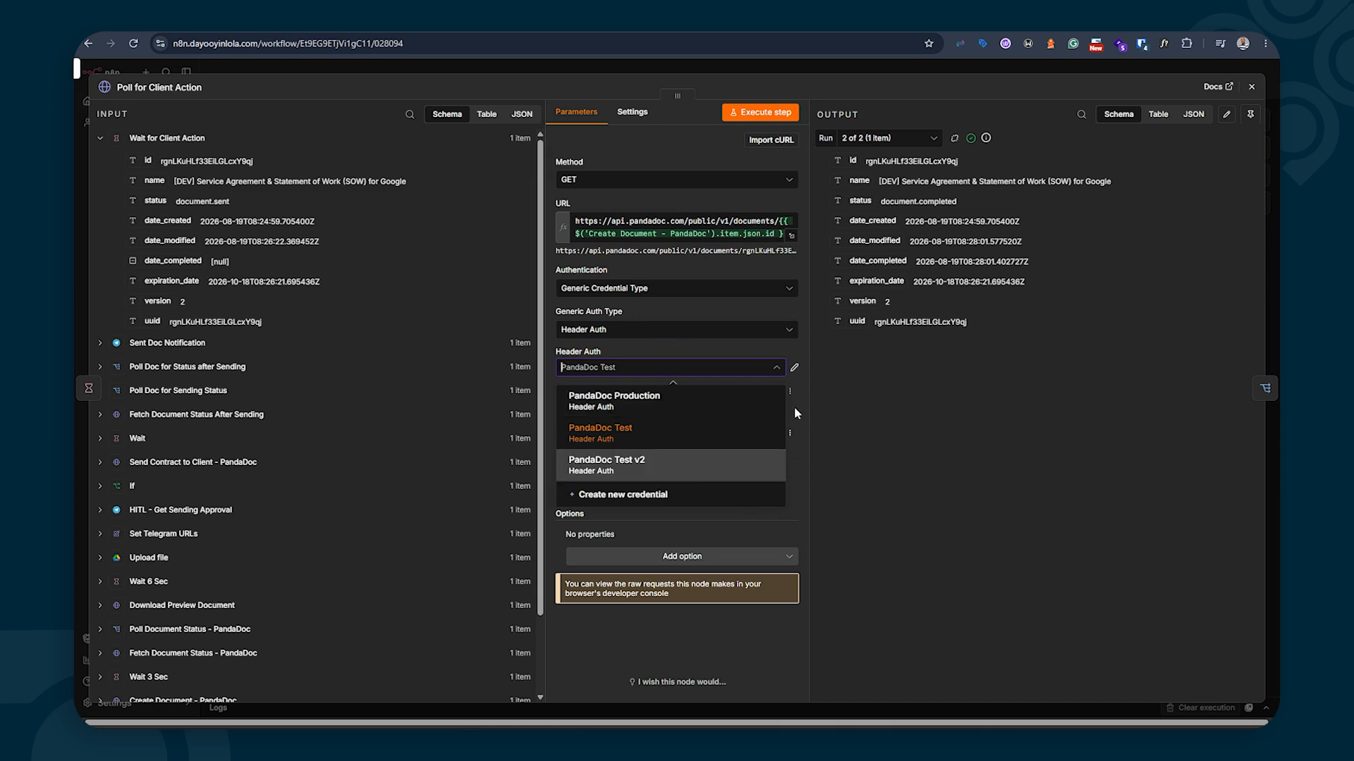
{"action": "left_click", "coordinate": [818, 430]}
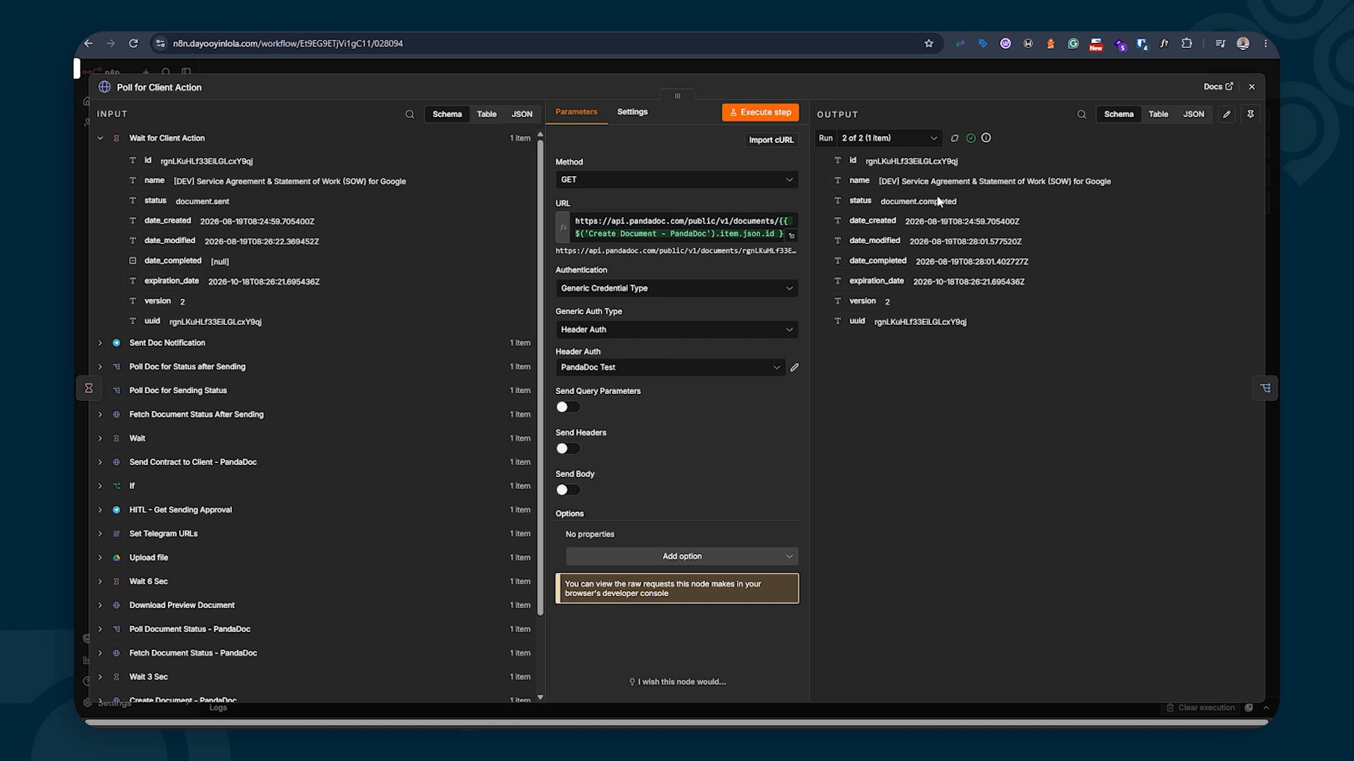
{"action": "left_click", "coordinate": [1251, 86]}
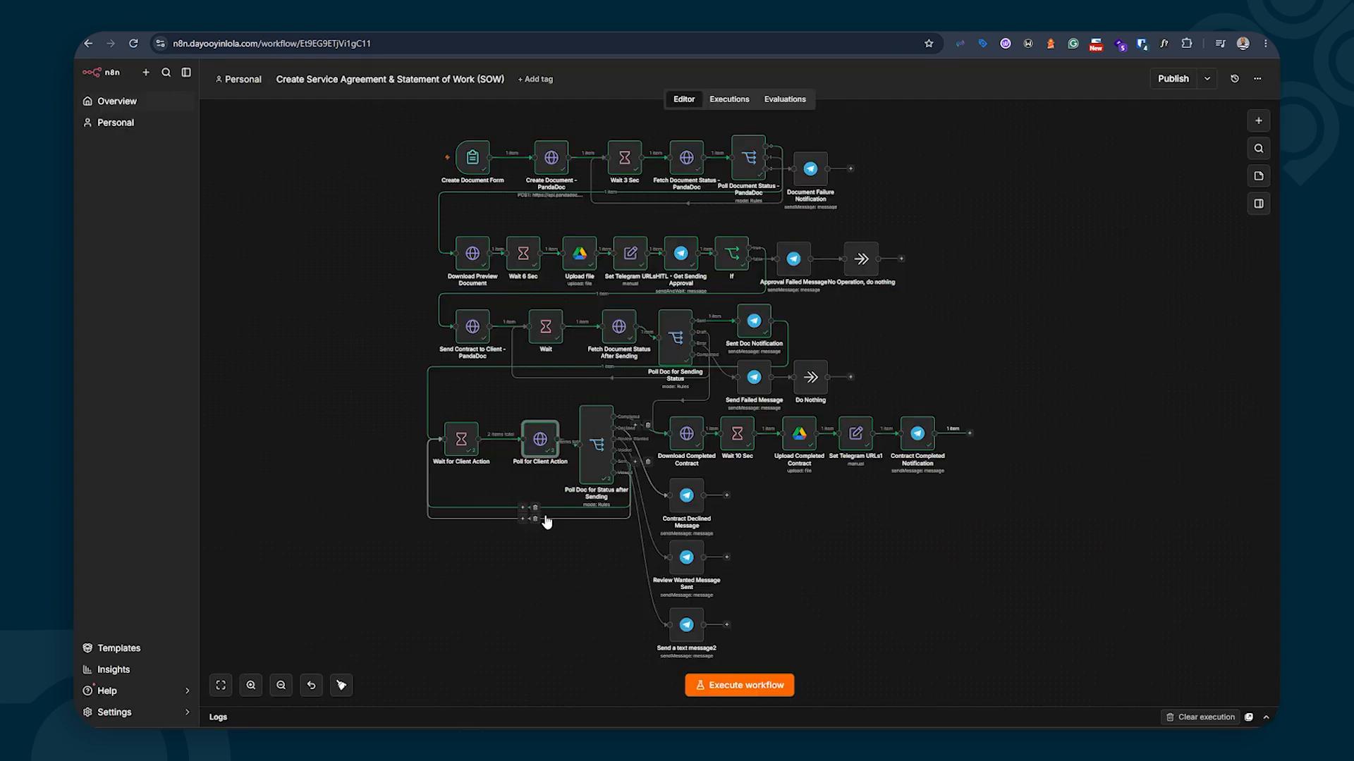
{"action": "double_click", "coordinate": [597, 451]}
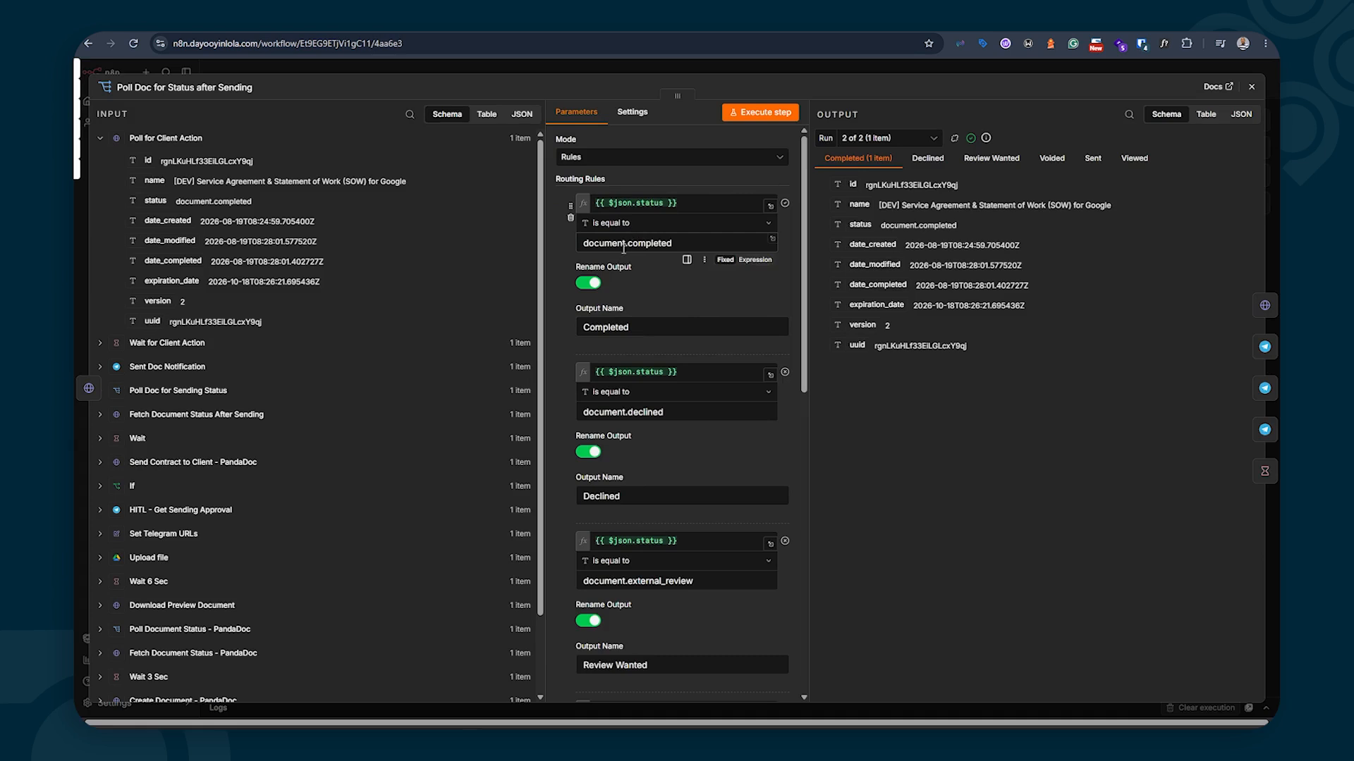
Scroll down the Poll Doc for Status after Sending routing rules
{"action": "scroll", "coordinate": [642, 268], "scroll_direction": "down", "scroll_amount": 2}
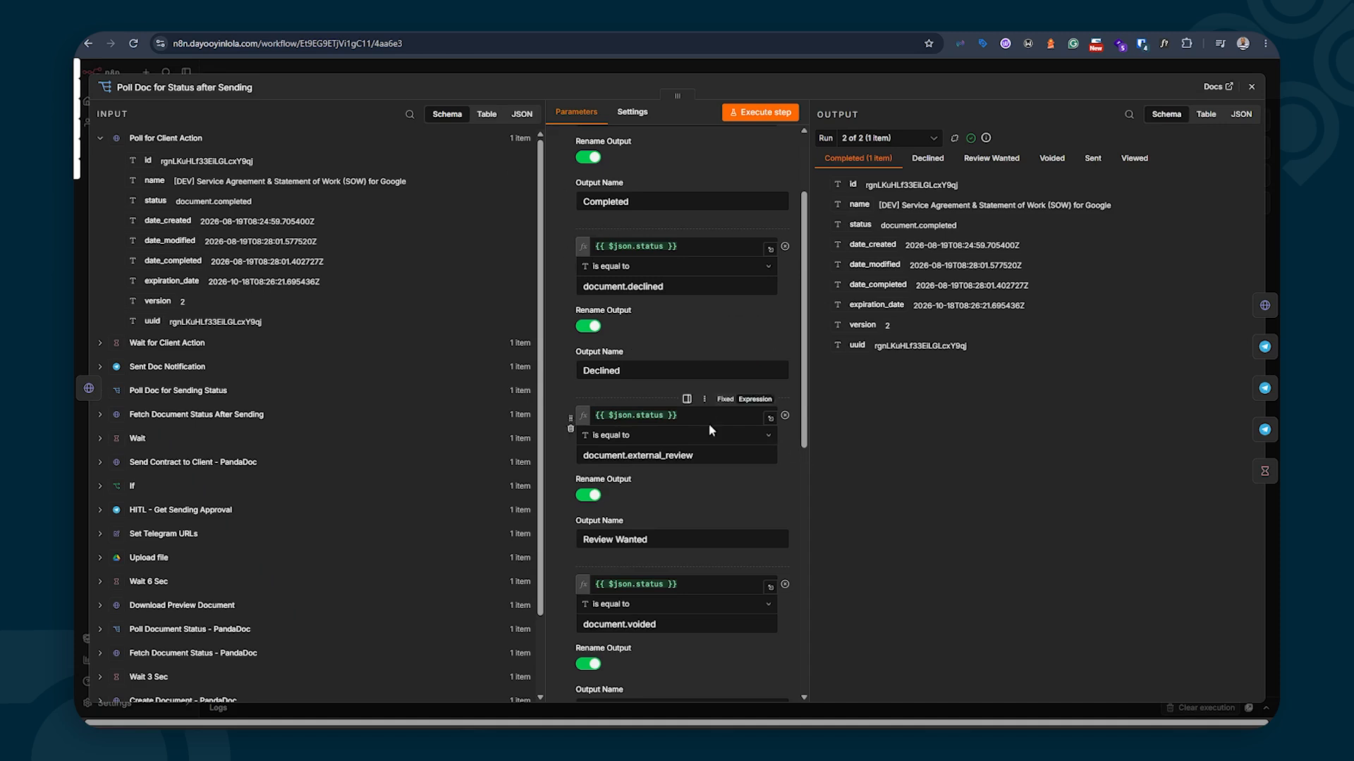
Scroll further through the routing rules to the document.voided route
{"action": "scroll", "coordinate": [599, 366], "scroll_direction": "down", "scroll_amount": 5}
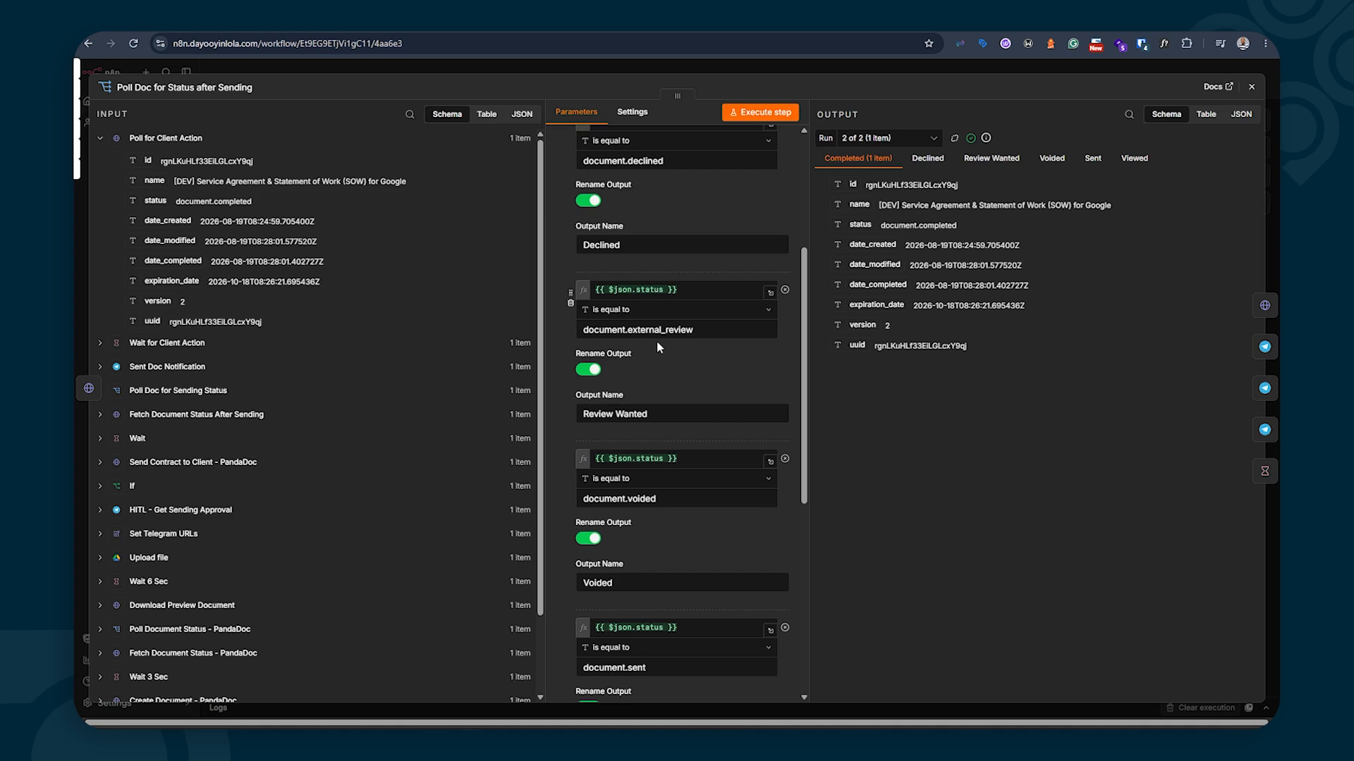
Scroll the Switch rules through document.voided, document.sent and document.viewed, then close the node
{"action": "scroll", "coordinate": [657, 340], "scroll_direction": "down", "scroll_amount": 2}
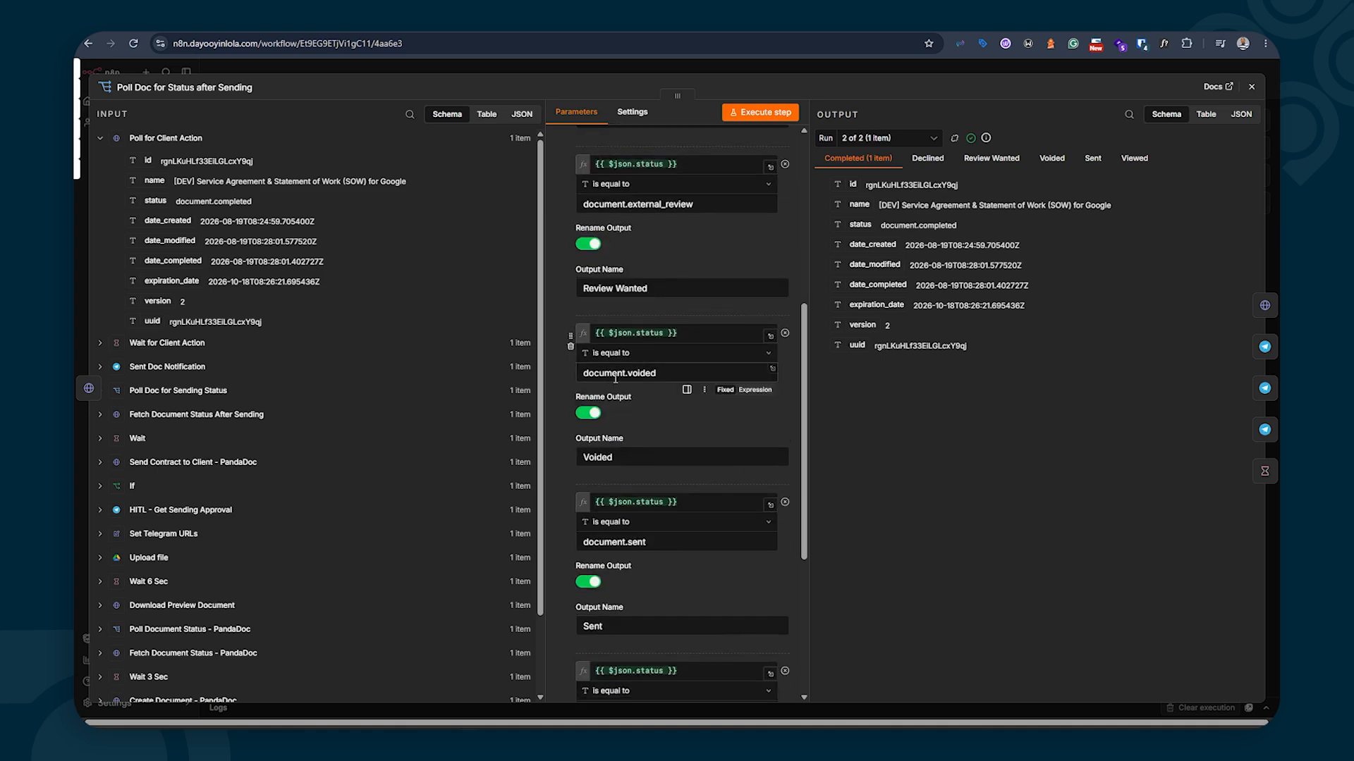
{"action": "scroll", "coordinate": [615, 379], "scroll_direction": "down", "scroll_amount": 4}
{"action": "scroll", "coordinate": [615, 381], "scroll_direction": "up", "scroll_amount": 4}
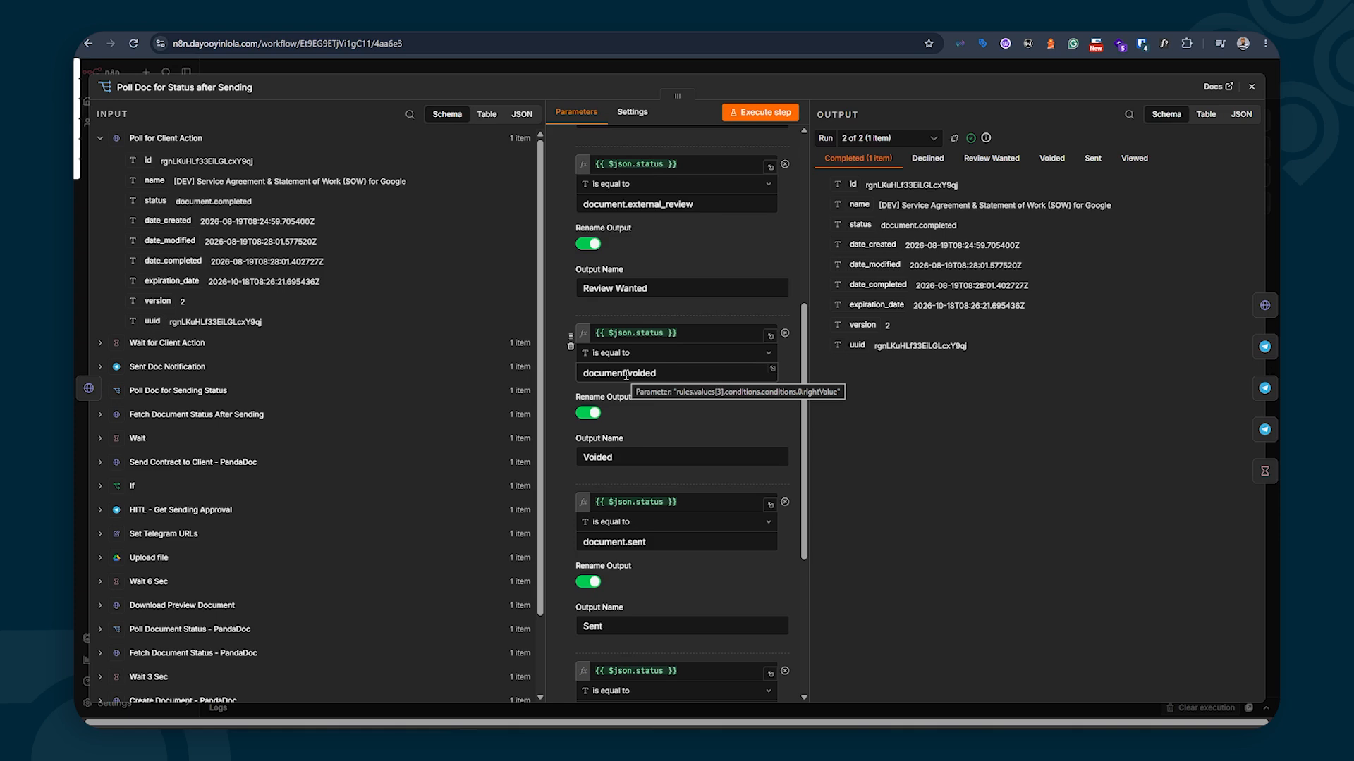
{"action": "scroll", "coordinate": [626, 375], "scroll_direction": "down", "scroll_amount": 2}
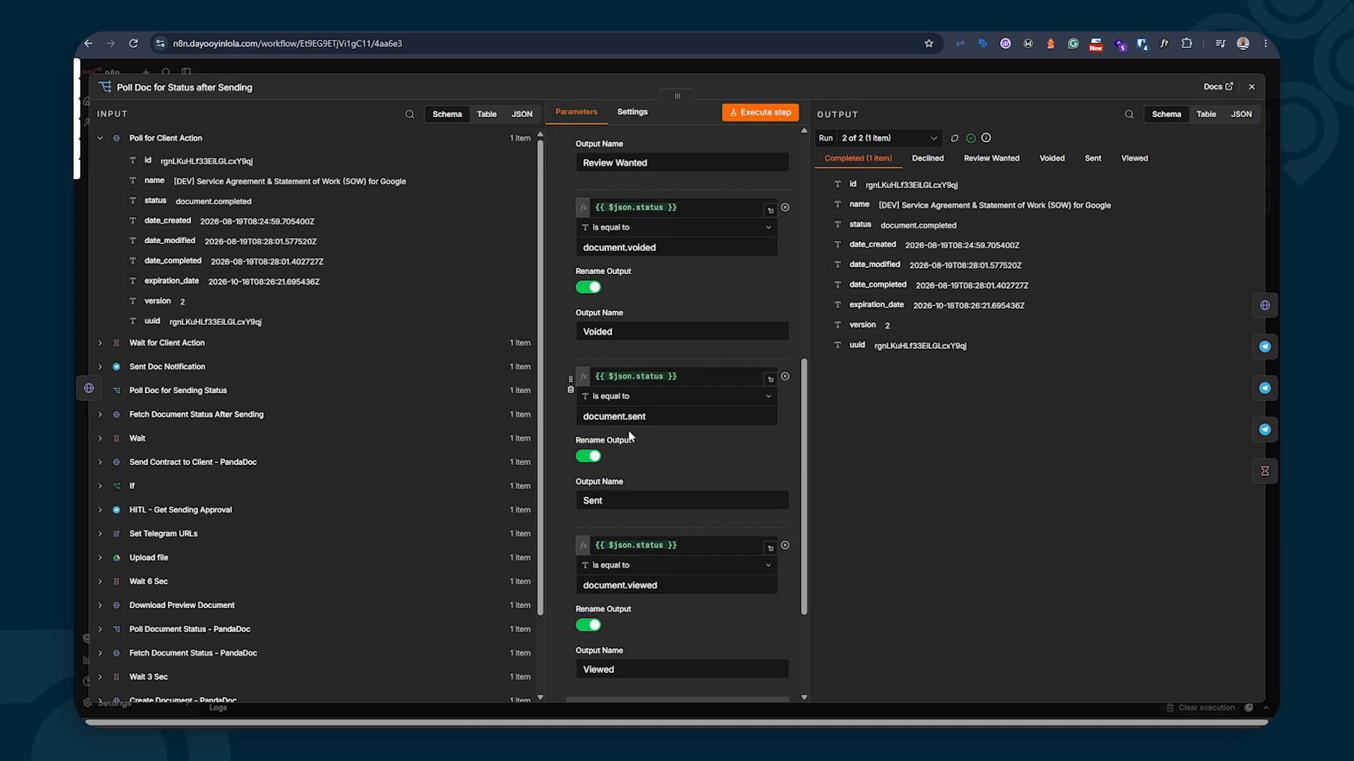
{"action": "scroll", "coordinate": [630, 437], "scroll_direction": "down", "scroll_amount": 2}
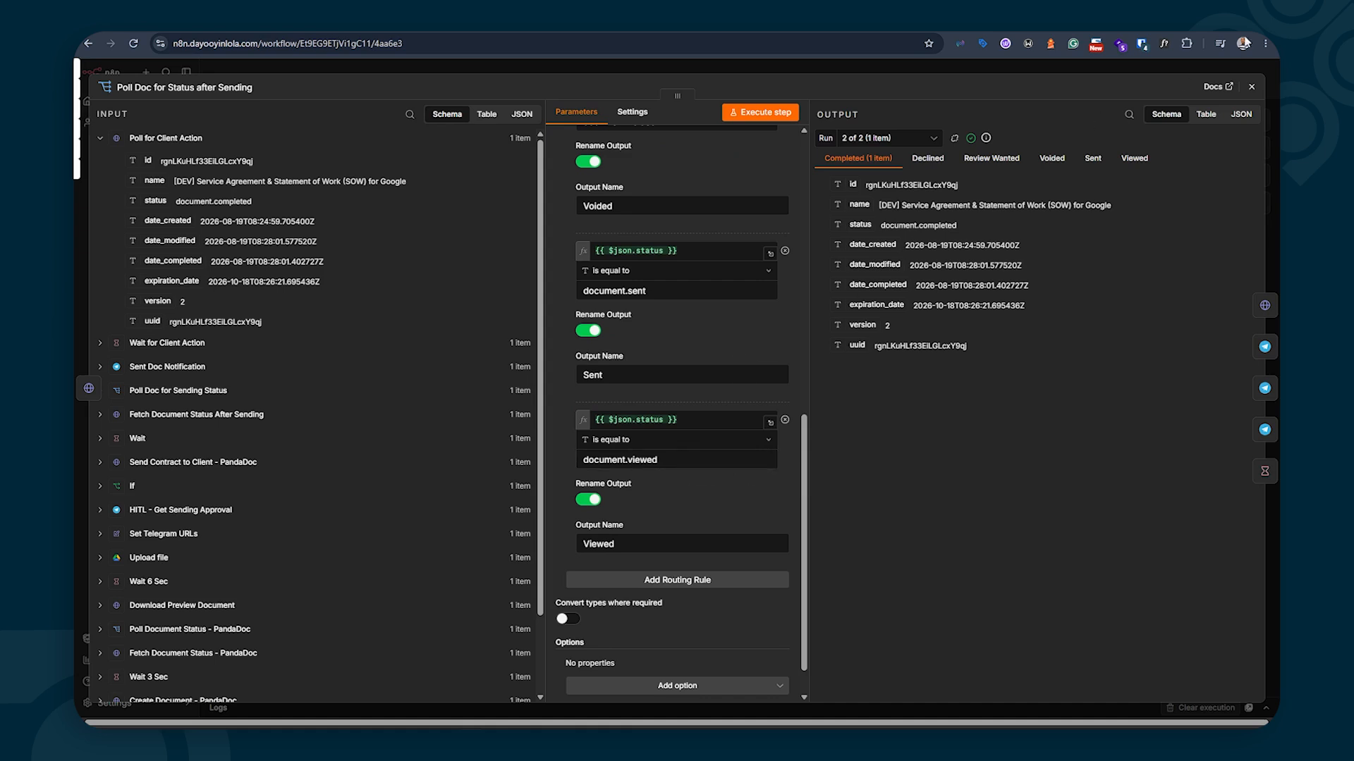
{"action": "left_click", "coordinate": [1251, 87]}
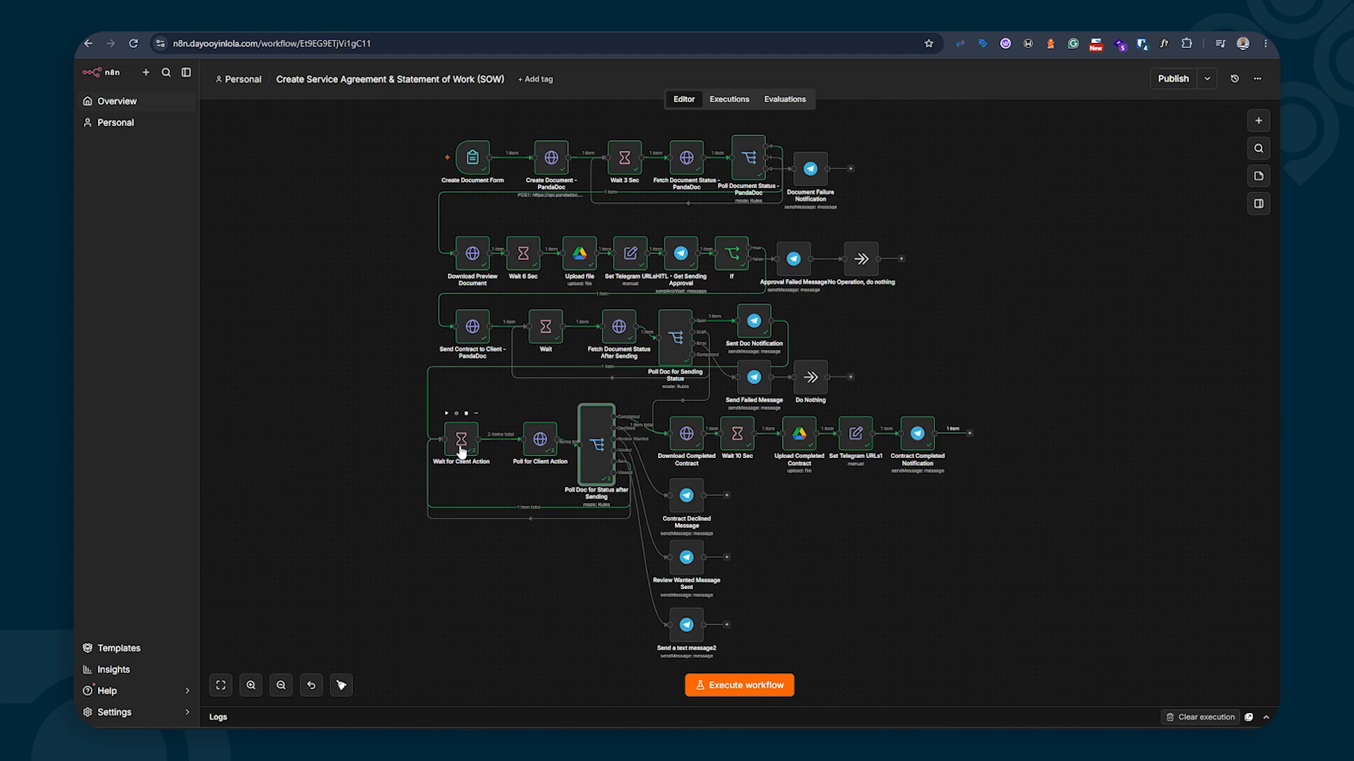
{"action": "mouse_move", "coordinate": [601, 481]}
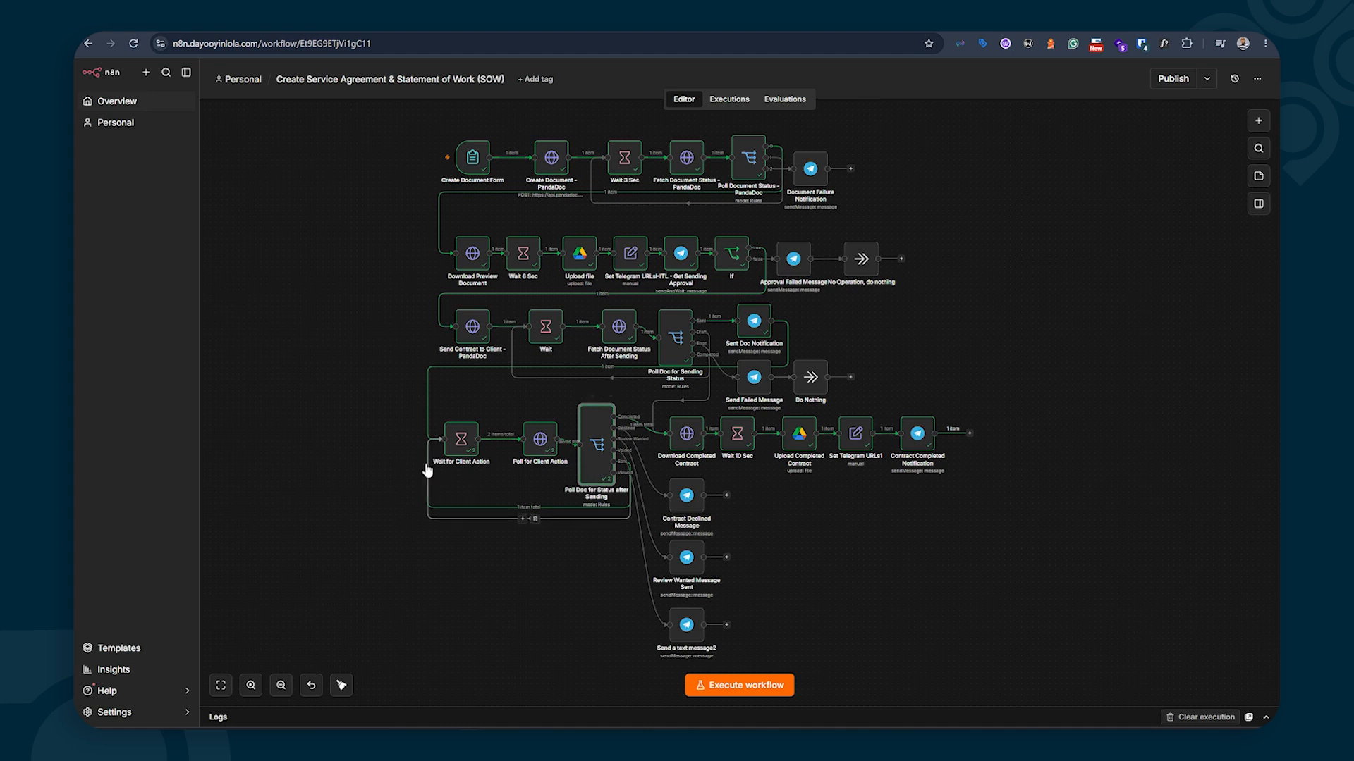
{"action": "double_click", "coordinate": [468, 437]}
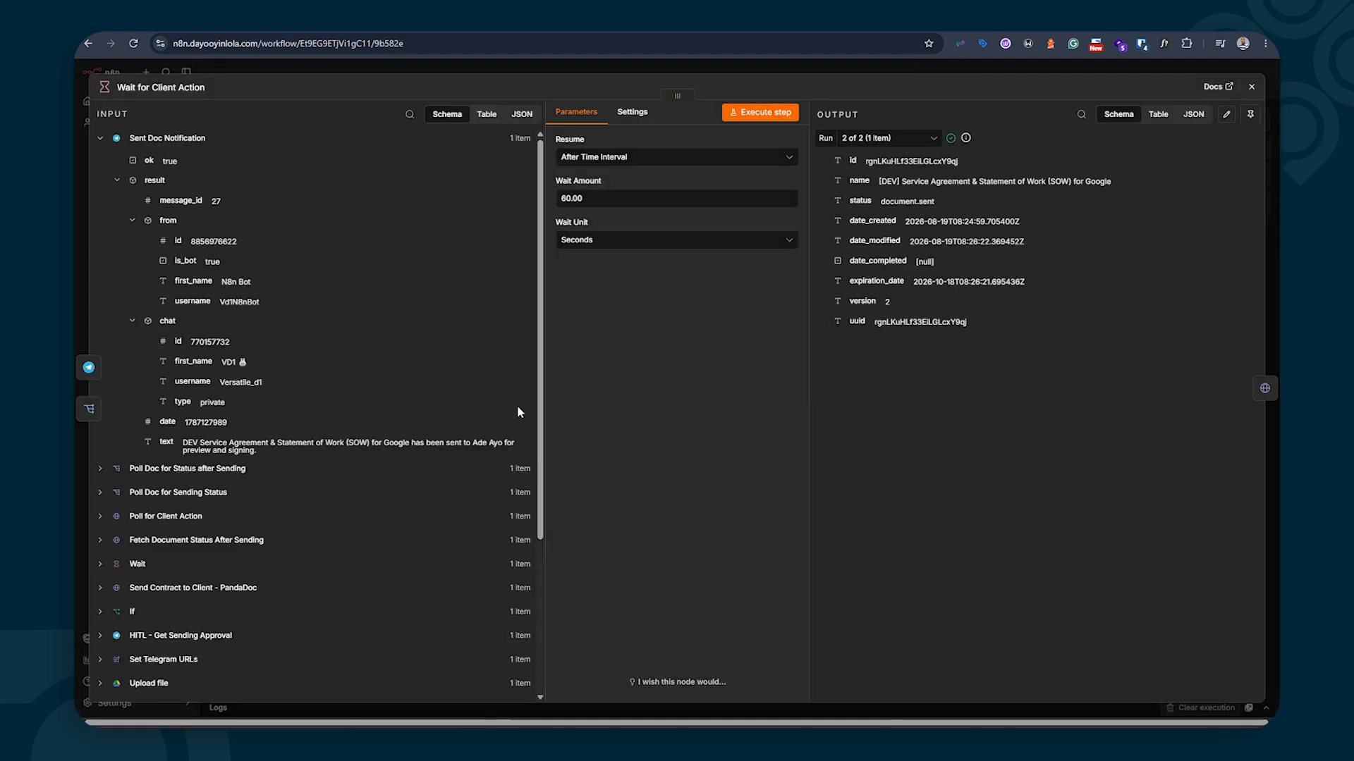
{"action": "left_click", "coordinate": [1251, 86]}
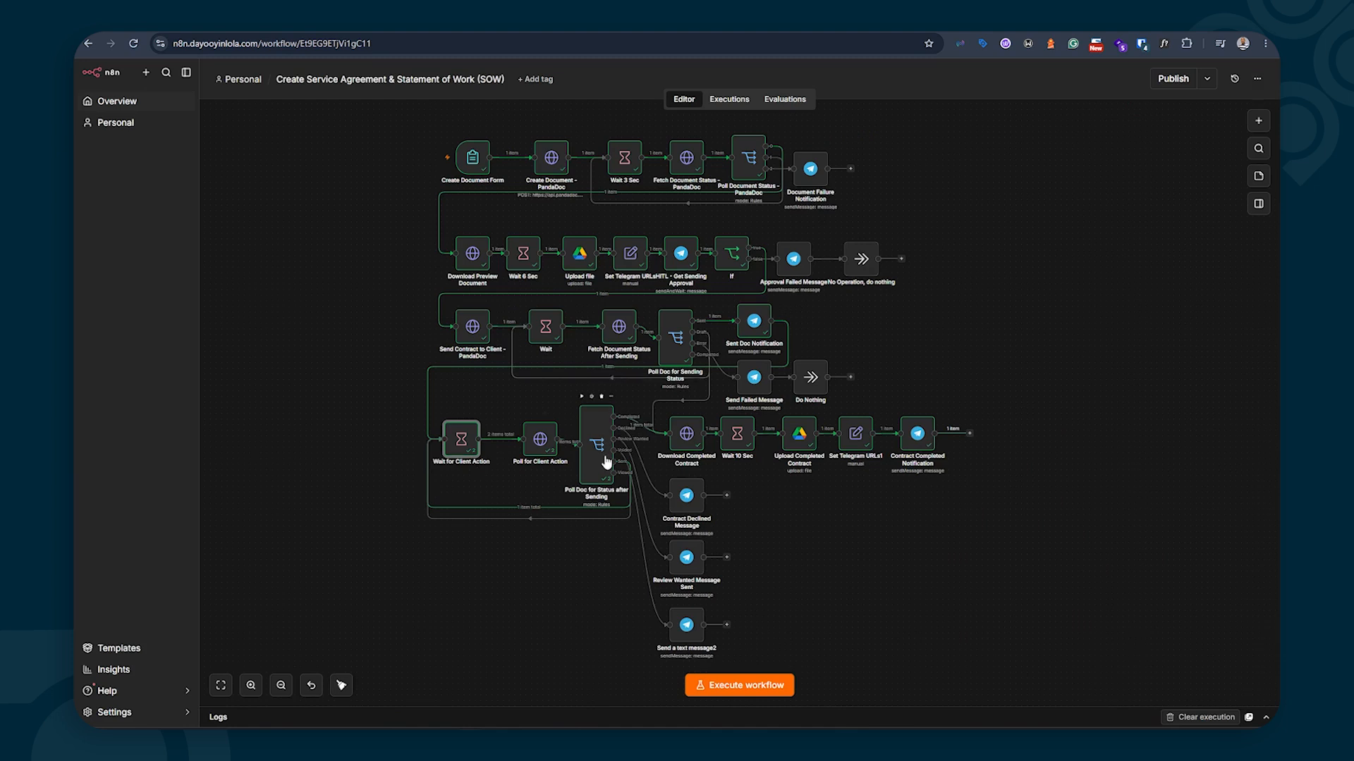
{"action": "double_click", "coordinate": [687, 433]}
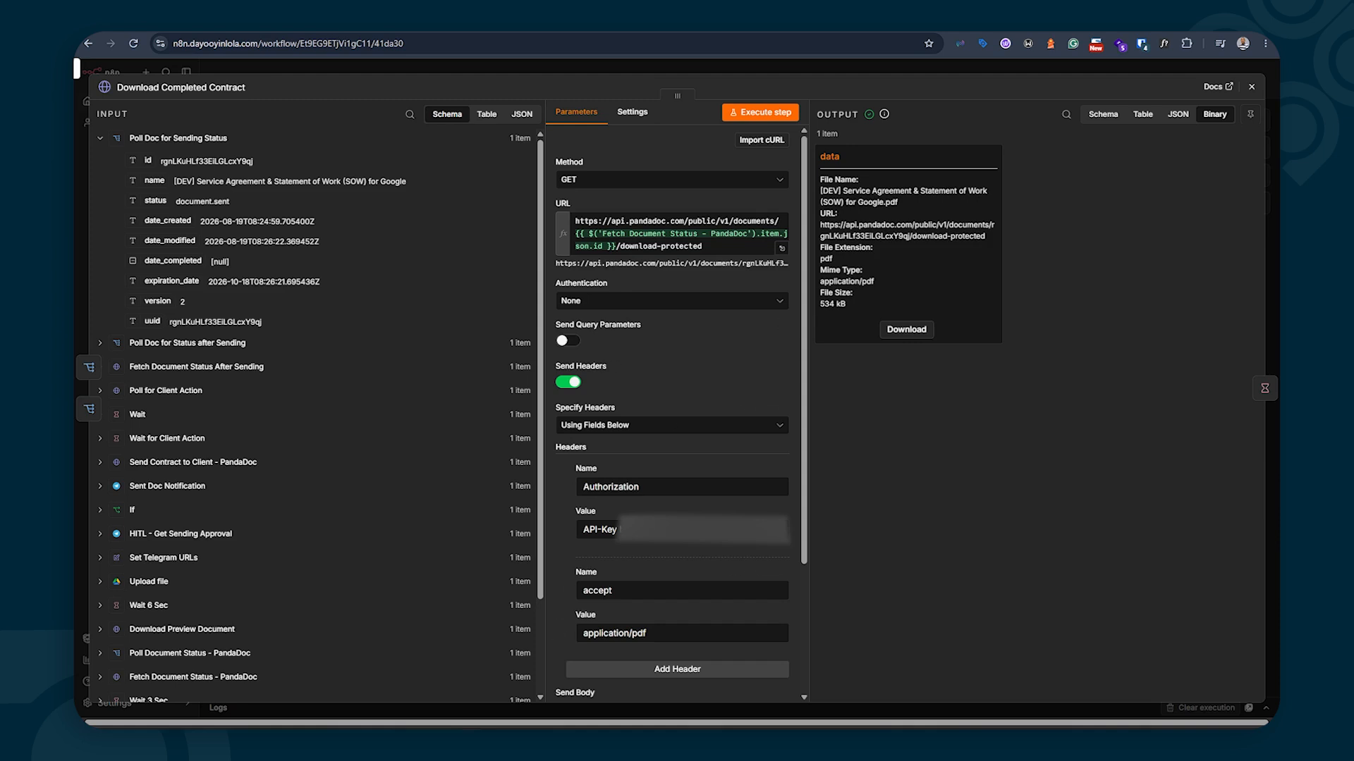
Switch to the PandaDoc Dev Center Configuration page listing the API keys
{"action": "mouse_move", "coordinate": [497, 739]}
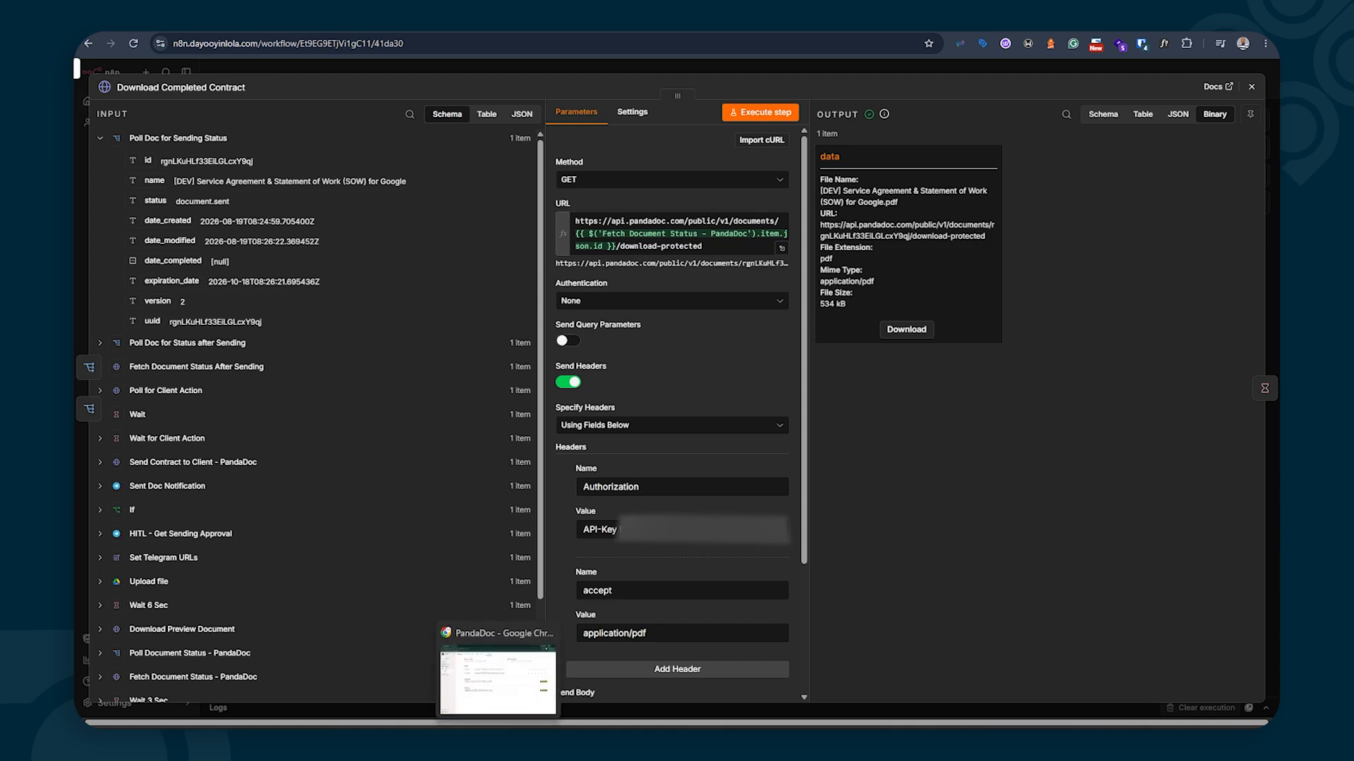
{"action": "left_click", "coordinate": [498, 739]}
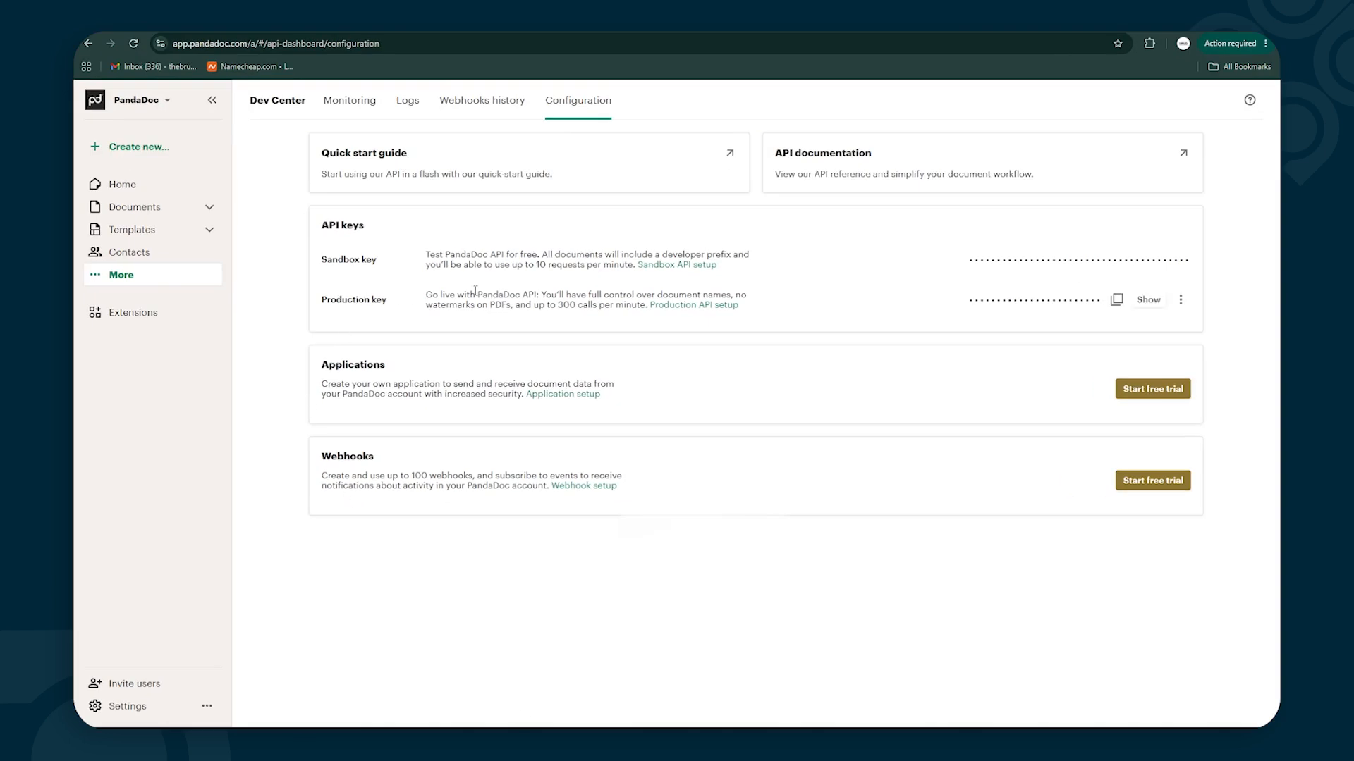
Copy the Production API key from PandaDoc's Dev Center API keys
{"action": "left_click", "coordinate": [1117, 302]}
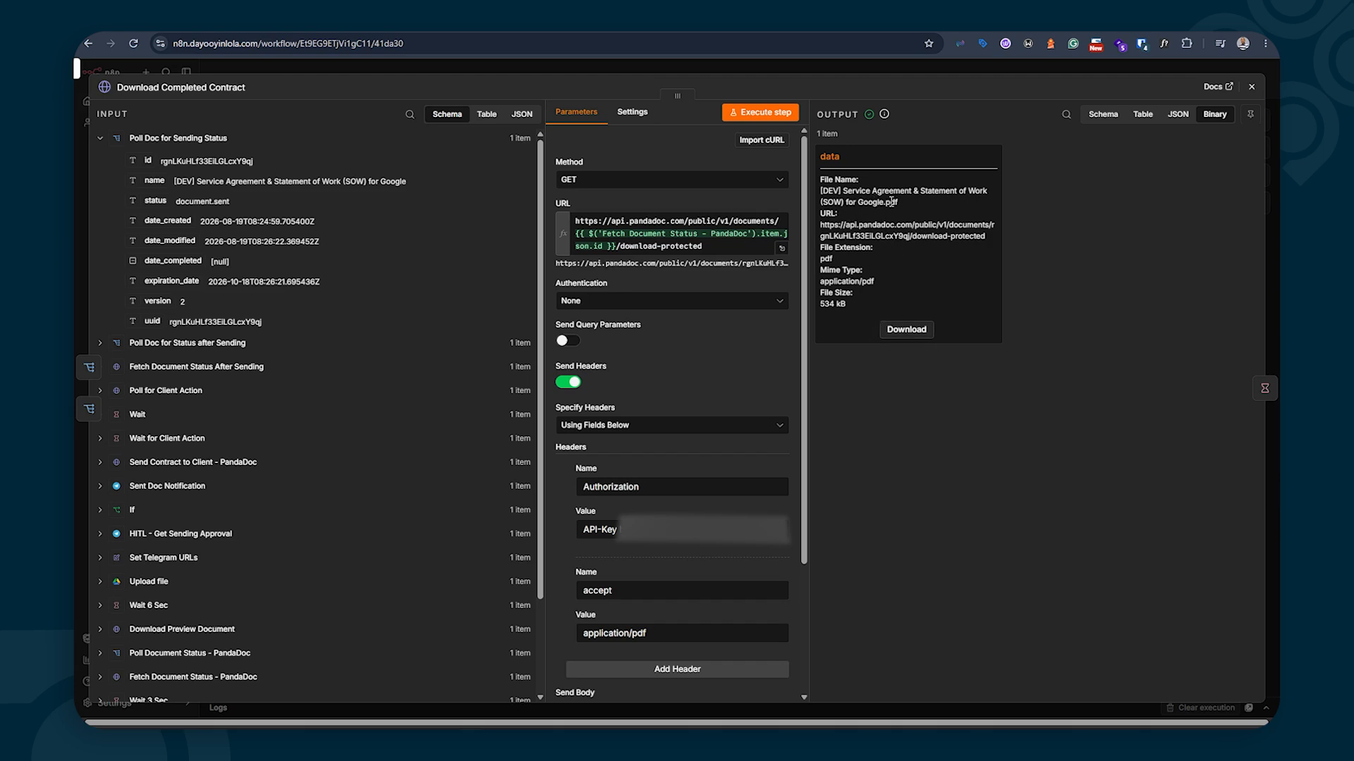
Keep the Upload Completed Contract node saving into the Completed SOWs Drive folder
{"action": "left_click", "coordinate": [1252, 86]}
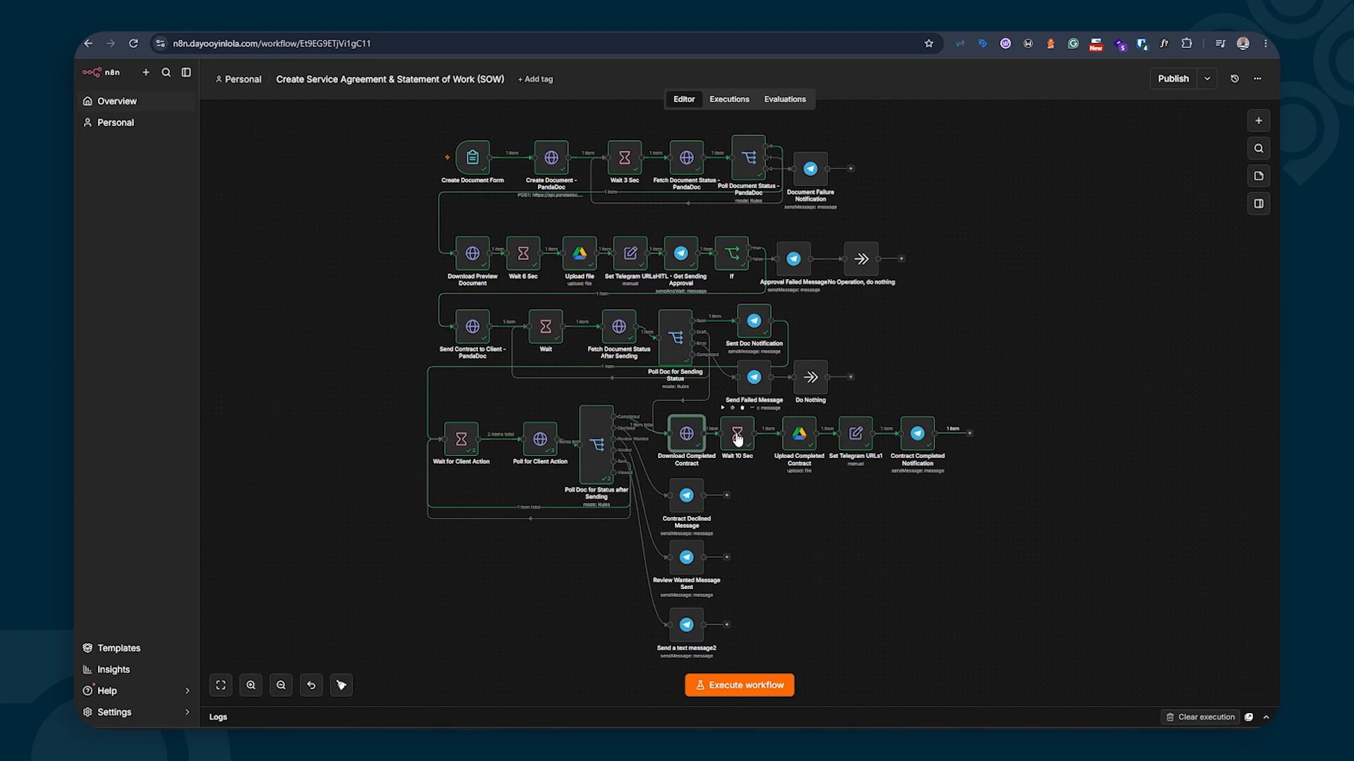
{"action": "left_click", "coordinate": [801, 438]}
{"action": "double_click", "coordinate": [801, 438]}
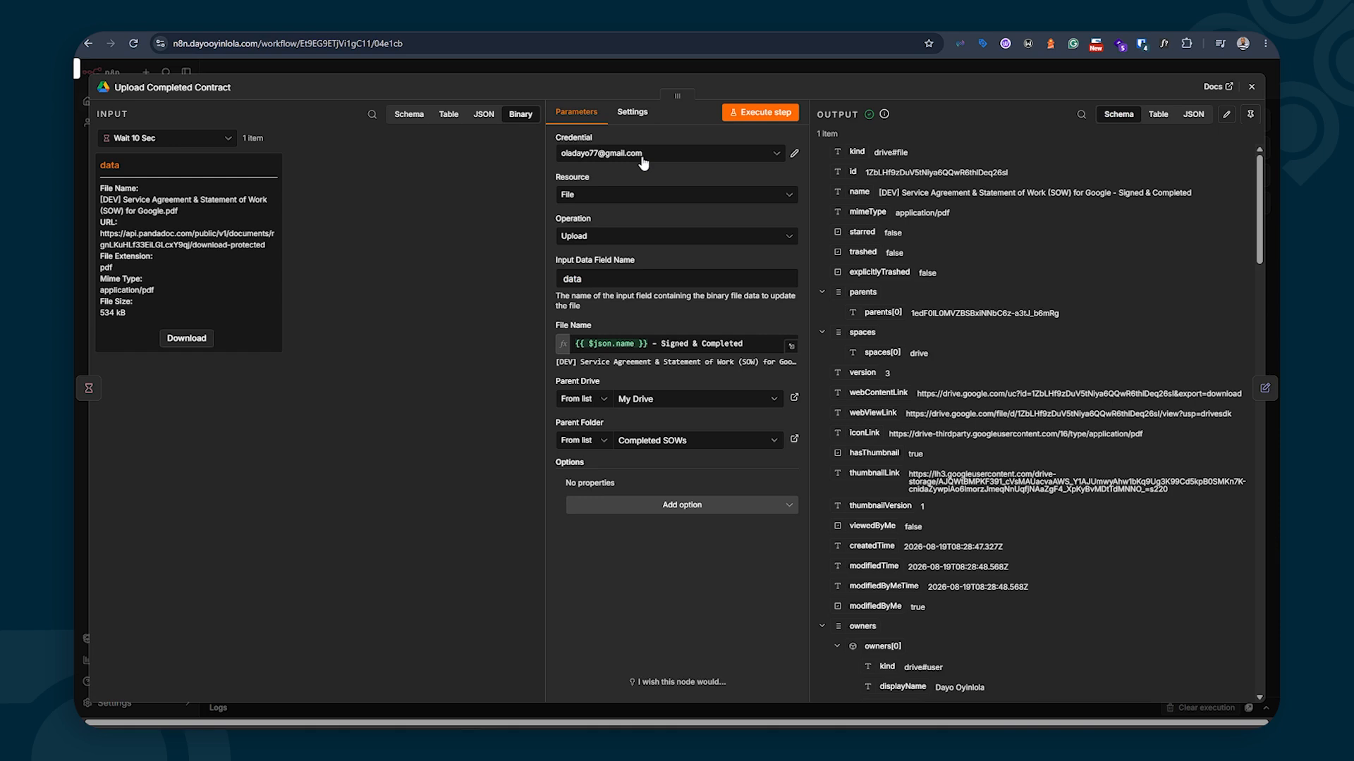
{"action": "left_click", "coordinate": [662, 446]}
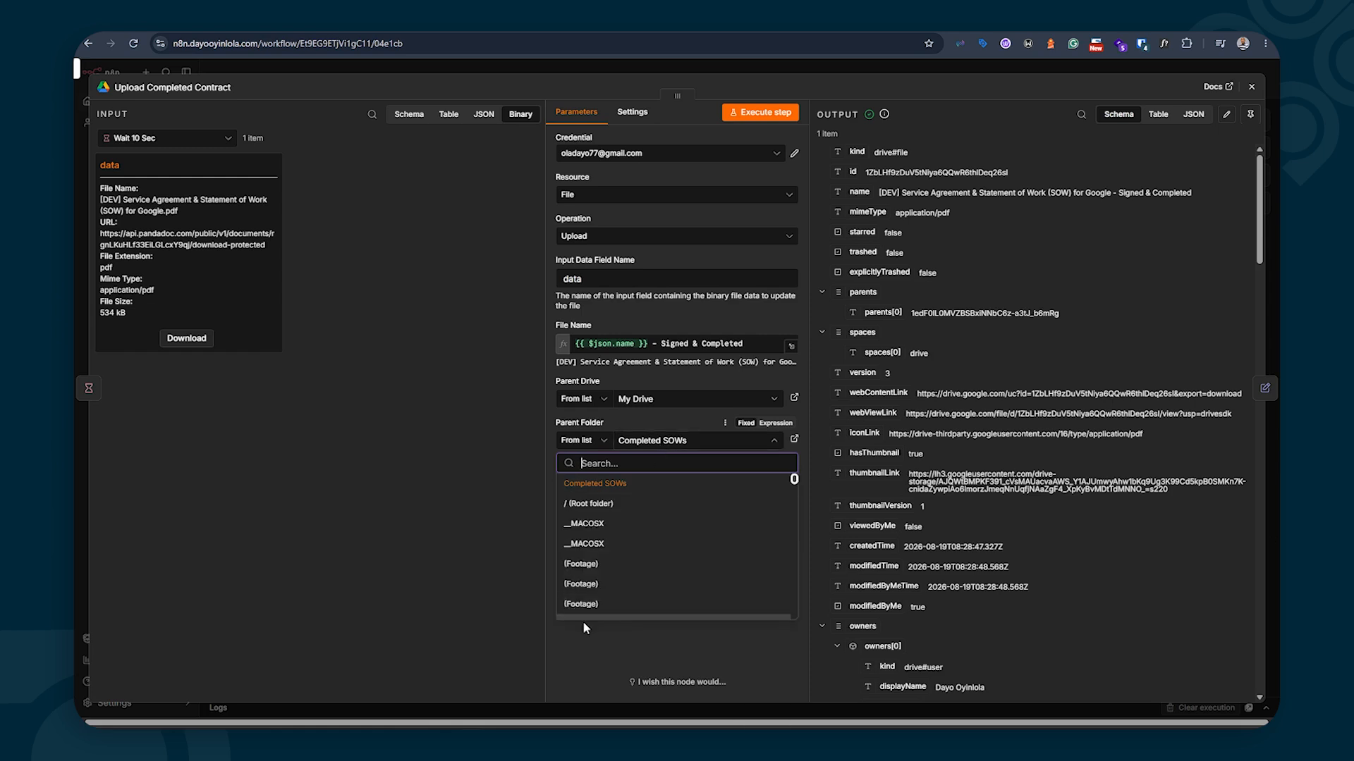
{"action": "left_click", "coordinate": [577, 657]}
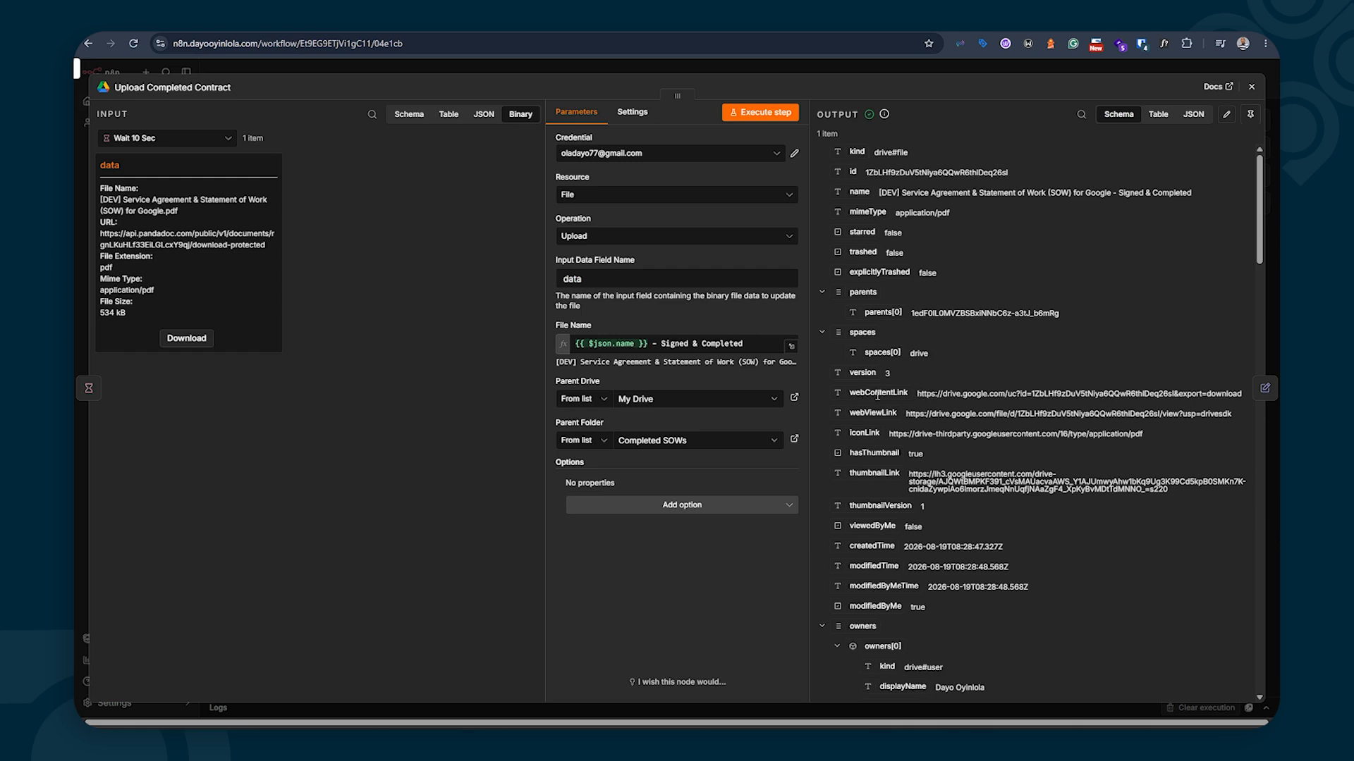
Review the webContentLink and webViewLink outputs, then open the Set Telegram URLs1 step
{"action": "left_click_drag", "start_coordinate": [852, 395], "coordinate": [1239, 395]}
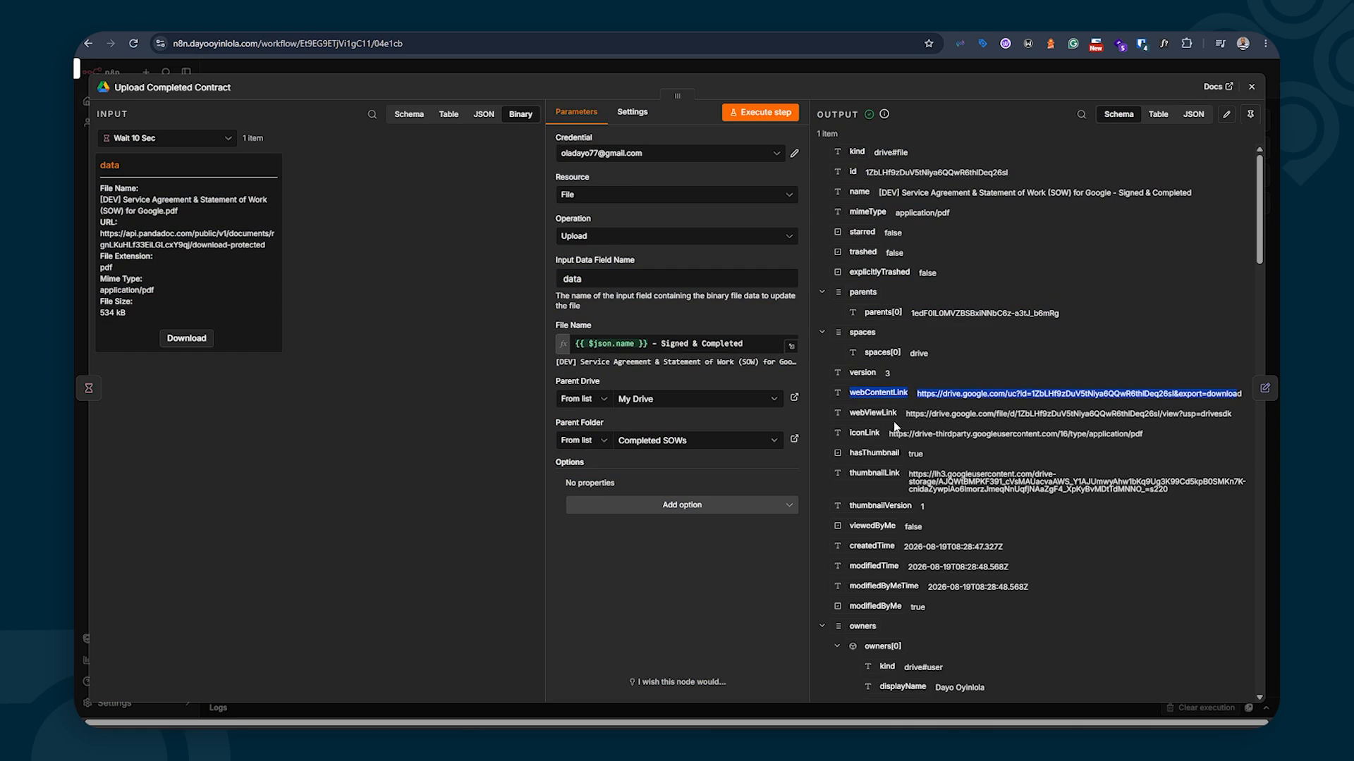
{"action": "left_click", "coordinate": [853, 413]}
{"action": "left_click_drag", "start_coordinate": [853, 413], "coordinate": [1184, 414]}
{"action": "left_click", "coordinate": [1251, 86]}
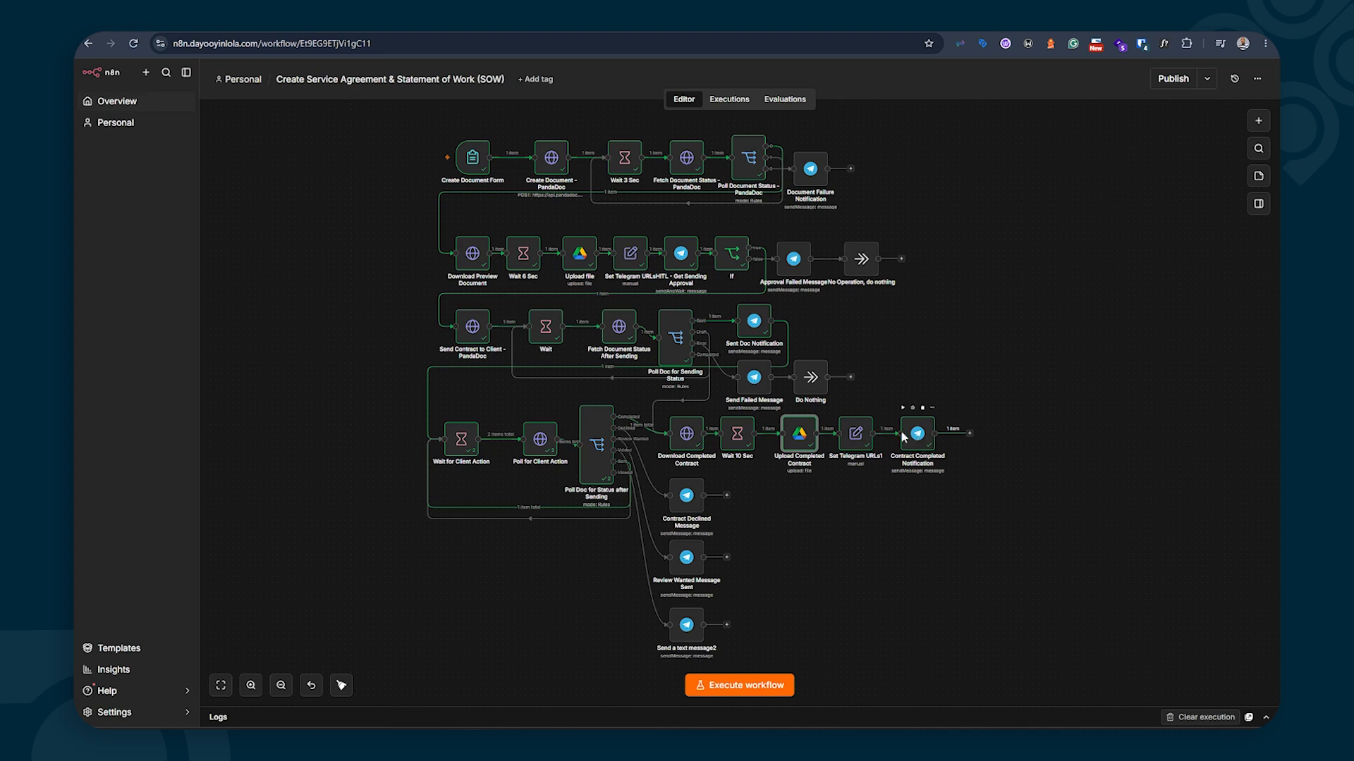
{"action": "double_click", "coordinate": [855, 433]}
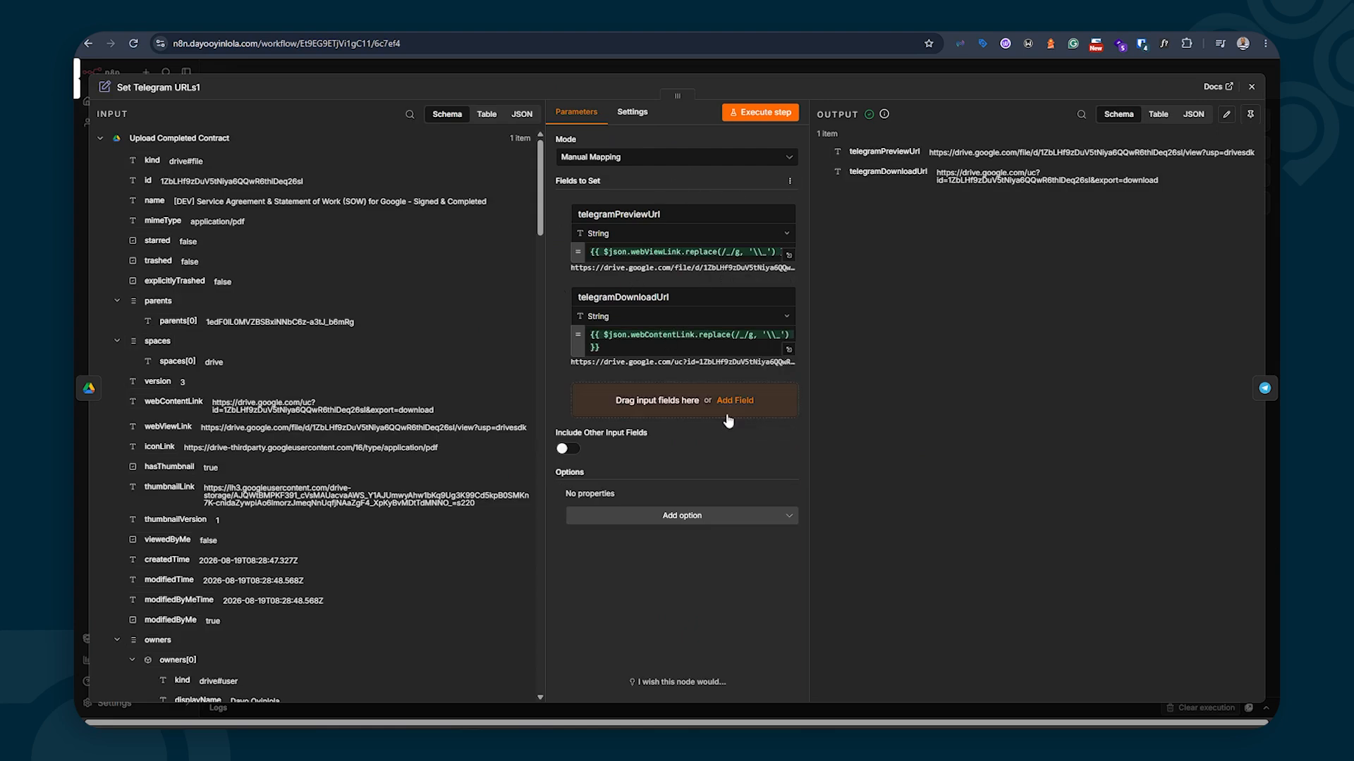
{"action": "left_click", "coordinate": [1252, 86]}
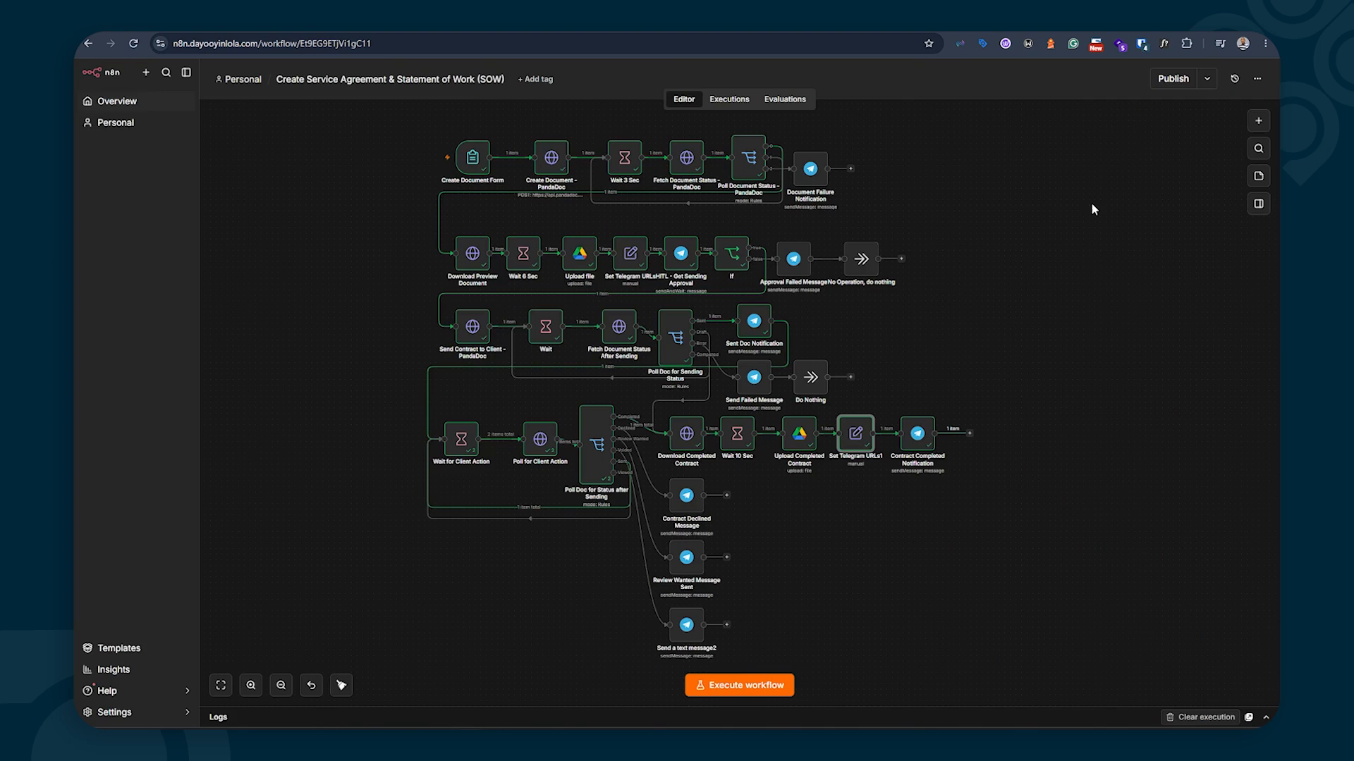
{"action": "left_click", "coordinate": [917, 435]}
{"action": "double_click", "coordinate": [918, 435]}
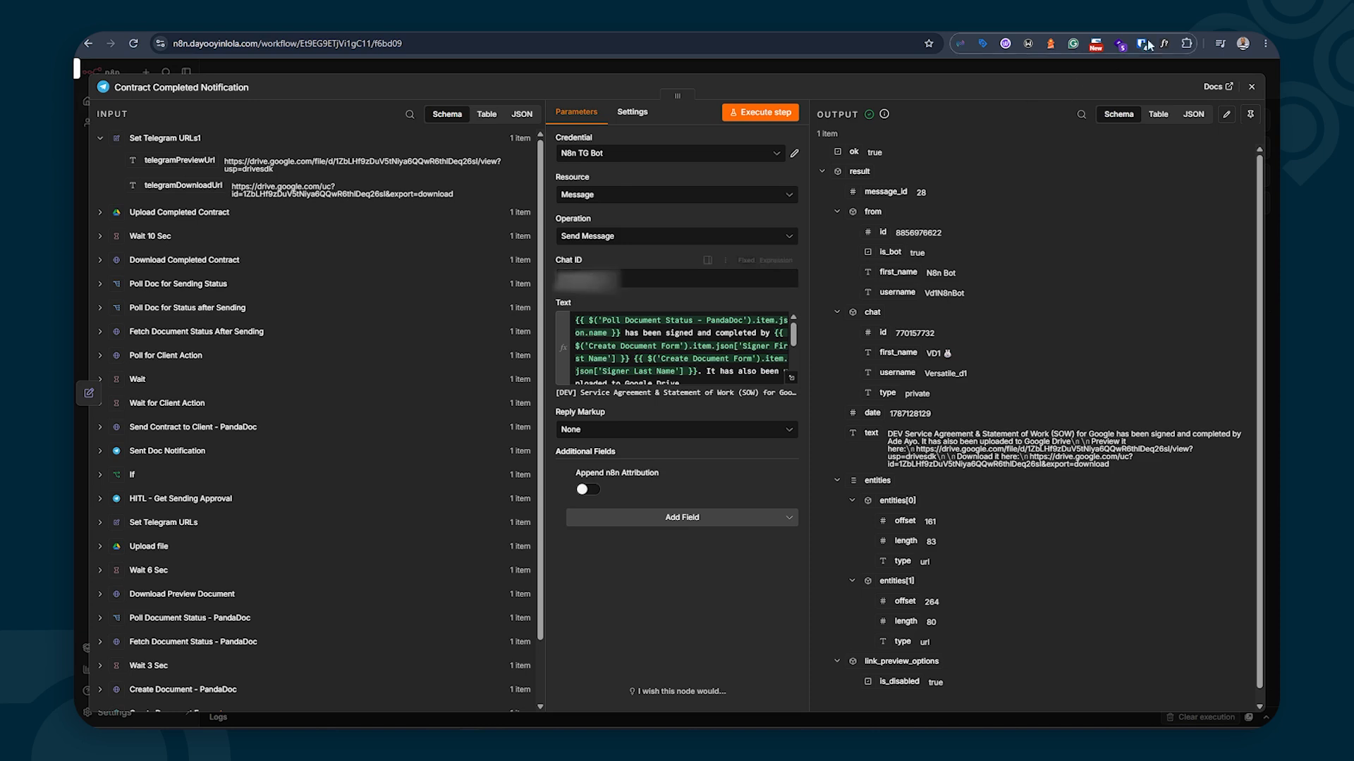
{"action": "left_click", "coordinate": [1251, 86]}
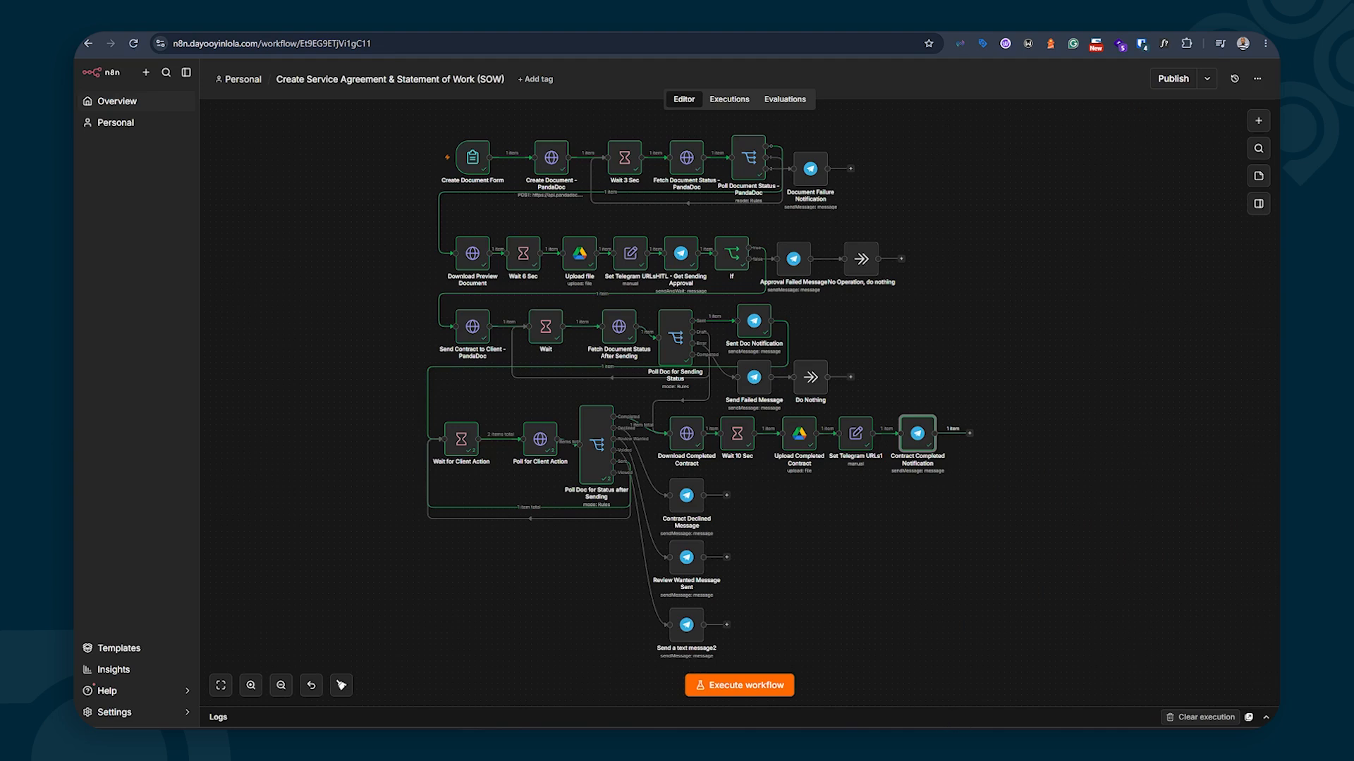
{"action": "left_click", "coordinate": [934, 741]}
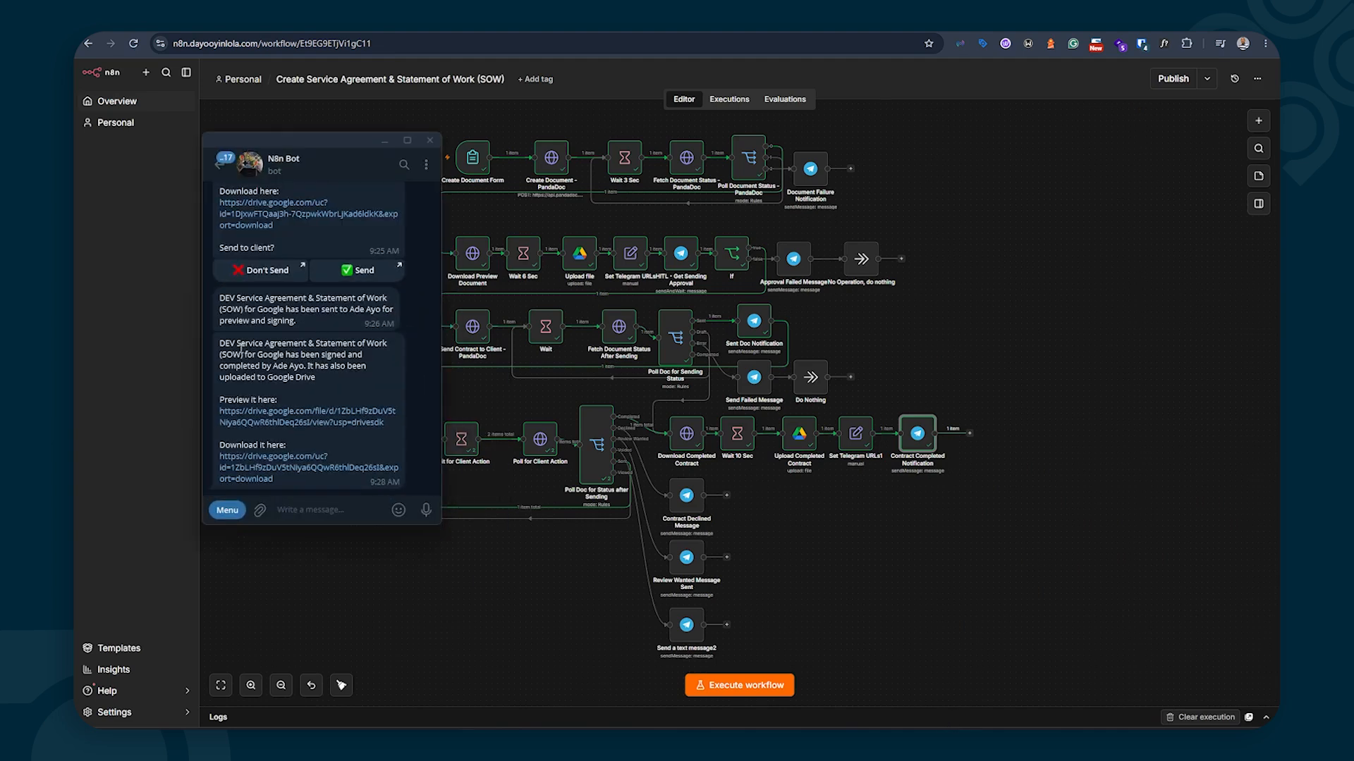
{"action": "double_click", "coordinate": [302, 347]}
{"action": "left_click_drag", "start_coordinate": [273, 366], "coordinate": [295, 367]}
{"action": "double_click", "coordinate": [331, 360]}
{"action": "left_click", "coordinate": [332, 359]}
{"action": "left_click", "coordinate": [384, 141]}
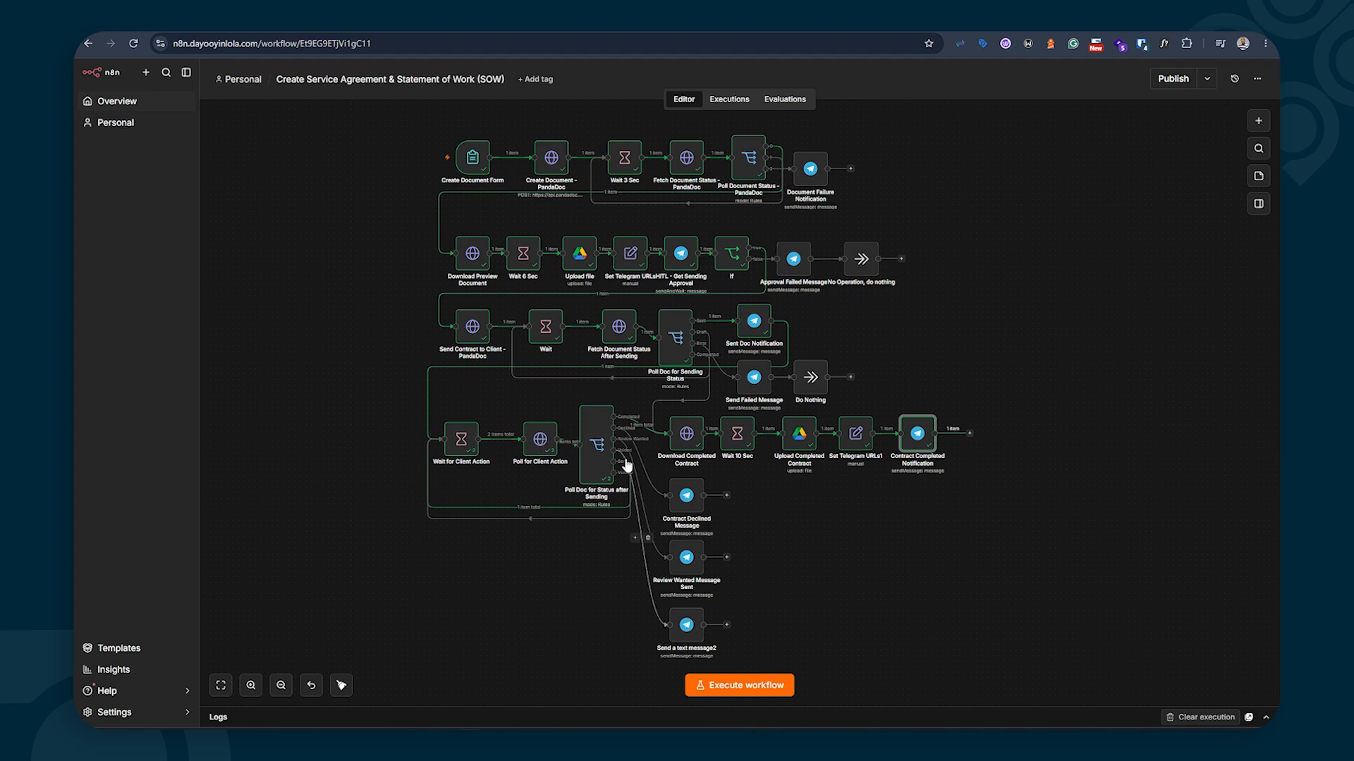
{"action": "double_click", "coordinate": [688, 497]}
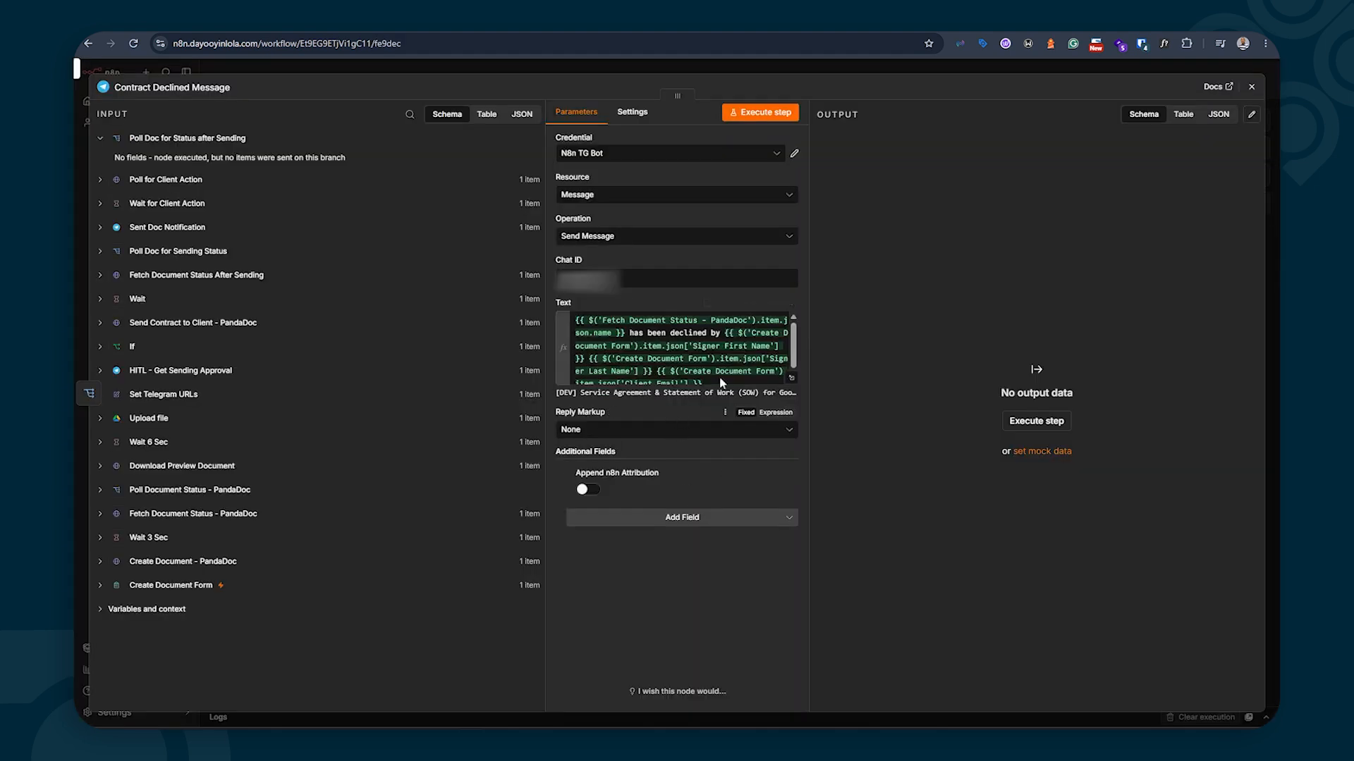
{"action": "left_click", "coordinate": [790, 380]}
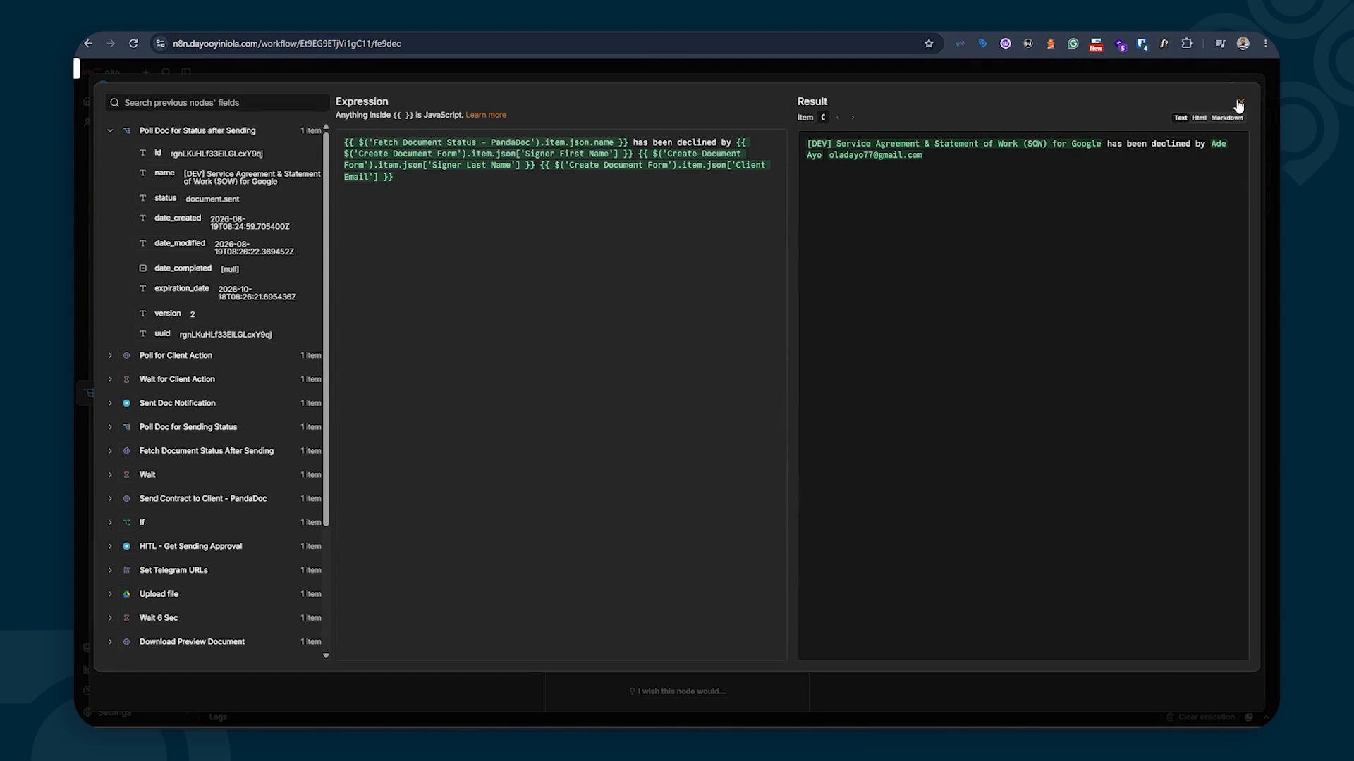
{"action": "left_click", "coordinate": [1239, 104]}
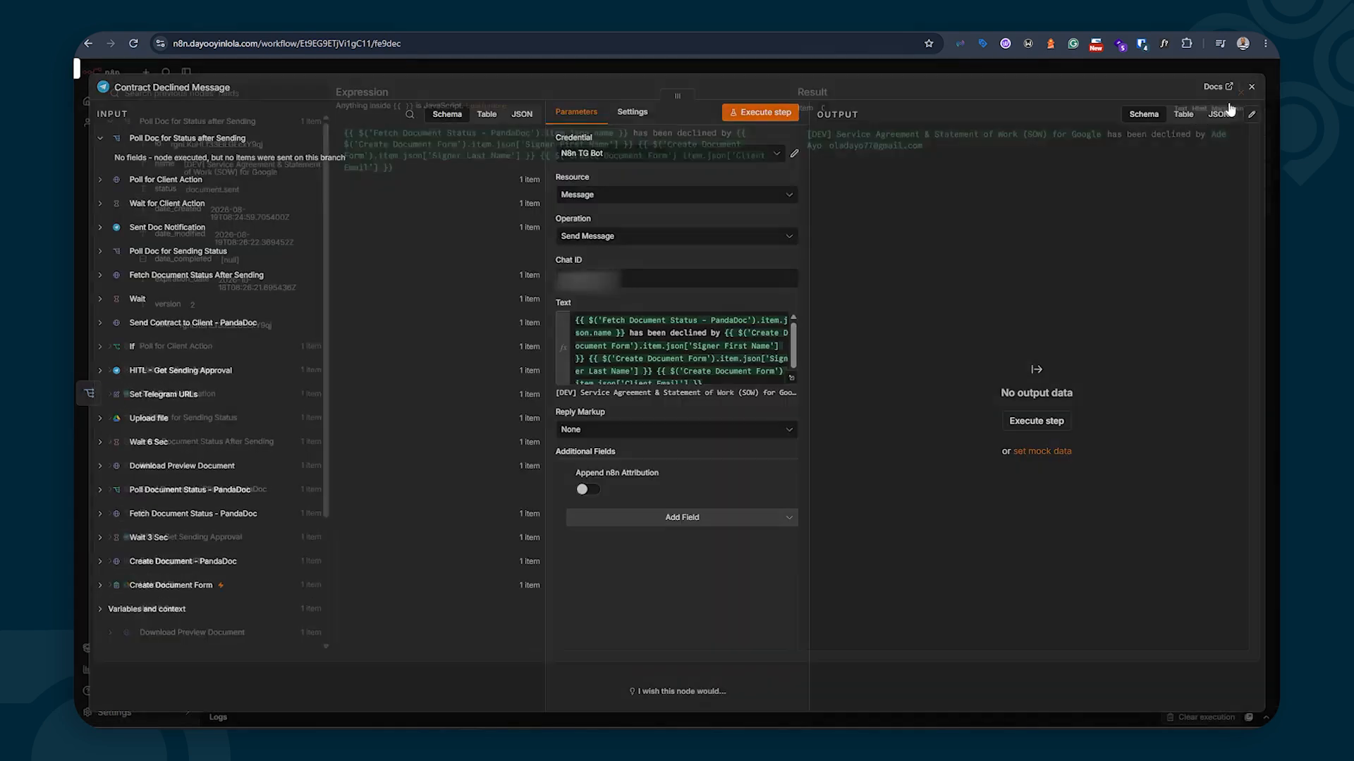
{"action": "left_click", "coordinate": [1251, 86]}
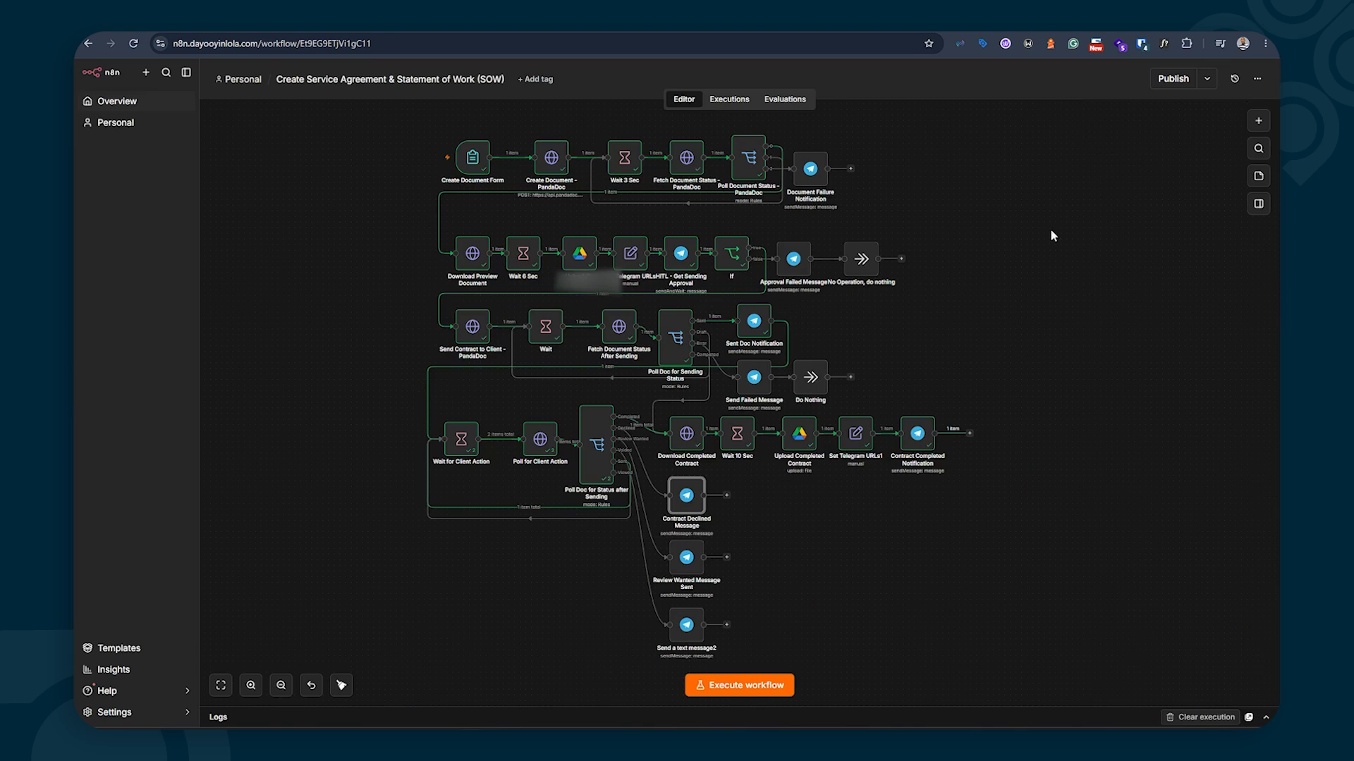
{"action": "double_click", "coordinate": [685, 558]}
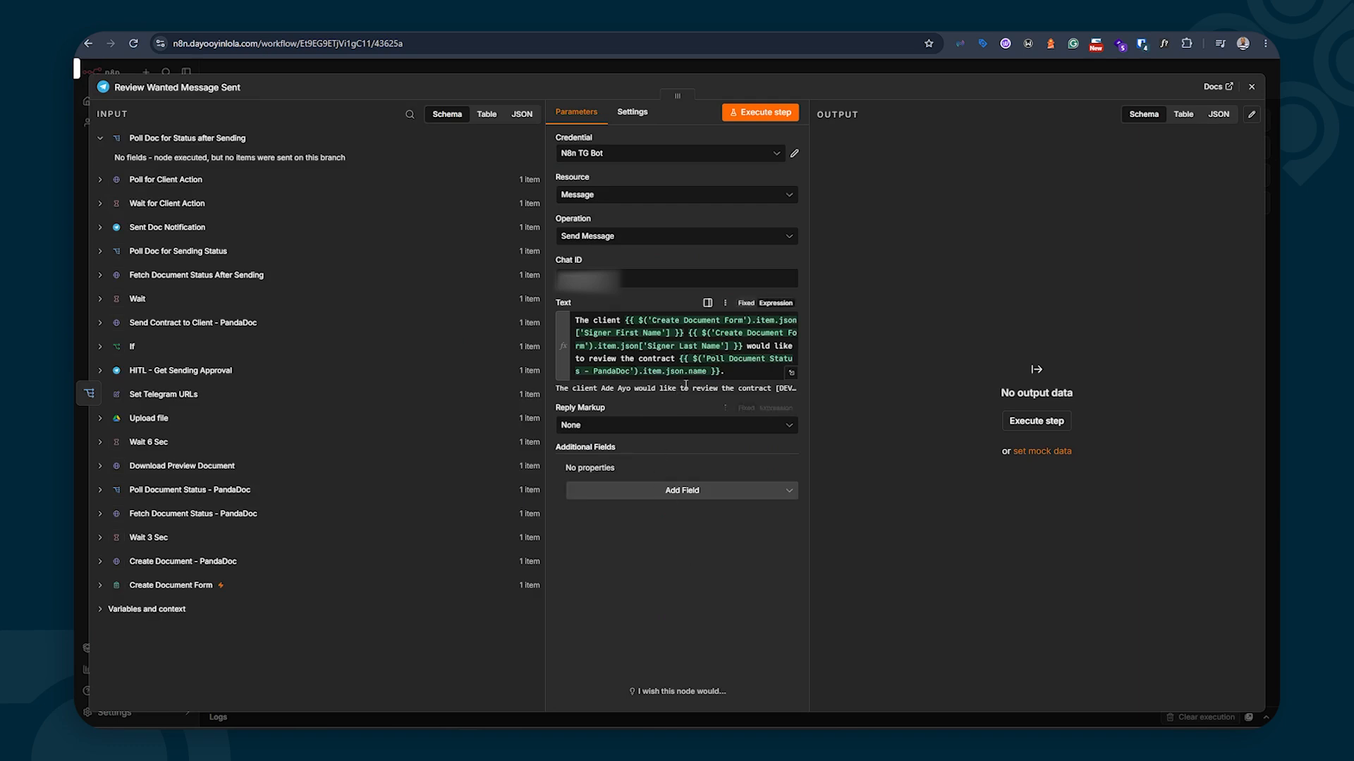
{"action": "left_click", "coordinate": [791, 372]}
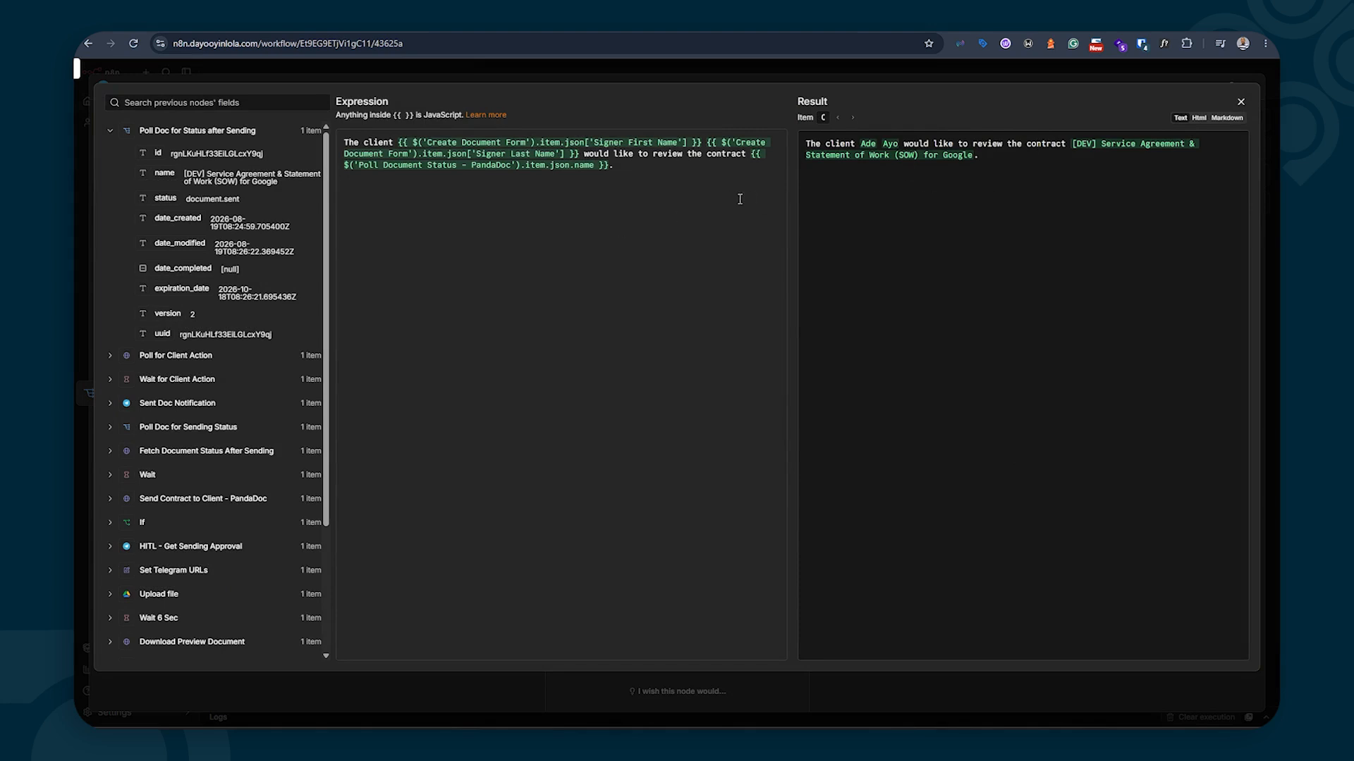
{"action": "left_click", "coordinate": [1242, 104]}
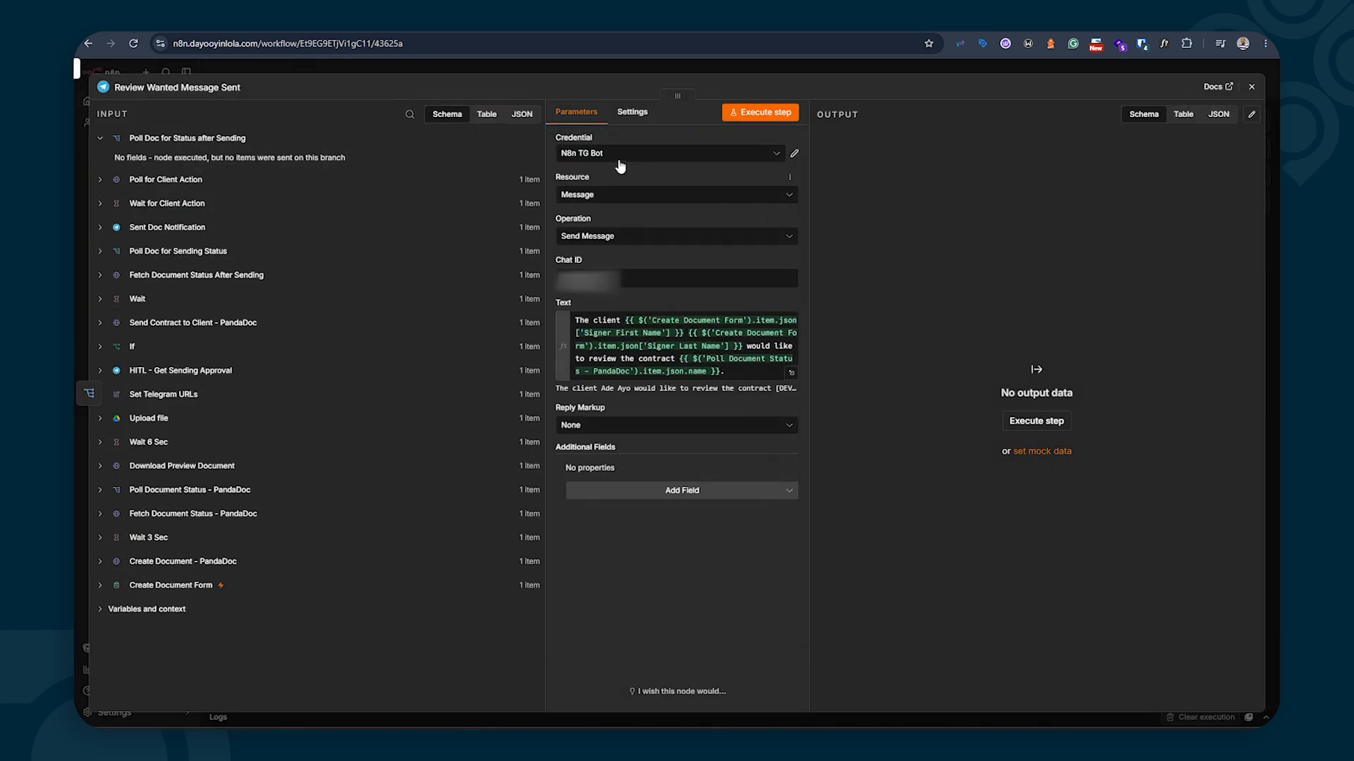
{"action": "left_click", "coordinate": [1252, 86]}
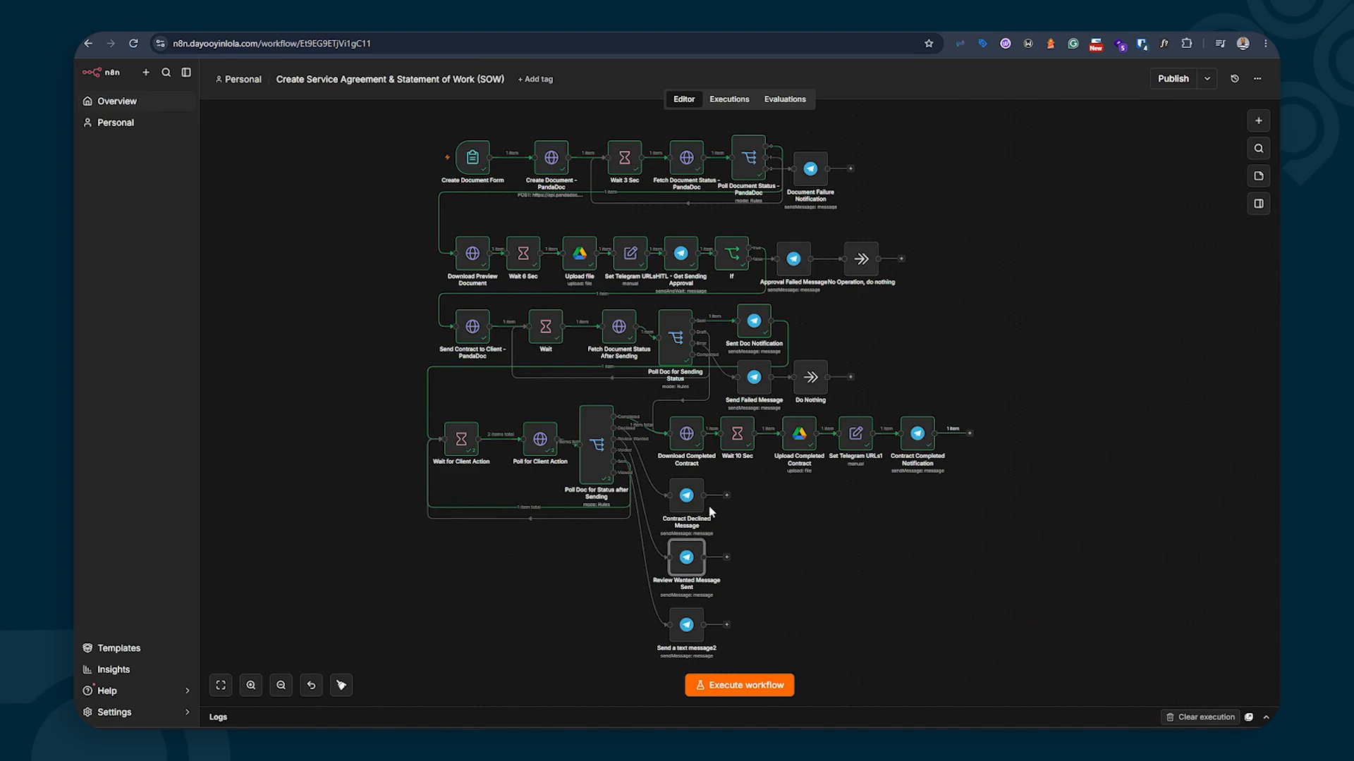
Switch from the n8n workflow to the Business Docs folder in Google Drive
{"action": "mouse_move", "coordinate": [694, 507]}
{"action": "mouse_move", "coordinate": [690, 559]}
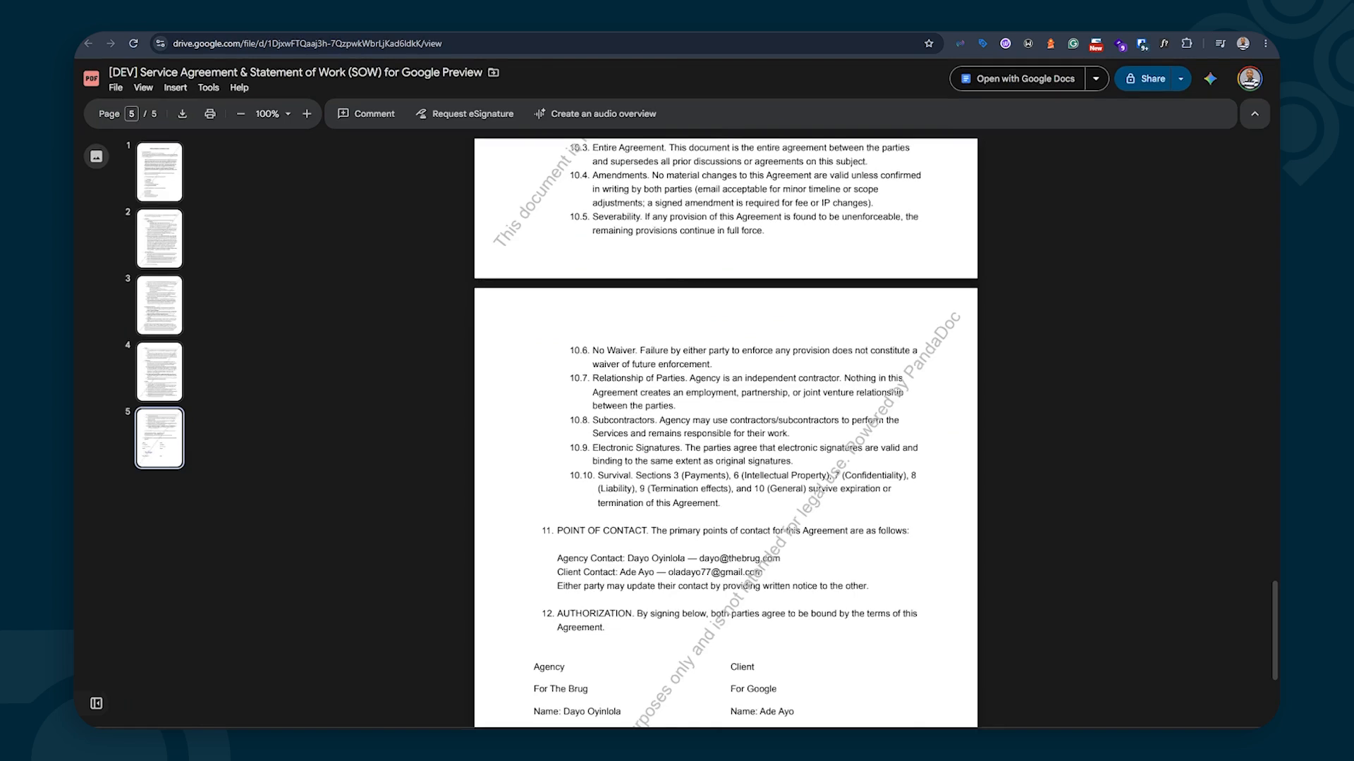
{"action": "left_click", "coordinate": [782, 24]}
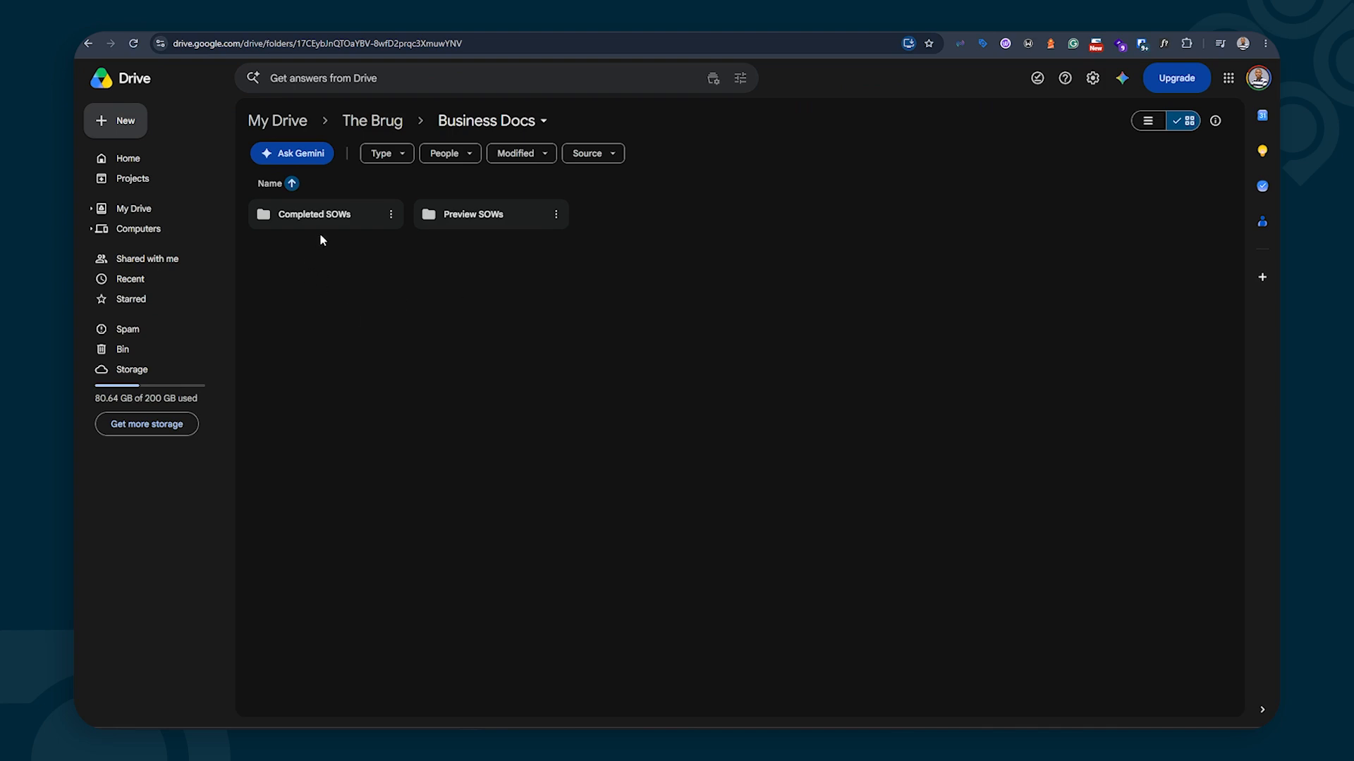
Look inside Preview SOWs, then open the Completed SOWs folder
{"action": "double_click", "coordinate": [451, 217]}
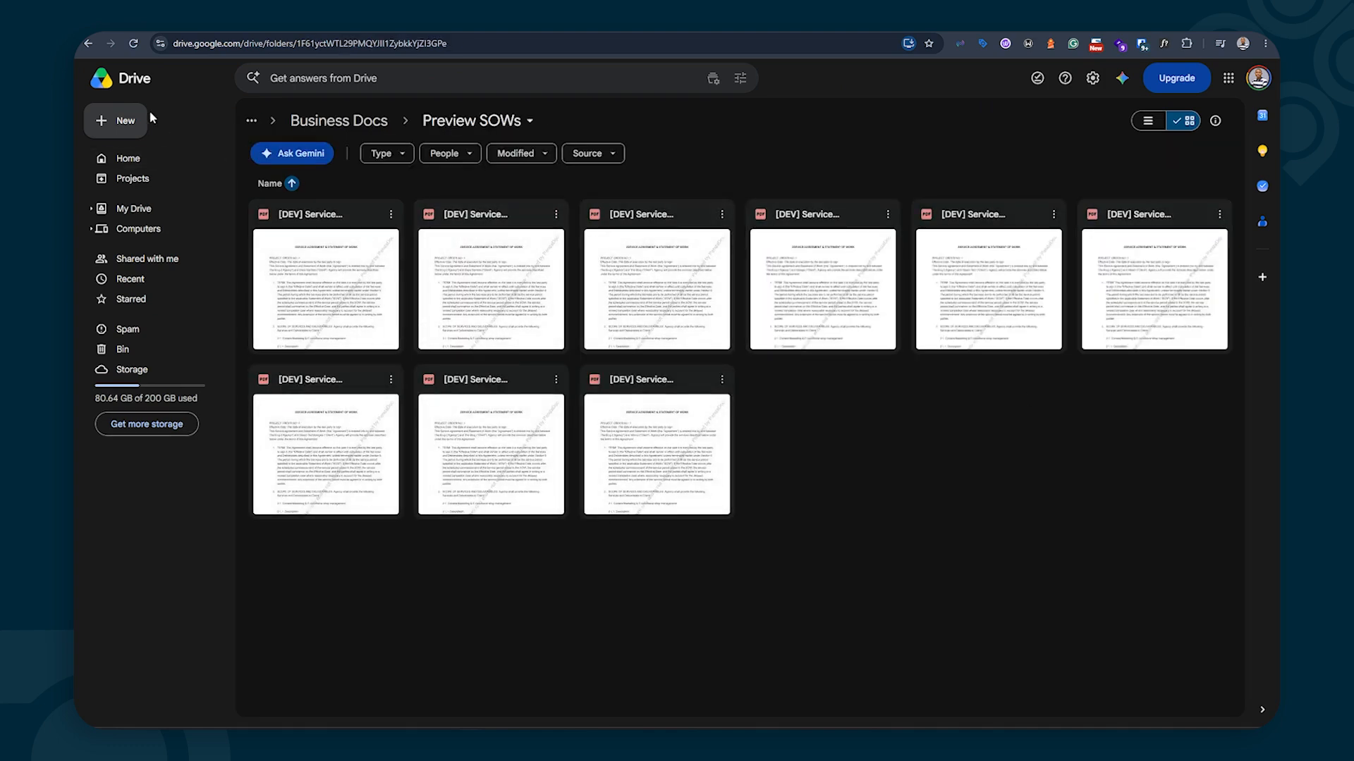
{"action": "left_click", "coordinate": [88, 43]}
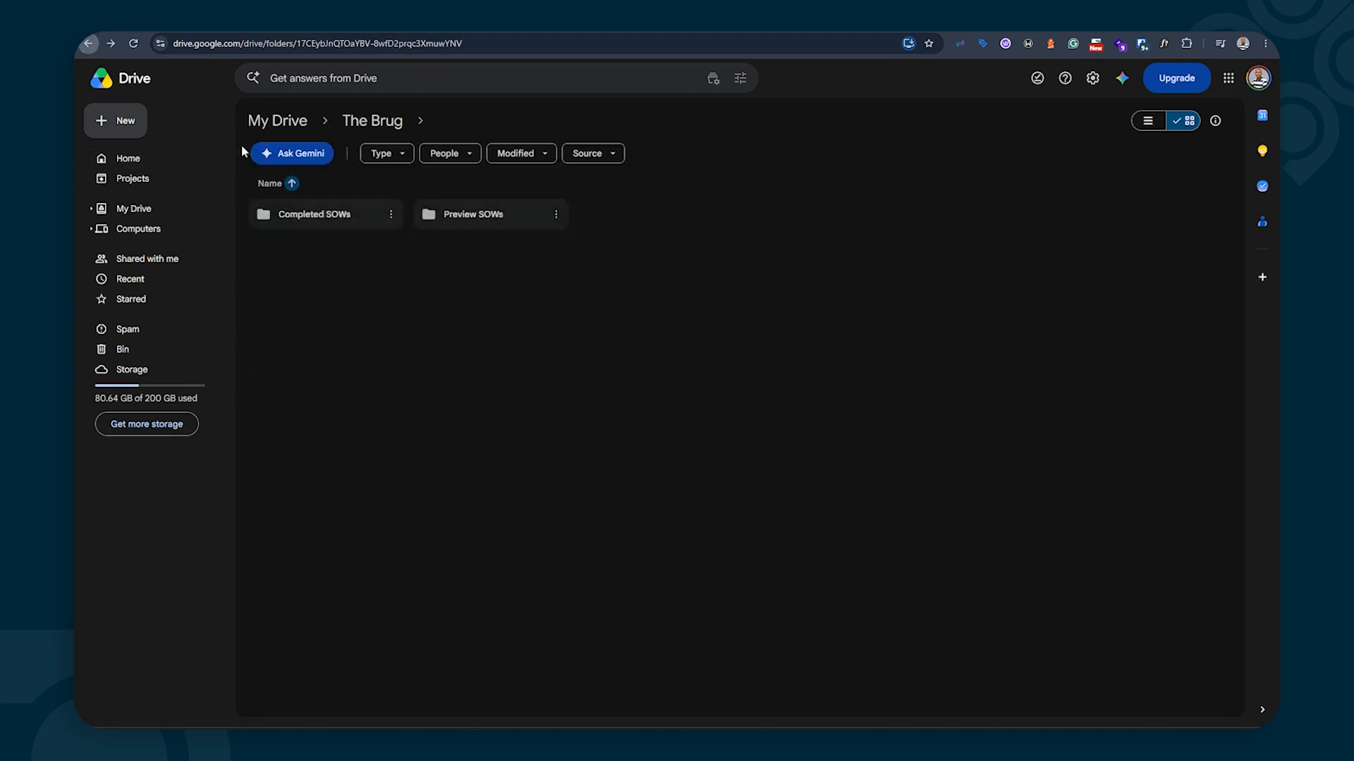
{"action": "double_click", "coordinate": [321, 216]}
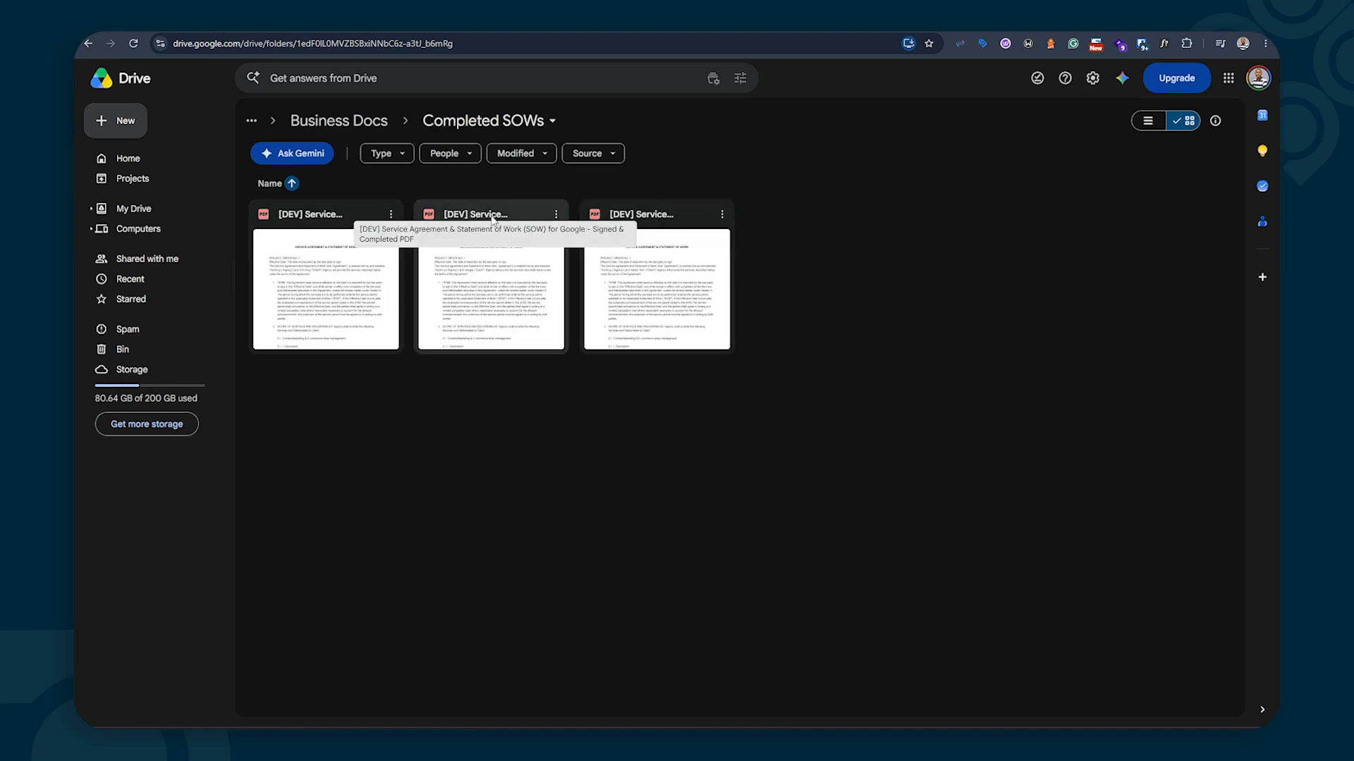
Open the signed and completed Google SOW PDF and scroll to its signature certificate
{"action": "double_click", "coordinate": [482, 263]}
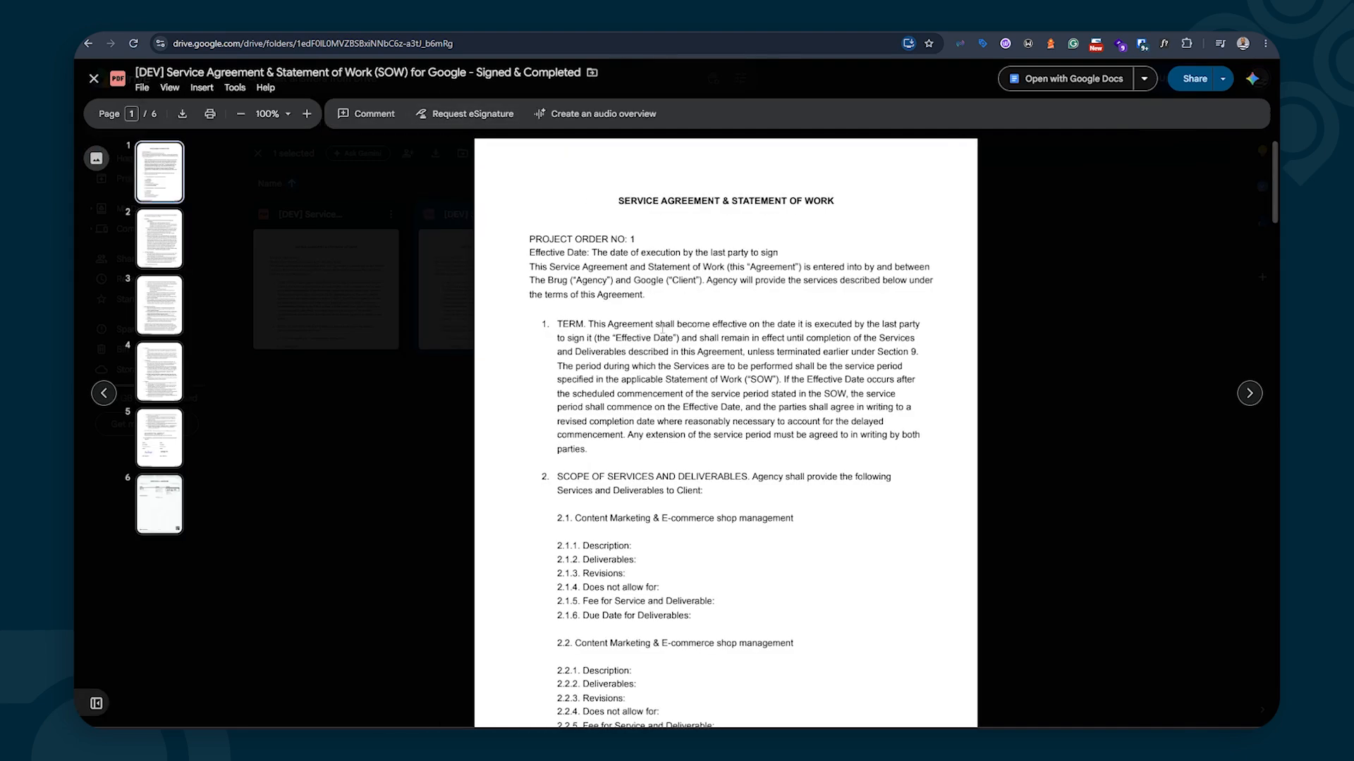
{"action": "scroll", "coordinate": [672, 312], "scroll_direction": "down", "scroll_amount": 20}
{"action": "scroll", "coordinate": [659, 362], "scroll_direction": "down", "scroll_amount": 15}
{"action": "scroll", "coordinate": [680, 354], "scroll_direction": "up", "scroll_amount": 3}
{"action": "scroll", "coordinate": [685, 365], "scroll_direction": "down", "scroll_amount": 1}
{"action": "scroll", "coordinate": [740, 493], "scroll_direction": "down", "scroll_amount": 4}
{"action": "scroll", "coordinate": [740, 493], "scroll_direction": "up", "scroll_amount": 4}
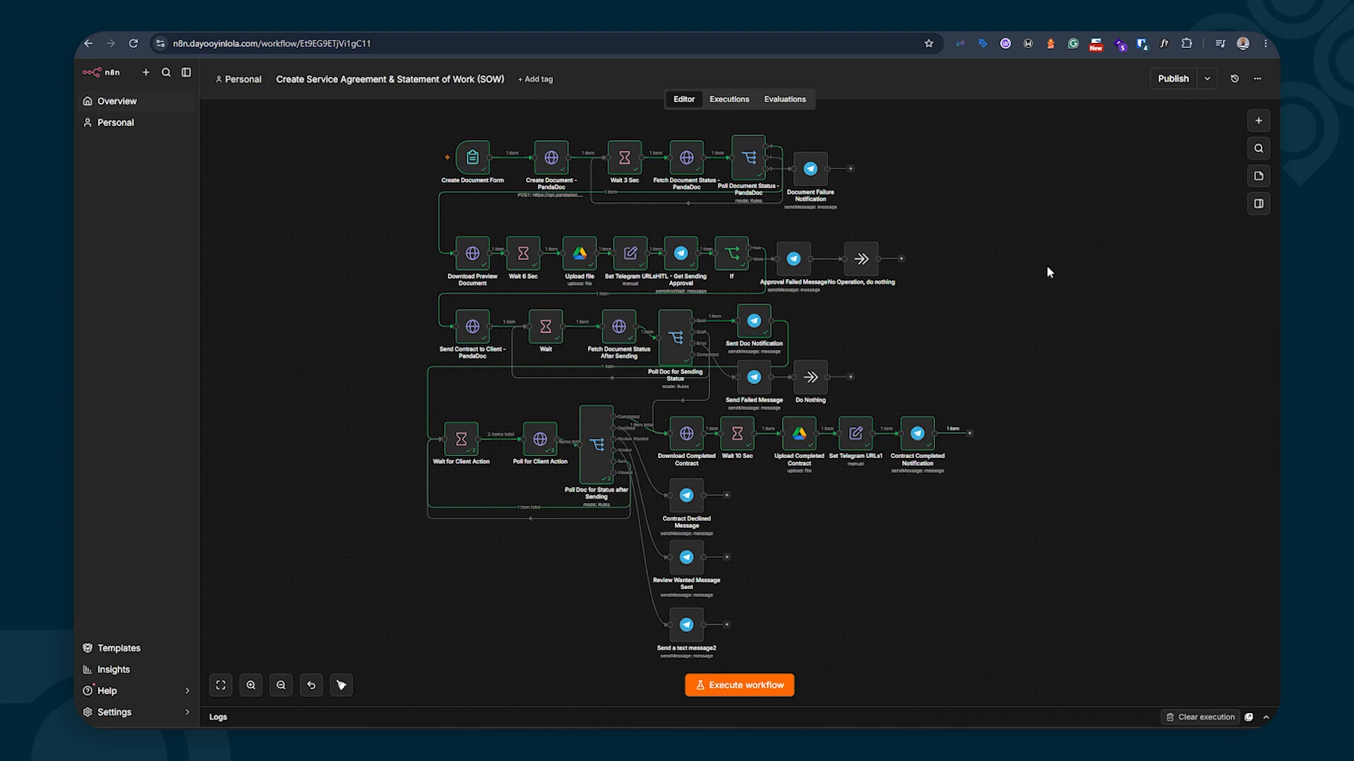
{"action": "double_click", "coordinate": [552, 159]}
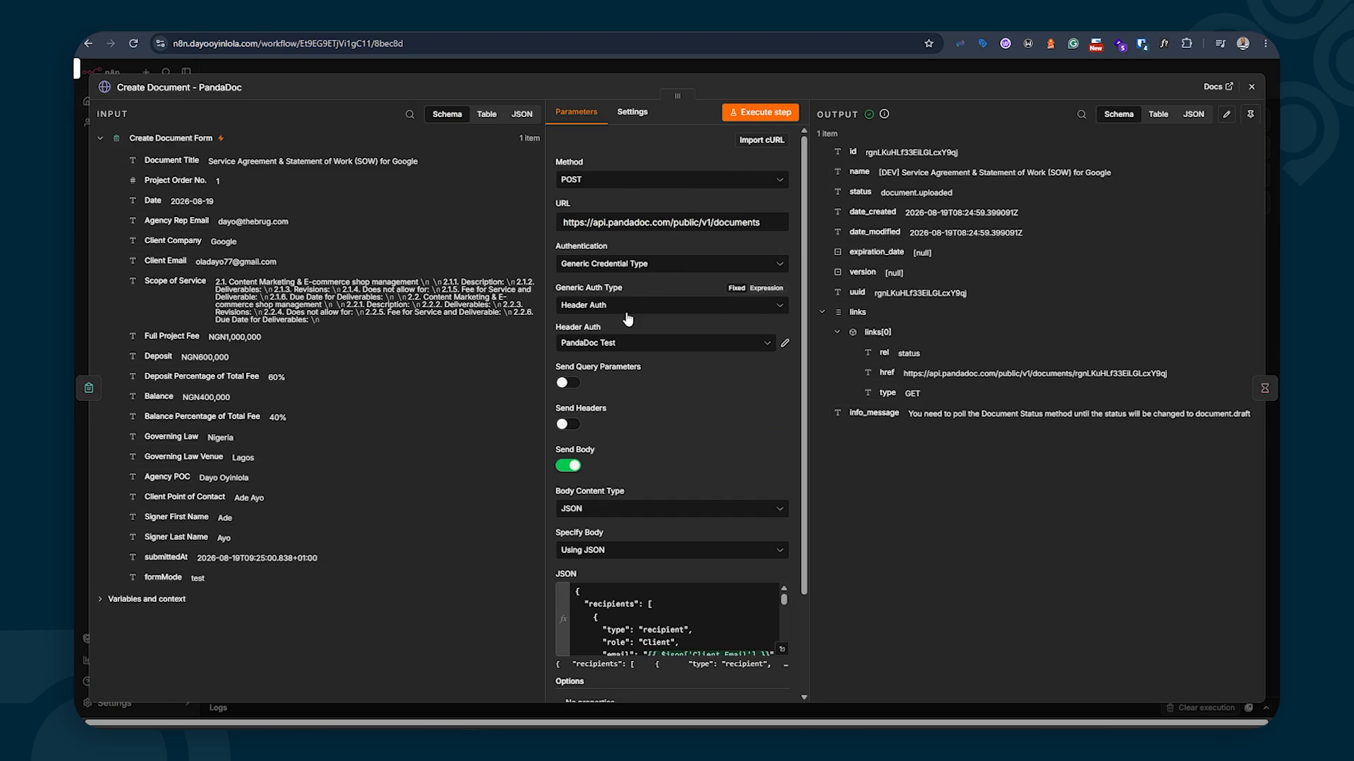
{"action": "left_click", "coordinate": [1251, 86]}
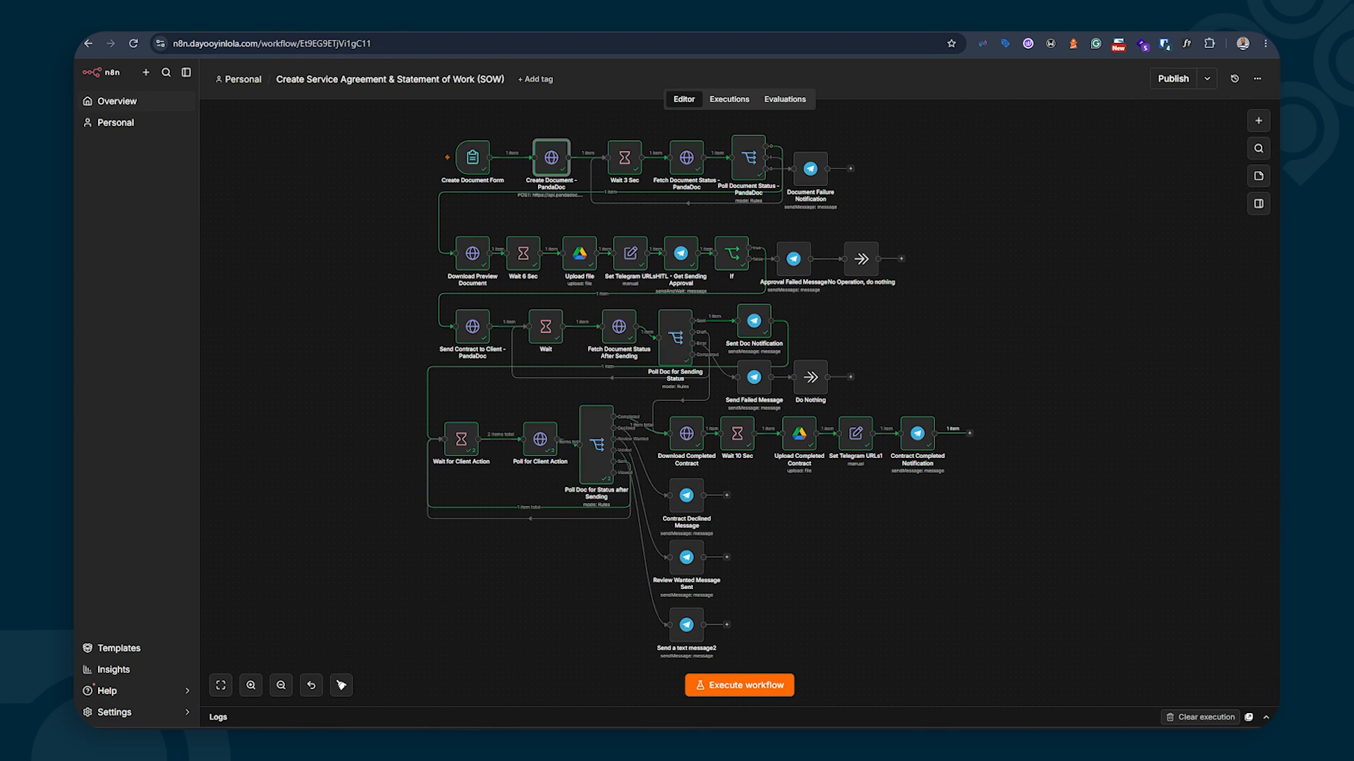
{"action": "mouse_move", "coordinate": [499, 736]}
{"action": "left_click", "coordinate": [517, 677]}
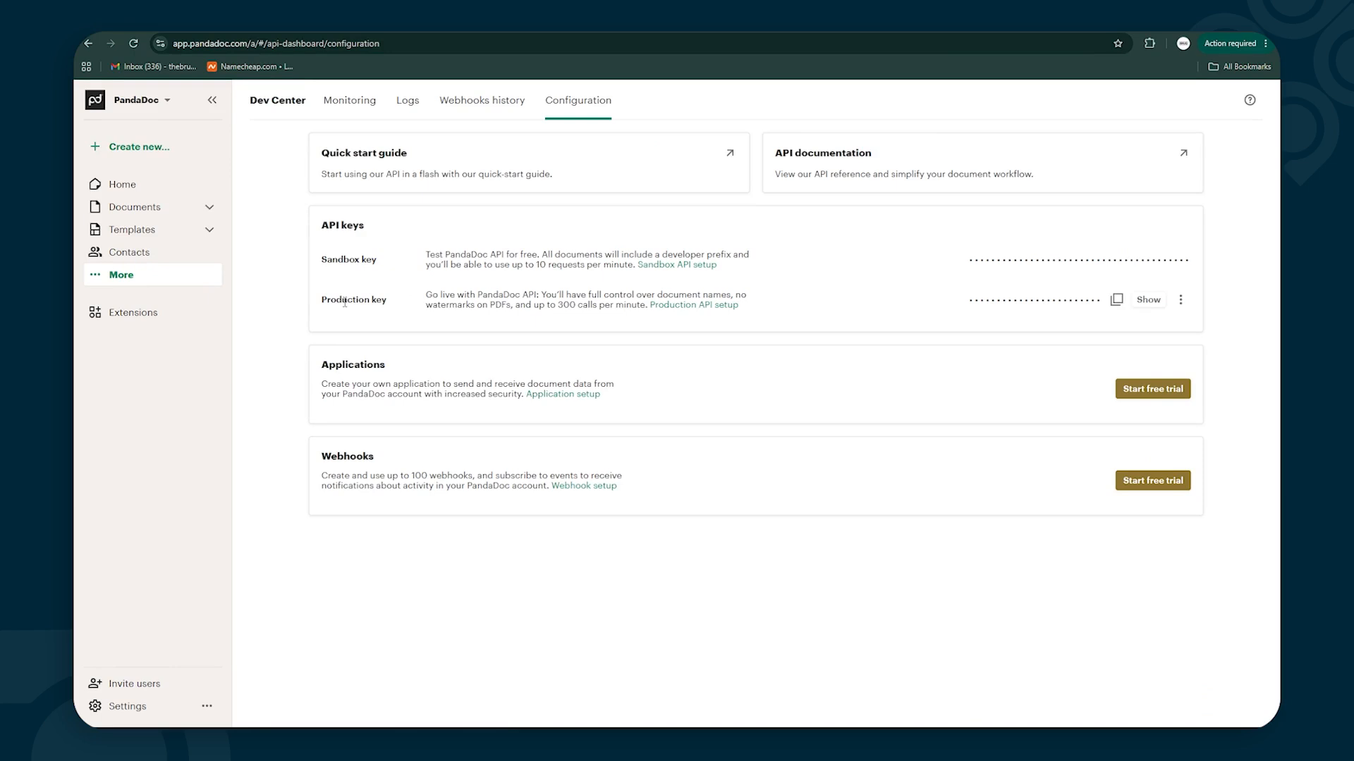
{"action": "left_click", "coordinate": [1208, 17]}
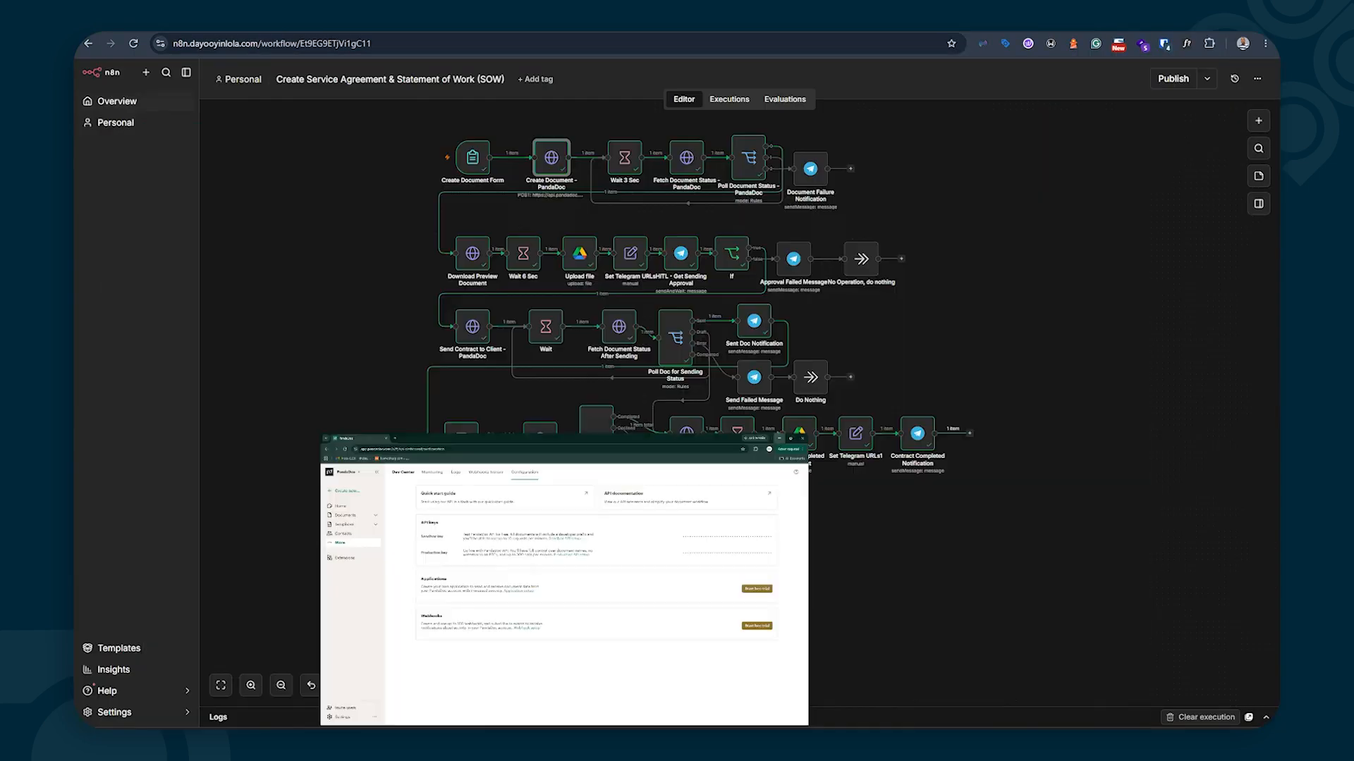